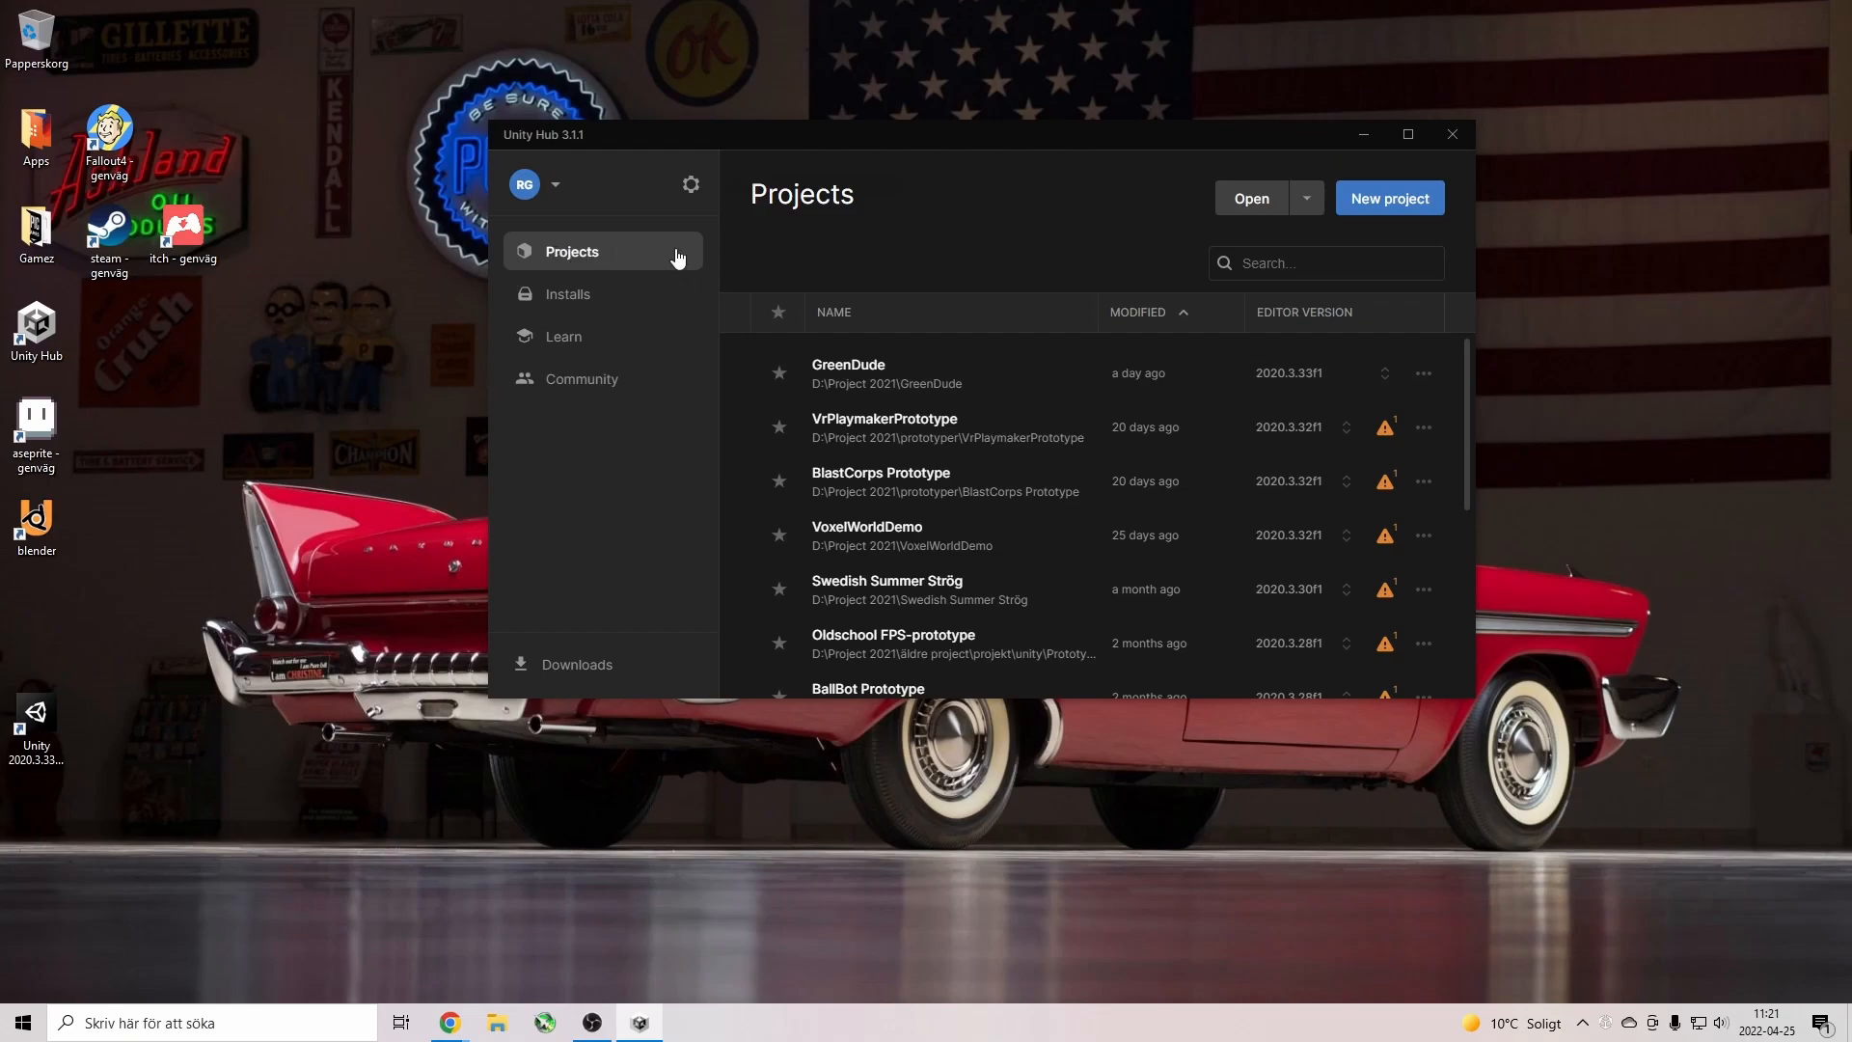
# Look through the list of existing projects, then show the installed Unity editor versions.
pyautogui.scroll(-3, 942, 524)
pyautogui.scroll(3, 929, 566)
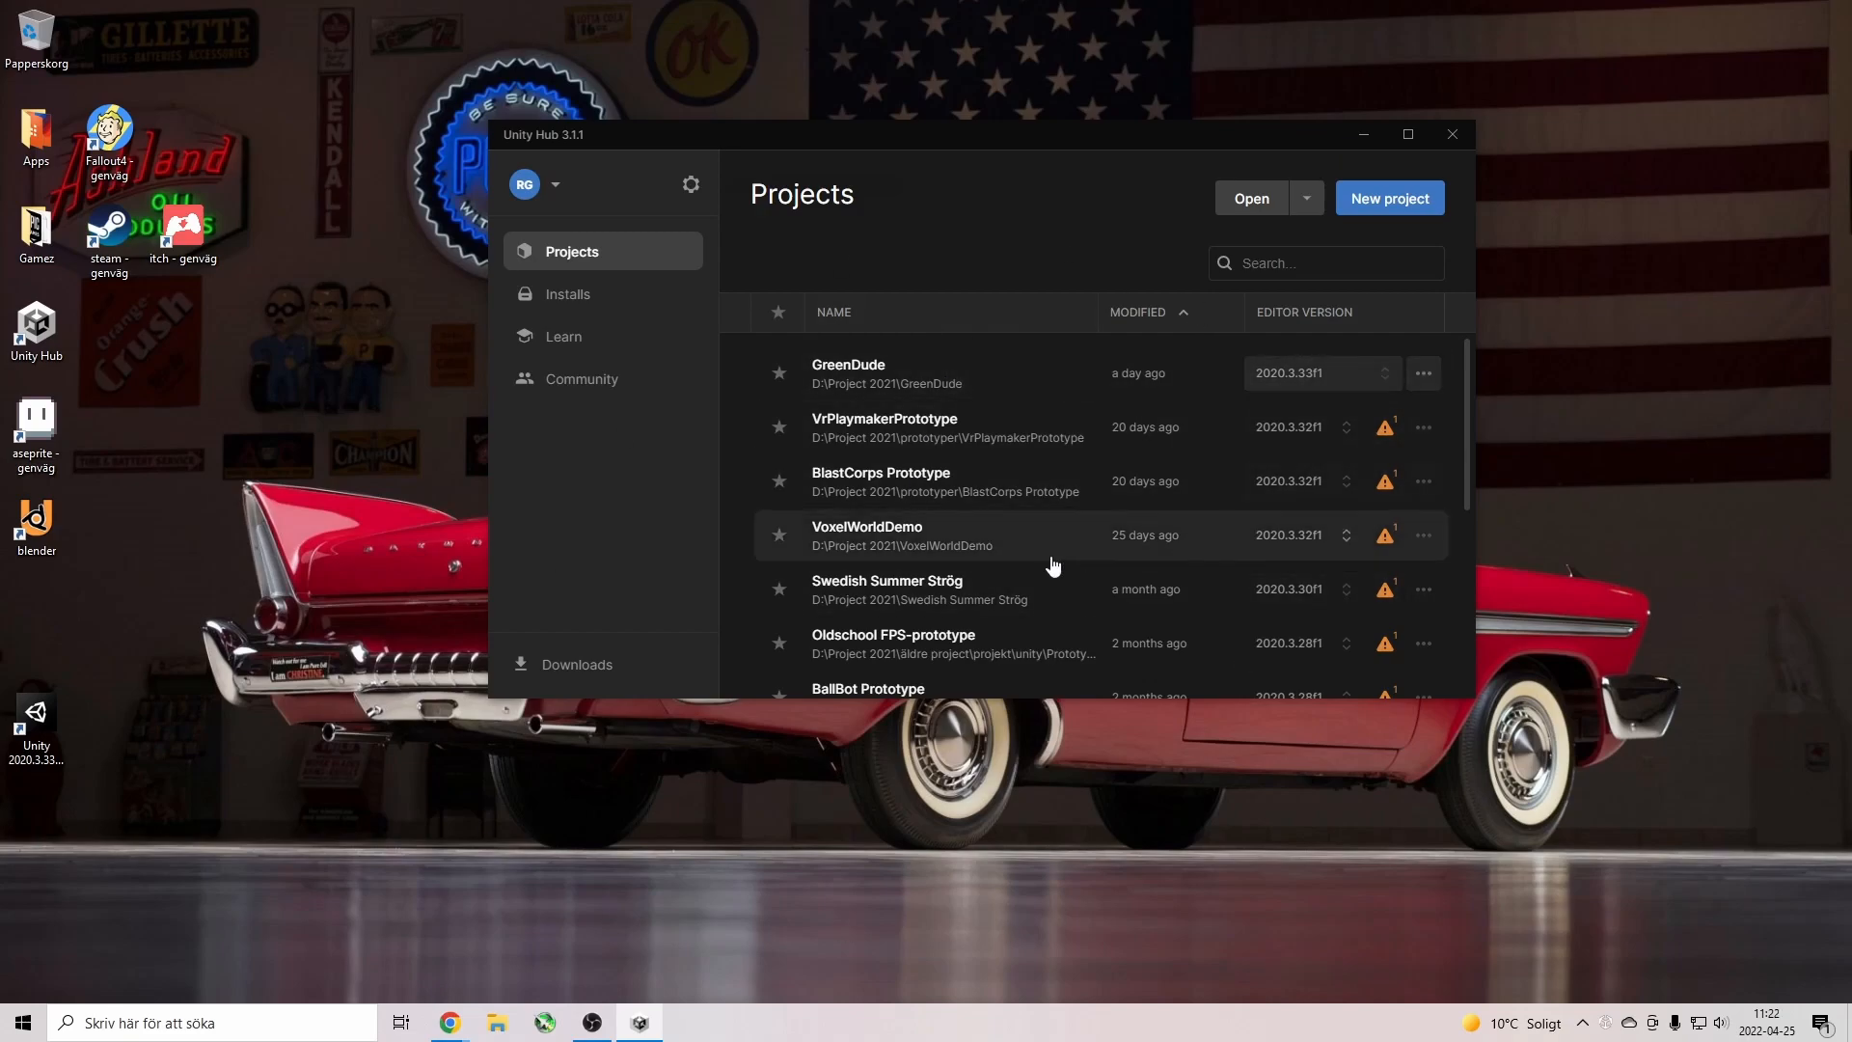
pyautogui.click(577, 298)
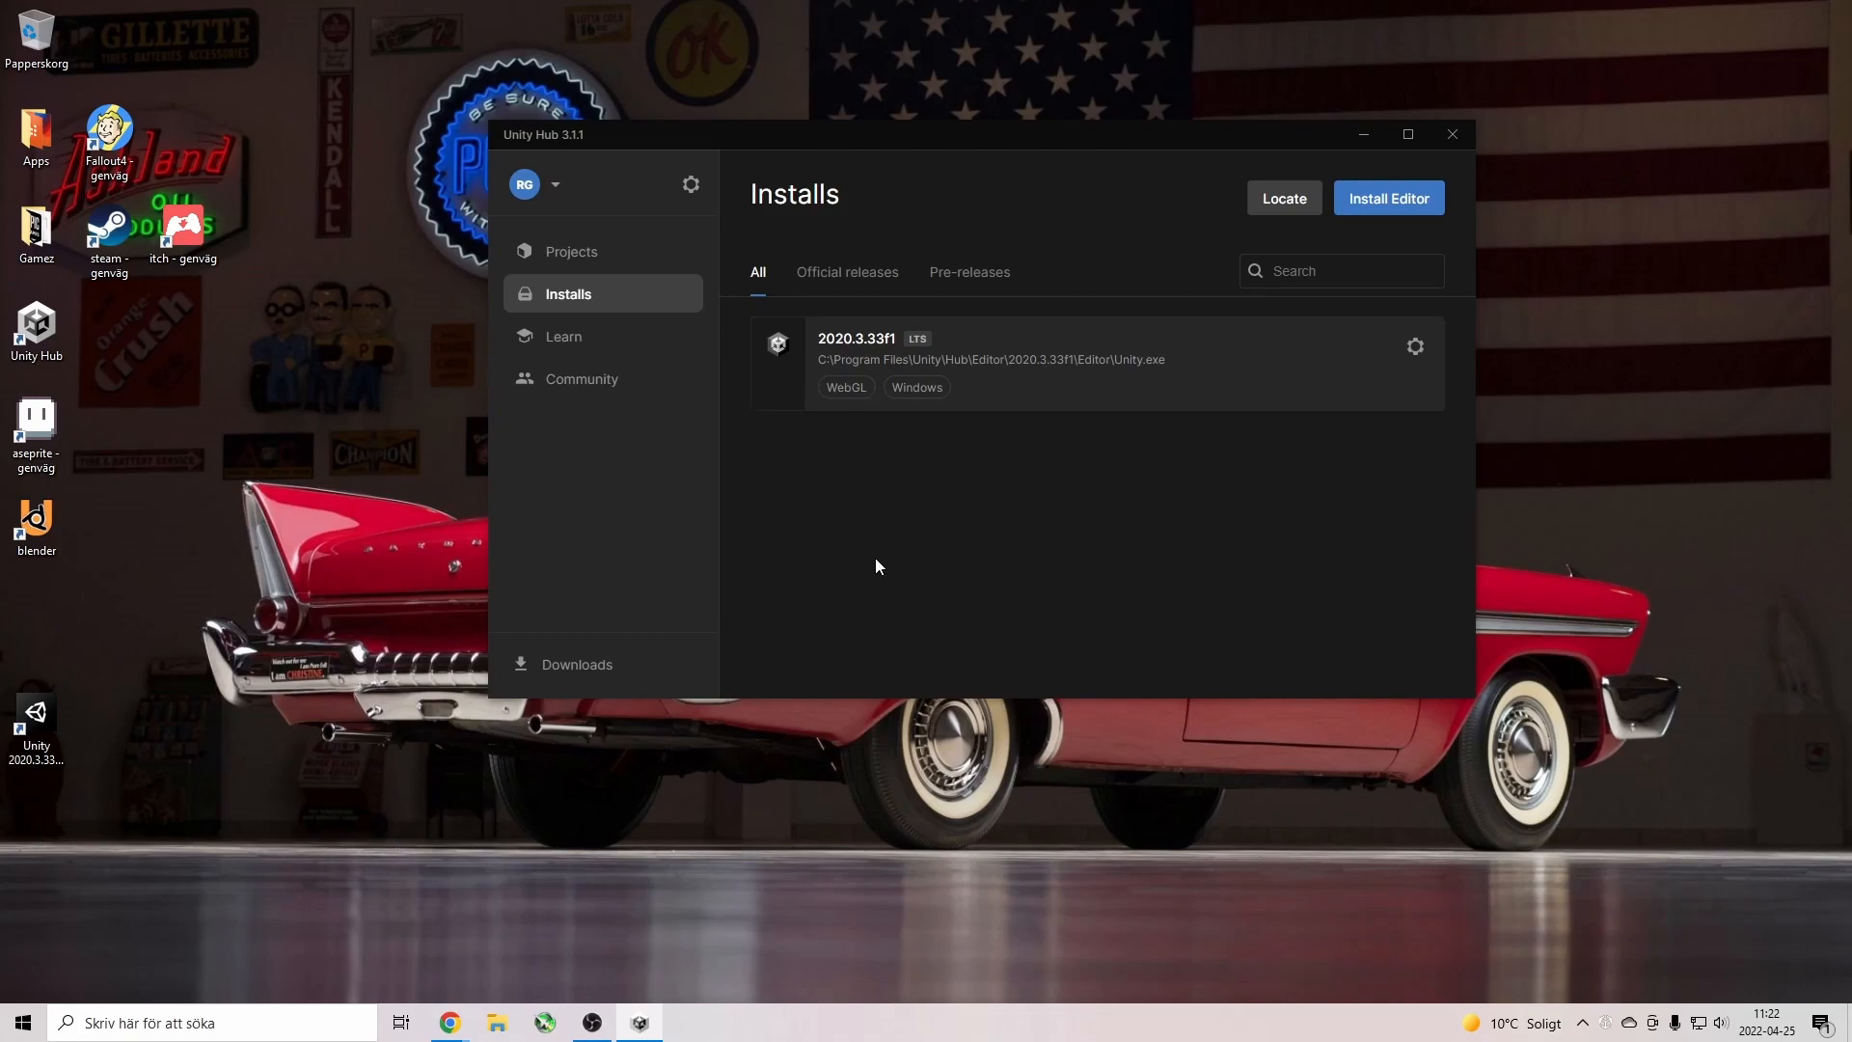
# Browse the featured learning tutorials and beginner projects through to the end of the list.
pyautogui.click(568, 346)
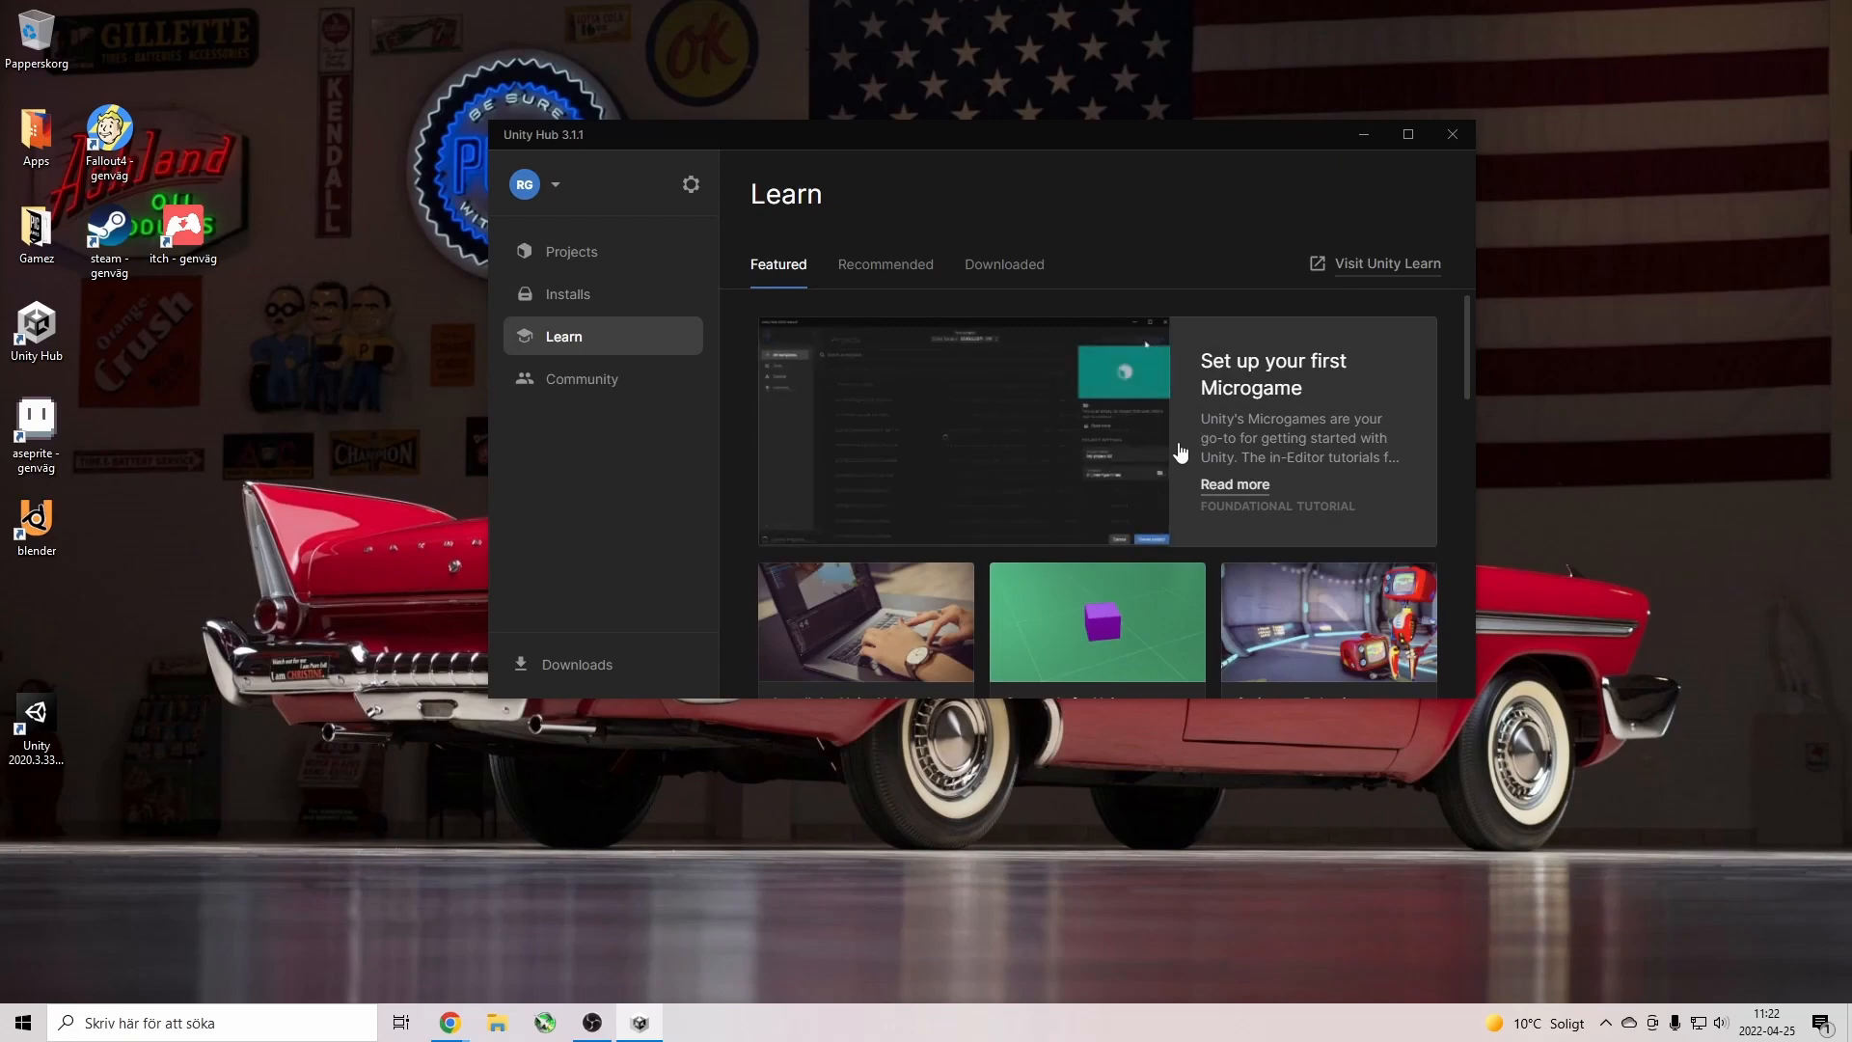
pyautogui.scroll(-3, 1020, 521)
pyautogui.scroll(-6, 1024, 529)
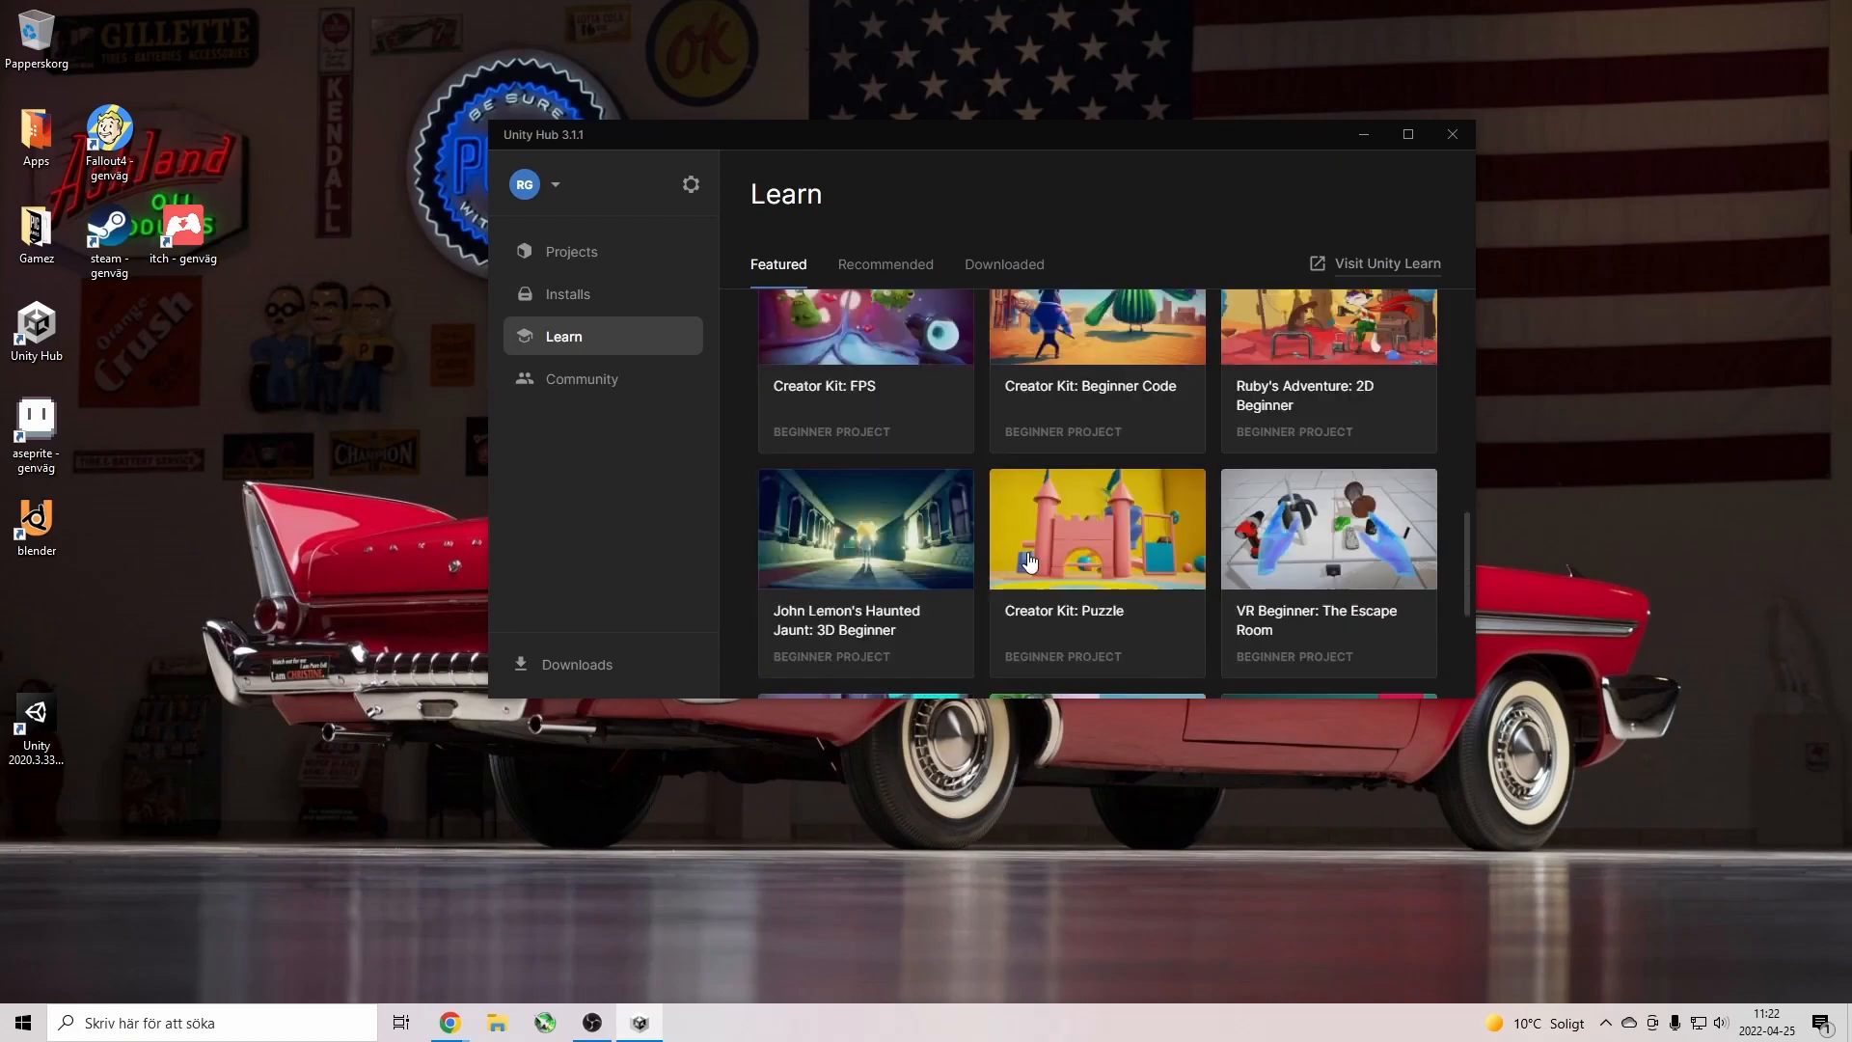
pyautogui.scroll(10, 1027, 555)
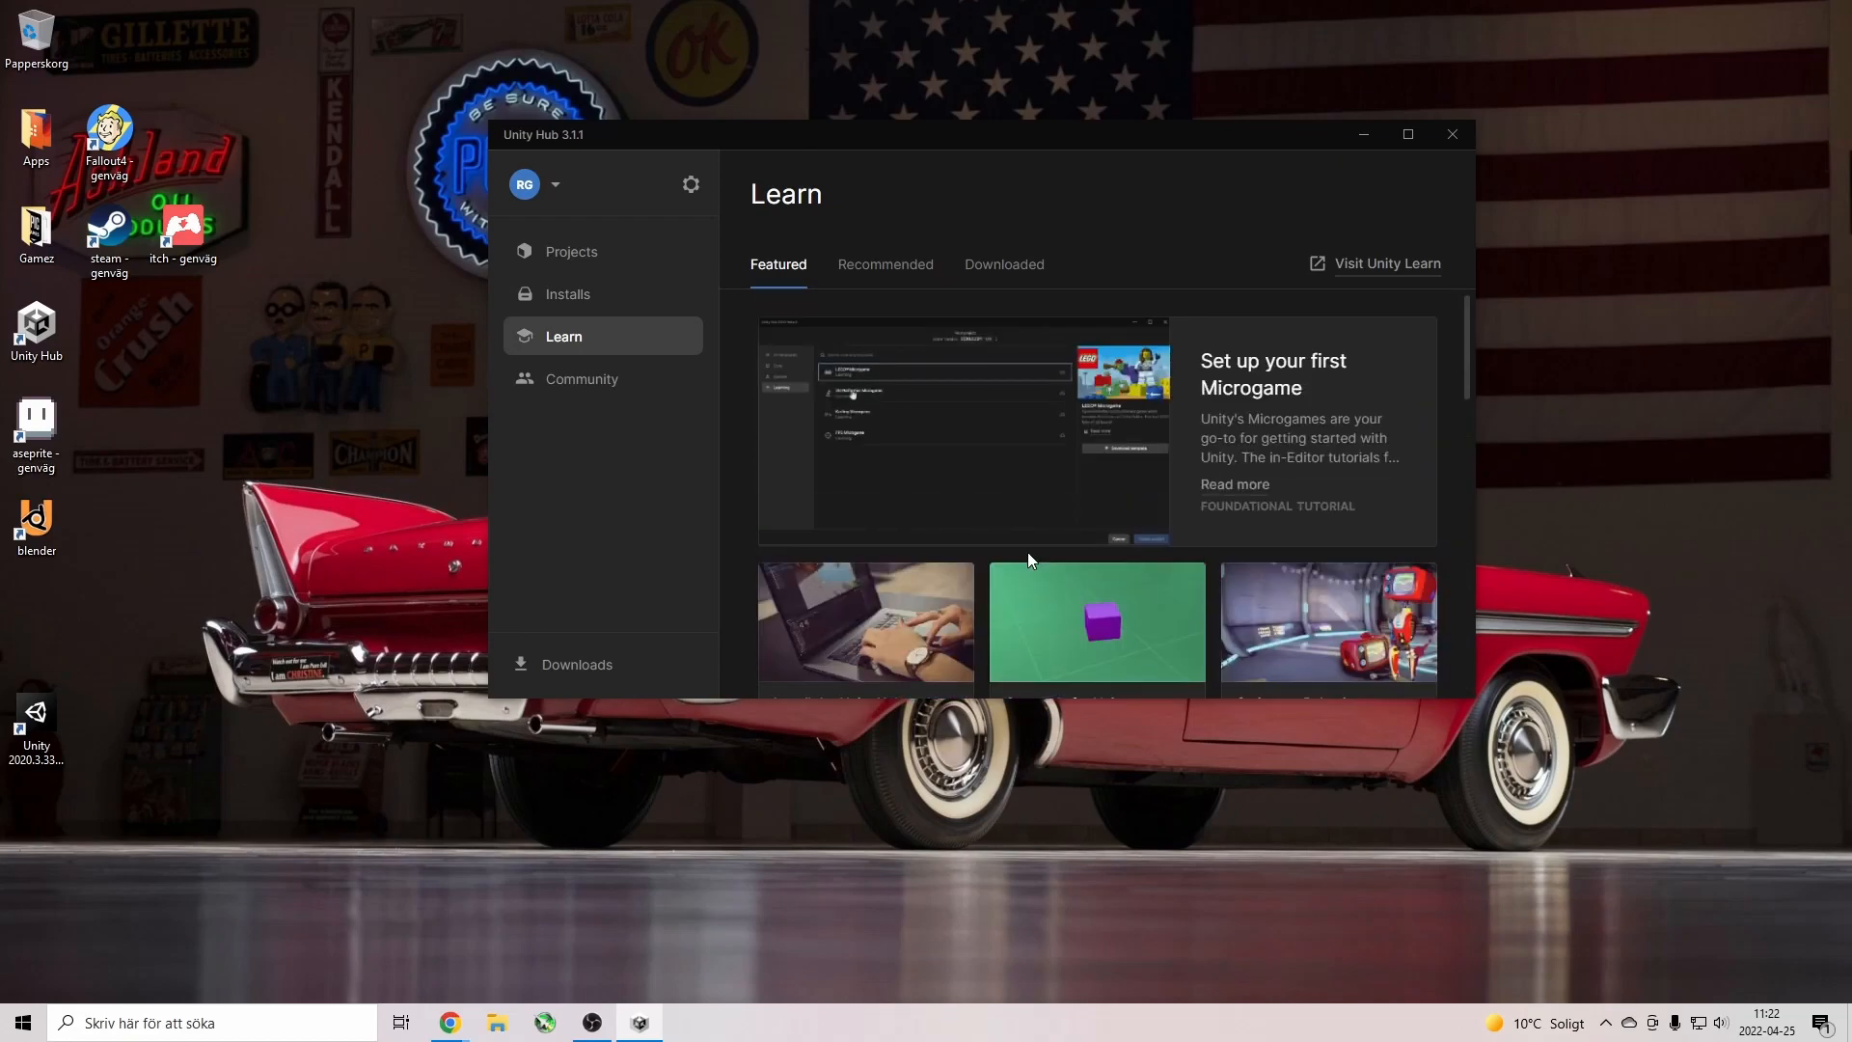
pyautogui.scroll(-8, 1032, 569)
pyautogui.scroll(-3, 1060, 628)
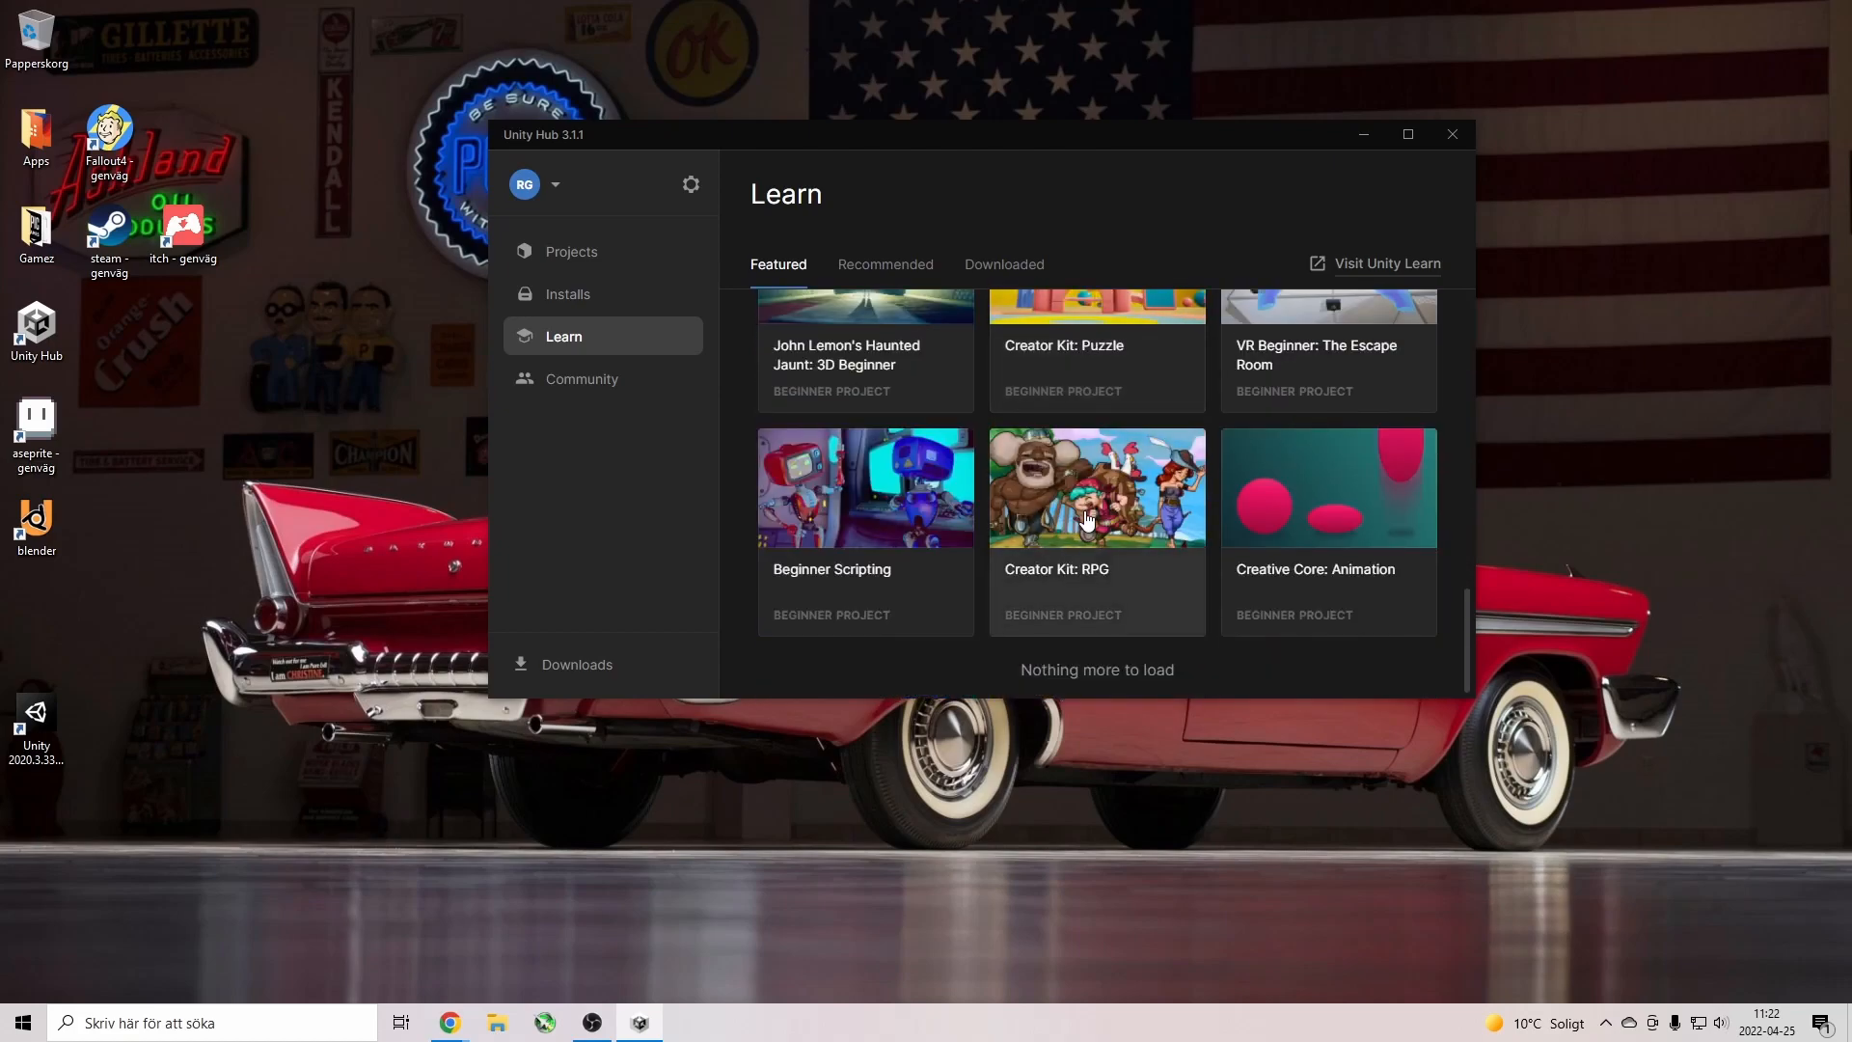
# Look through the community resources such as the Unity Blog, Answers and Forums.
pyautogui.click(612, 381)
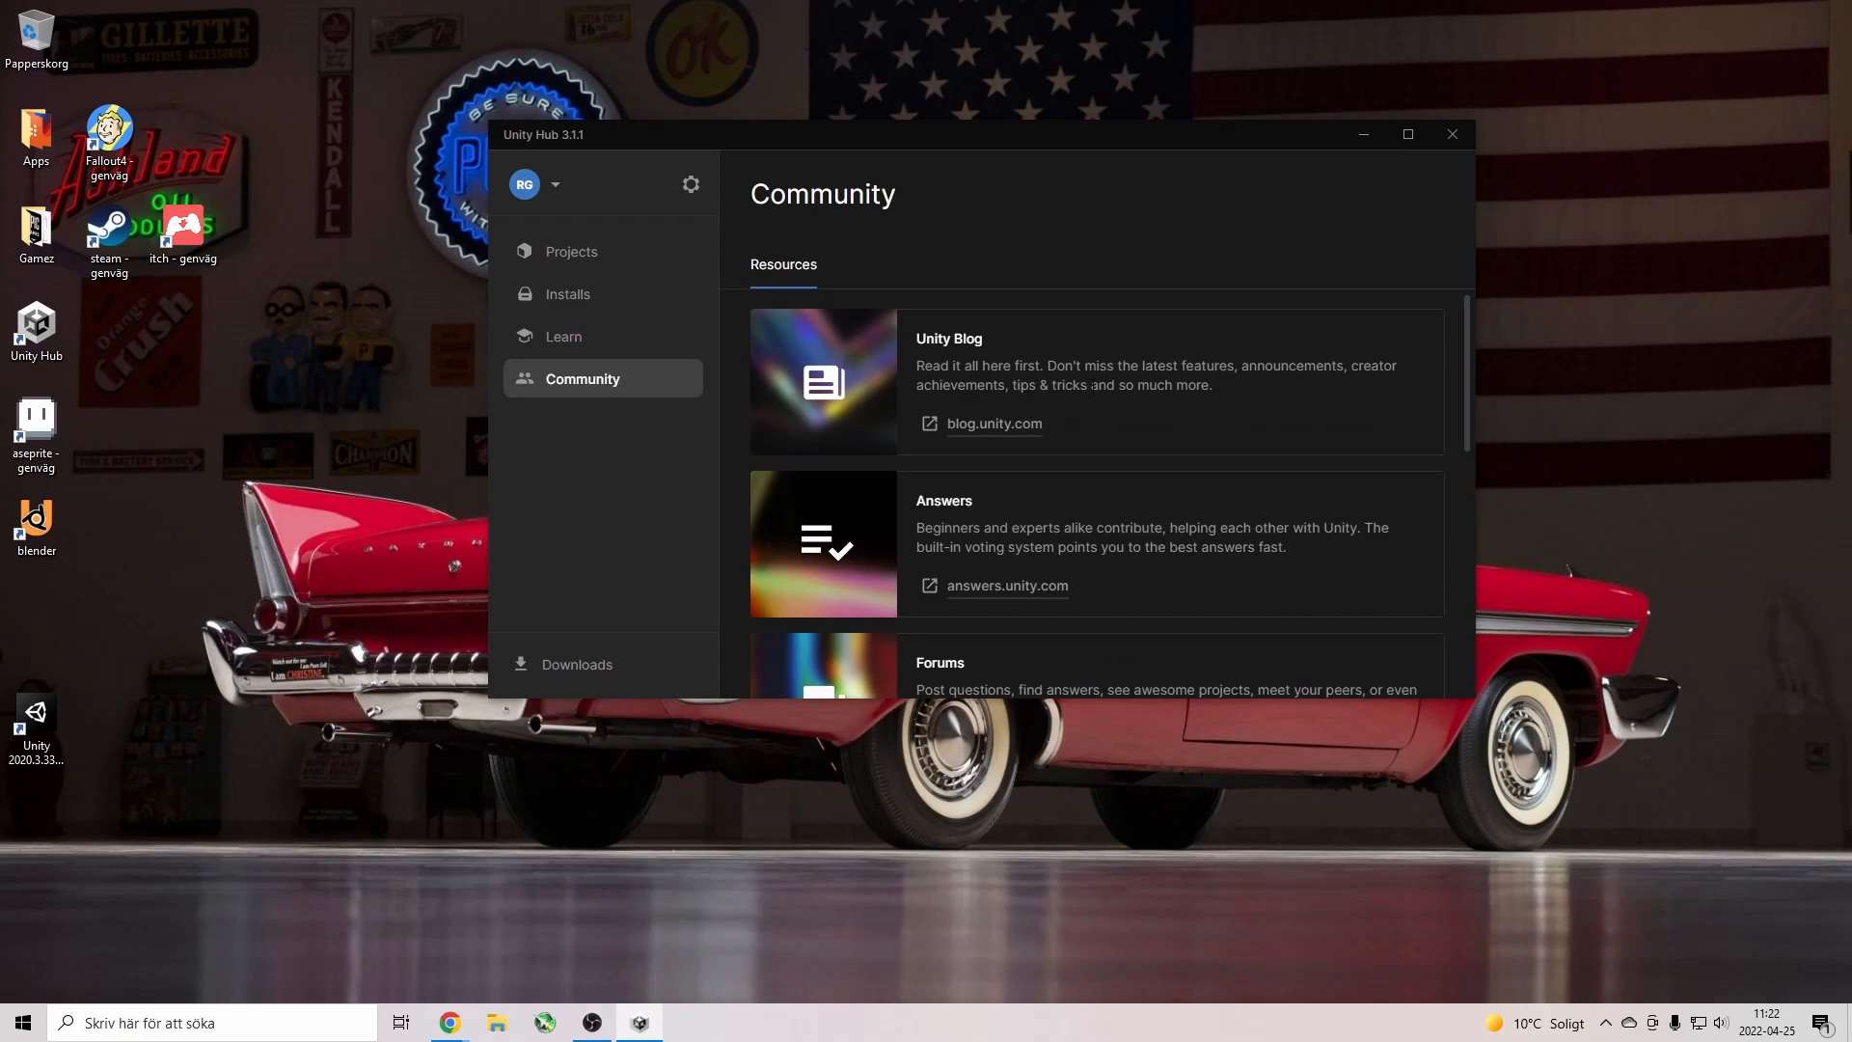
pyautogui.scroll(-6, 1087, 507)
pyautogui.scroll(6, 1088, 506)
# Open the list of installable Unity editors and compare the official releases, pre-releases and archive options.
pyautogui.click(598, 295)
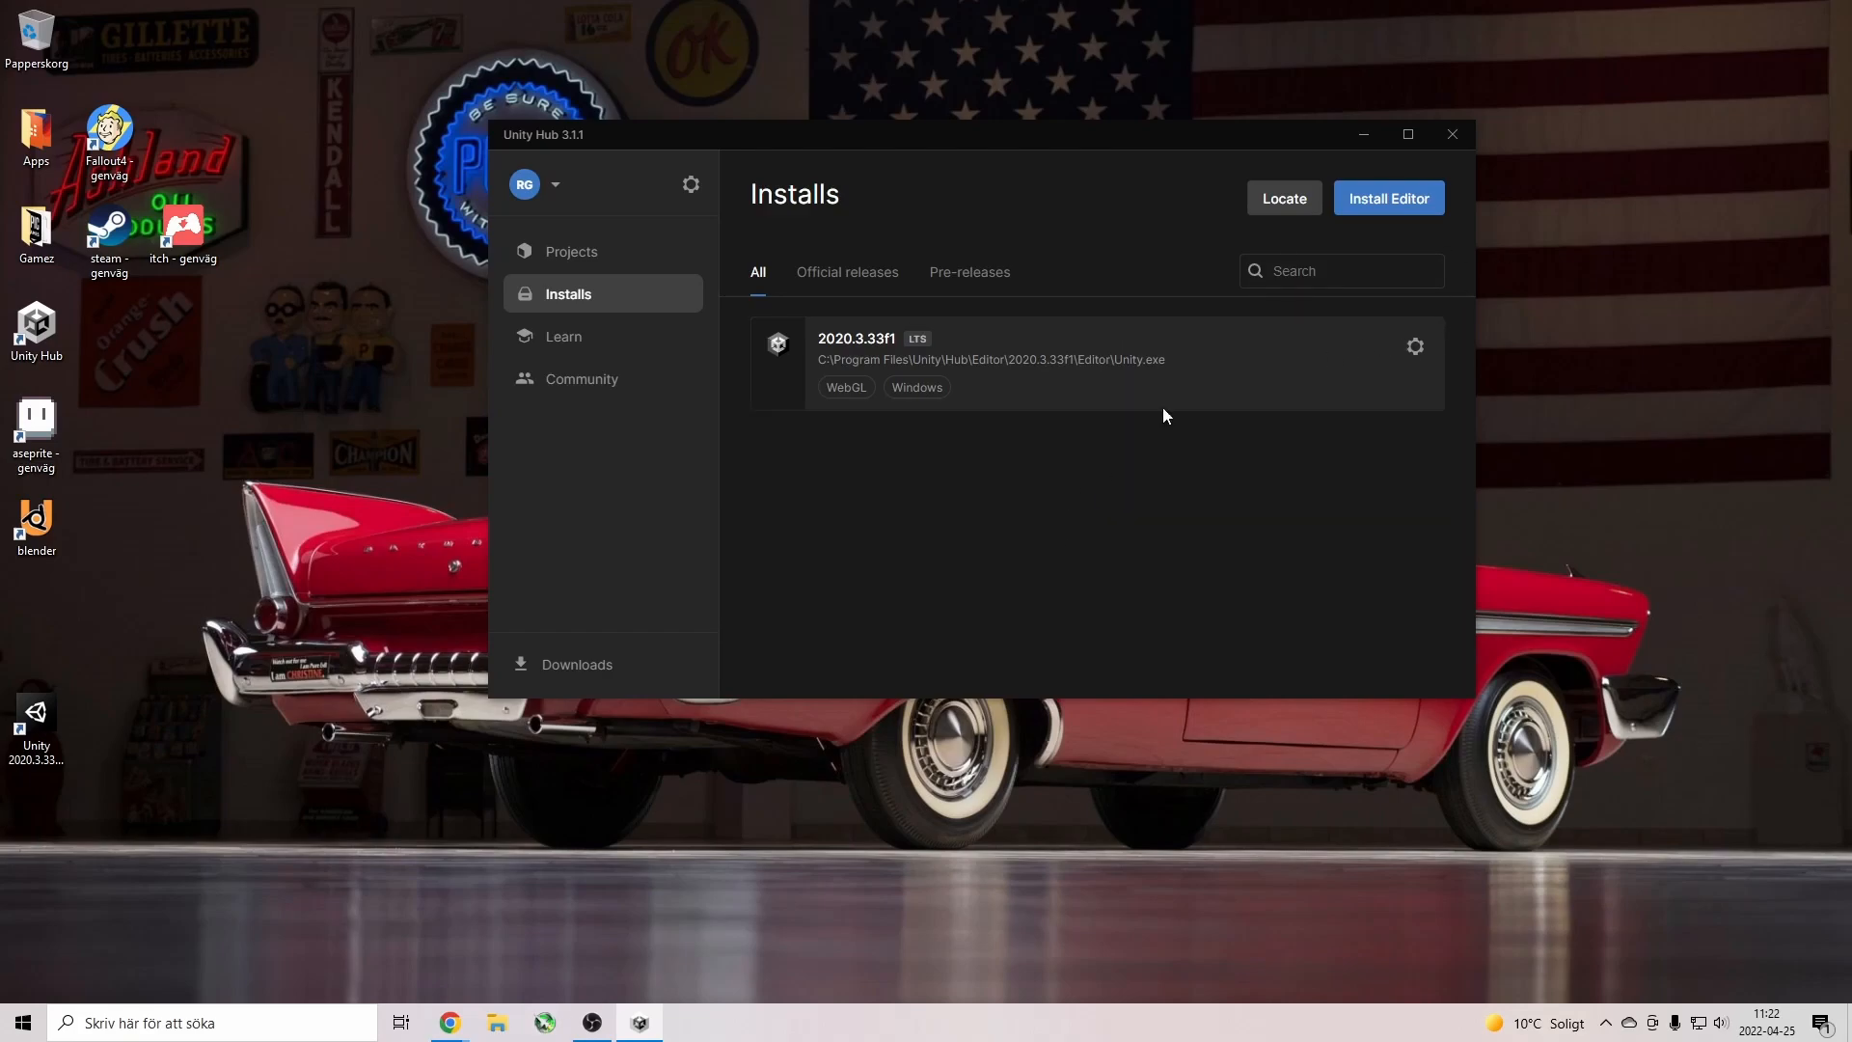
pyautogui.click(1382, 202)
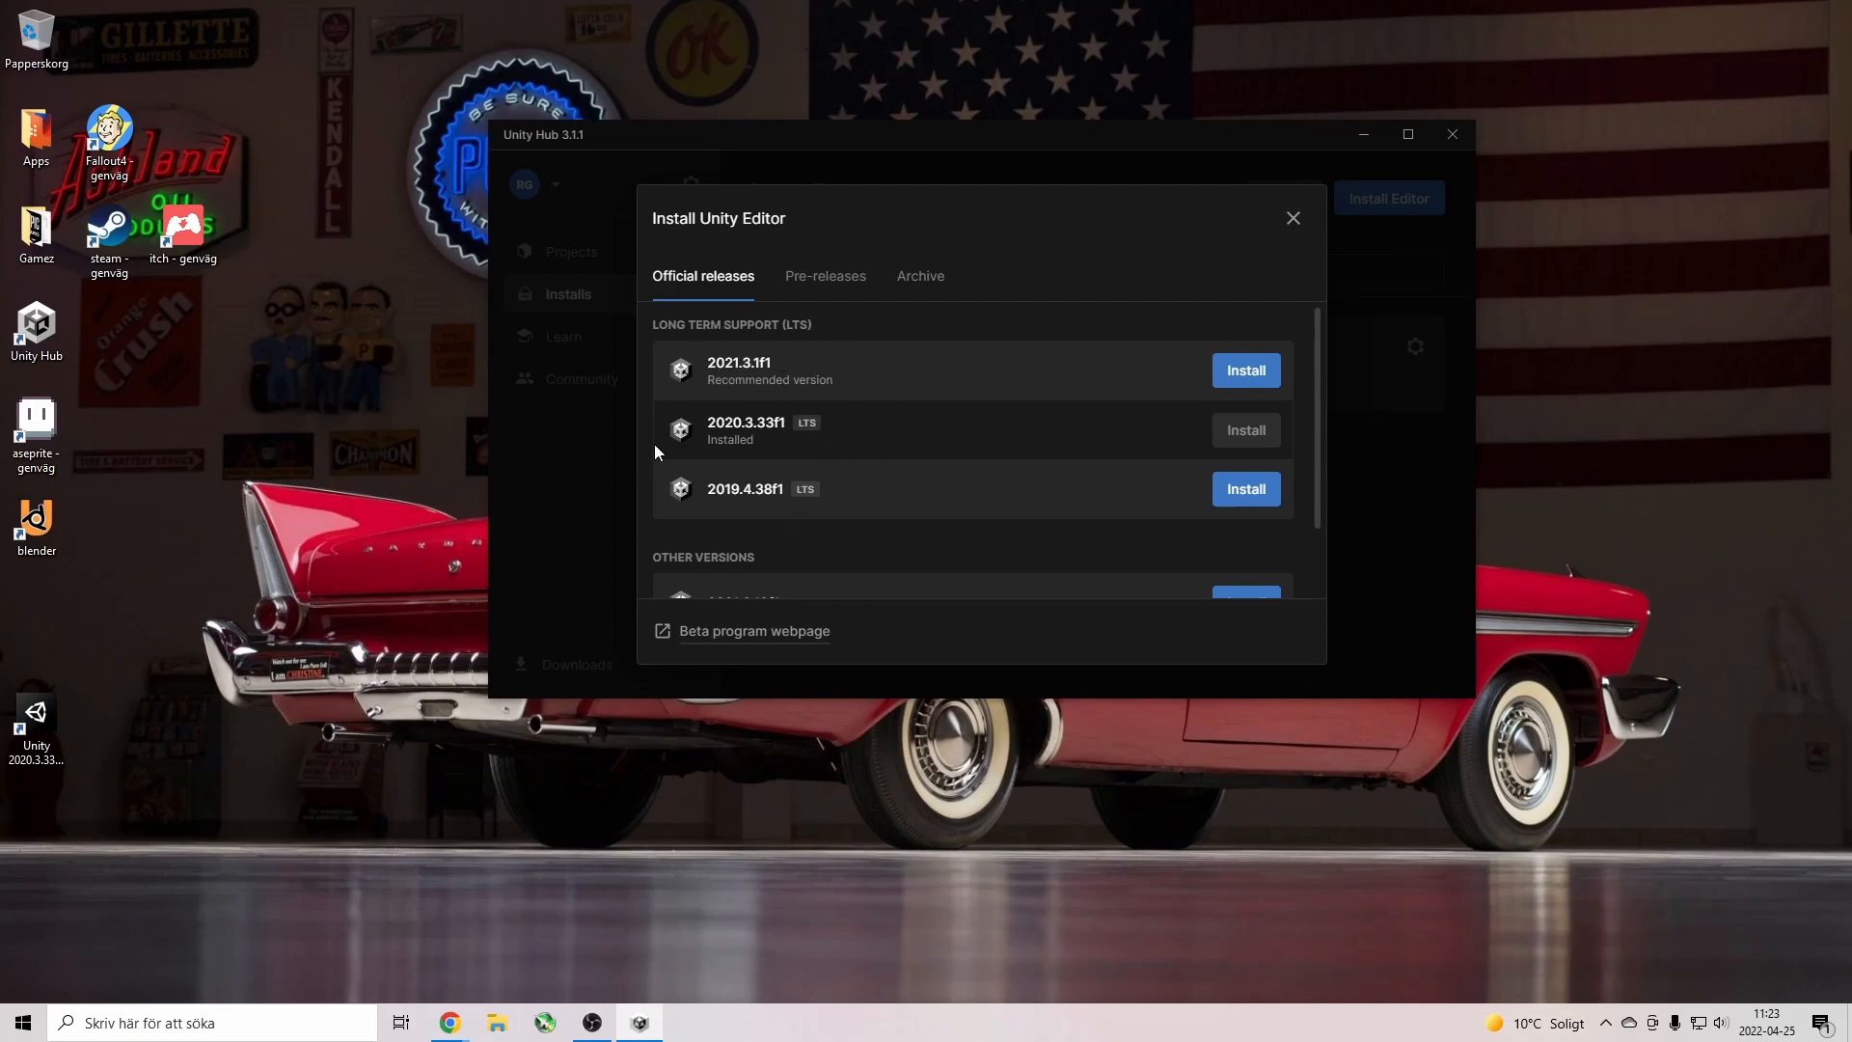
pyautogui.scroll(-1, 947, 459)
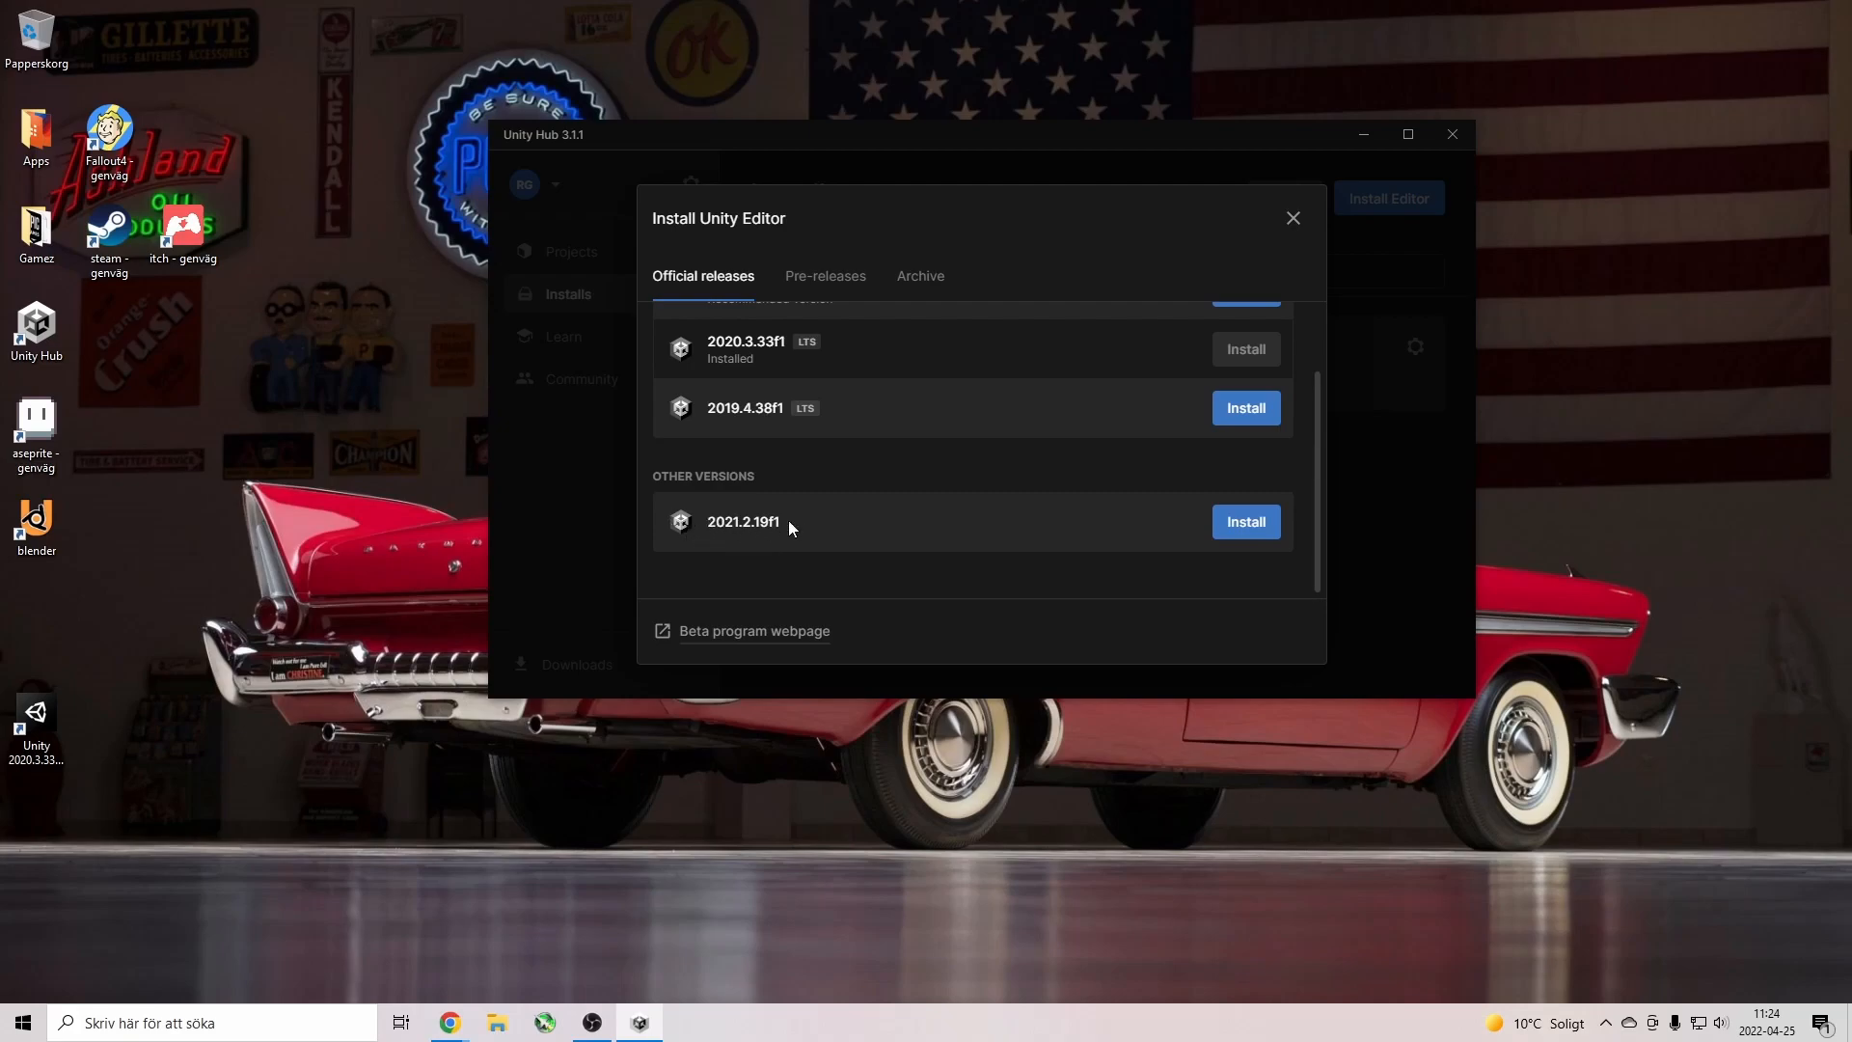
pyautogui.scroll(1, 936, 531)
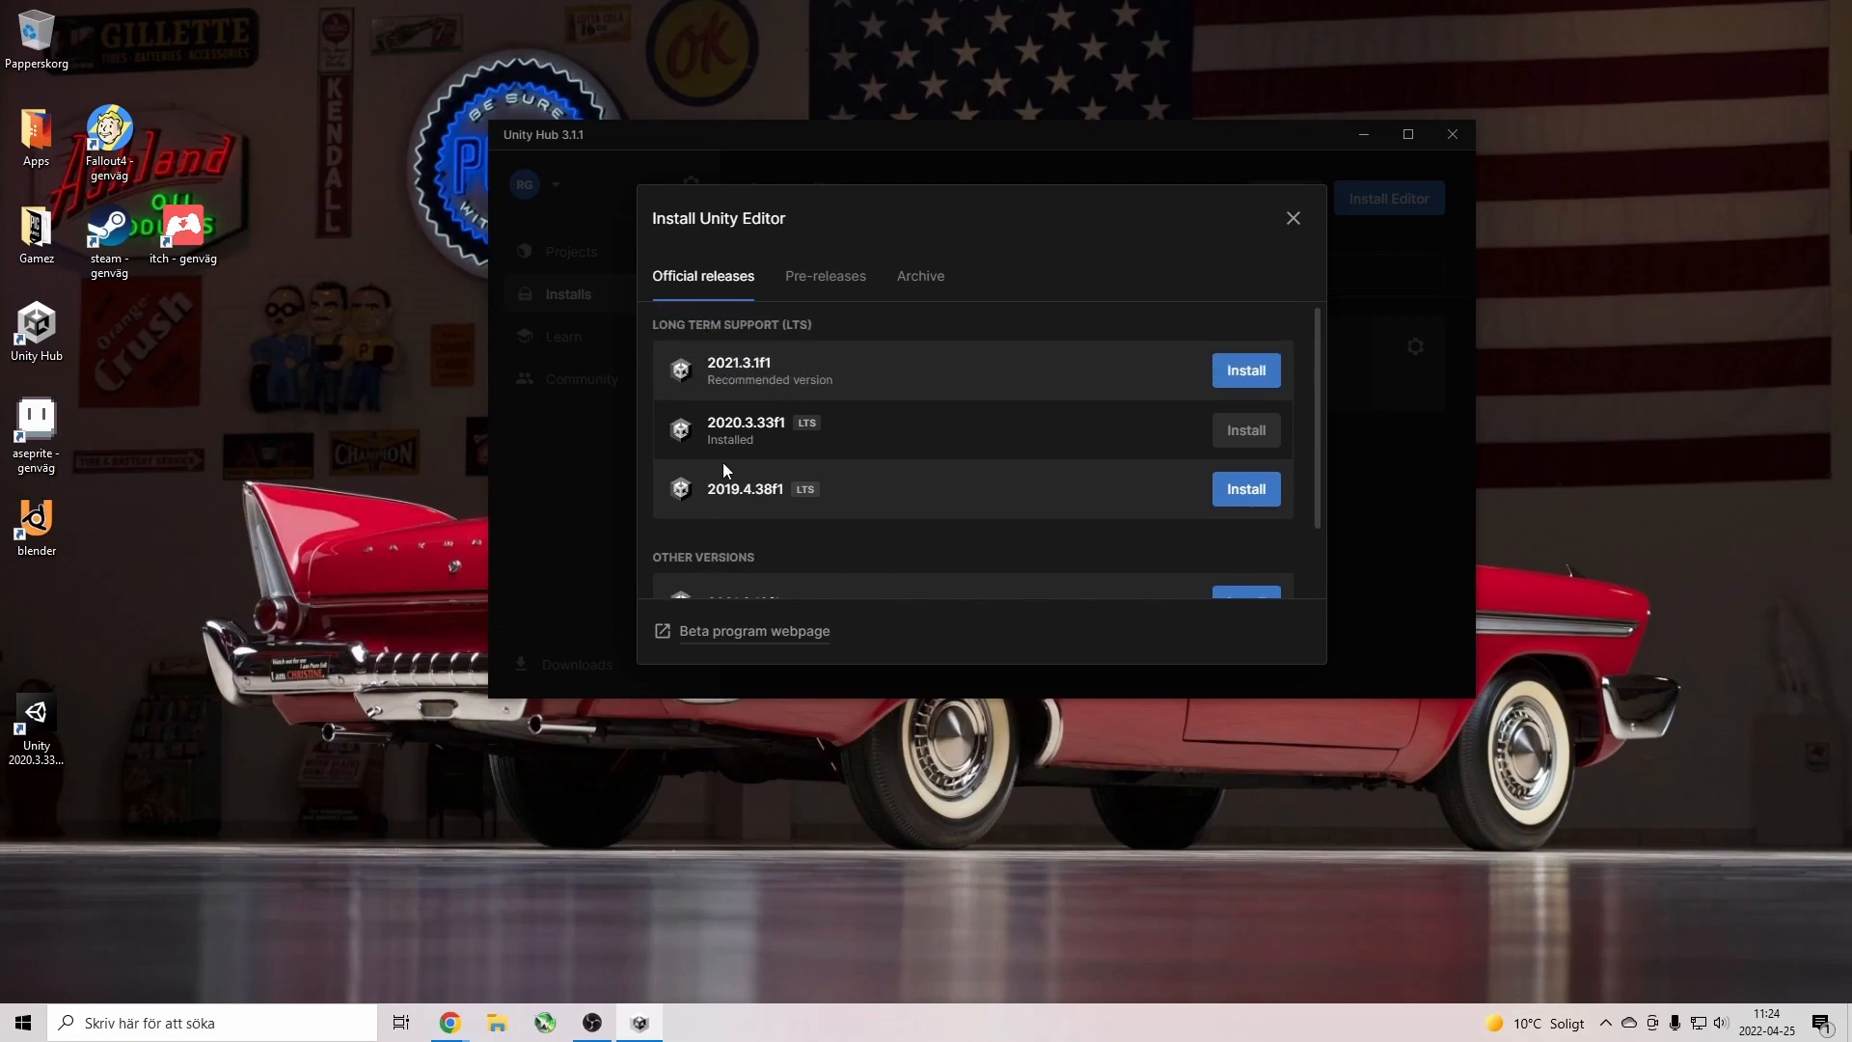
pyautogui.click(815, 280)
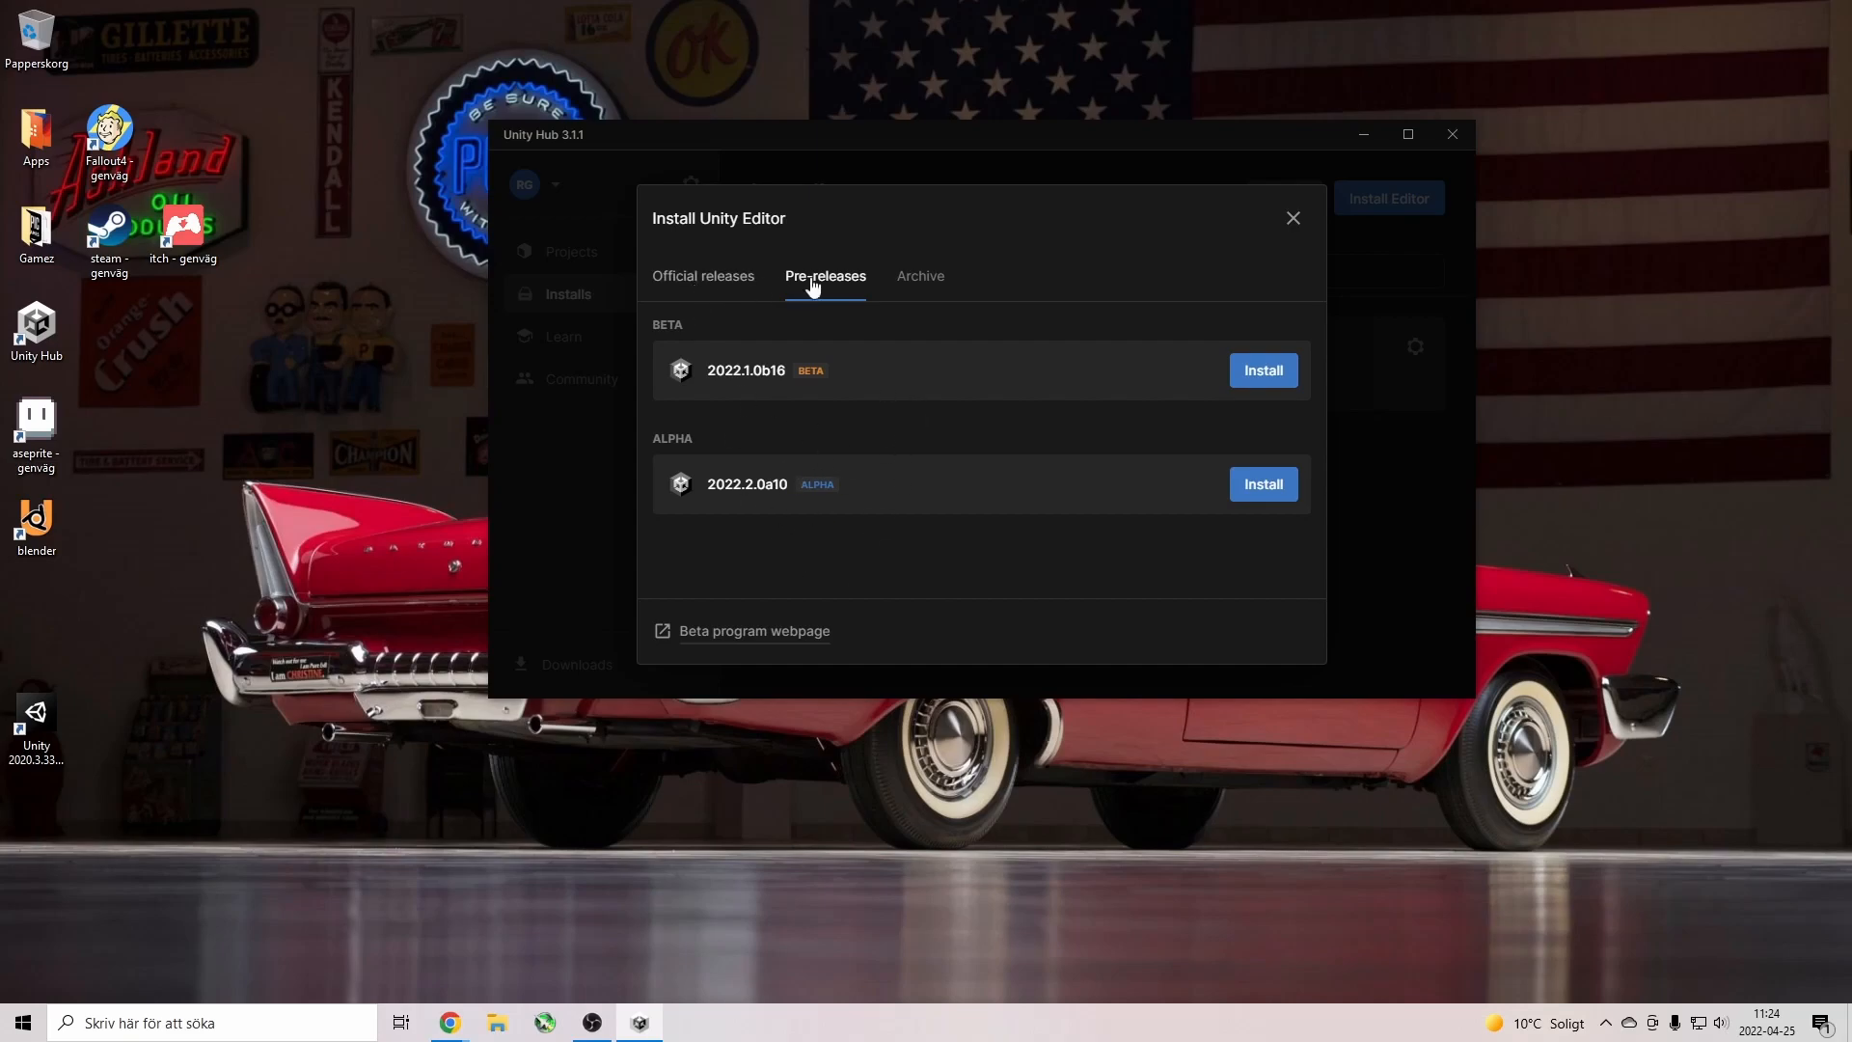
pyautogui.click(910, 285)
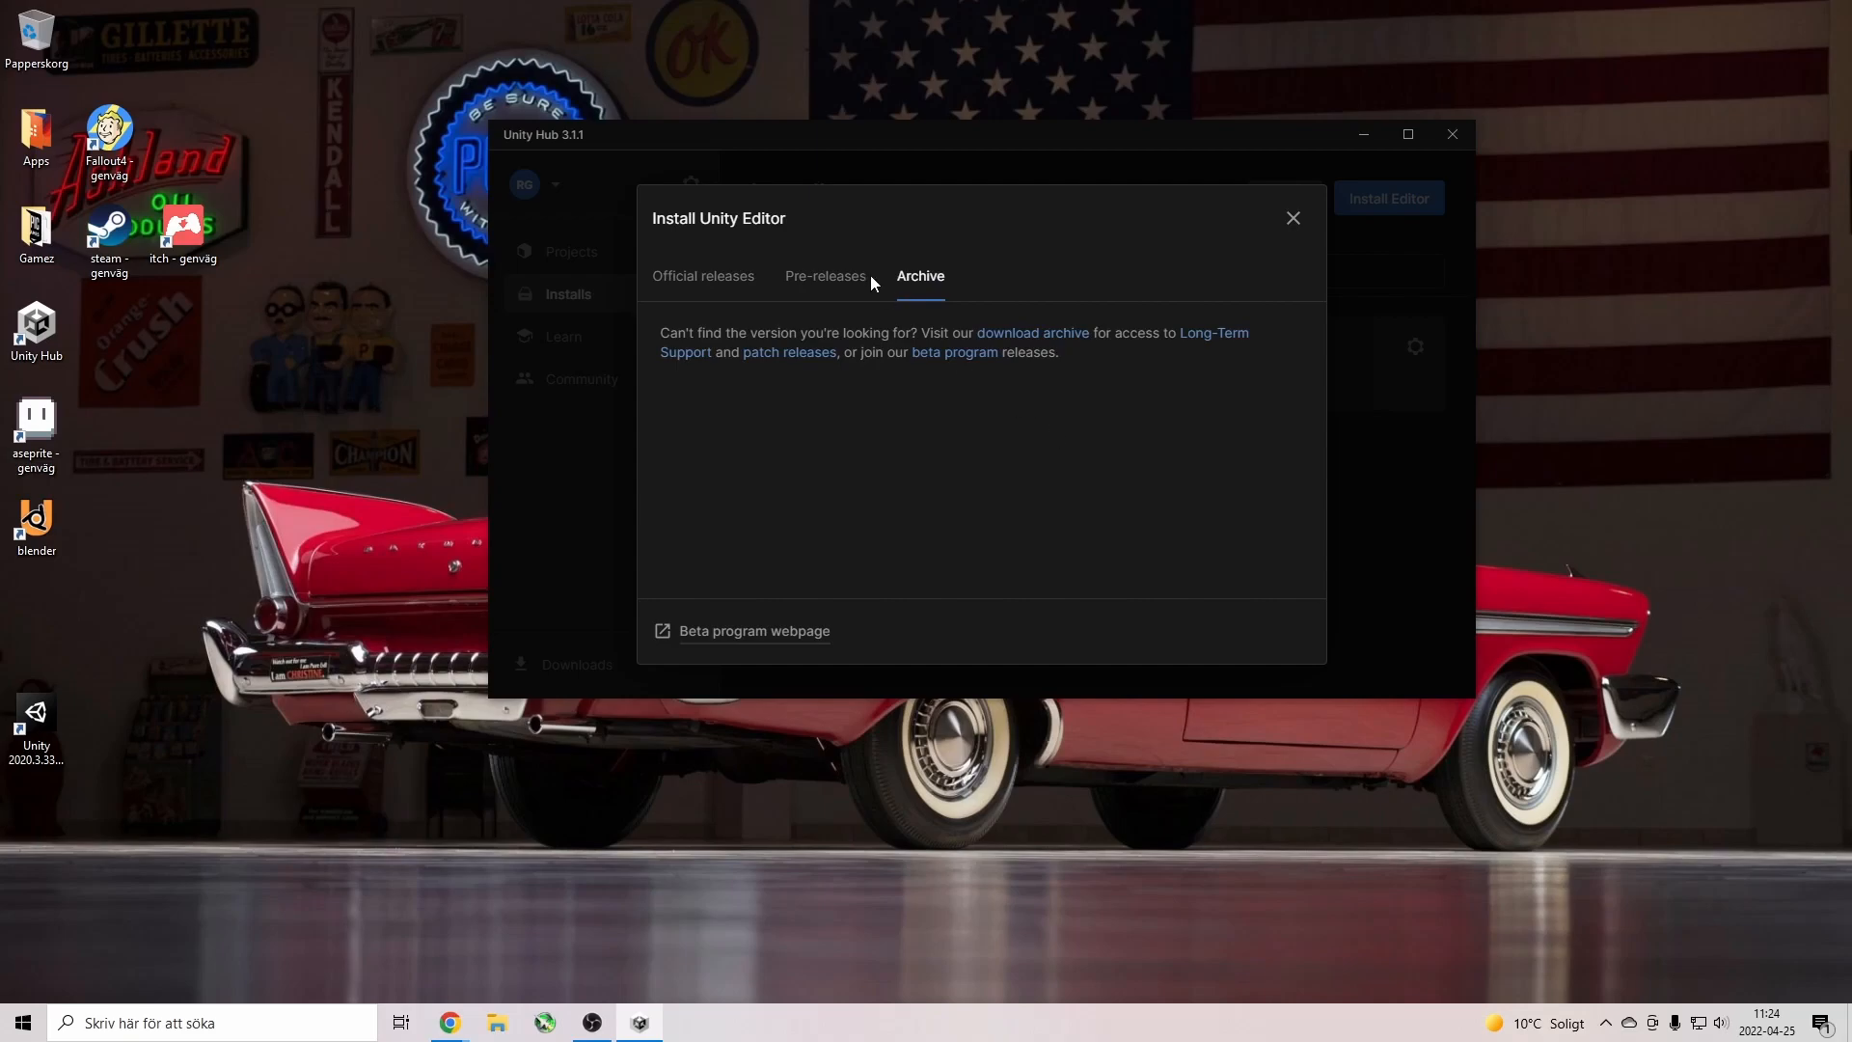
pyautogui.click(835, 281)
pyautogui.click(711, 280)
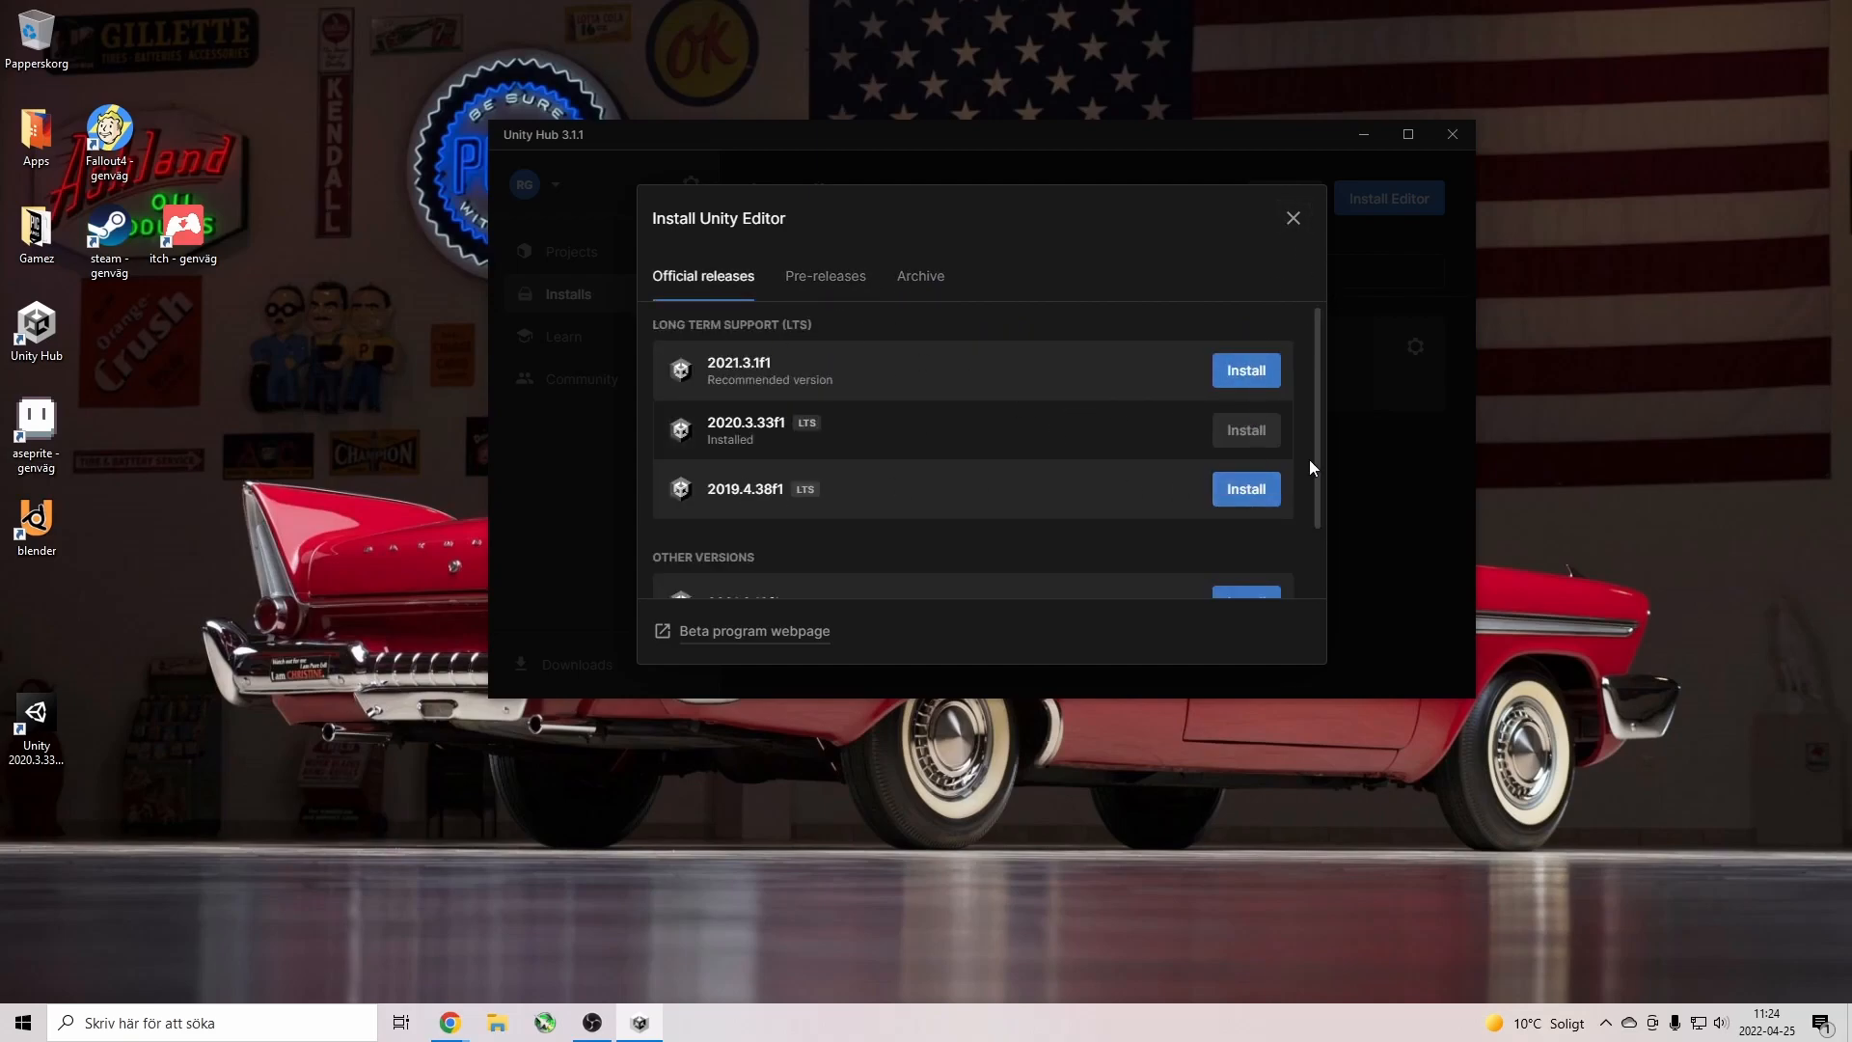
# Open the module selection for Unity 2021.3.1f1 and examine its optional modules, briefly toggling Android Build Support on and off.
pyautogui.click(1246, 370)
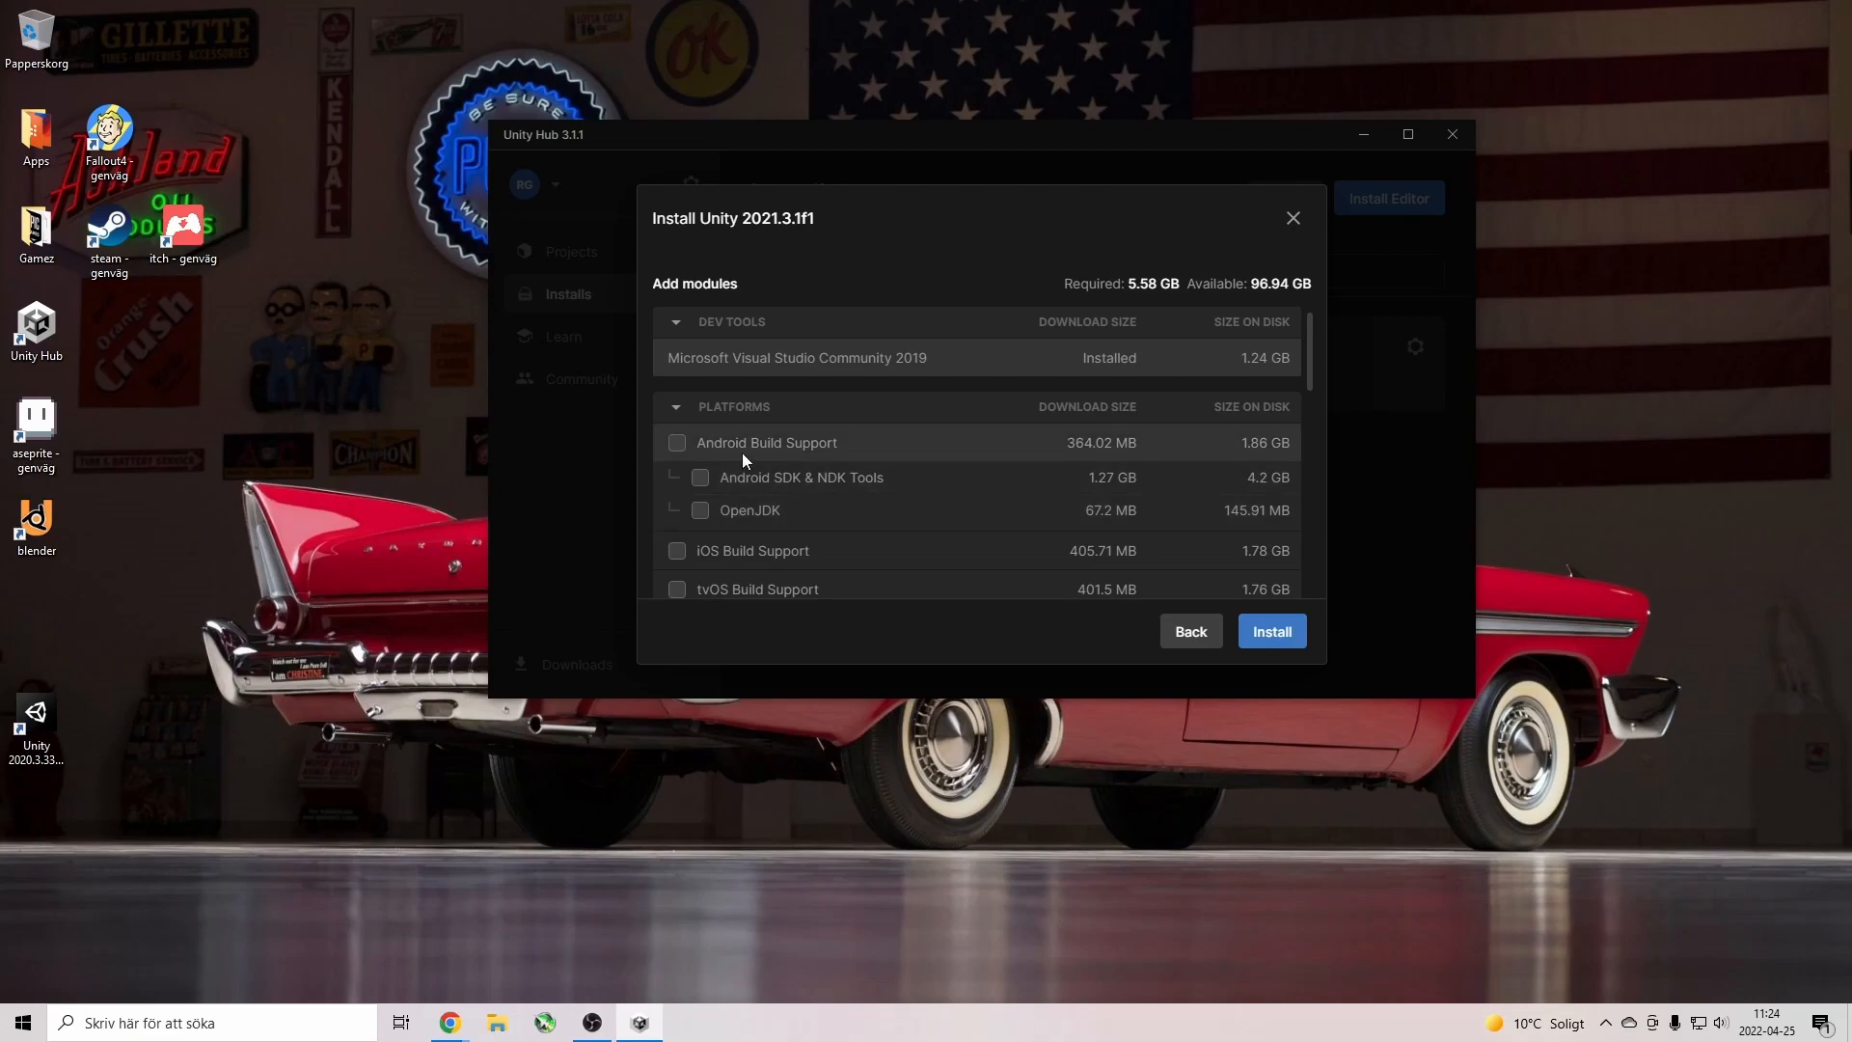
pyautogui.click(677, 444)
pyautogui.click(679, 446)
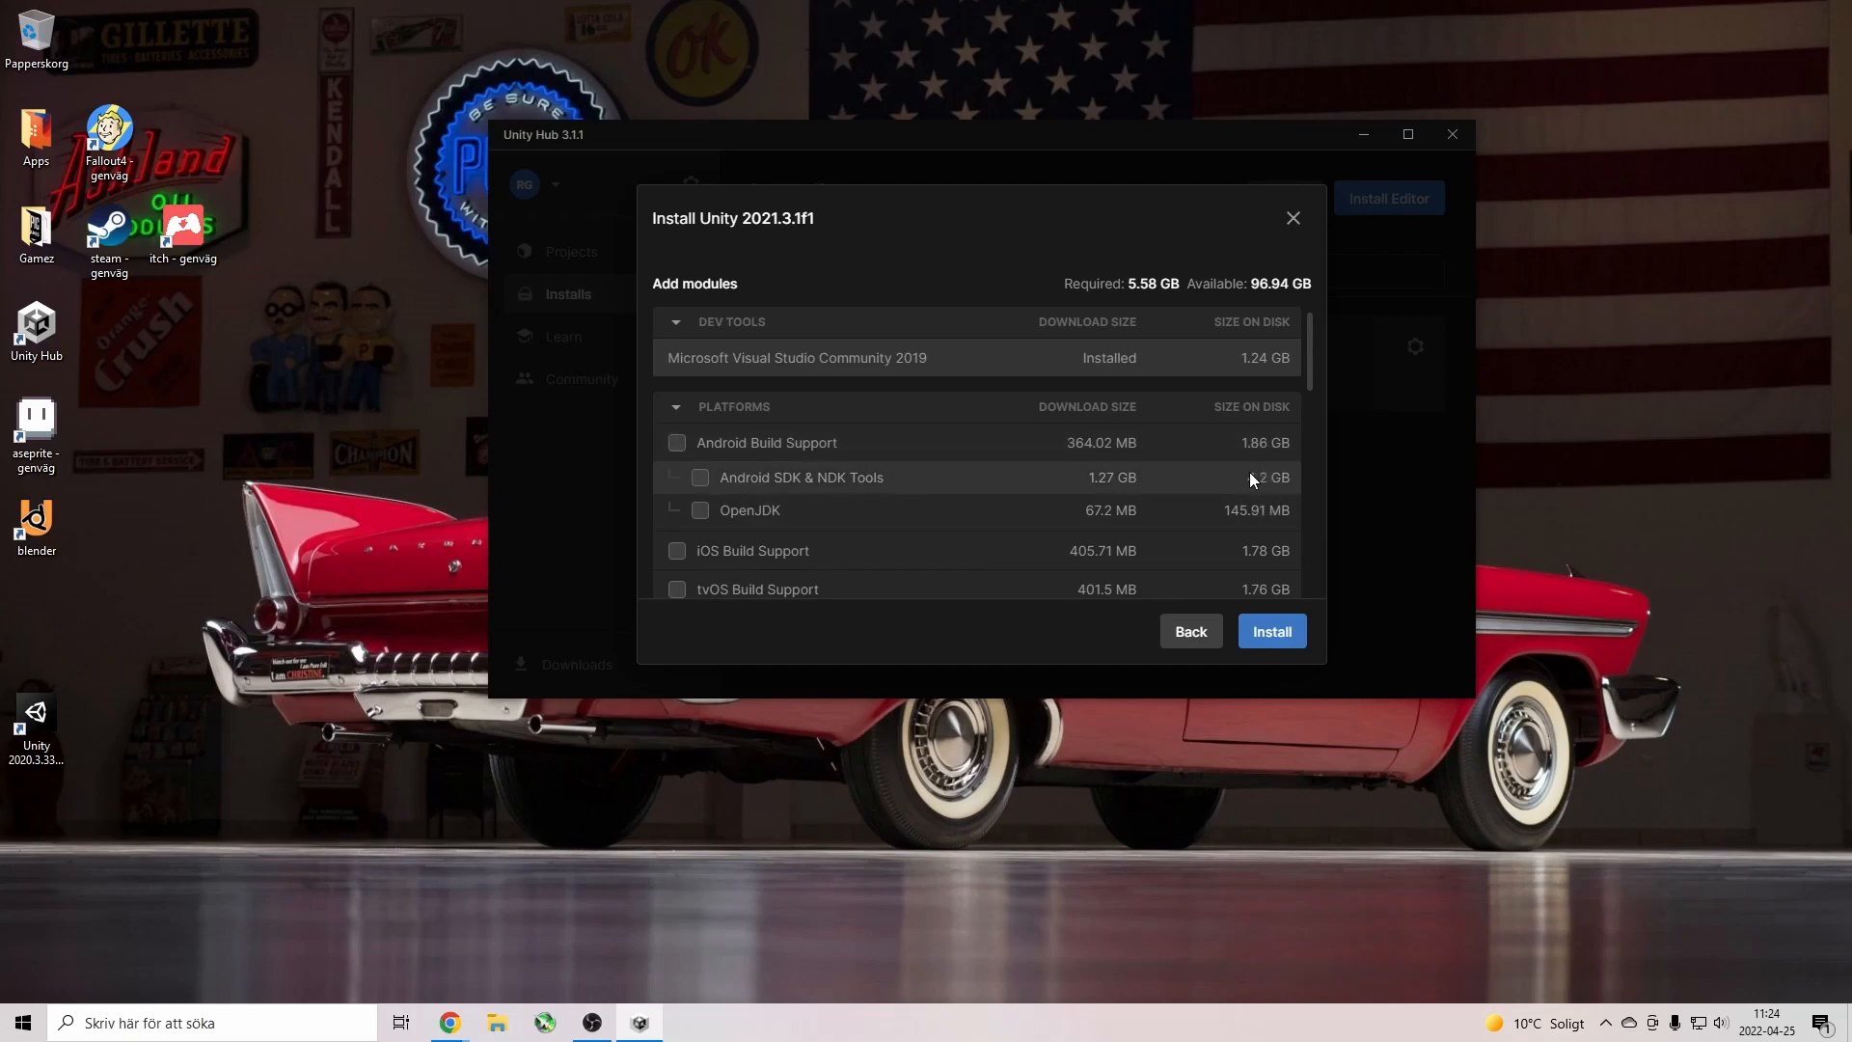
pyautogui.scroll(-5, 805, 484)
pyautogui.scroll(5, 708, 461)
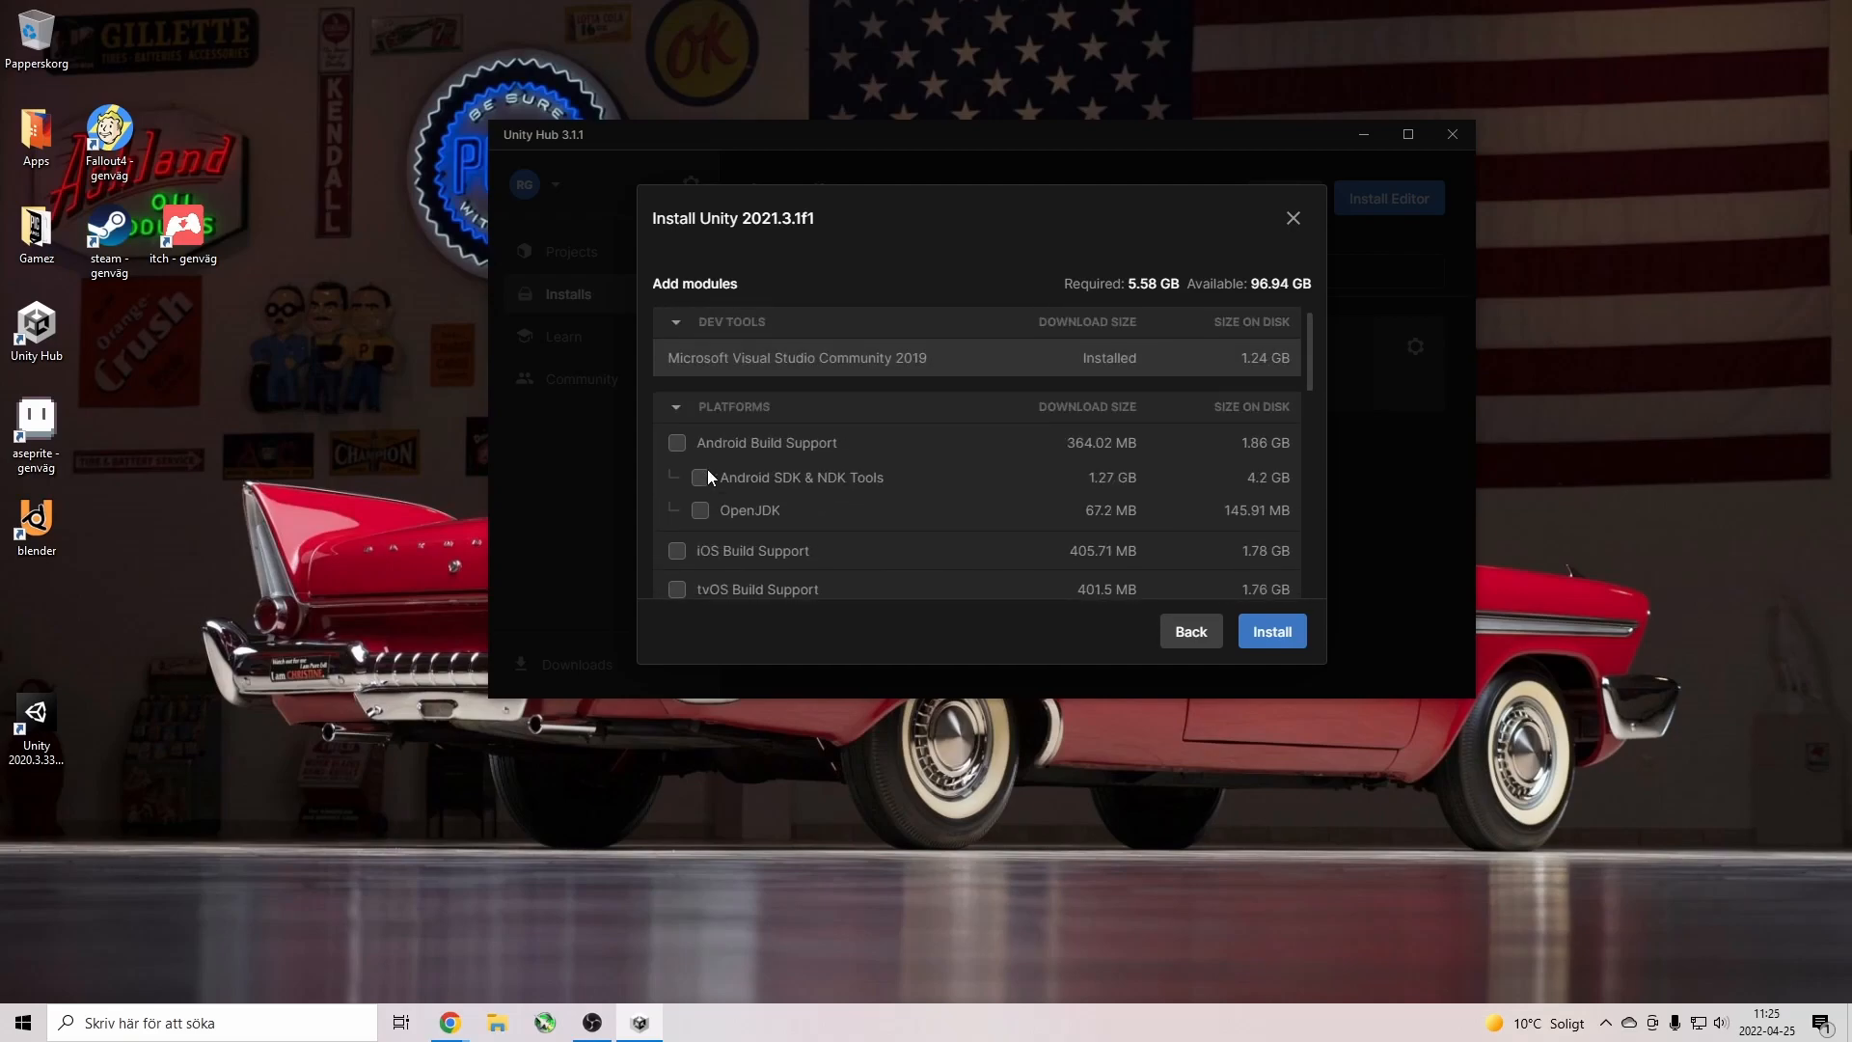
pyautogui.scroll(-10, 675, 444)
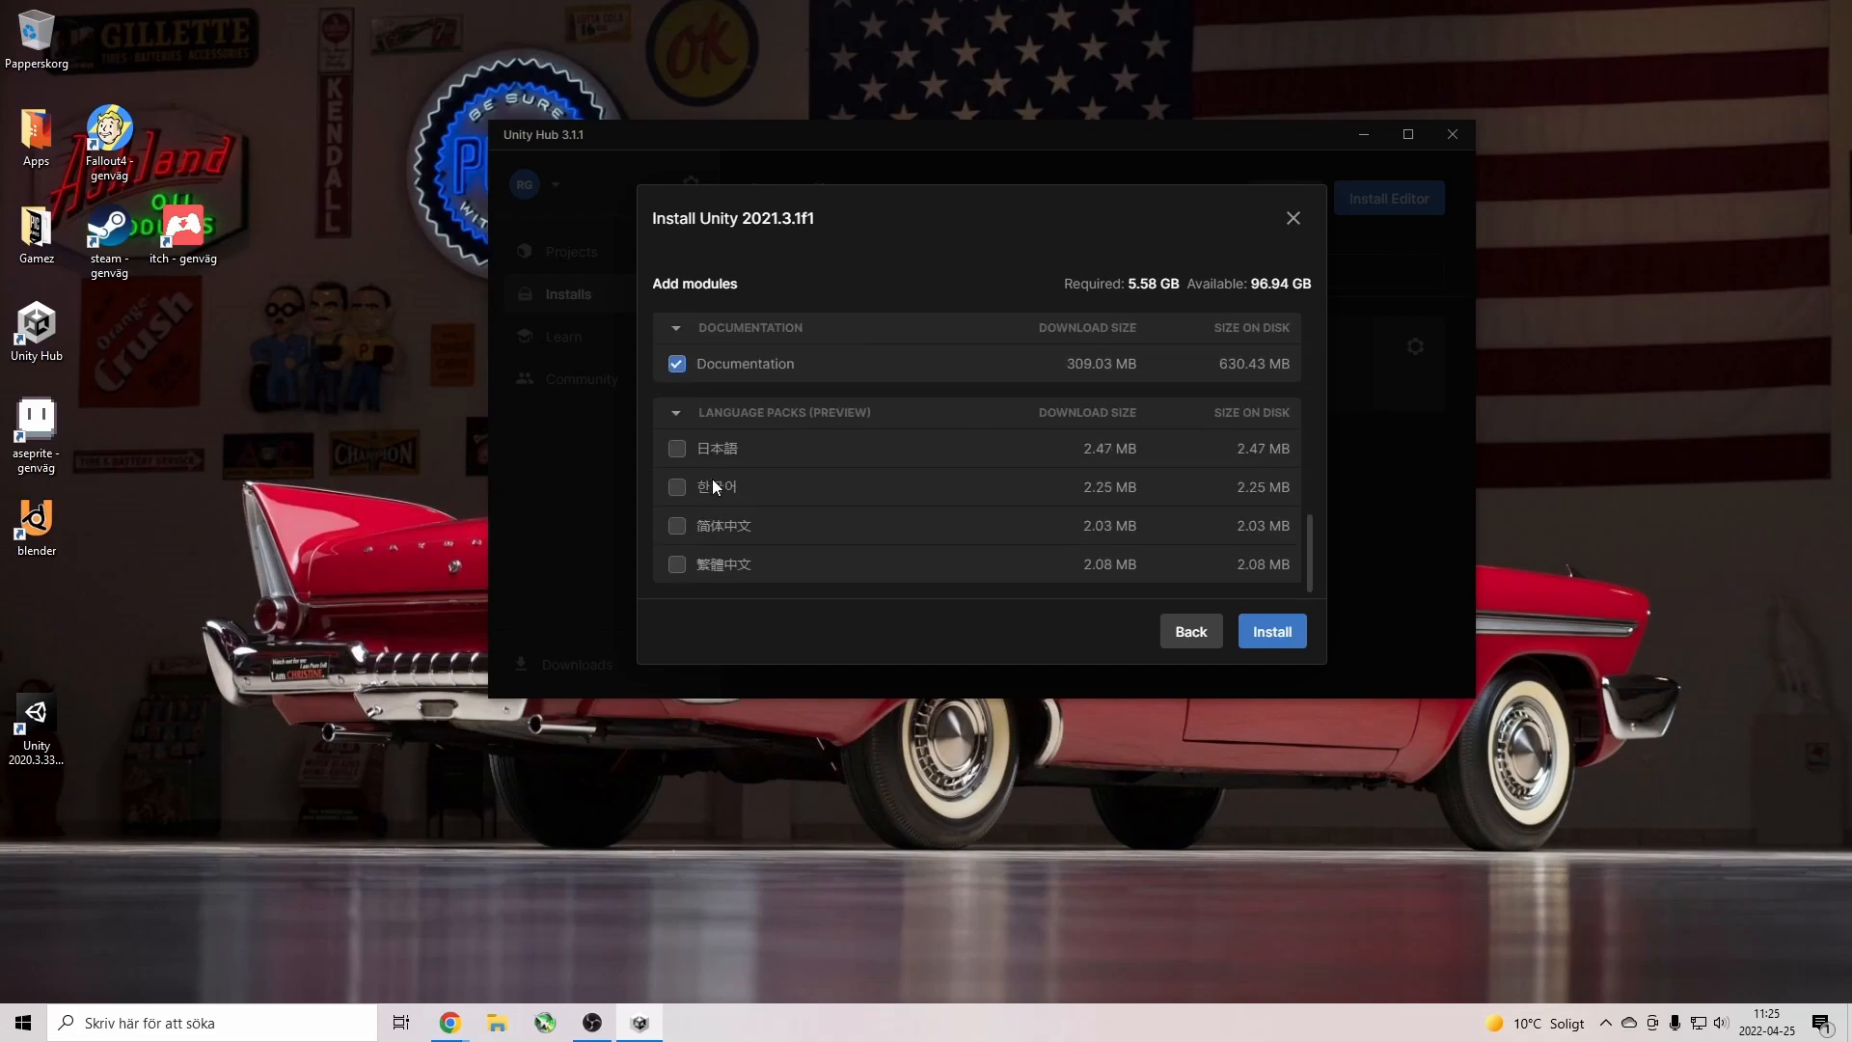
pyautogui.scroll(5, 712, 479)
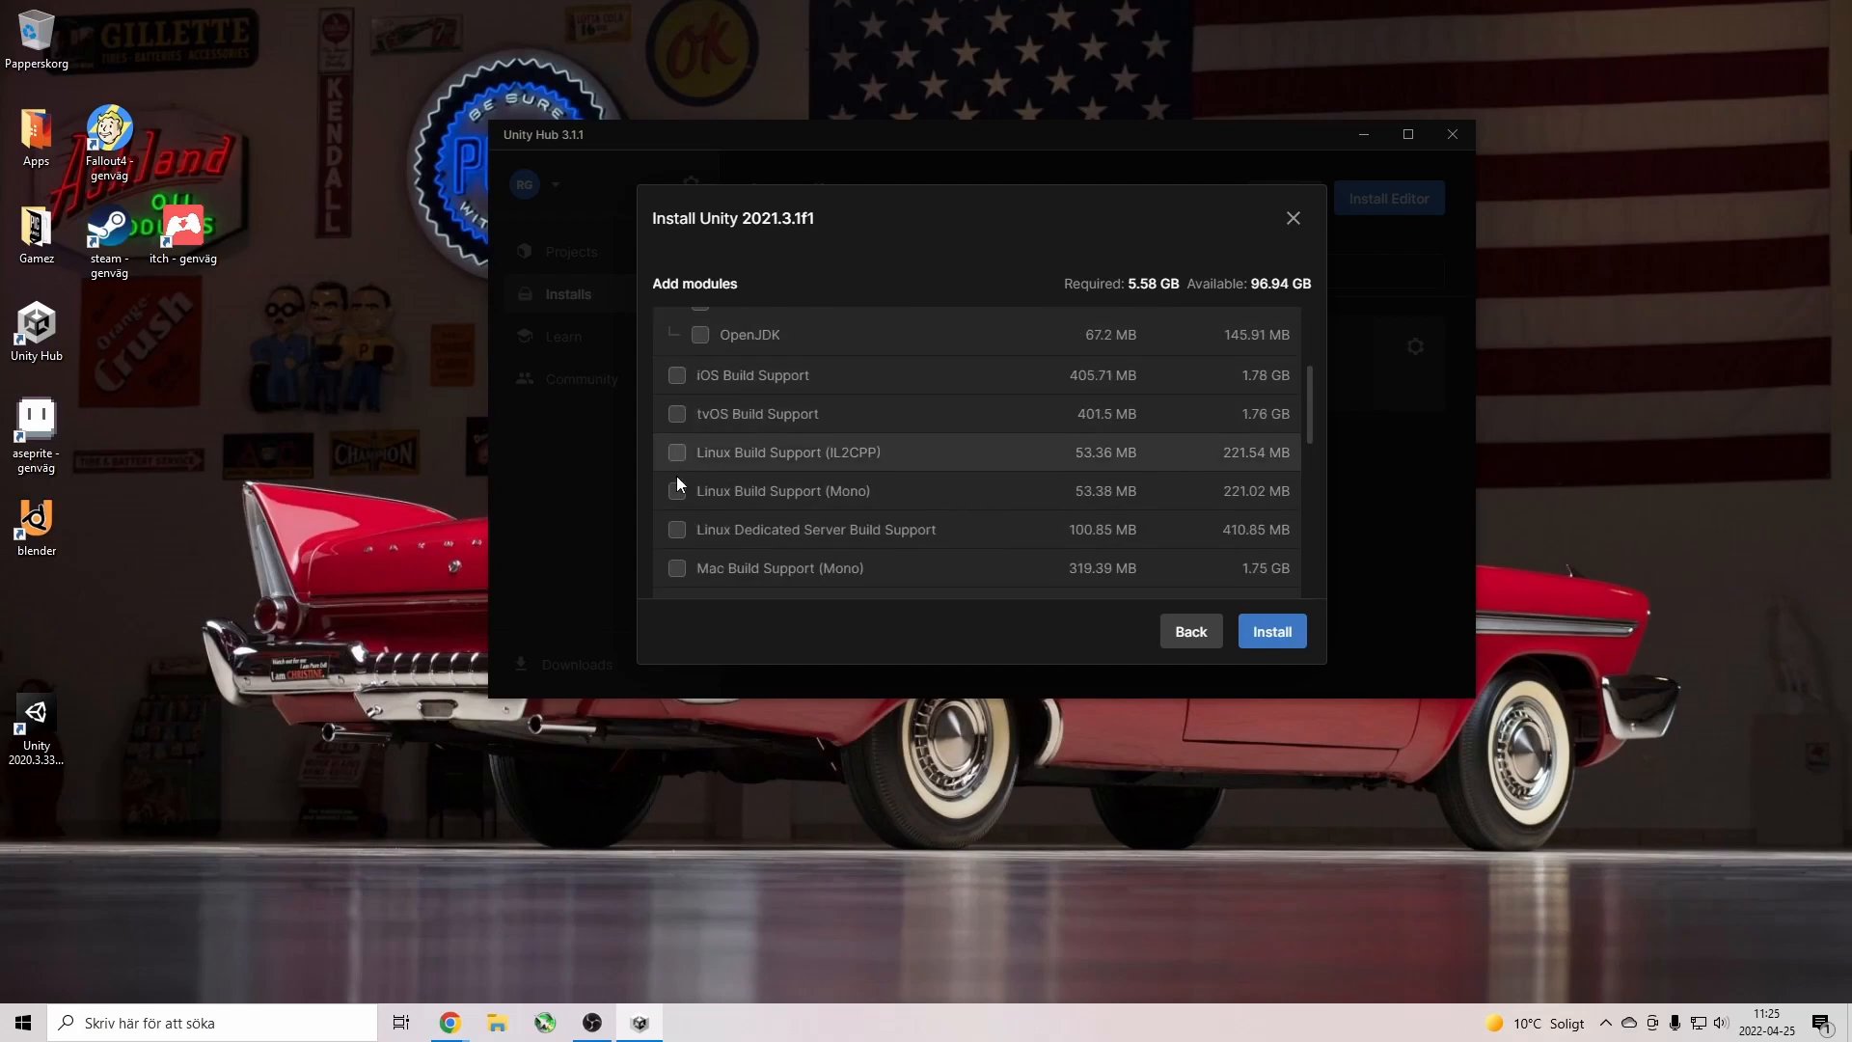
pyautogui.scroll(-5, 733, 451)
pyautogui.scroll(10, 756, 474)
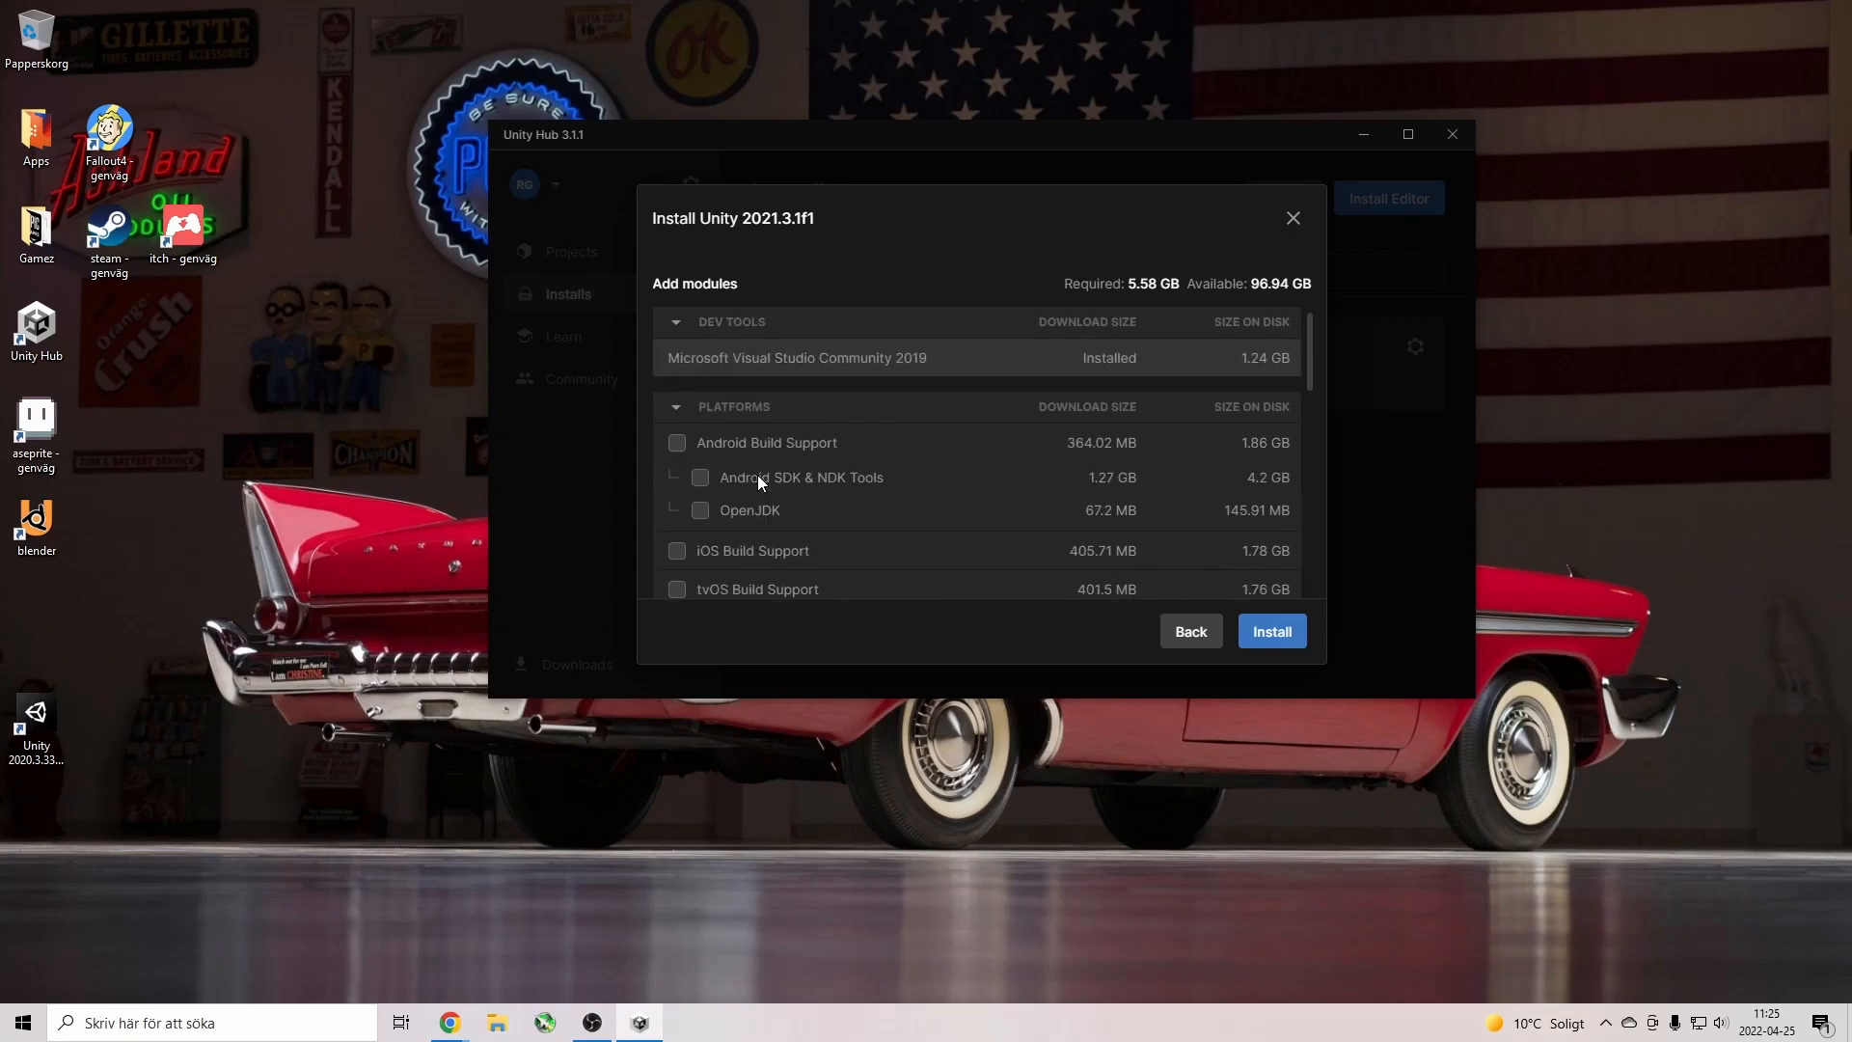
# Check the WebGL Build Support, documentation and language pack modules, and close the installer without installing.
pyautogui.scroll(-2, 835, 473)
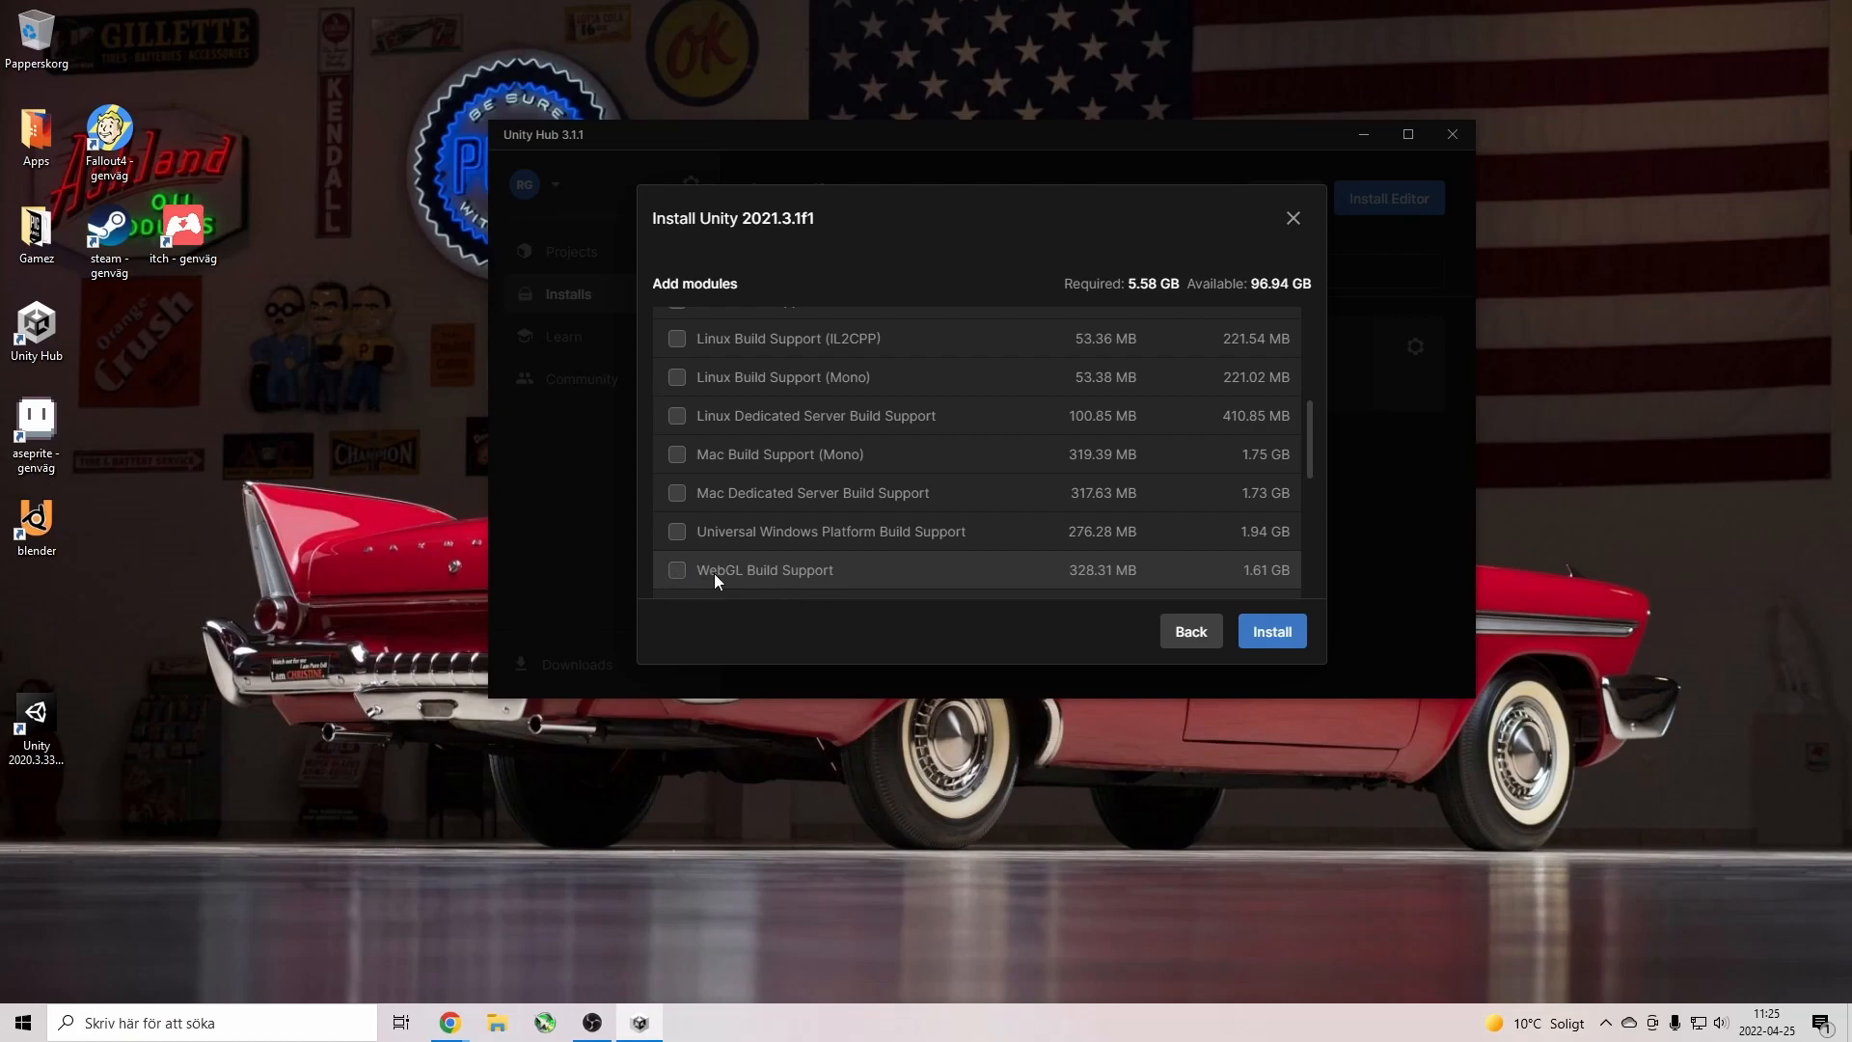
pyautogui.click(678, 574)
pyautogui.click(674, 571)
pyautogui.scroll(-2, 762, 494)
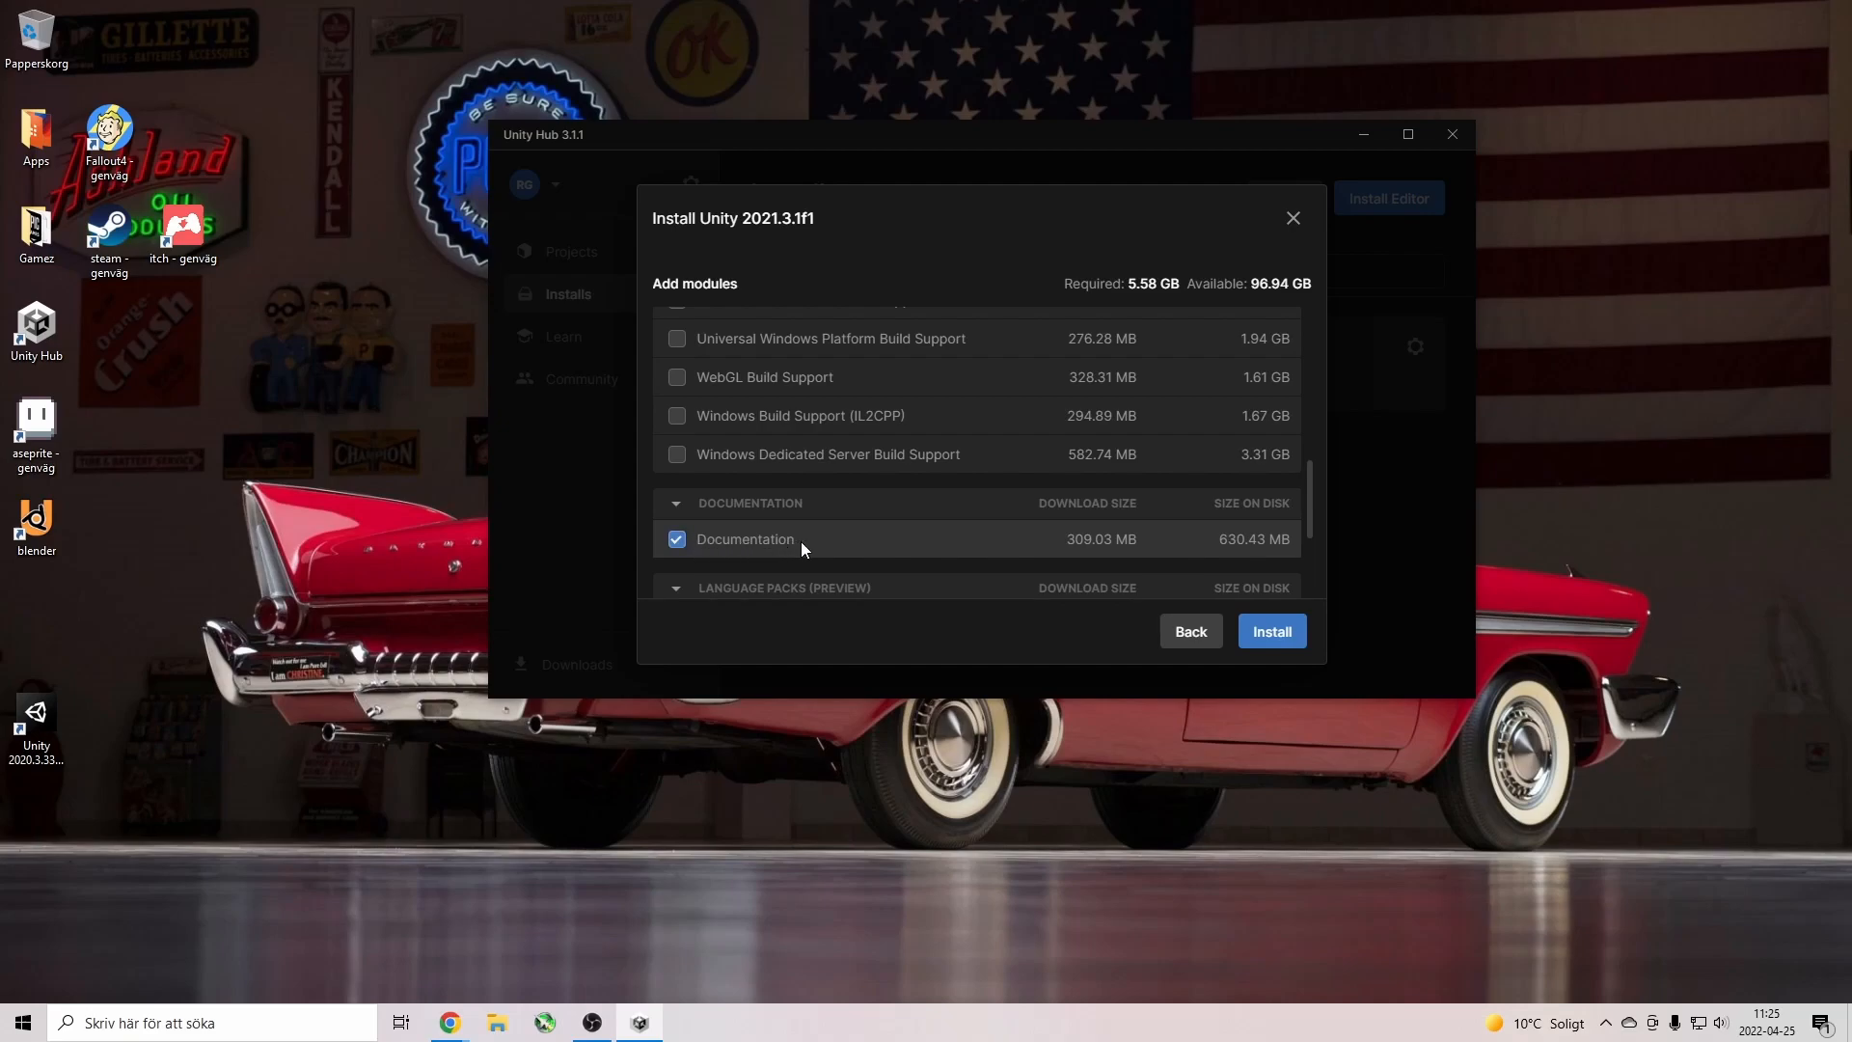
pyautogui.scroll(-2, 801, 541)
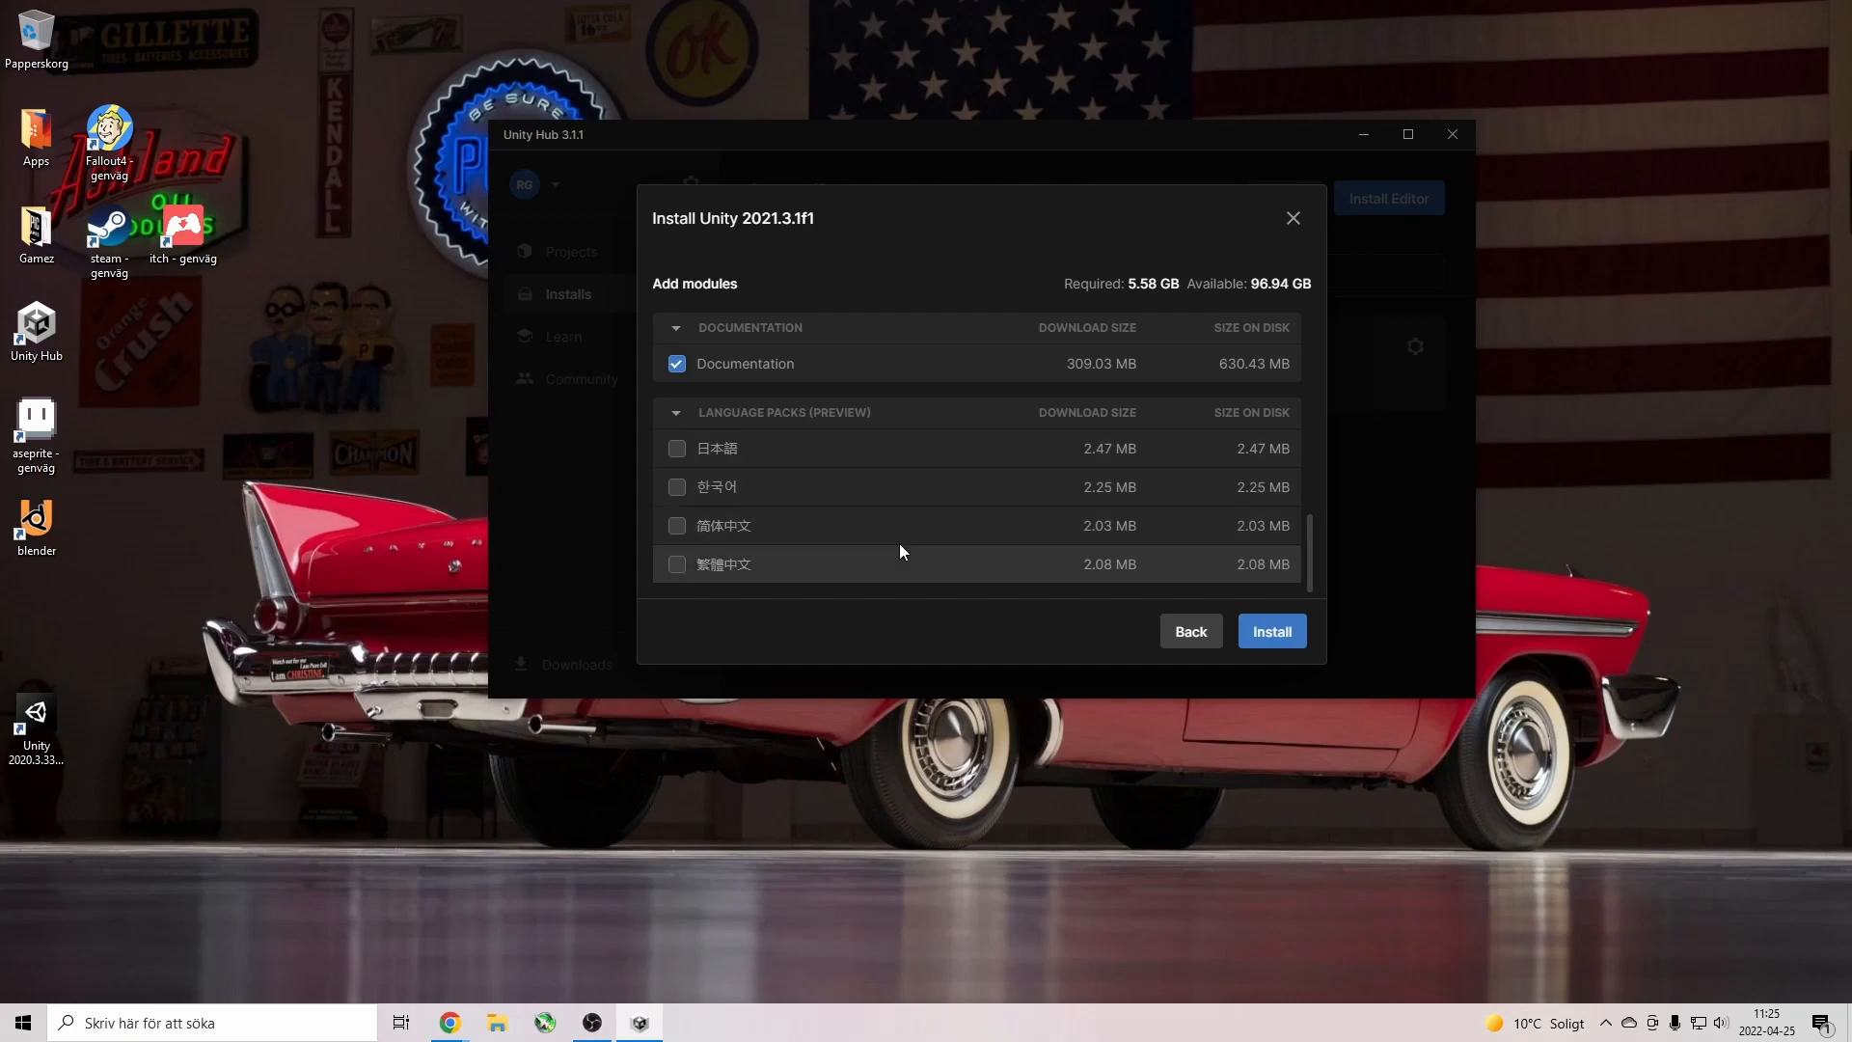
pyautogui.scroll(10, 873, 549)
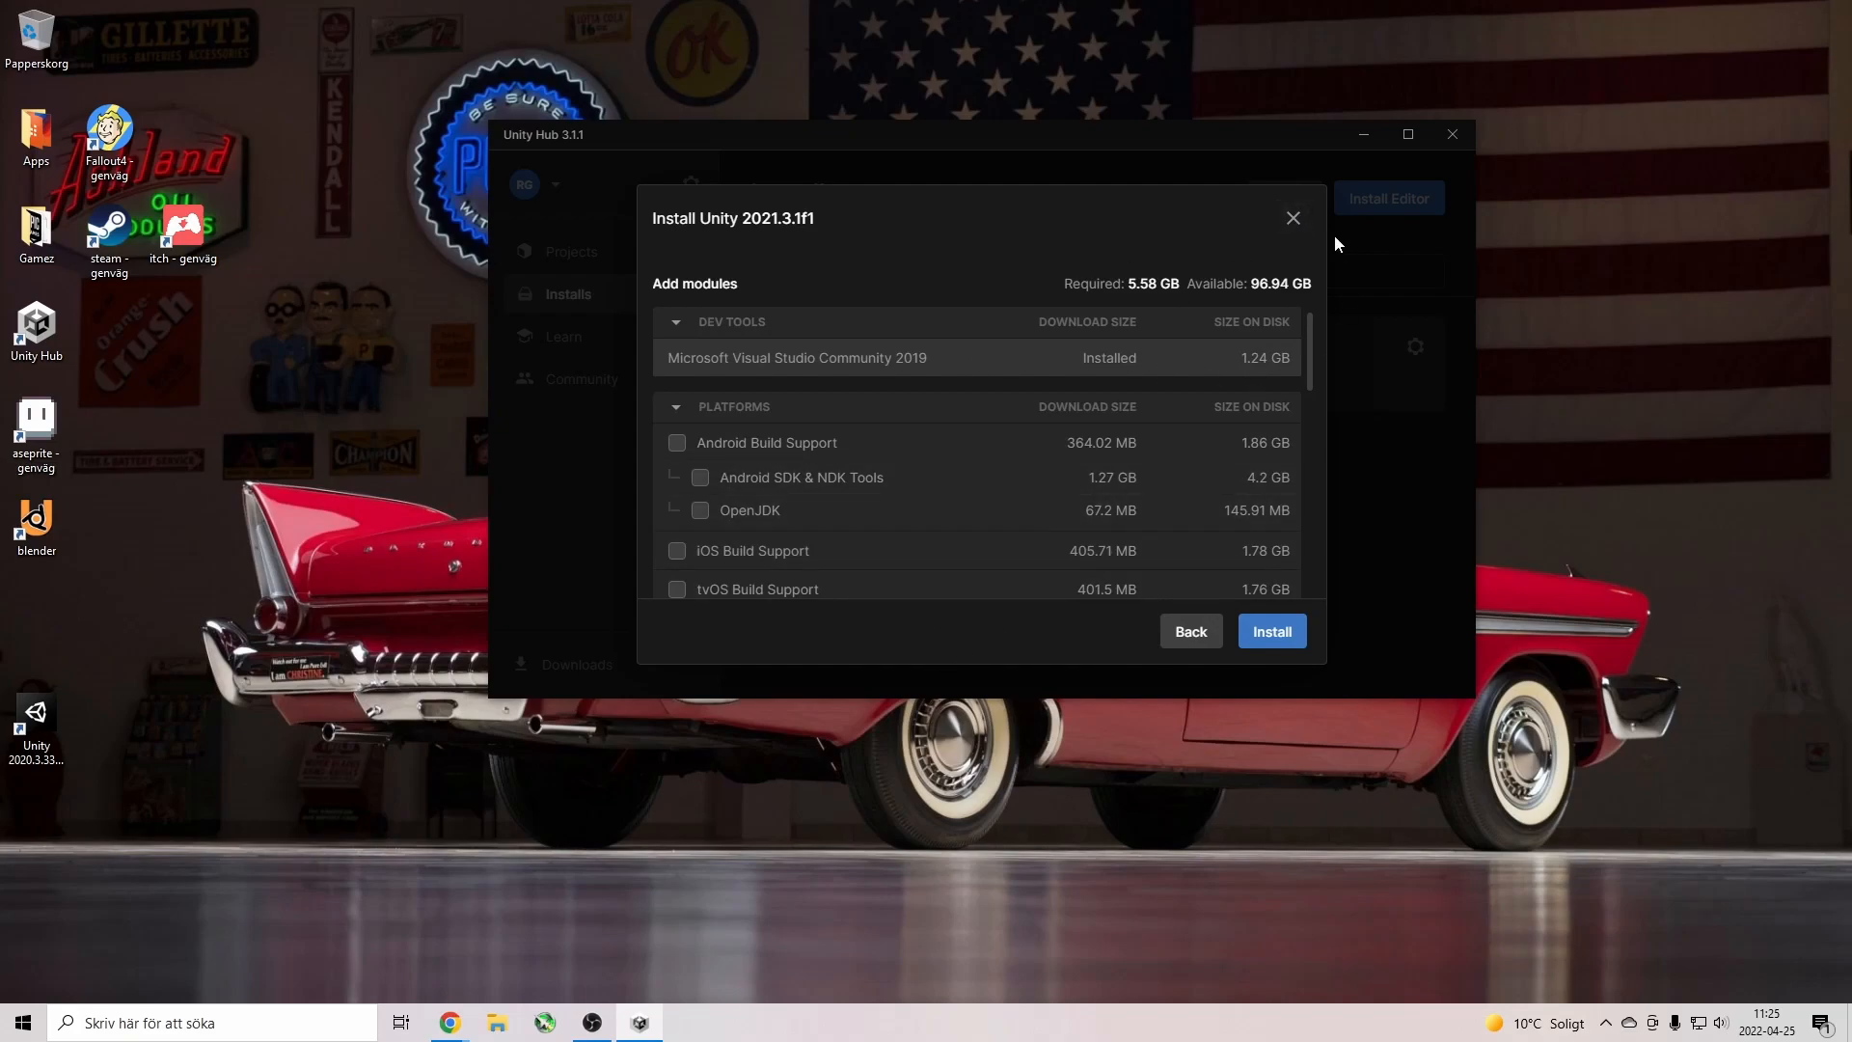
pyautogui.click(1293, 222)
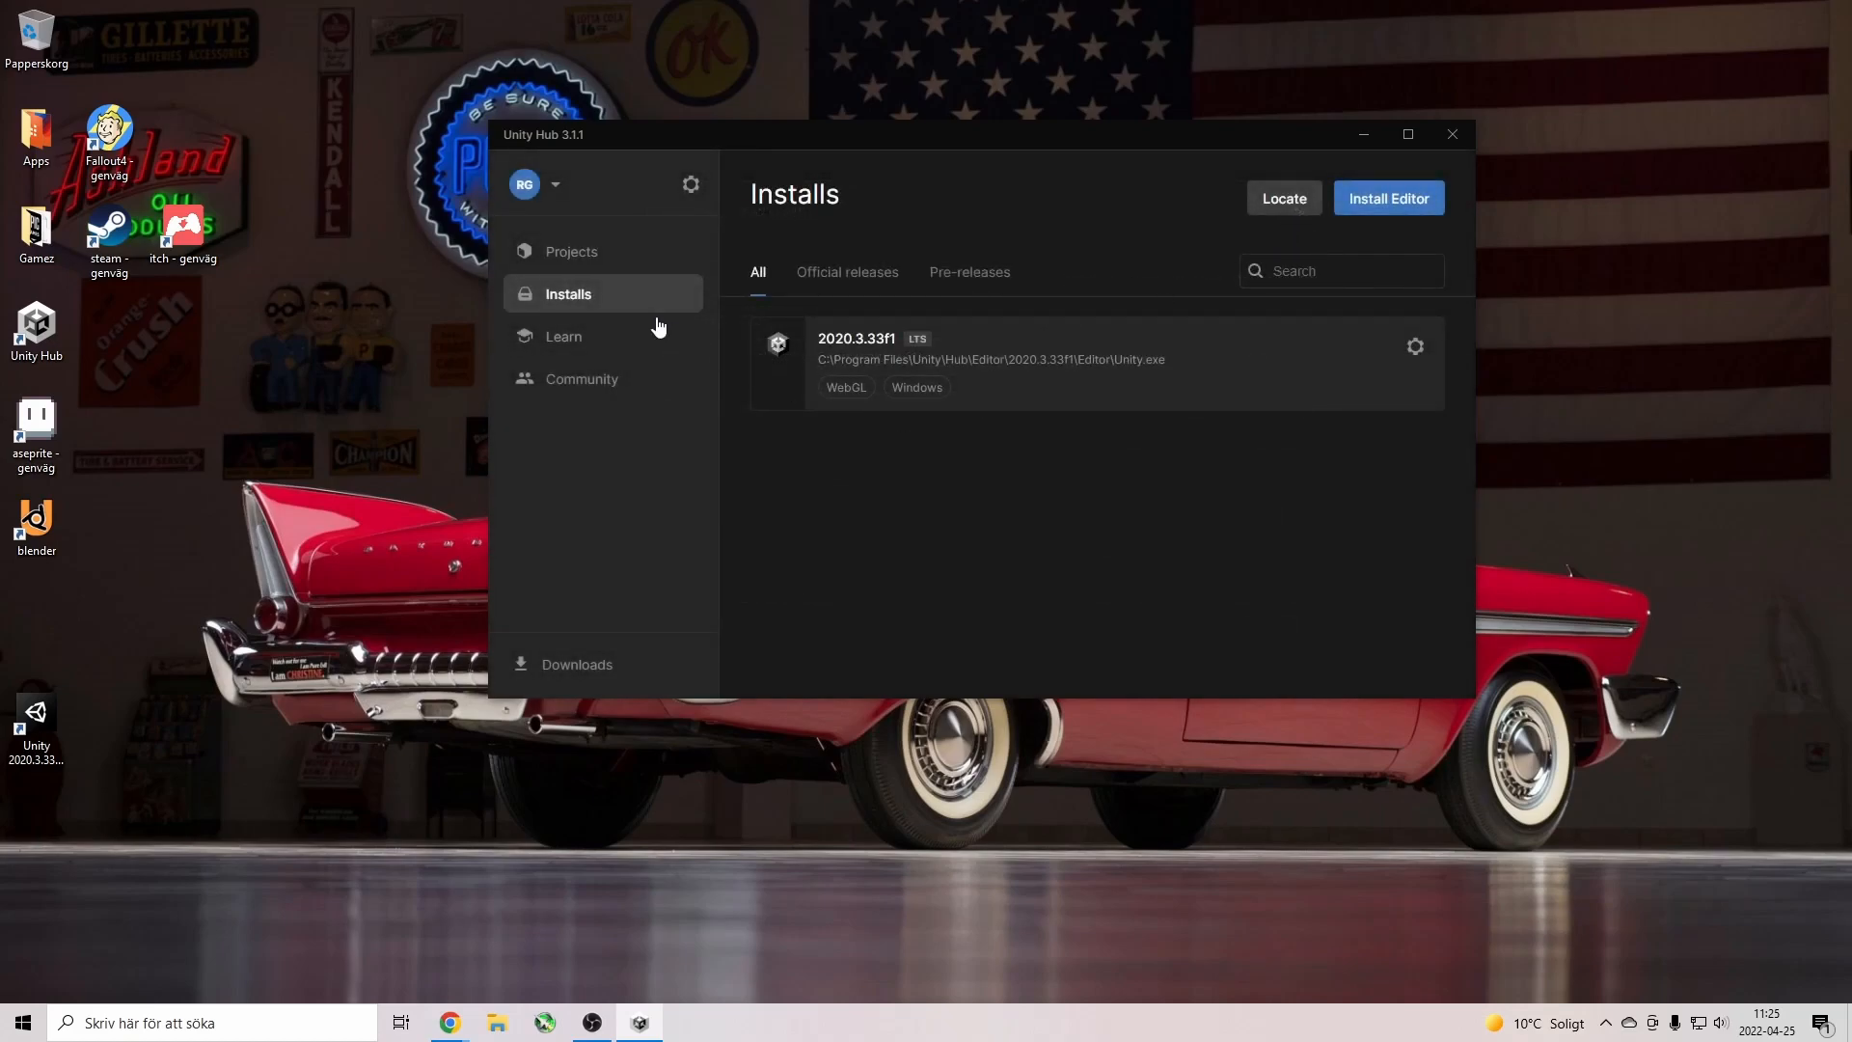
# Open the new project setup from the projects list and browse all available templates.
pyautogui.click(591, 255)
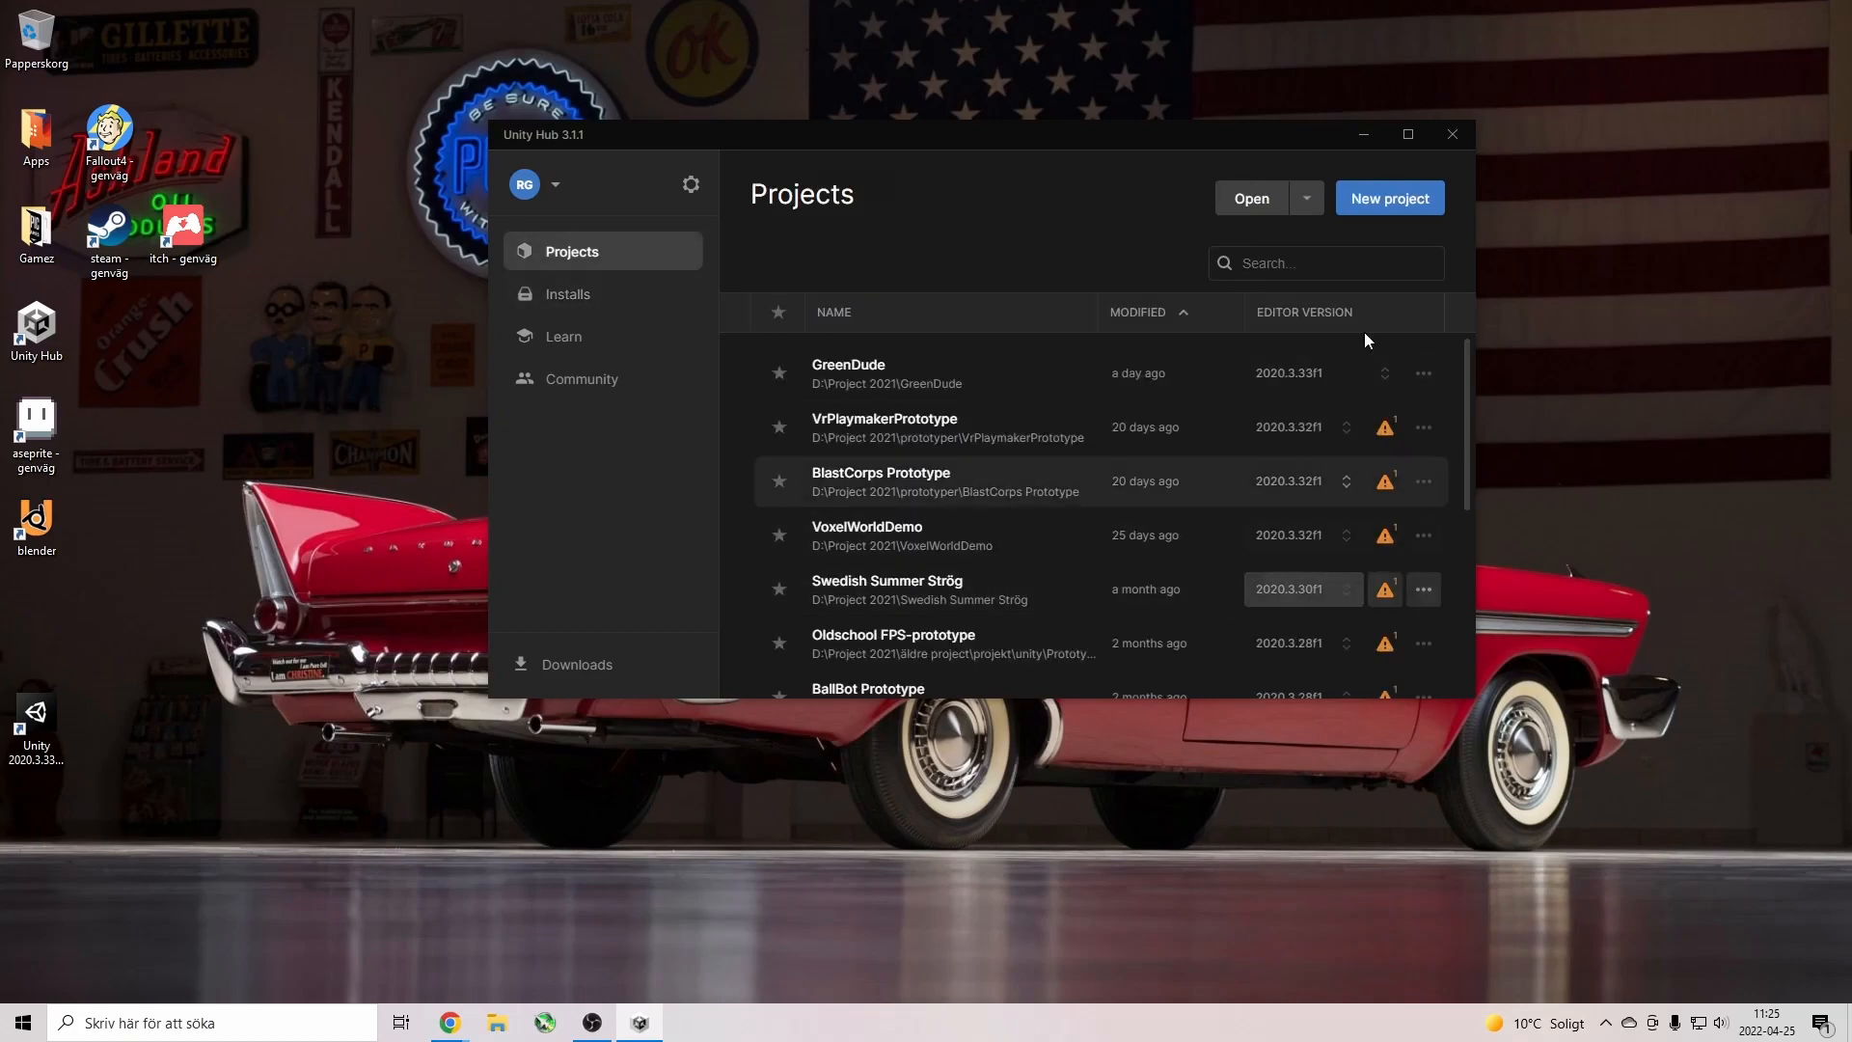
pyautogui.click(1402, 205)
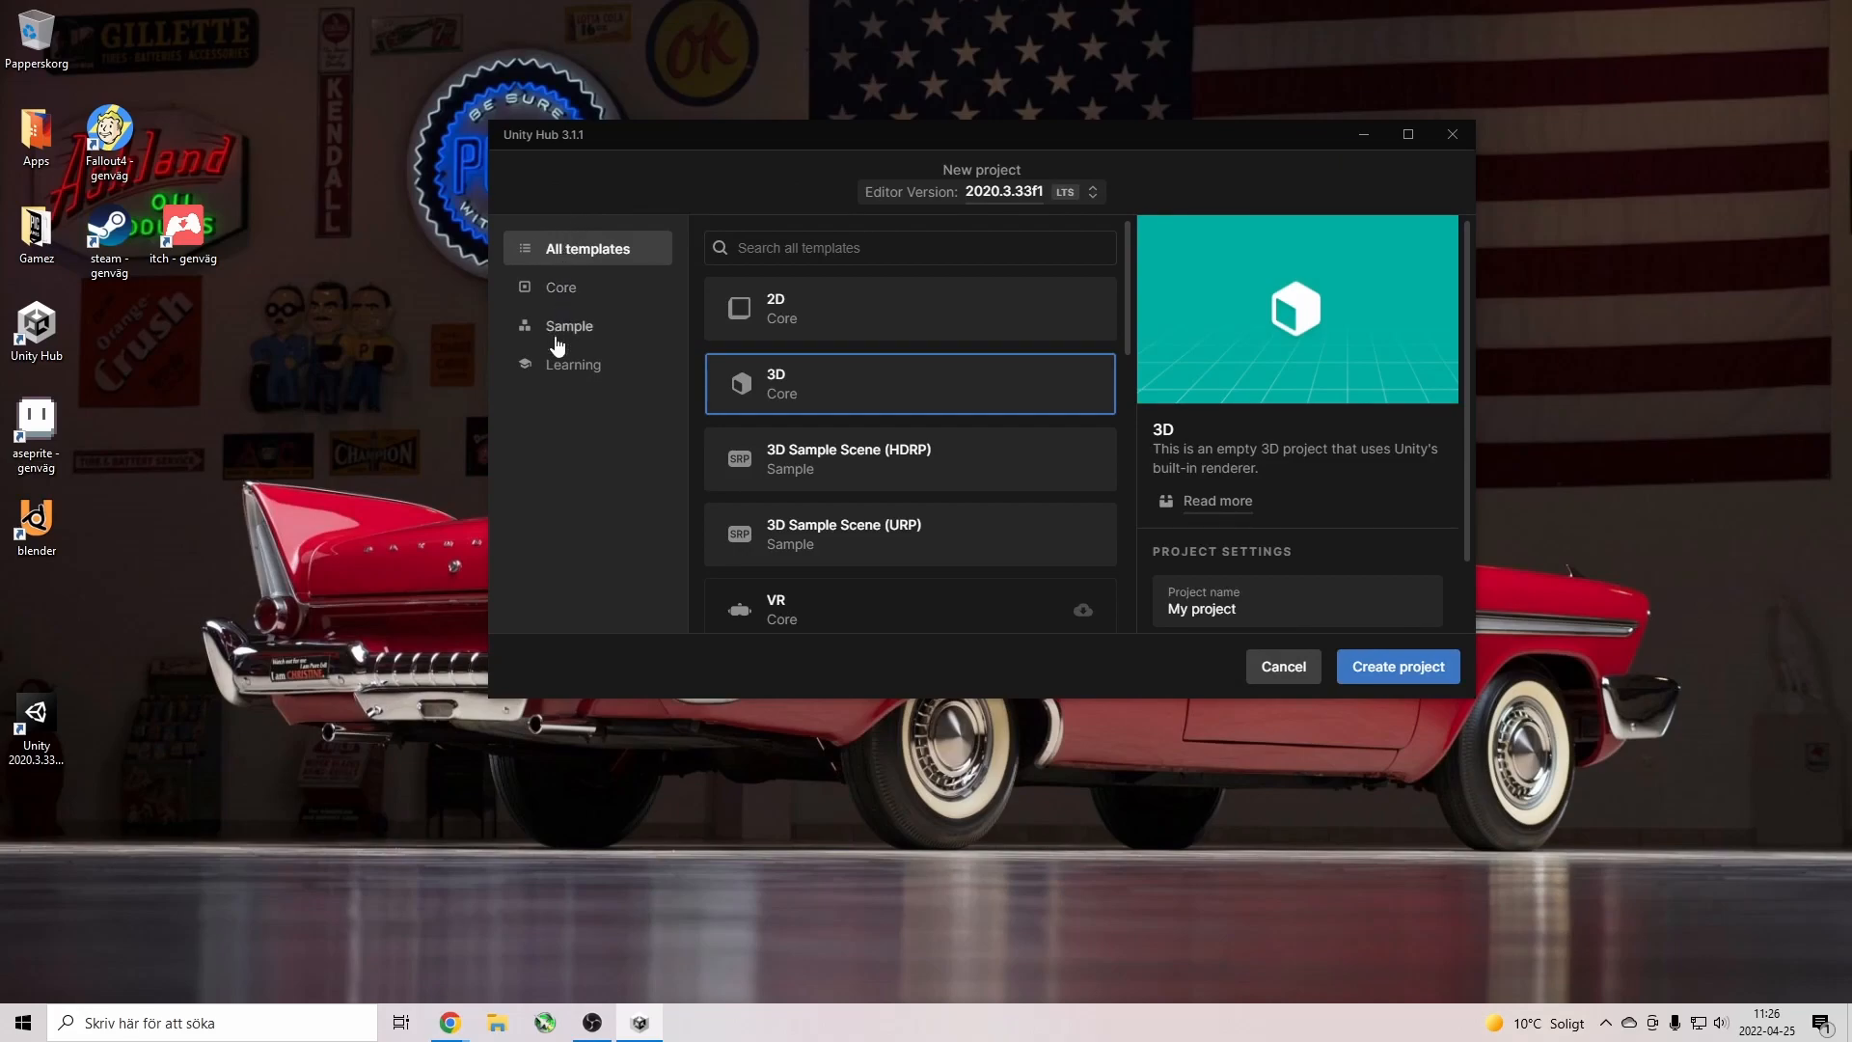
pyautogui.scroll(-5, 907, 527)
pyautogui.scroll(-4, 909, 530)
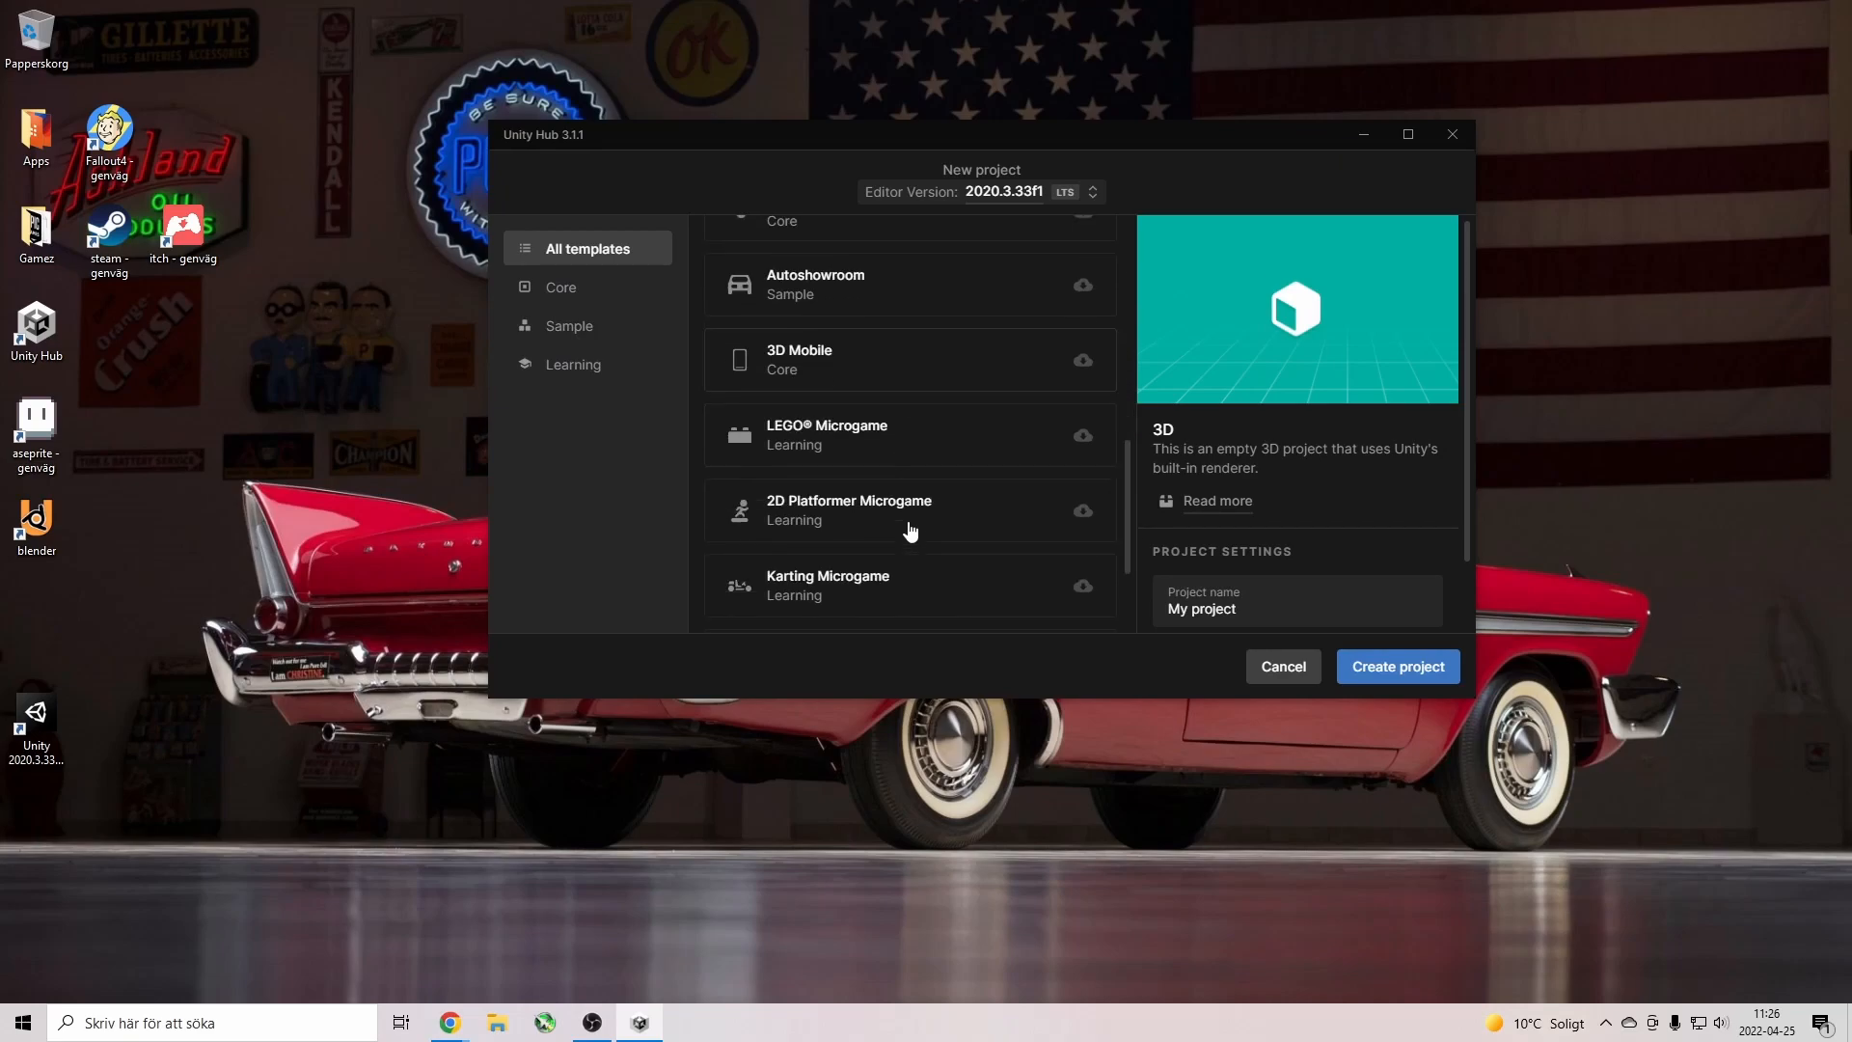
pyautogui.click(585, 295)
pyautogui.click(591, 251)
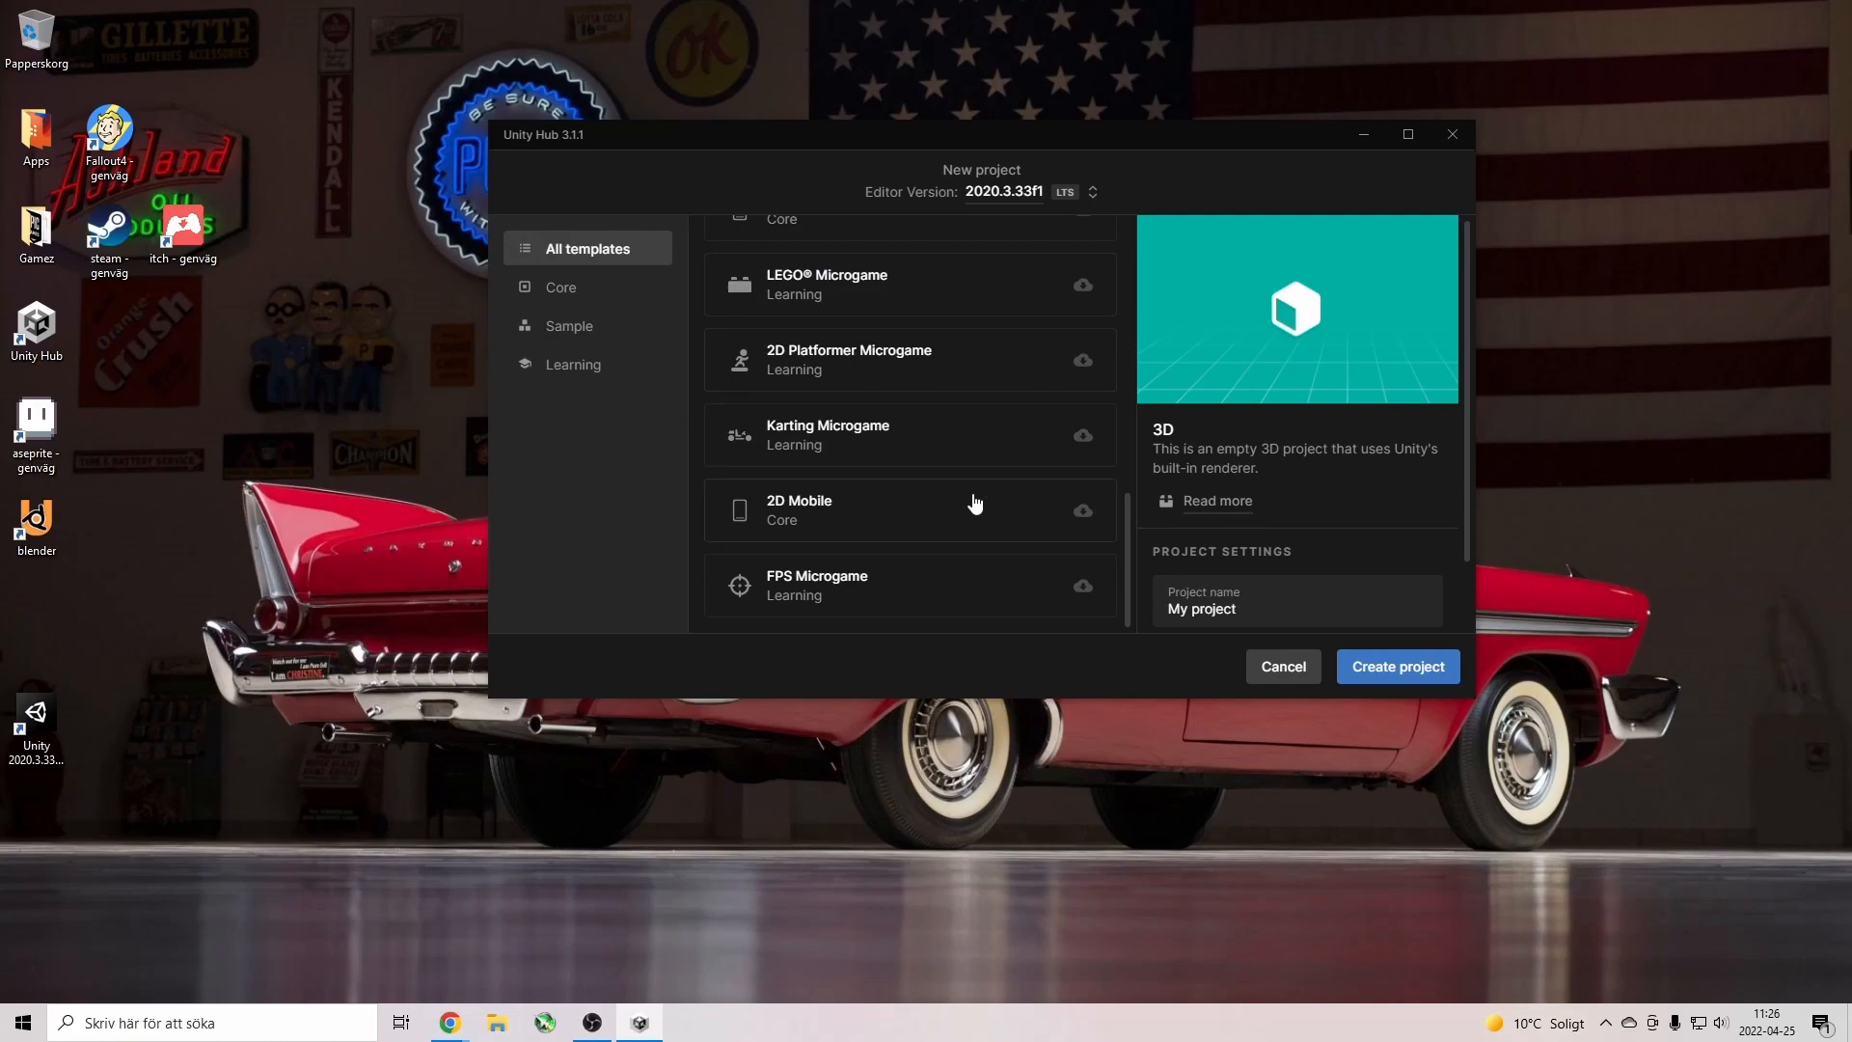
# Preview the descriptions of the Karting Microgame, 2D Mobile and FPS Microgame templates.
pyautogui.click(882, 452)
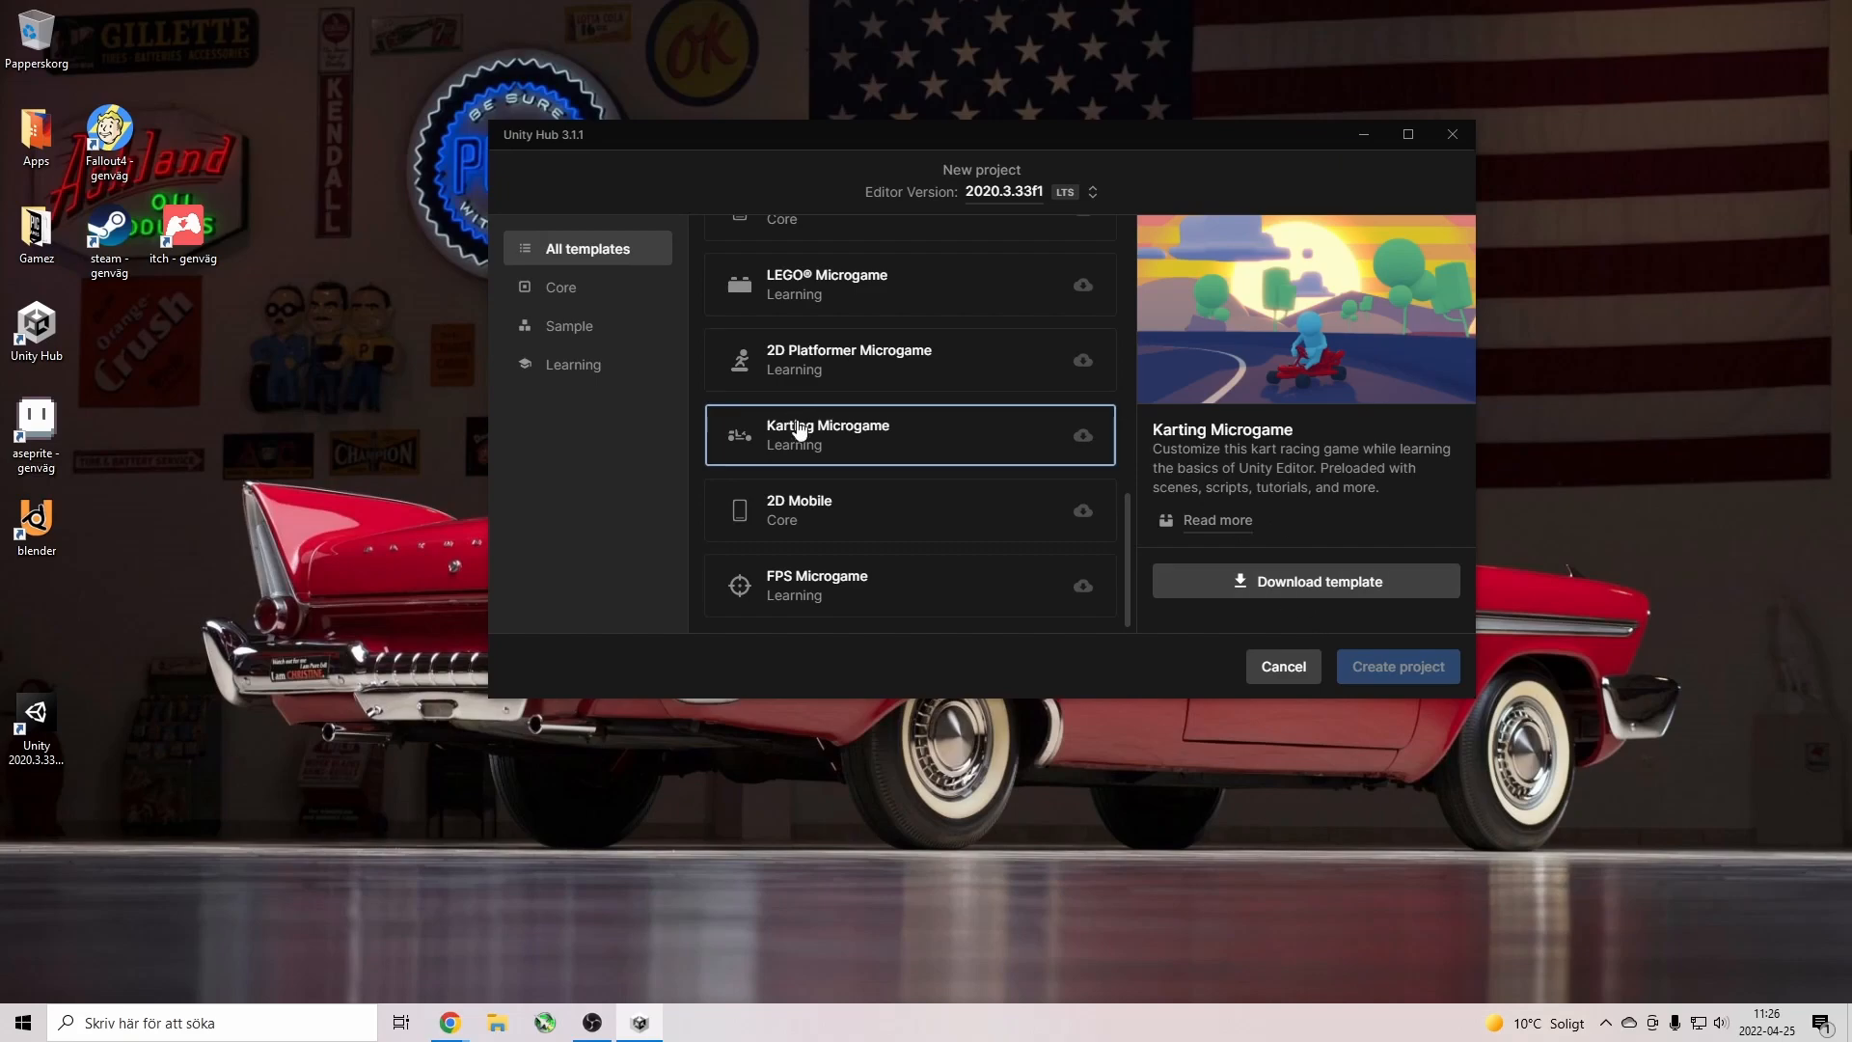
pyautogui.click(828, 518)
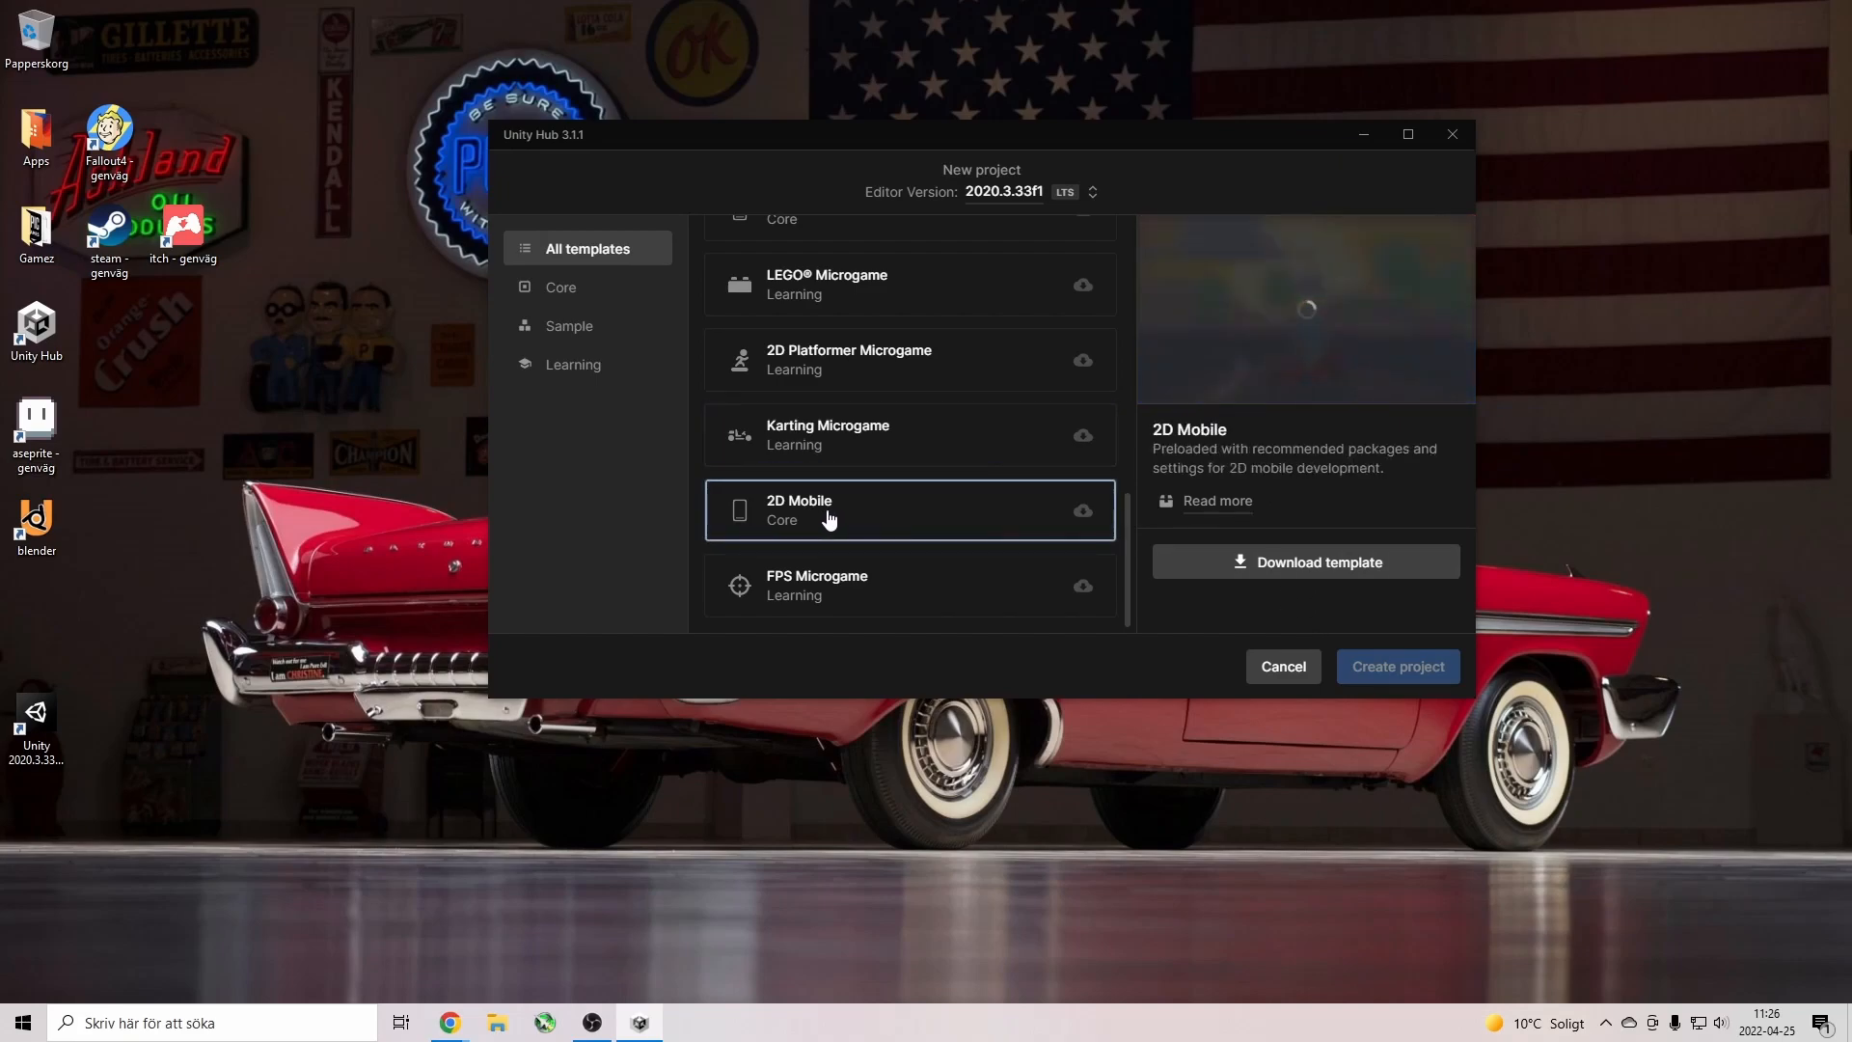
pyautogui.click(901, 588)
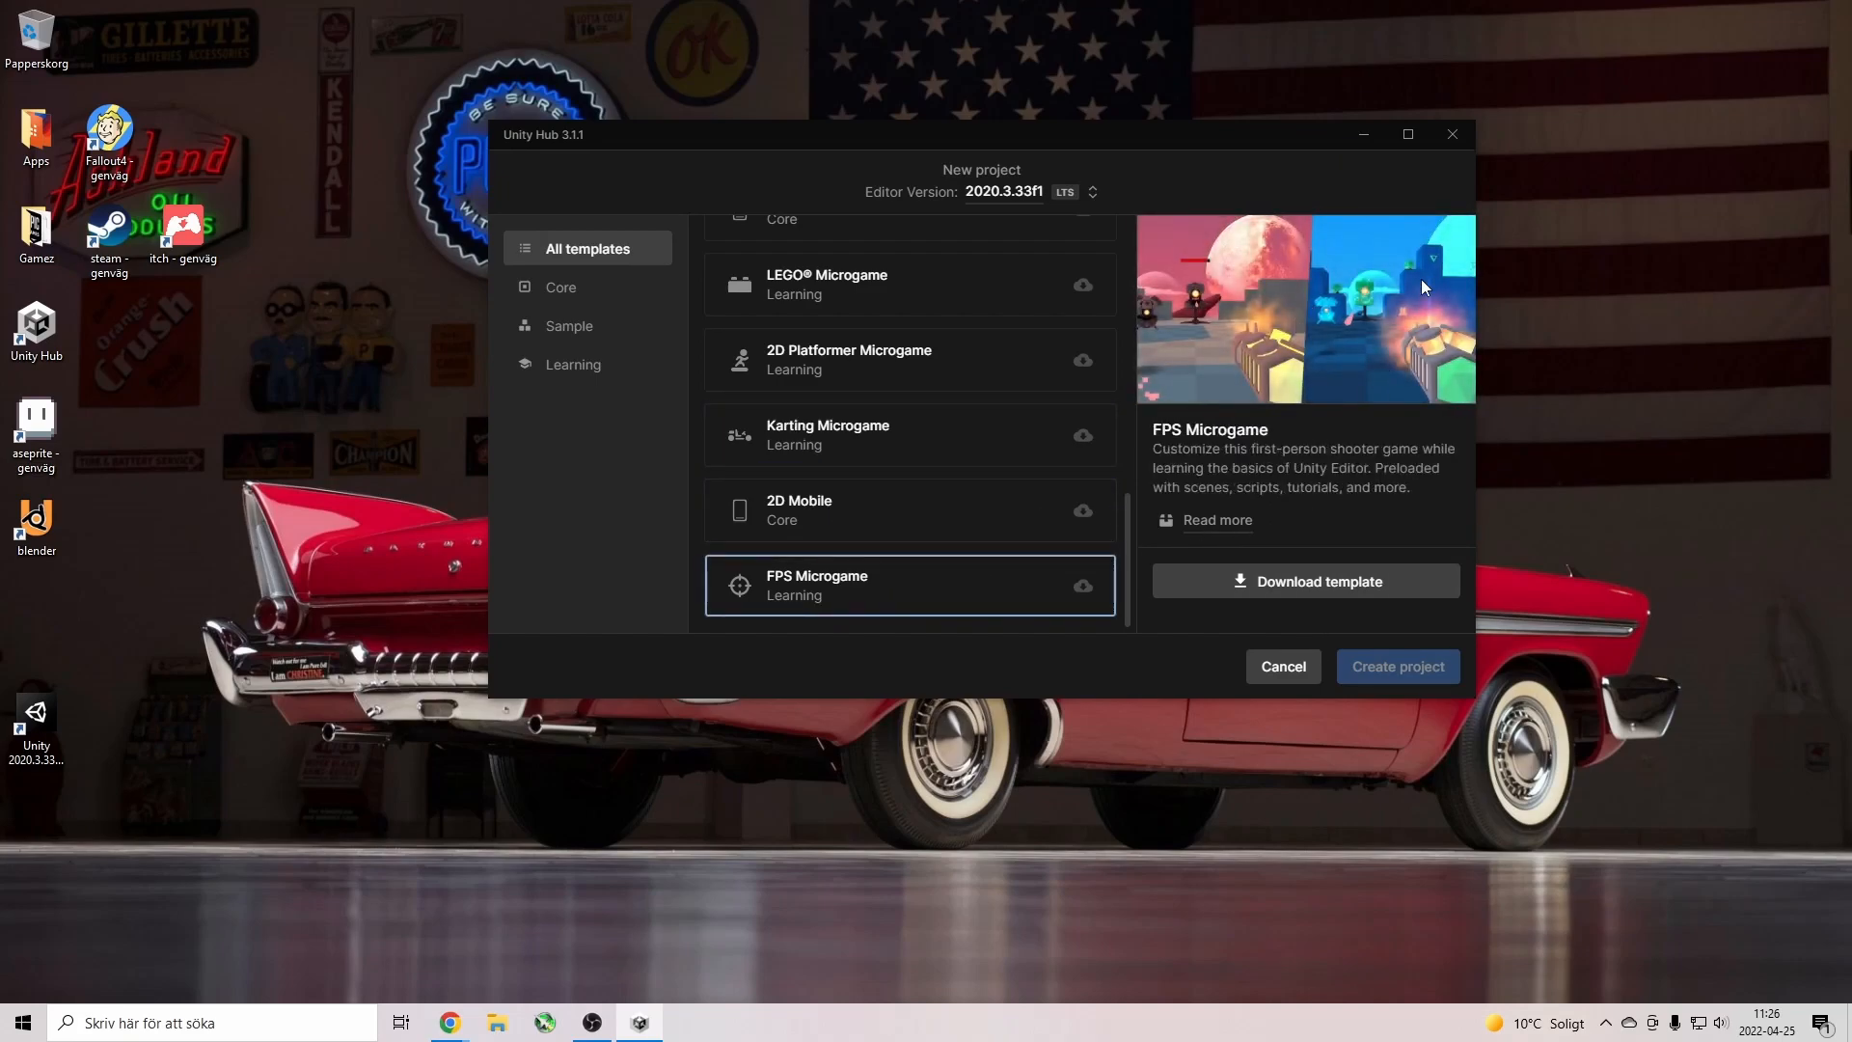
# Look over the 2D, 3D and sample scene templates, and filter the template list to Core.
pyautogui.scroll(5, 934, 445)
pyautogui.scroll(3, 931, 445)
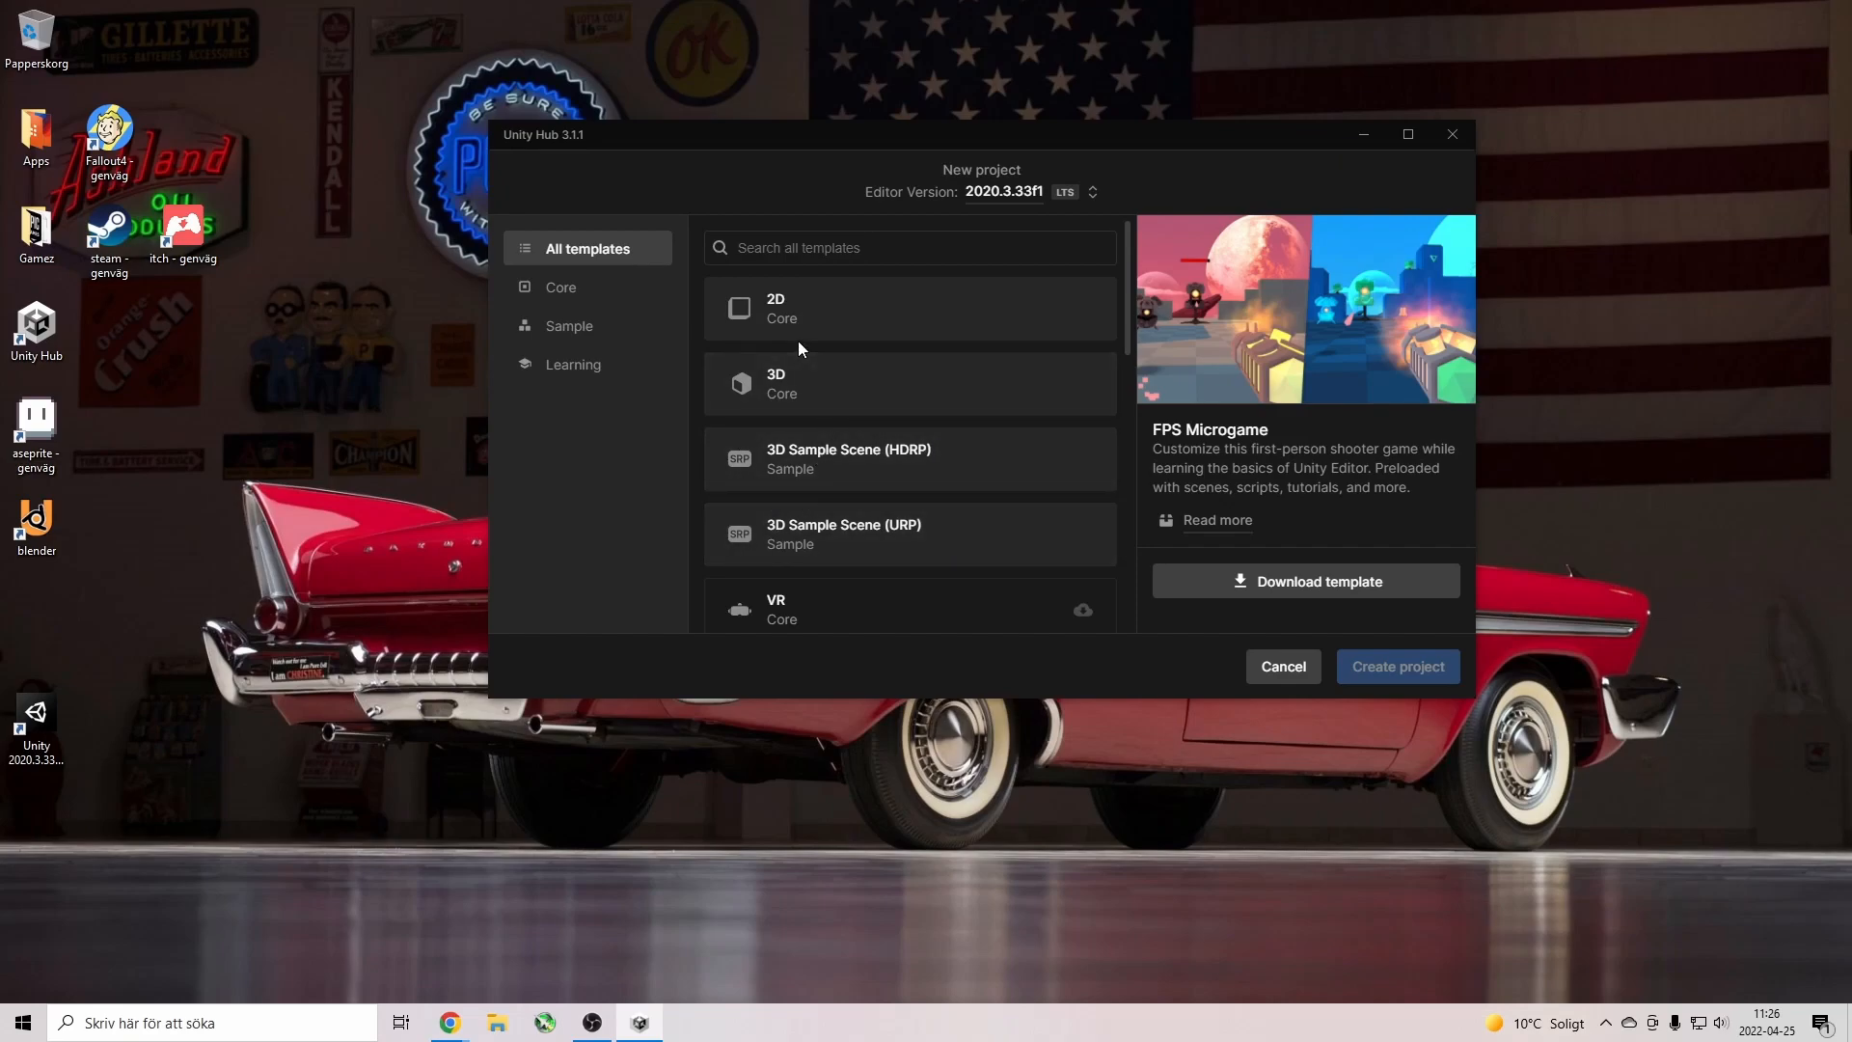
pyautogui.scroll(-2, 796, 340)
pyautogui.scroll(2, 860, 466)
pyautogui.scroll(-1, 769, 460)
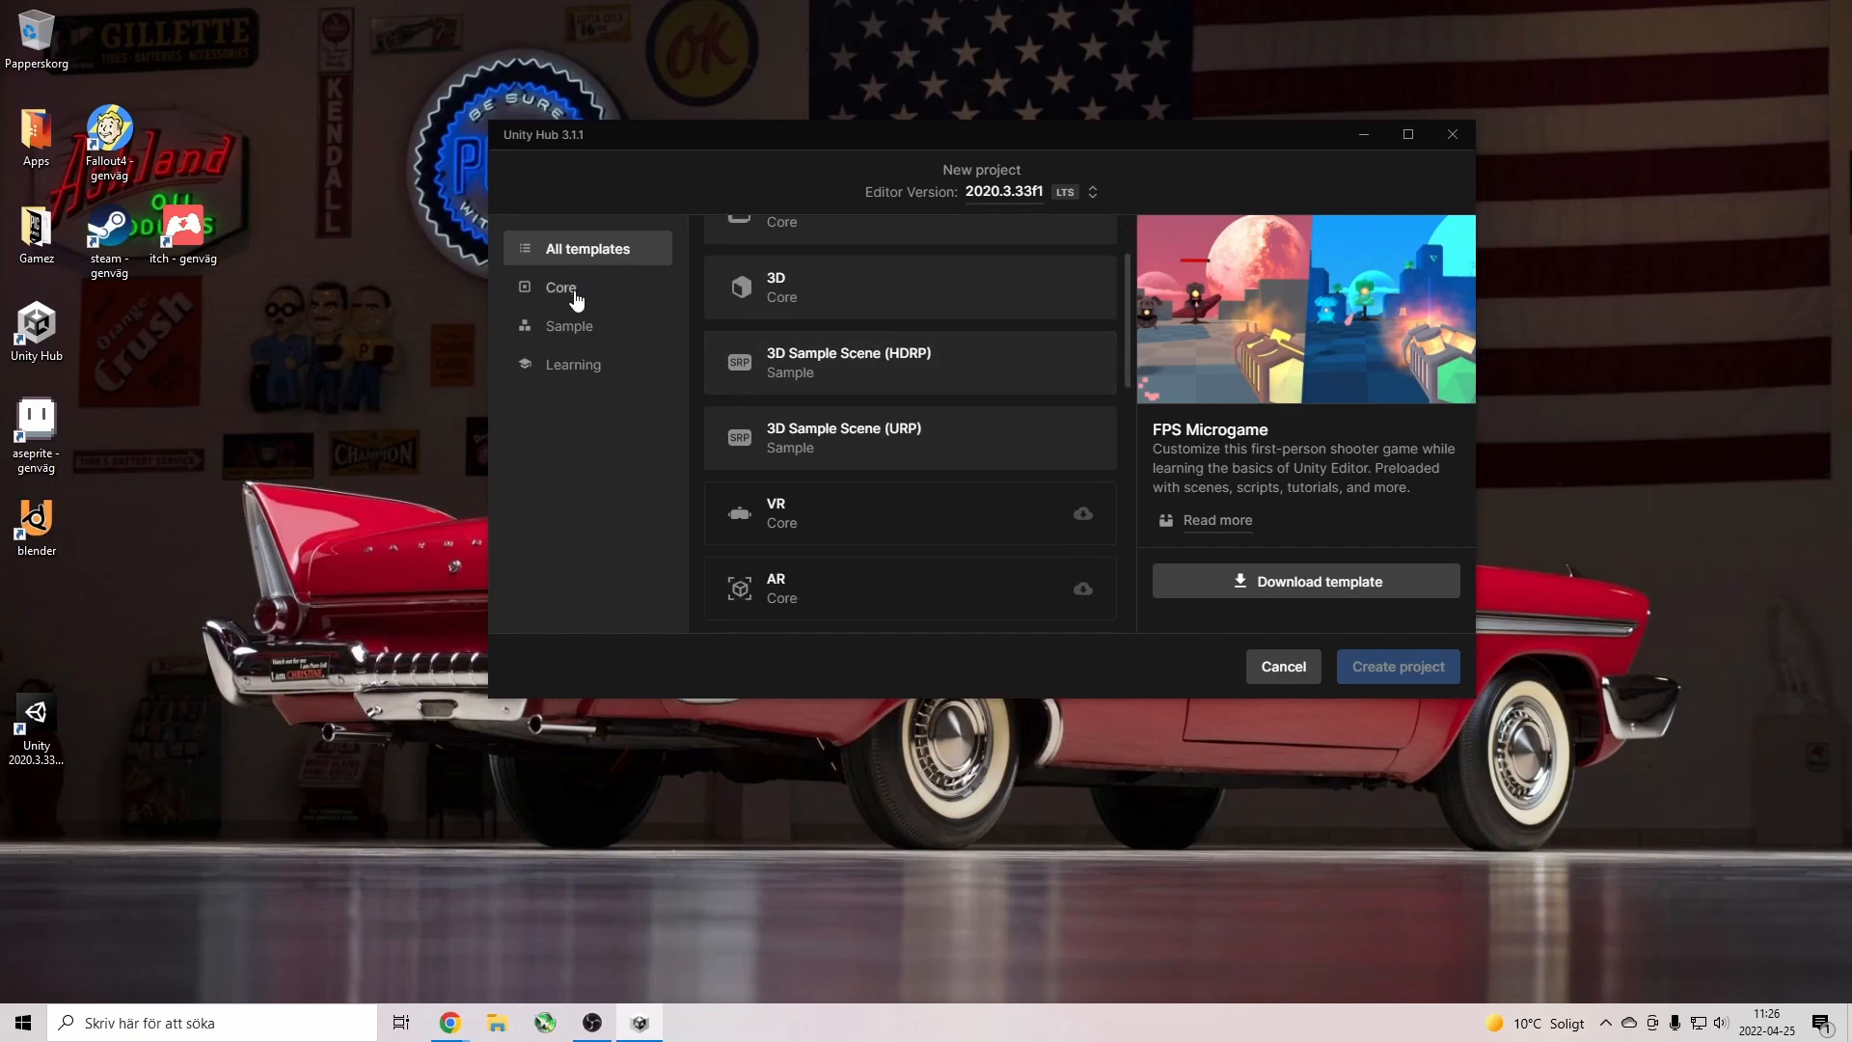
pyautogui.click(564, 287)
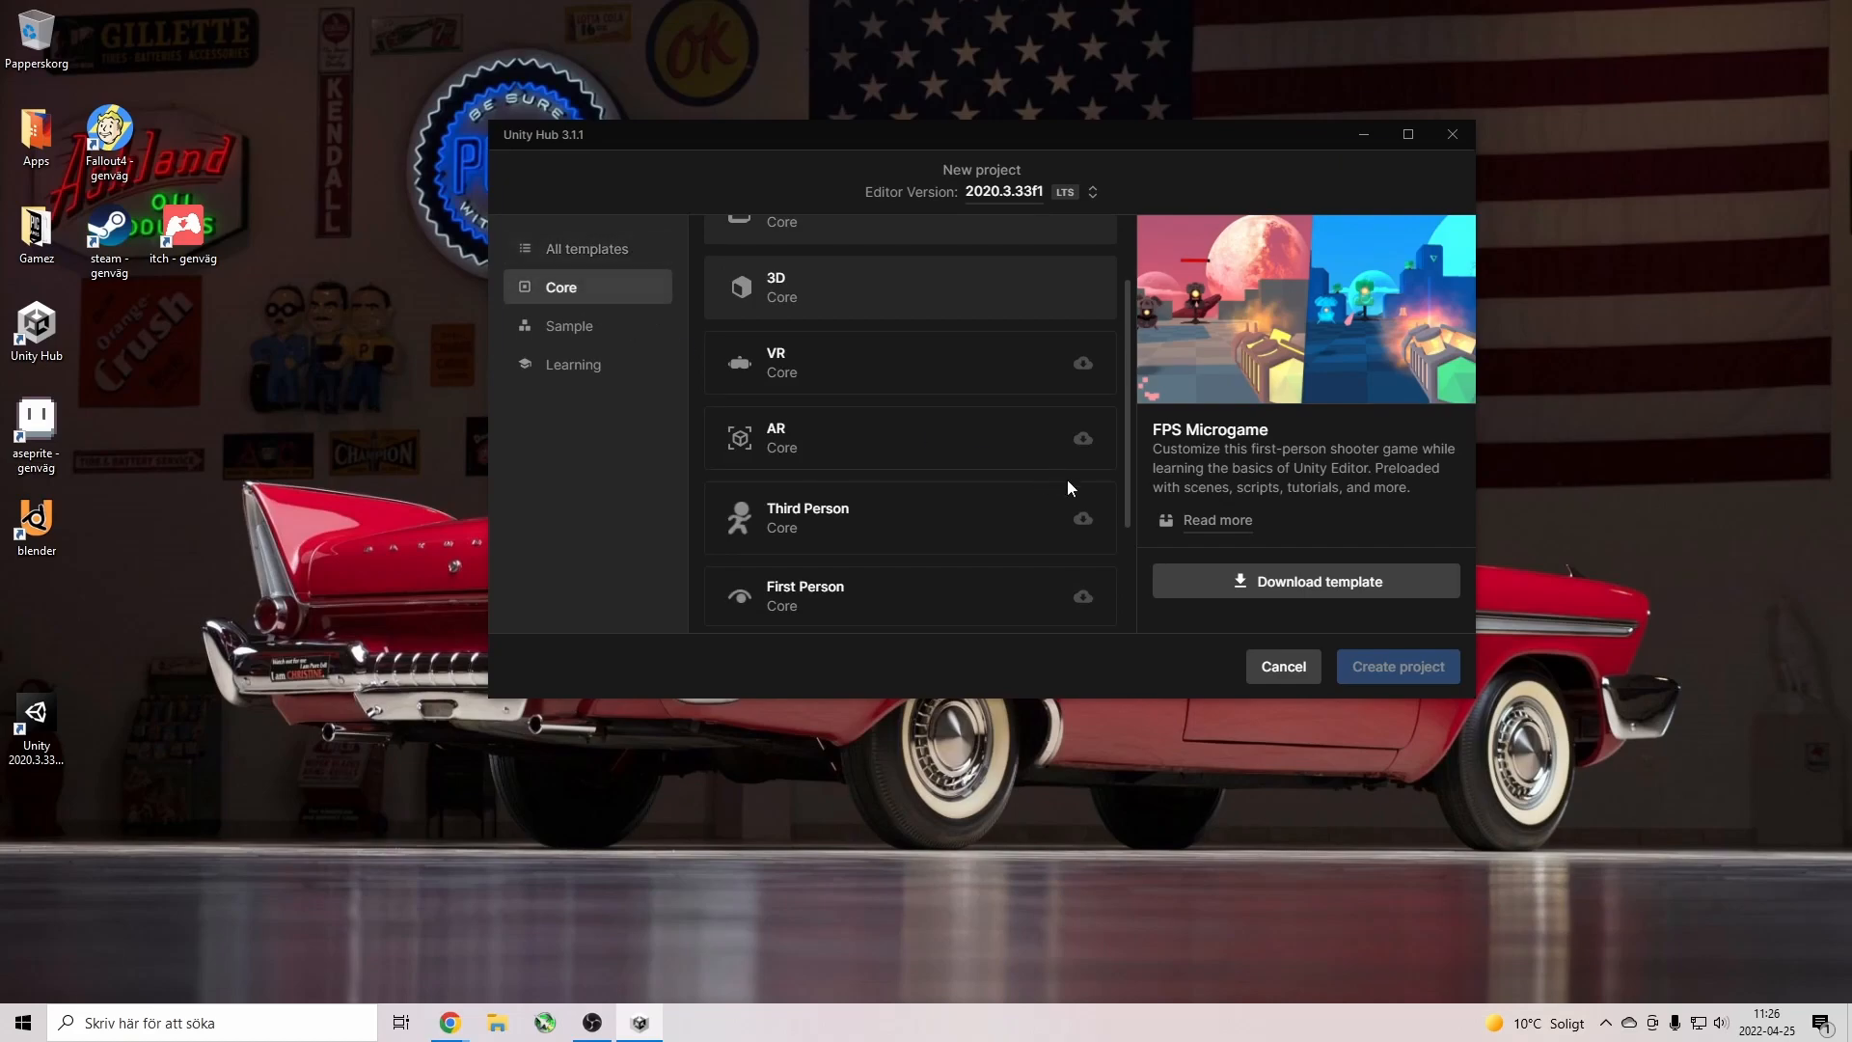
# Check the Sample template category, then return to the full template list and browse it through to the microgames.
pyautogui.click(593, 327)
pyautogui.click(589, 251)
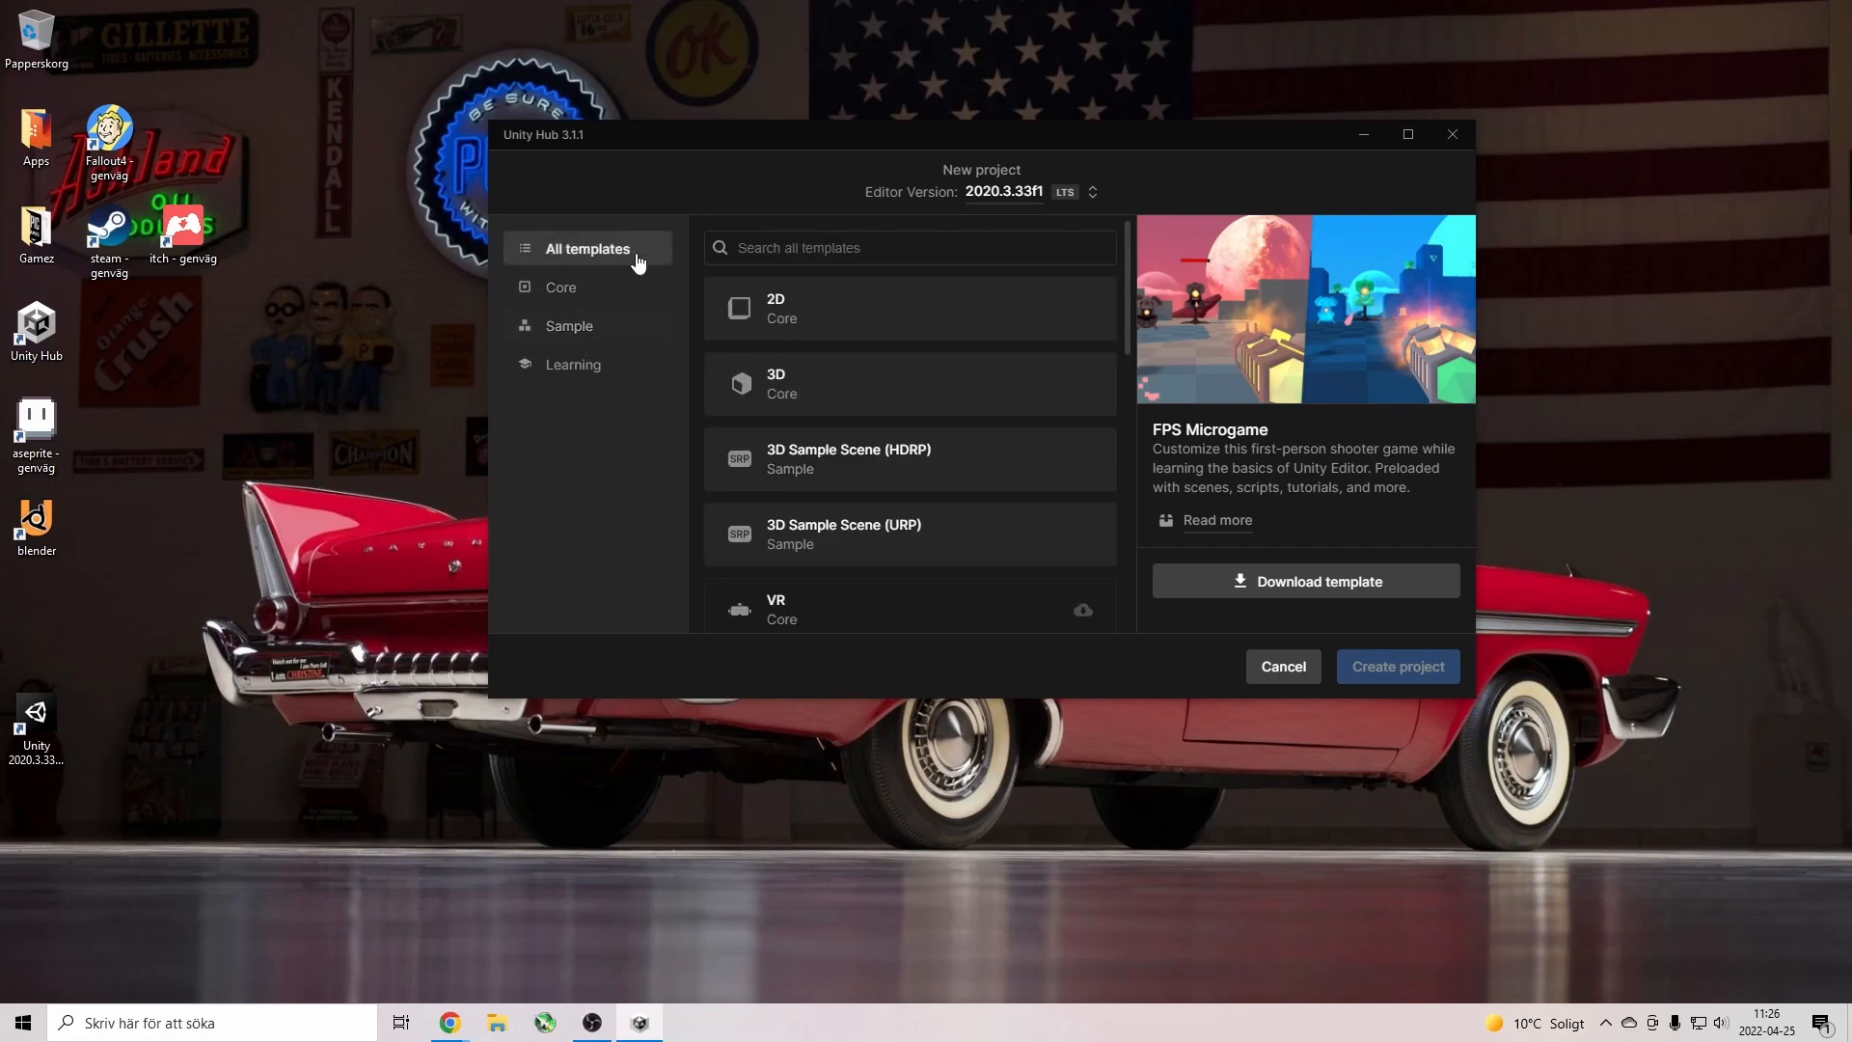
pyautogui.scroll(-5, 880, 396)
pyautogui.scroll(-3, 879, 396)
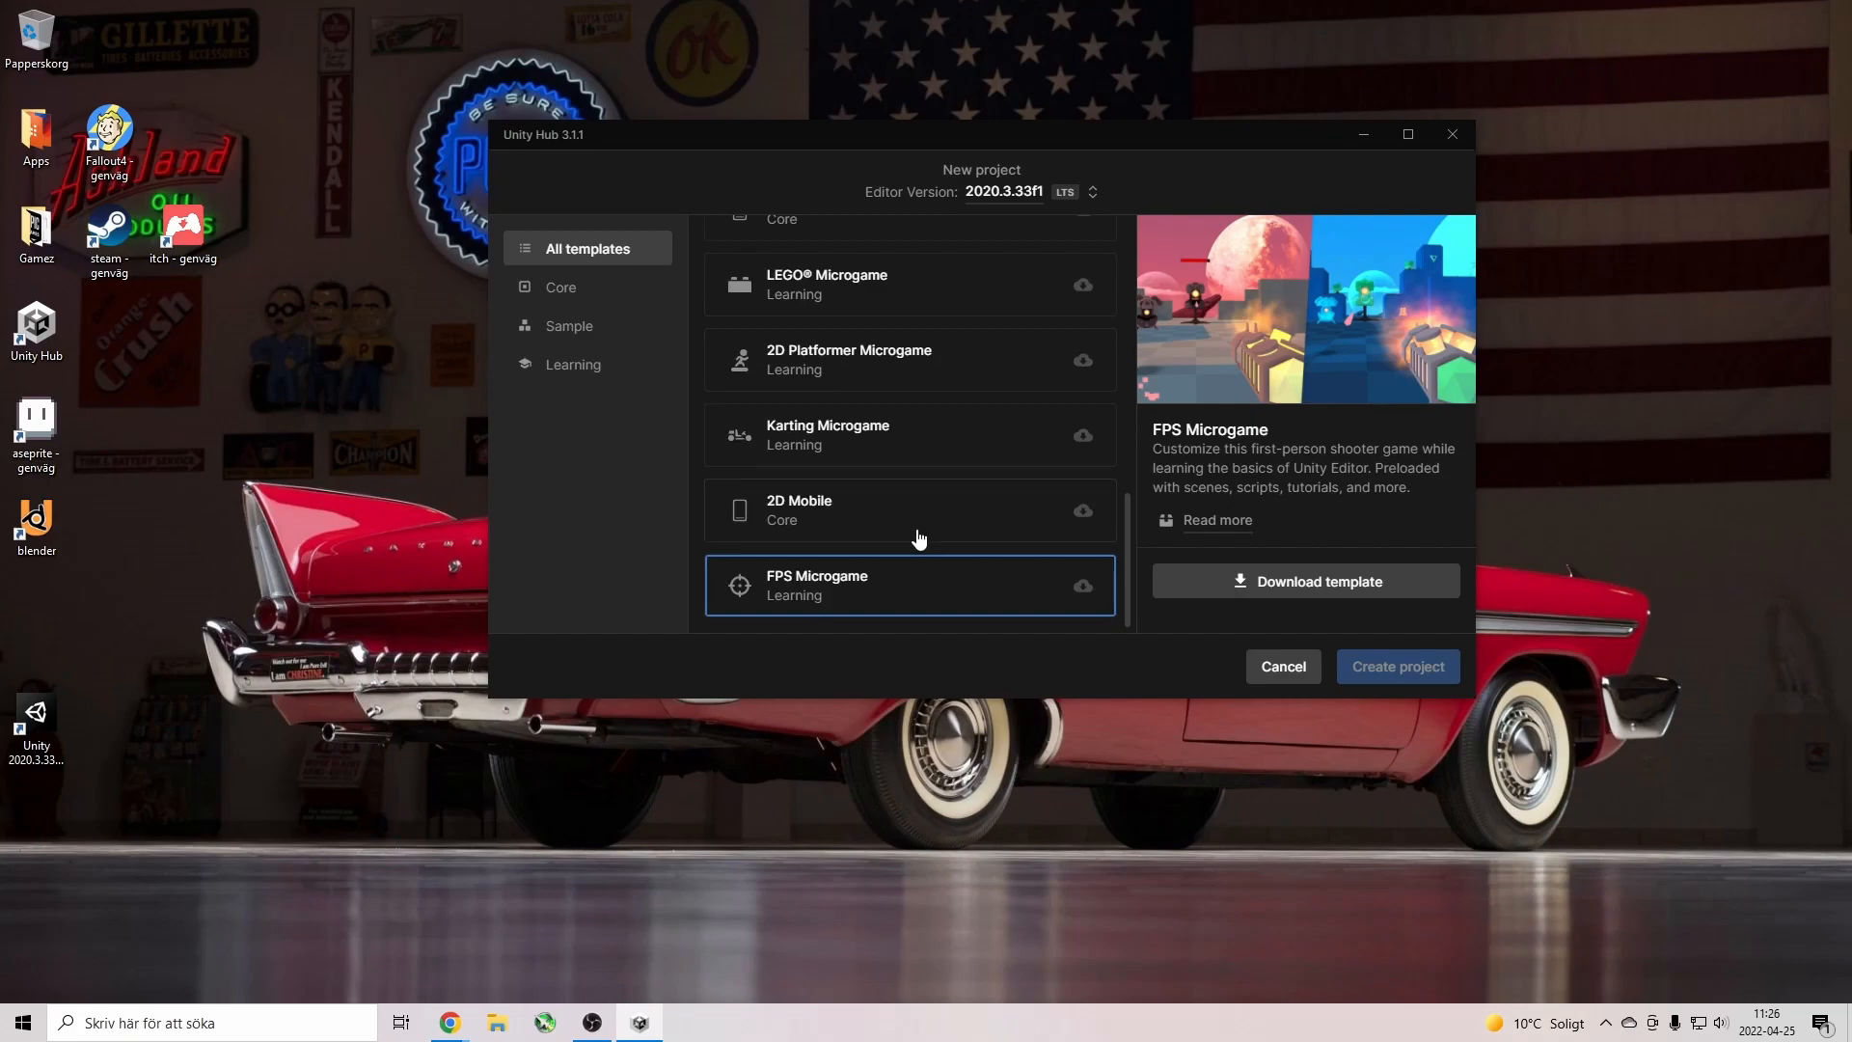
pyautogui.scroll(10, 918, 538)
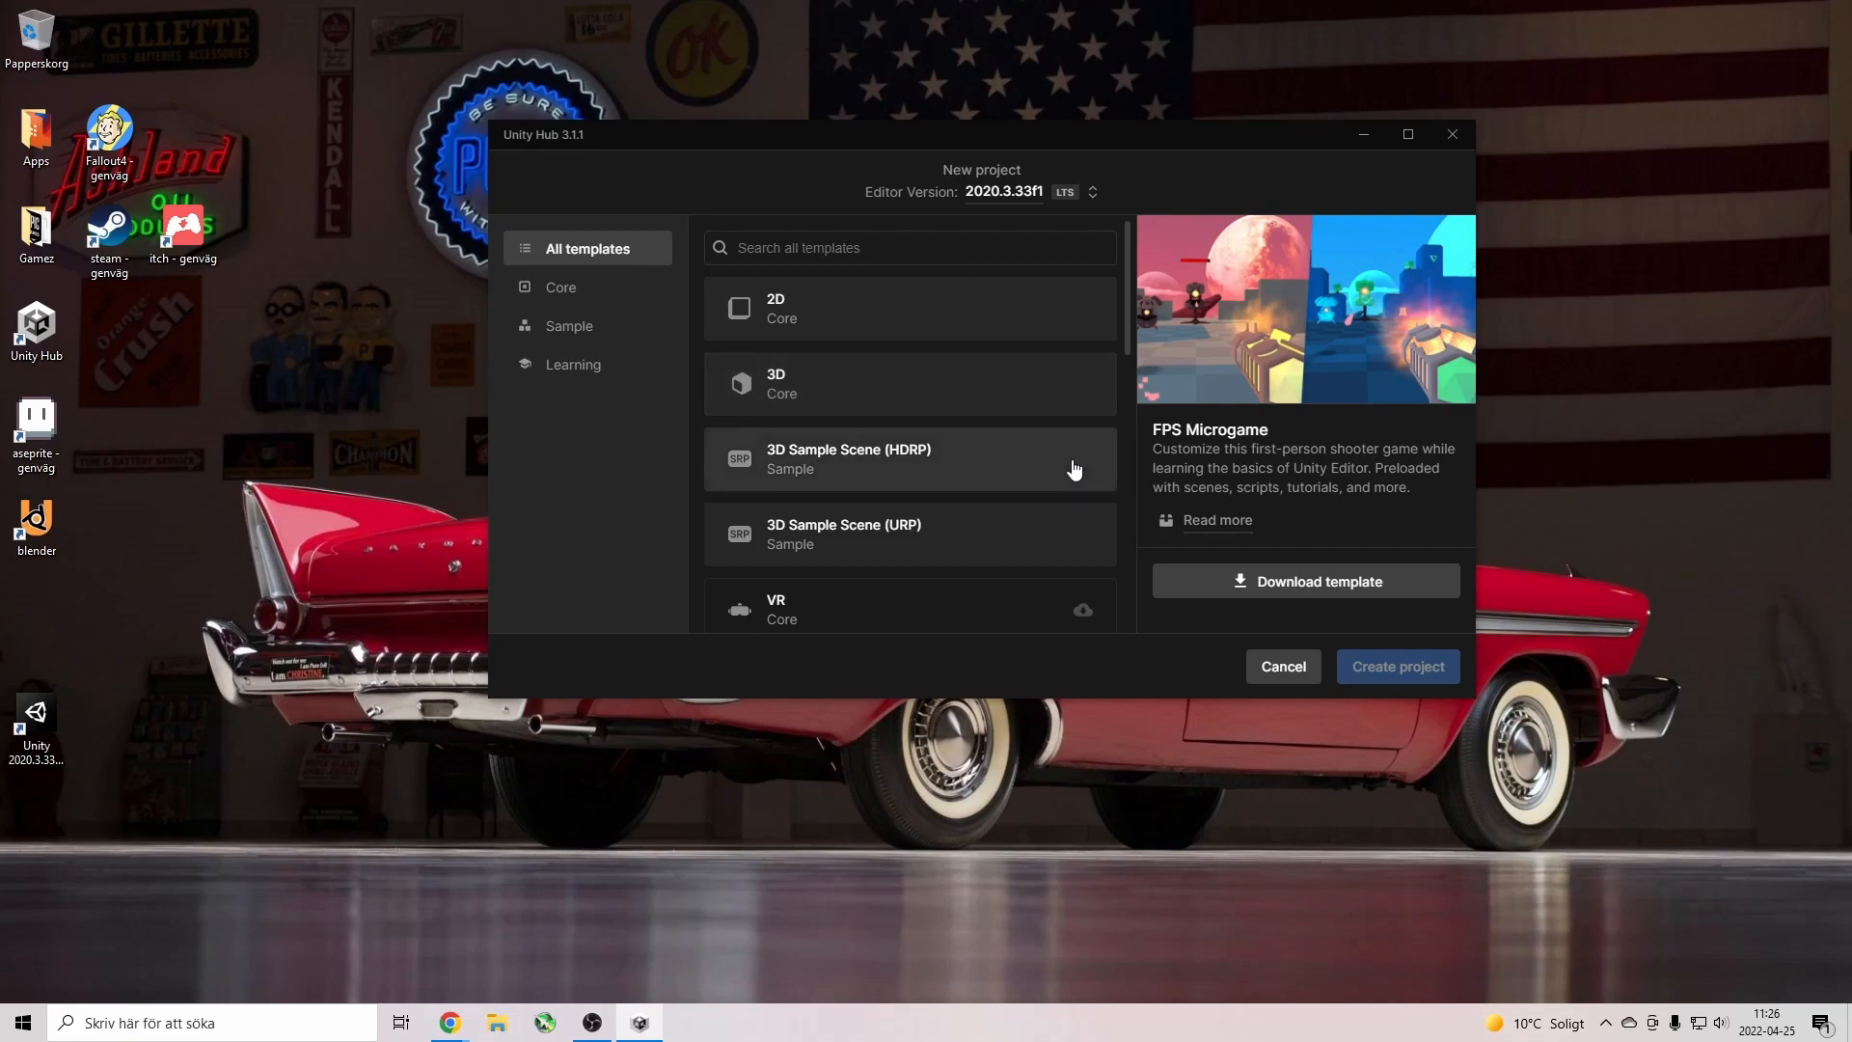
# Preview the descriptions of the 2D, 3D, 3D Sample Scene (HDRP) and 3D Sample Scene (URP) templates.
pyautogui.click(836, 320)
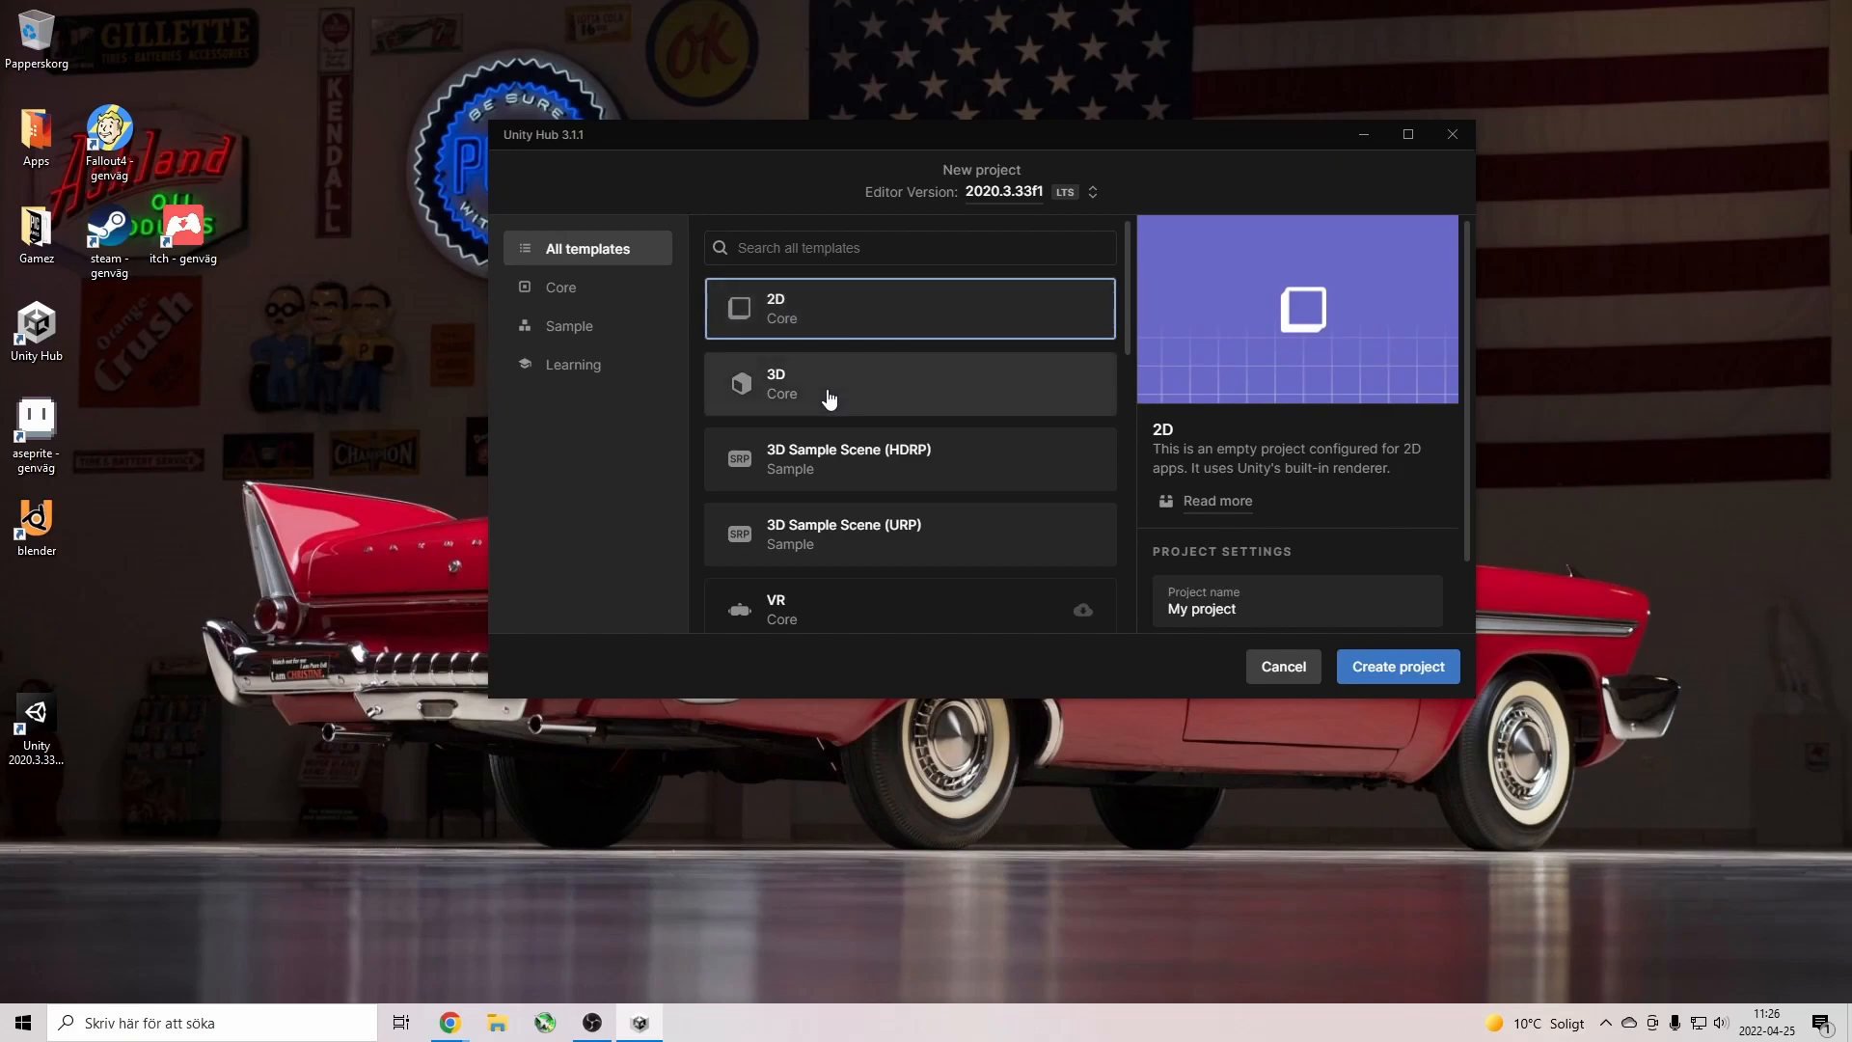
pyautogui.click(771, 398)
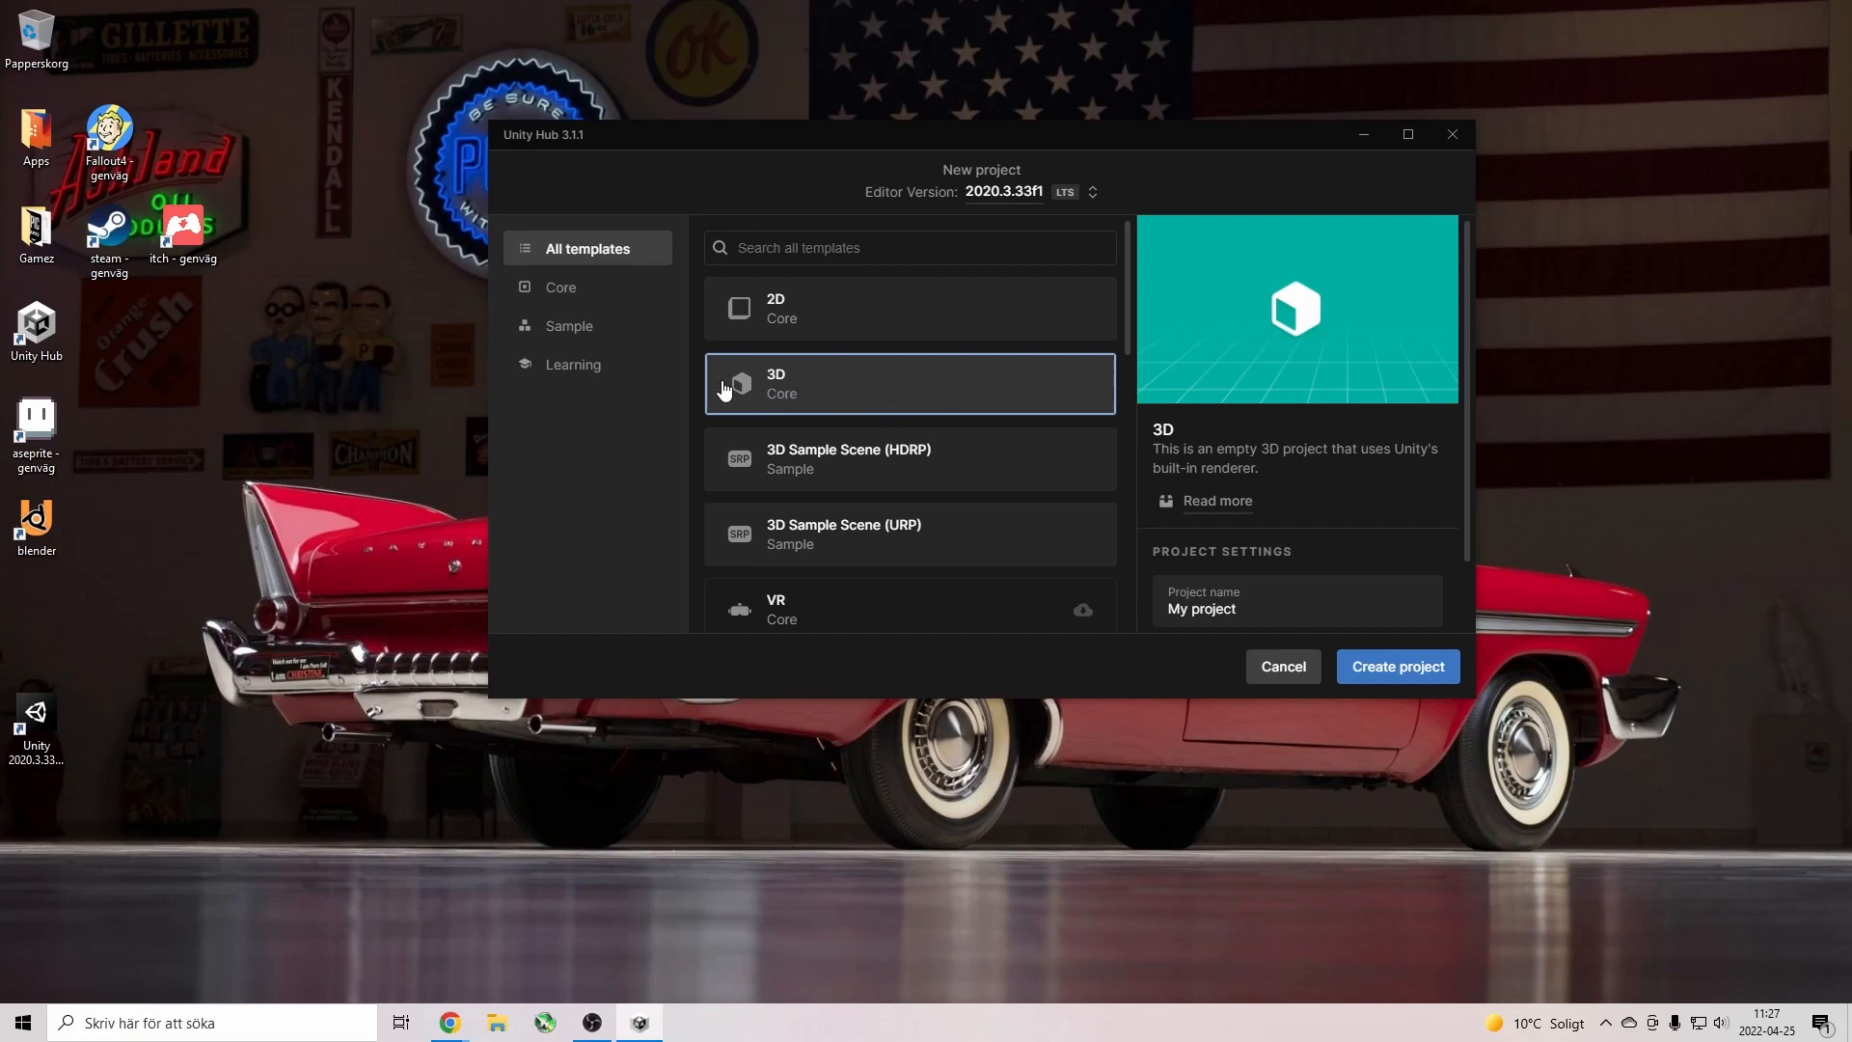
pyautogui.click(976, 467)
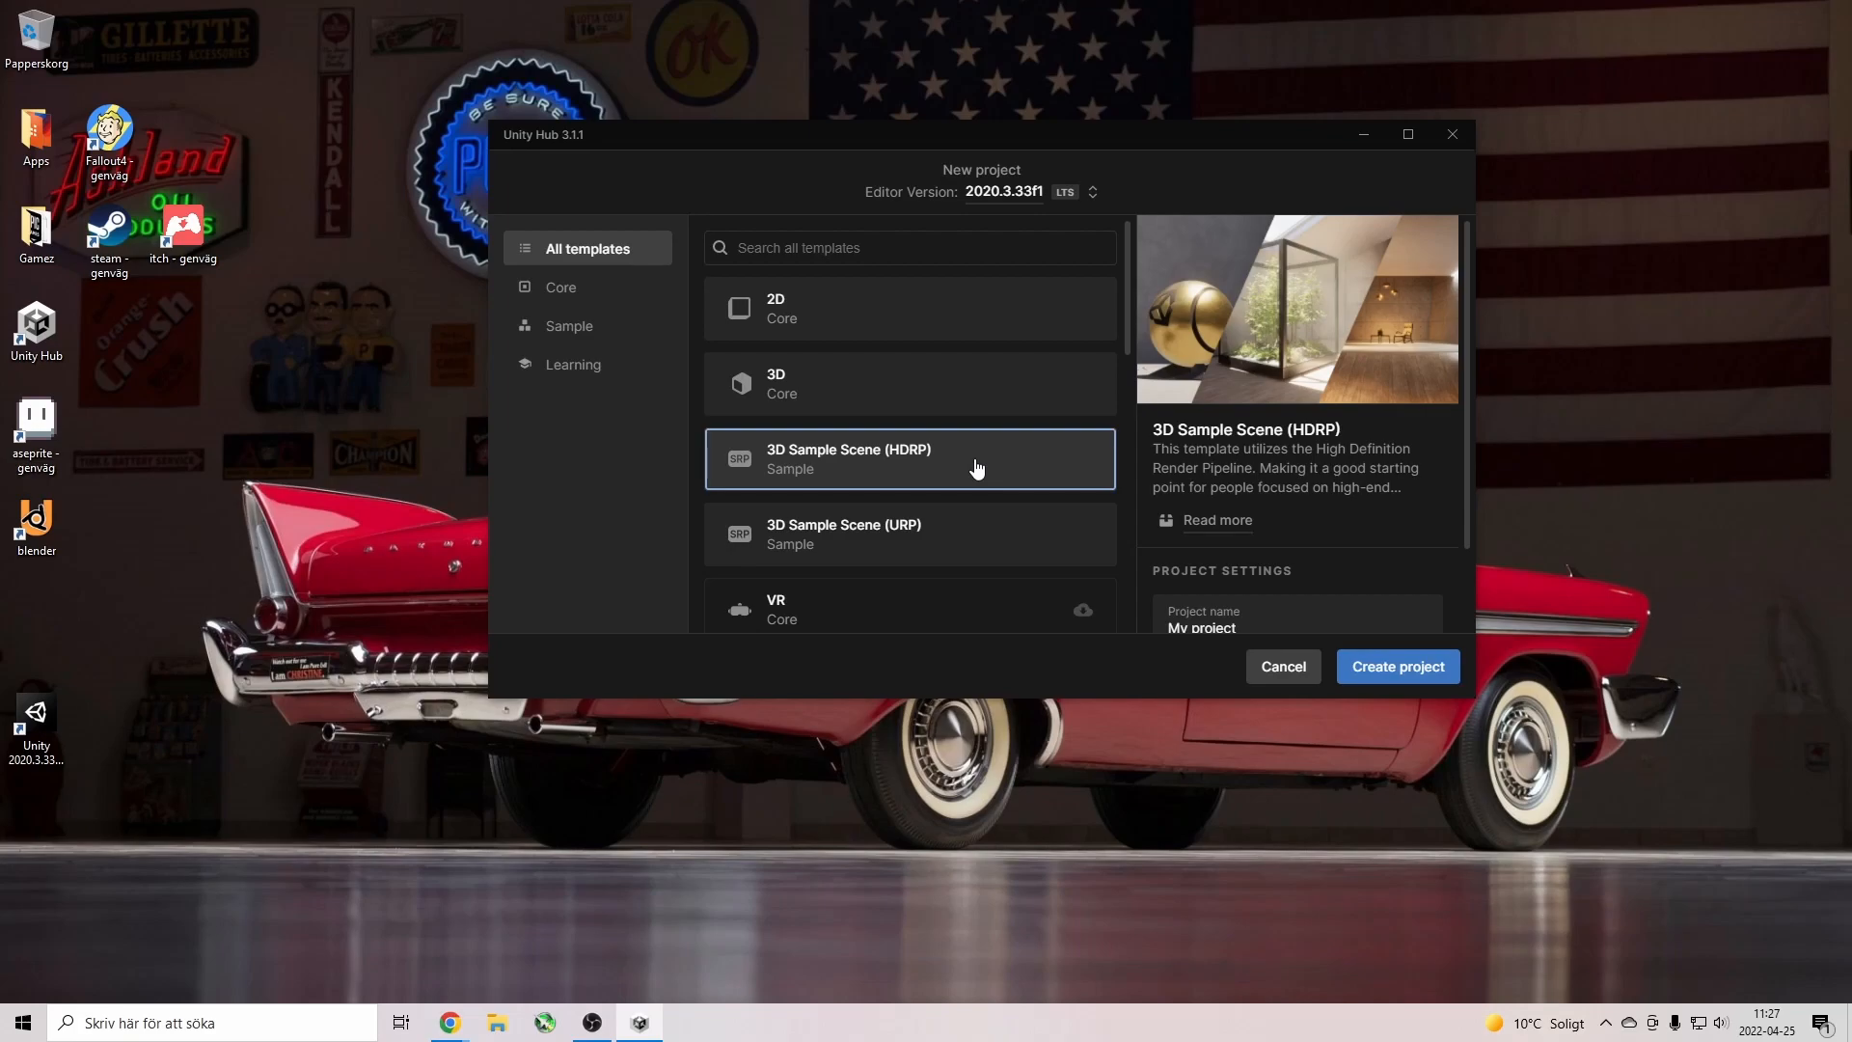
pyautogui.click(950, 537)
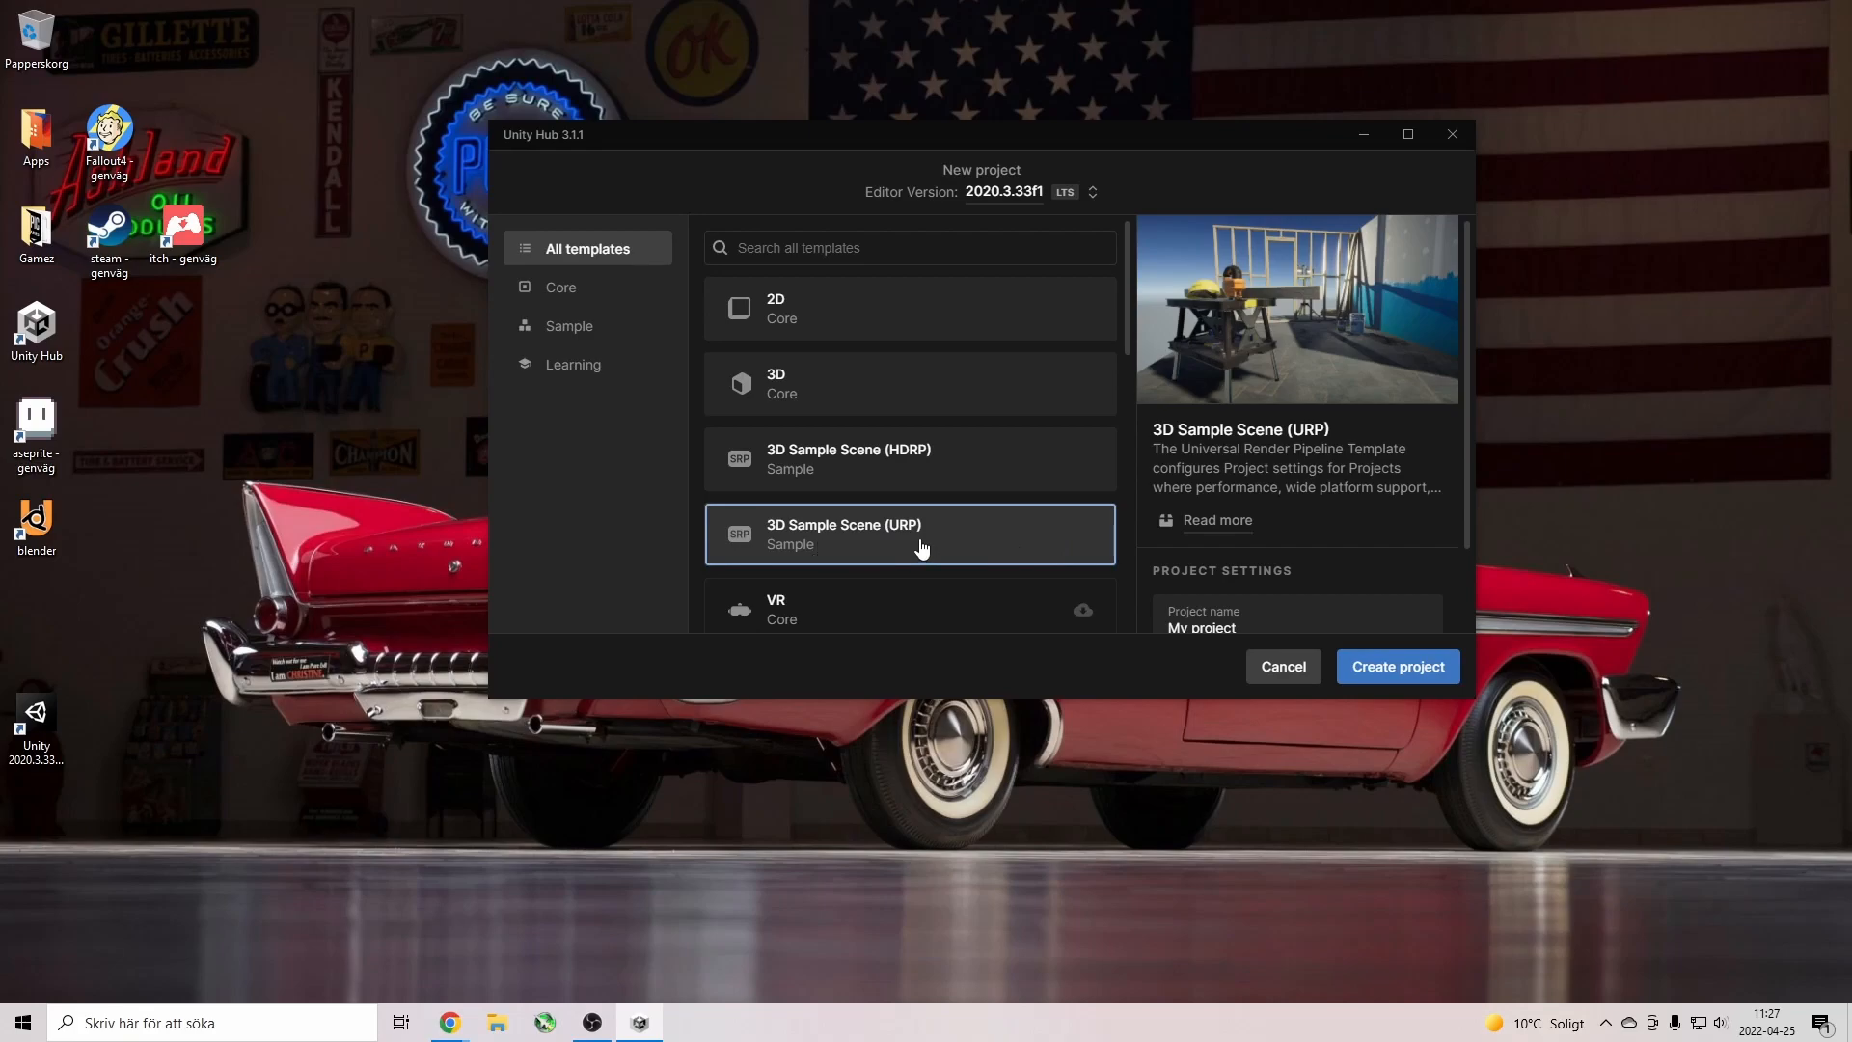
# Choose the 3D Core template and name the project unityPlaymakerTutorialGame.
pyautogui.click(940, 386)
pyautogui.scroll(-1, 1254, 540)
pyautogui.click(1319, 527)
pyautogui.moveTo(1319, 527); pyautogui.dragTo(1122, 530)
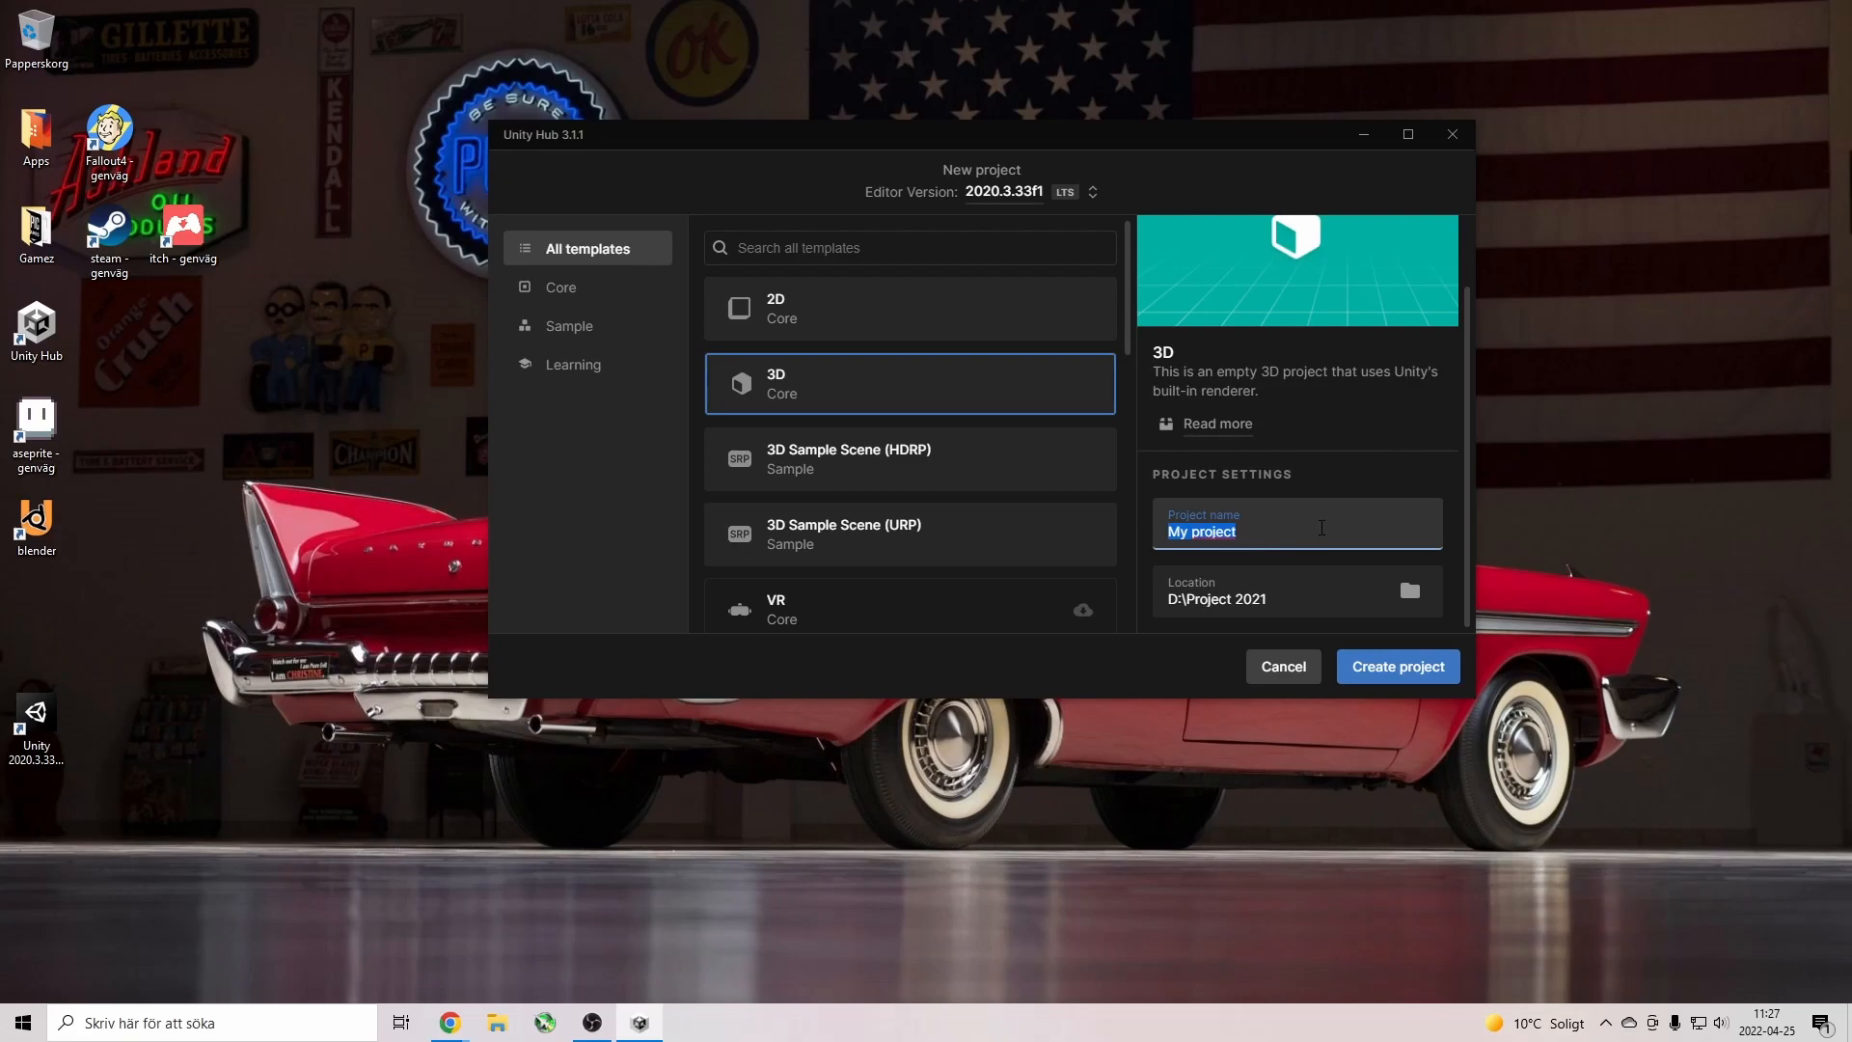
pyautogui.write('unityPlaymakerTutorial')
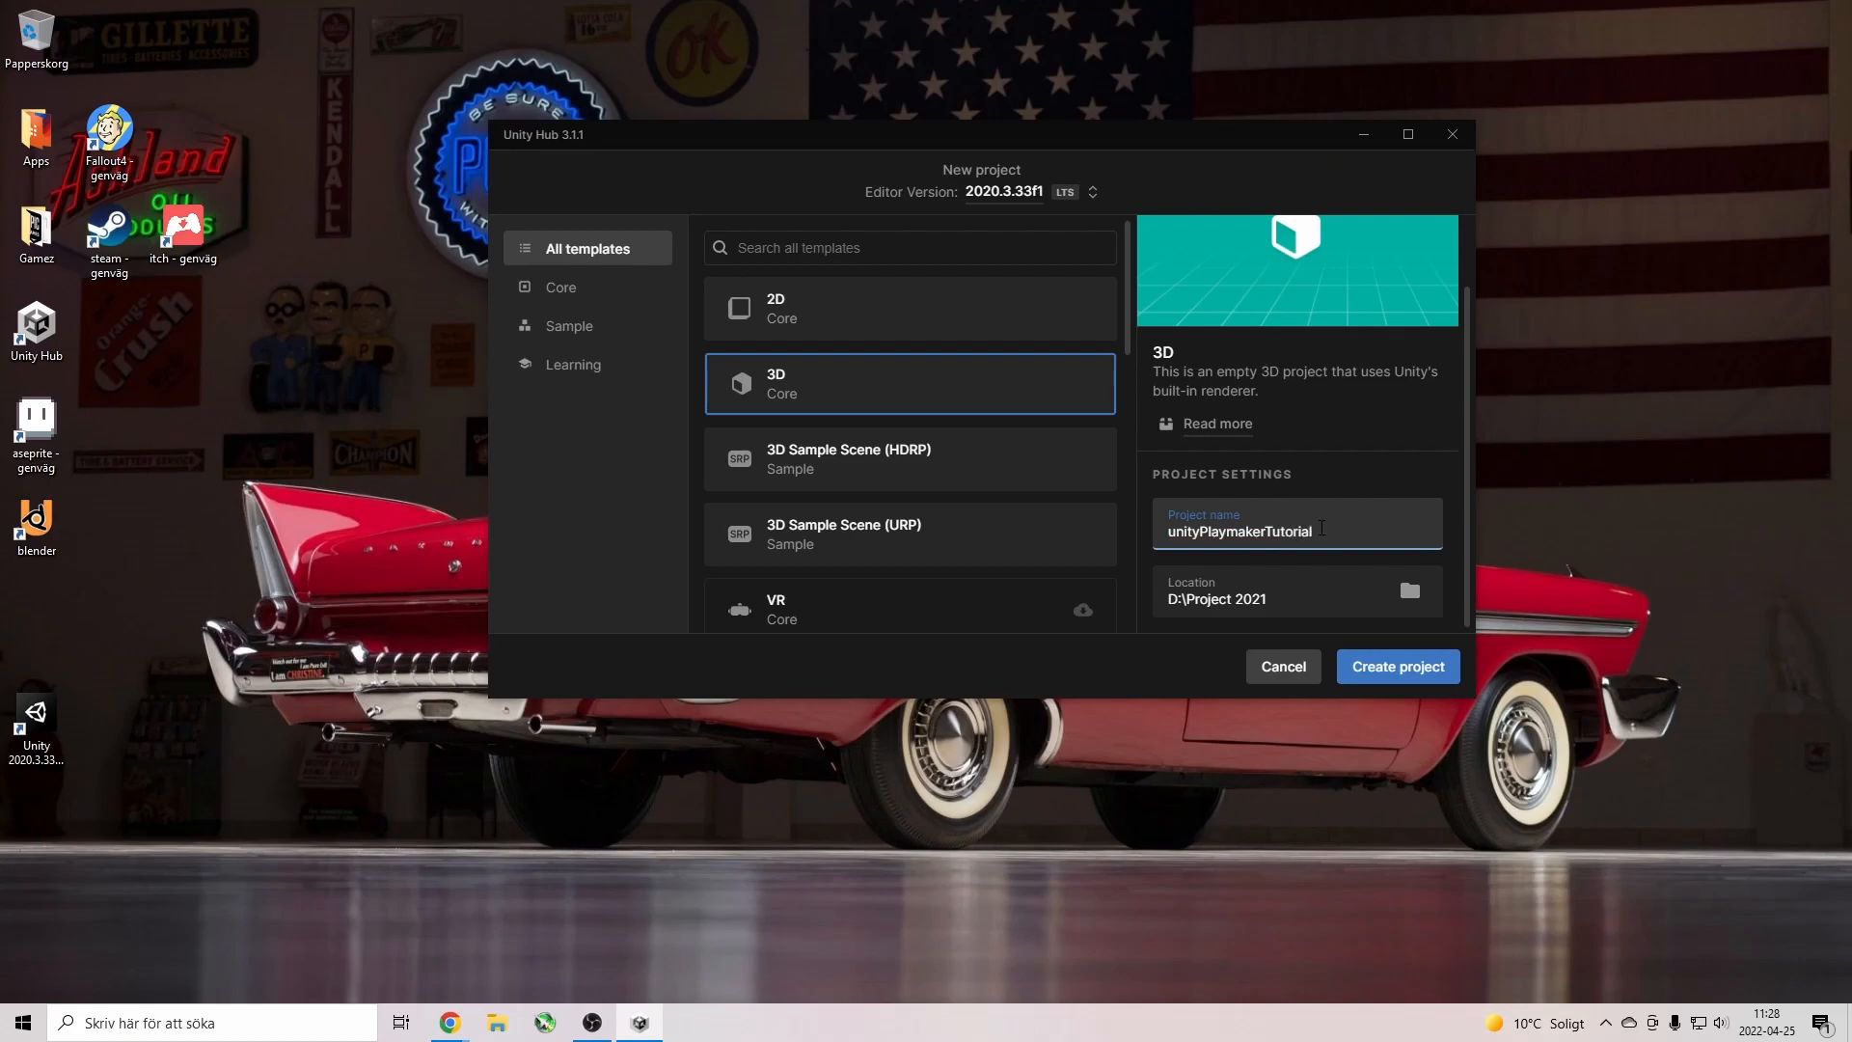
pyautogui.write('Game')
# Browse for the project location and create a folder named unityPlaymakerTutorialSeries inside D:\Project 2021.
pyautogui.click(1409, 590)
pyautogui.rightClick(727, 518)
pyautogui.moveTo(772, 720)
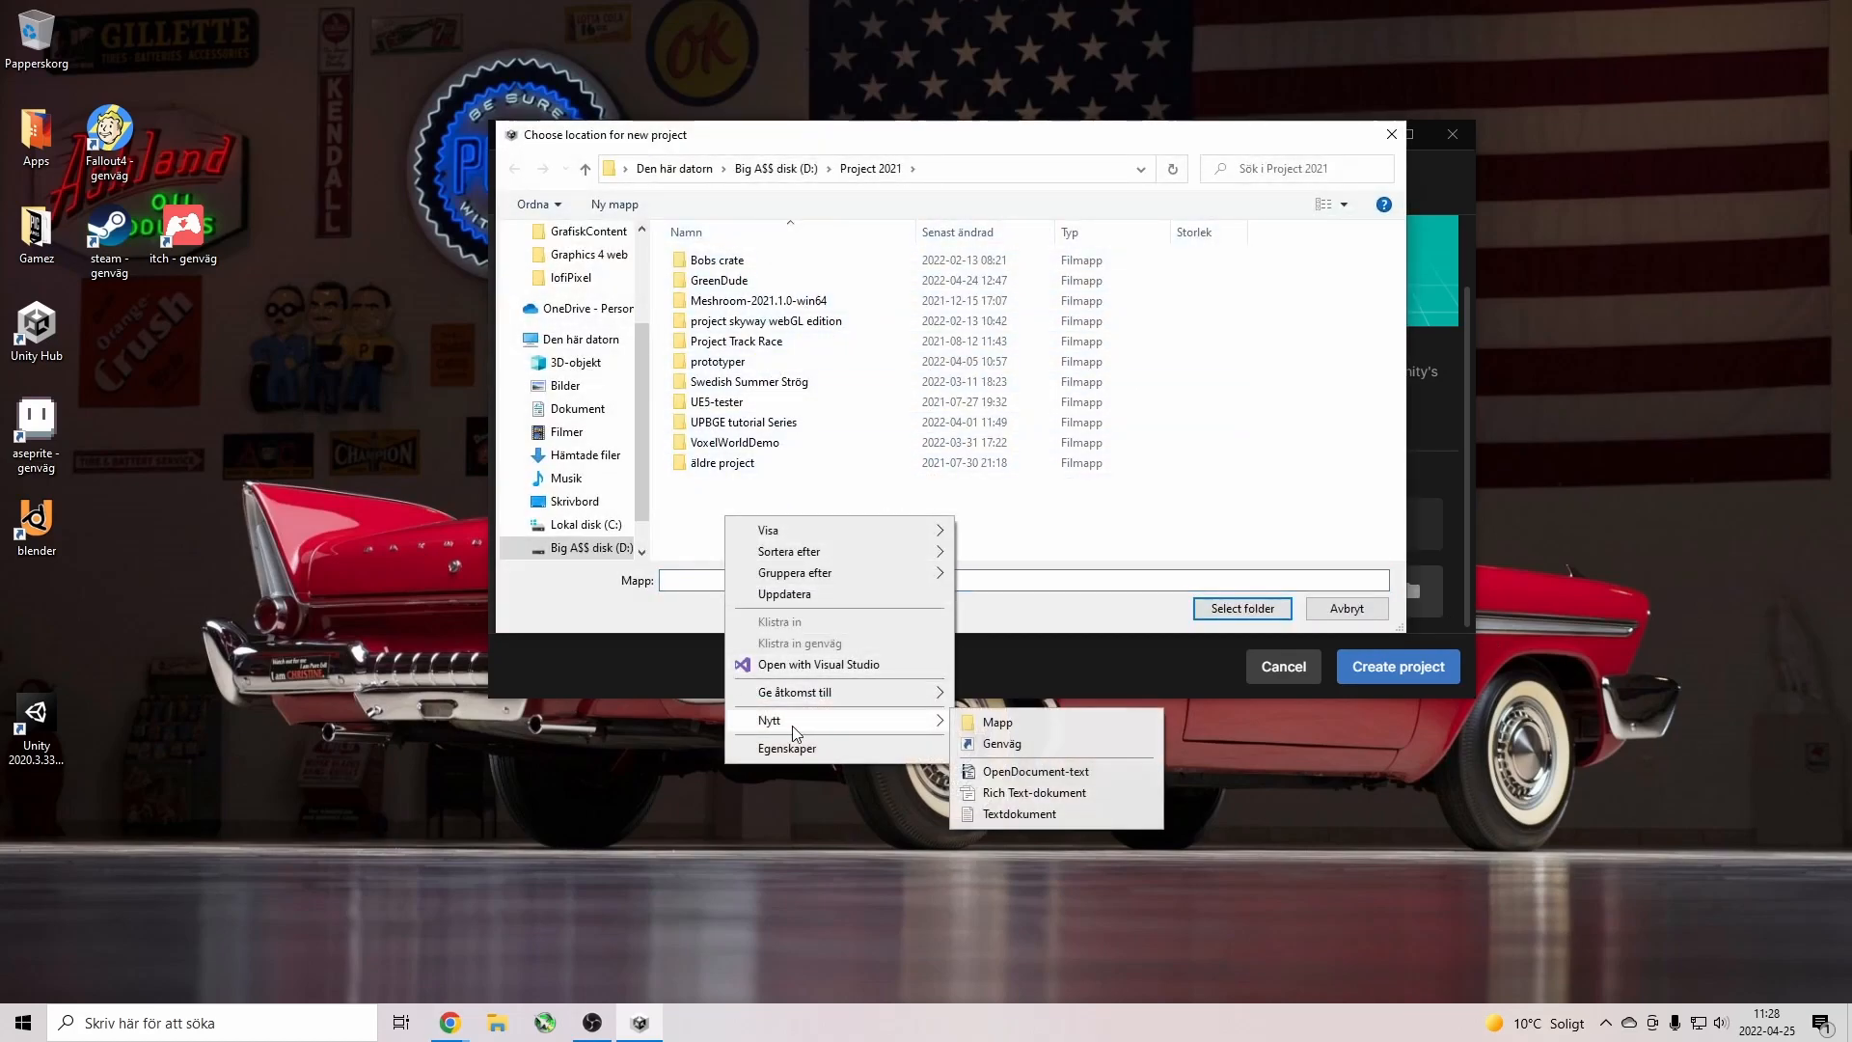
pyautogui.click(1064, 725)
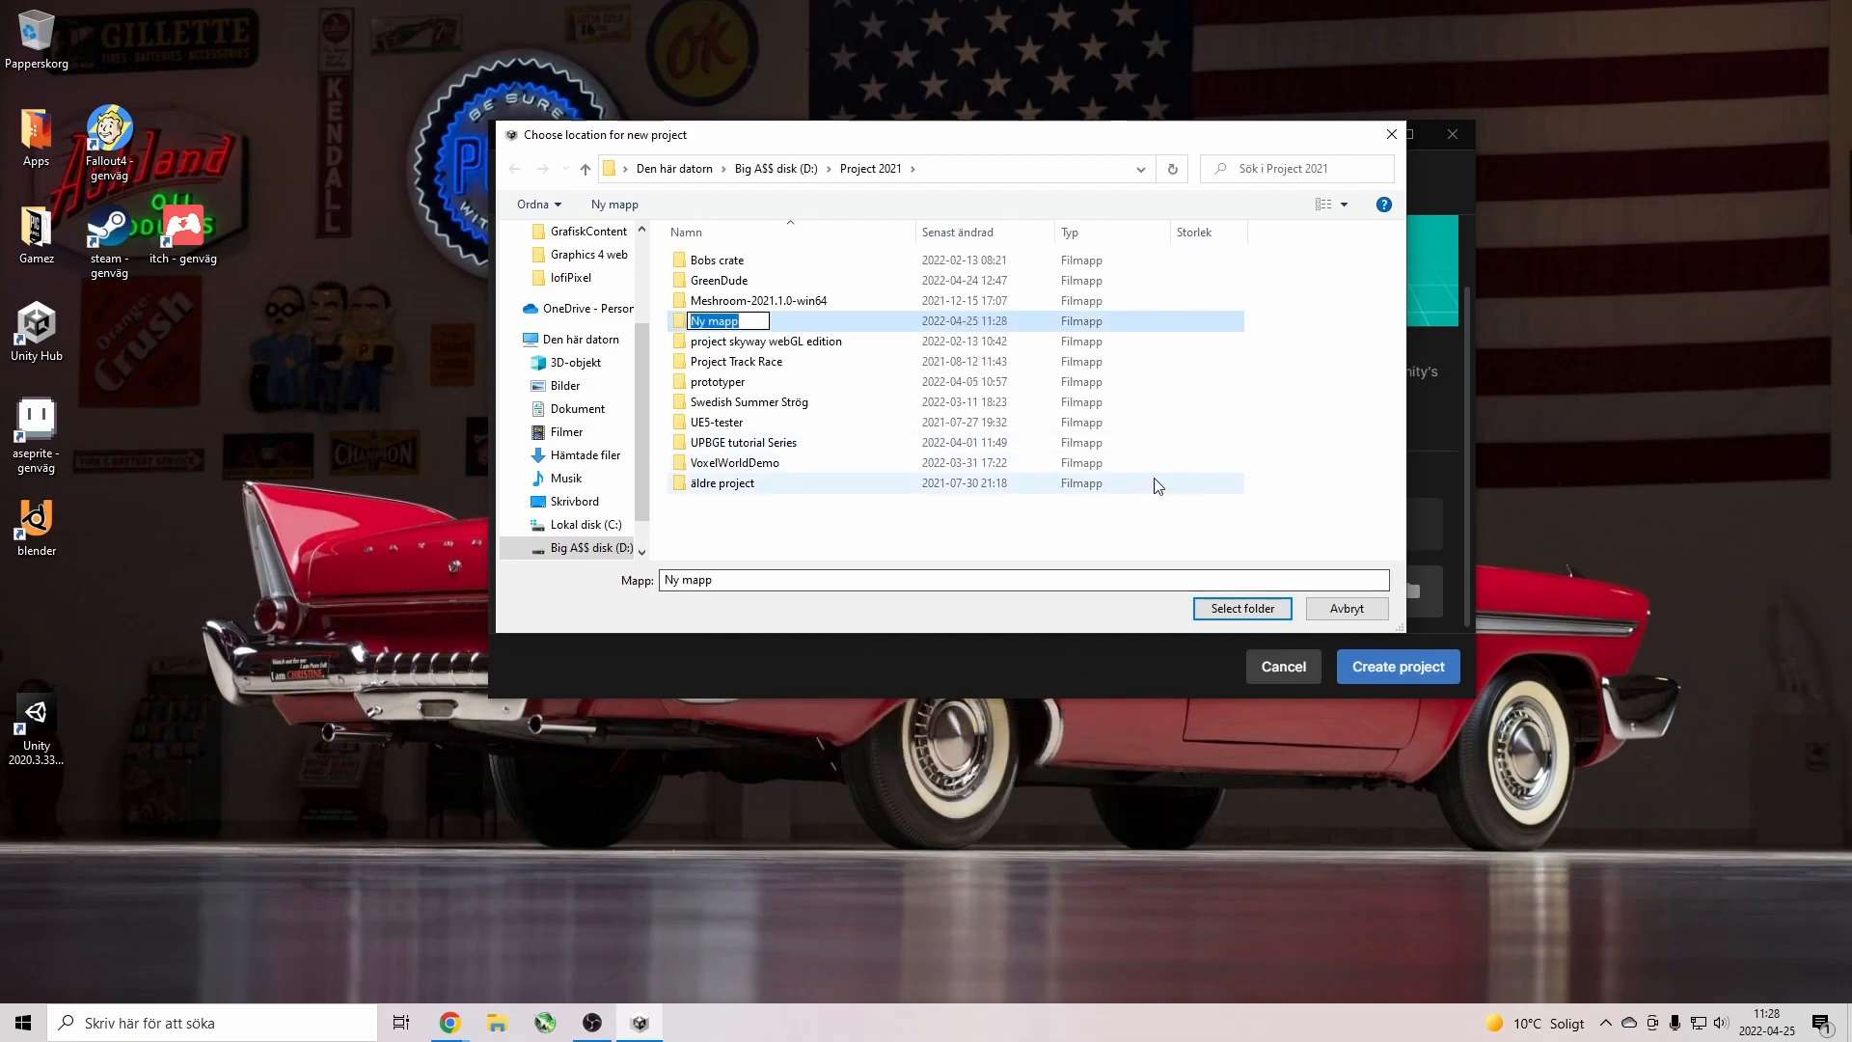
pyautogui.write('unityP')
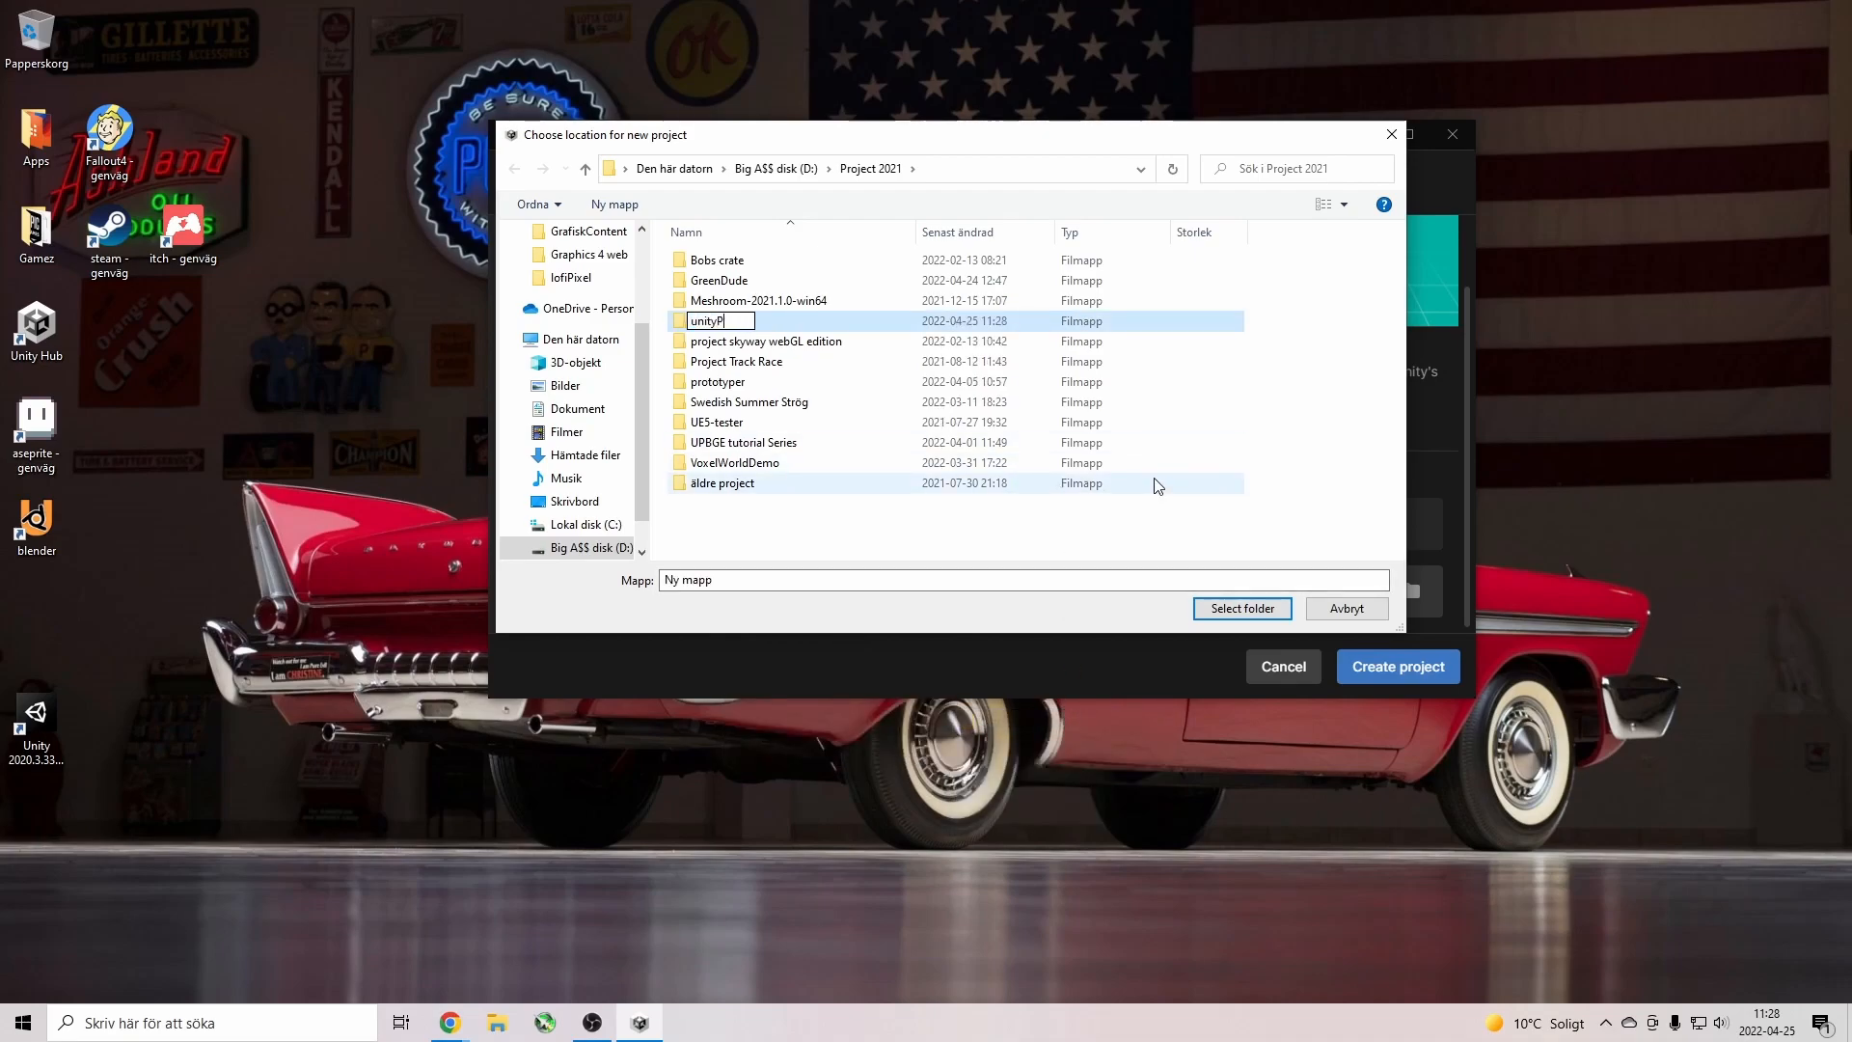
pyautogui.write('laymakerTutorialSeries')
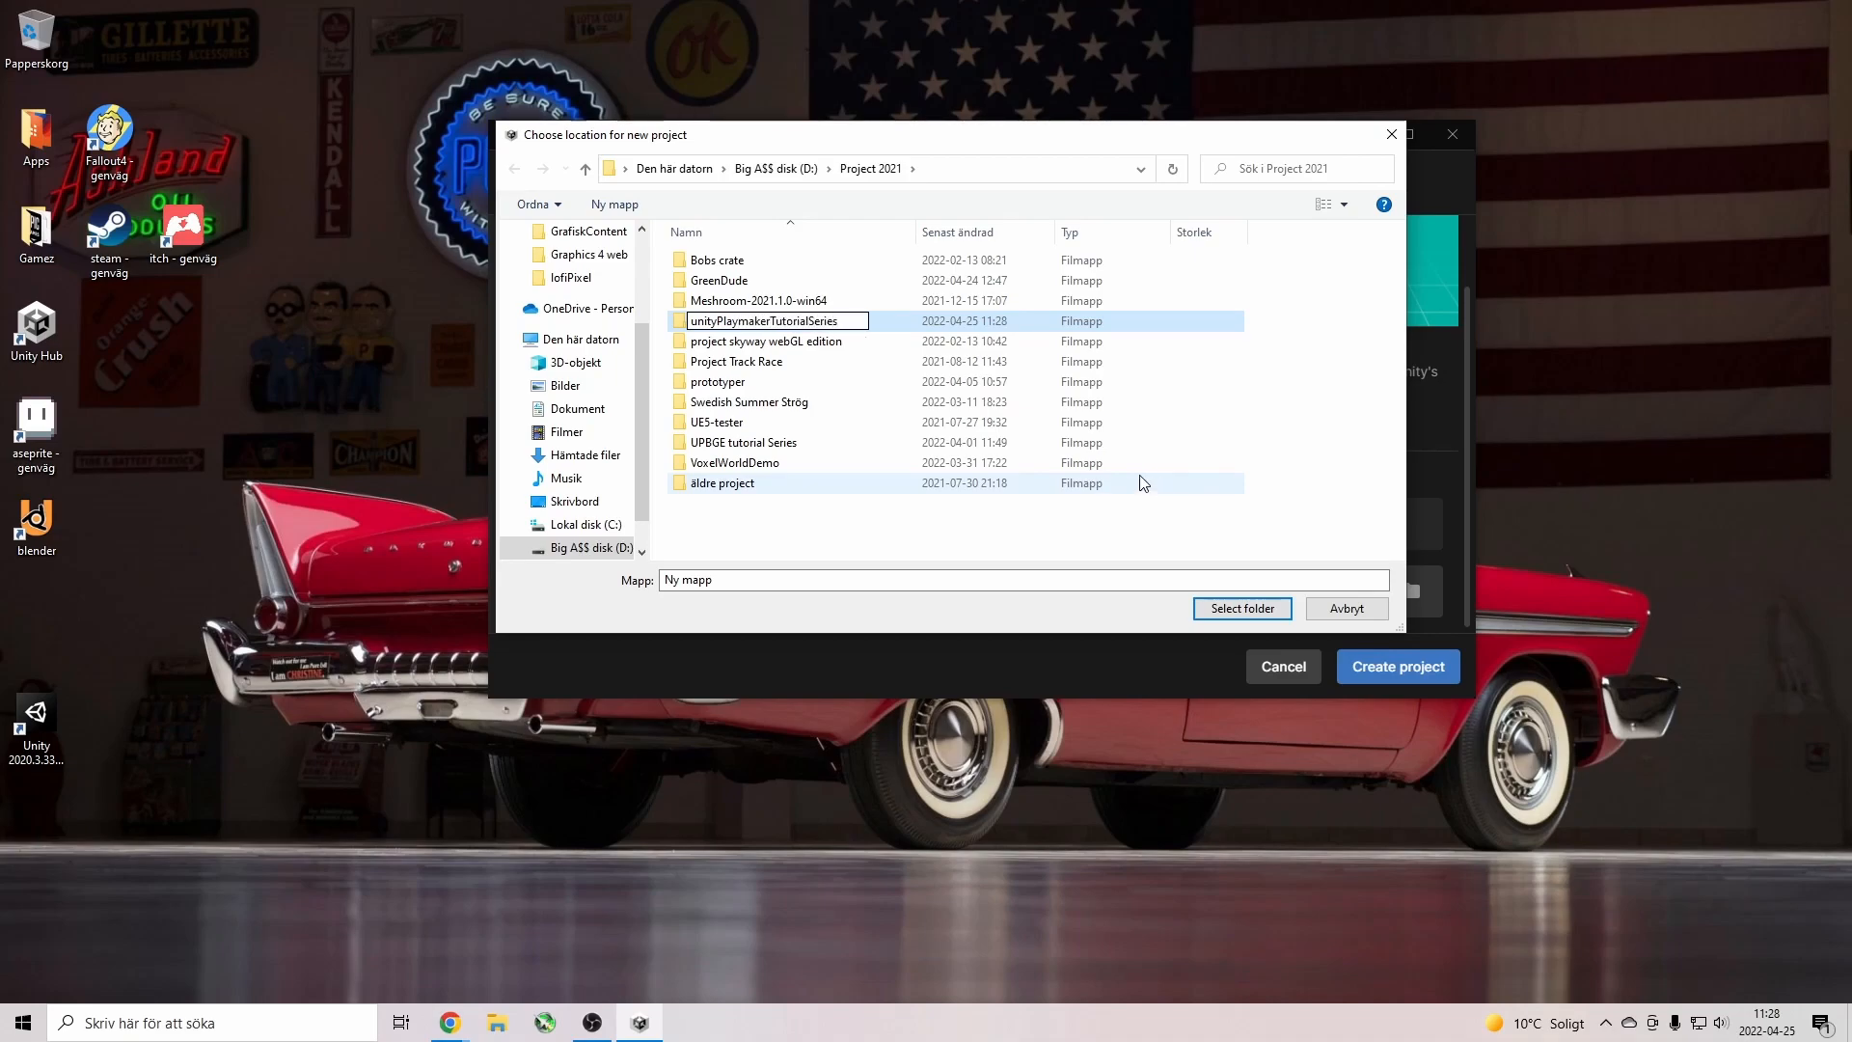
pyautogui.click(831, 540)
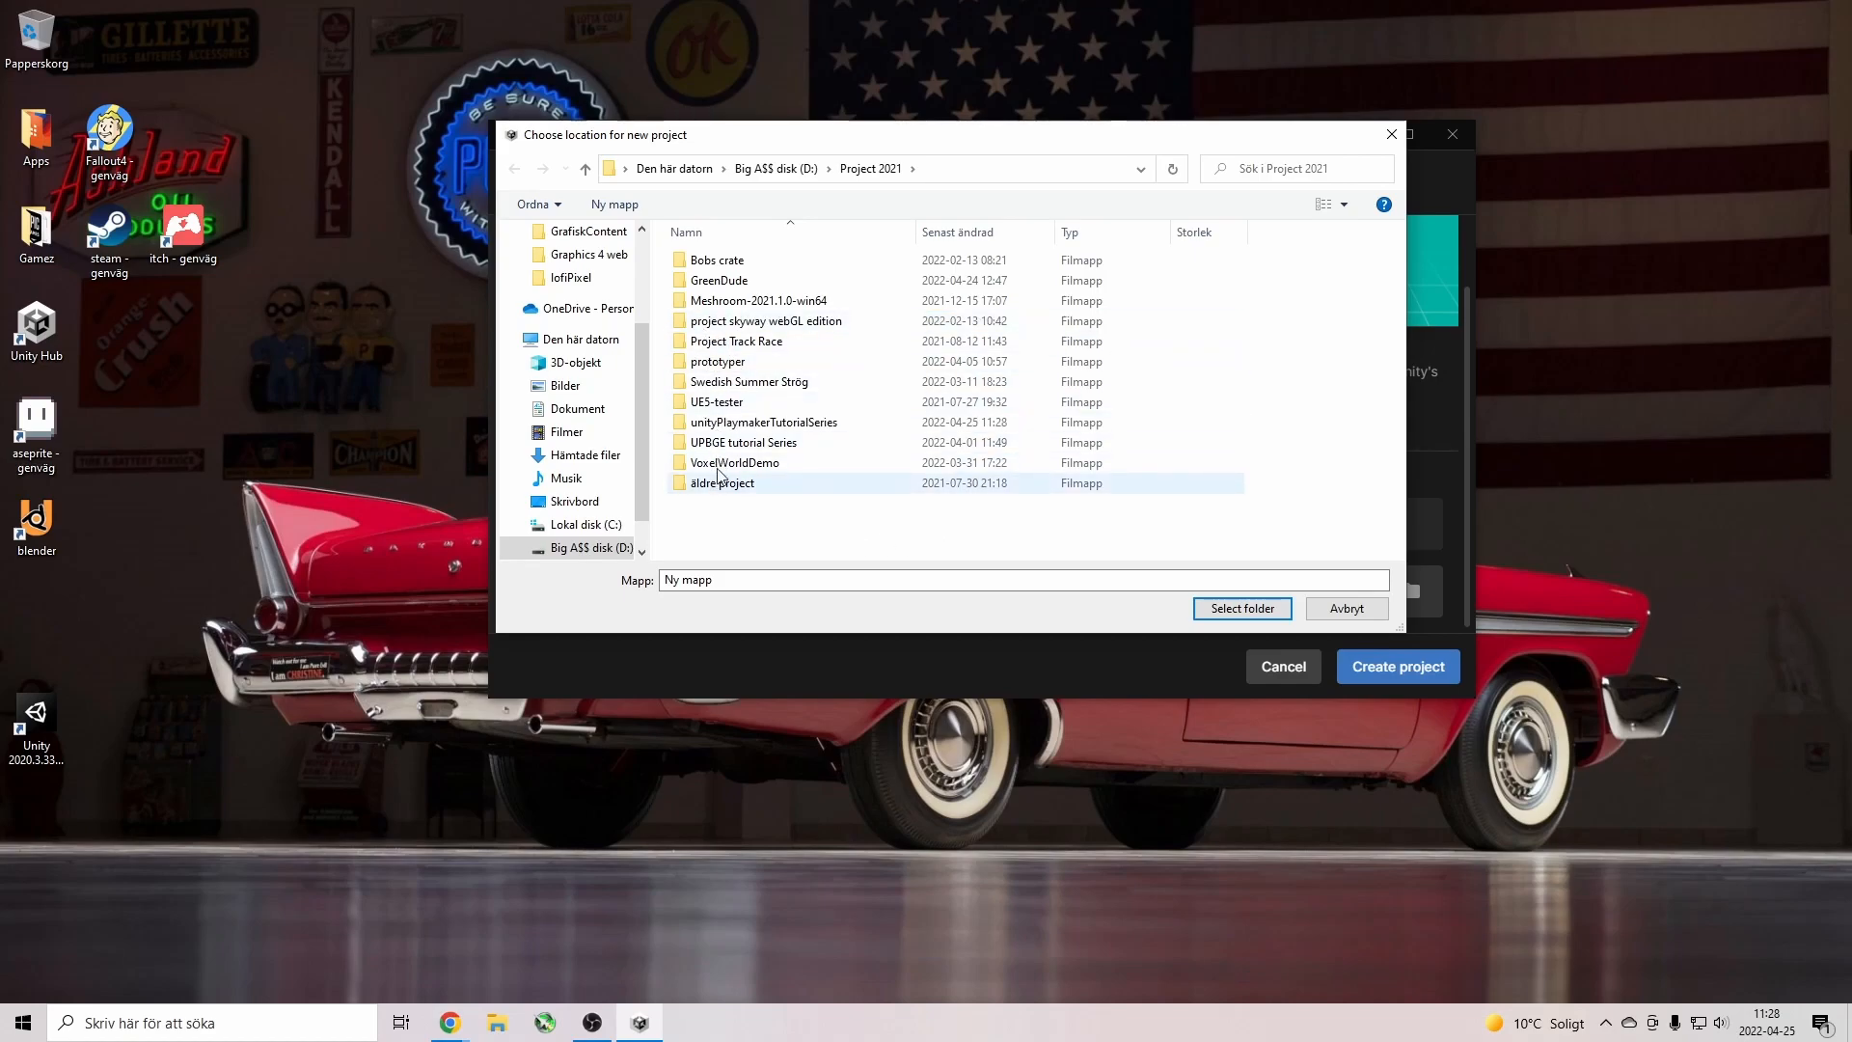
# Set the unityPlaymakerTutorialSeries folder as the project location and create the project.
pyautogui.doubleClick(738, 425)
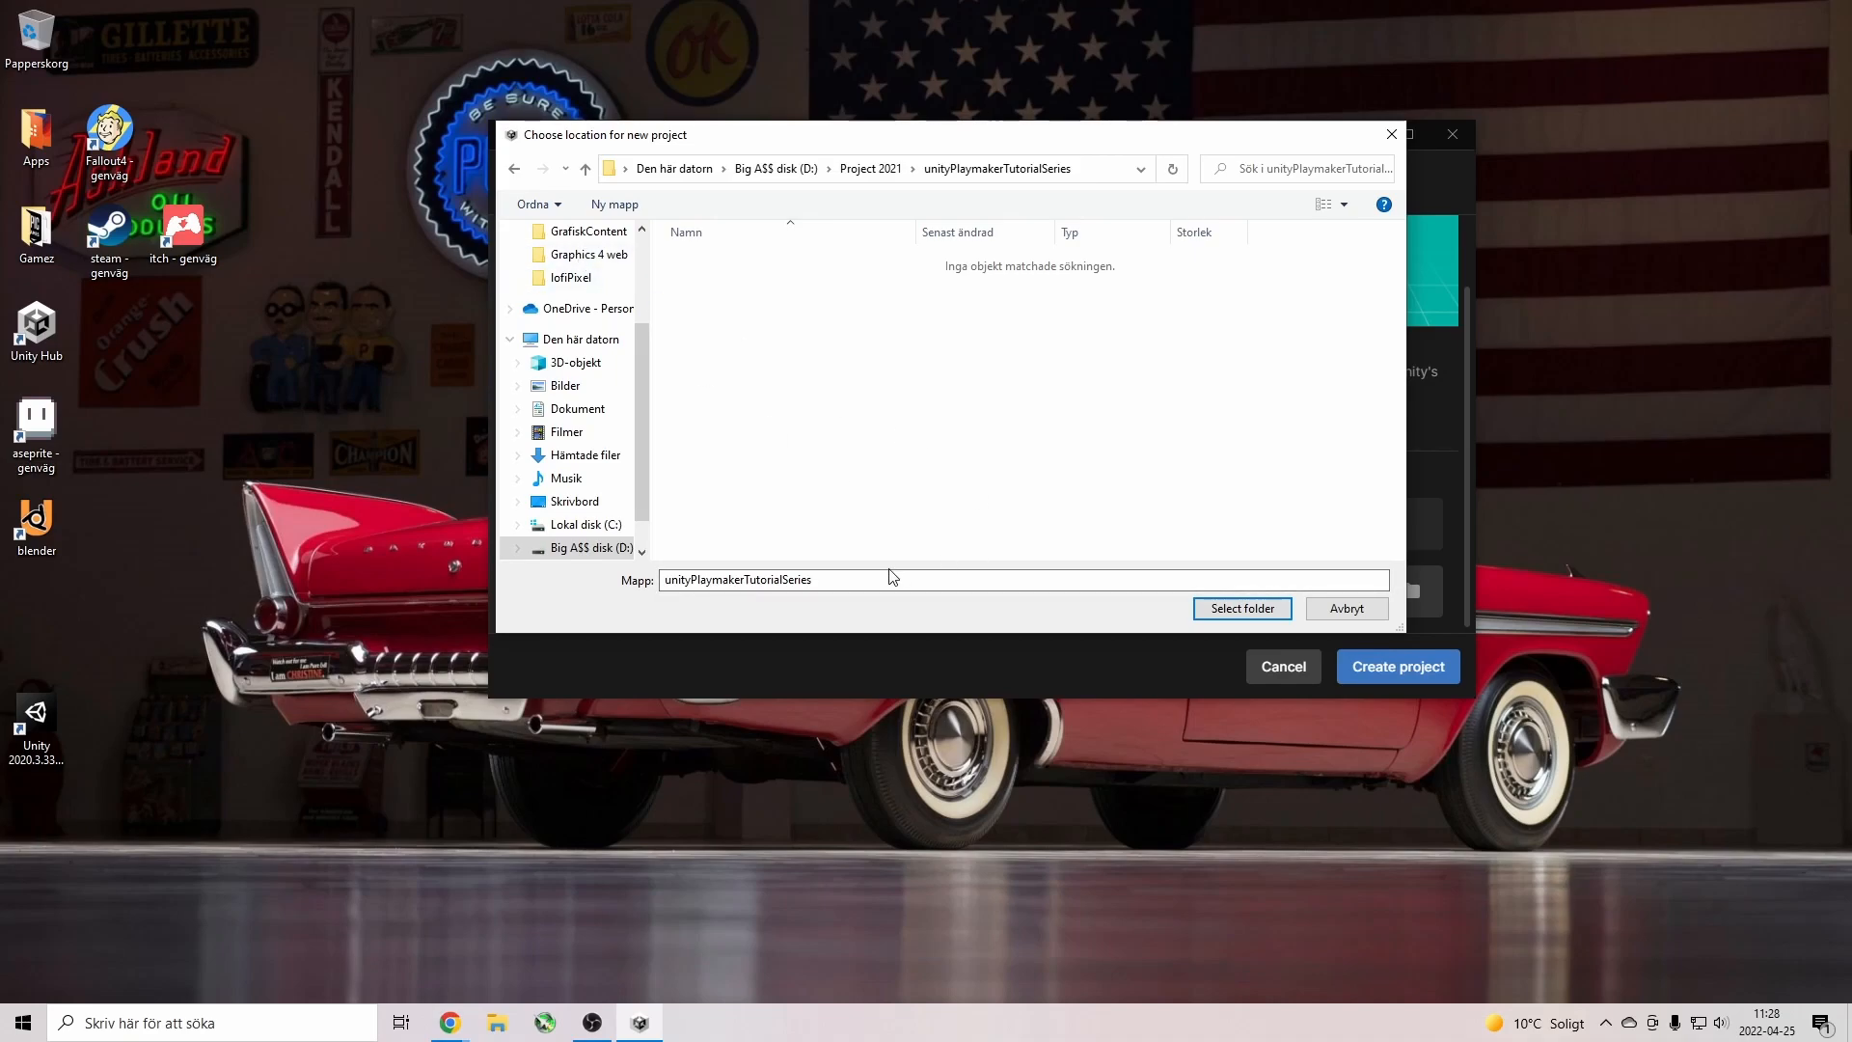
pyautogui.click(1217, 610)
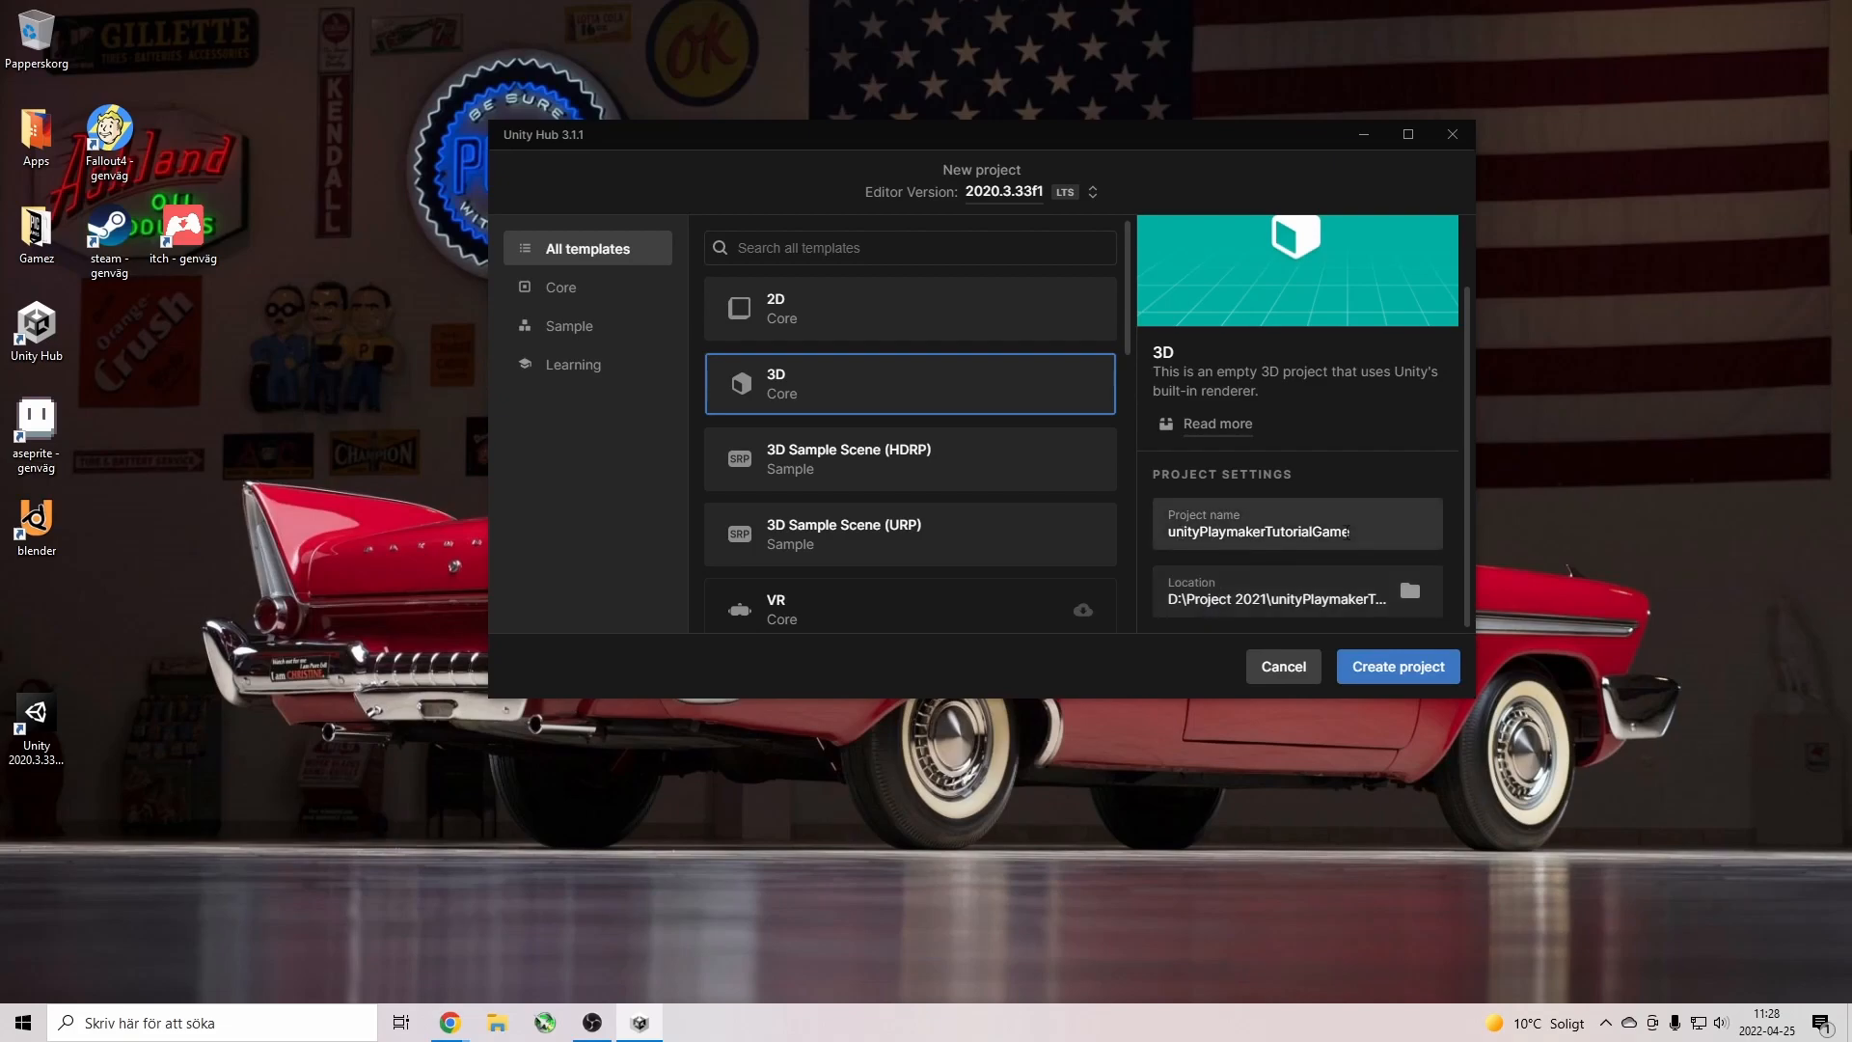
pyautogui.click(1397, 670)
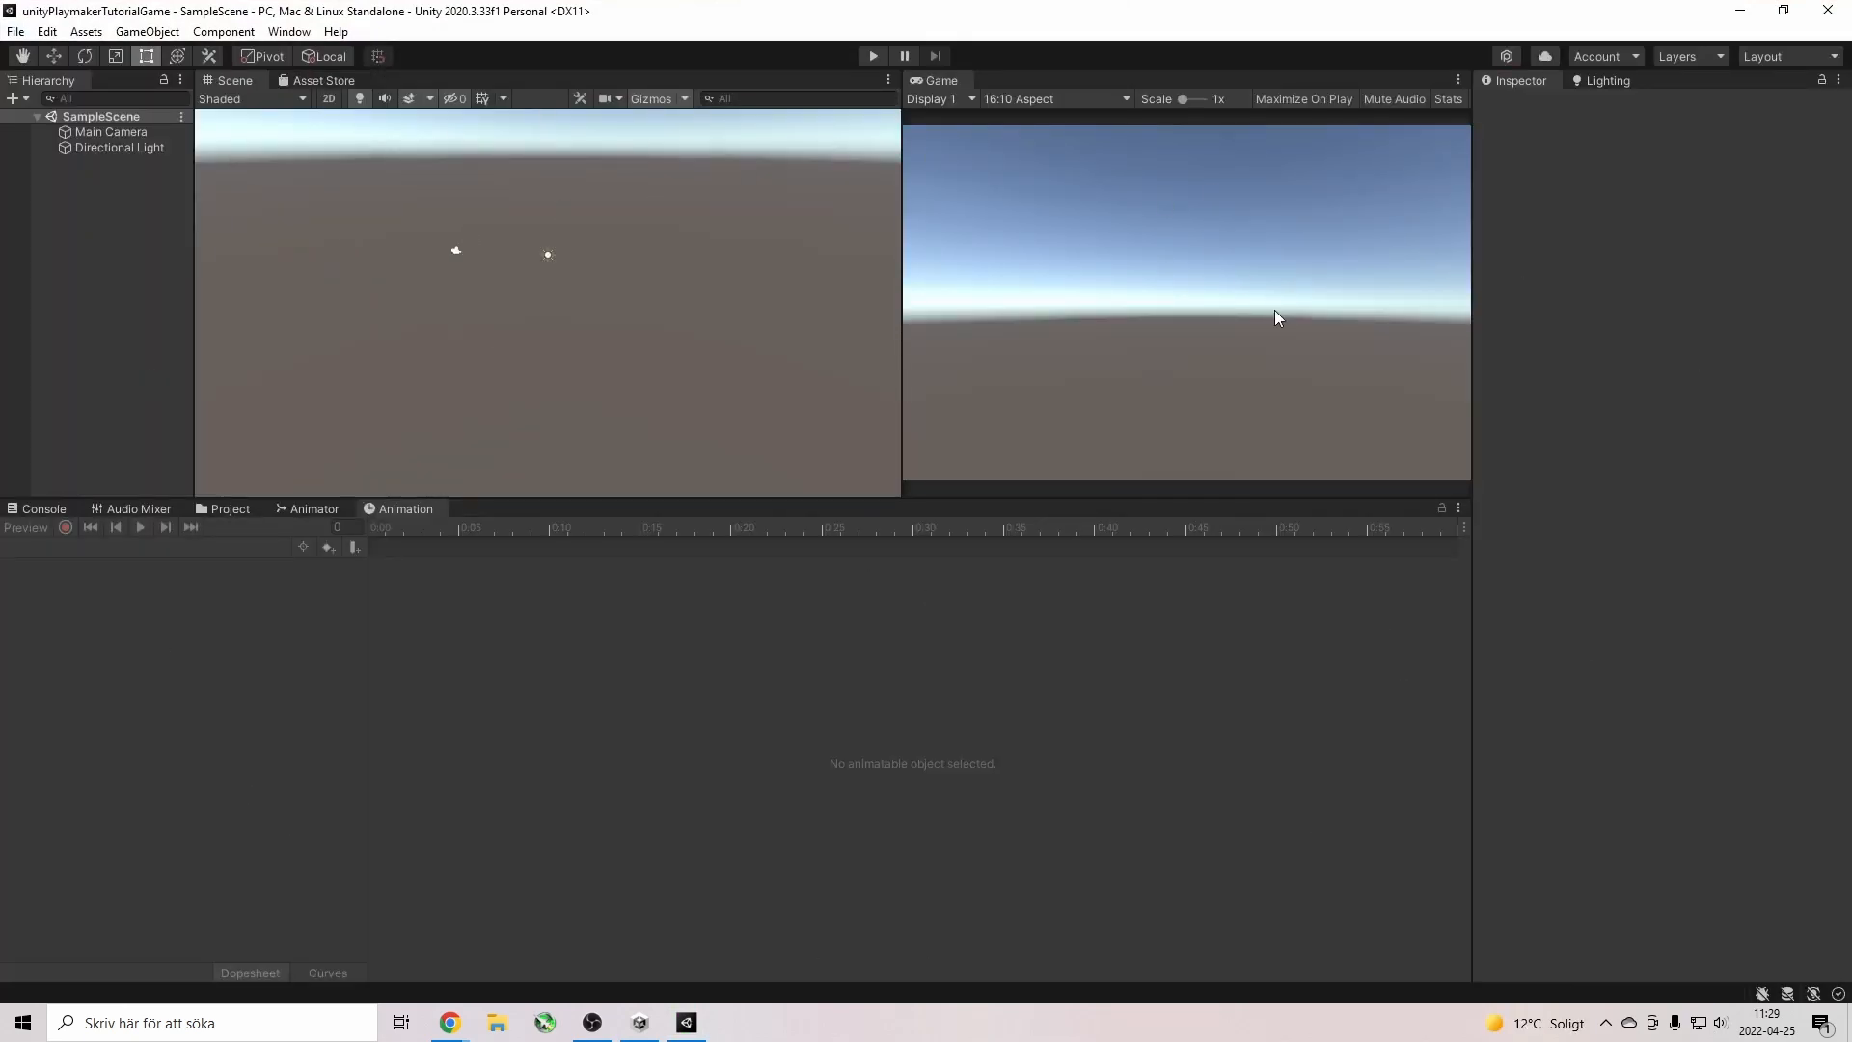
# Make the Scene and Game views taller, and try the scene's 2D view before returning to 3D.
pyautogui.moveTo(764, 498); pyautogui.dragTo(738, 679)
pyautogui.moveTo(434, 463); pyautogui.dragTo(220, 426, button='right')
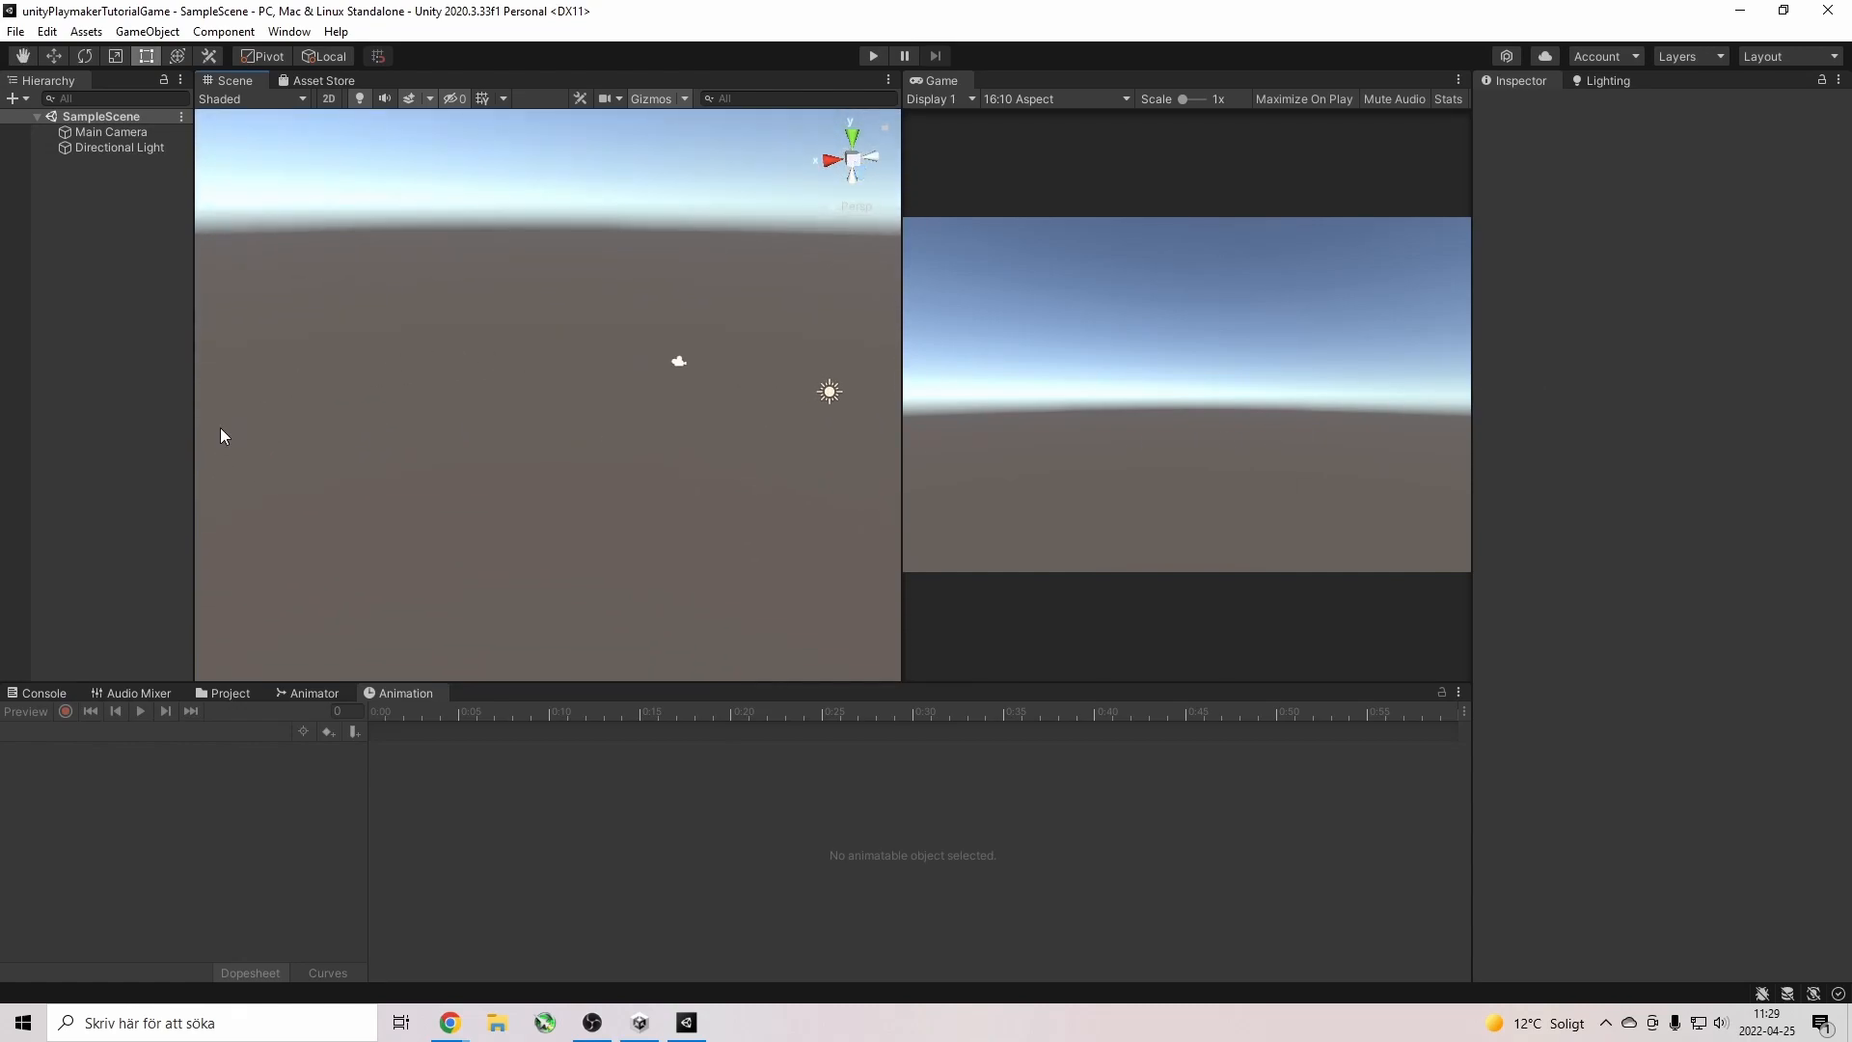
pyautogui.click(330, 100)
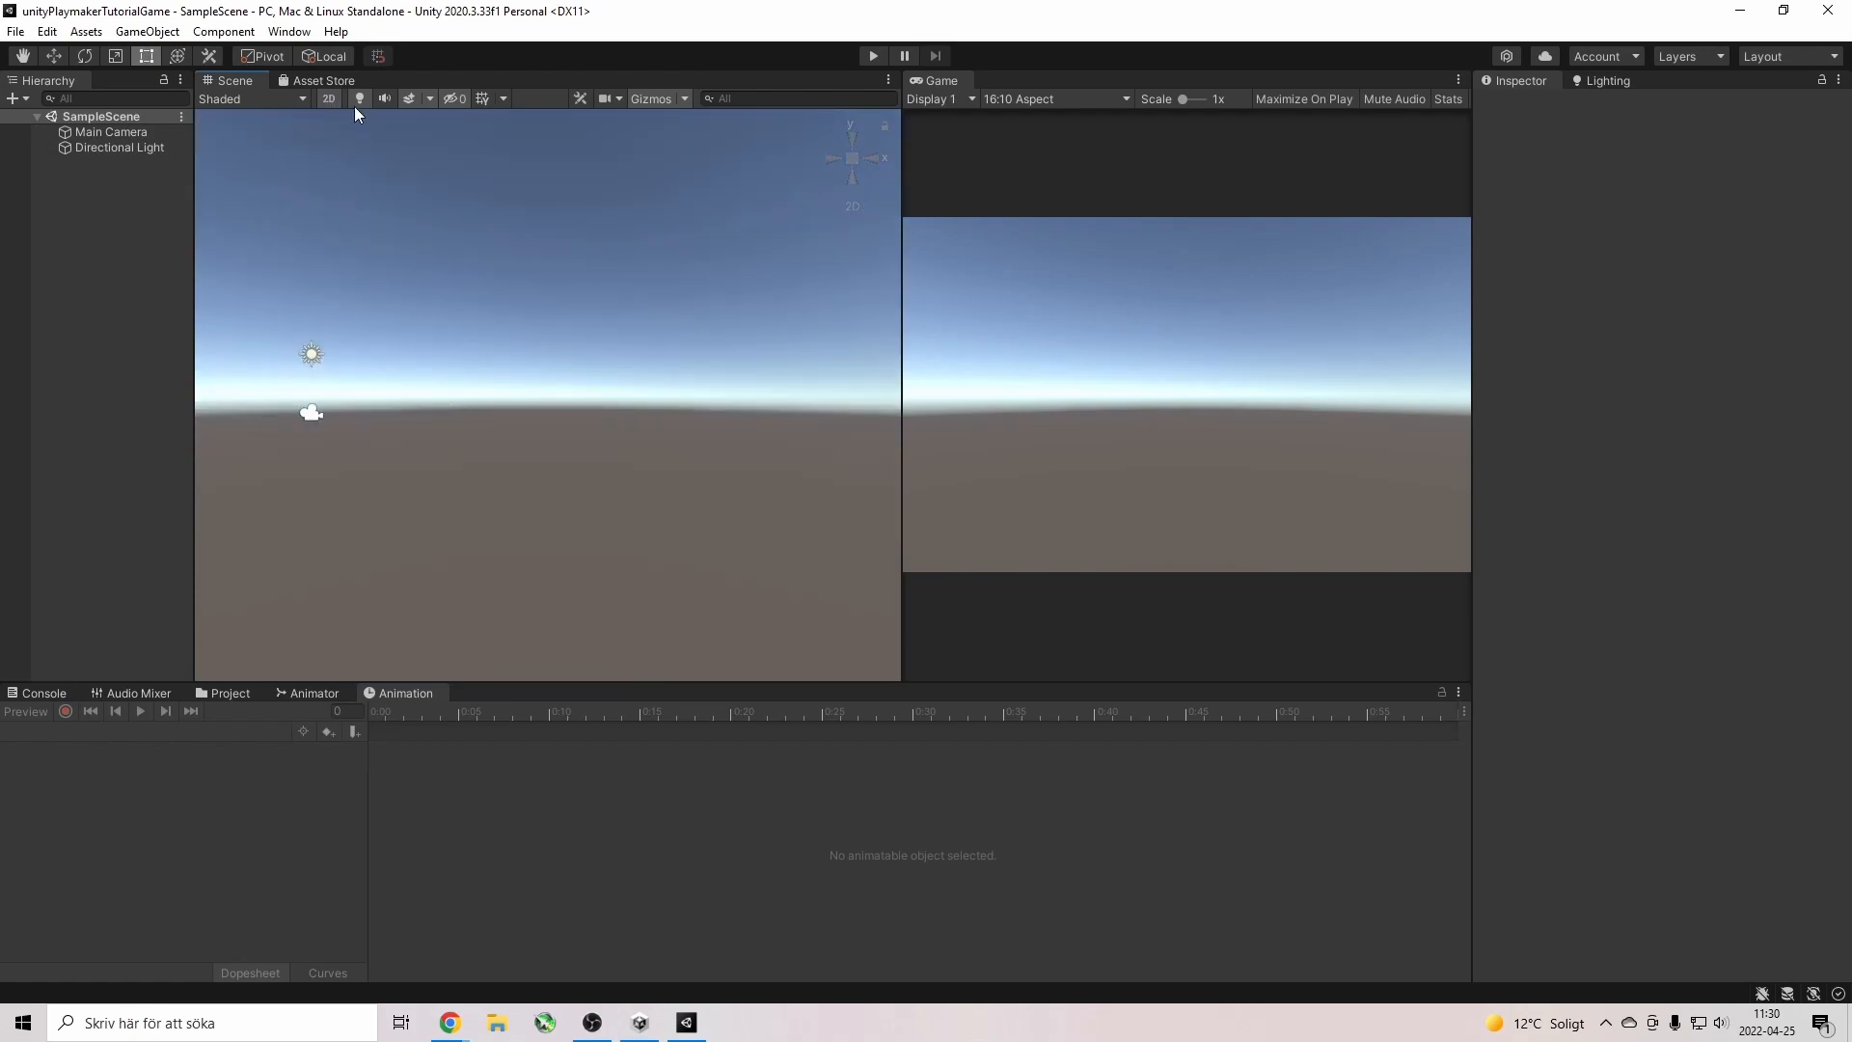
pyautogui.click(327, 100)
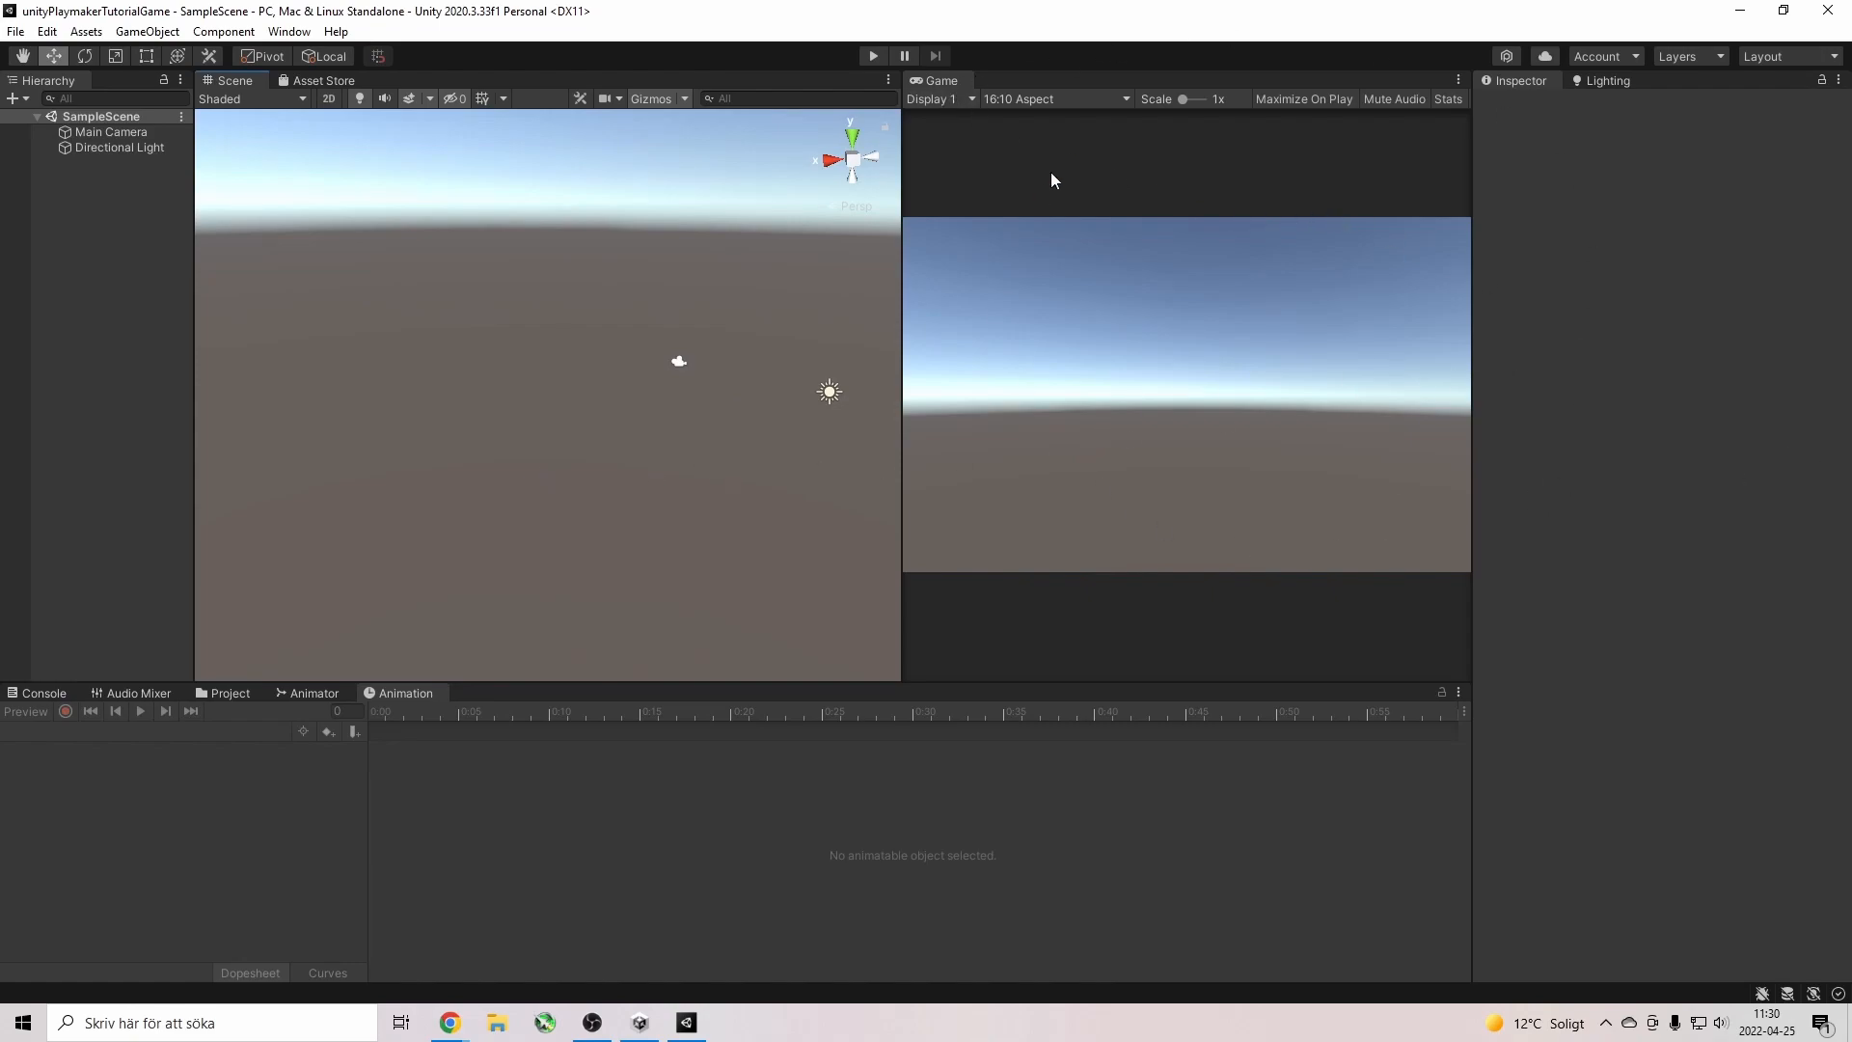
pyautogui.keyDown('alt'); pyautogui.moveTo(372, 441); pyautogui.dragTo(421, 413); pyautogui.keyUp('alt')
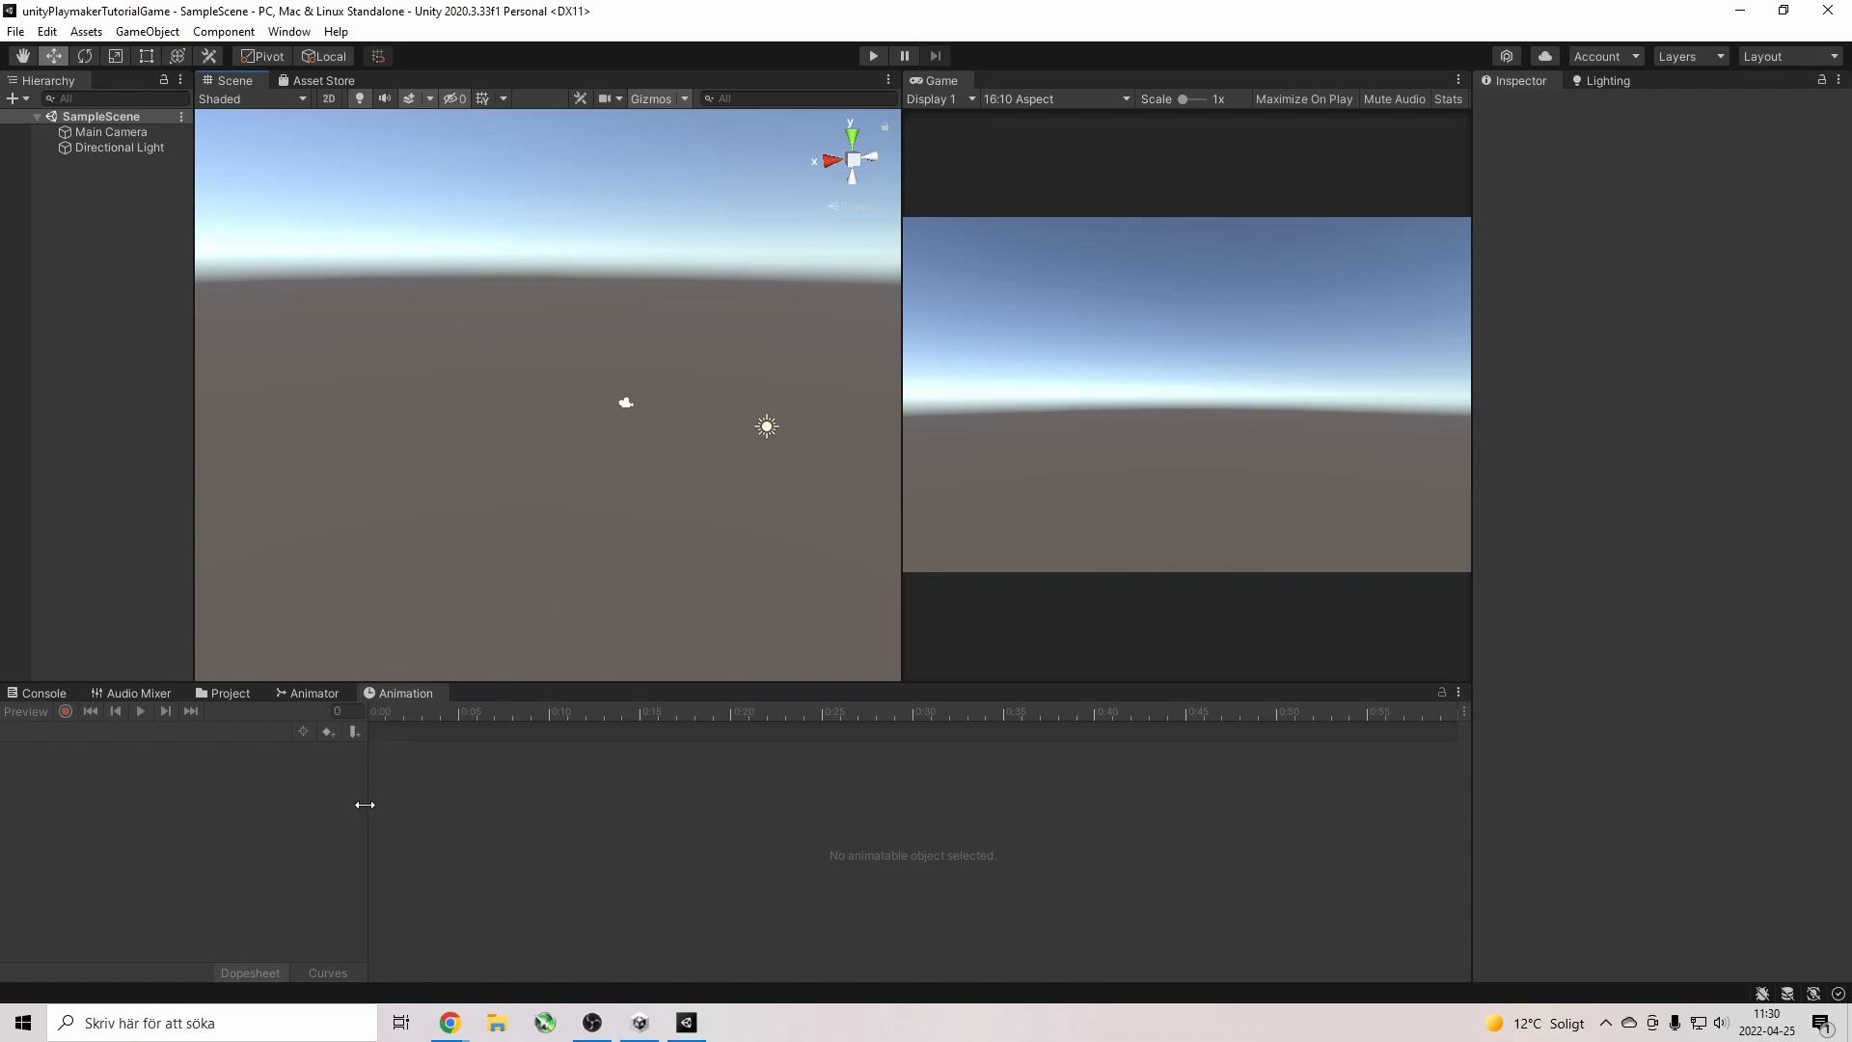
# Show the Project window, try docking it above the Inspector, and dock it back after the Animation window.
pyautogui.click(231, 695)
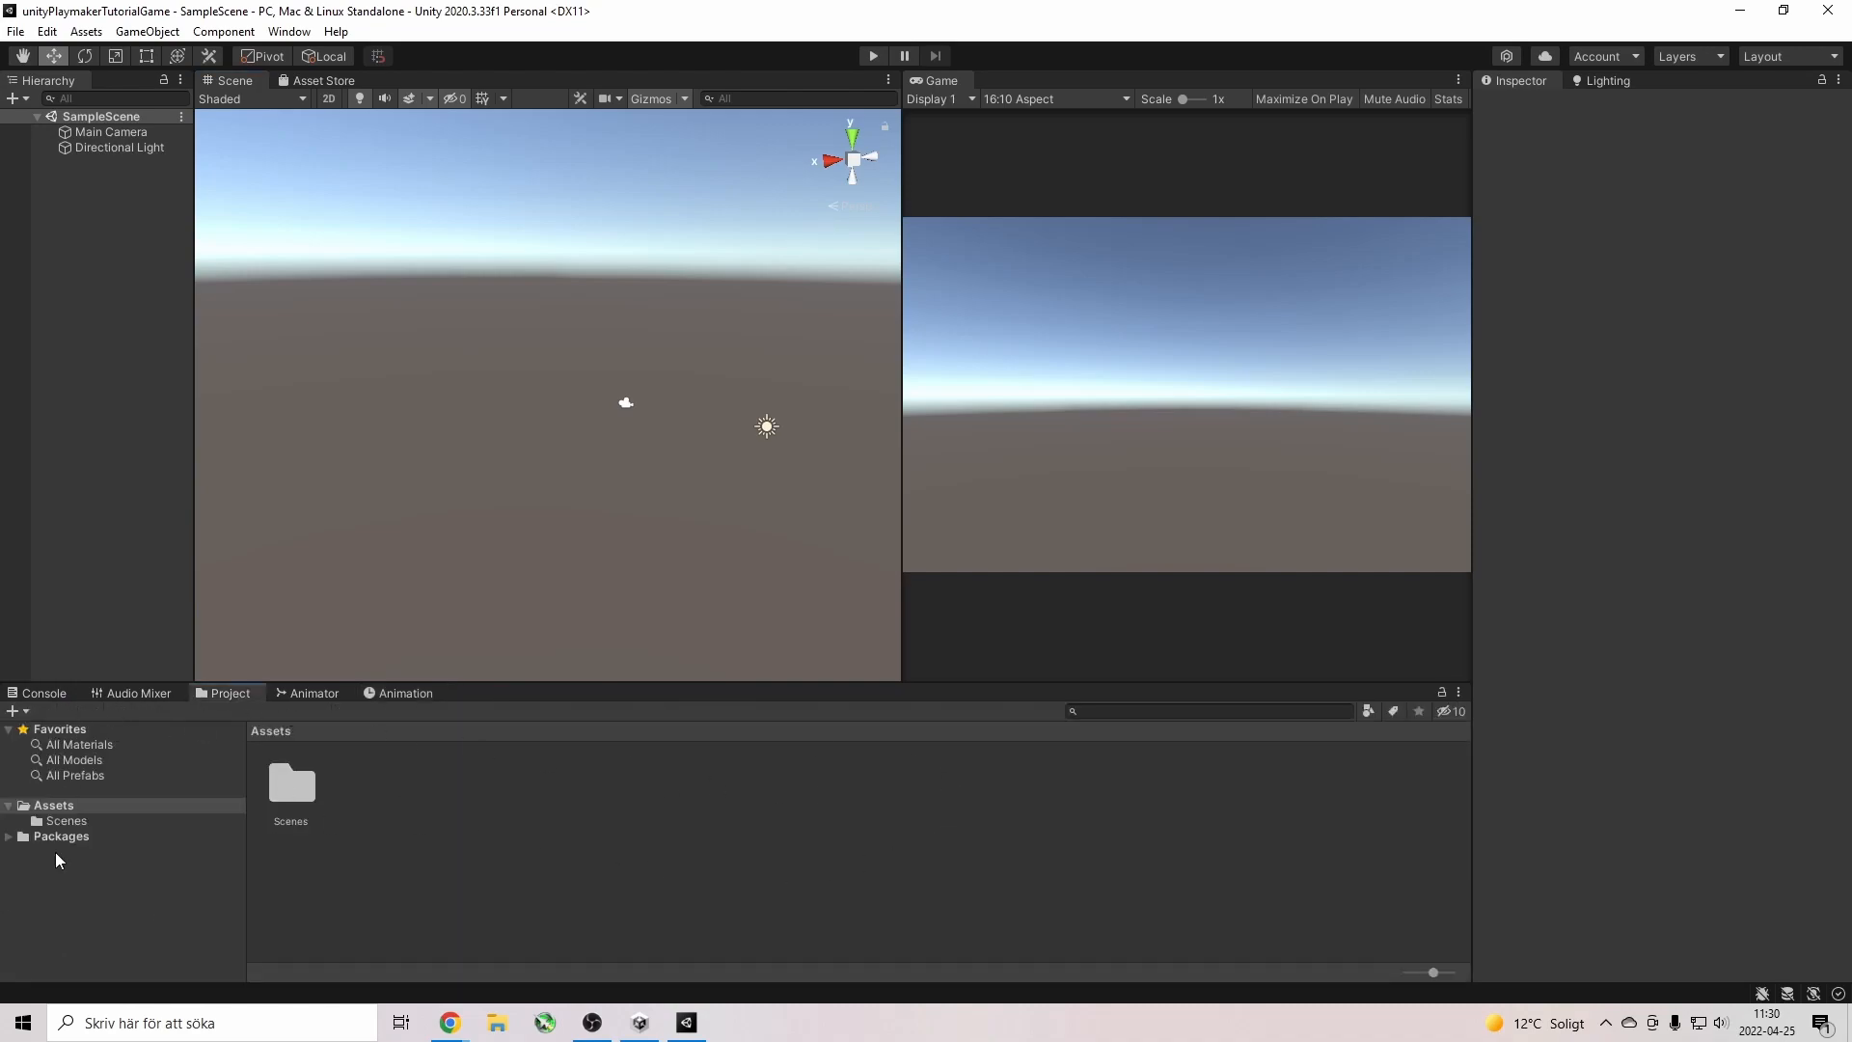
pyautogui.click(121, 693)
pyautogui.click(222, 692)
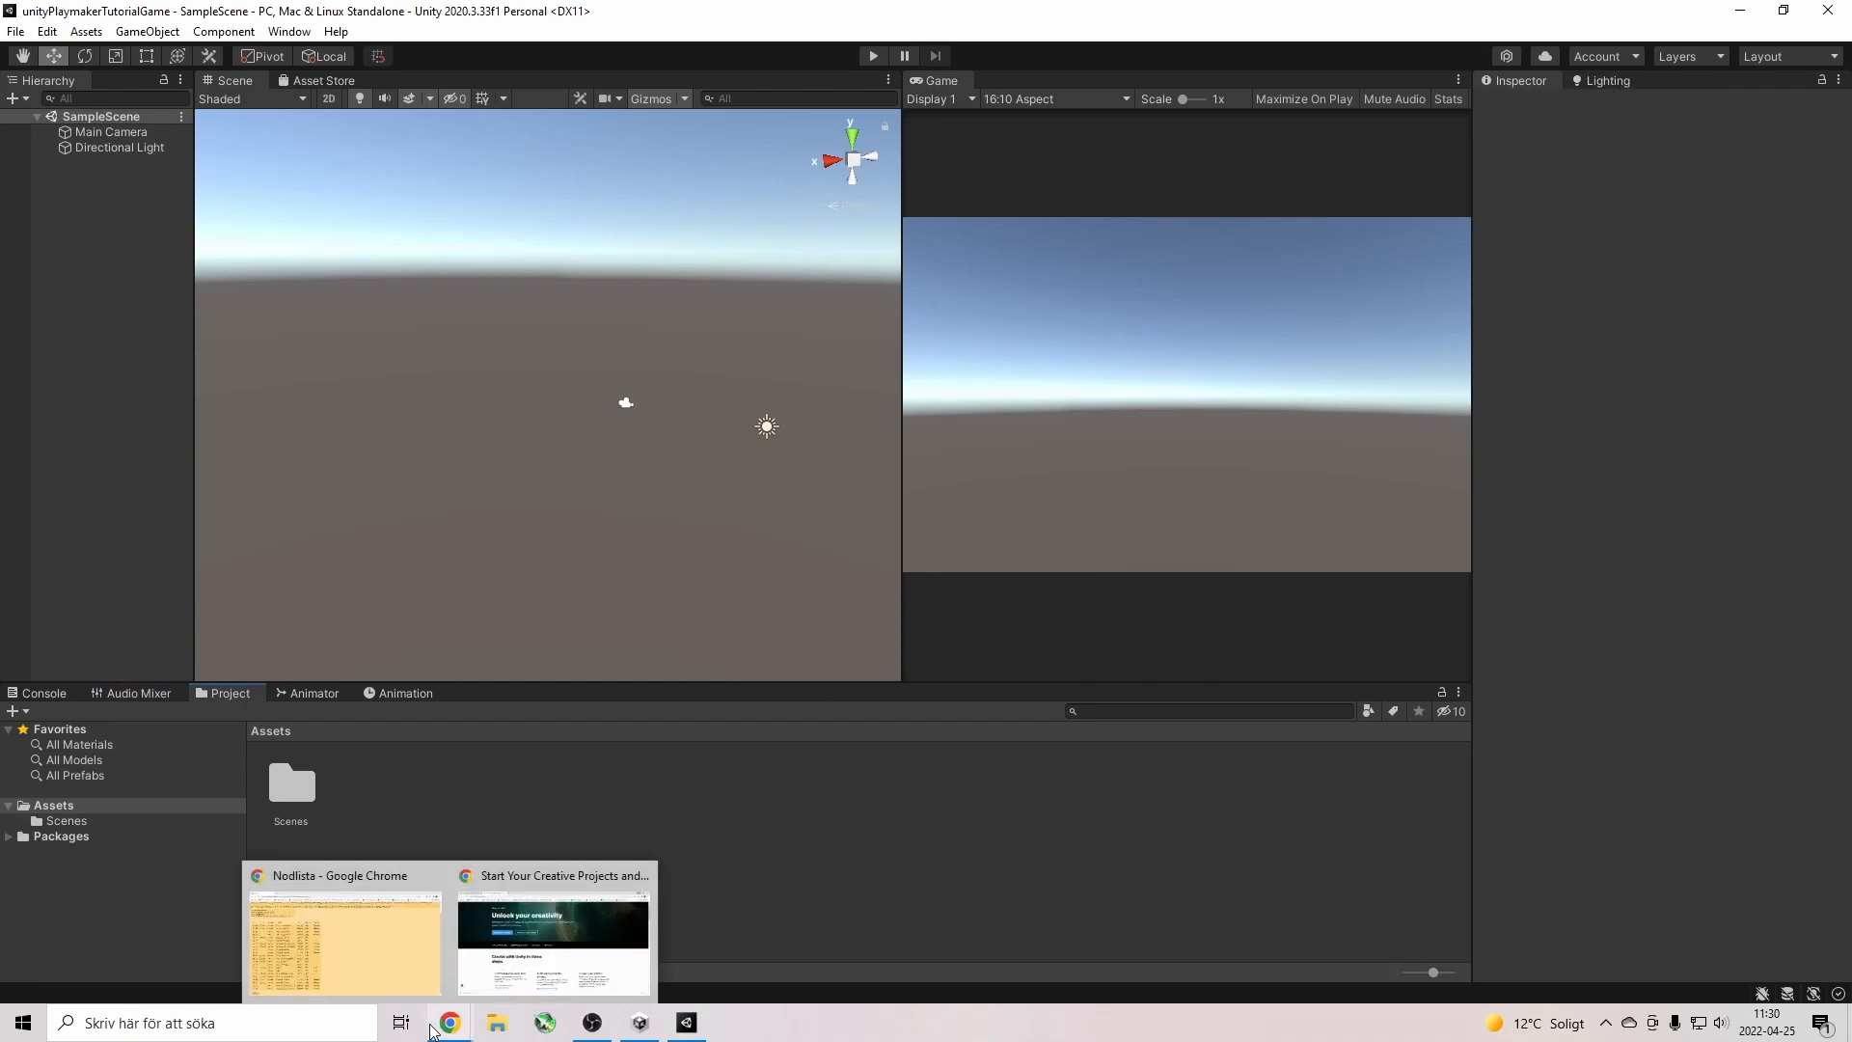
pyautogui.moveTo(222, 693); pyautogui.dragTo(1711, 331)
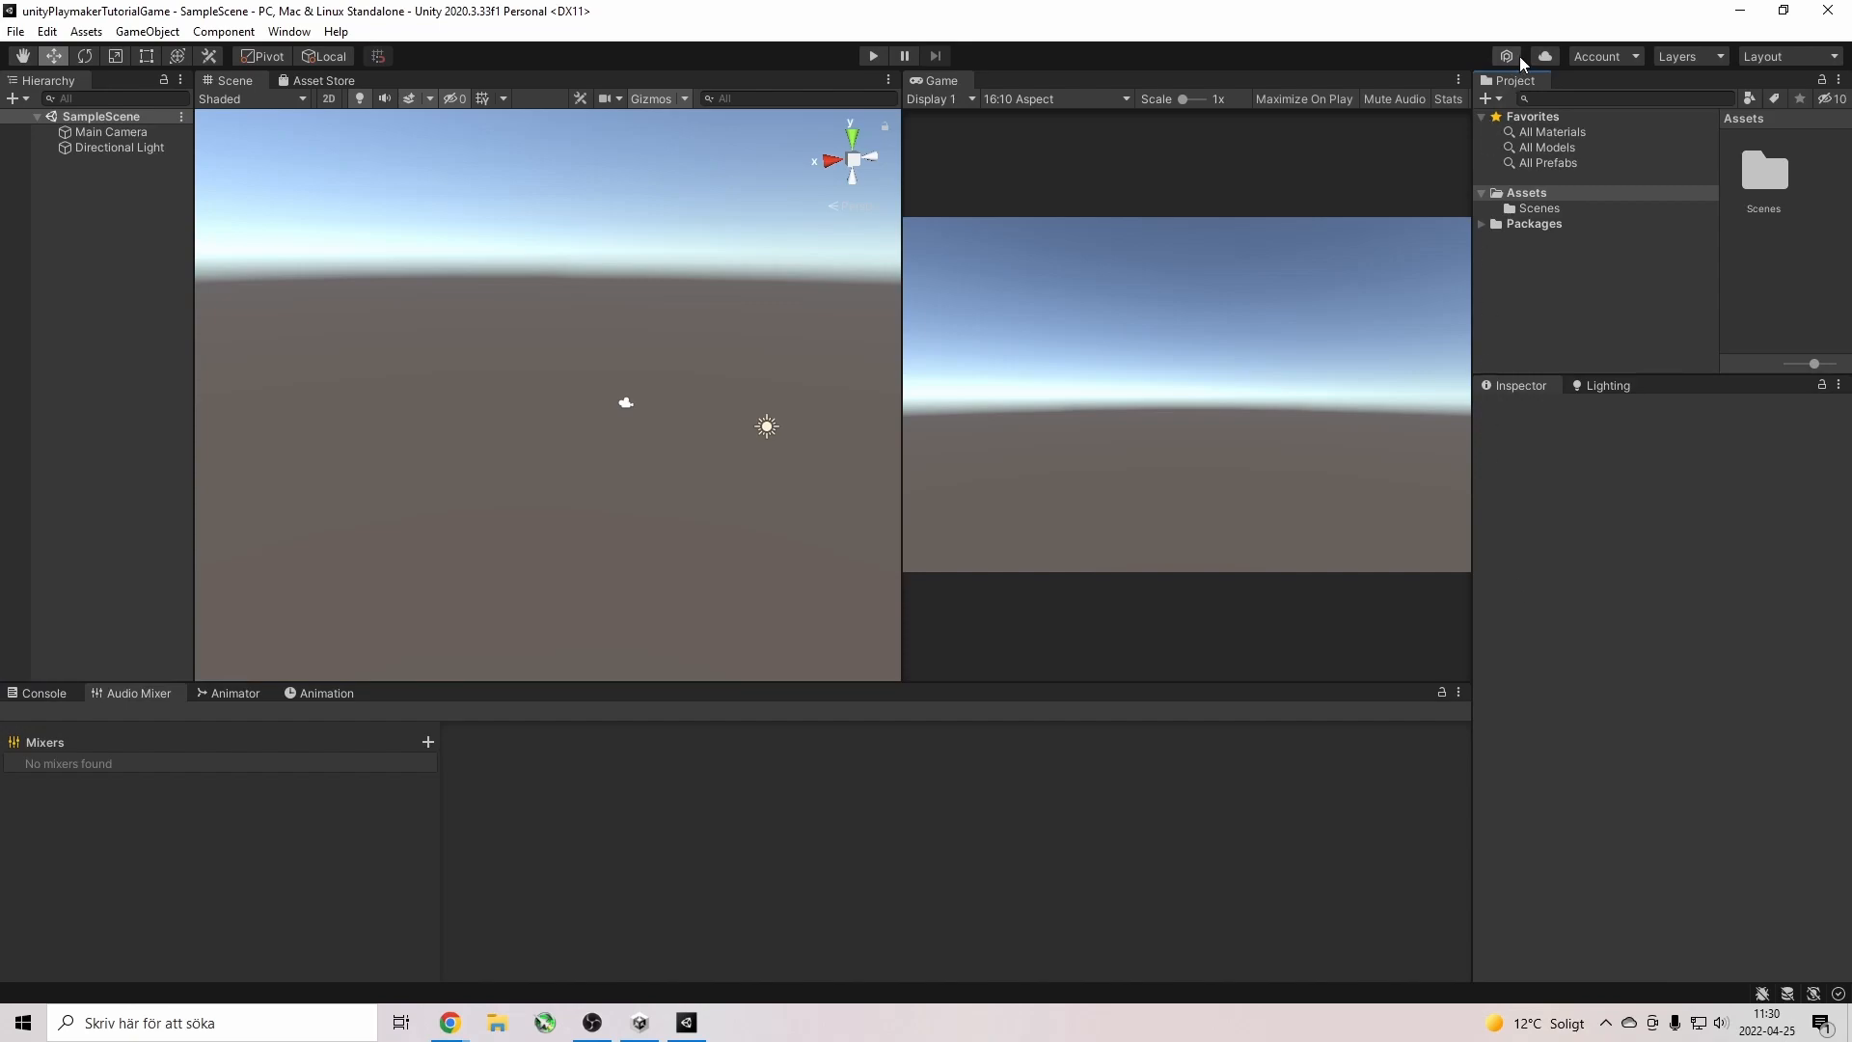
pyautogui.moveTo(1516, 81); pyautogui.dragTo(415, 695)
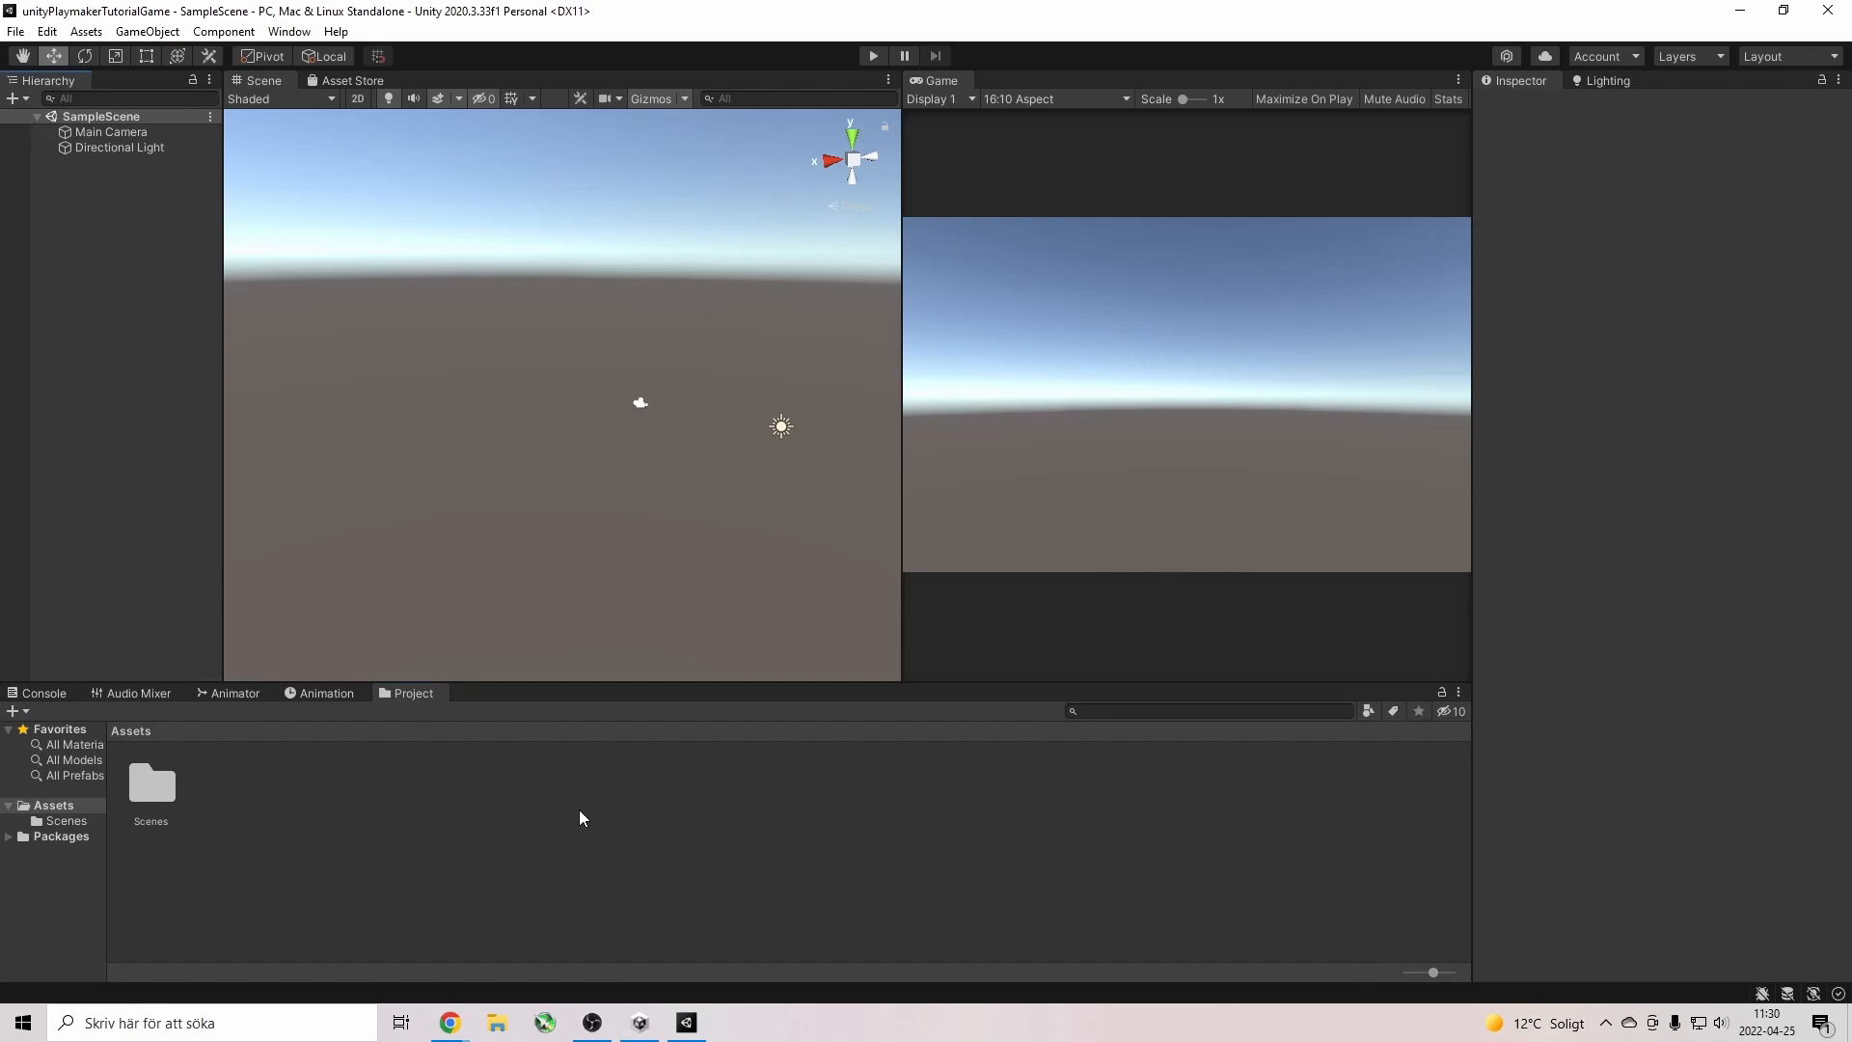
# Open the Scenes folder in the project assets and select the SampleScene asset.
pyautogui.doubleClick(157, 786)
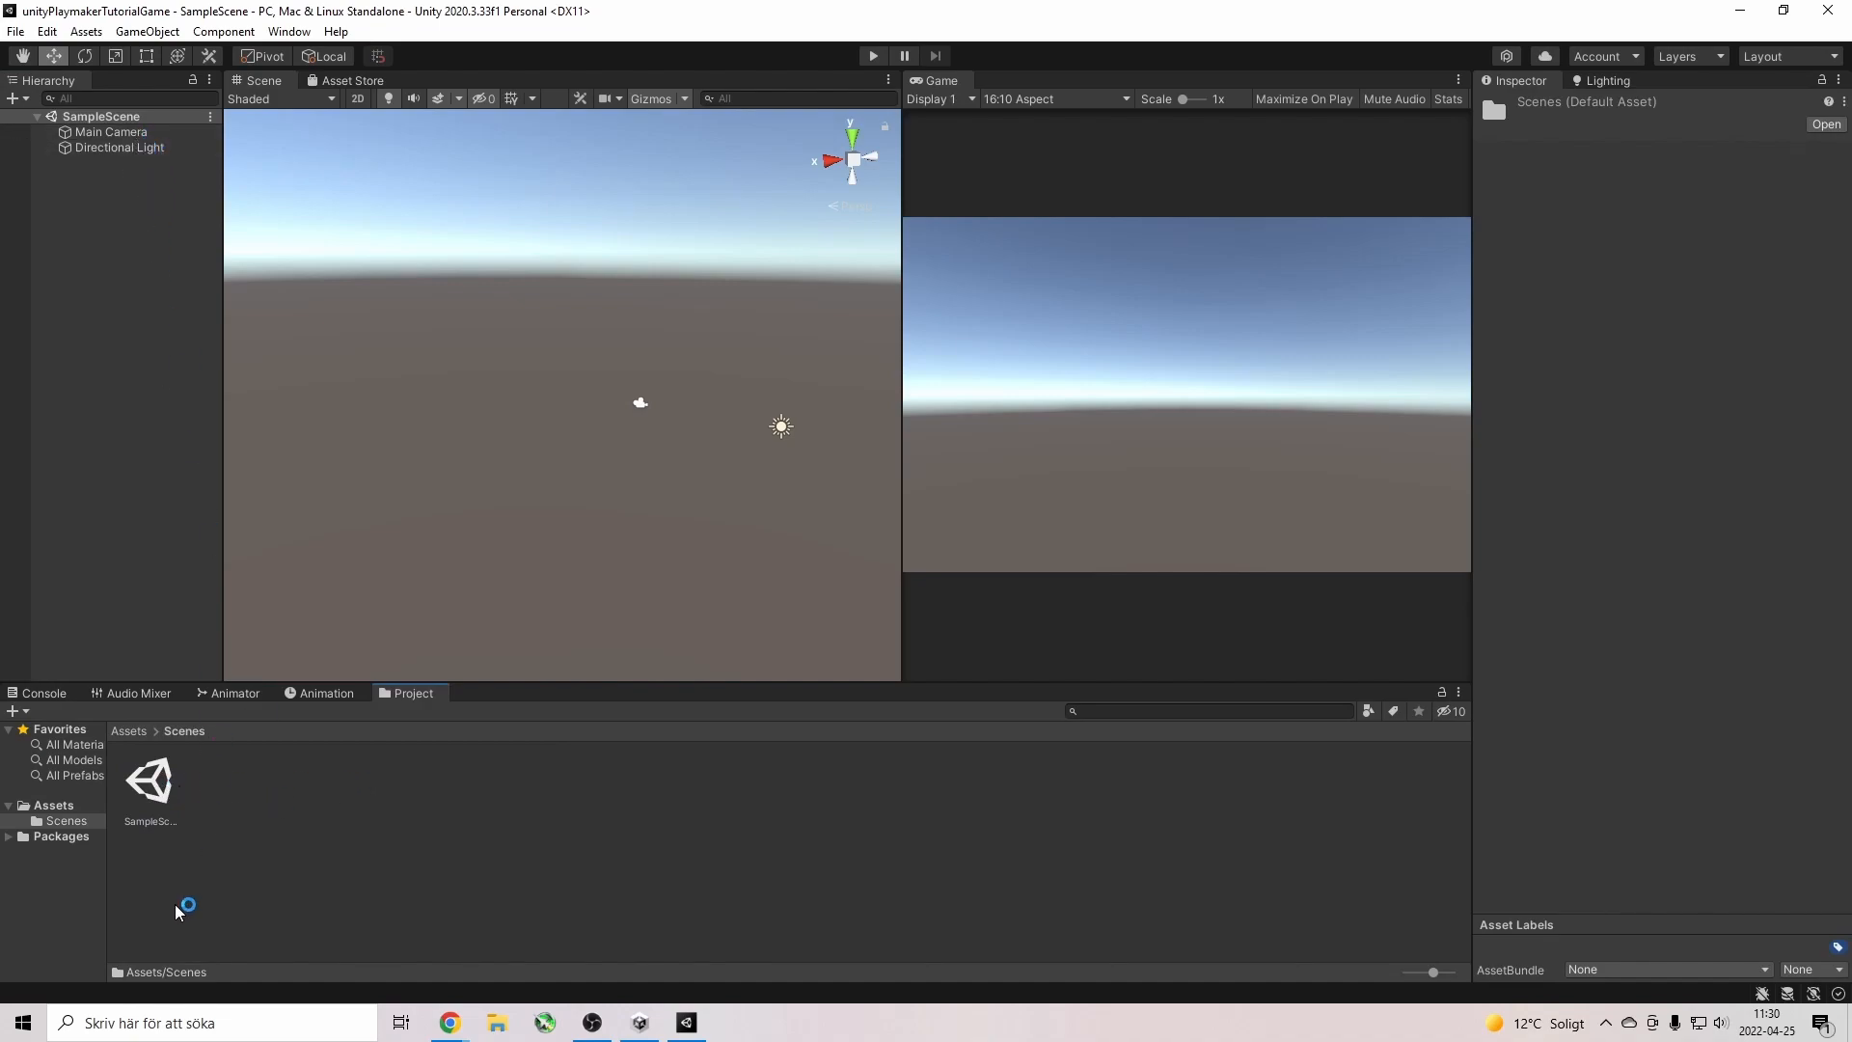
pyautogui.click(162, 793)
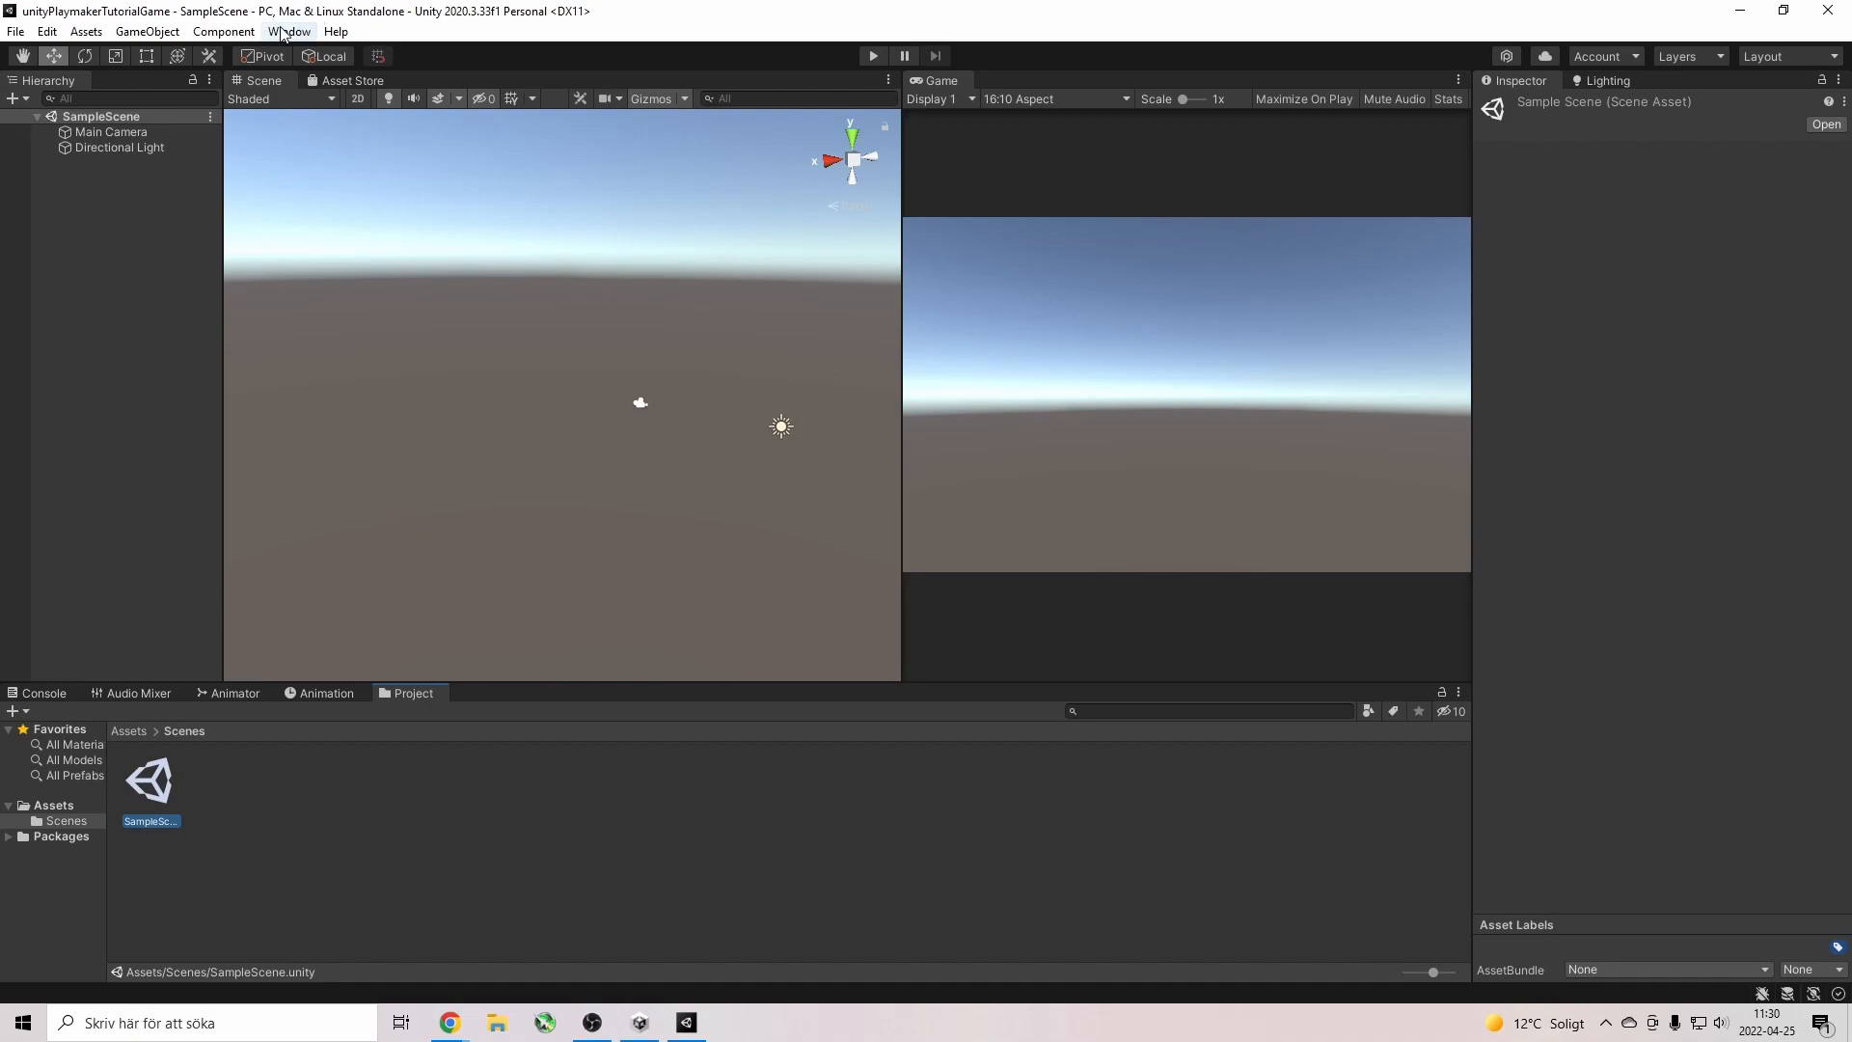
# Open the Unity Asset Store website in the browser from the Unity editor.
pyautogui.click(222, 33)
pyautogui.moveTo(308, 36)
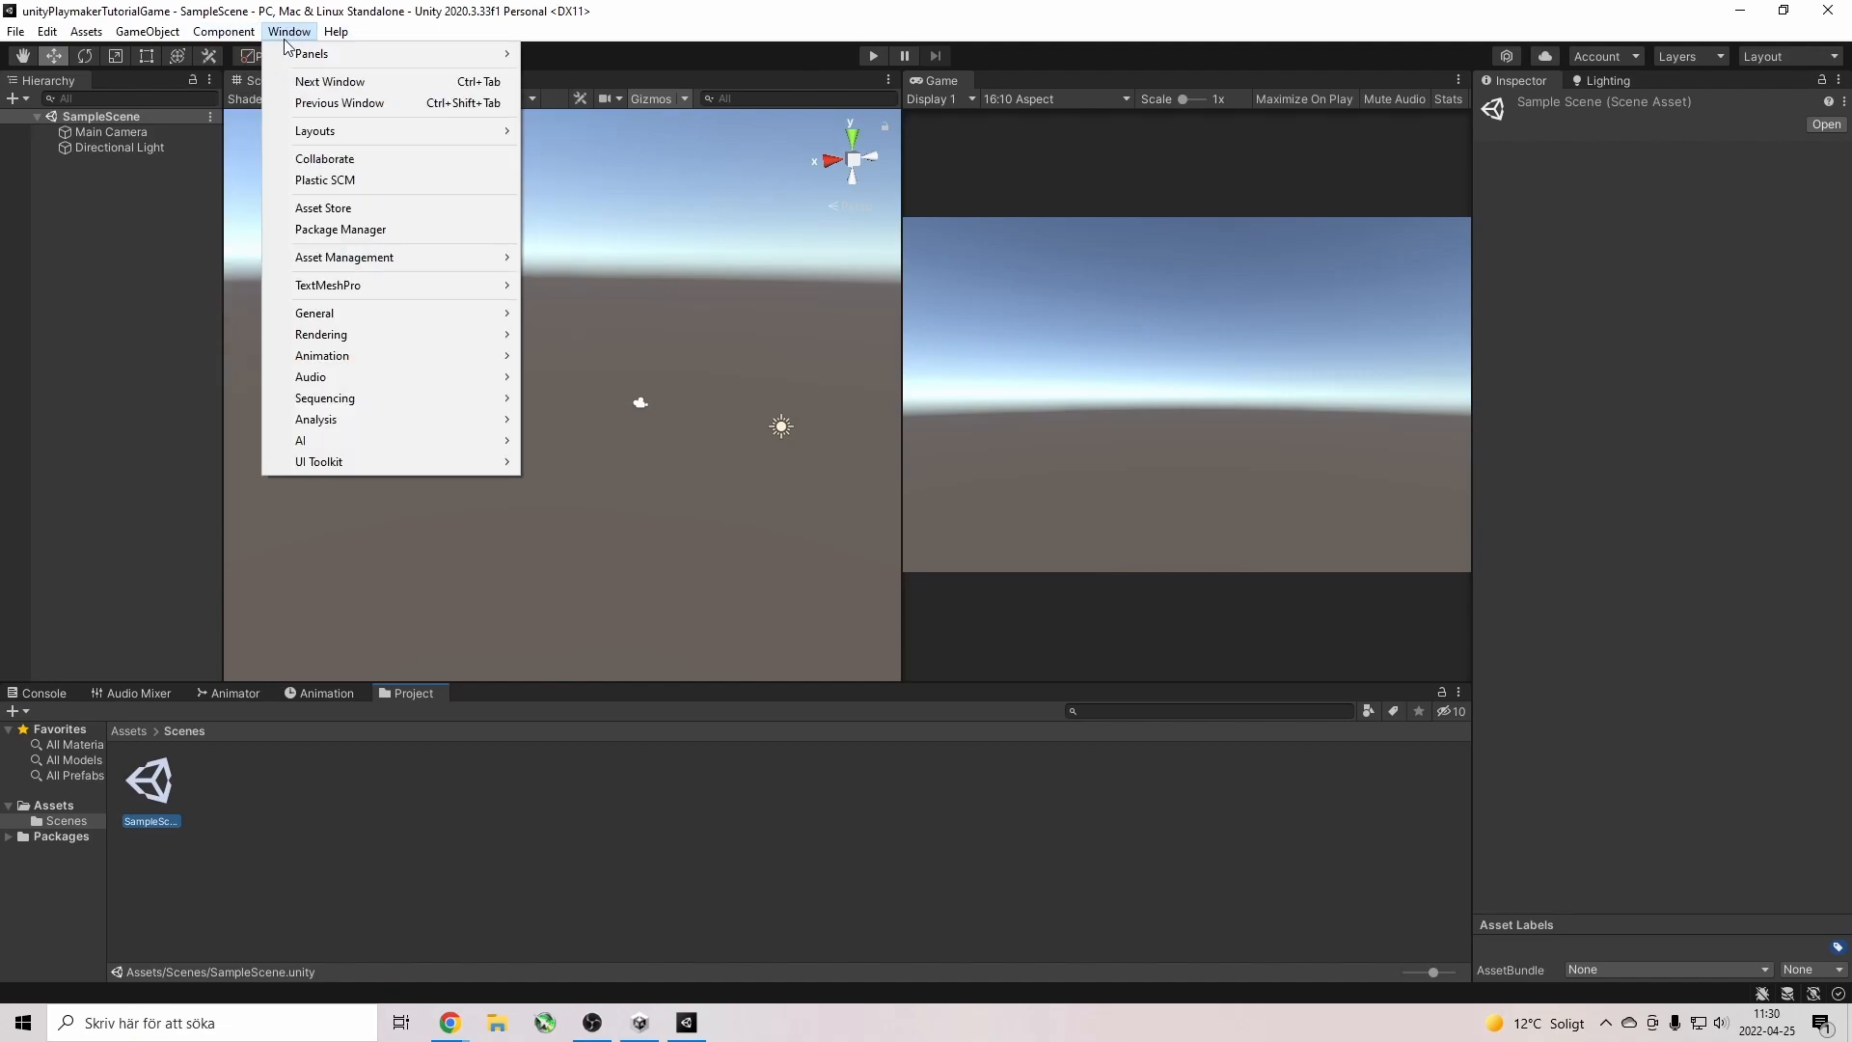
pyautogui.click(386, 212)
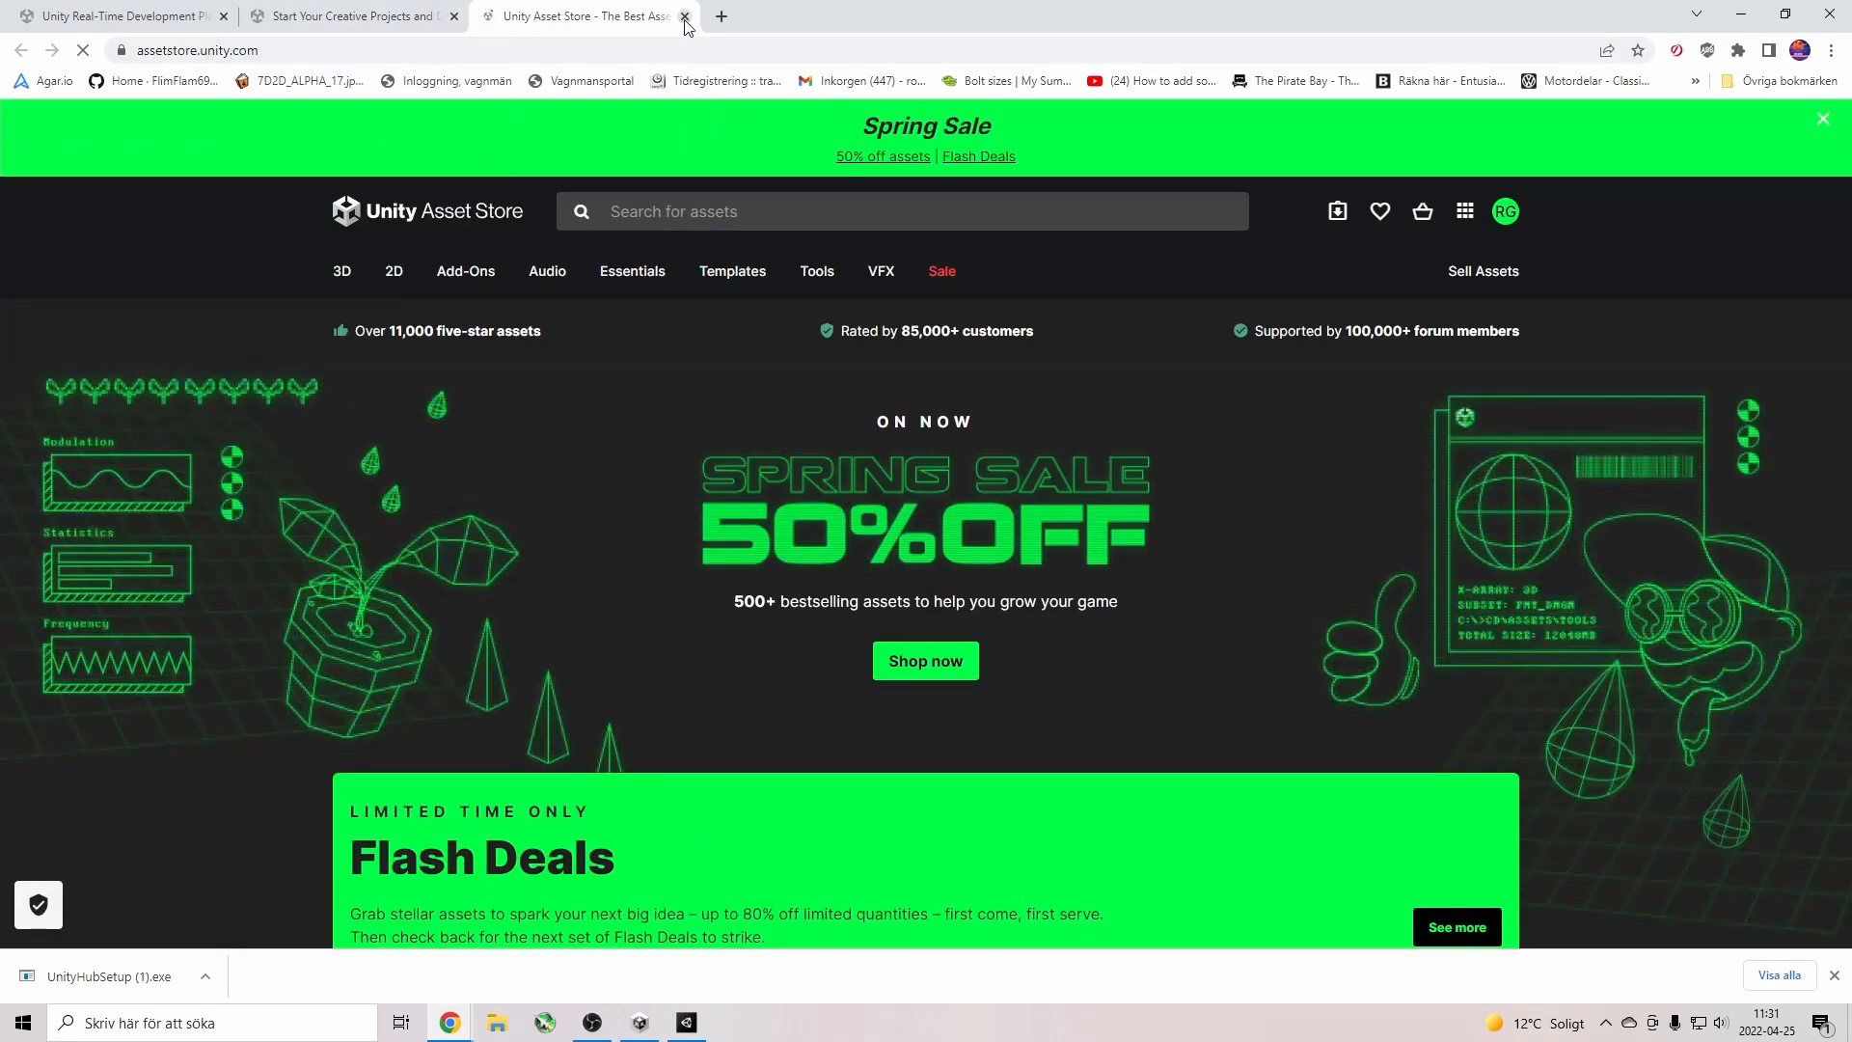
pyautogui.click(430, 17)
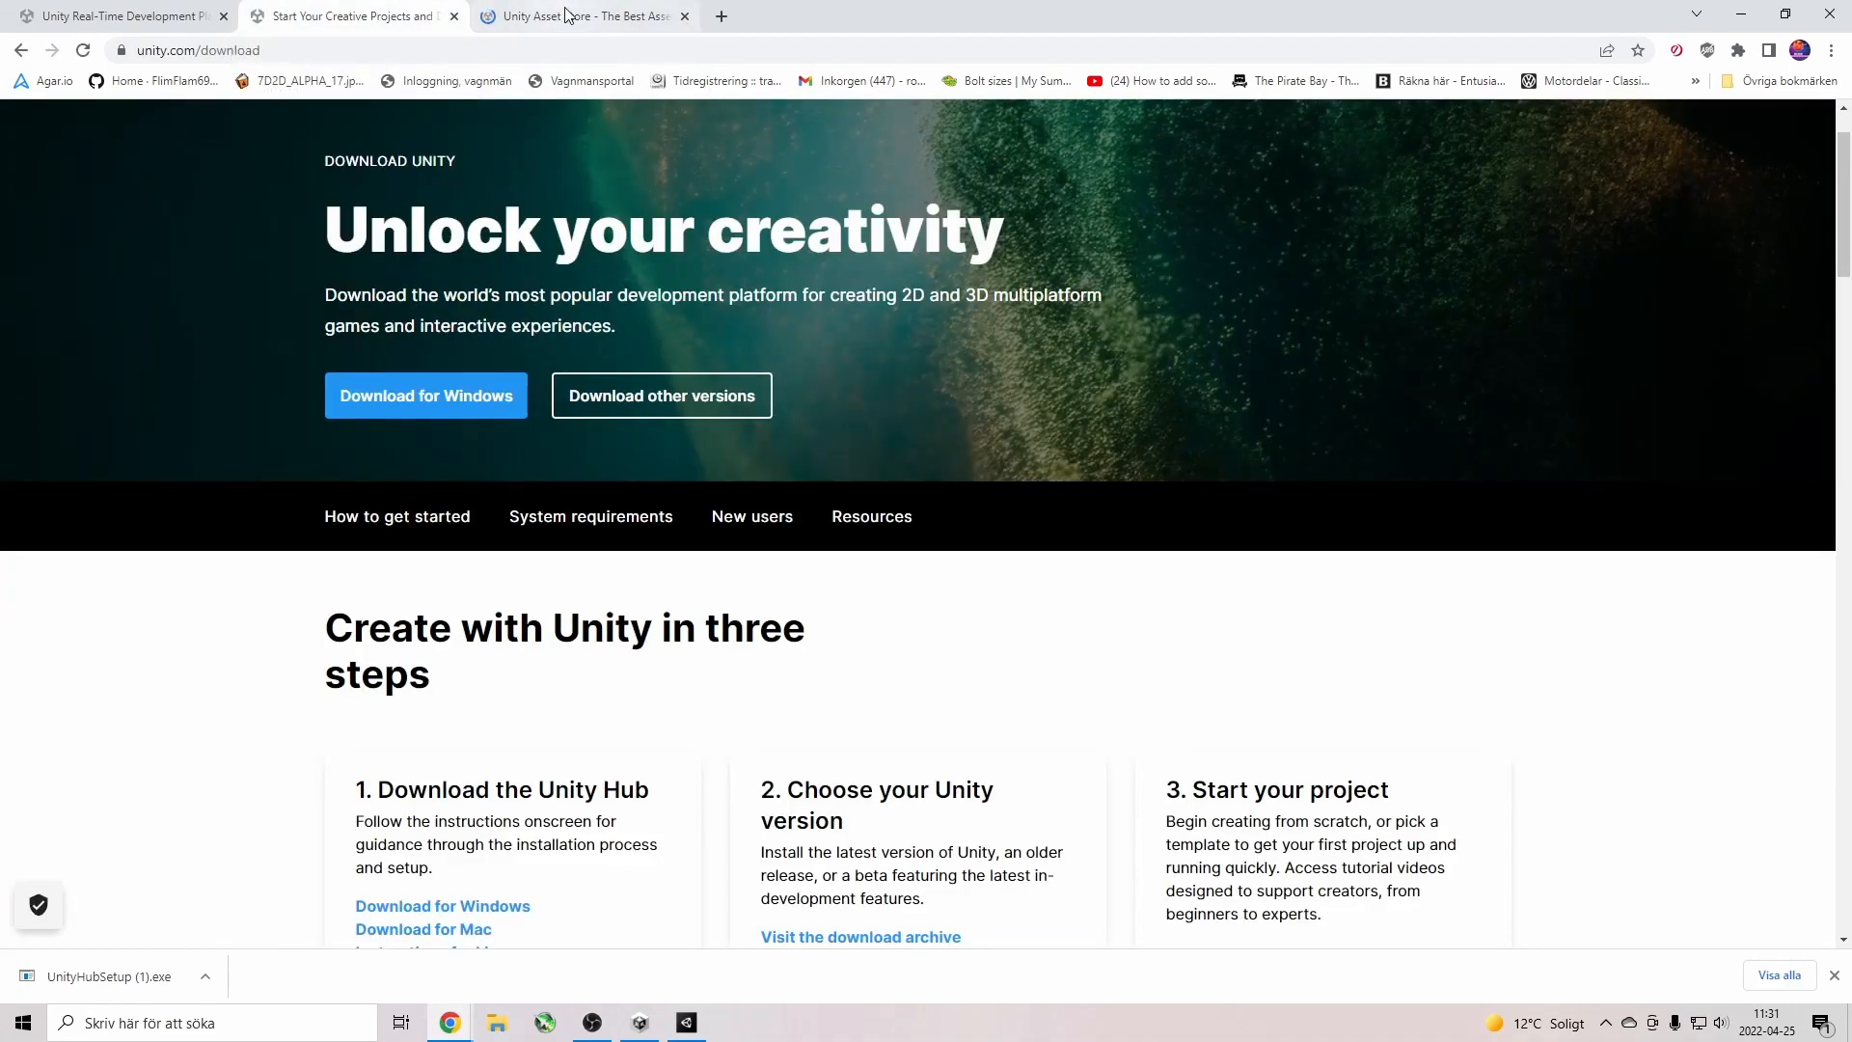
pyautogui.click(567, 15)
# Search the Asset Store for playmaker and open the product page of Playmaker by Hutong Games LLC.
pyautogui.click(707, 212)
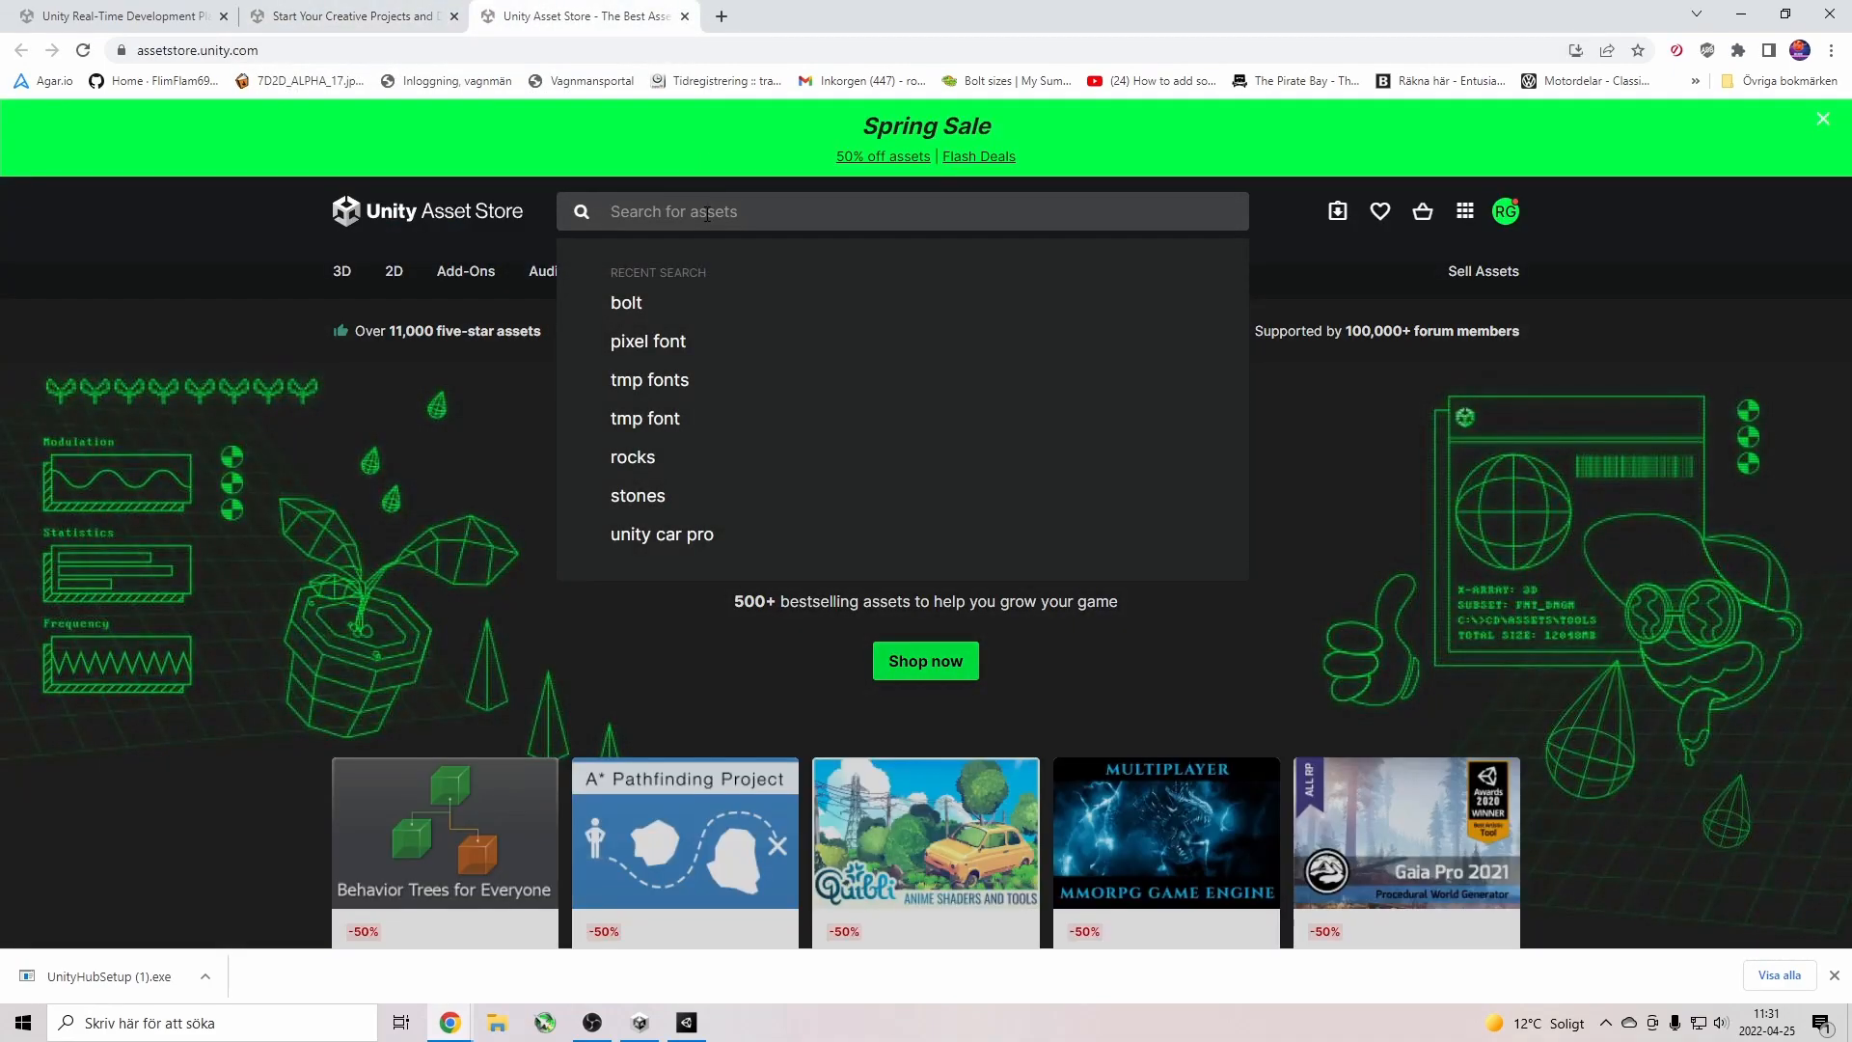
pyautogui.write('playmaker')
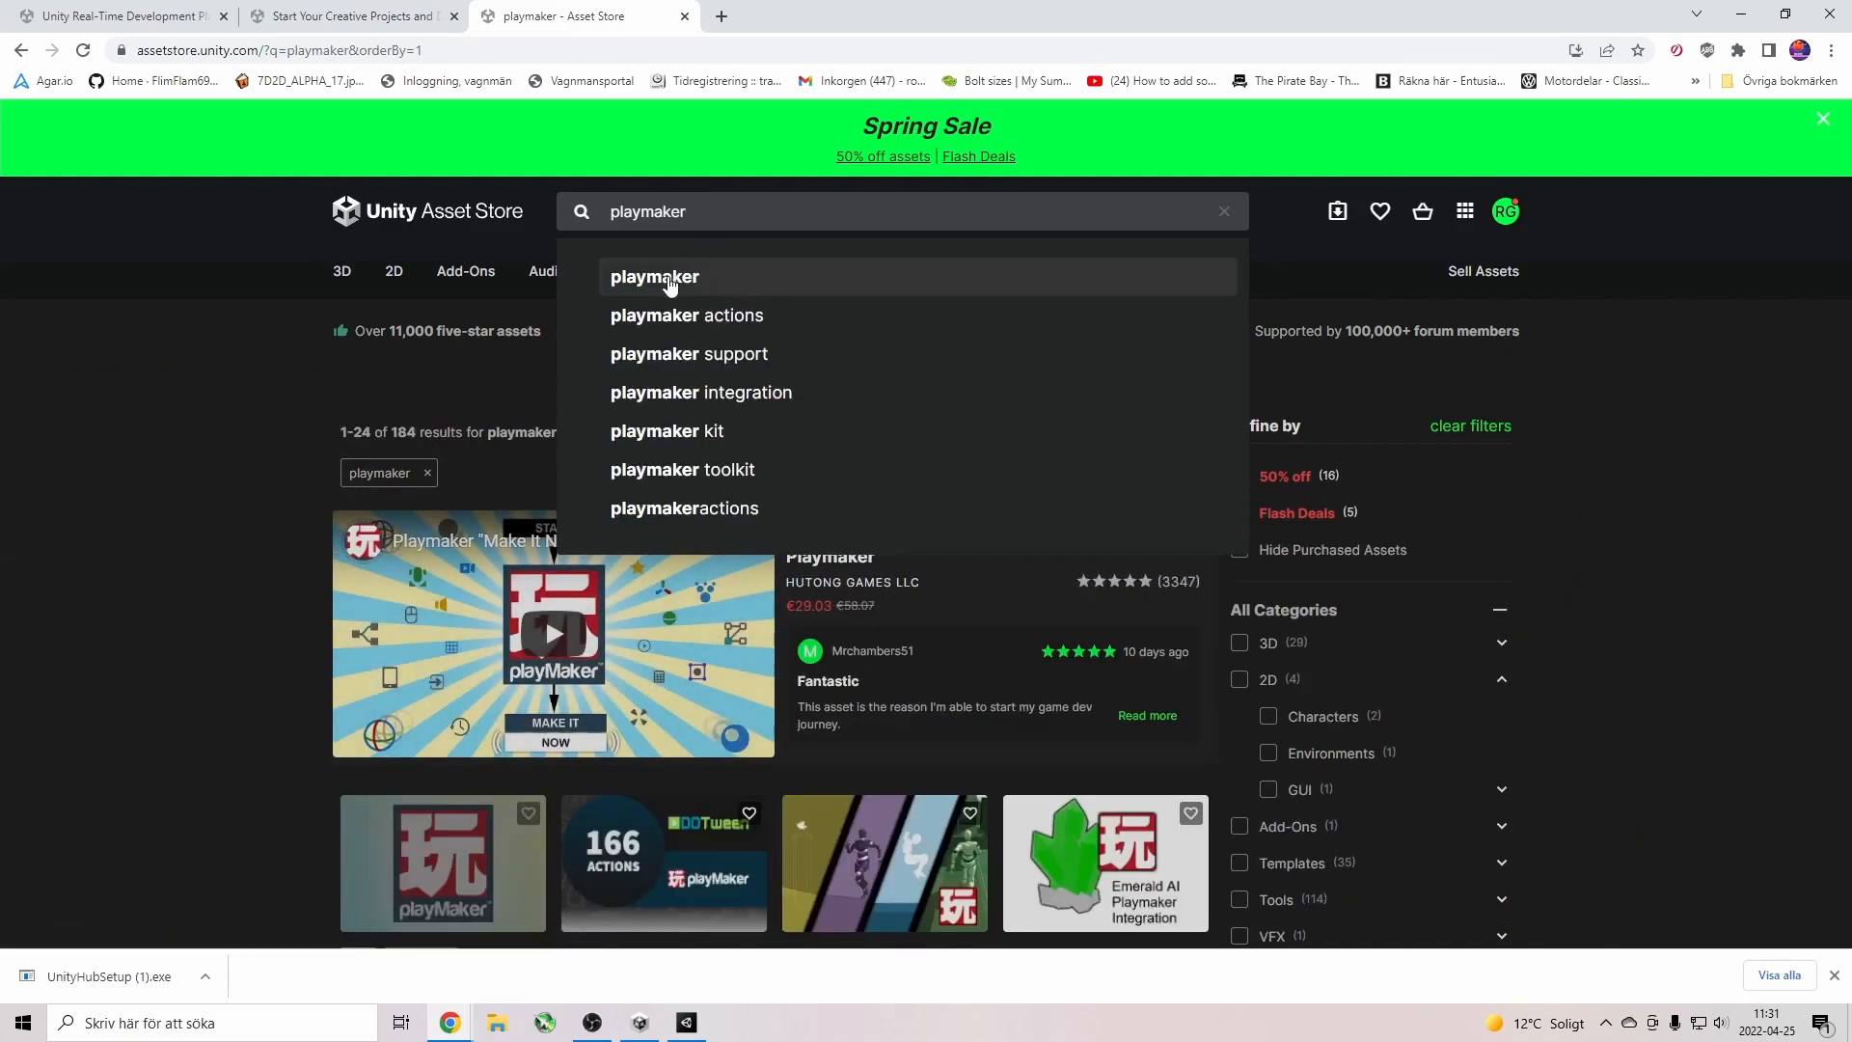
pyautogui.click(670, 279)
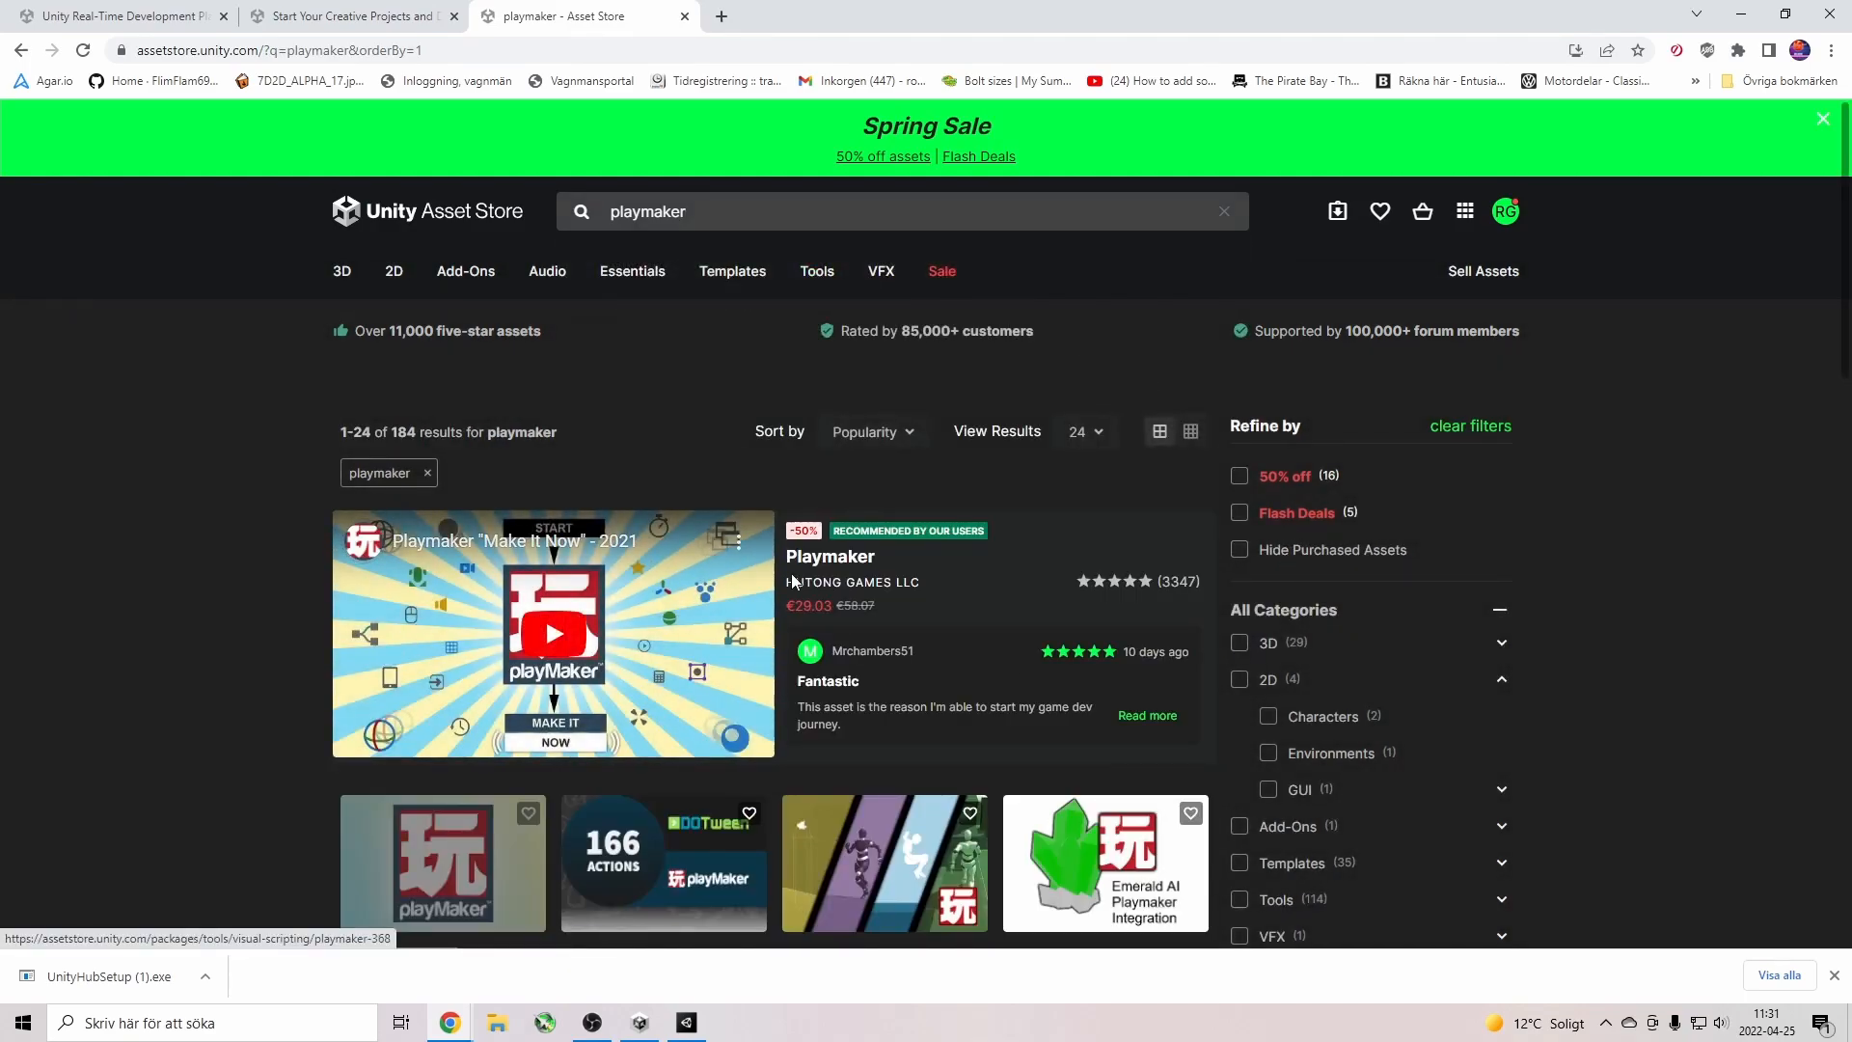
pyautogui.scroll(-3, 800, 323)
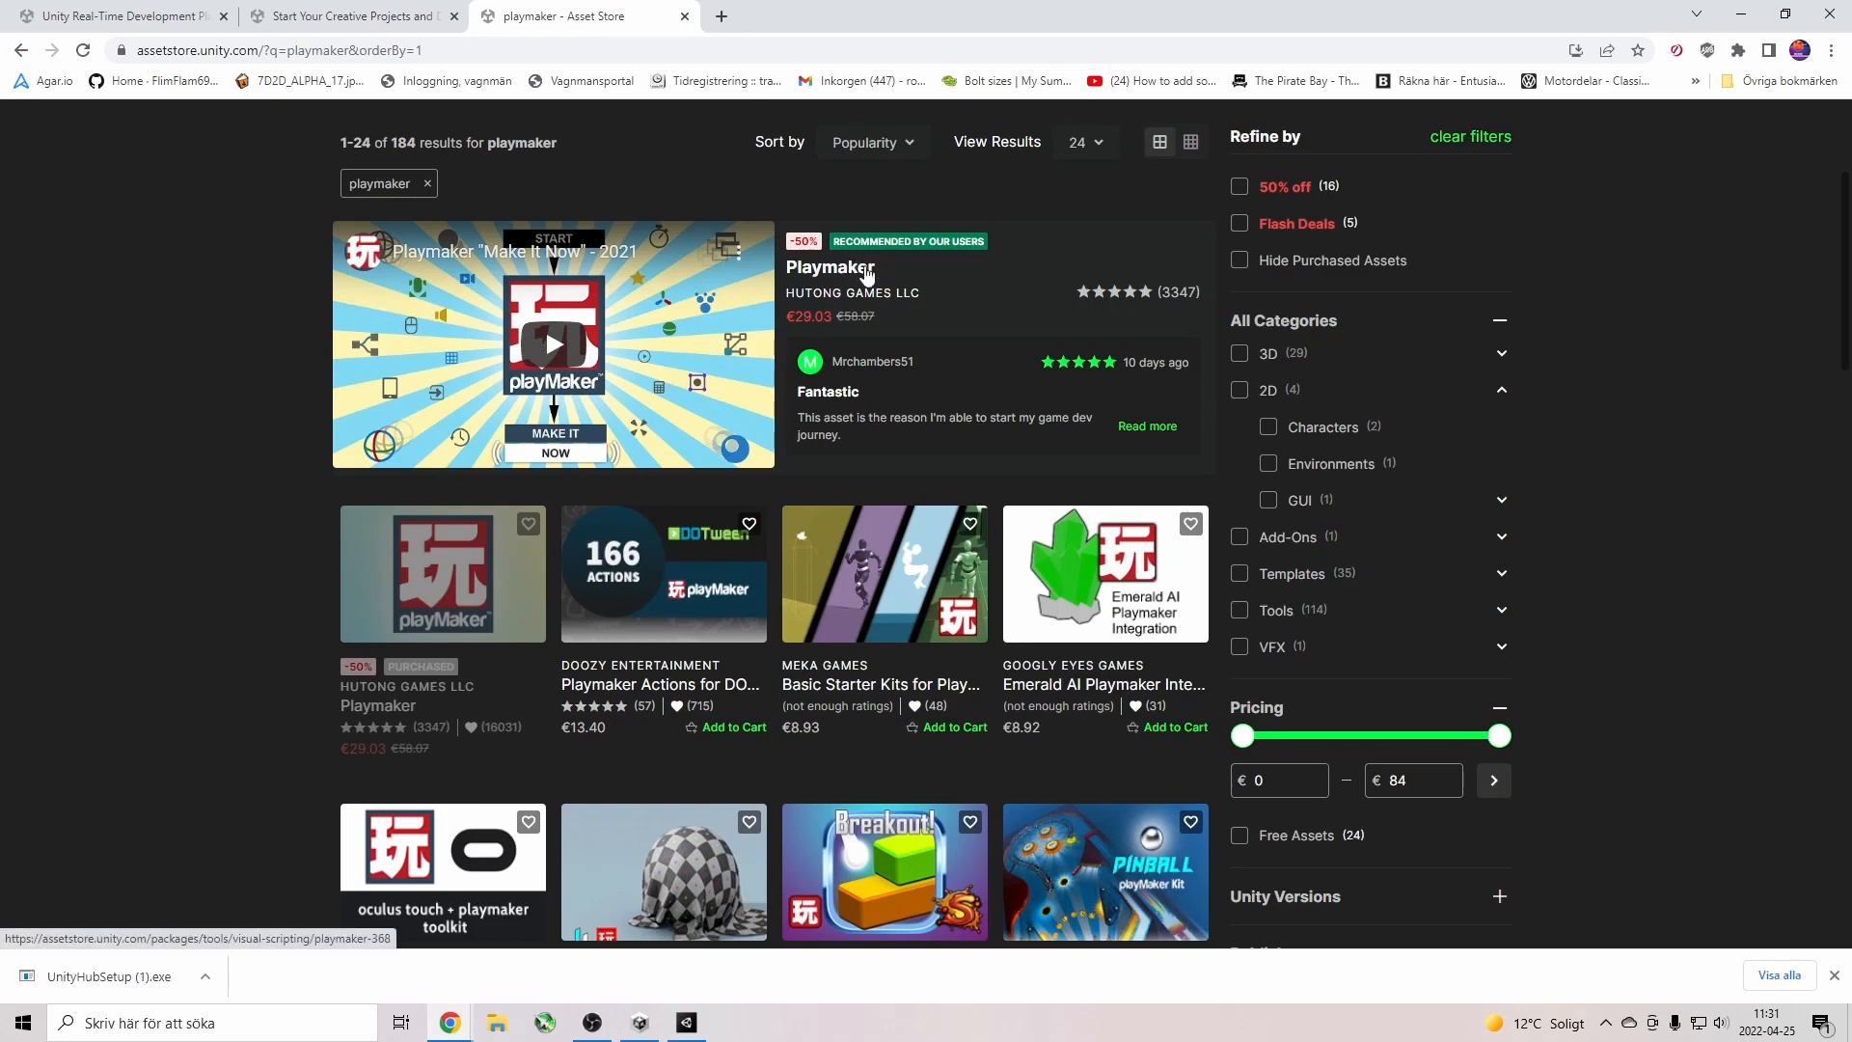
pyautogui.click(835, 306)
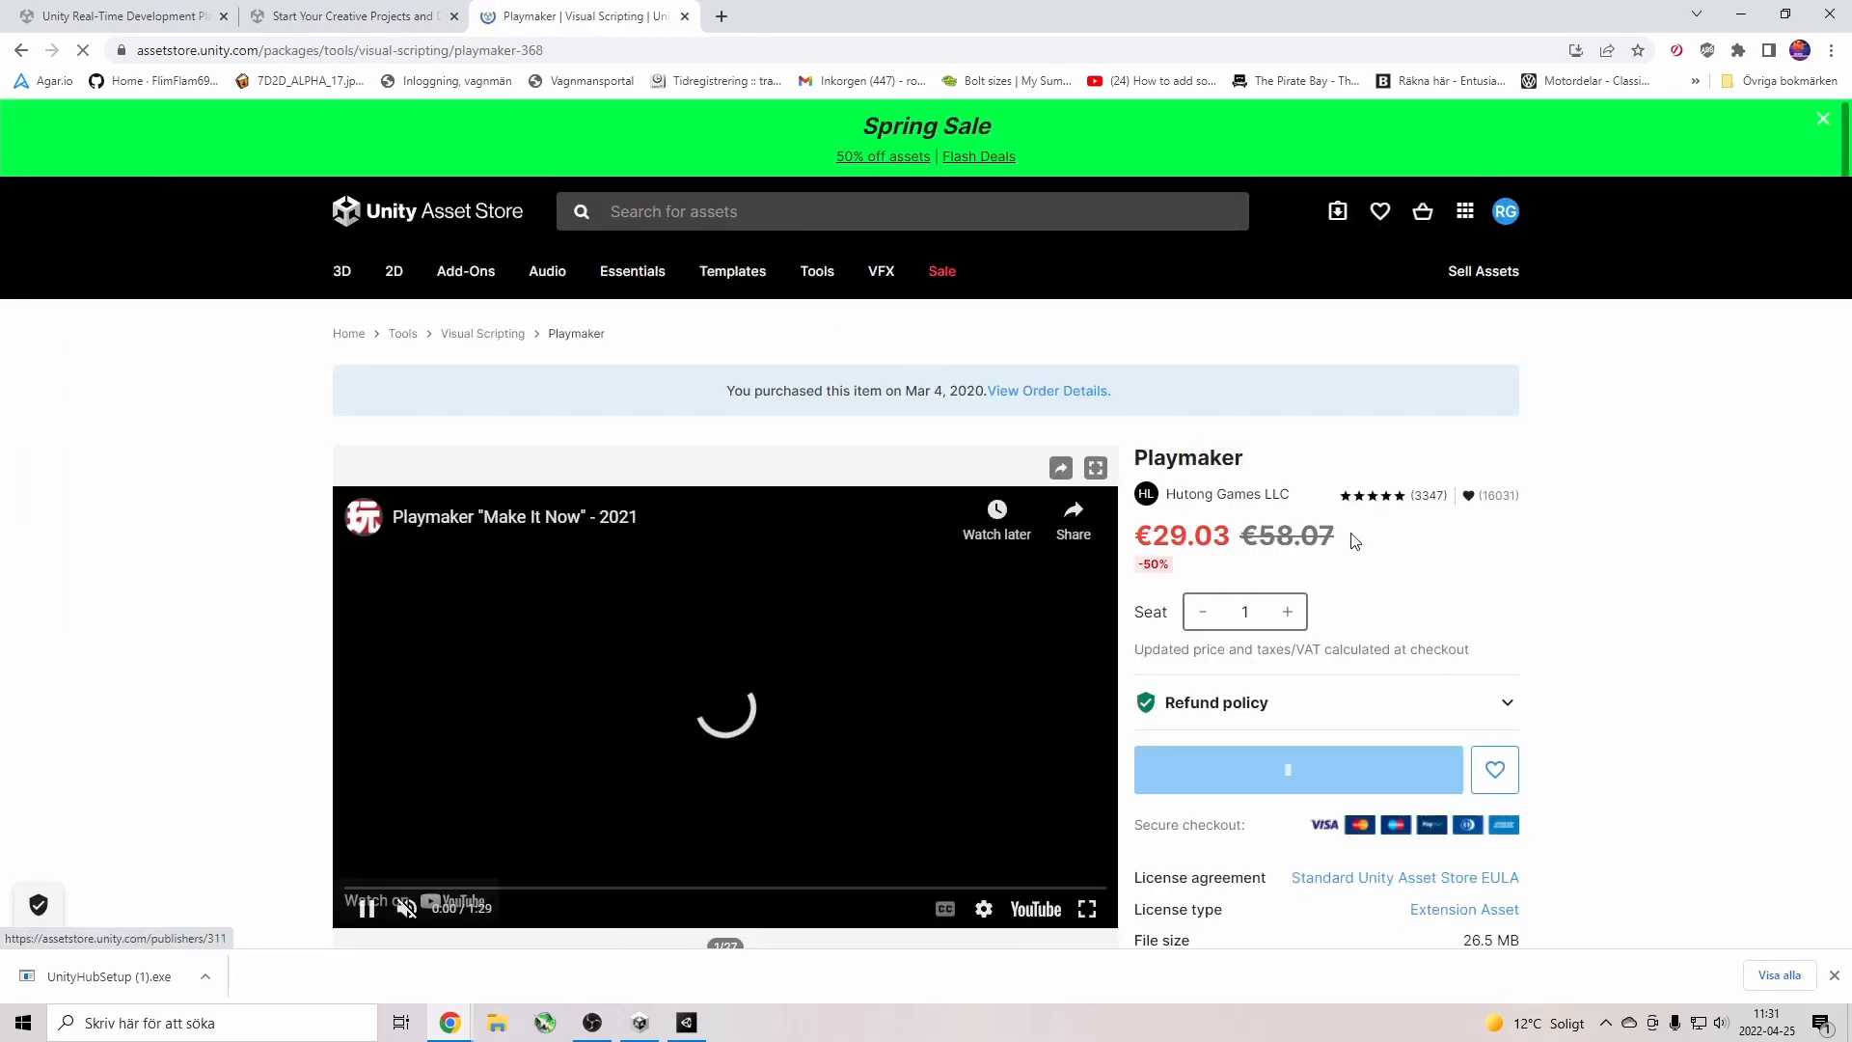
# Open Playmaker in the Unity Editor from its Asset Store page and move the Package Manager window toward the middle of the editor.
pyautogui.scroll(-4, 1421, 572)
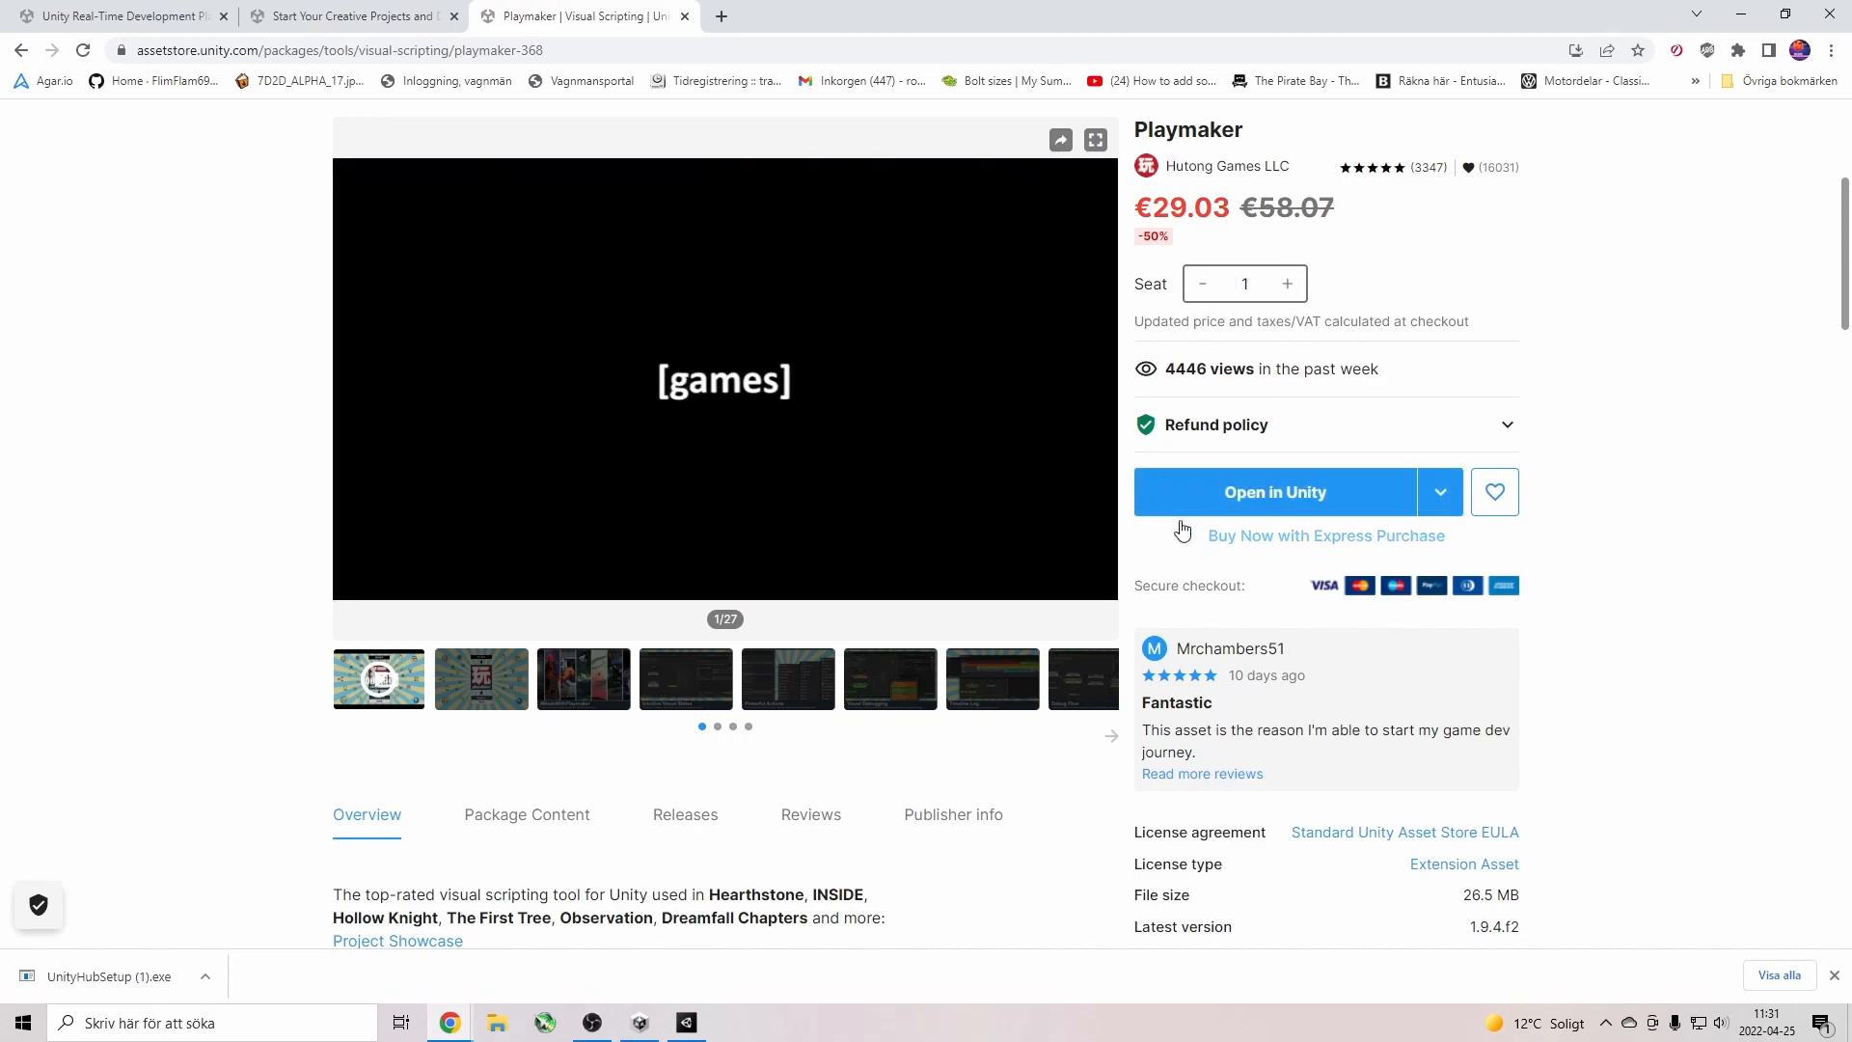
pyautogui.click(1293, 494)
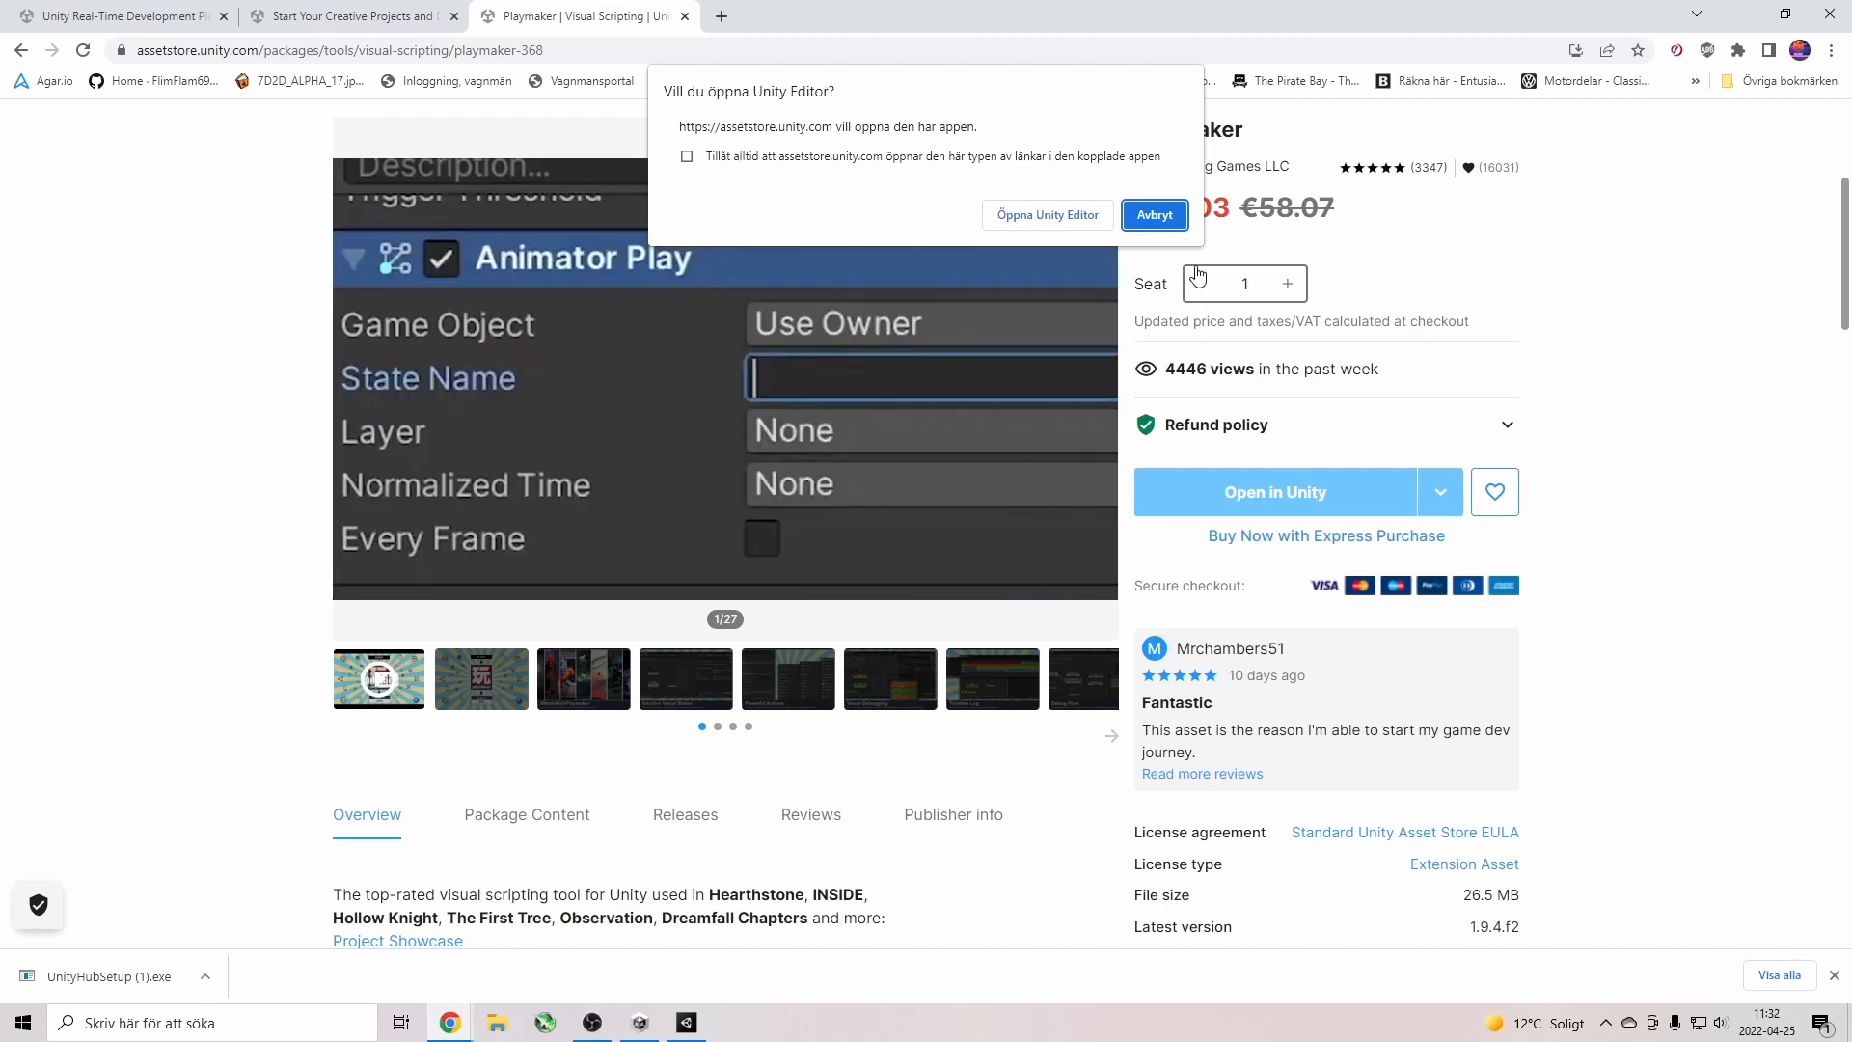
pyautogui.click(1041, 216)
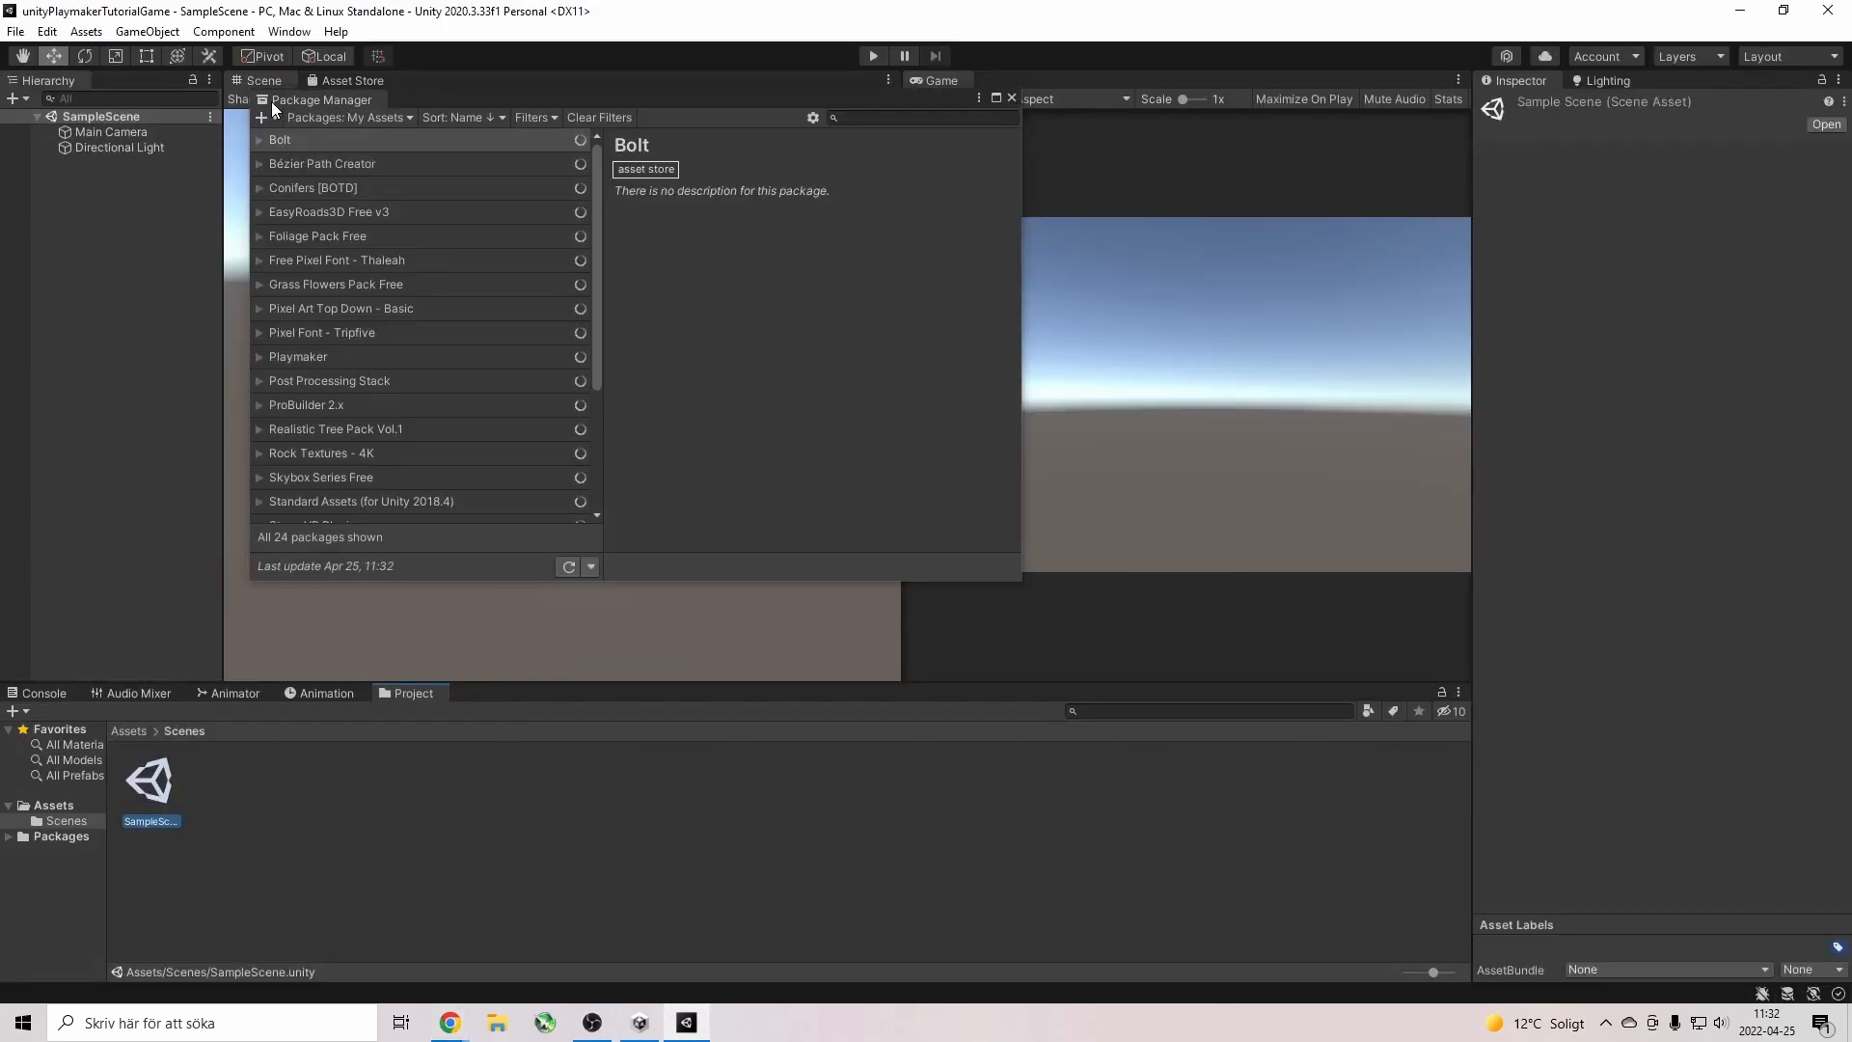
pyautogui.moveTo(340, 104)
pyautogui.mouseDown()
pyautogui.moveTo(640, 171)
pyautogui.moveTo(350, 122)
pyautogui.mouseUp()
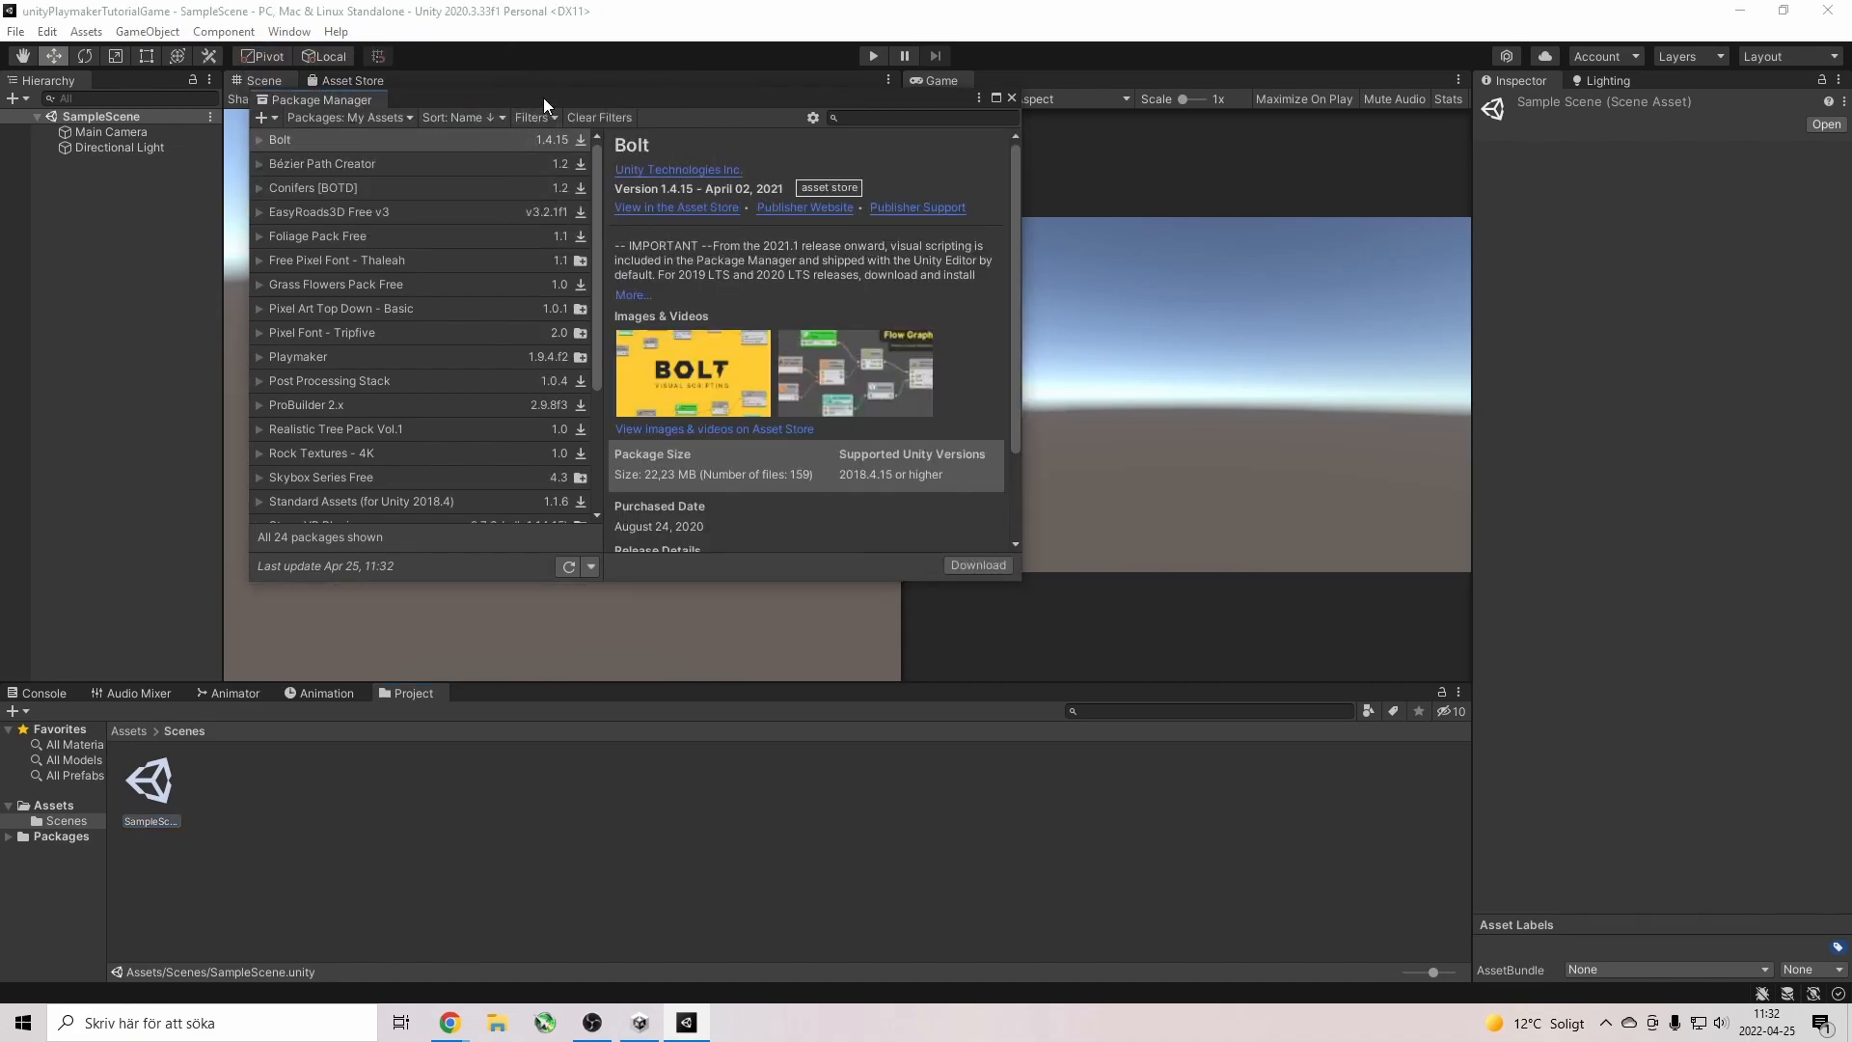
pyautogui.moveTo(542, 96); pyautogui.dragTo(872, 185)
# Browse the My Assets package list and compare the package details of Playmaker and Bolt.
pyautogui.scroll(-5, 814, 476)
pyautogui.scroll(5, 814, 477)
pyautogui.scroll(-5, 814, 476)
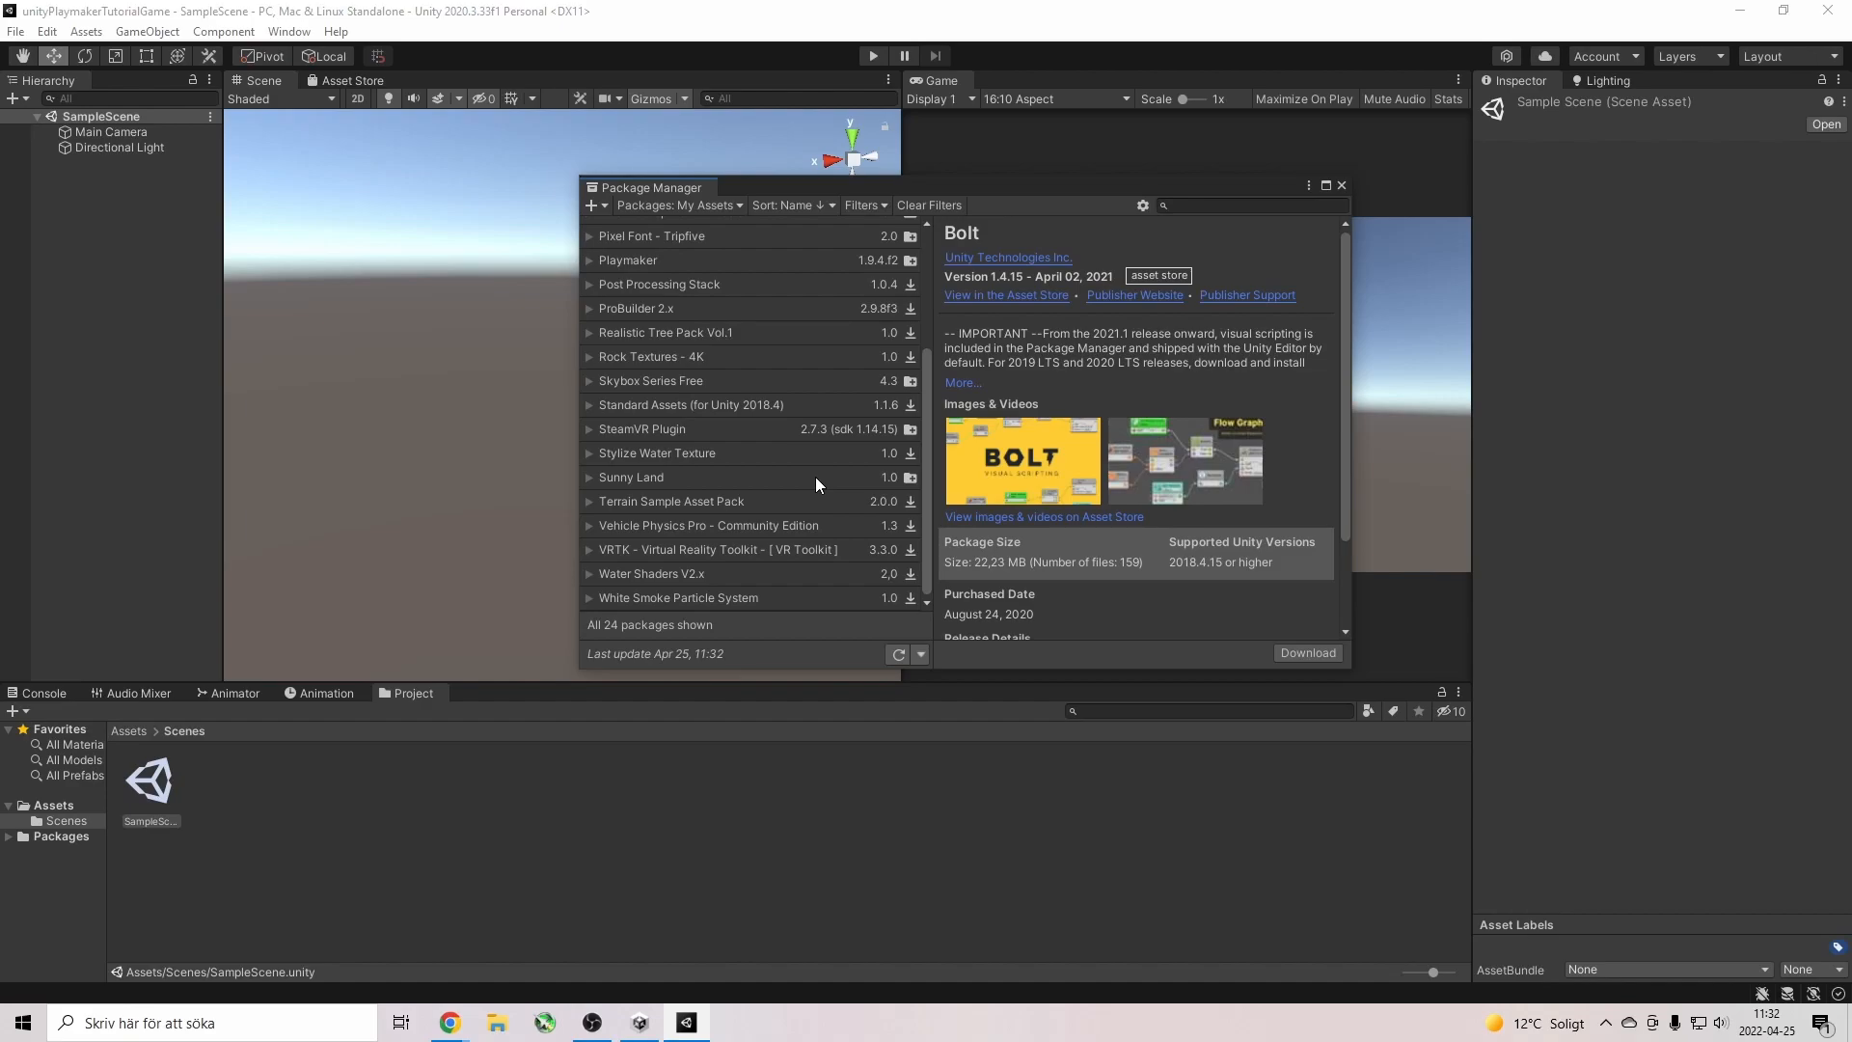
pyautogui.scroll(5, 816, 479)
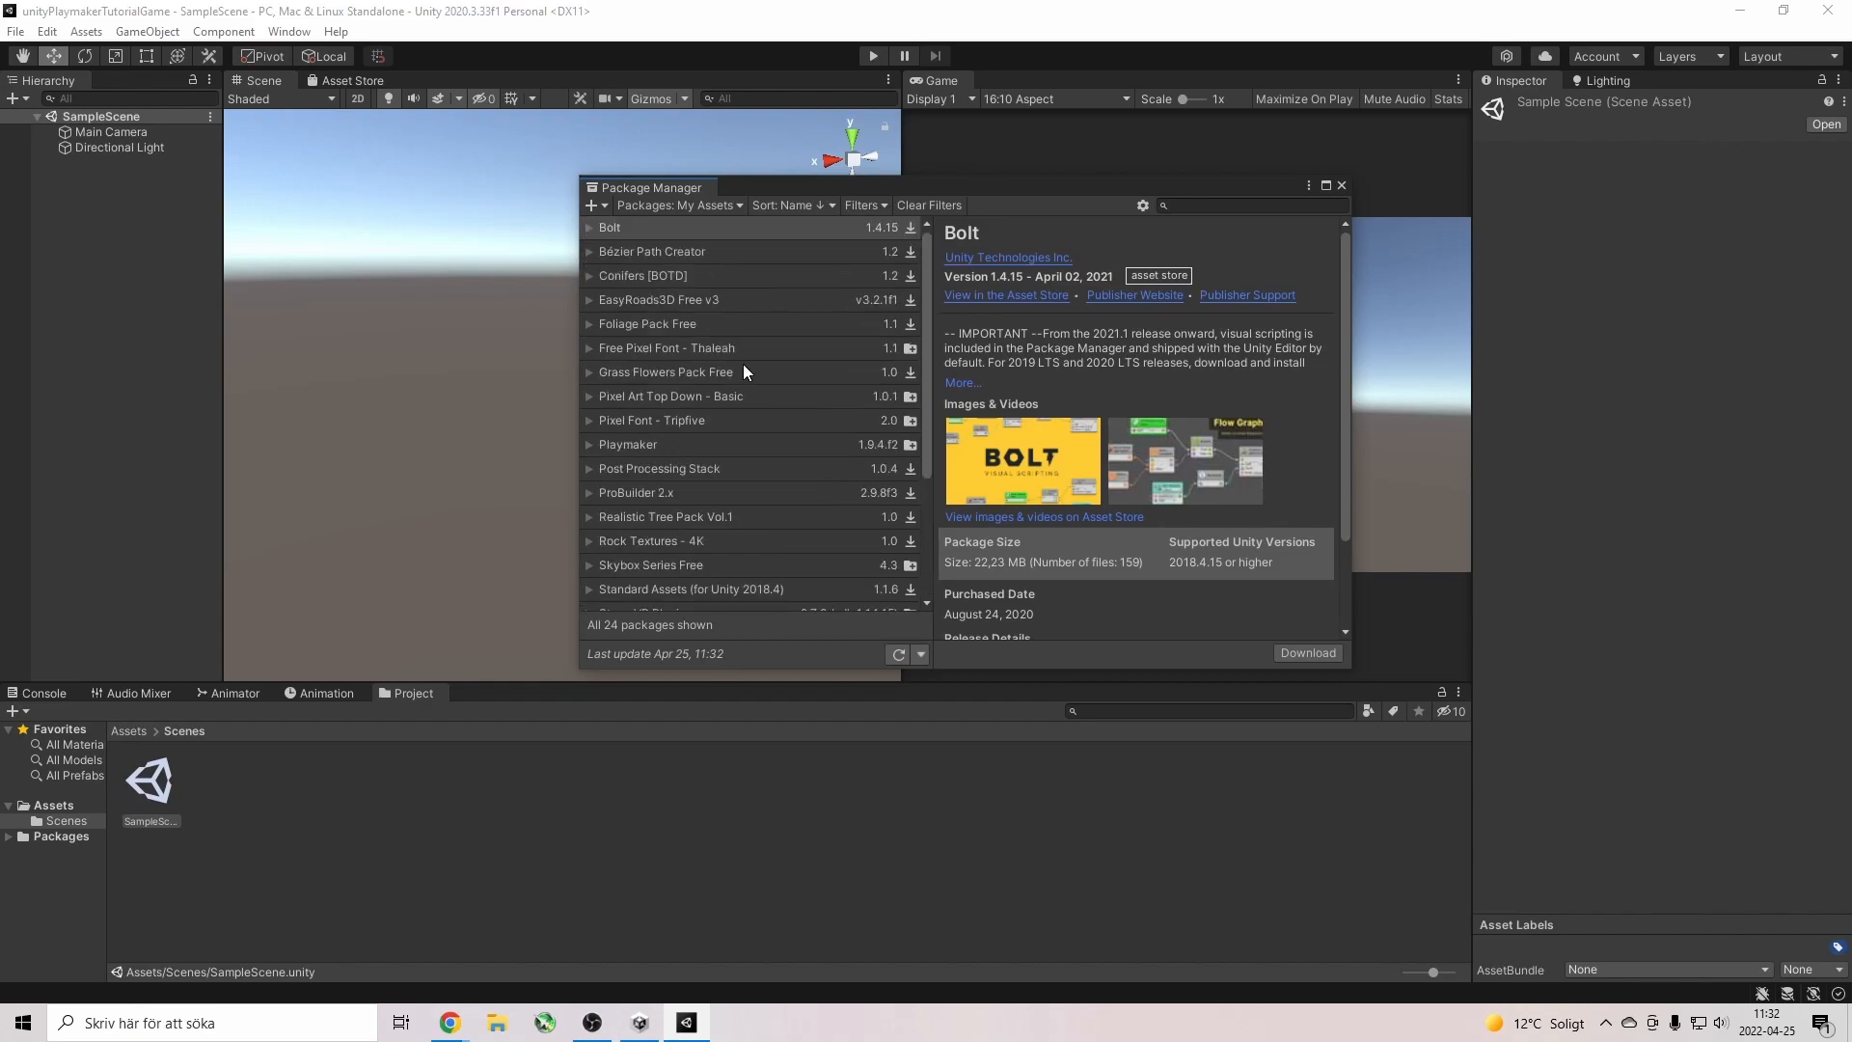
pyautogui.scroll(-5, 735, 351)
pyautogui.scroll(5, 767, 478)
pyautogui.click(650, 444)
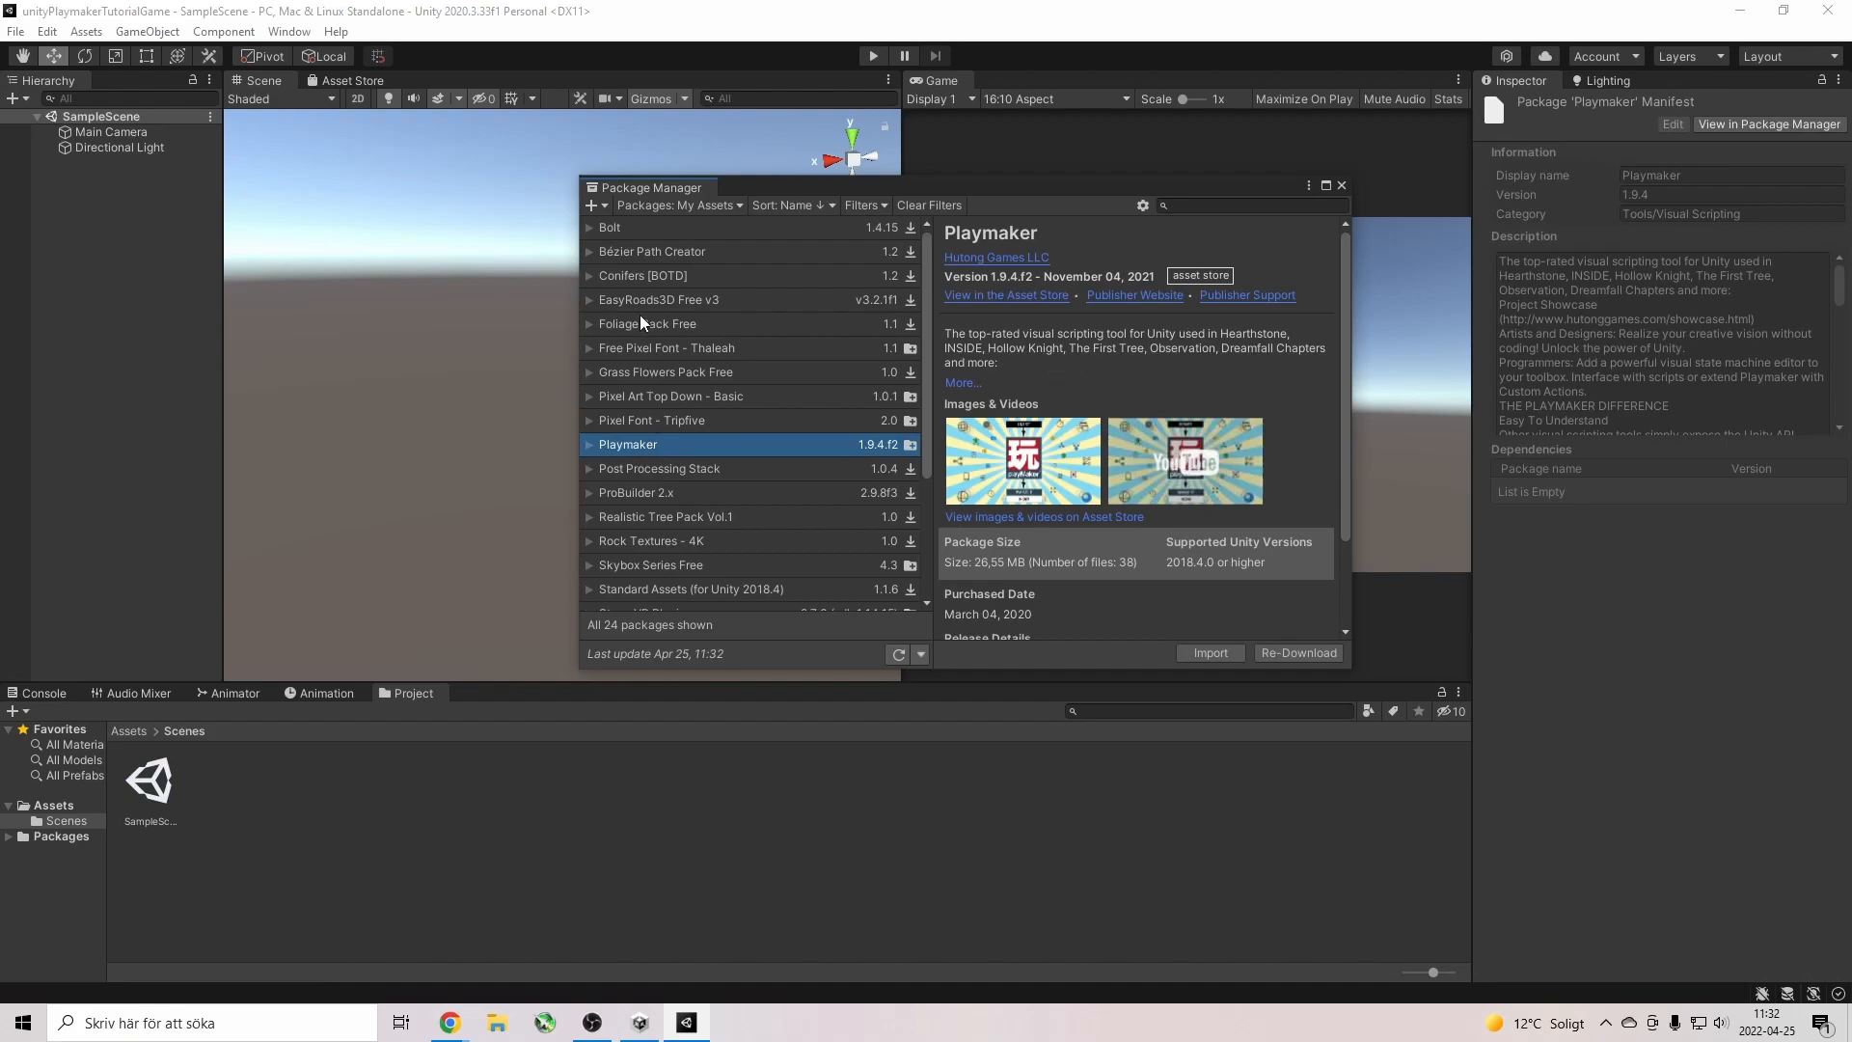
pyautogui.click(615, 229)
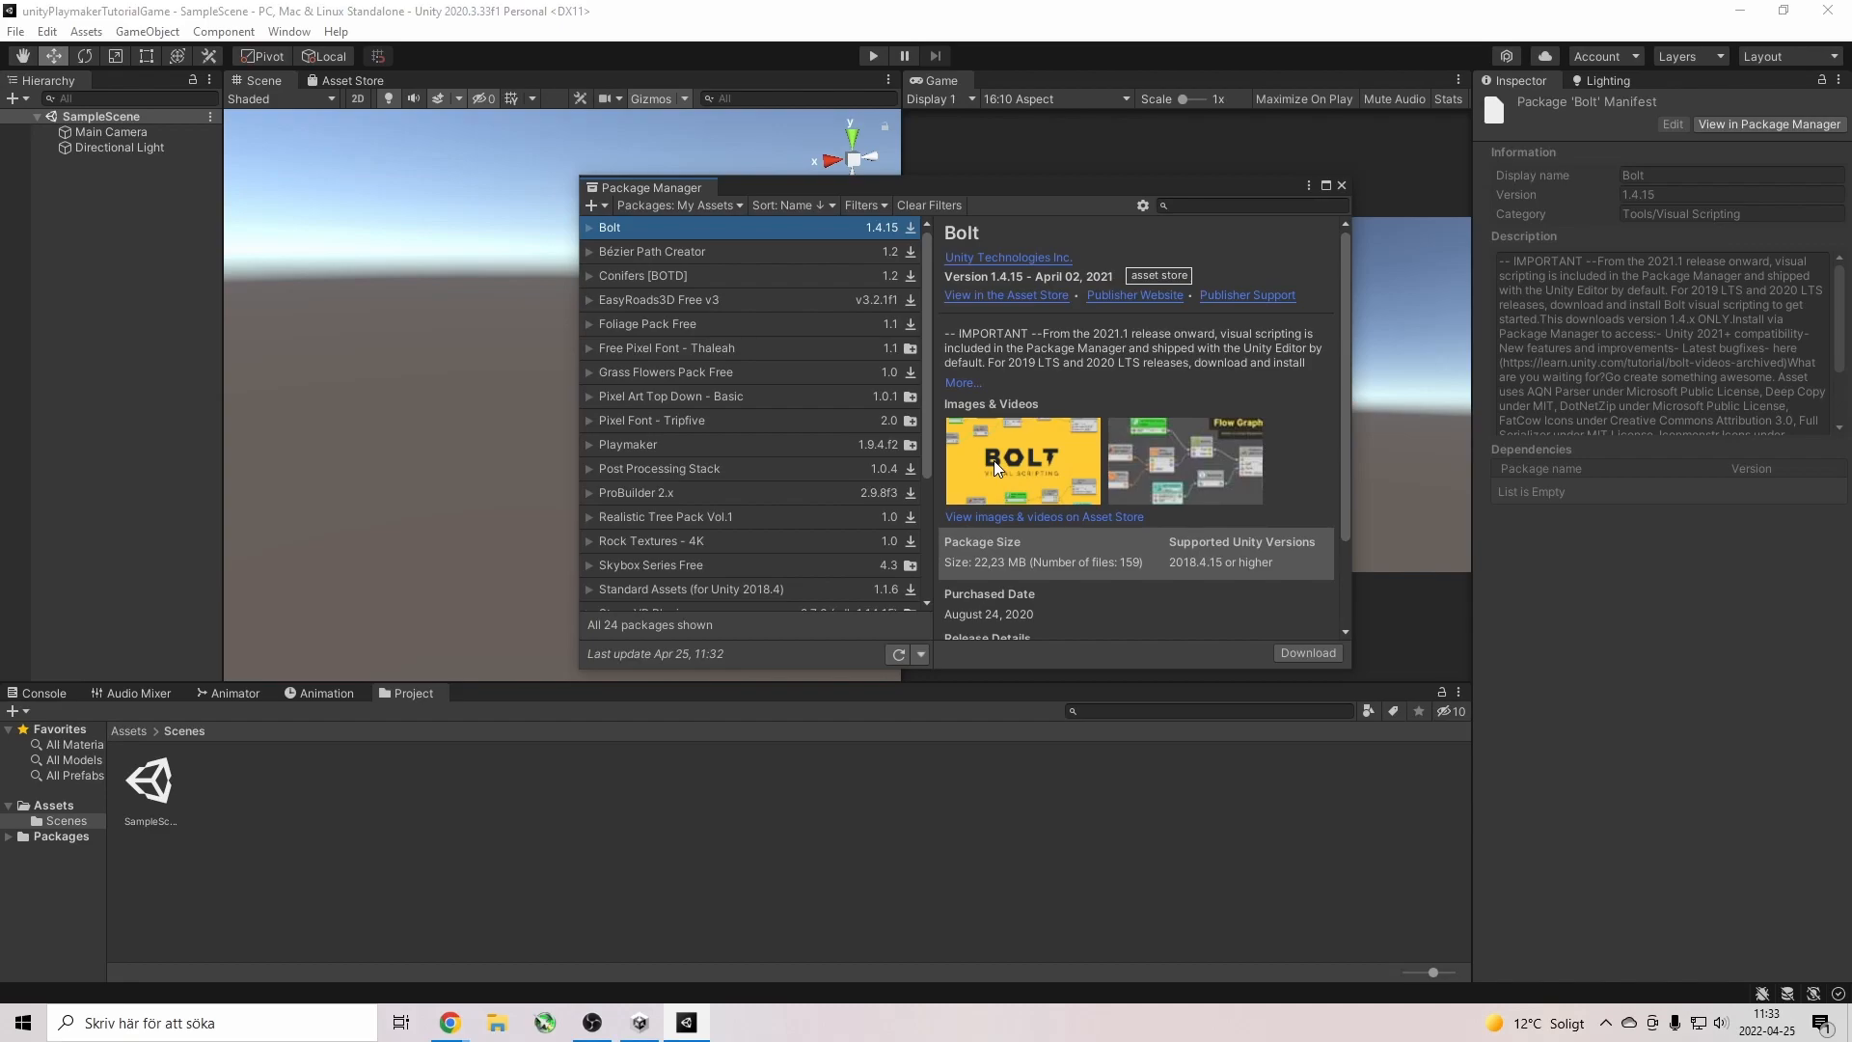
pyautogui.click(632, 446)
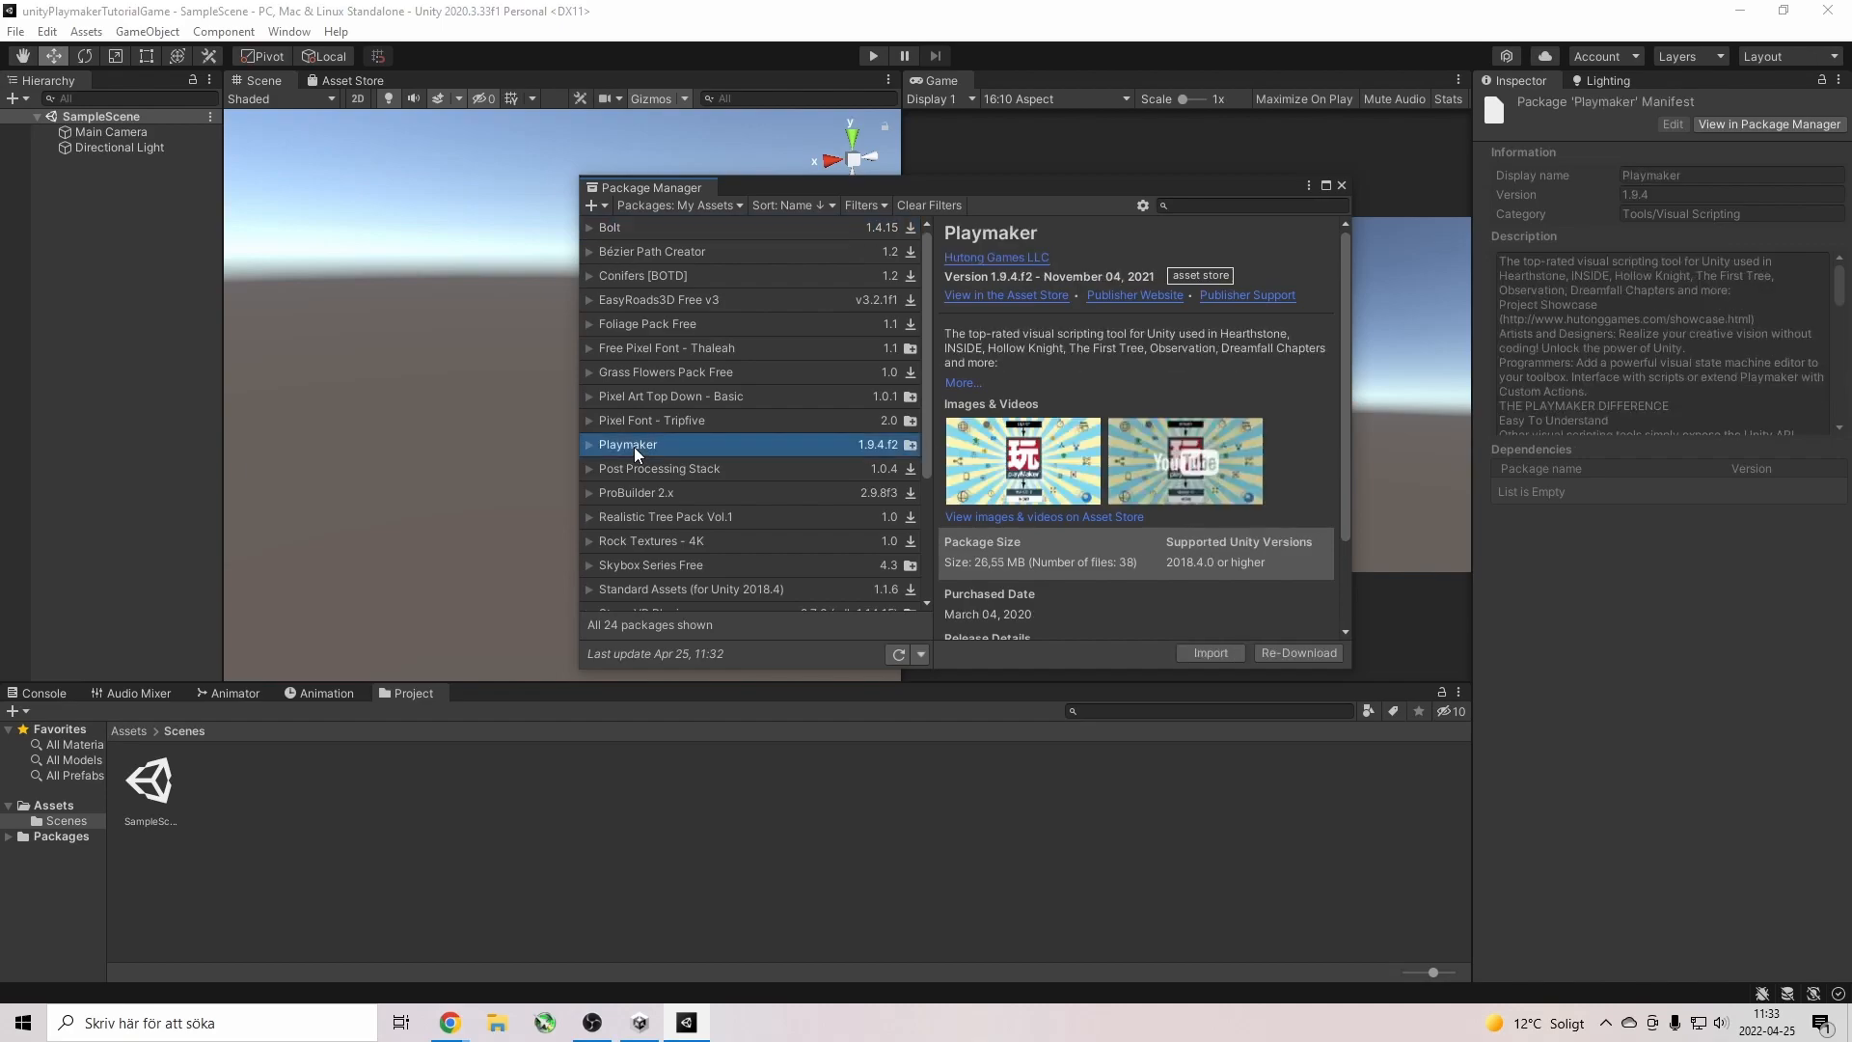
pyautogui.click(619, 227)
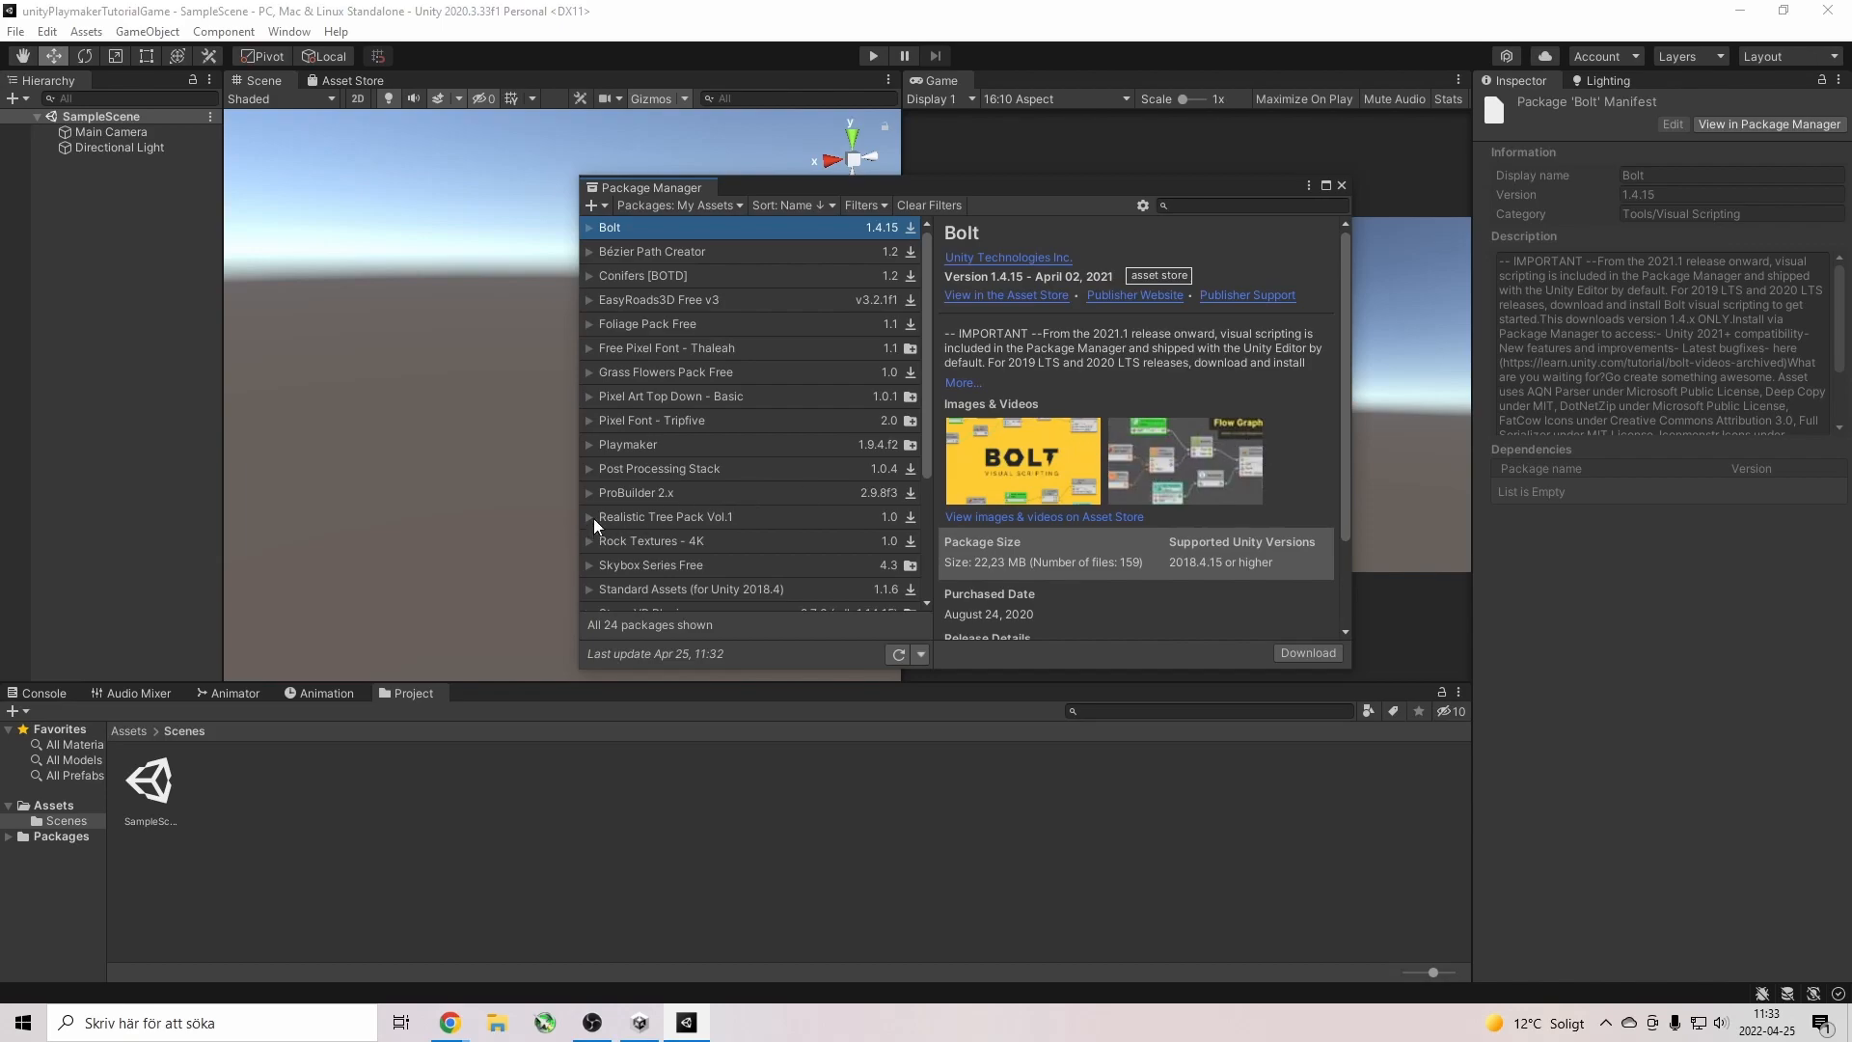
# Import the Playmaker package into the project from My Assets with all of its files included.
pyautogui.click(657, 448)
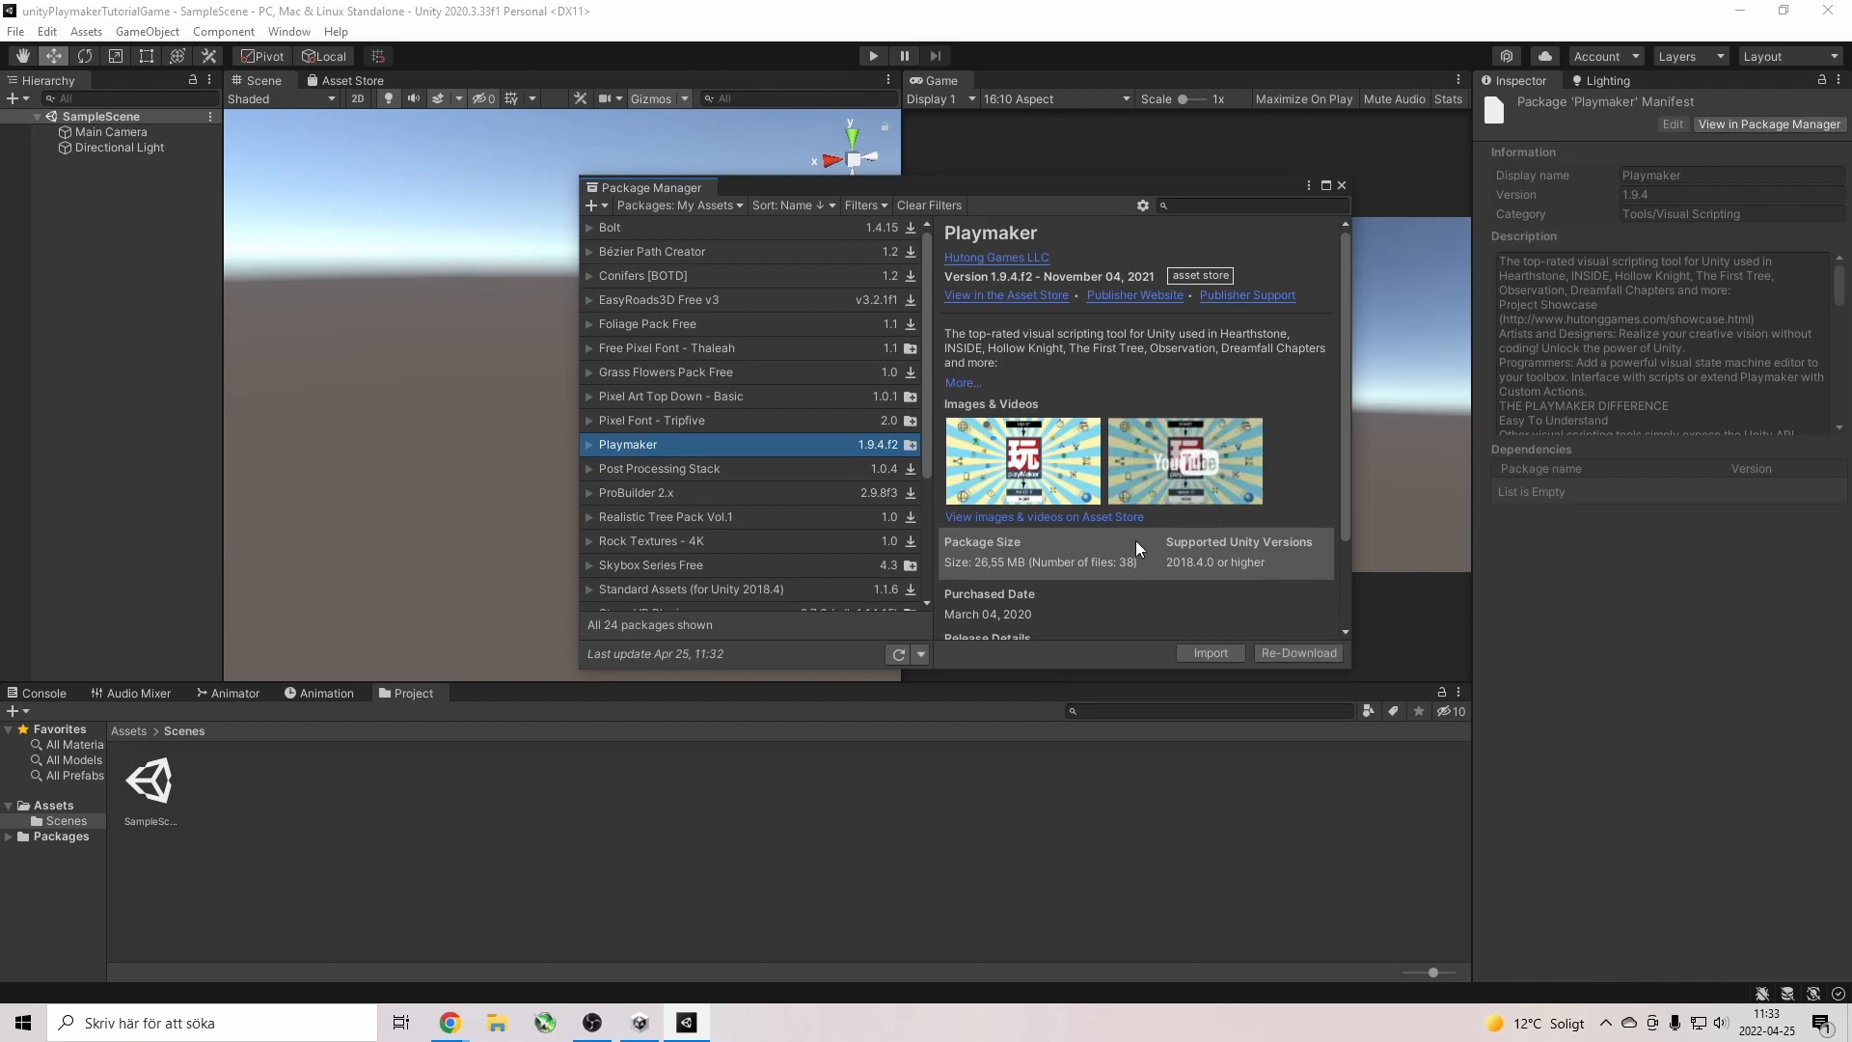
pyautogui.click(1235, 650)
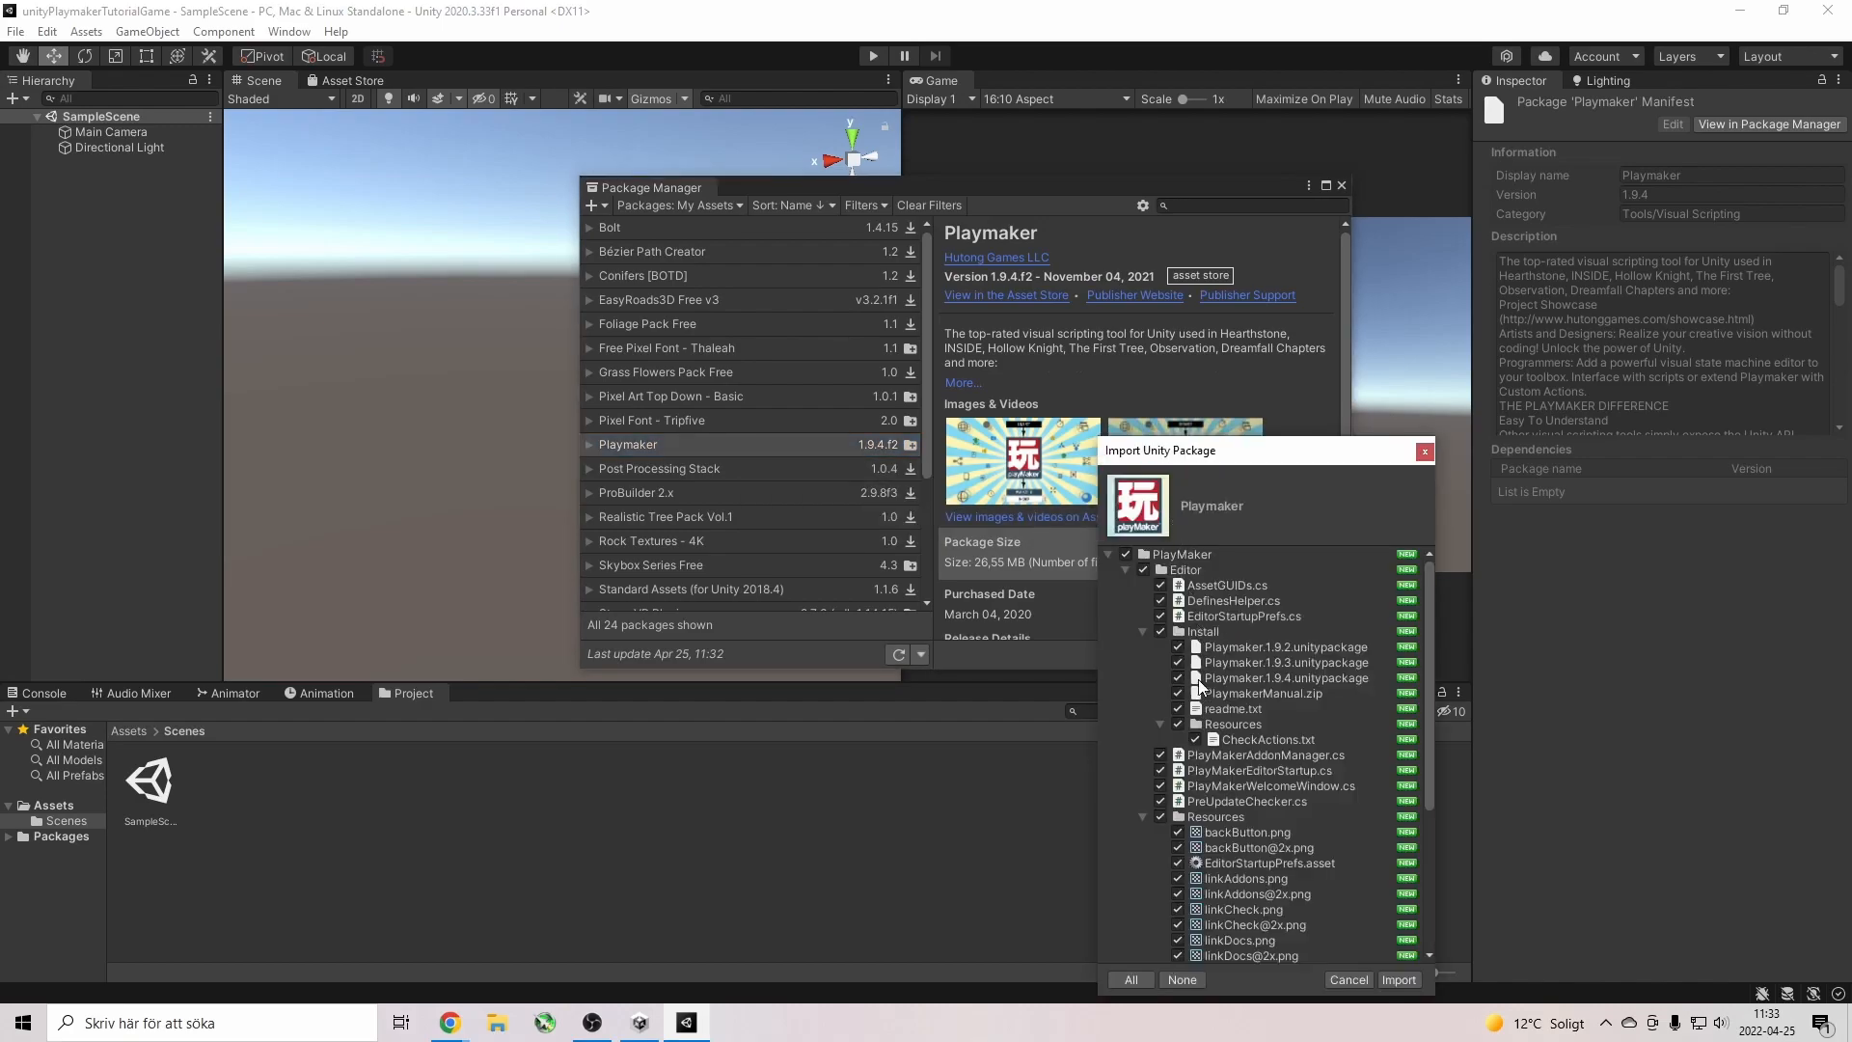
pyautogui.scroll(-5, 1262, 621)
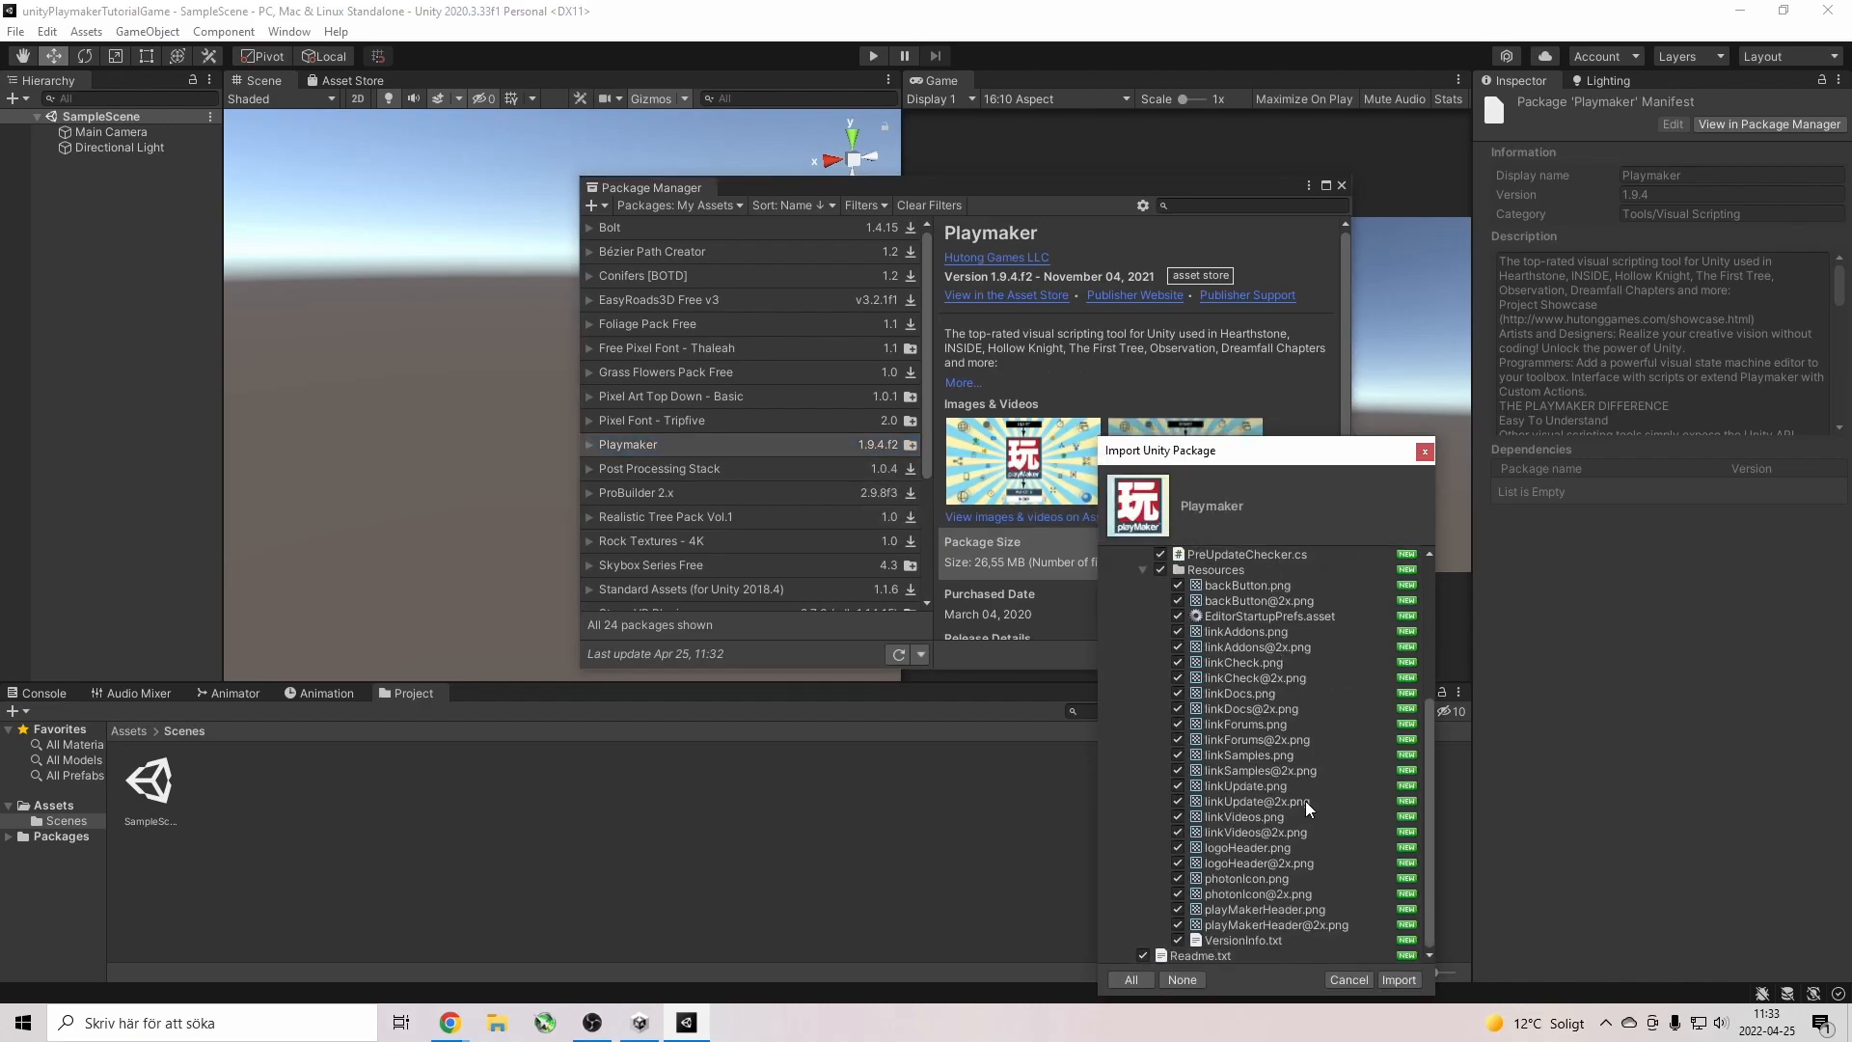
pyautogui.scroll(2, 1228, 814)
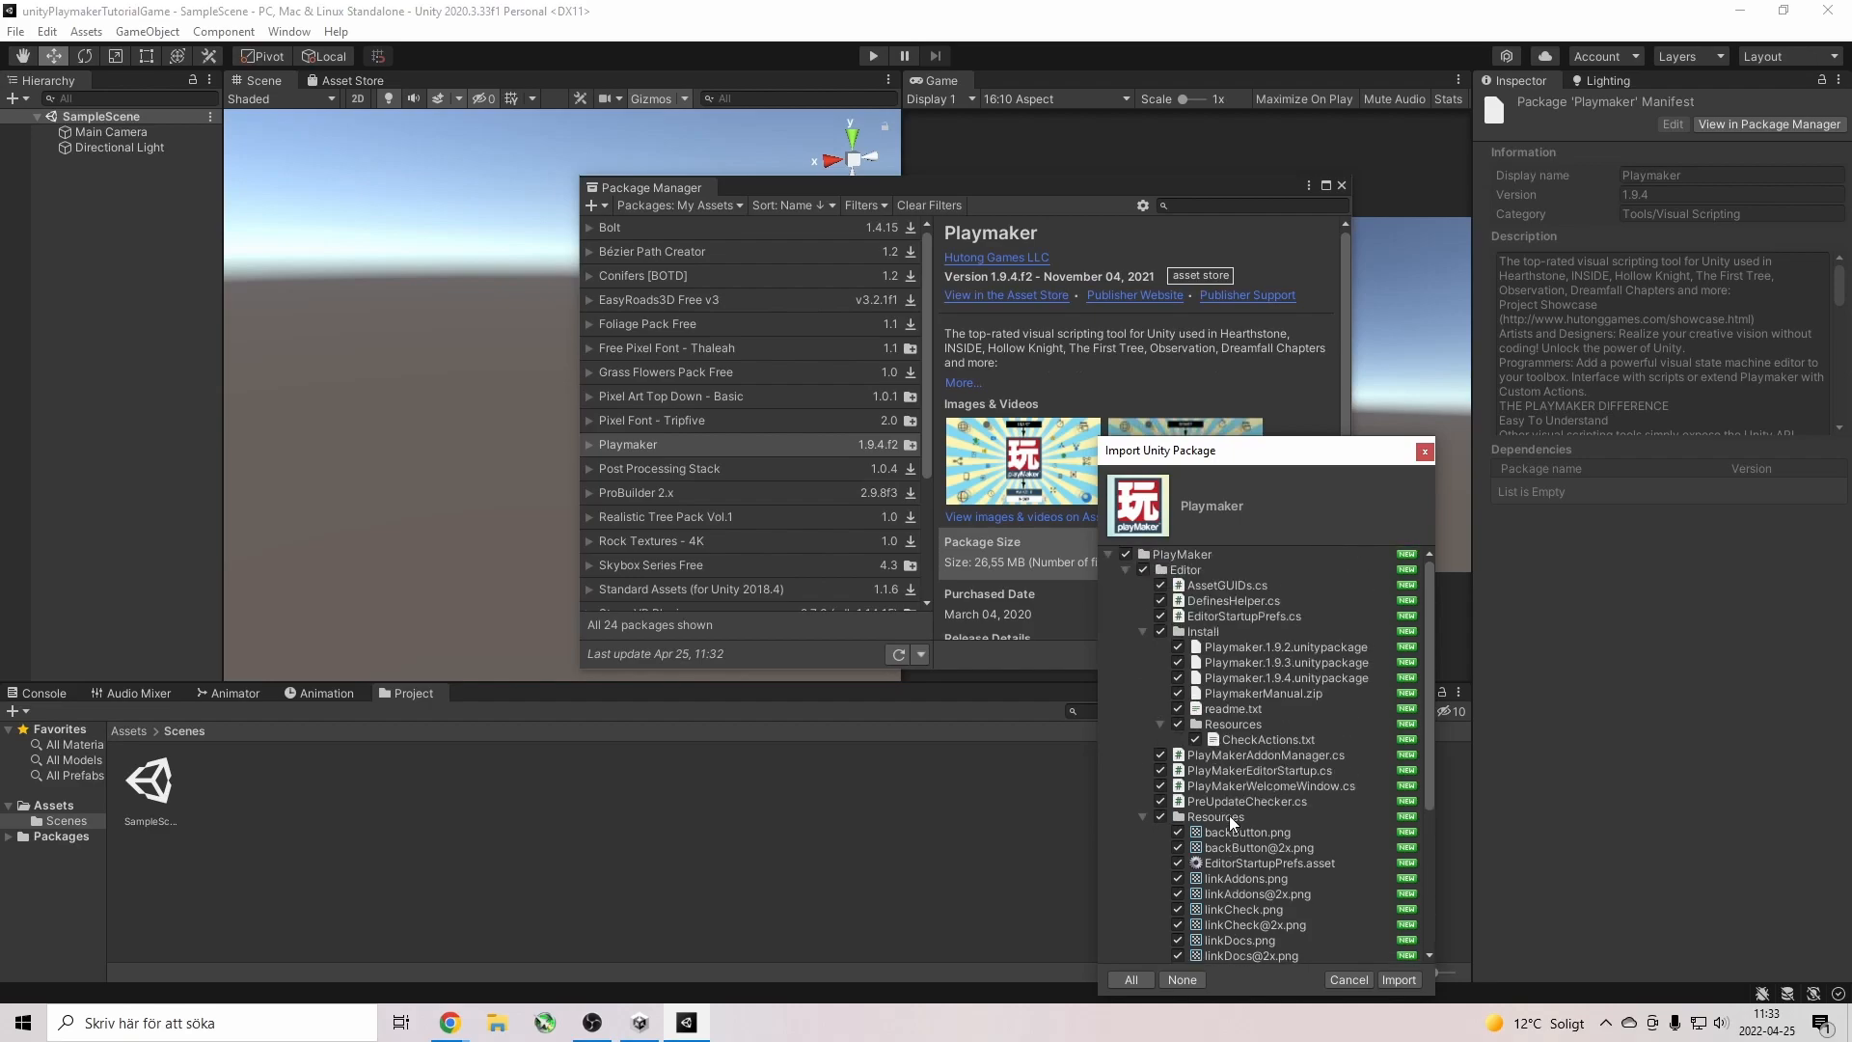
pyautogui.scroll(-2, 1229, 814)
pyautogui.scroll(2, 1244, 839)
pyautogui.scroll(-2, 1261, 837)
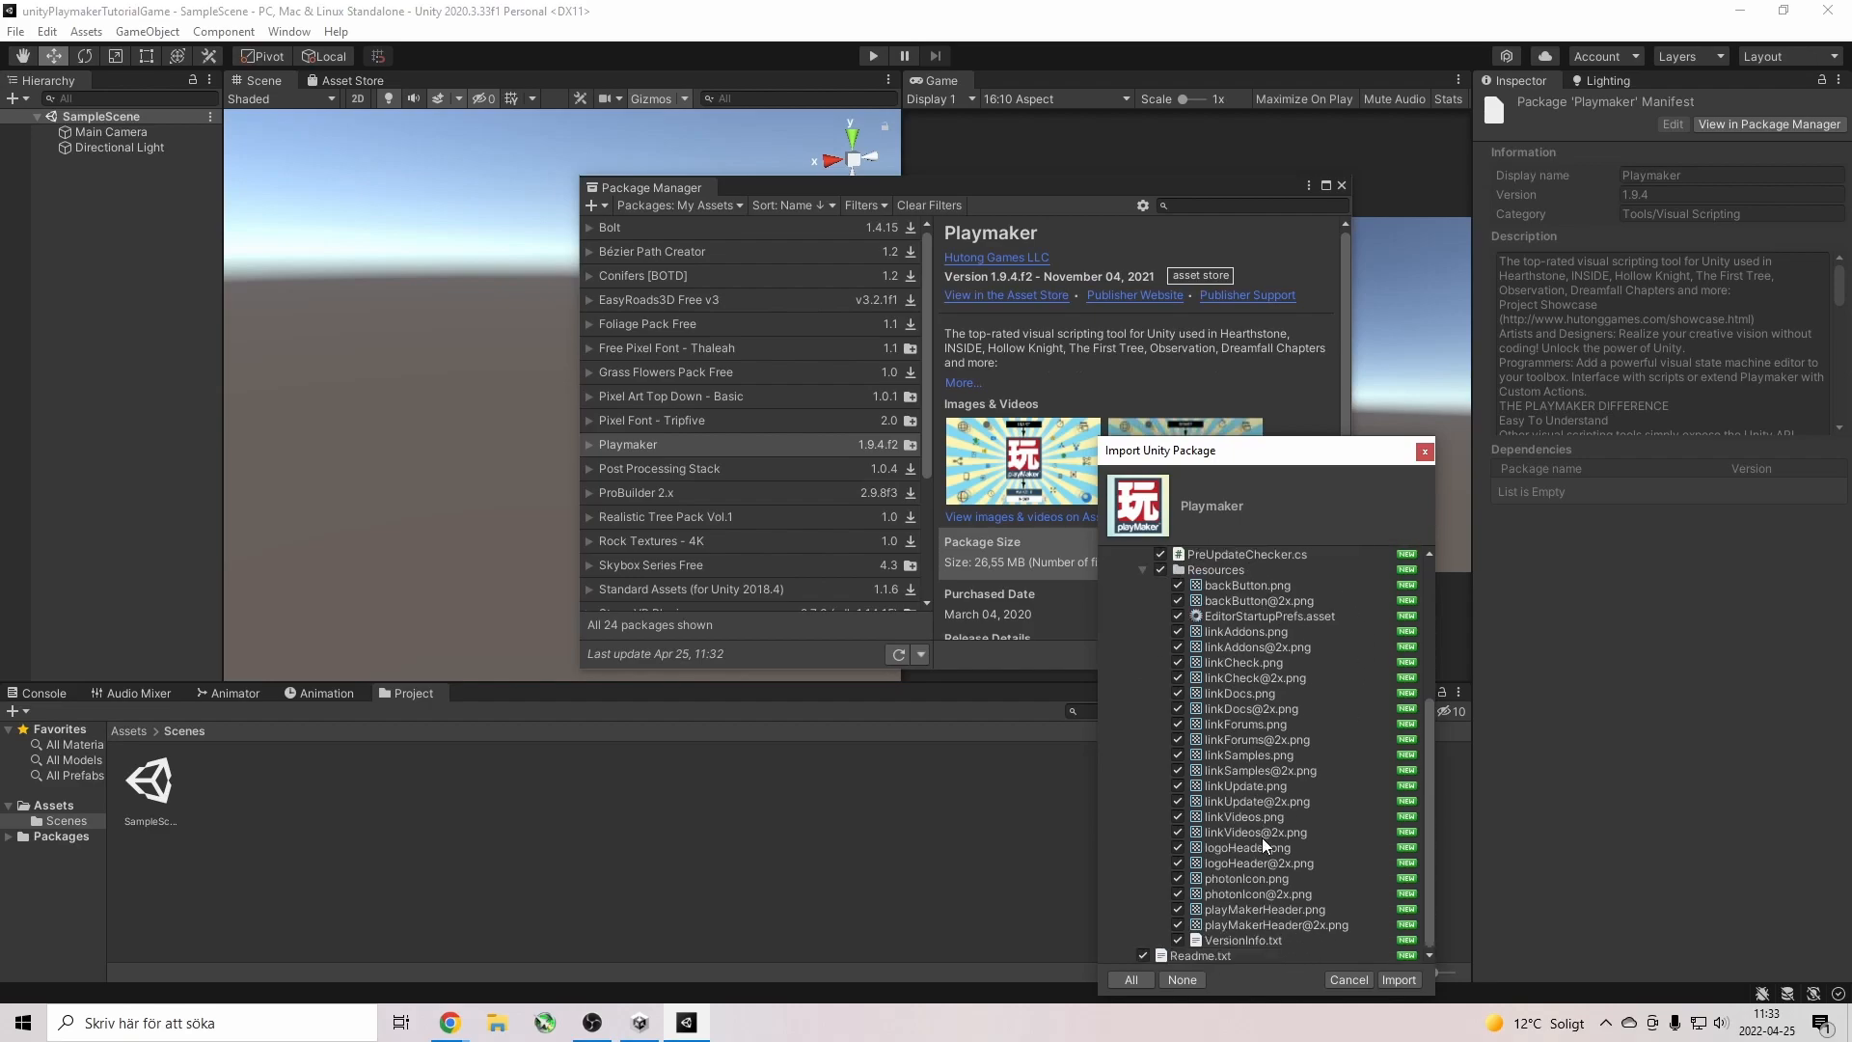
pyautogui.click(1395, 977)
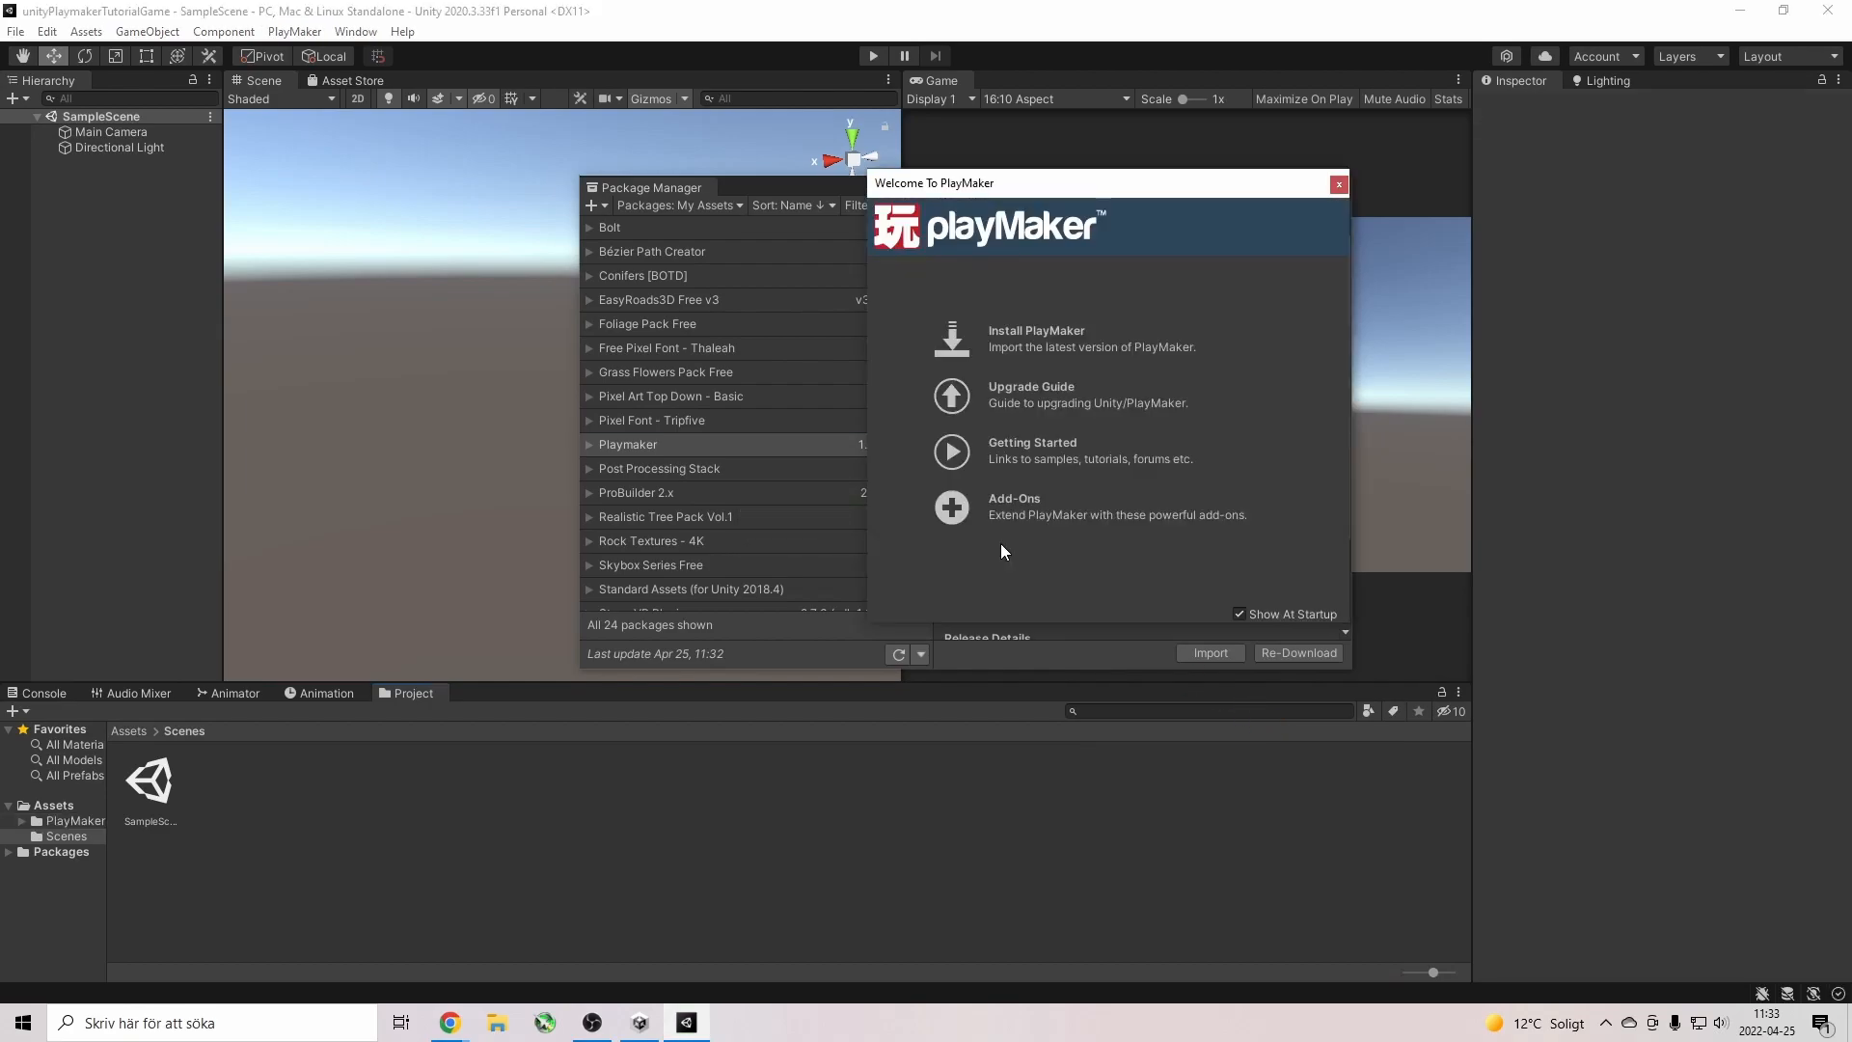
# Install PlayMaker 1.9.4f2, accepting the backup notice and importing all its files, and close the welcome and Package Manager windows.
pyautogui.click(1061, 340)
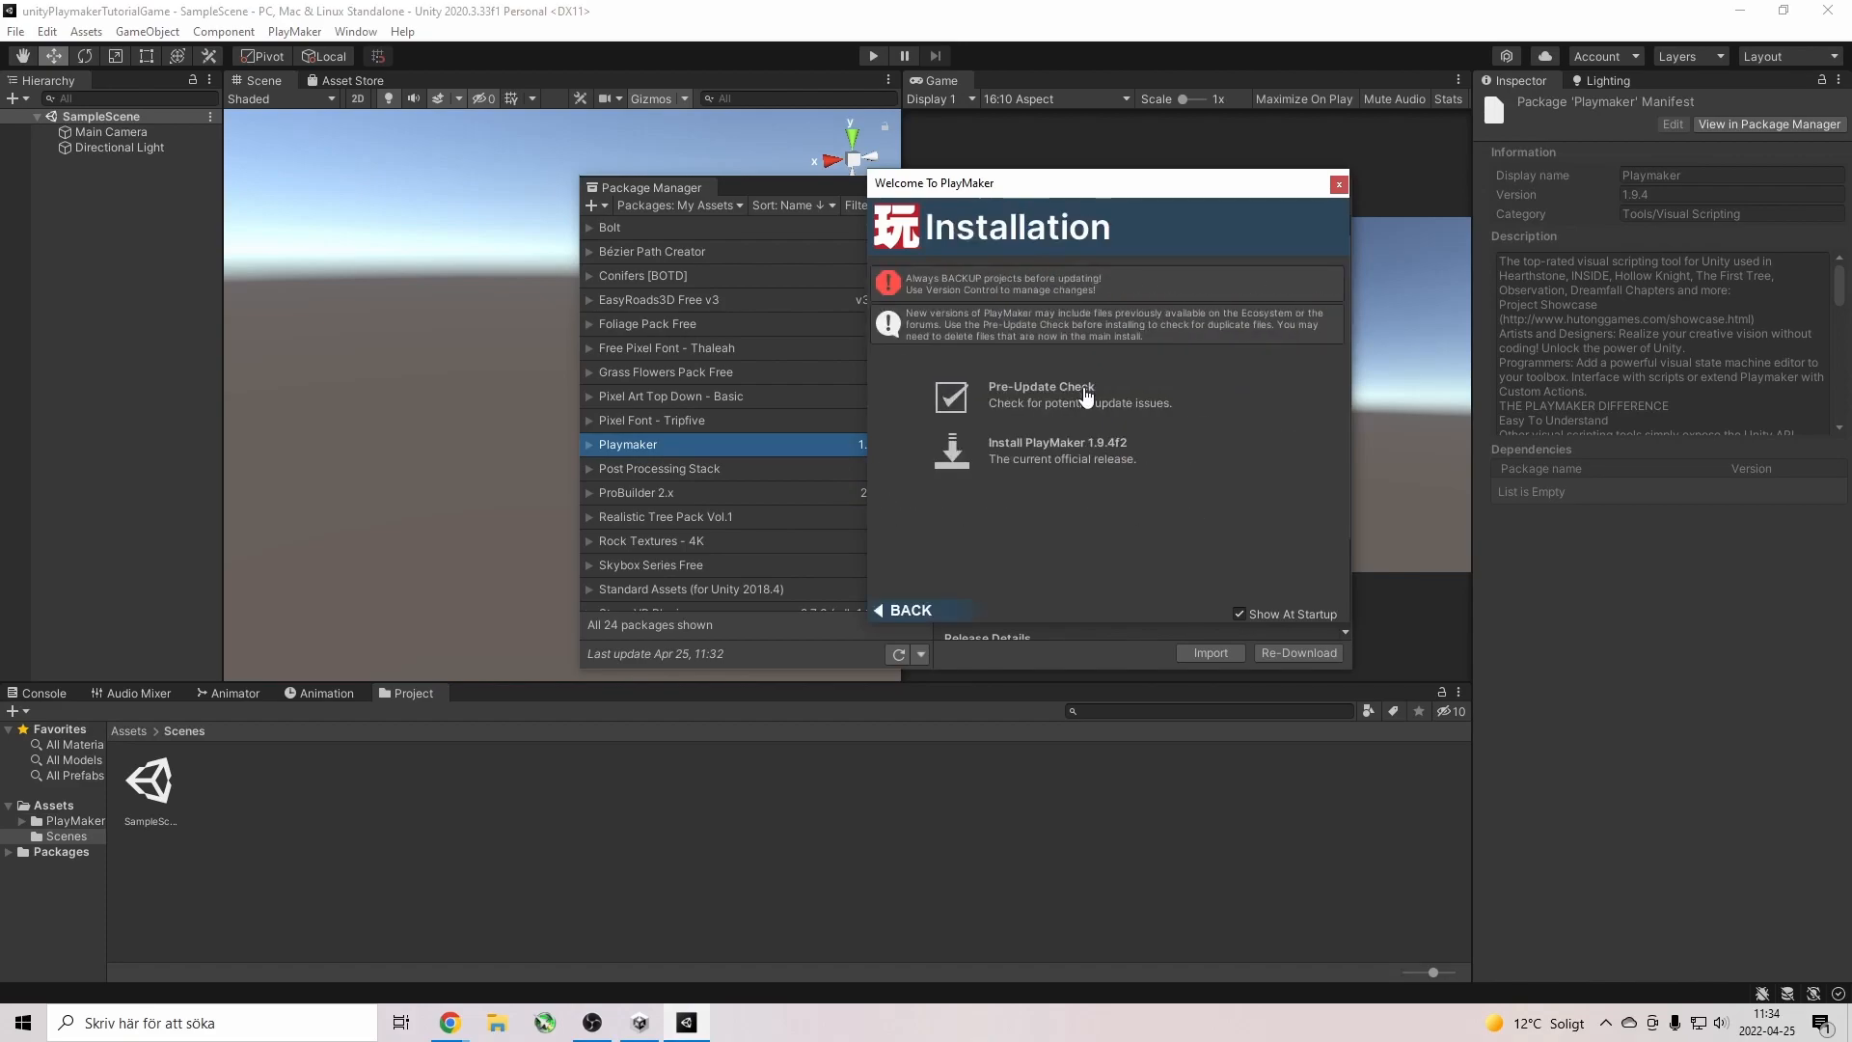
pyautogui.click(1057, 449)
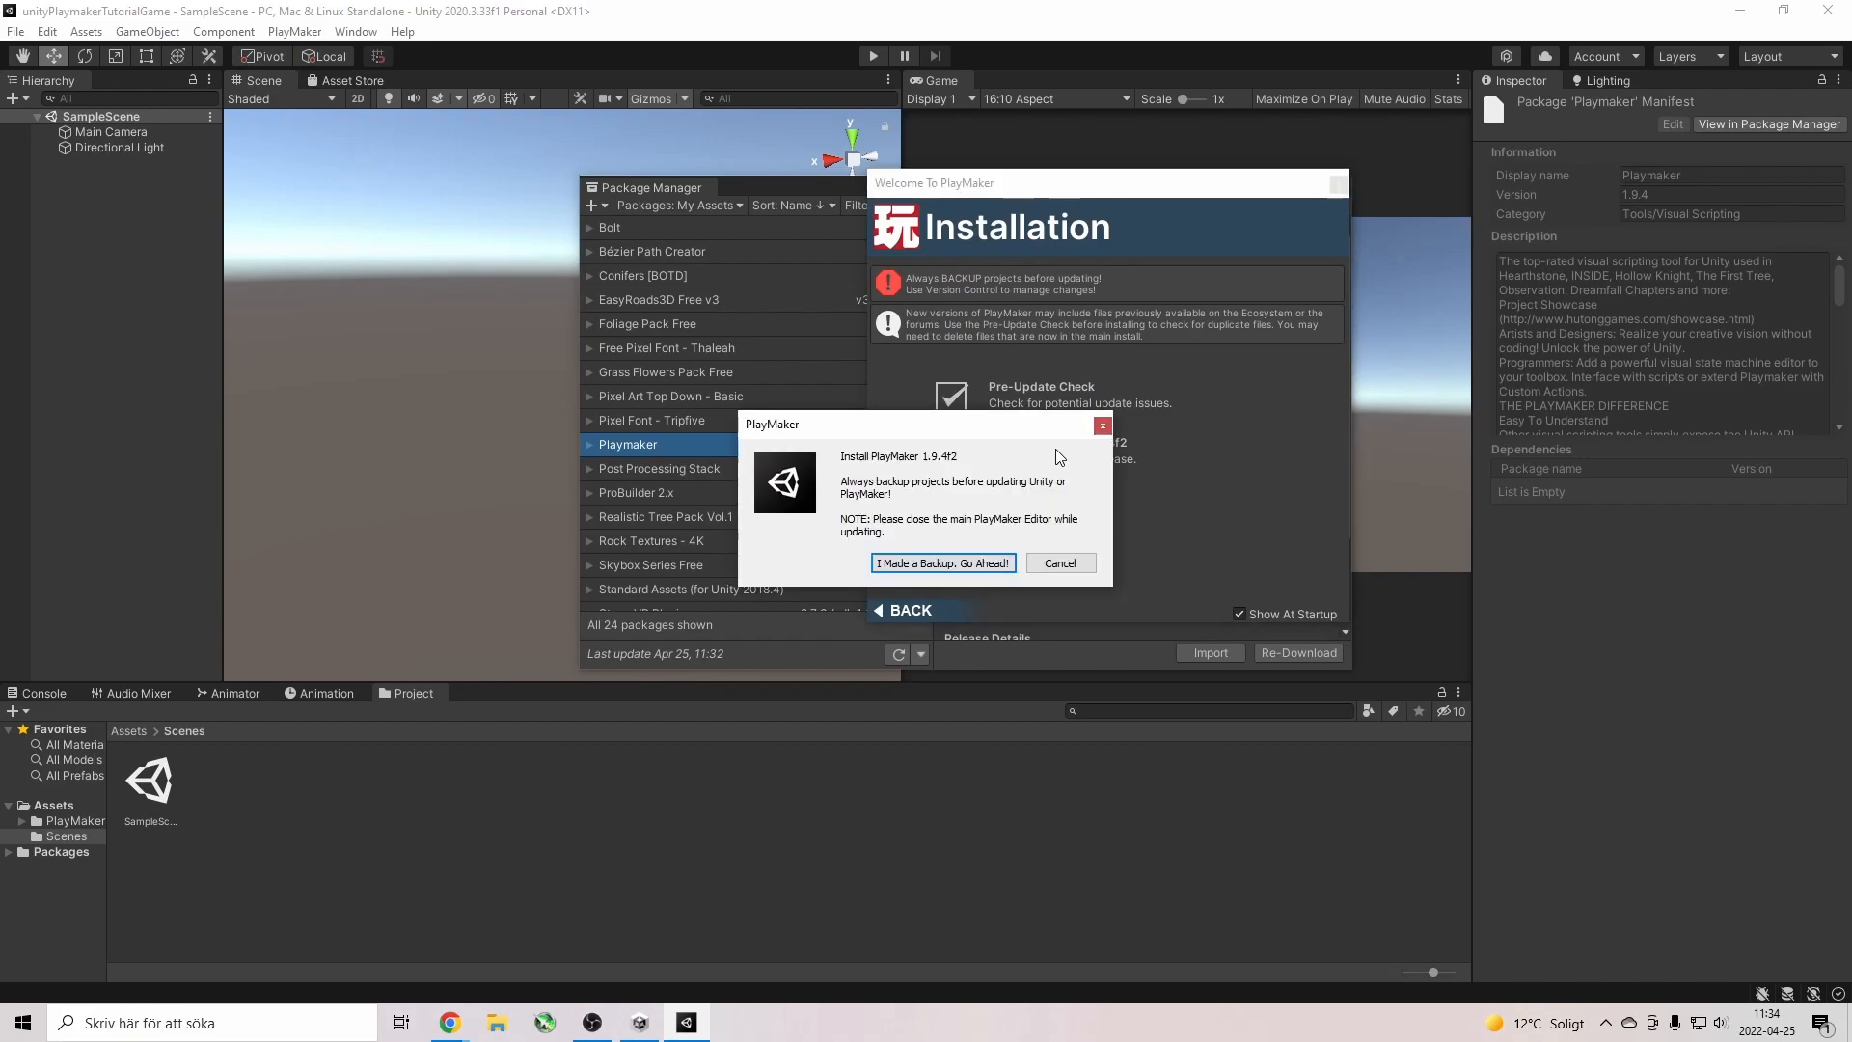
pyautogui.click(993, 566)
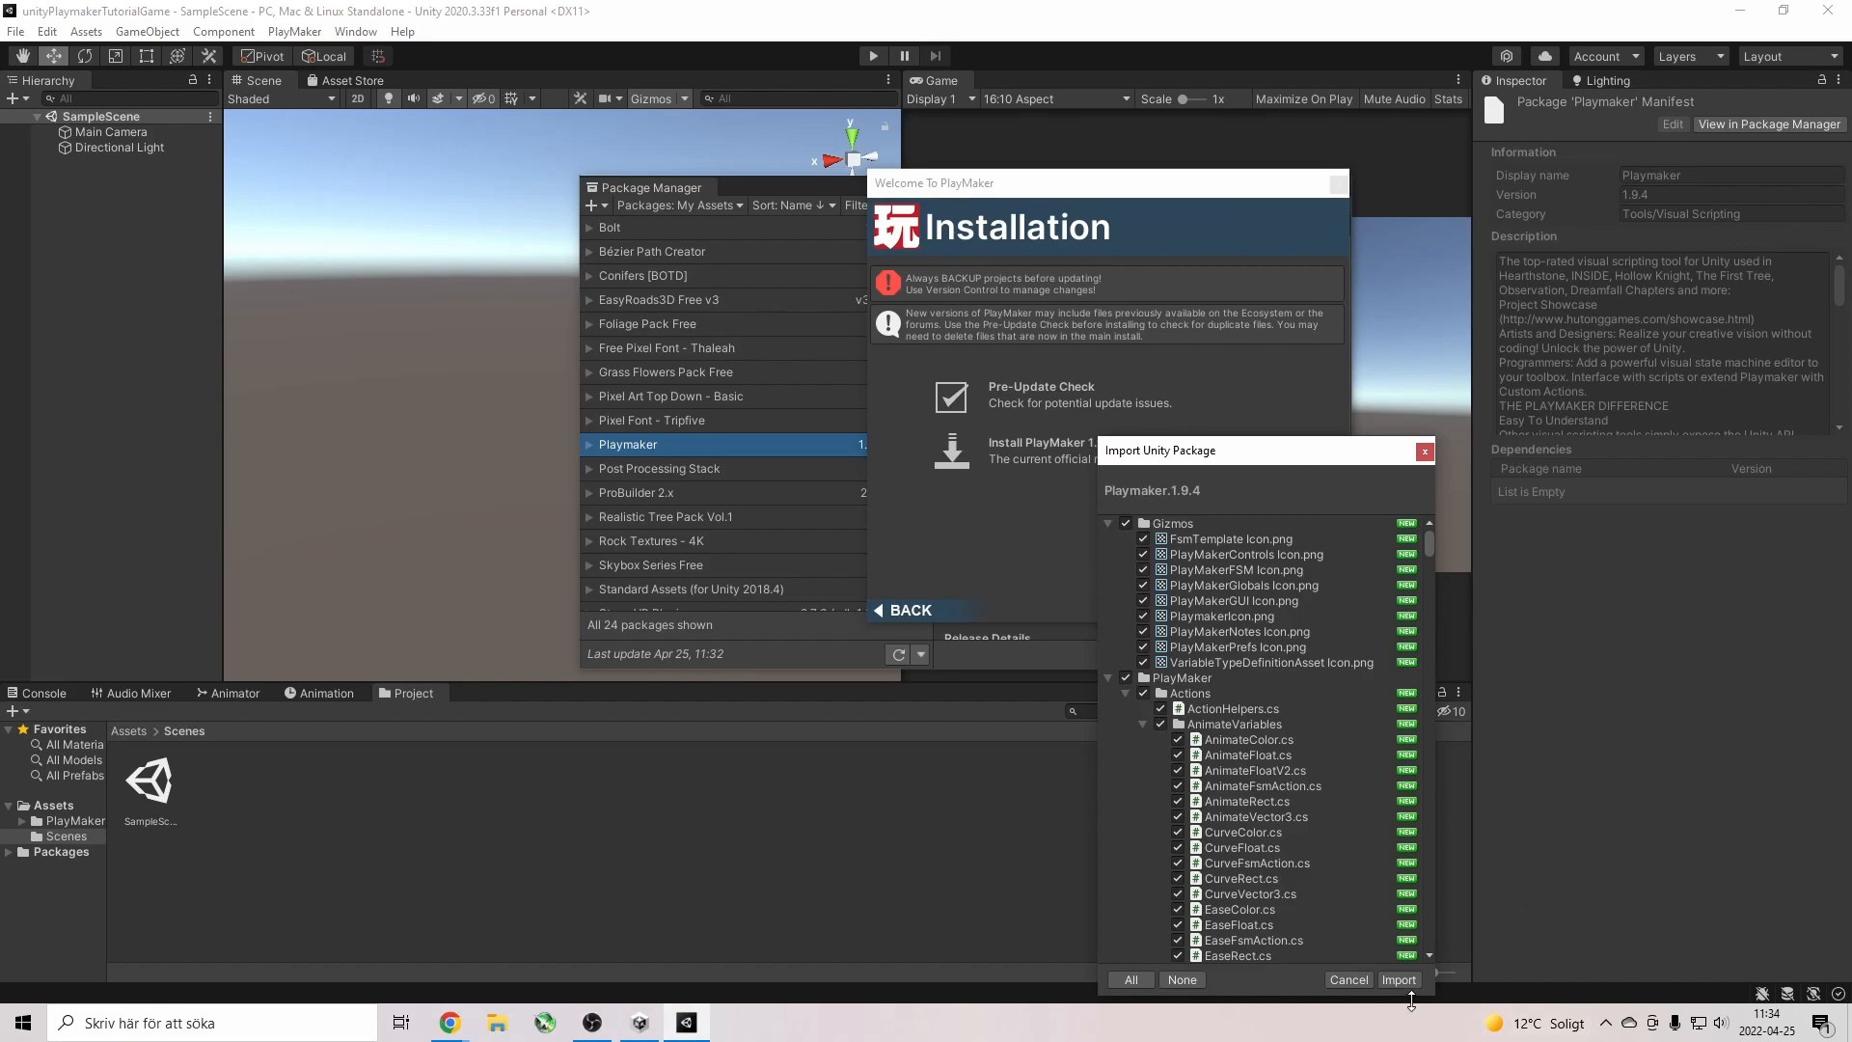
pyautogui.scroll(-15, 1266, 787)
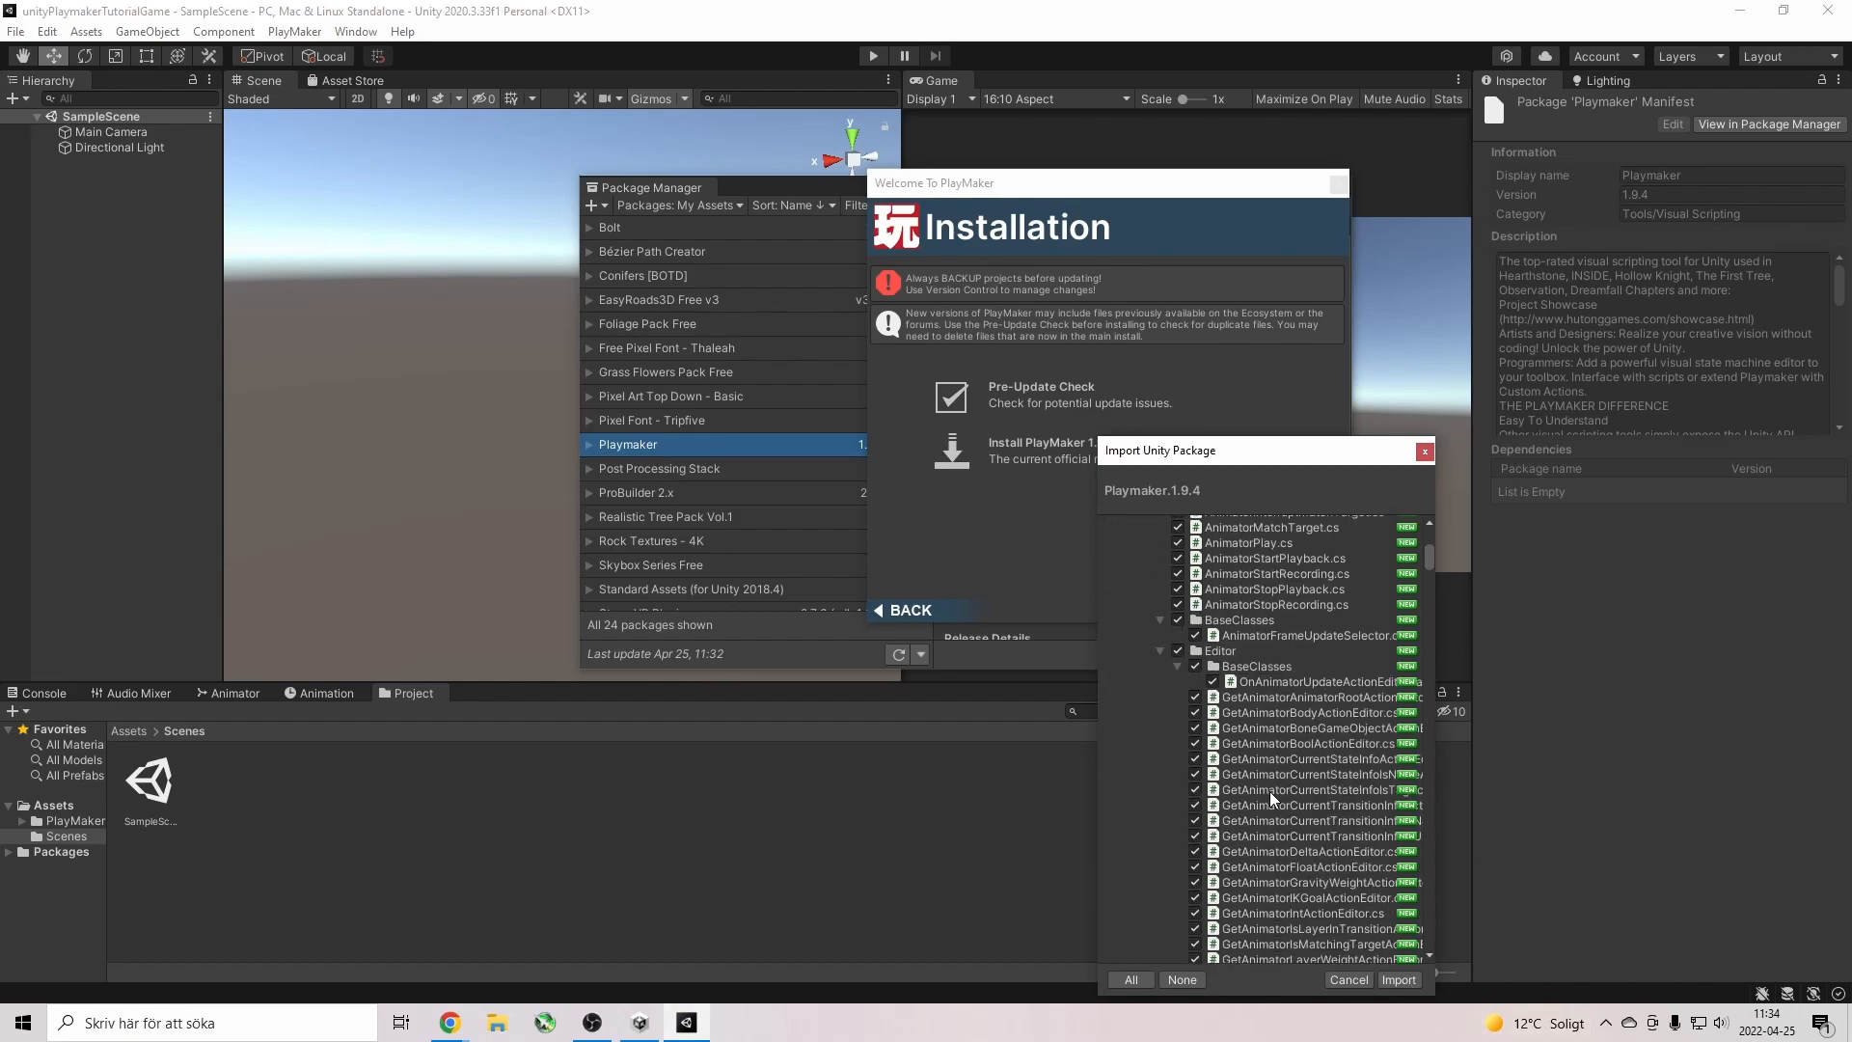
pyautogui.scroll(-2, 1275, 796)
pyautogui.moveTo(1427, 569); pyautogui.dragTo(1430, 941)
pyautogui.click(1406, 980)
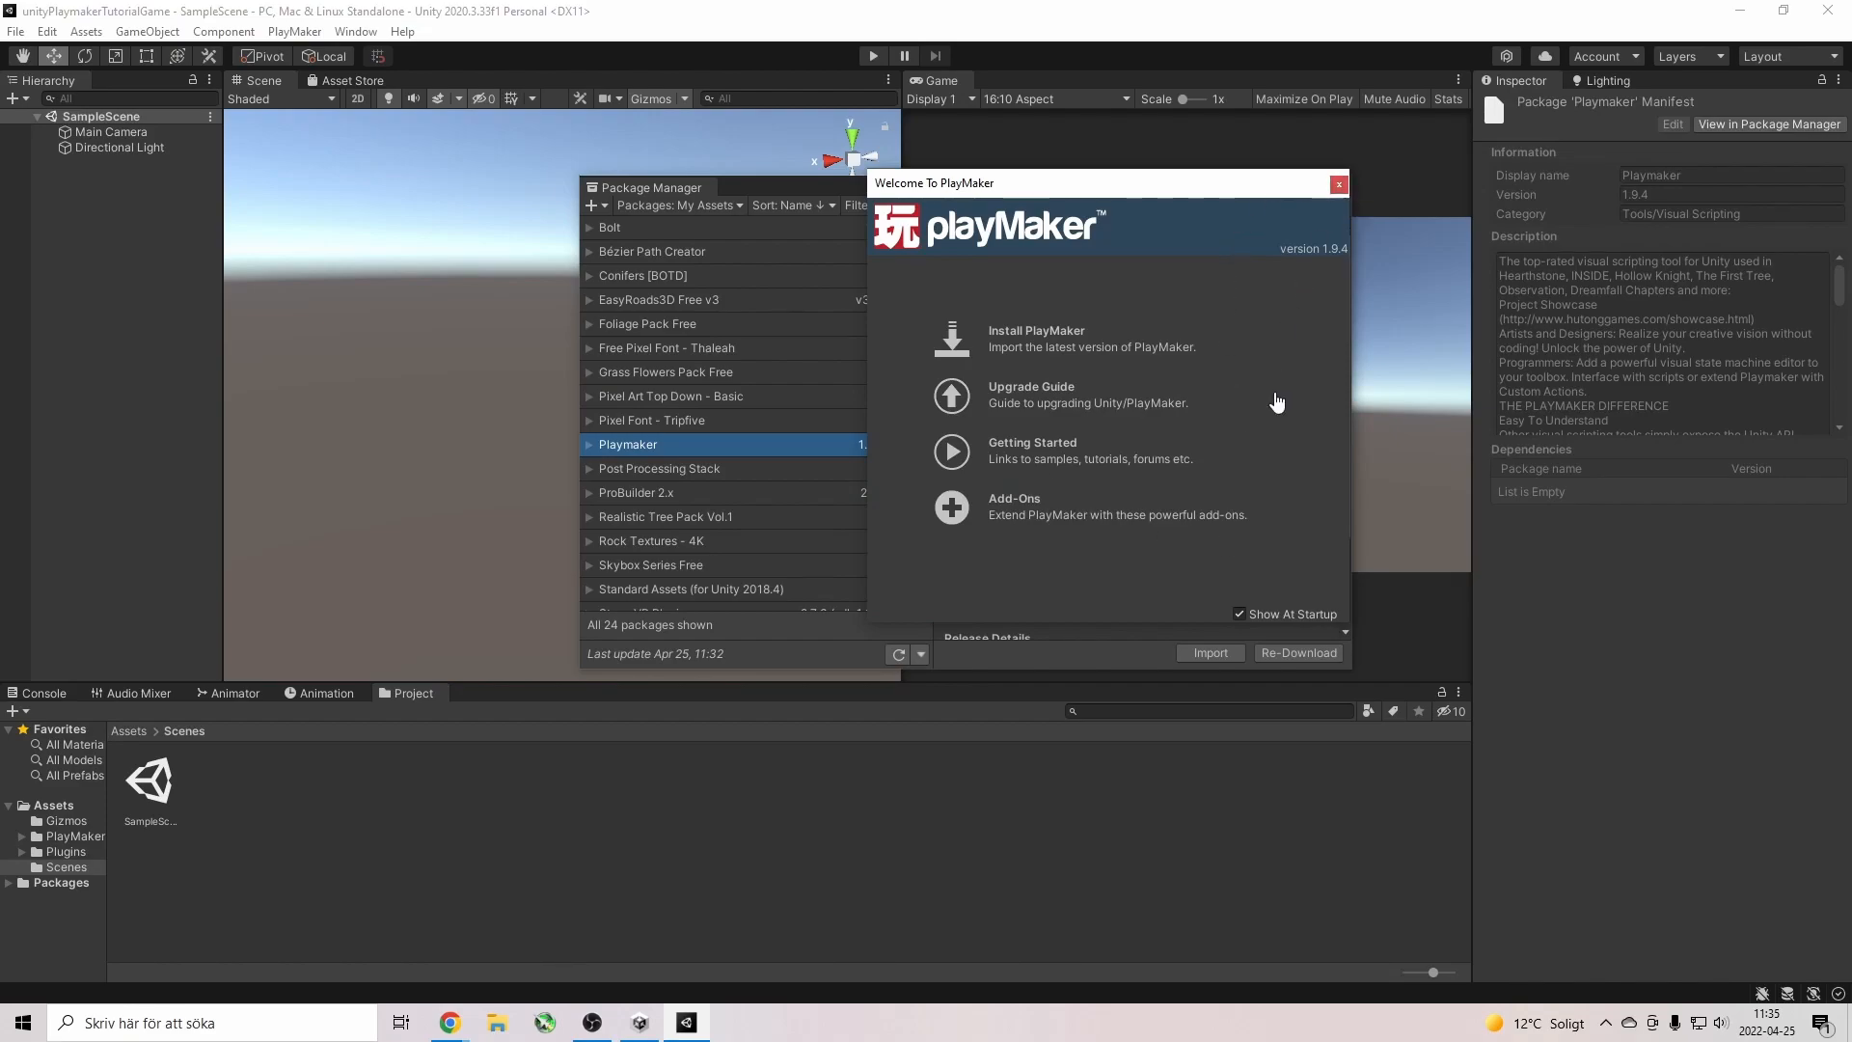
pyautogui.click(1339, 184)
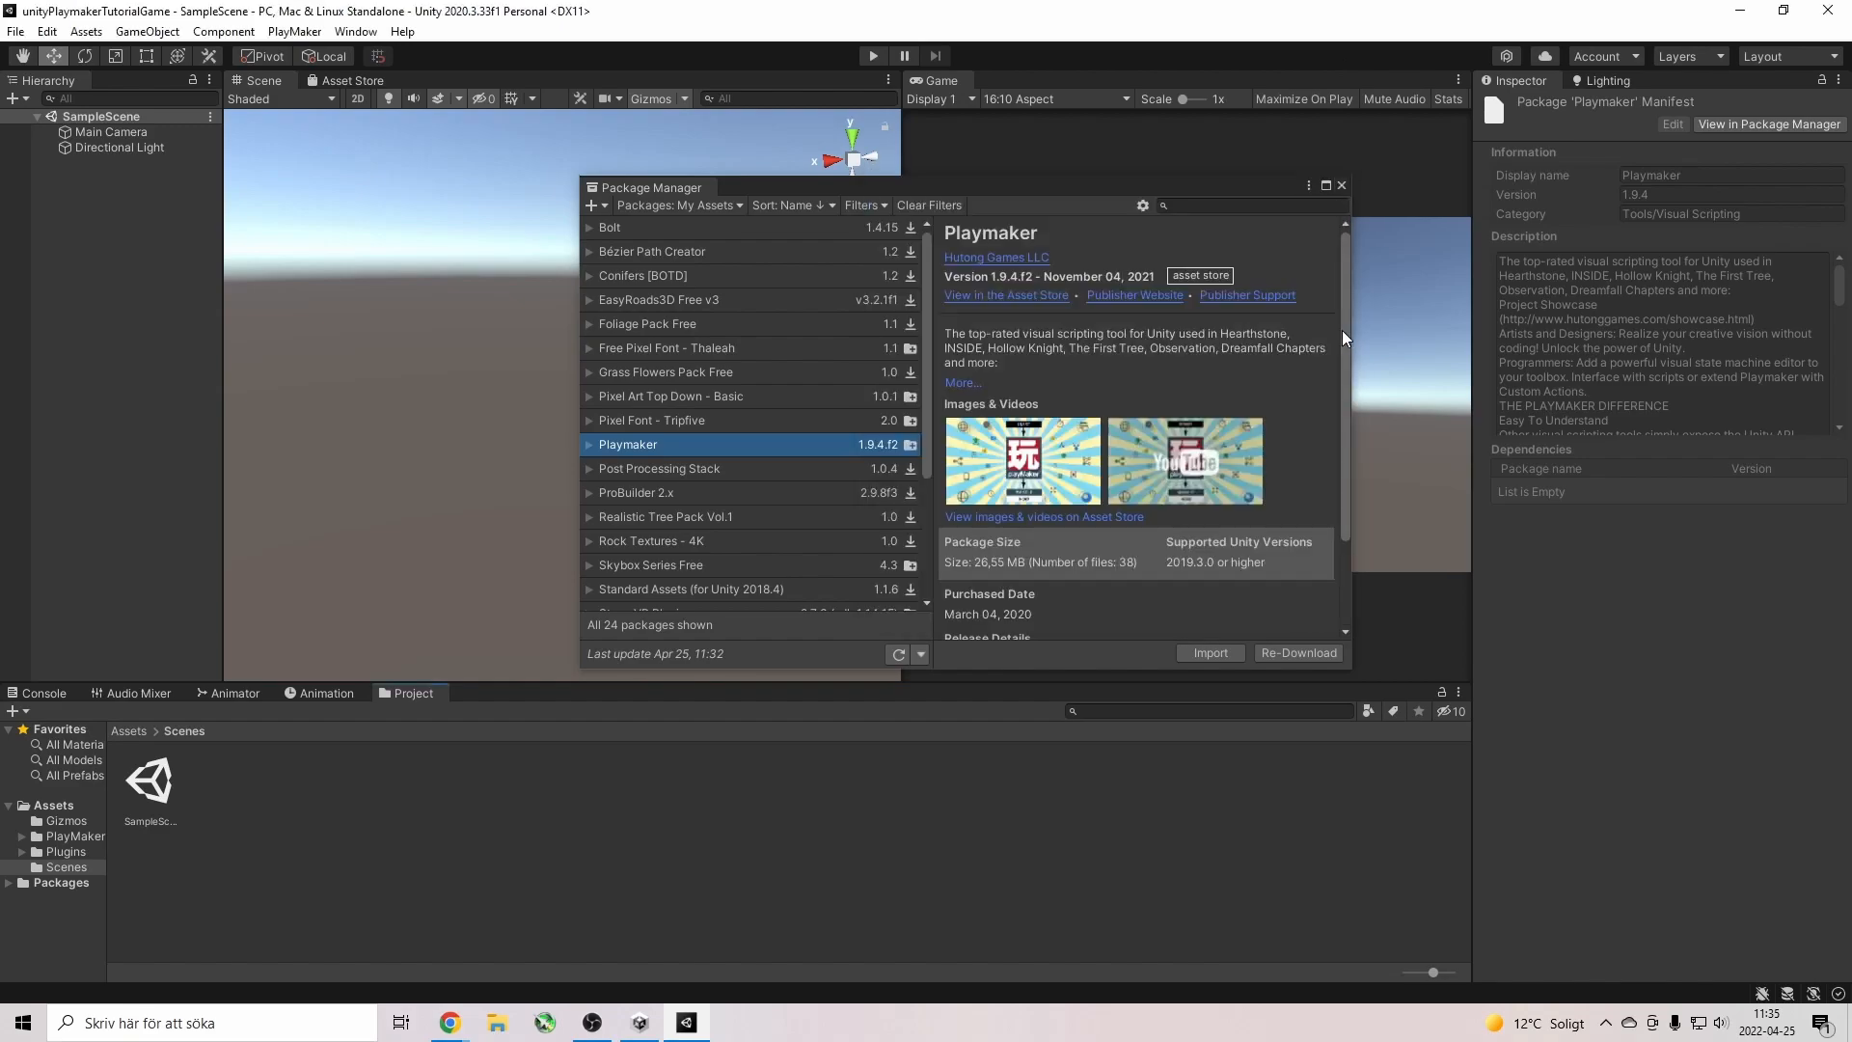
pyautogui.click(1340, 186)
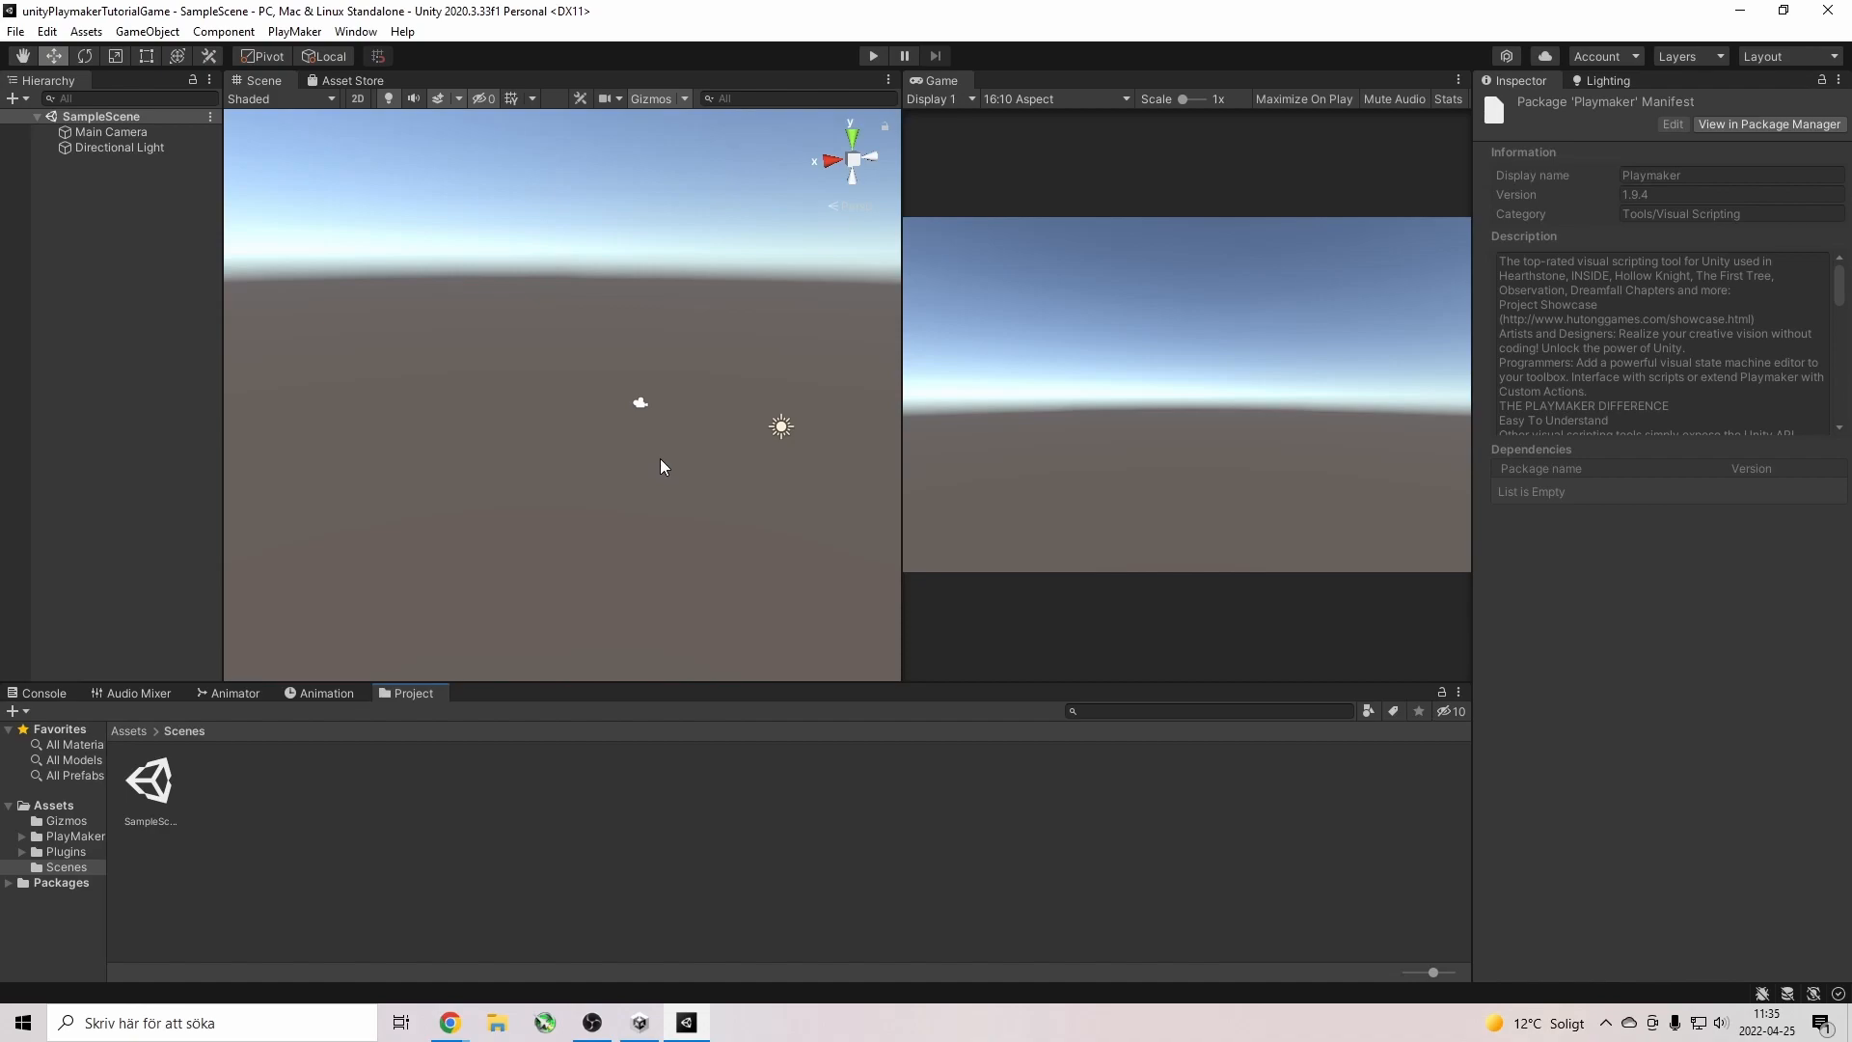
# Add a 3D cube to SampleScene and name it Ground.
pyautogui.rightClick(108, 234)
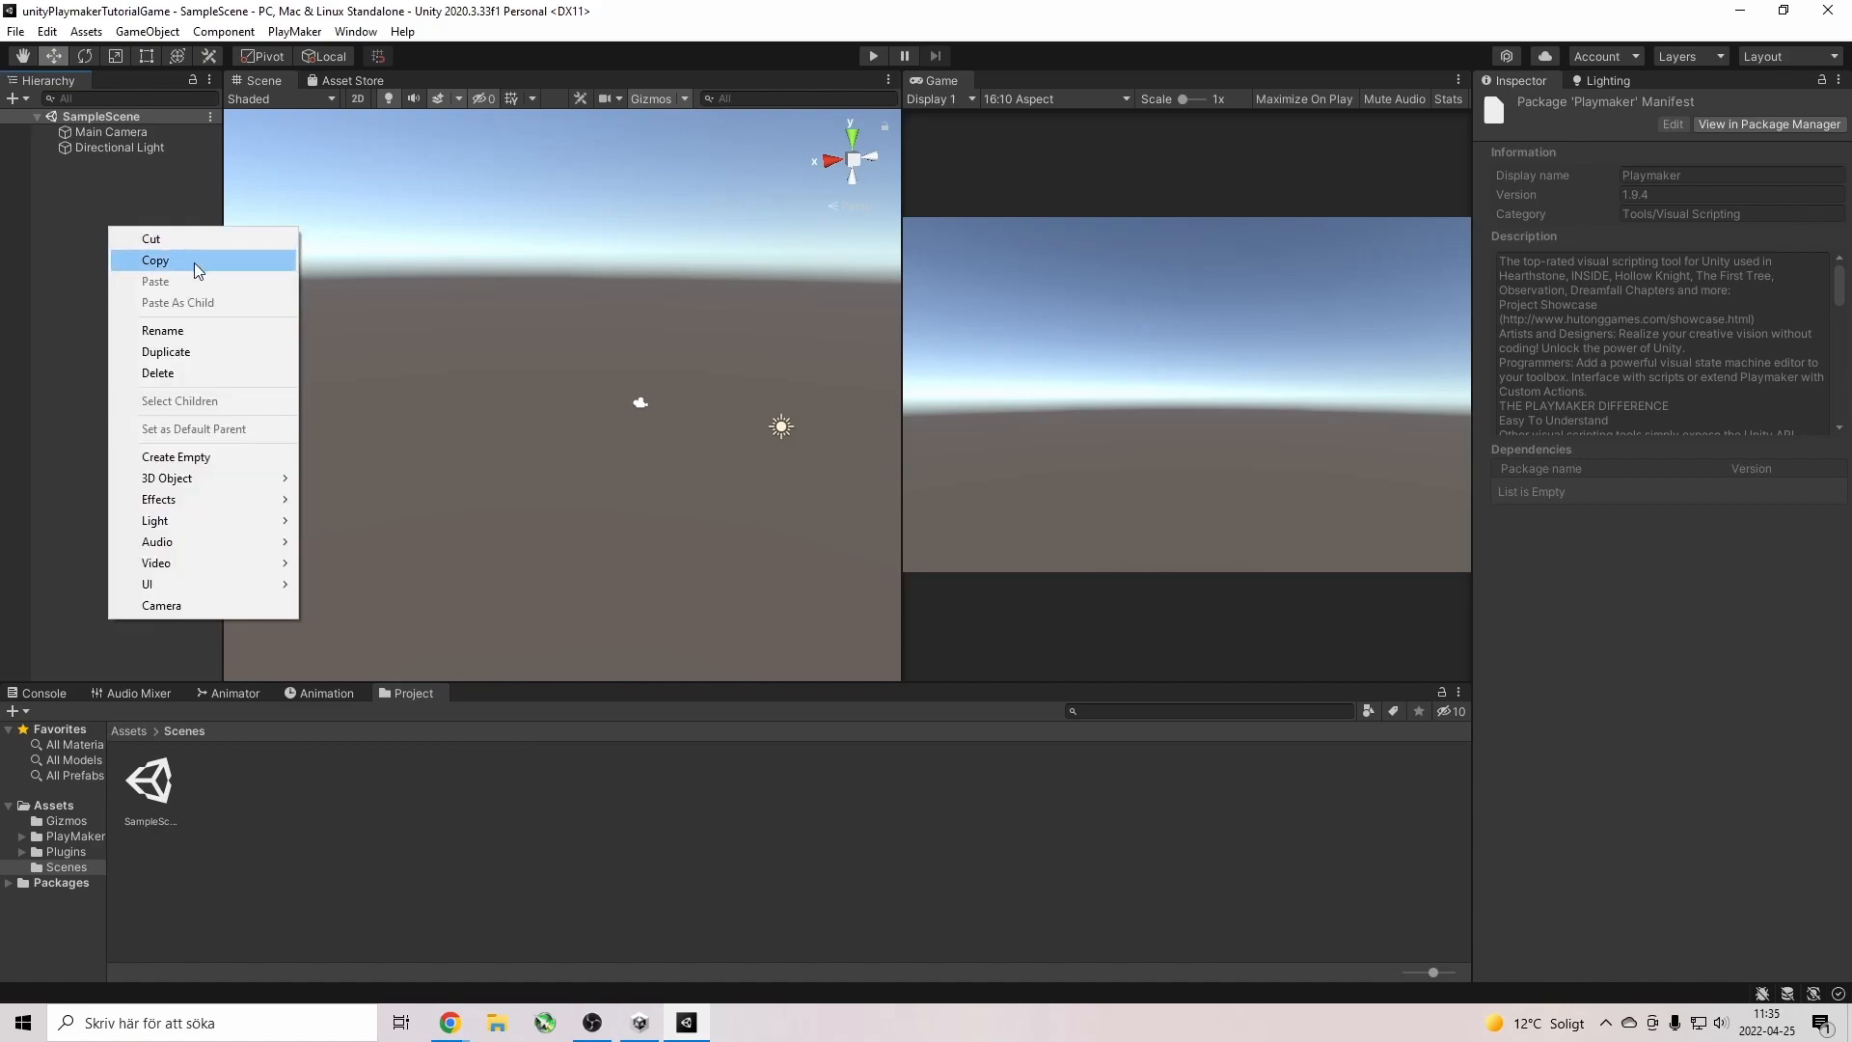
pyautogui.moveTo(180, 482)
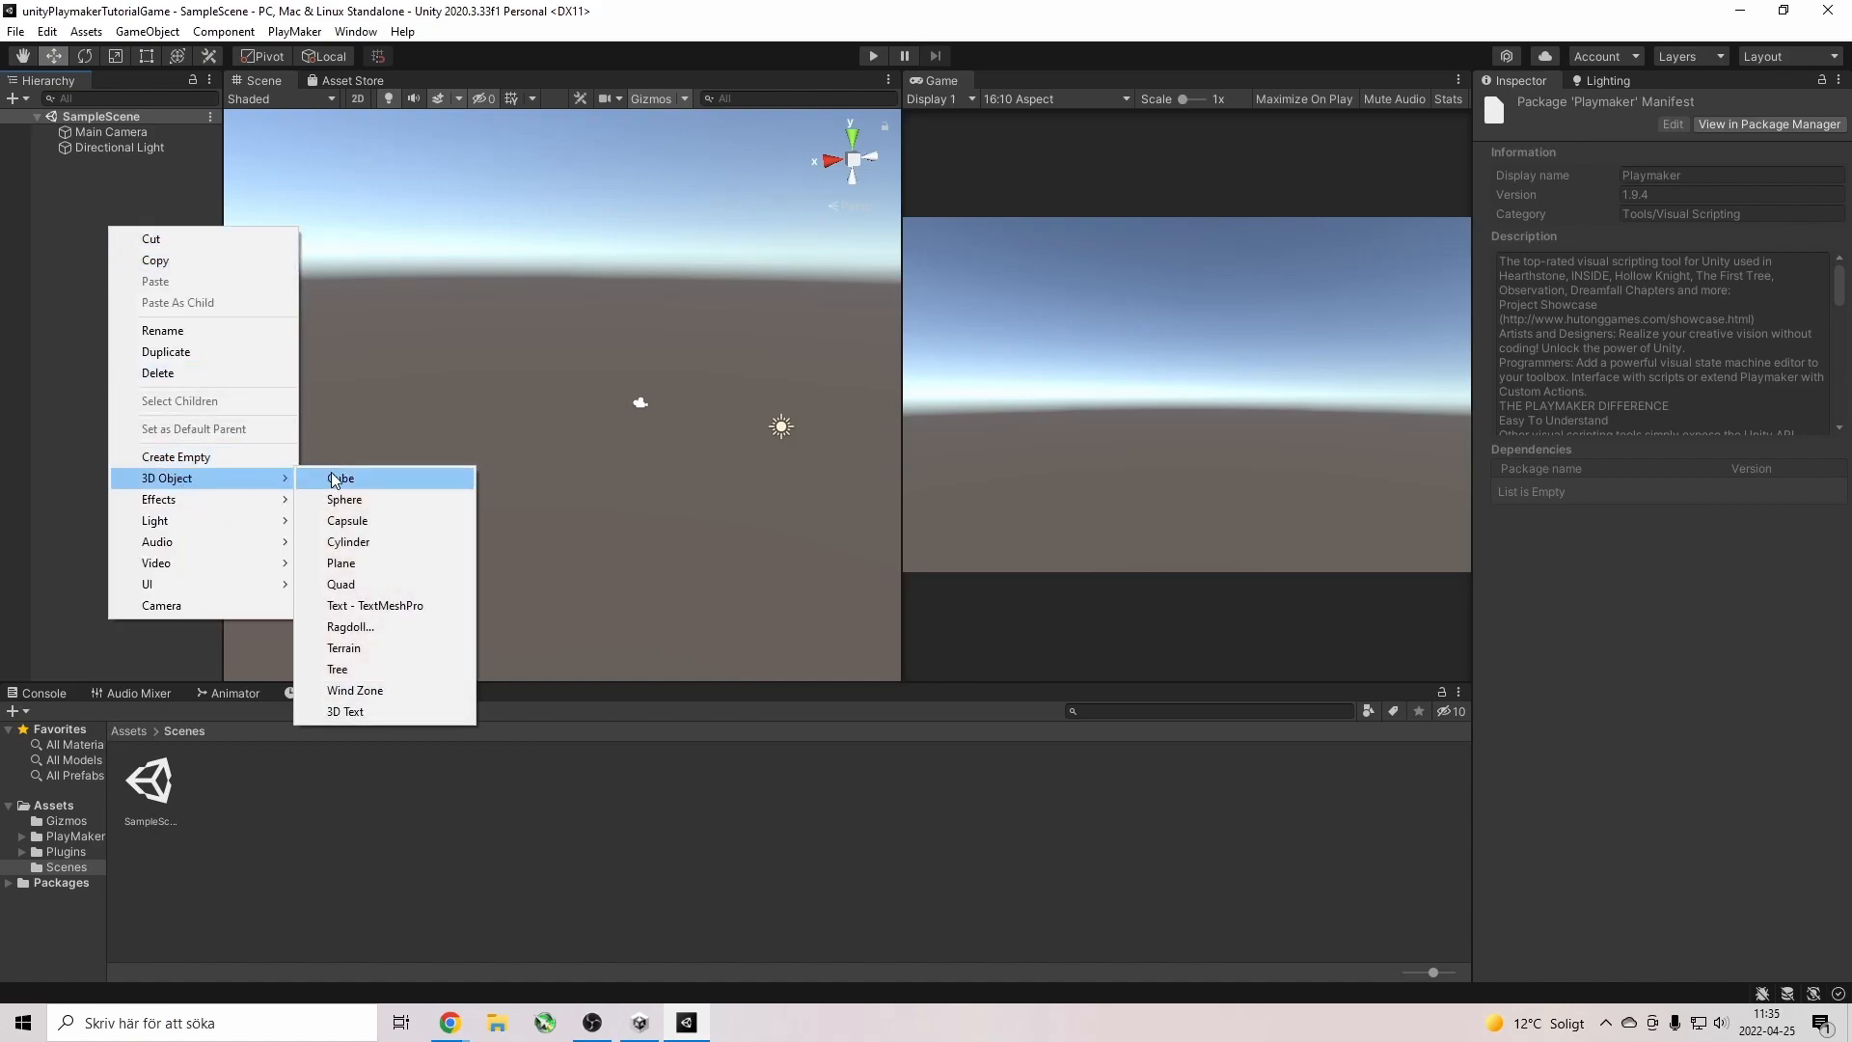
pyautogui.click(401, 482)
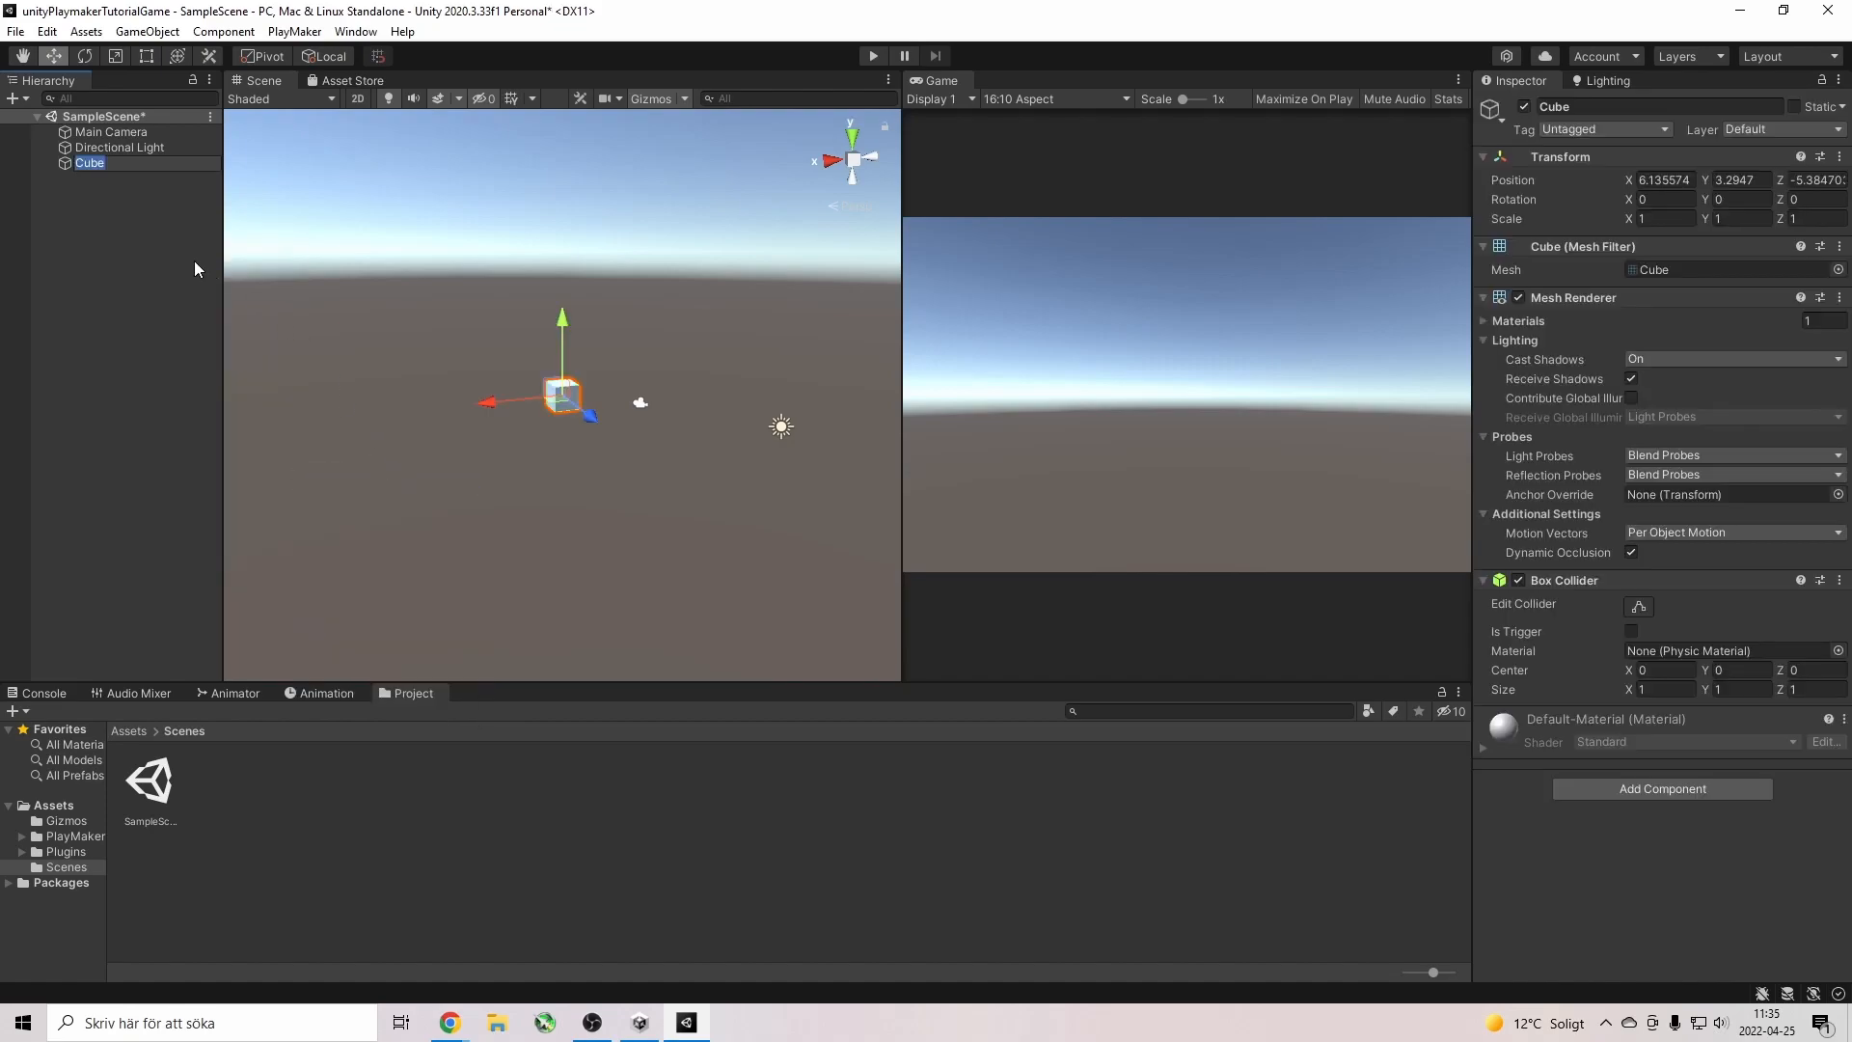
pyautogui.write('Ground')
pyautogui.press('Return')
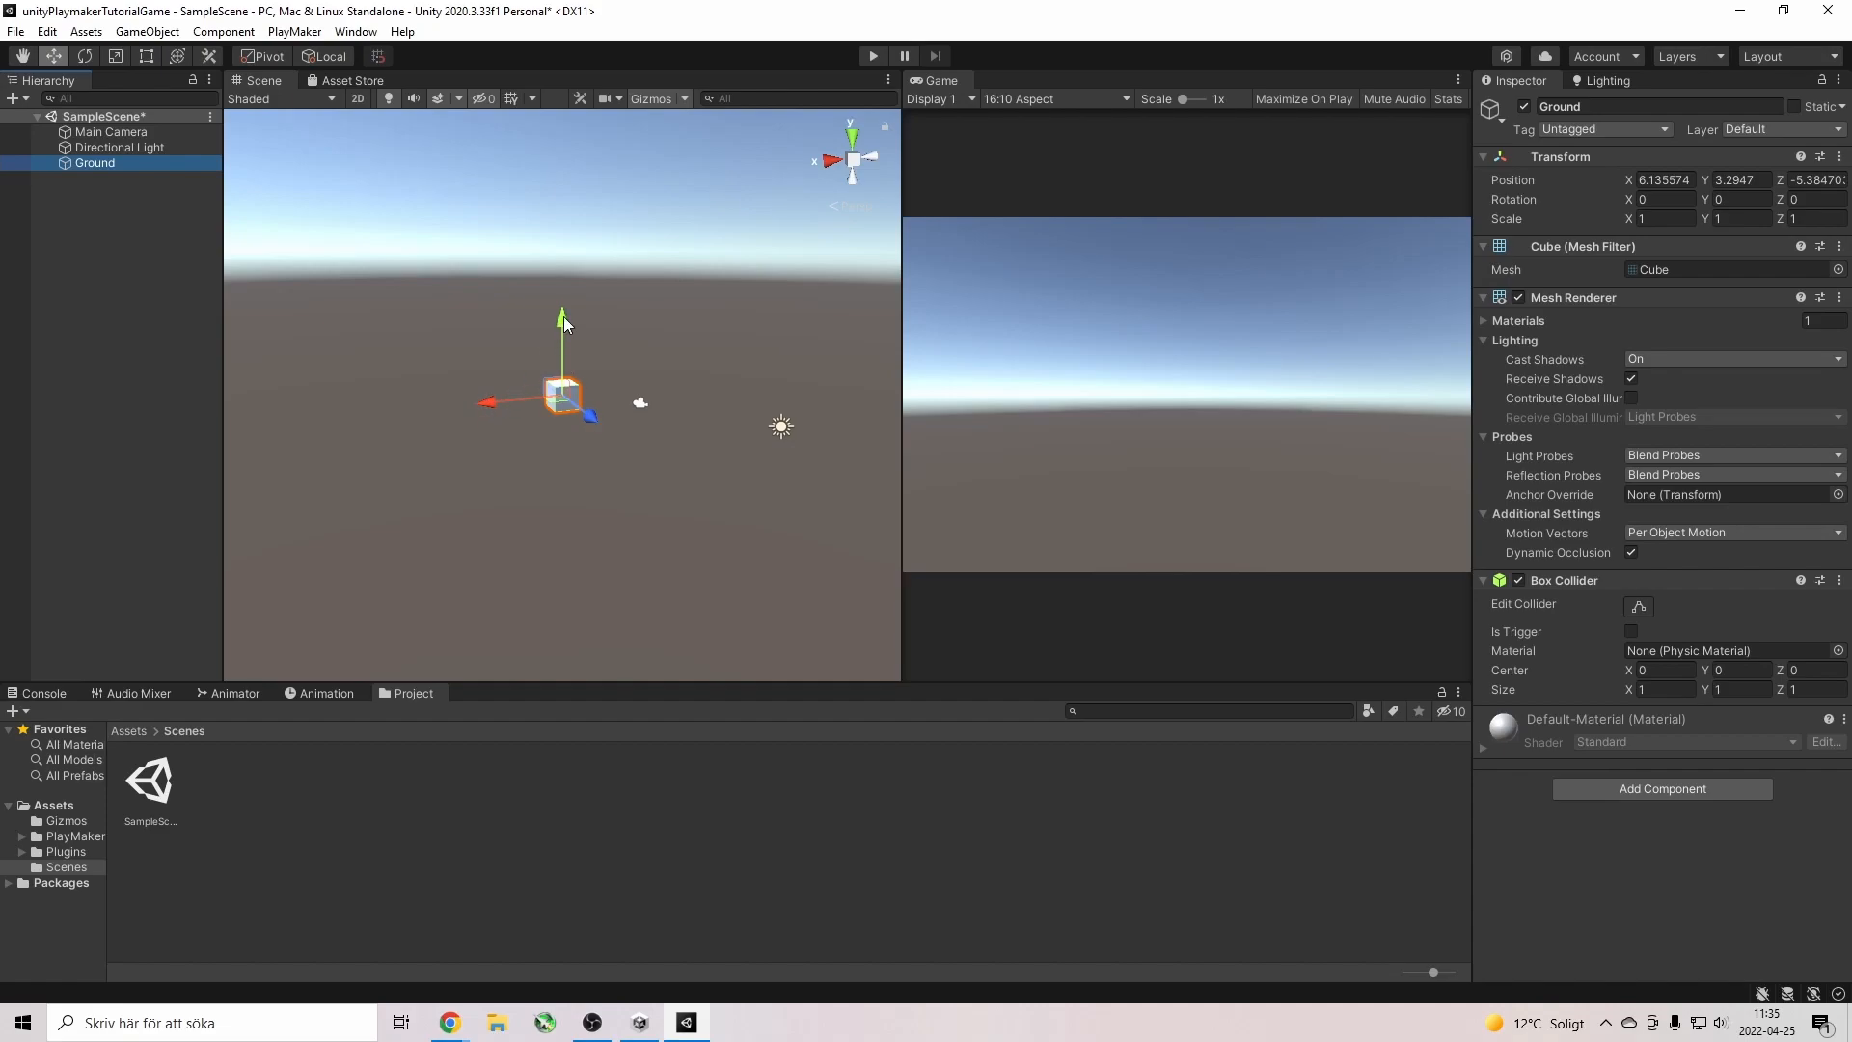
# Set the Ground cube's scale to 50 on X and 50 on Z.
pyautogui.click(1656, 220)
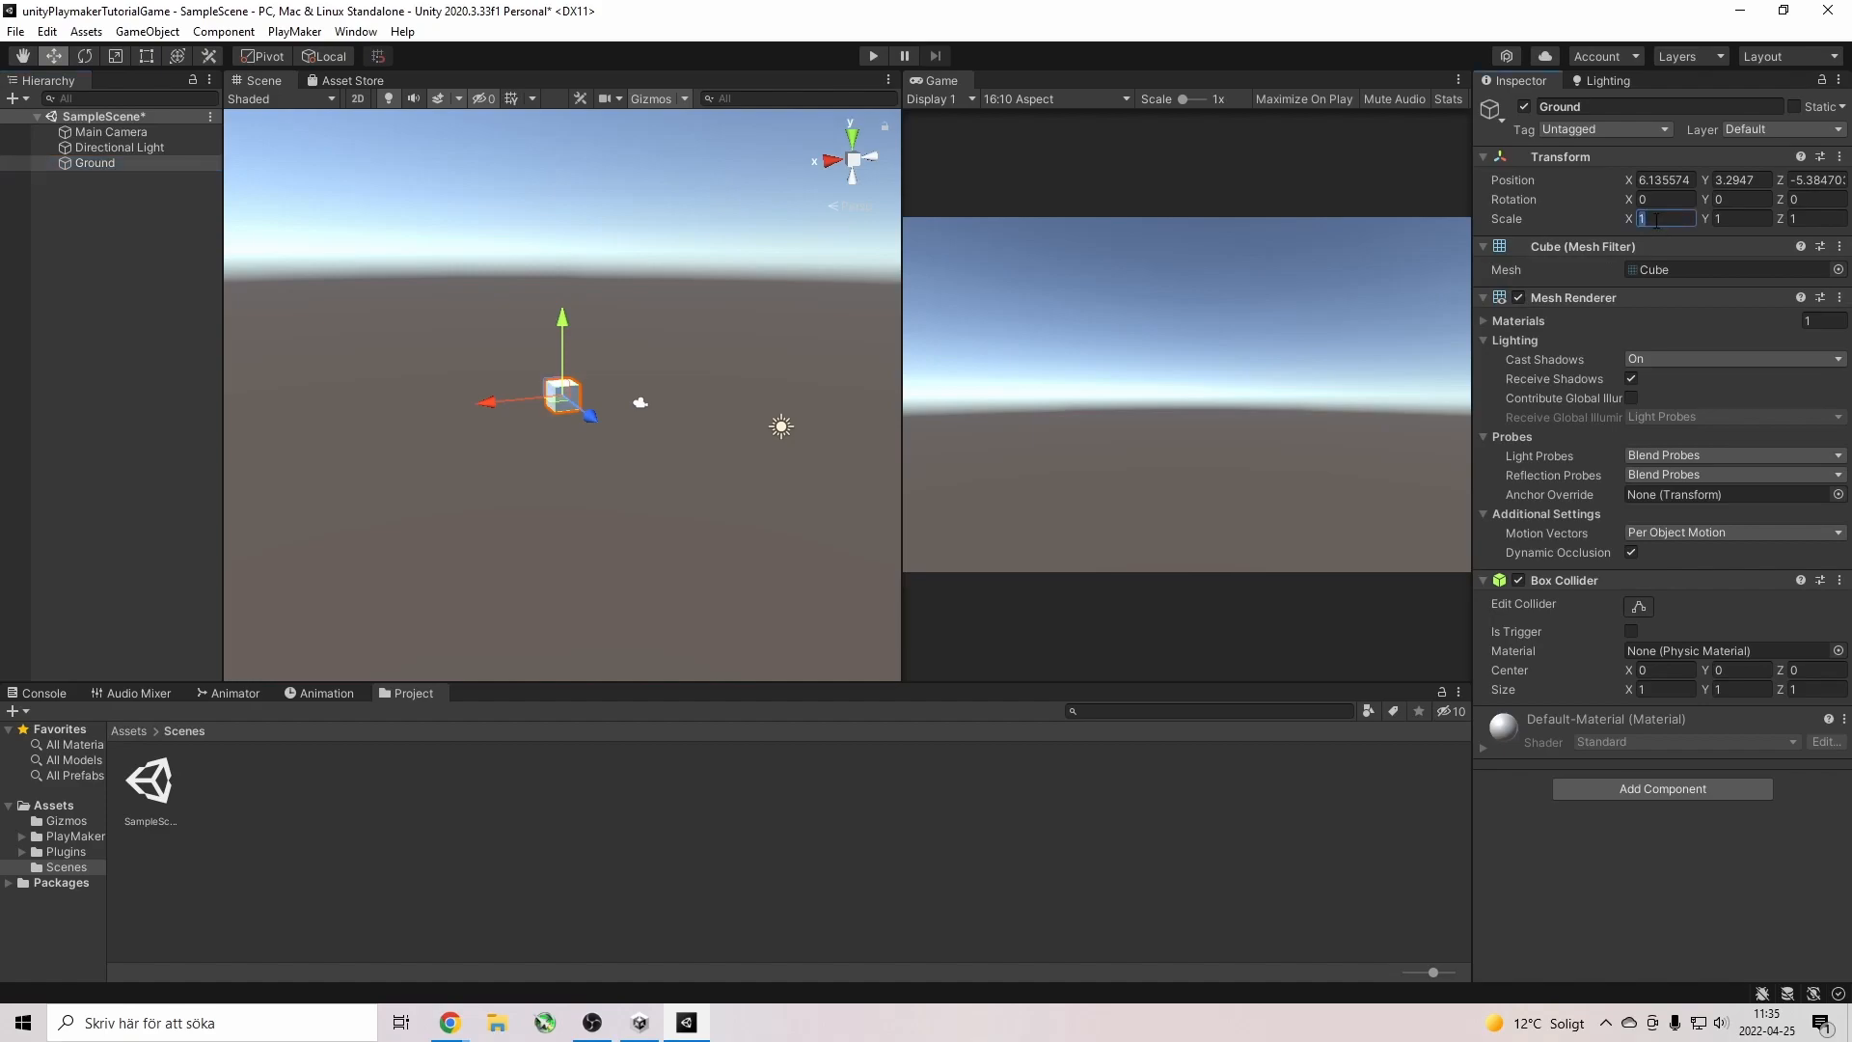
pyautogui.write('50')
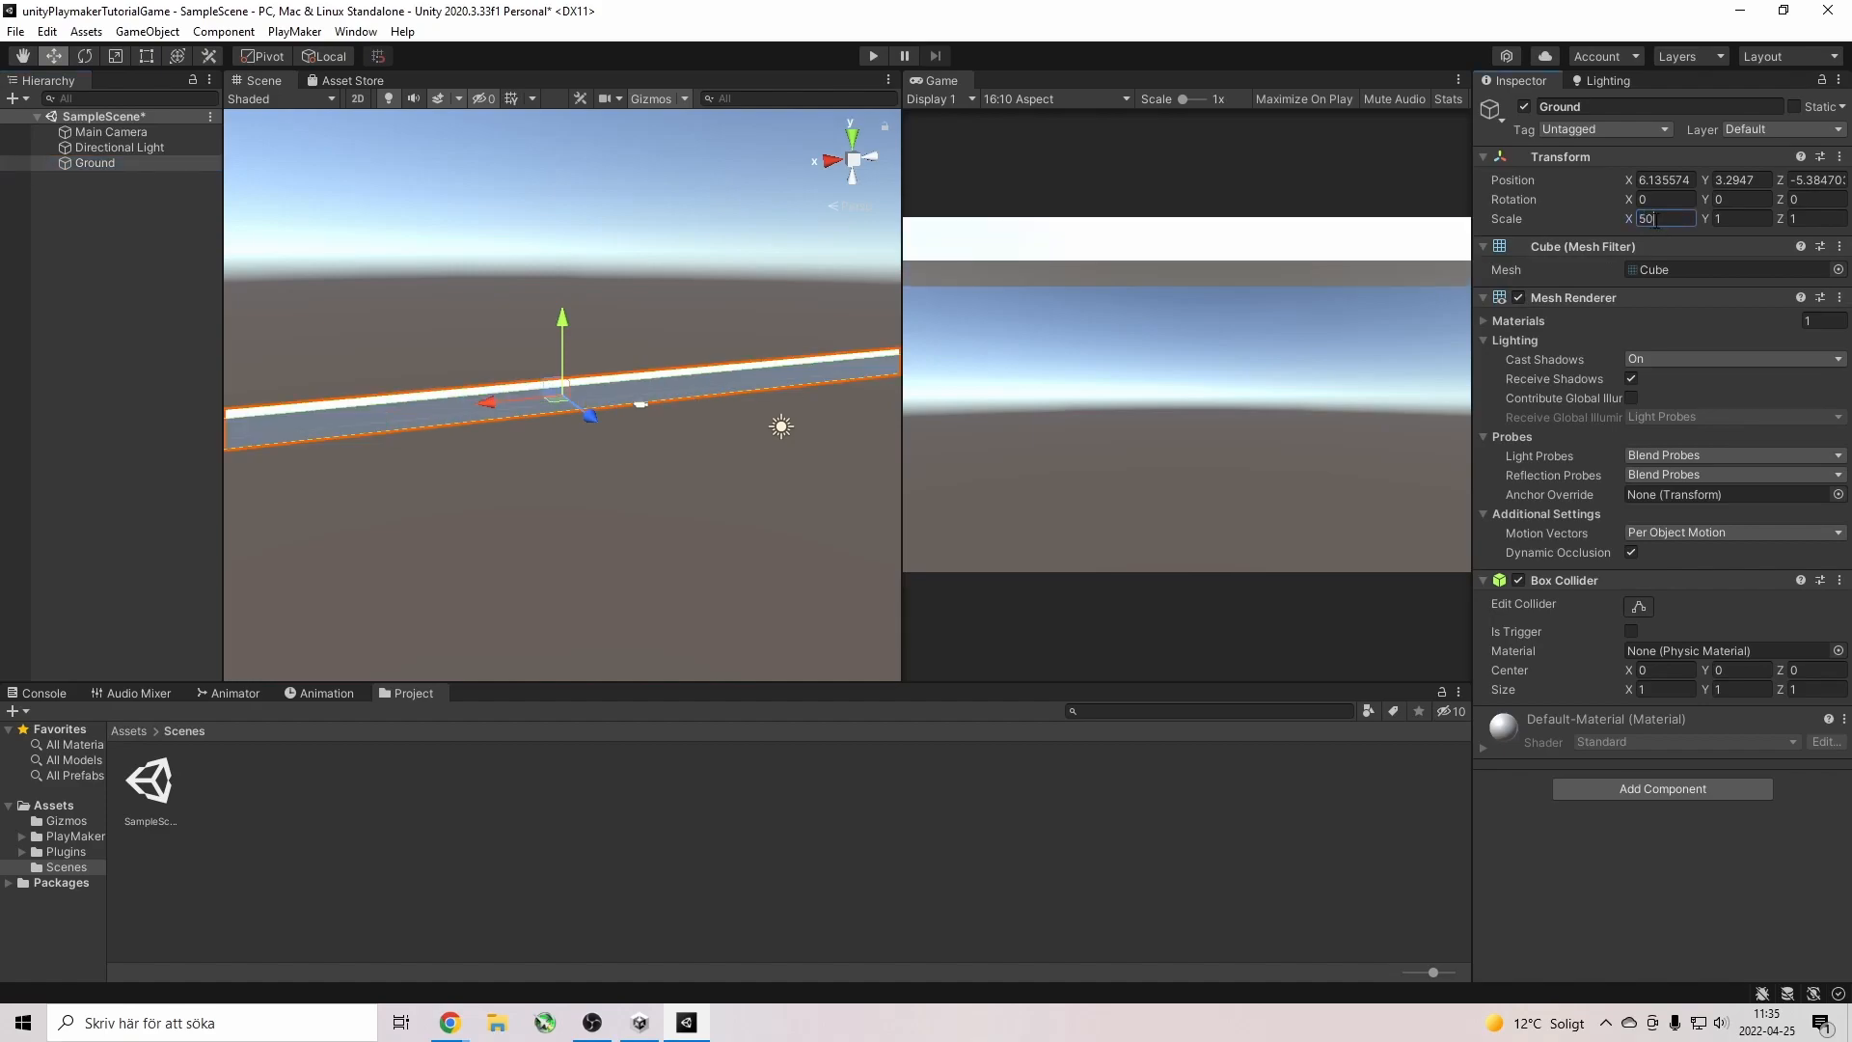
pyautogui.click(1813, 217)
pyautogui.write('50')
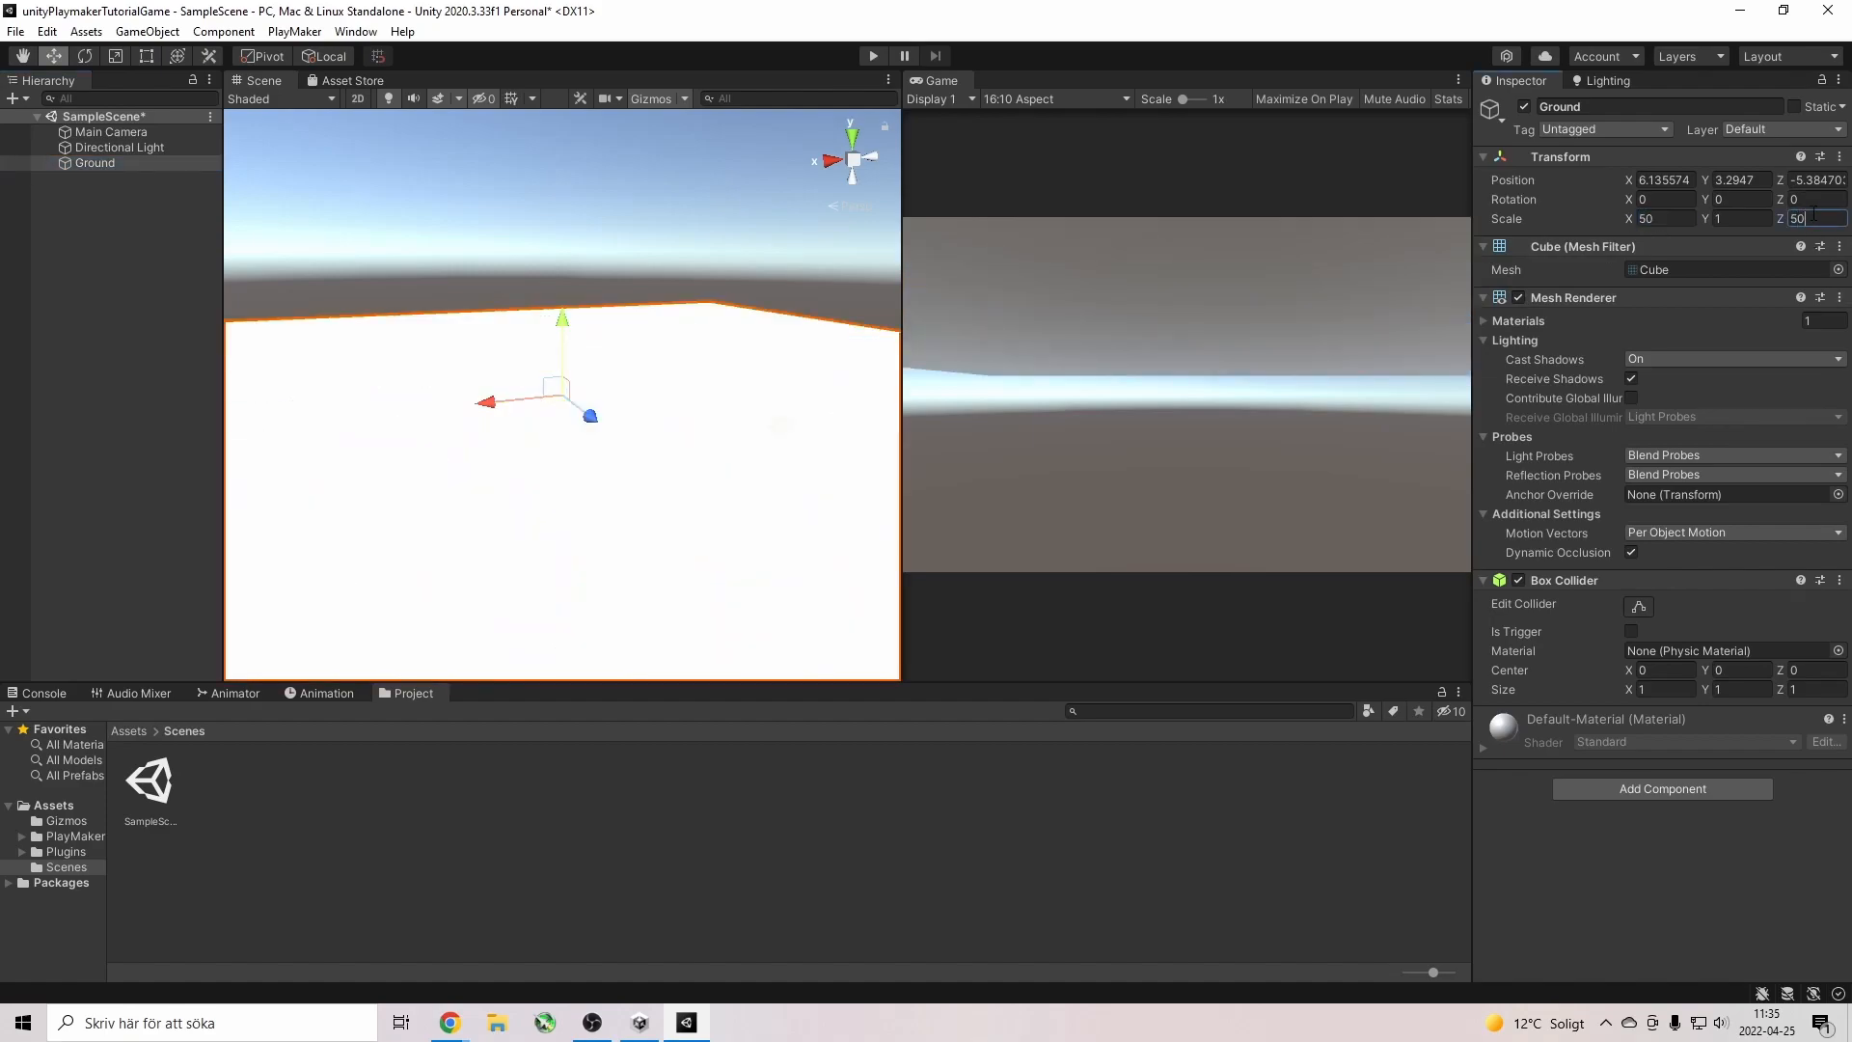
# Add a 3D sphere to SampleScene as a separate object above the Ground.
pyautogui.keyDown('alt'); pyautogui.moveTo(579, 540); pyautogui.dragTo(795, 455); pyautogui.keyUp('alt')
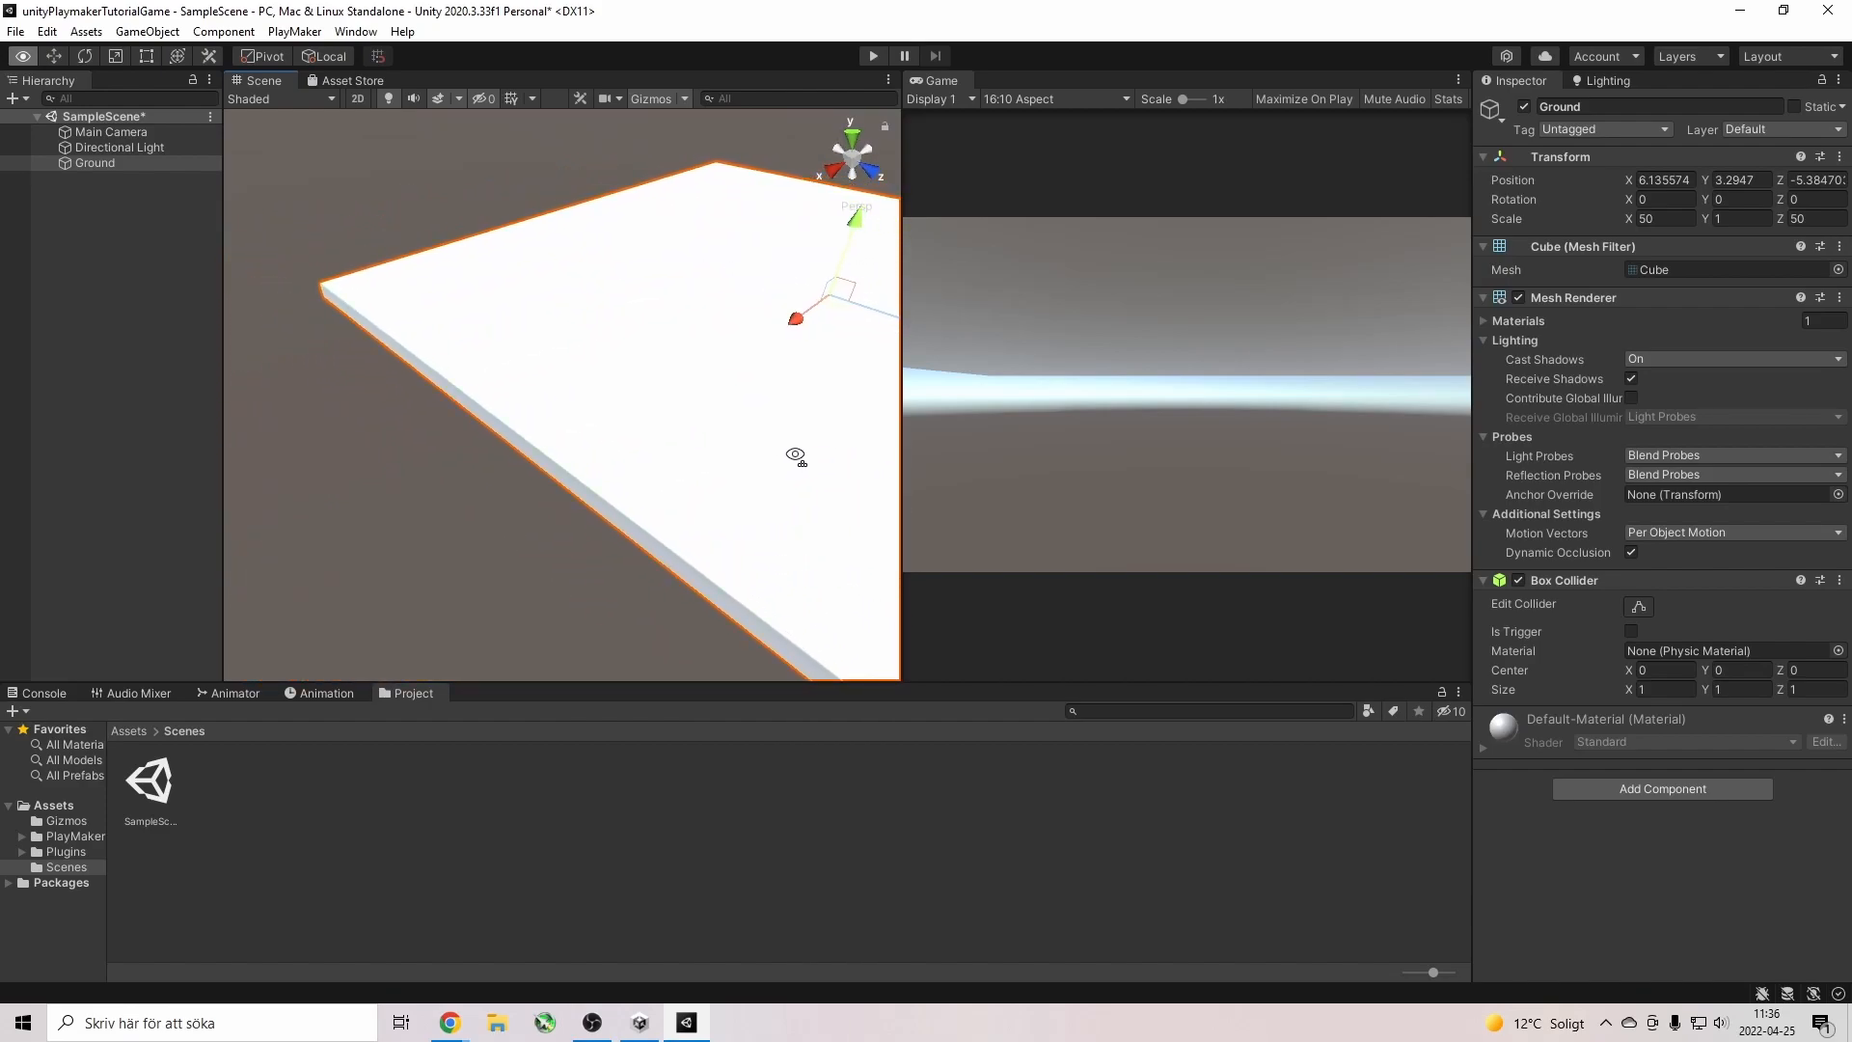
pyautogui.press('d')
pyautogui.moveTo(795, 455); pyautogui.dragTo(752, 444, button='right')
pyautogui.moveTo(878, 434); pyautogui.dragTo(713, 550, button='right')
pyautogui.rightClick(164, 258)
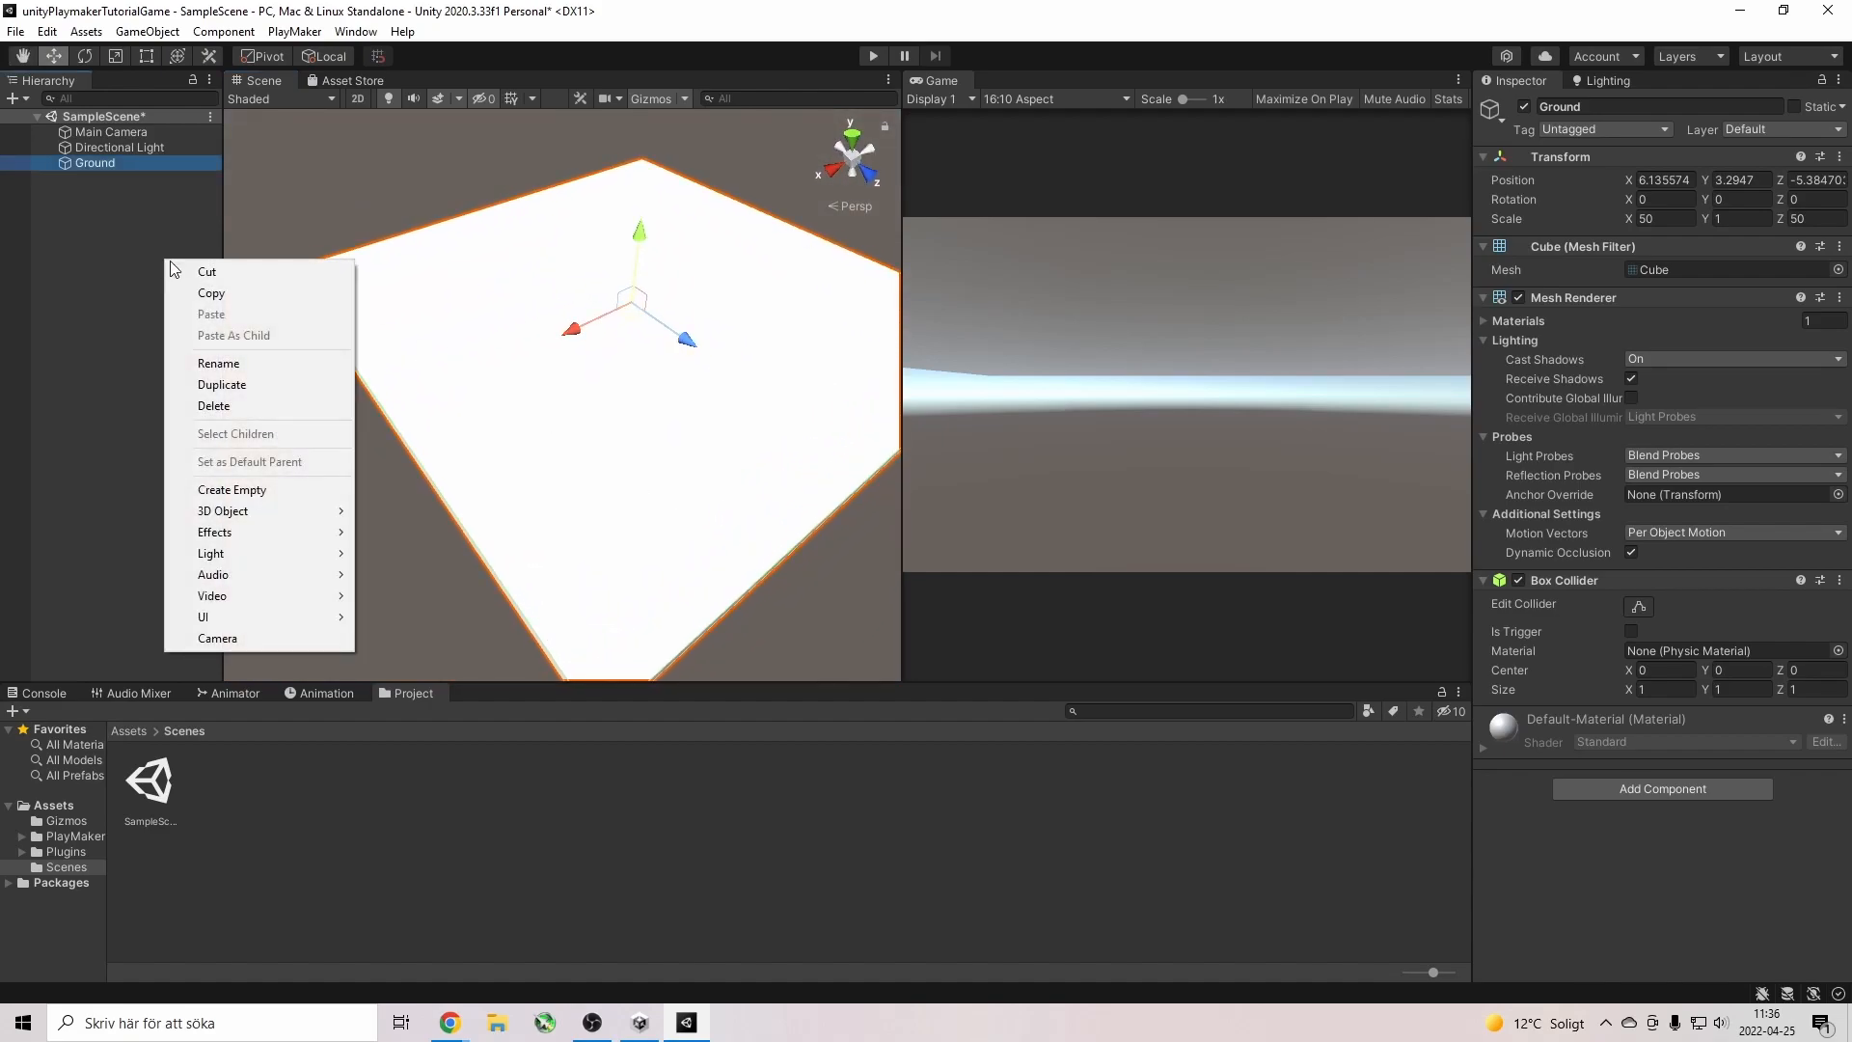
pyautogui.rightClick(106, 233)
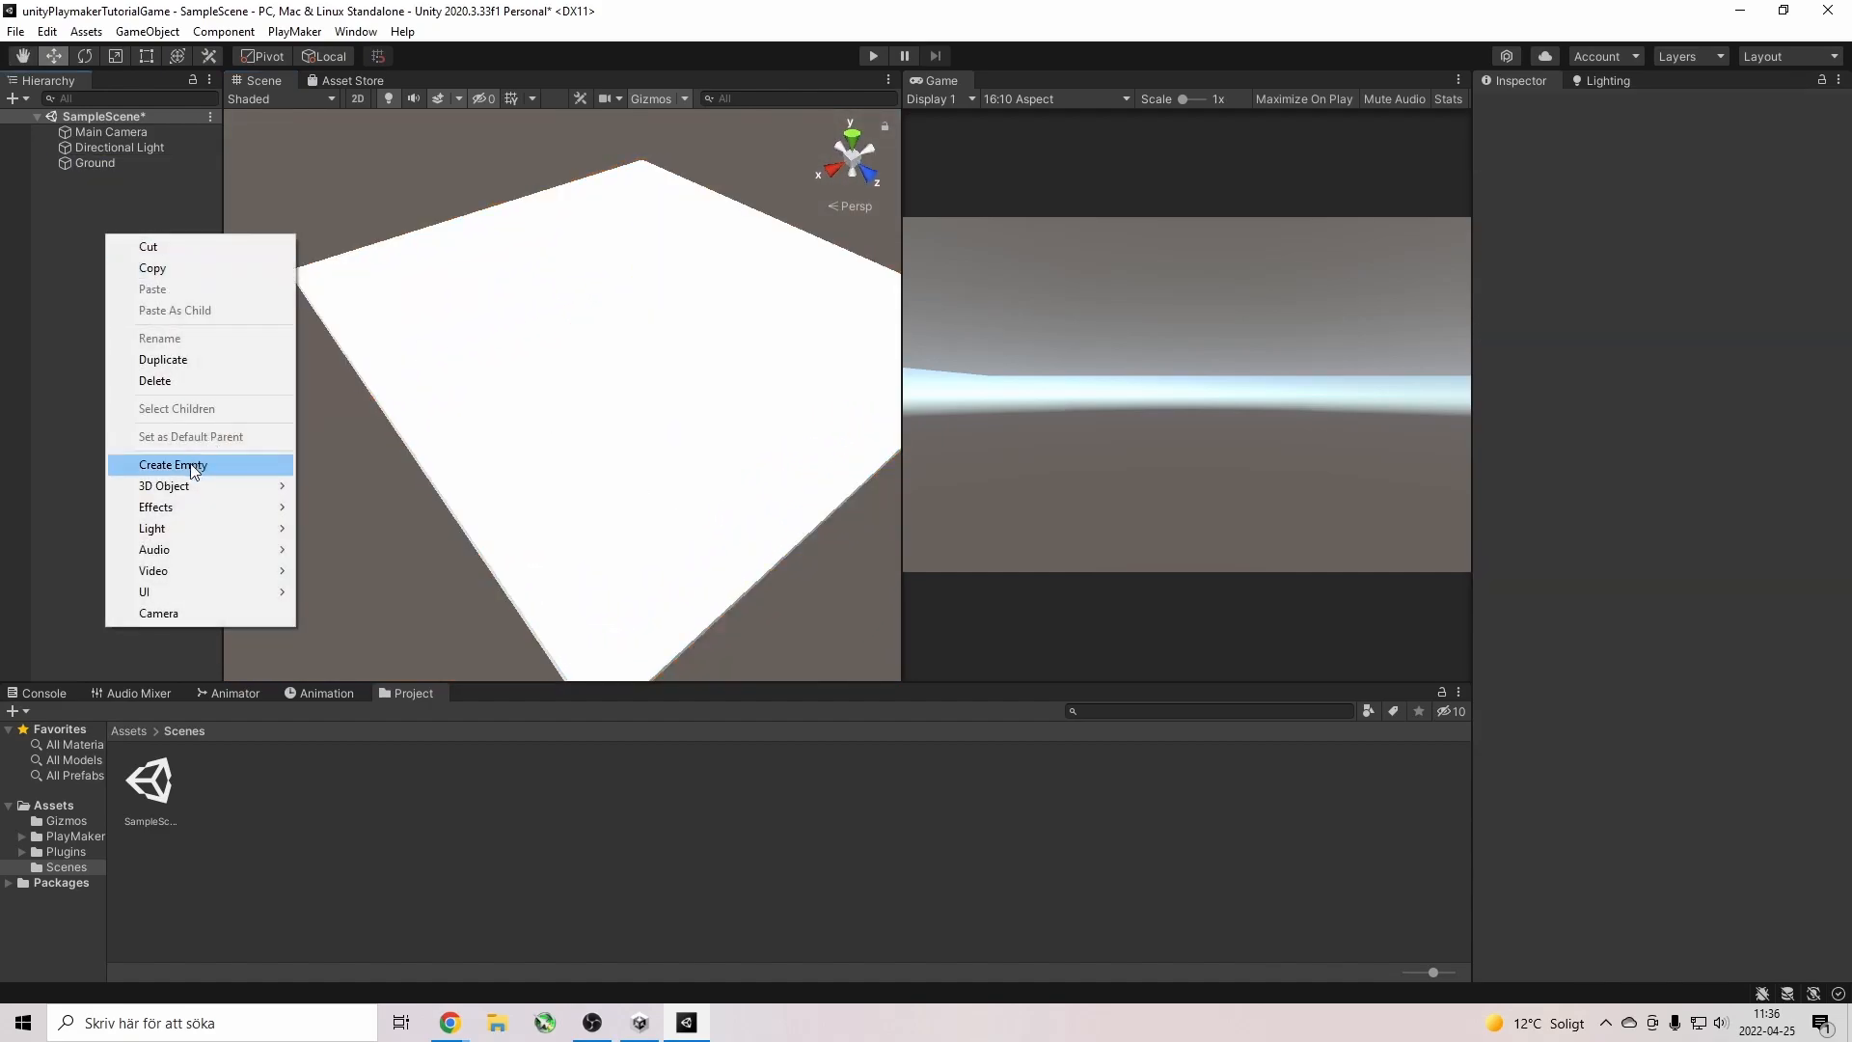
pyautogui.moveTo(295, 492)
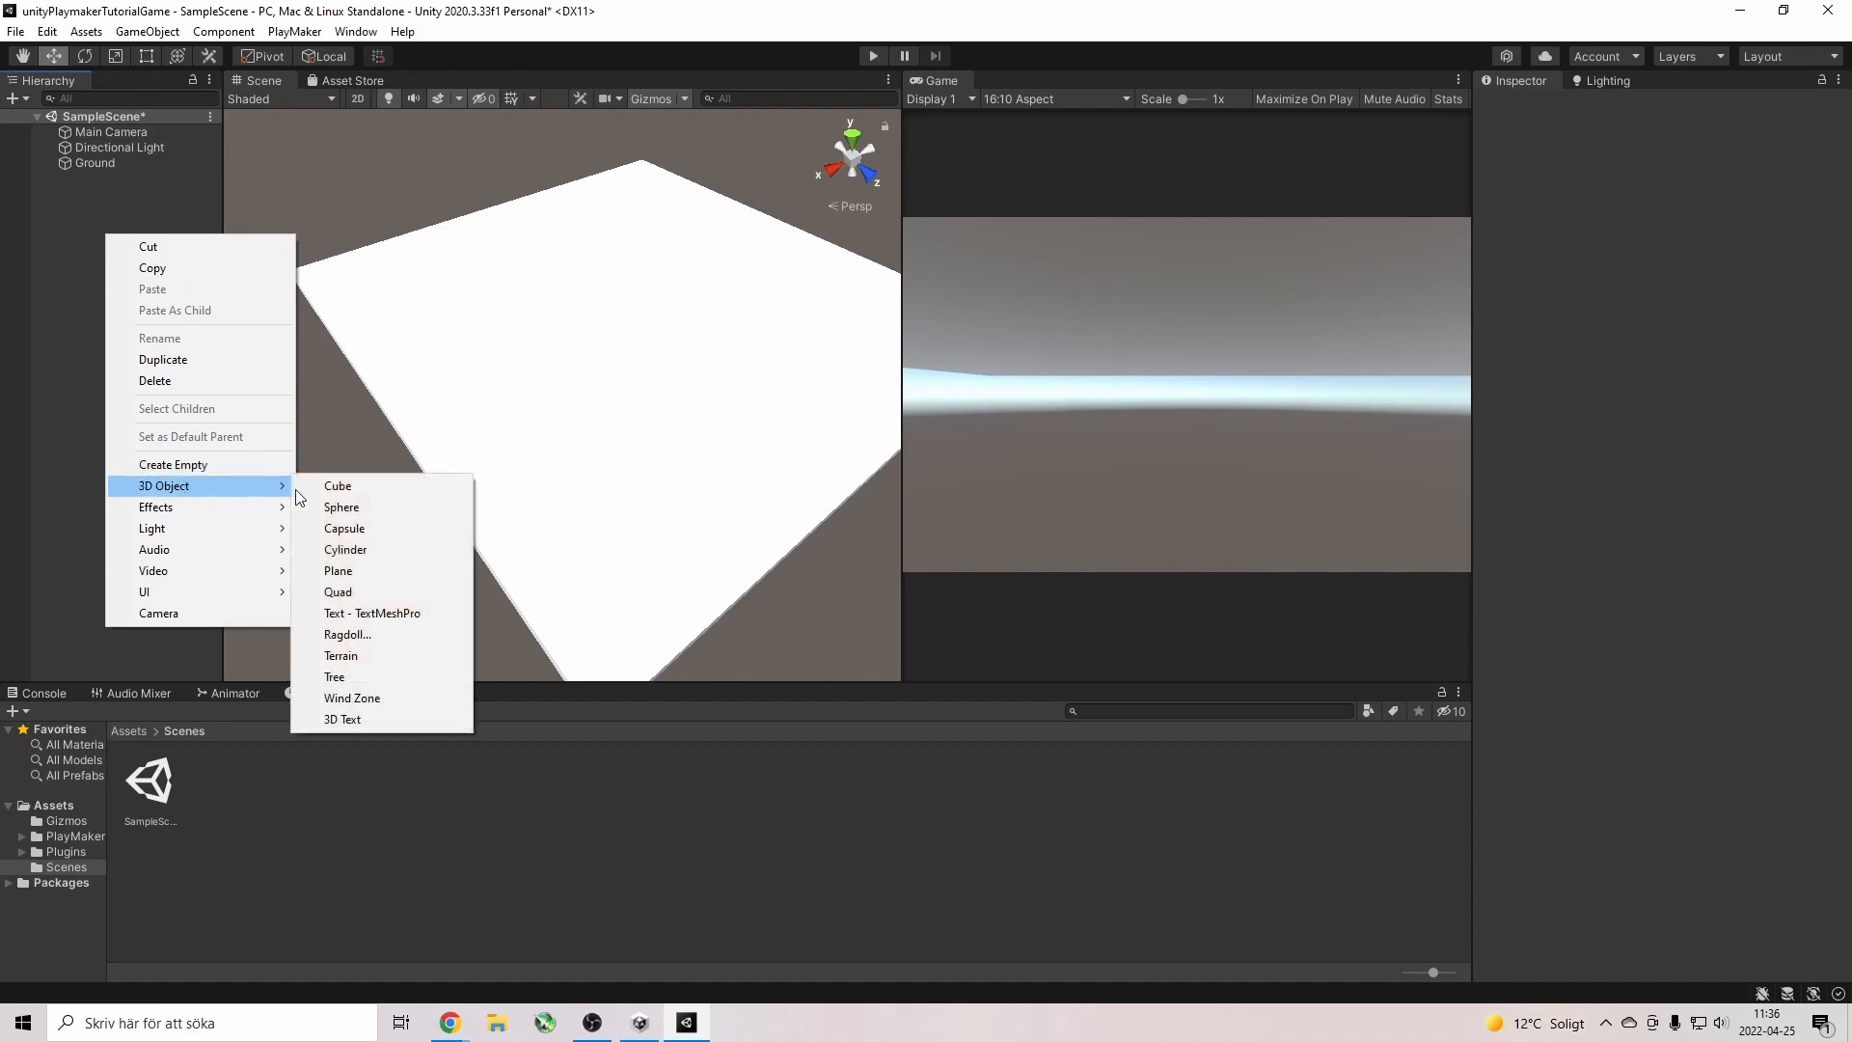
pyautogui.click(417, 504)
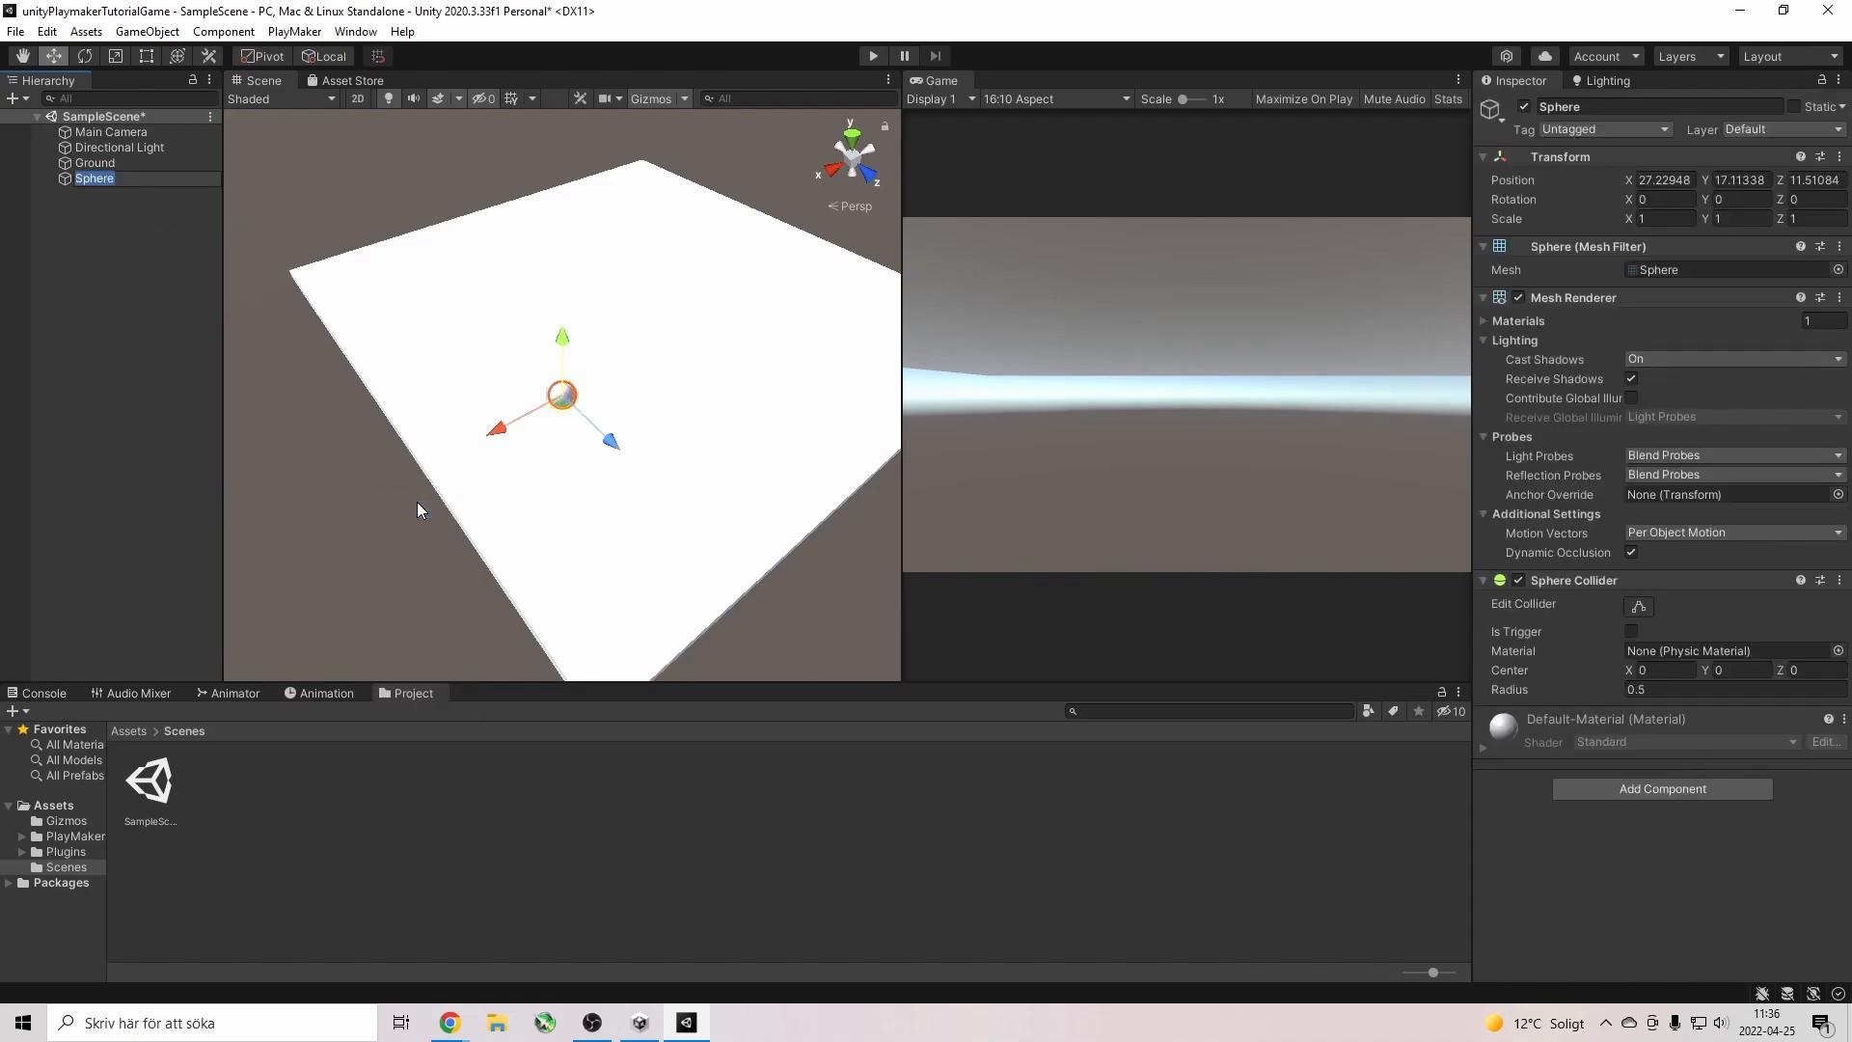
# Name the new sphere PlayerBALL.
pyautogui.write('PlayerBALL')
pyautogui.press('Return')
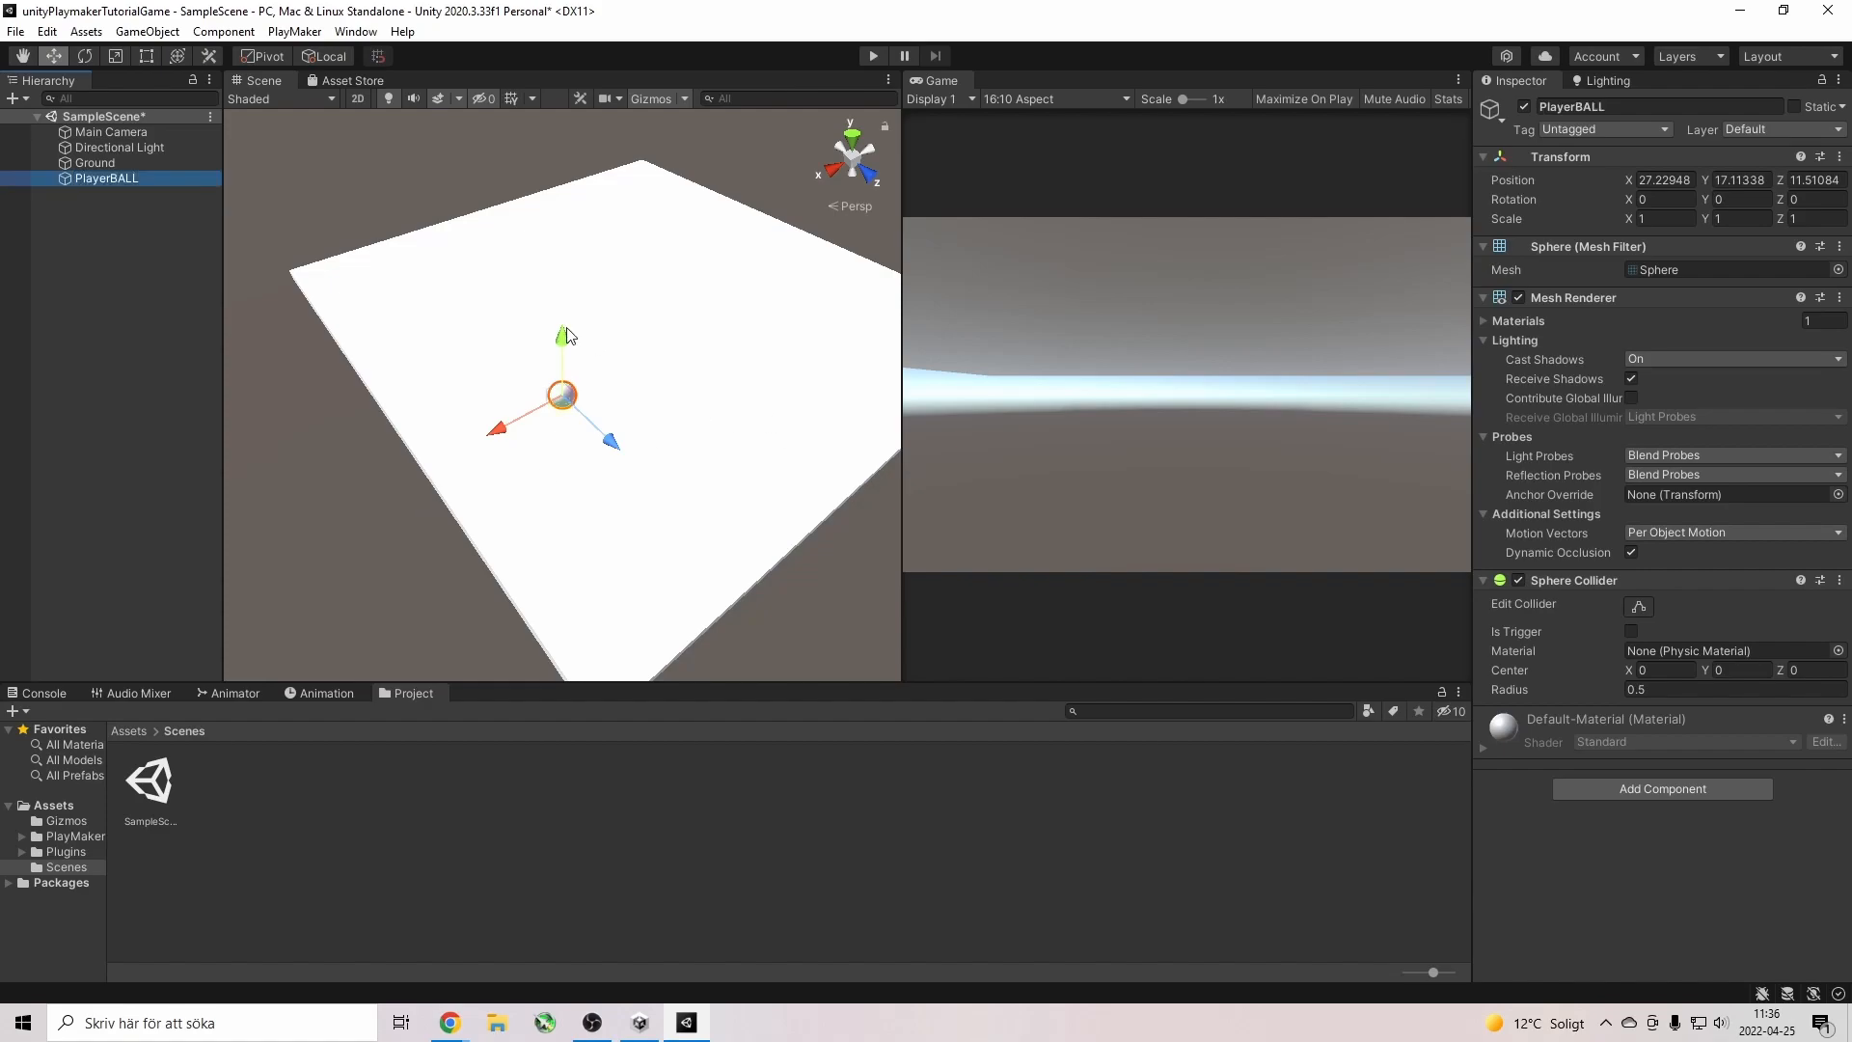
# Set the Ground object's position to 0 on X, Y and Z.
pyautogui.moveTo(606, 441); pyautogui.dragTo(641, 401, button='right')
pyautogui.scroll(3, 592, 489)
pyautogui.click(596, 485)
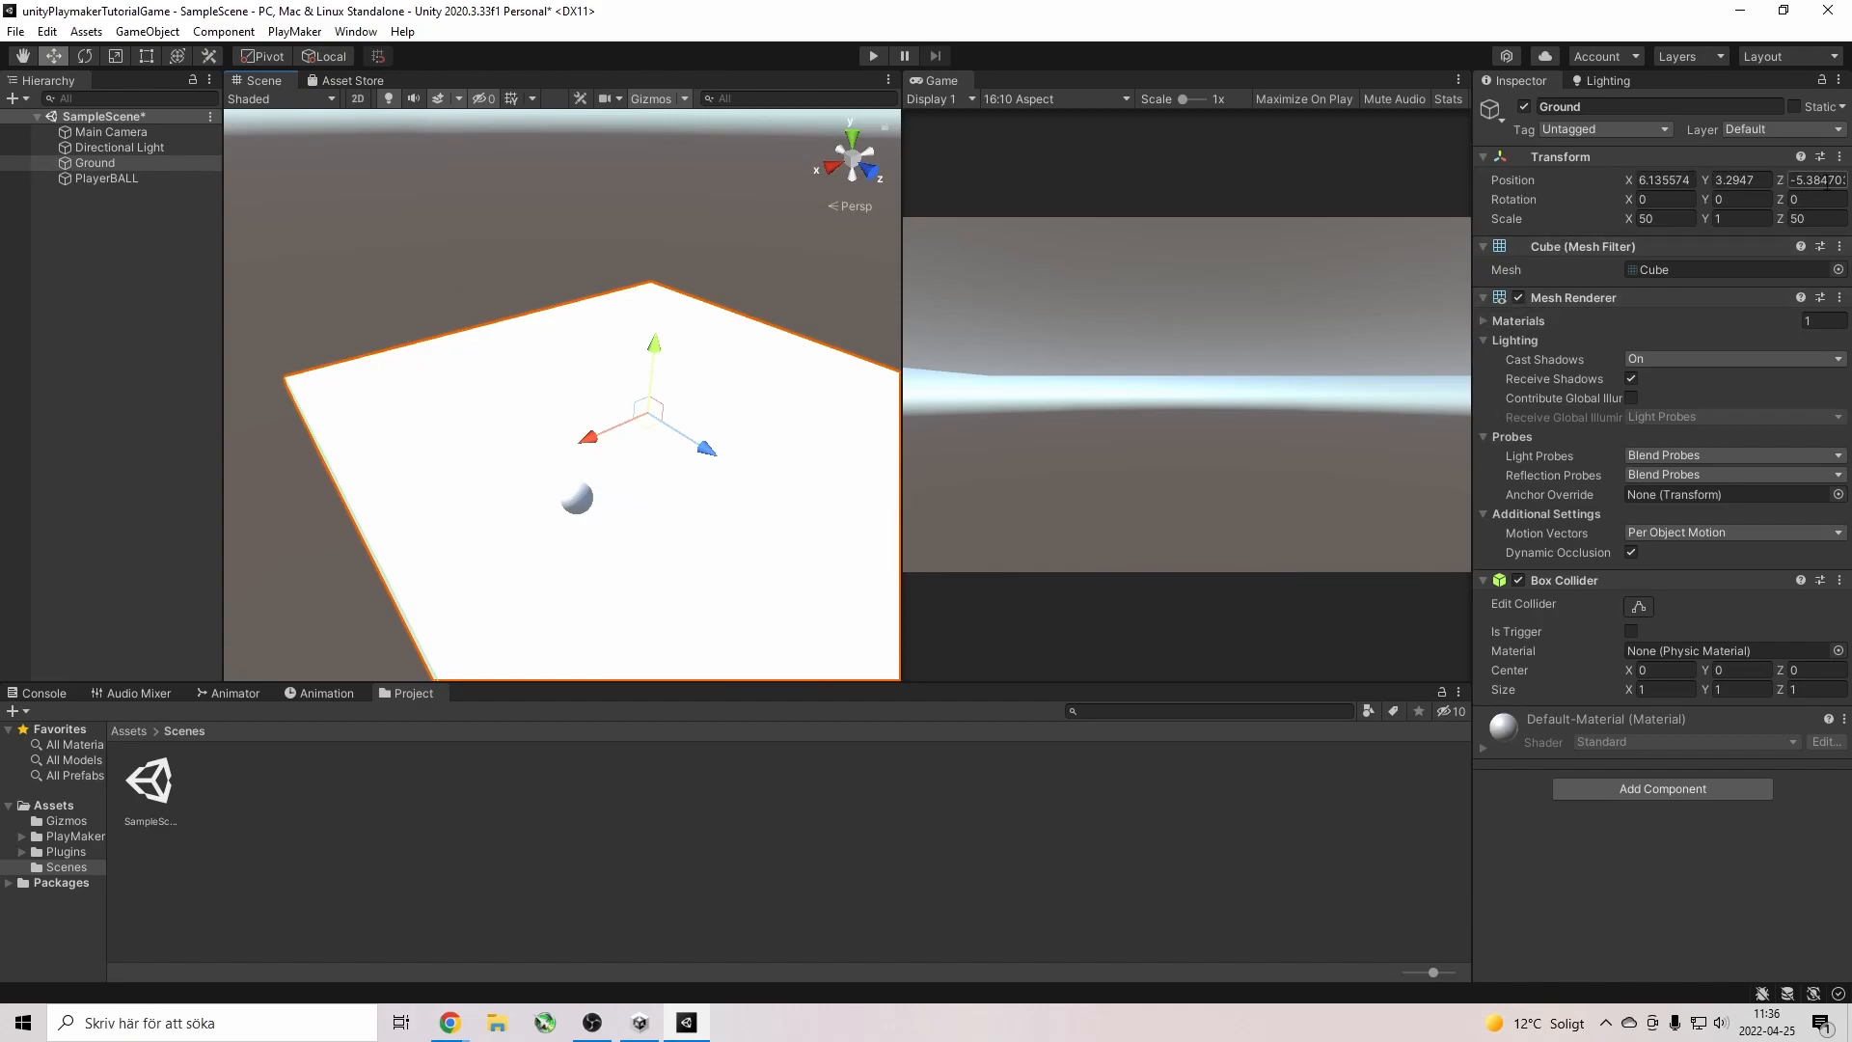
pyautogui.click(1678, 186)
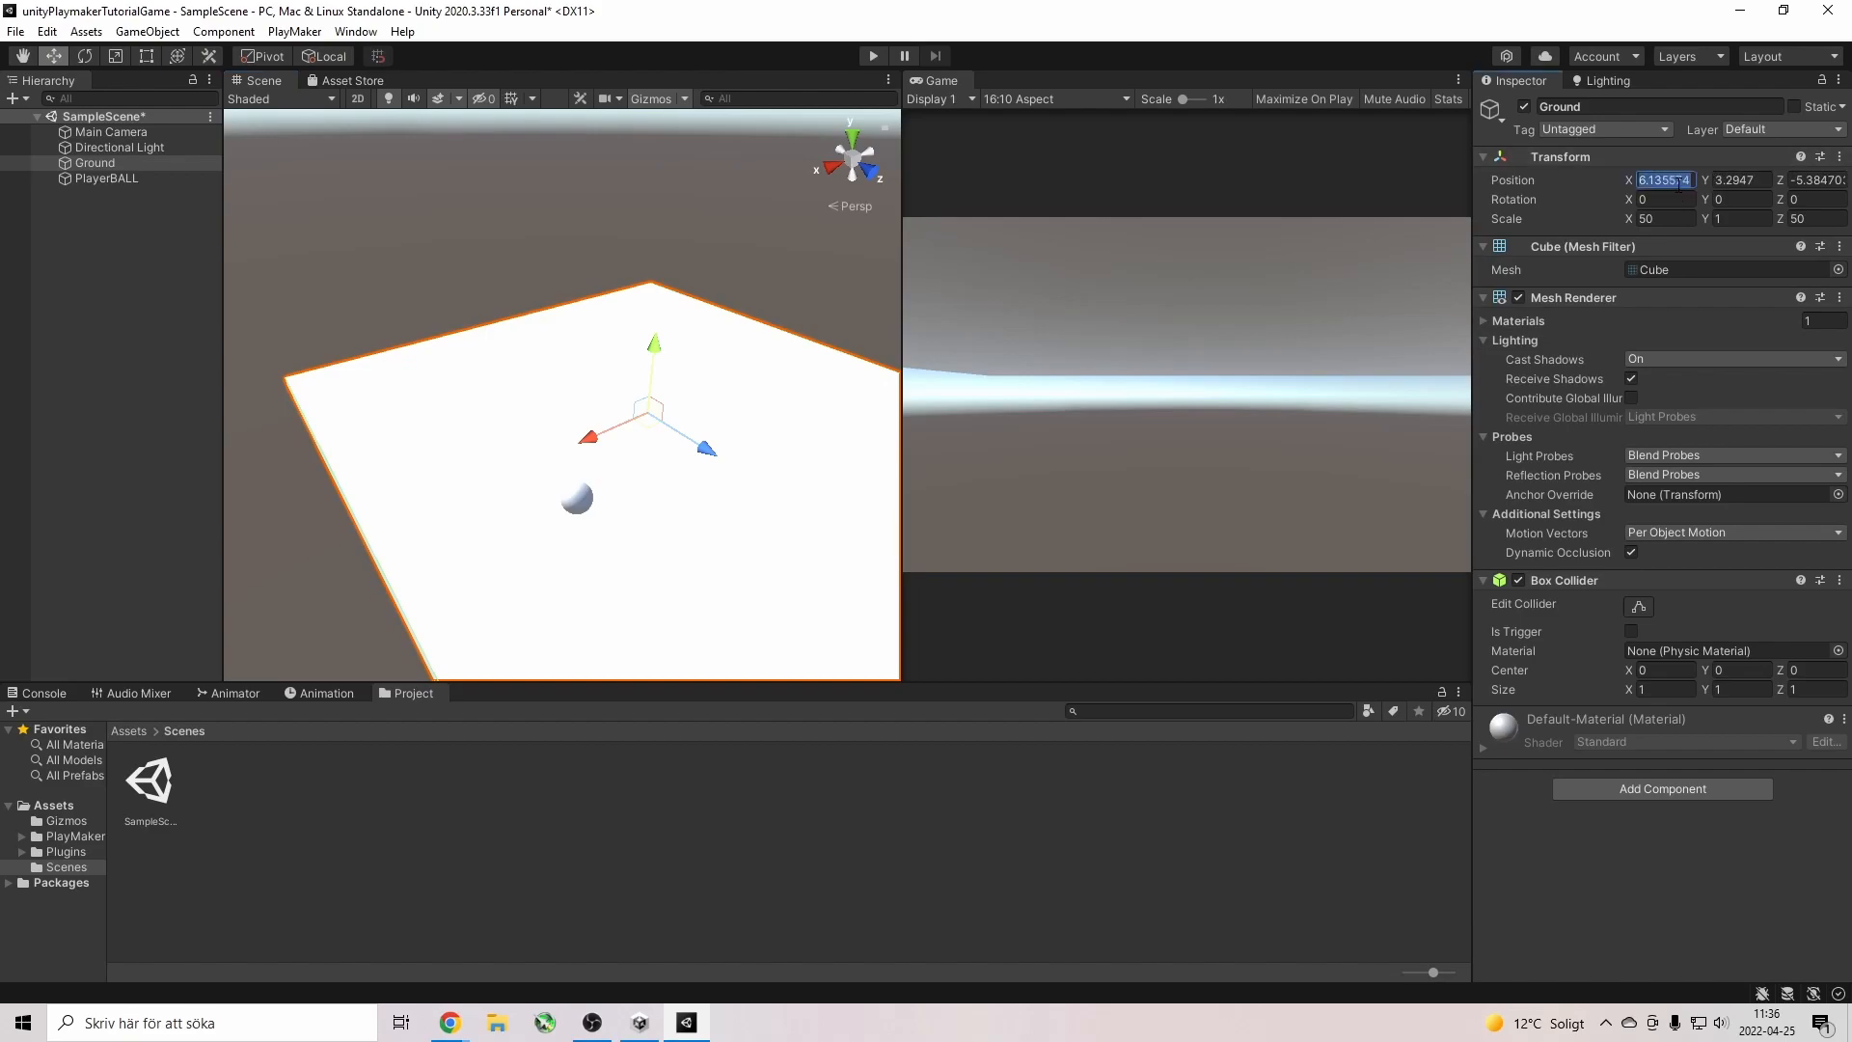
pyautogui.write('0')
pyautogui.press('Tab')
pyautogui.write('0')
pyautogui.press('Tab')
pyautogui.write('0')
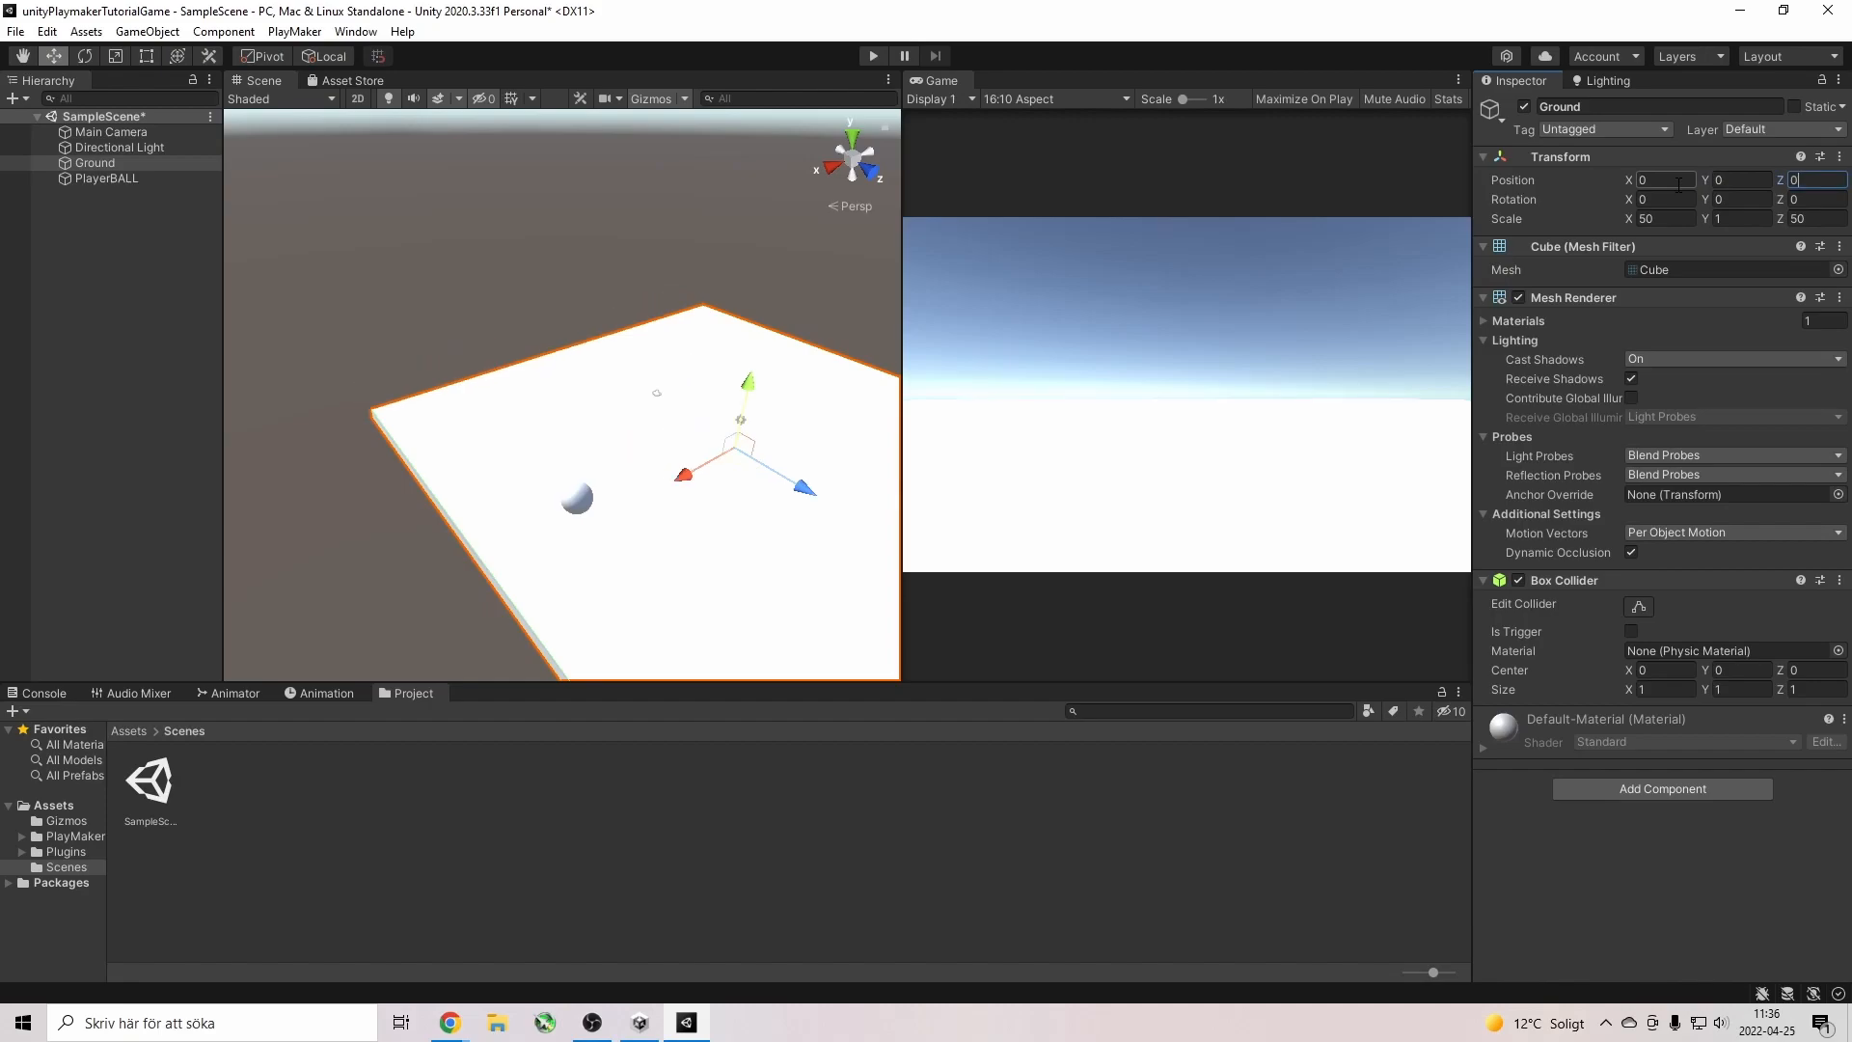
# Set PlayerBALL's position to 0 on X, Y and Z.
pyautogui.click(580, 504)
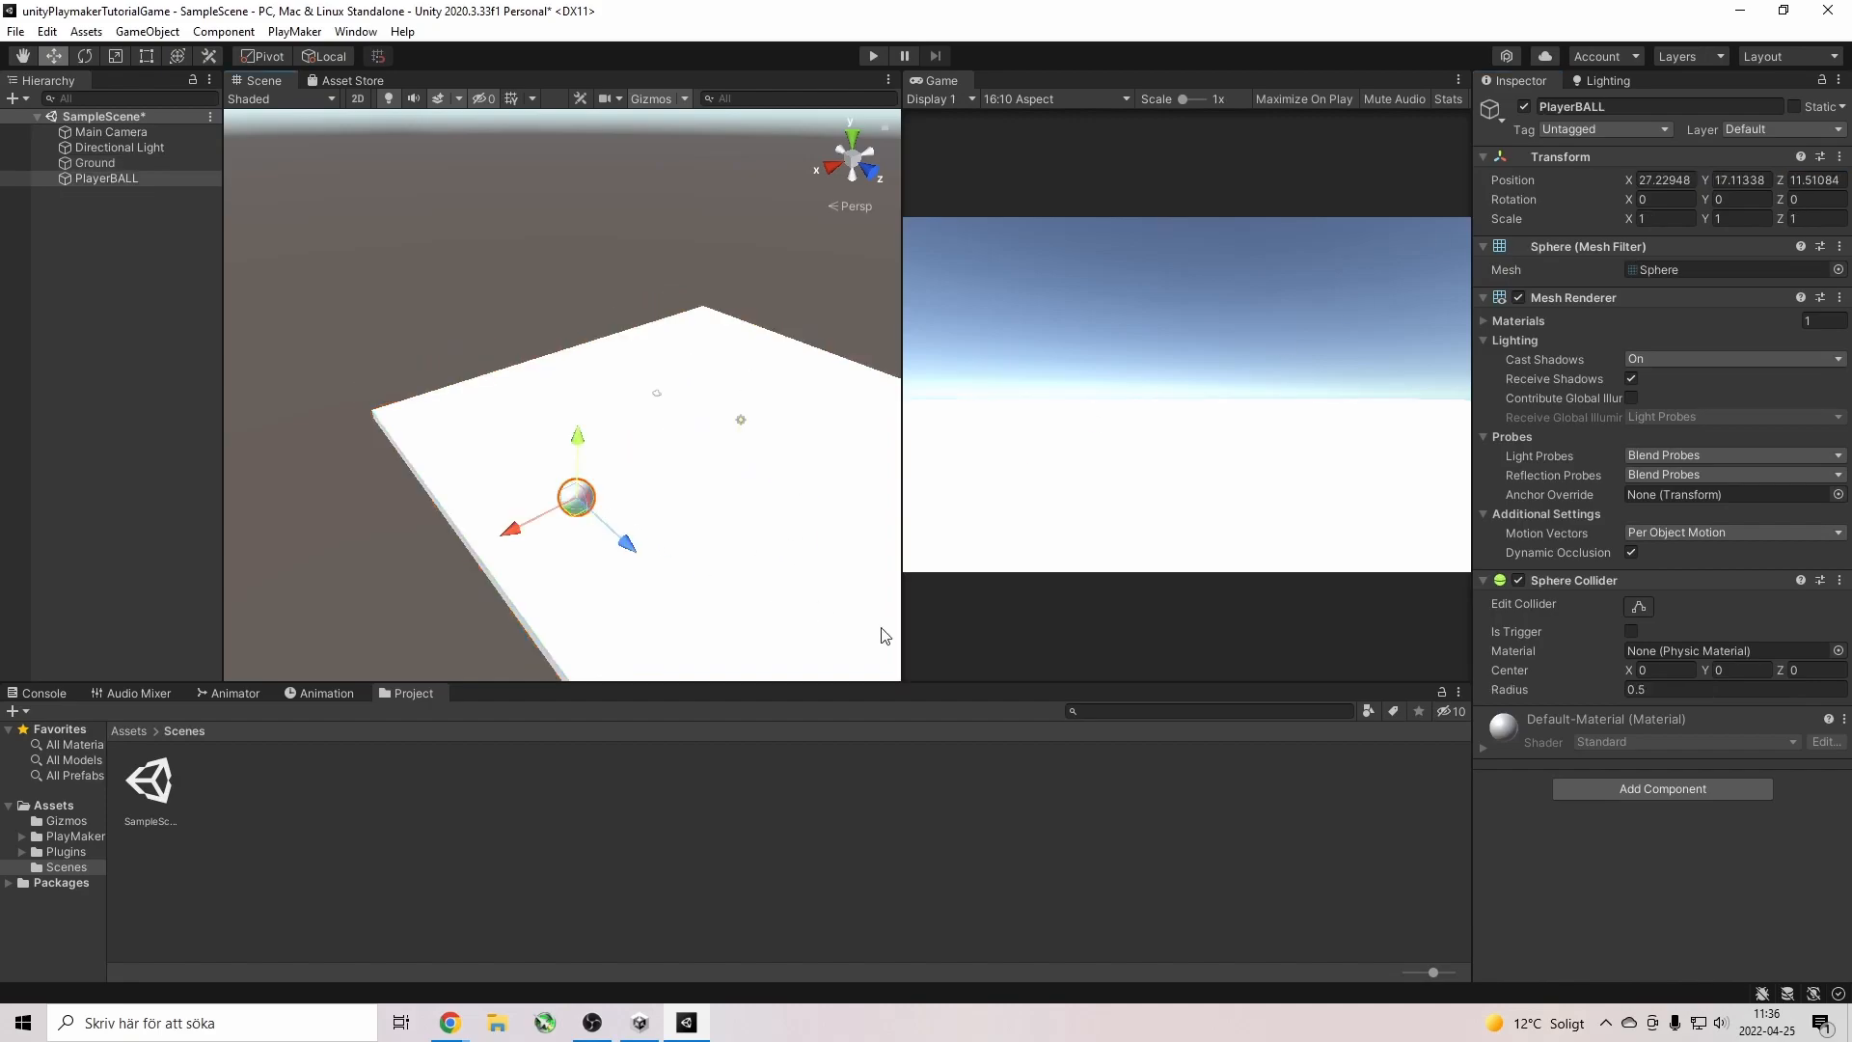
pyautogui.click(1665, 179)
pyautogui.write('0')
pyautogui.press('Tab')
pyautogui.write('0')
pyautogui.press('Tab')
pyautogui.write('0')
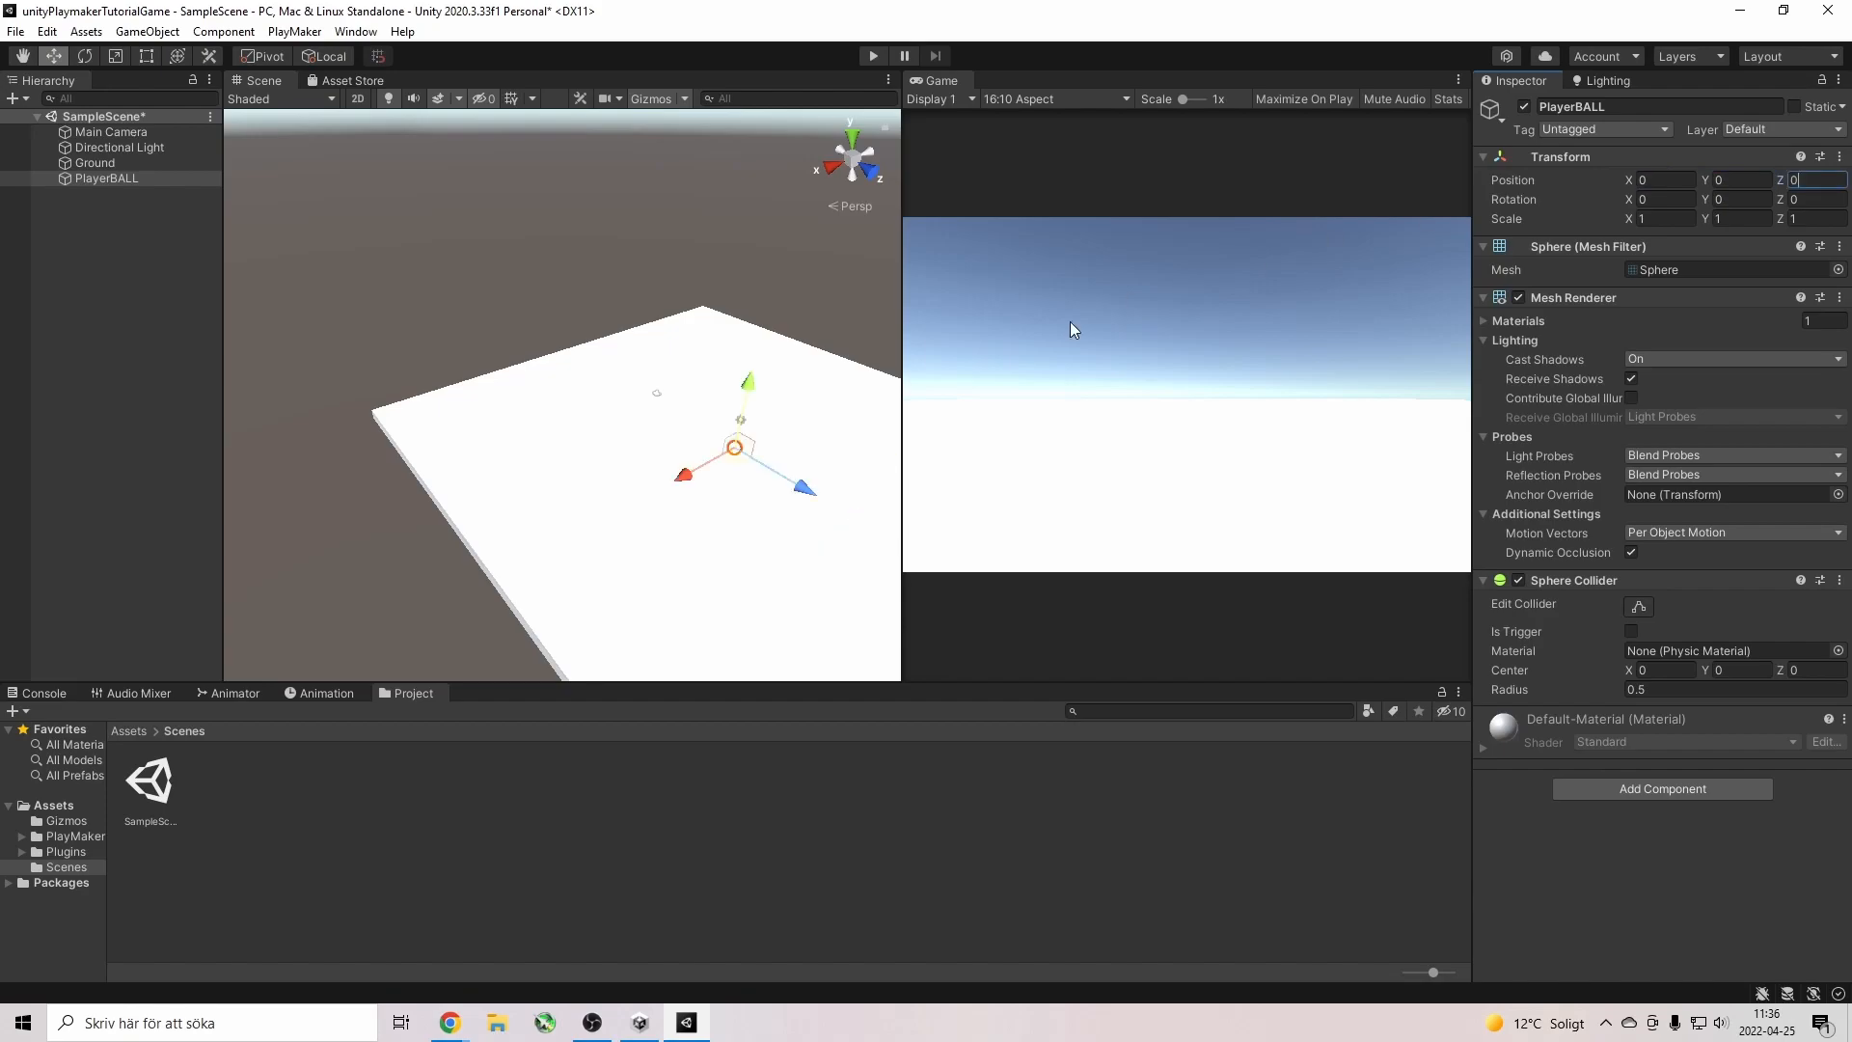
# Raise PlayerBALL along the Y axis to about 1.12 so it sits above the Ground.
pyautogui.moveTo(705, 502); pyautogui.dragTo(761, 526, button='right')
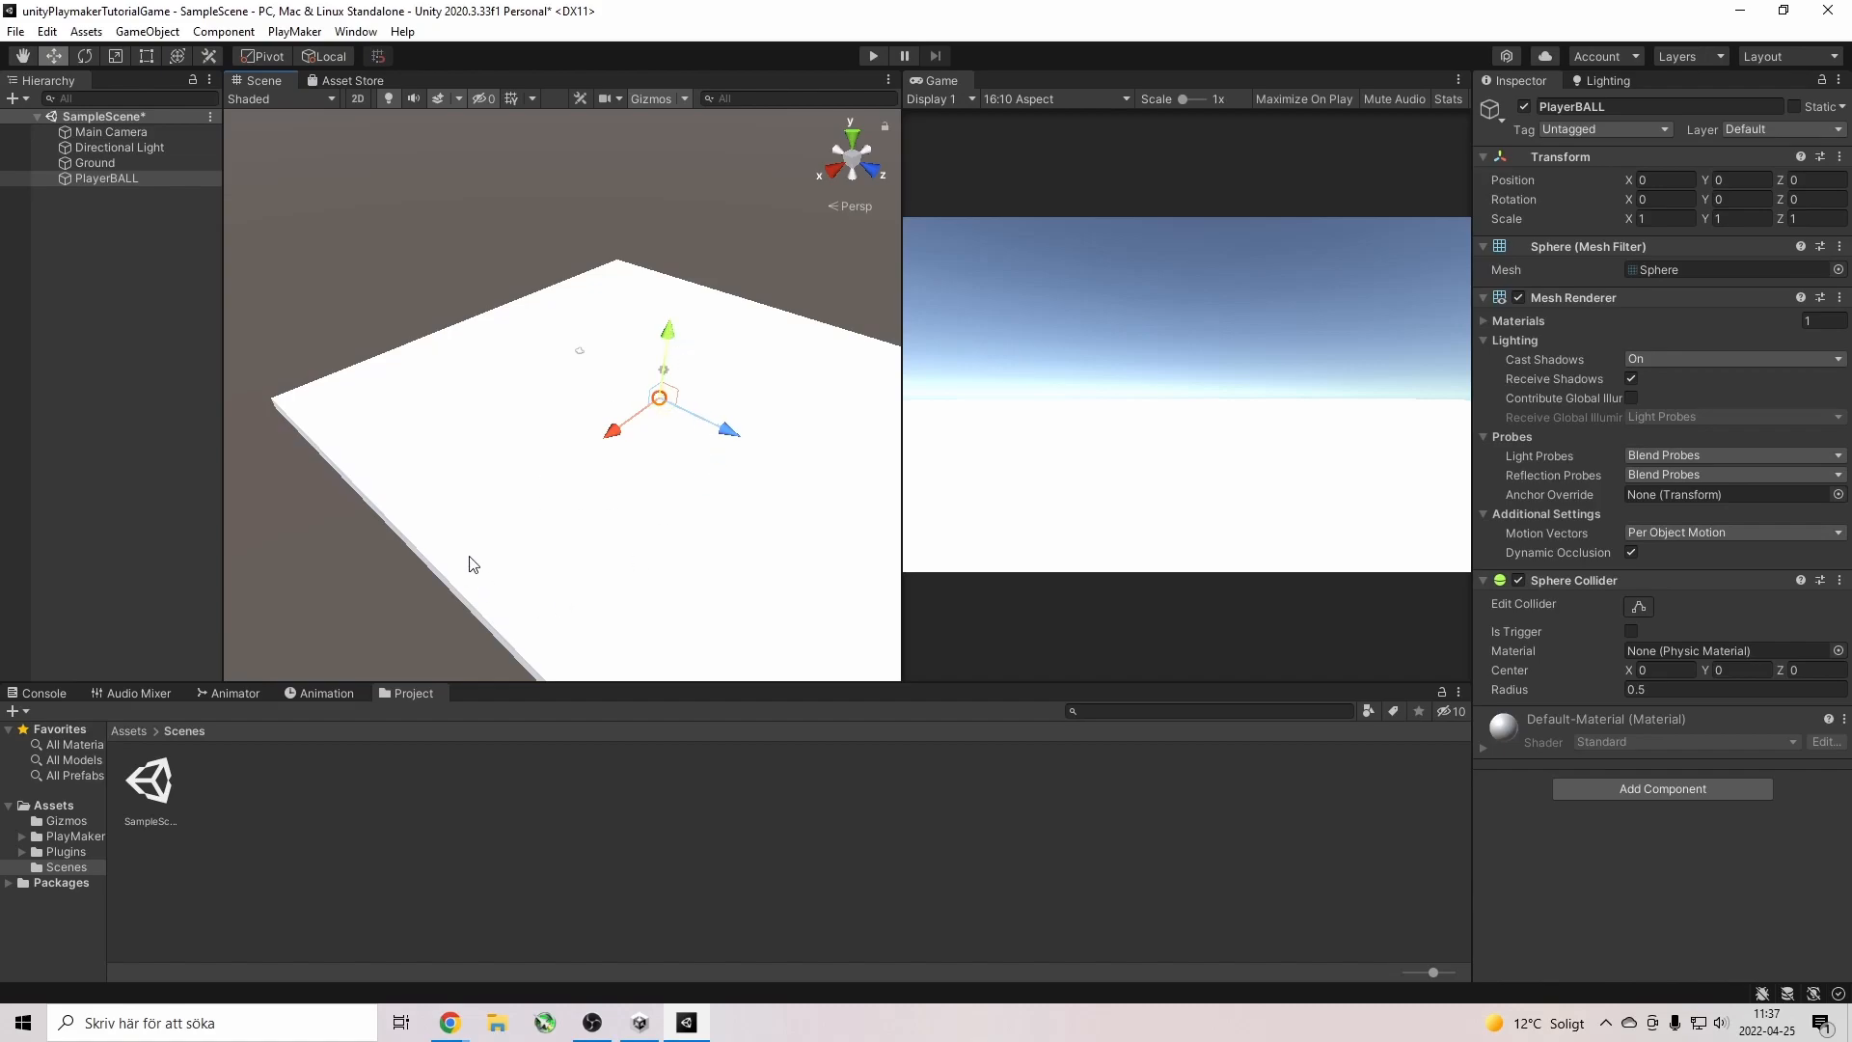
pyautogui.moveTo(674, 339); pyautogui.dragTo(673, 335)
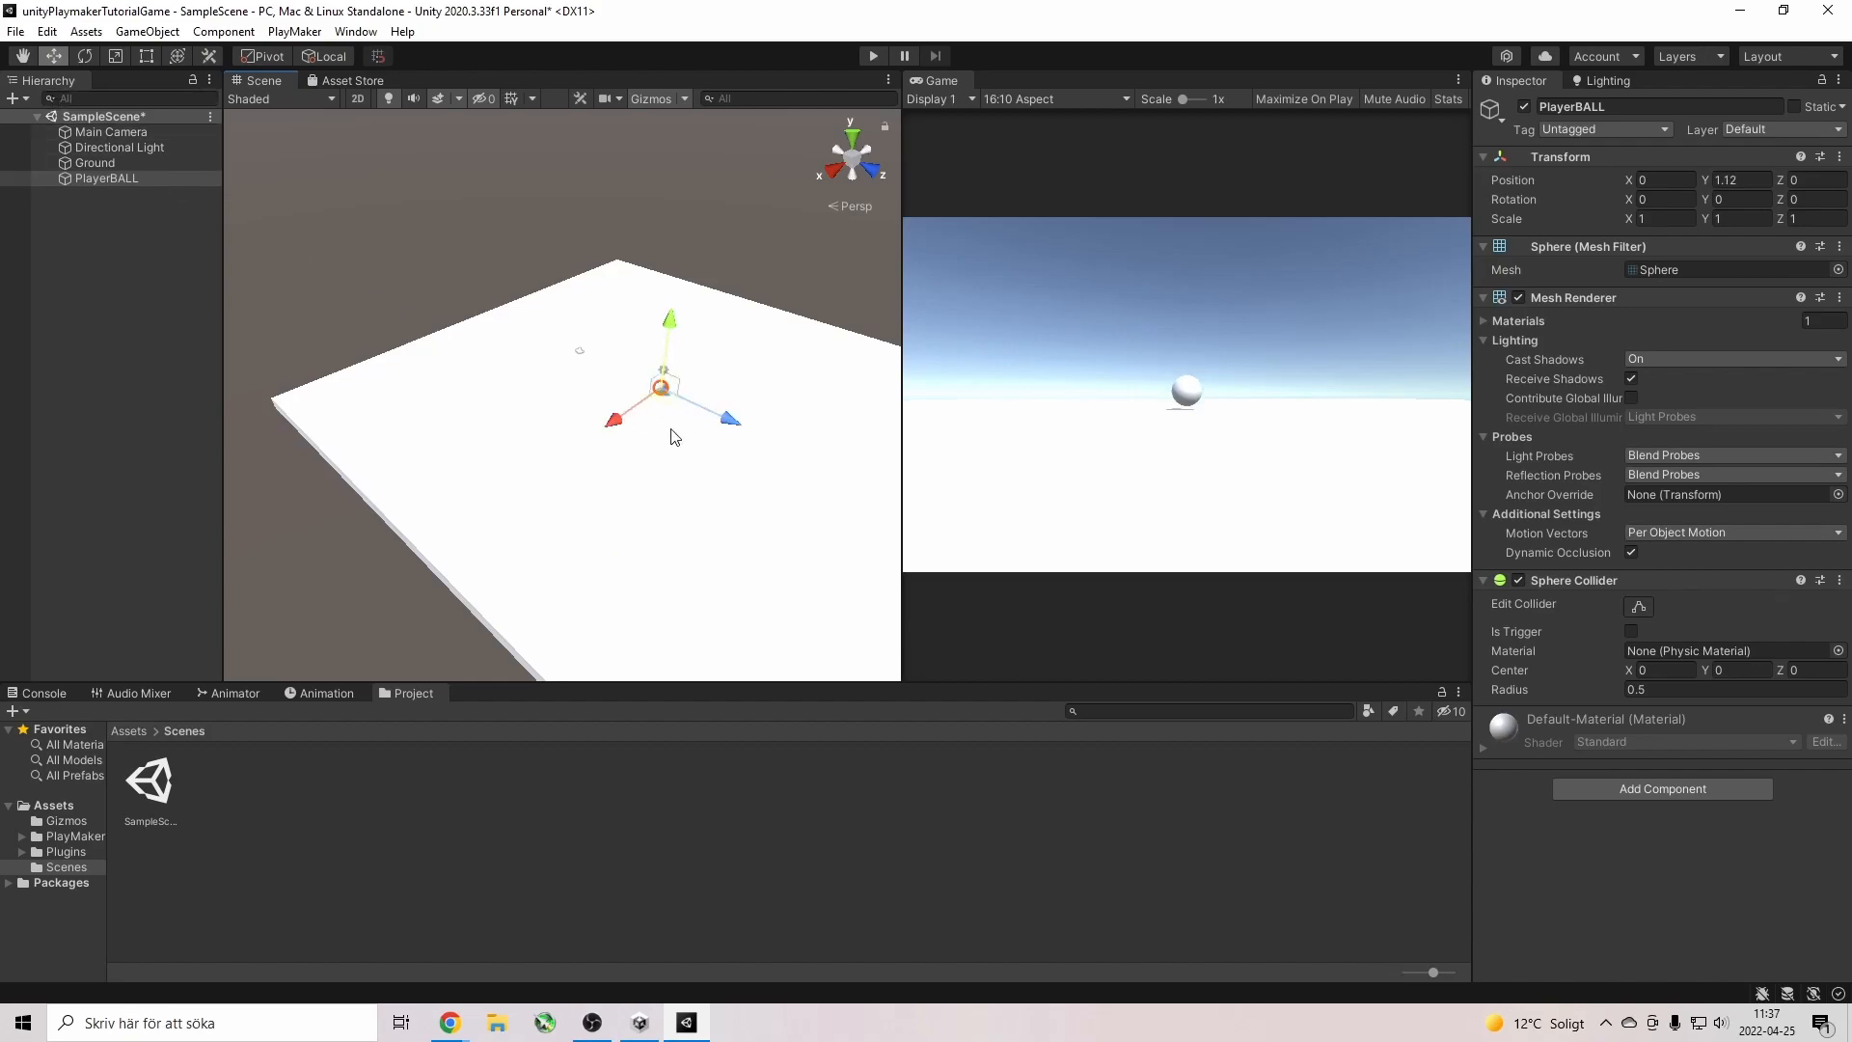
pyautogui.moveTo(557, 470); pyautogui.dragTo(601, 508, button='right')
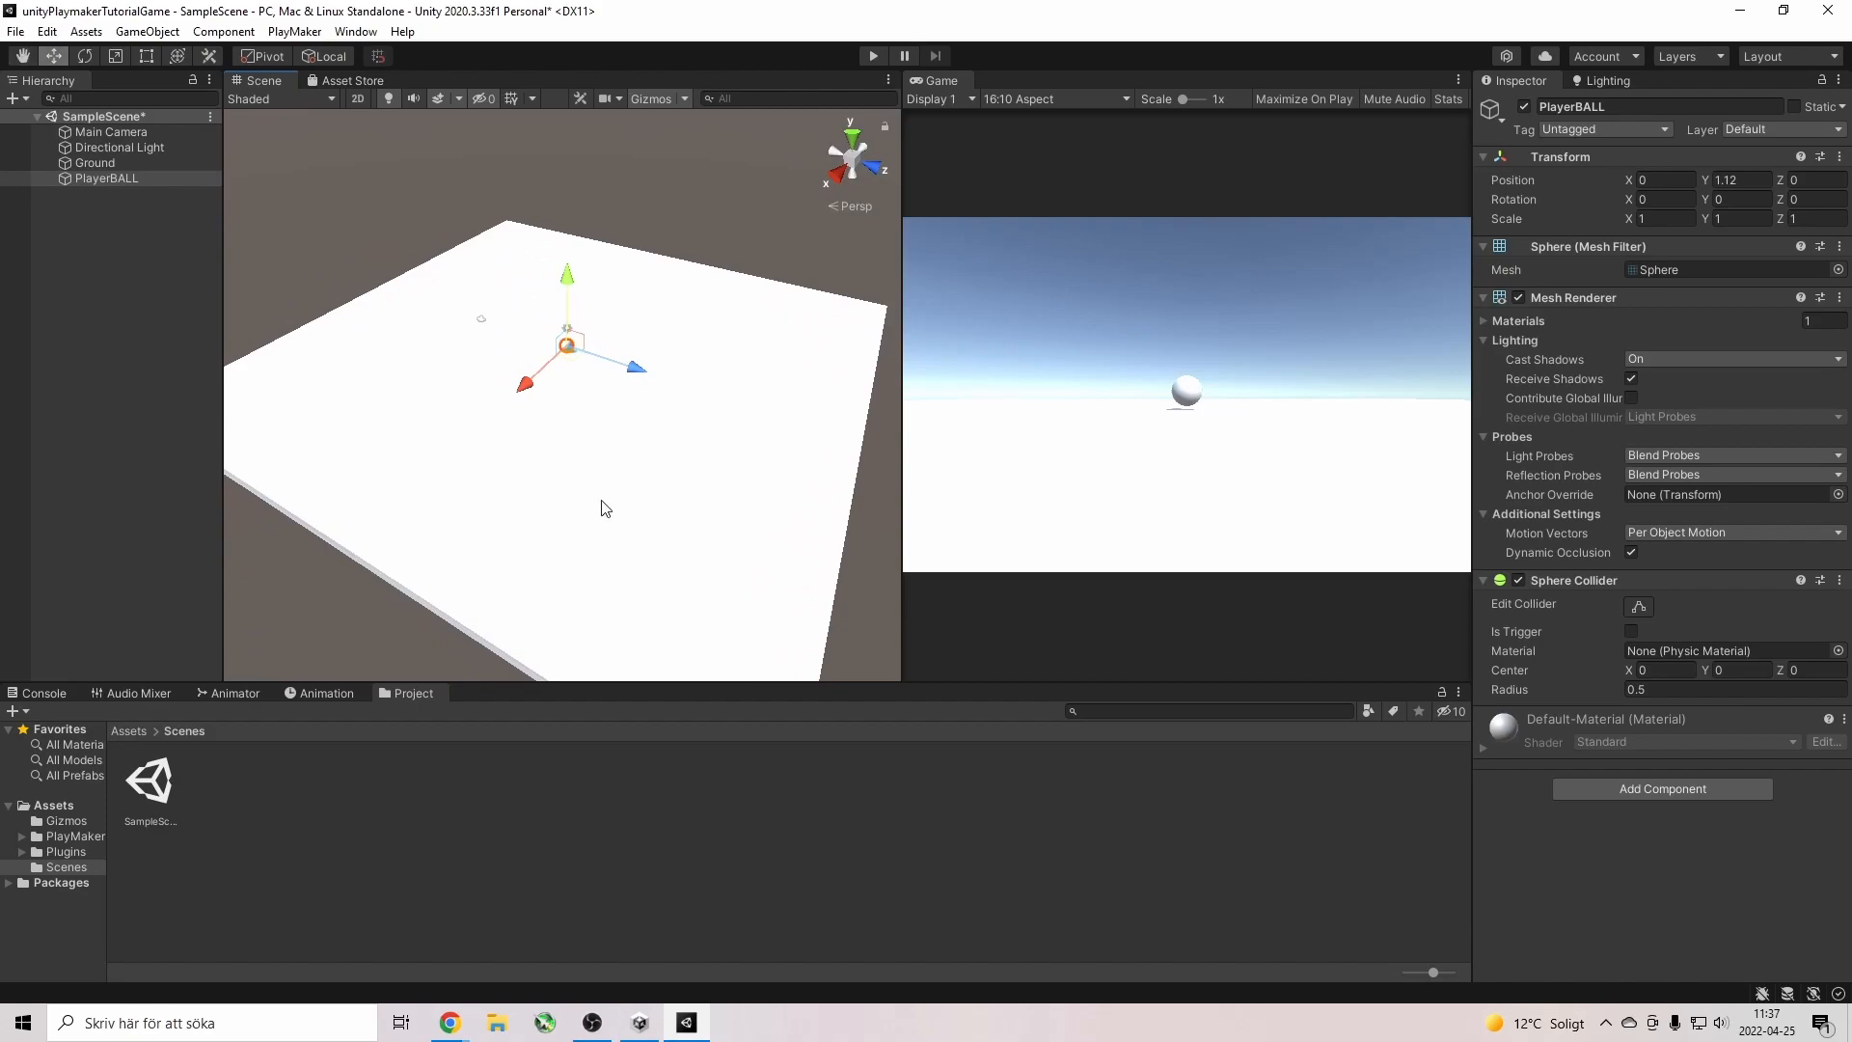
# Compare the colliders on Ground and PlayerBALL, and add a Rigidbody component to PlayerBALL.
pyautogui.click(83, 151)
pyautogui.click(82, 162)
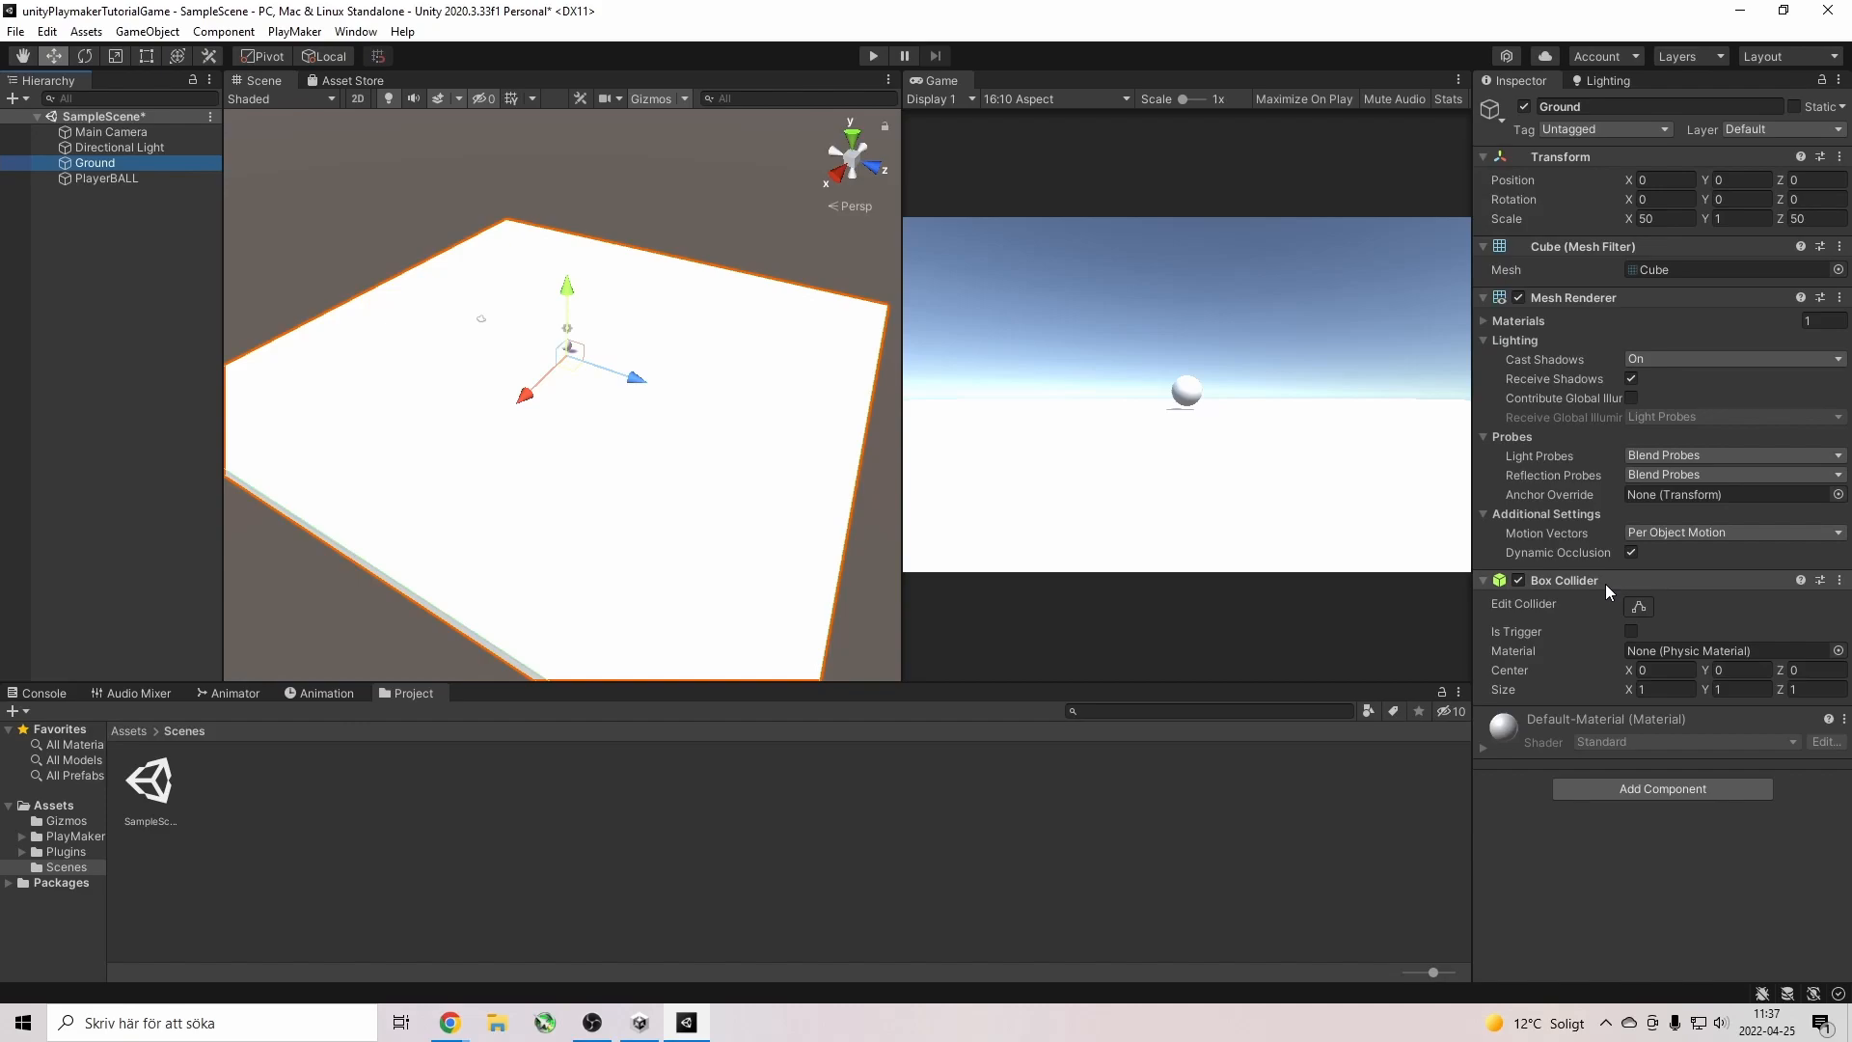
pyautogui.click(100, 178)
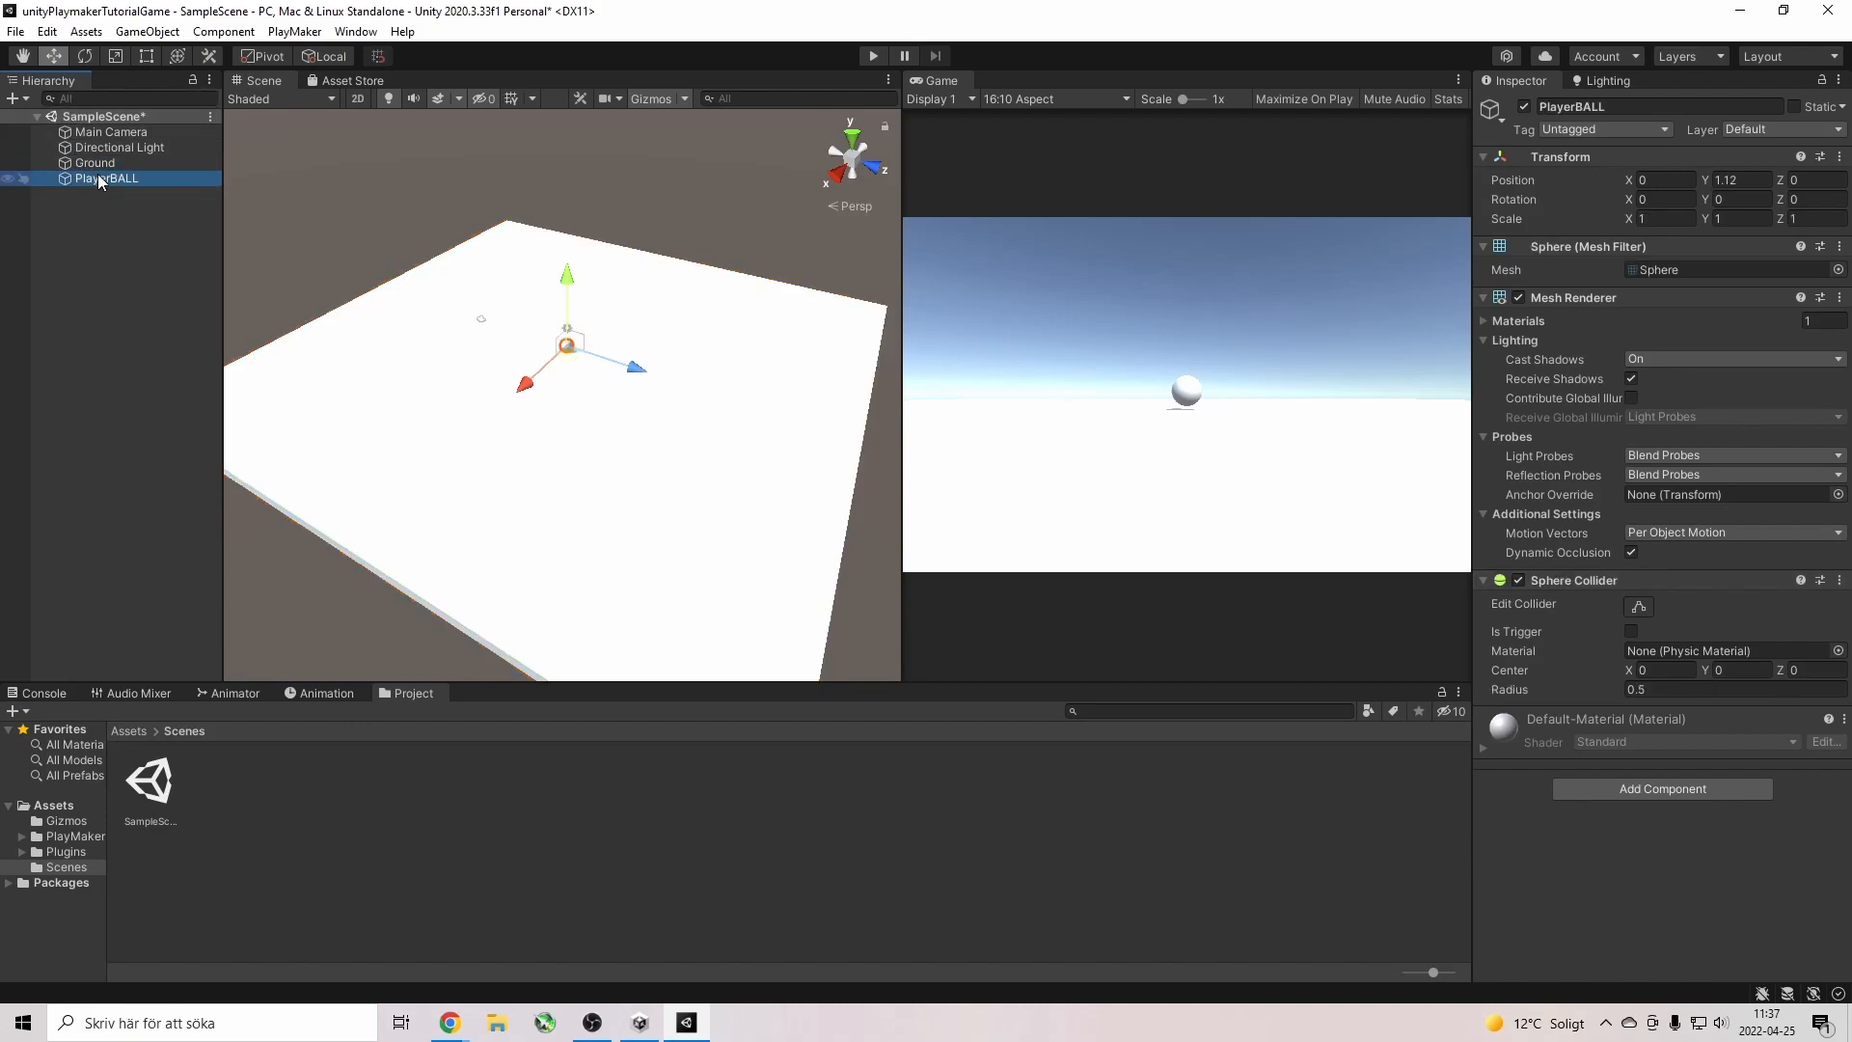
pyautogui.click(95, 163)
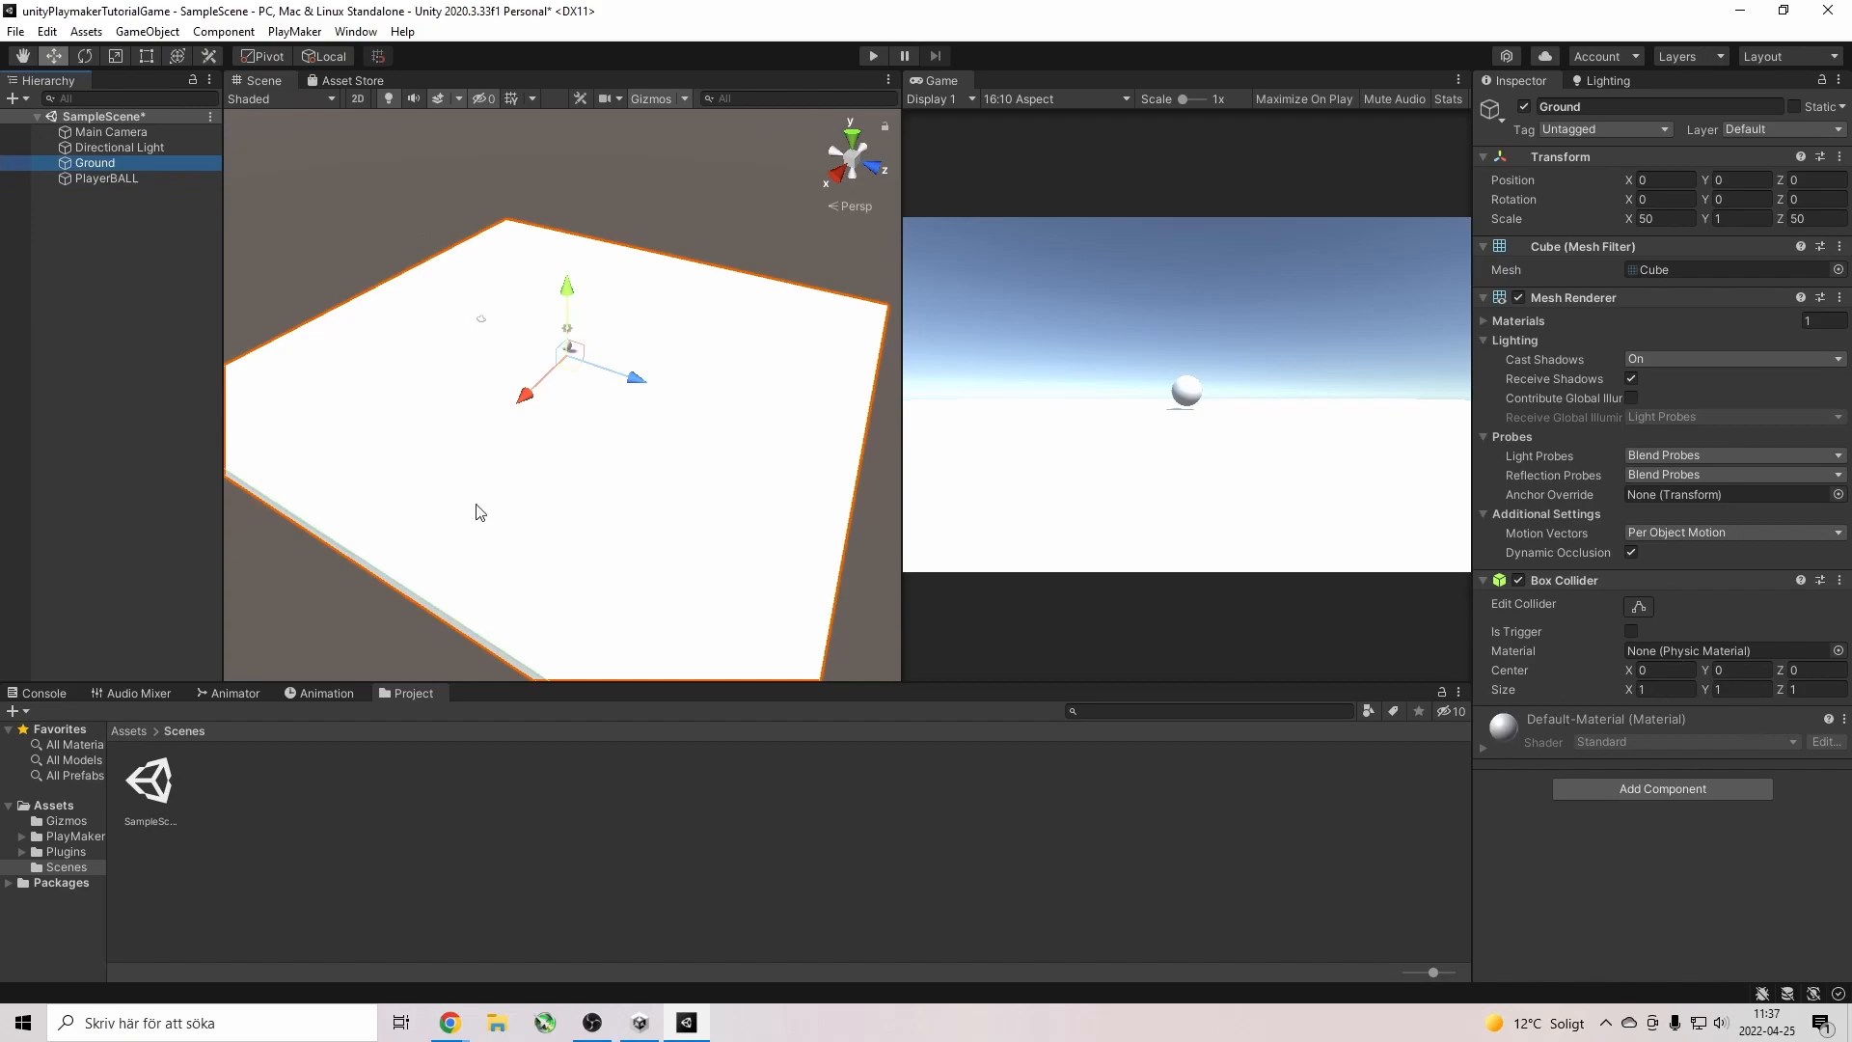
pyautogui.click(129, 181)
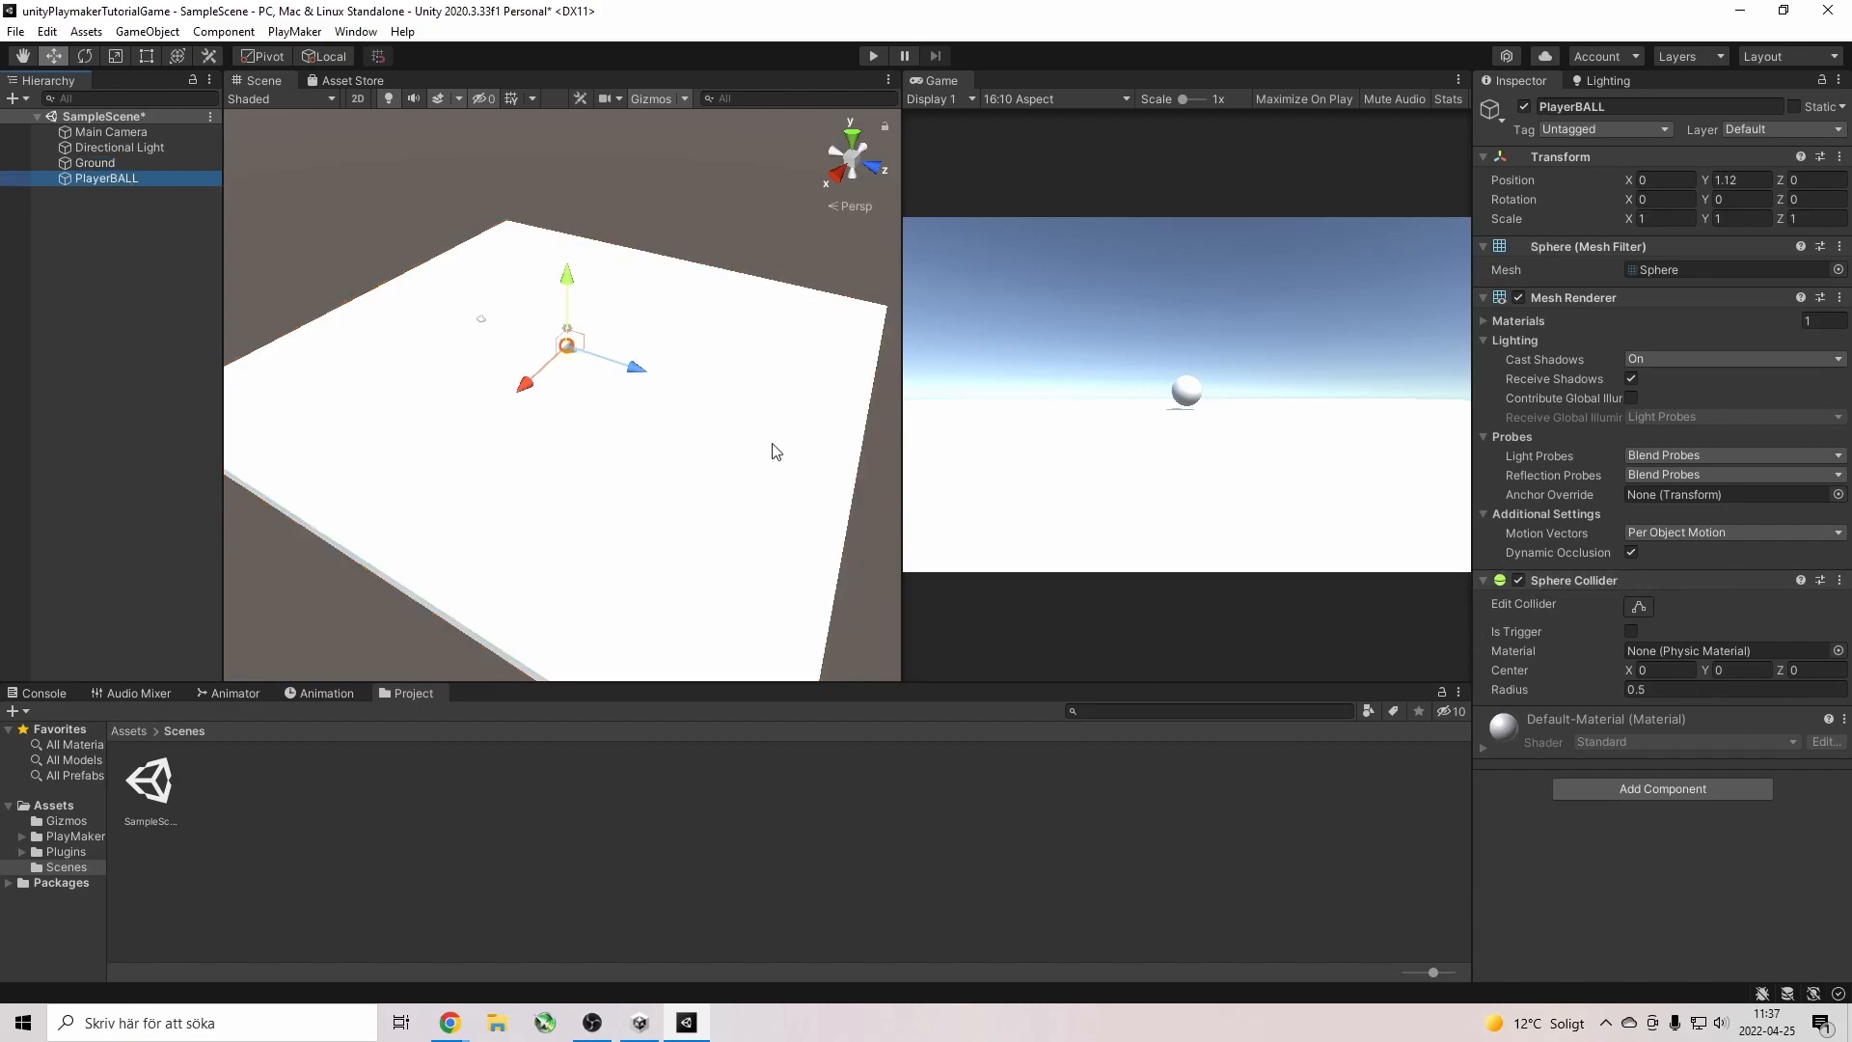
pyautogui.click(1605, 790)
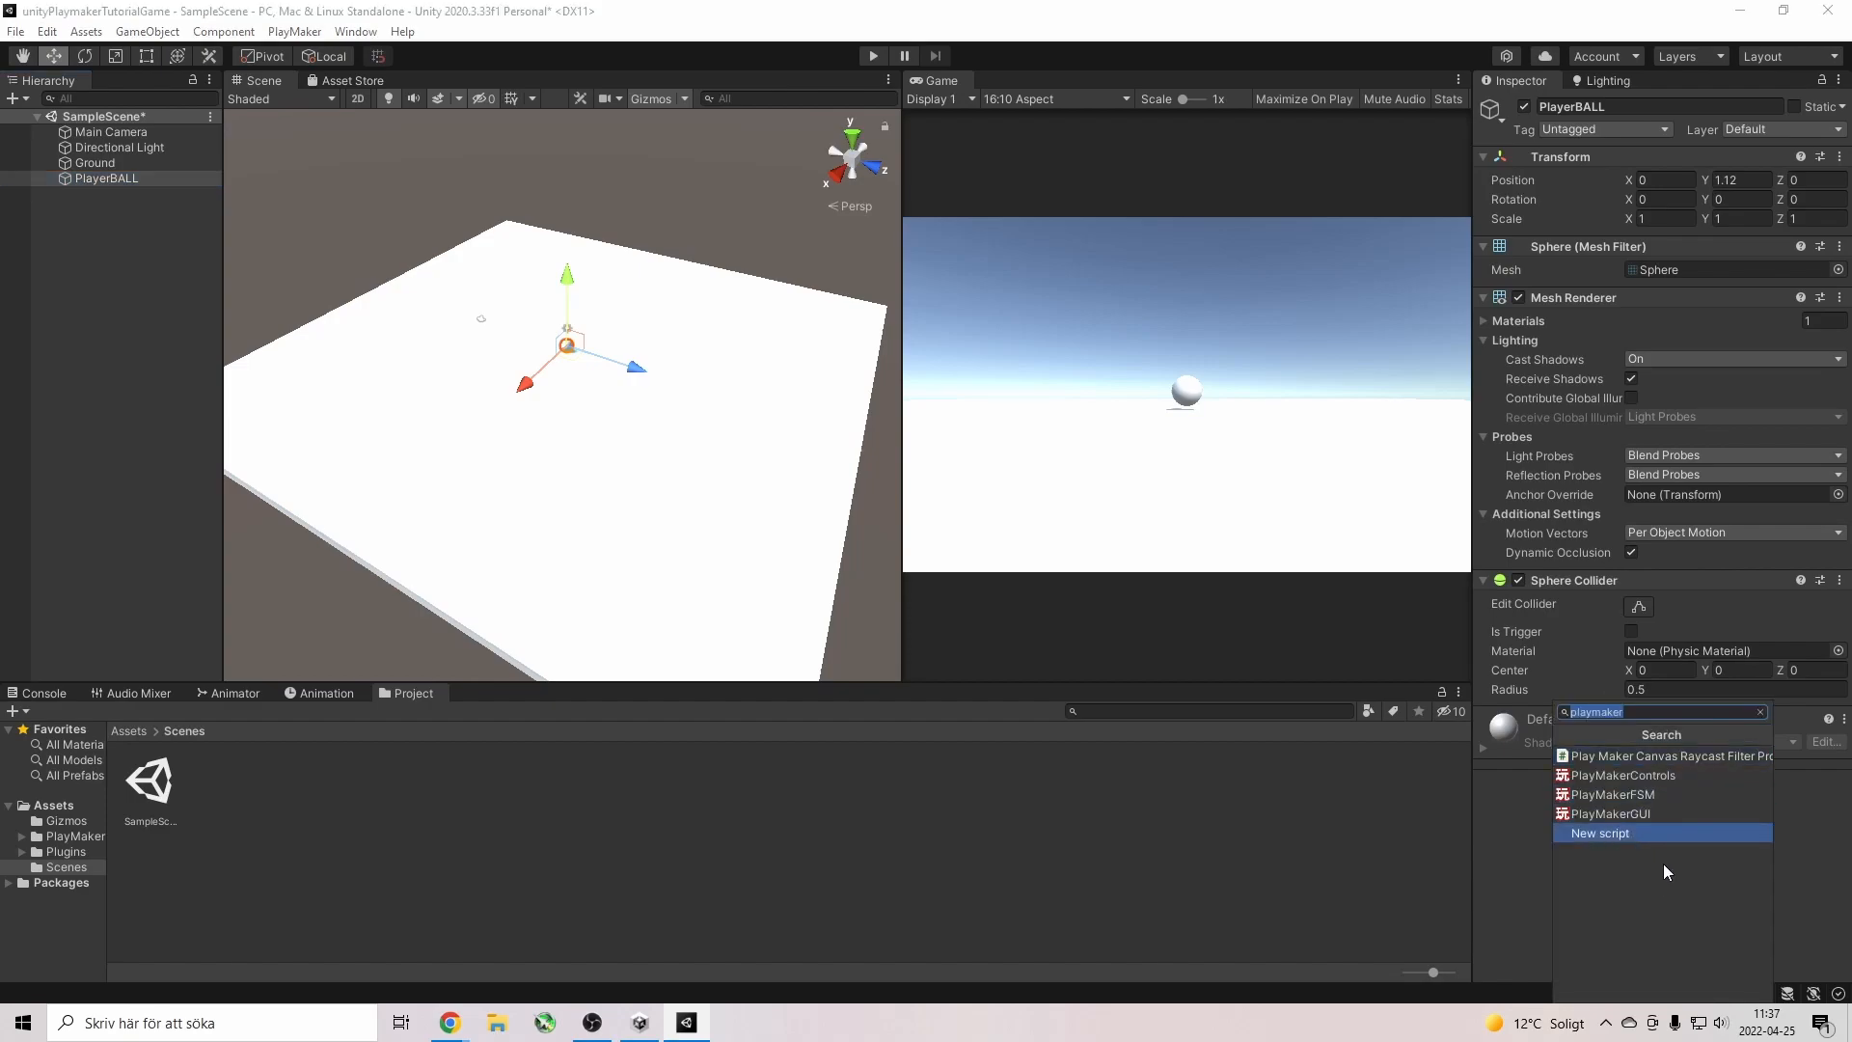
pyautogui.write('rigi')
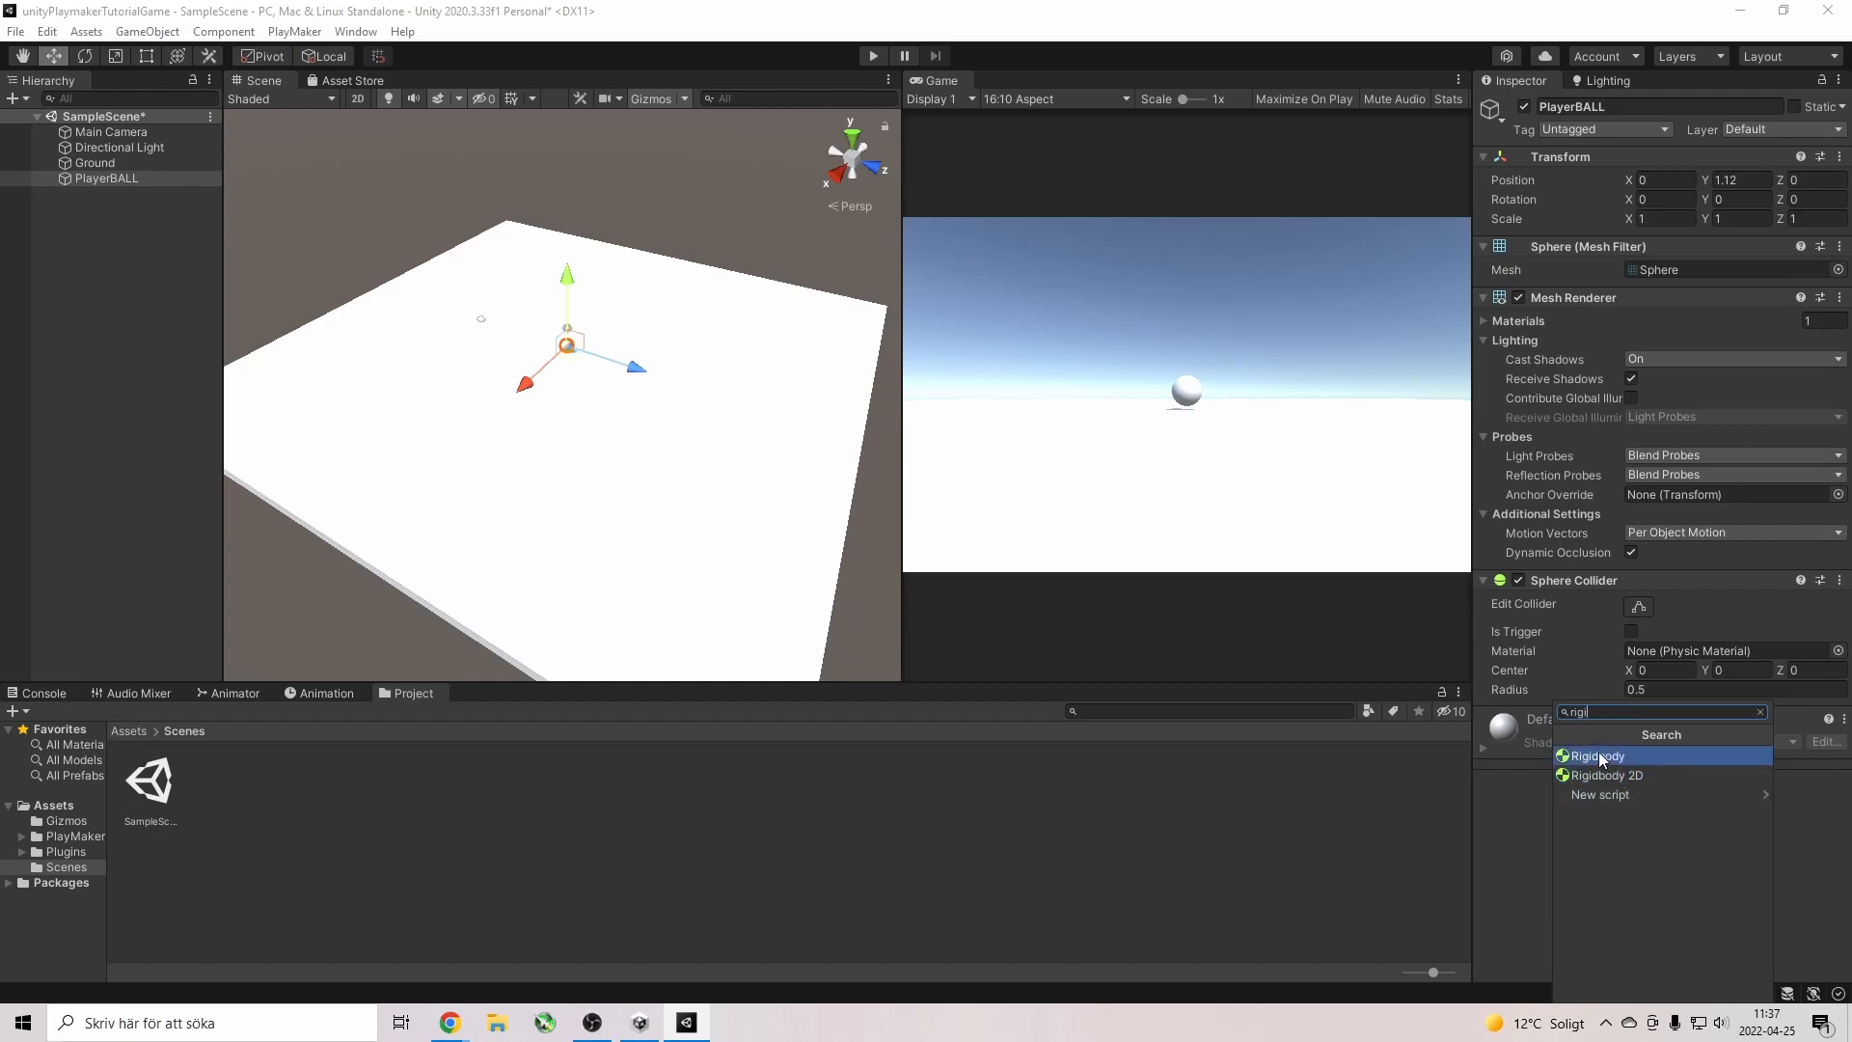
pyautogui.click(1620, 757)
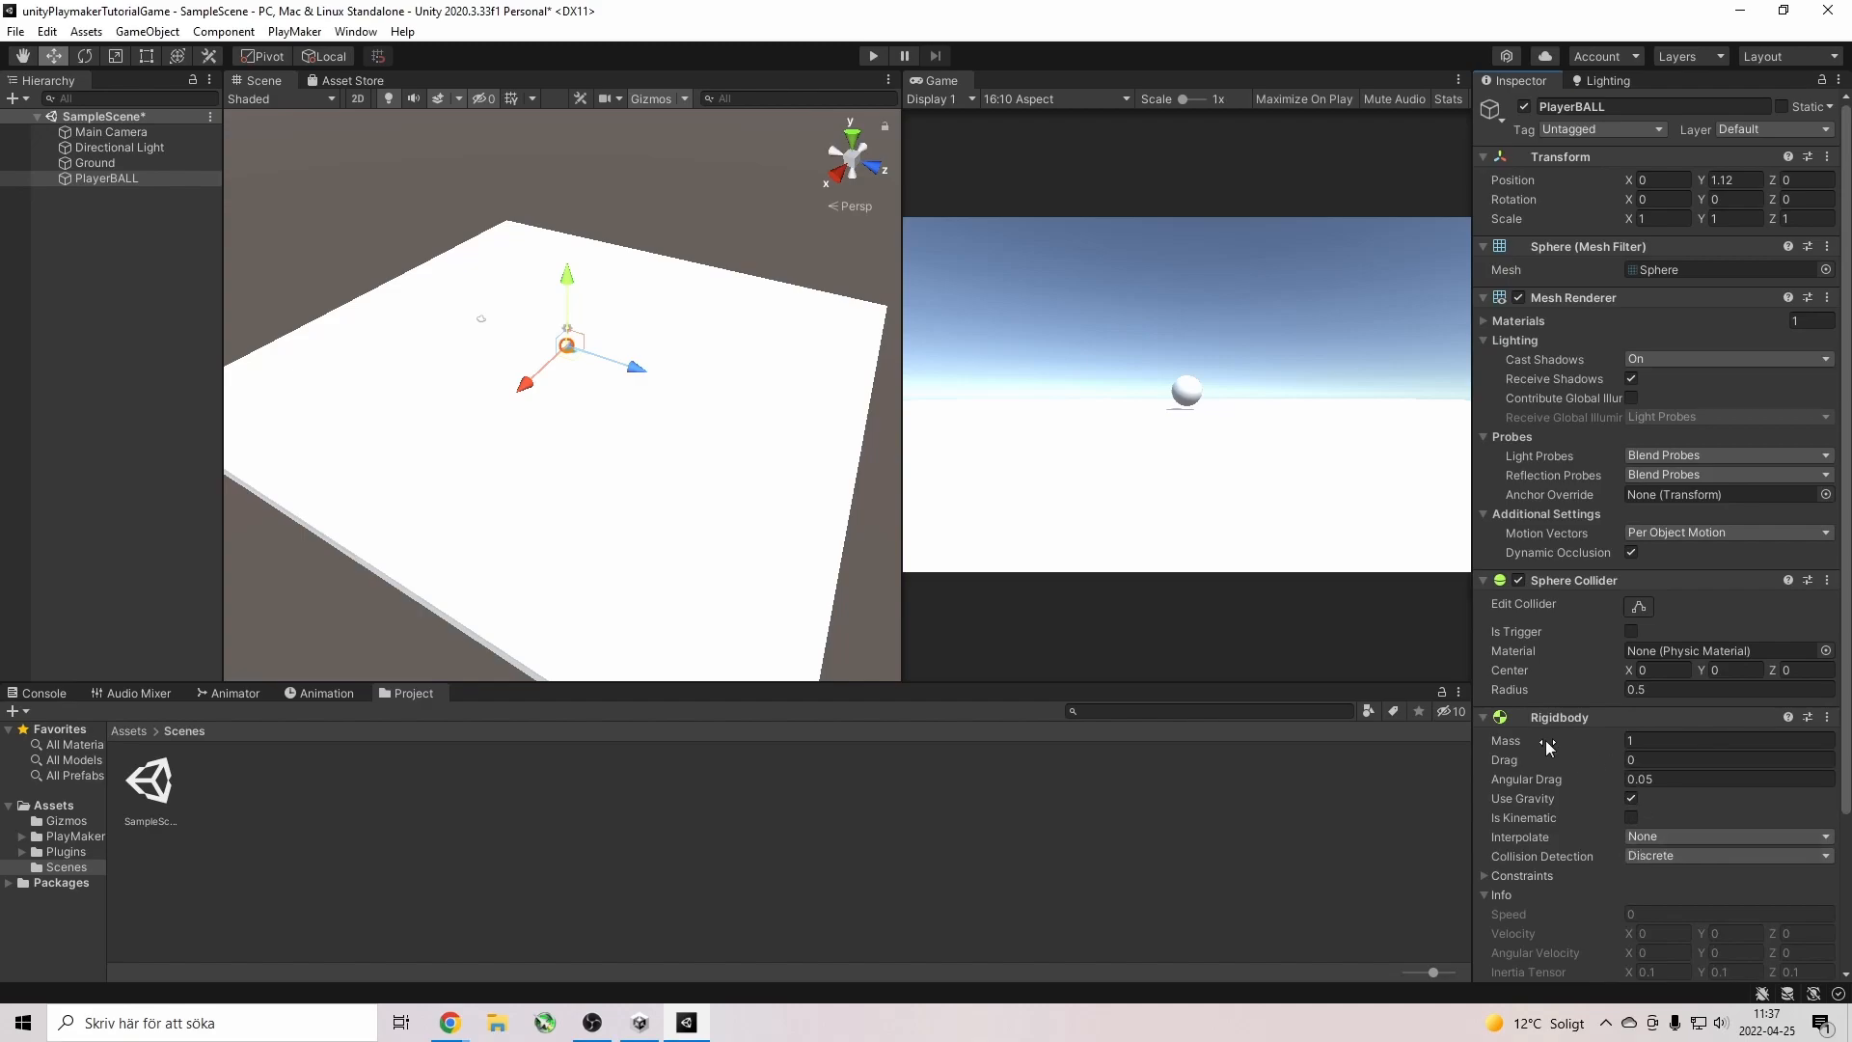
# Add a PlayMakerFSM component to PlayerBALL and name the FSM Movement.
pyautogui.scroll(-3, 1554, 868)
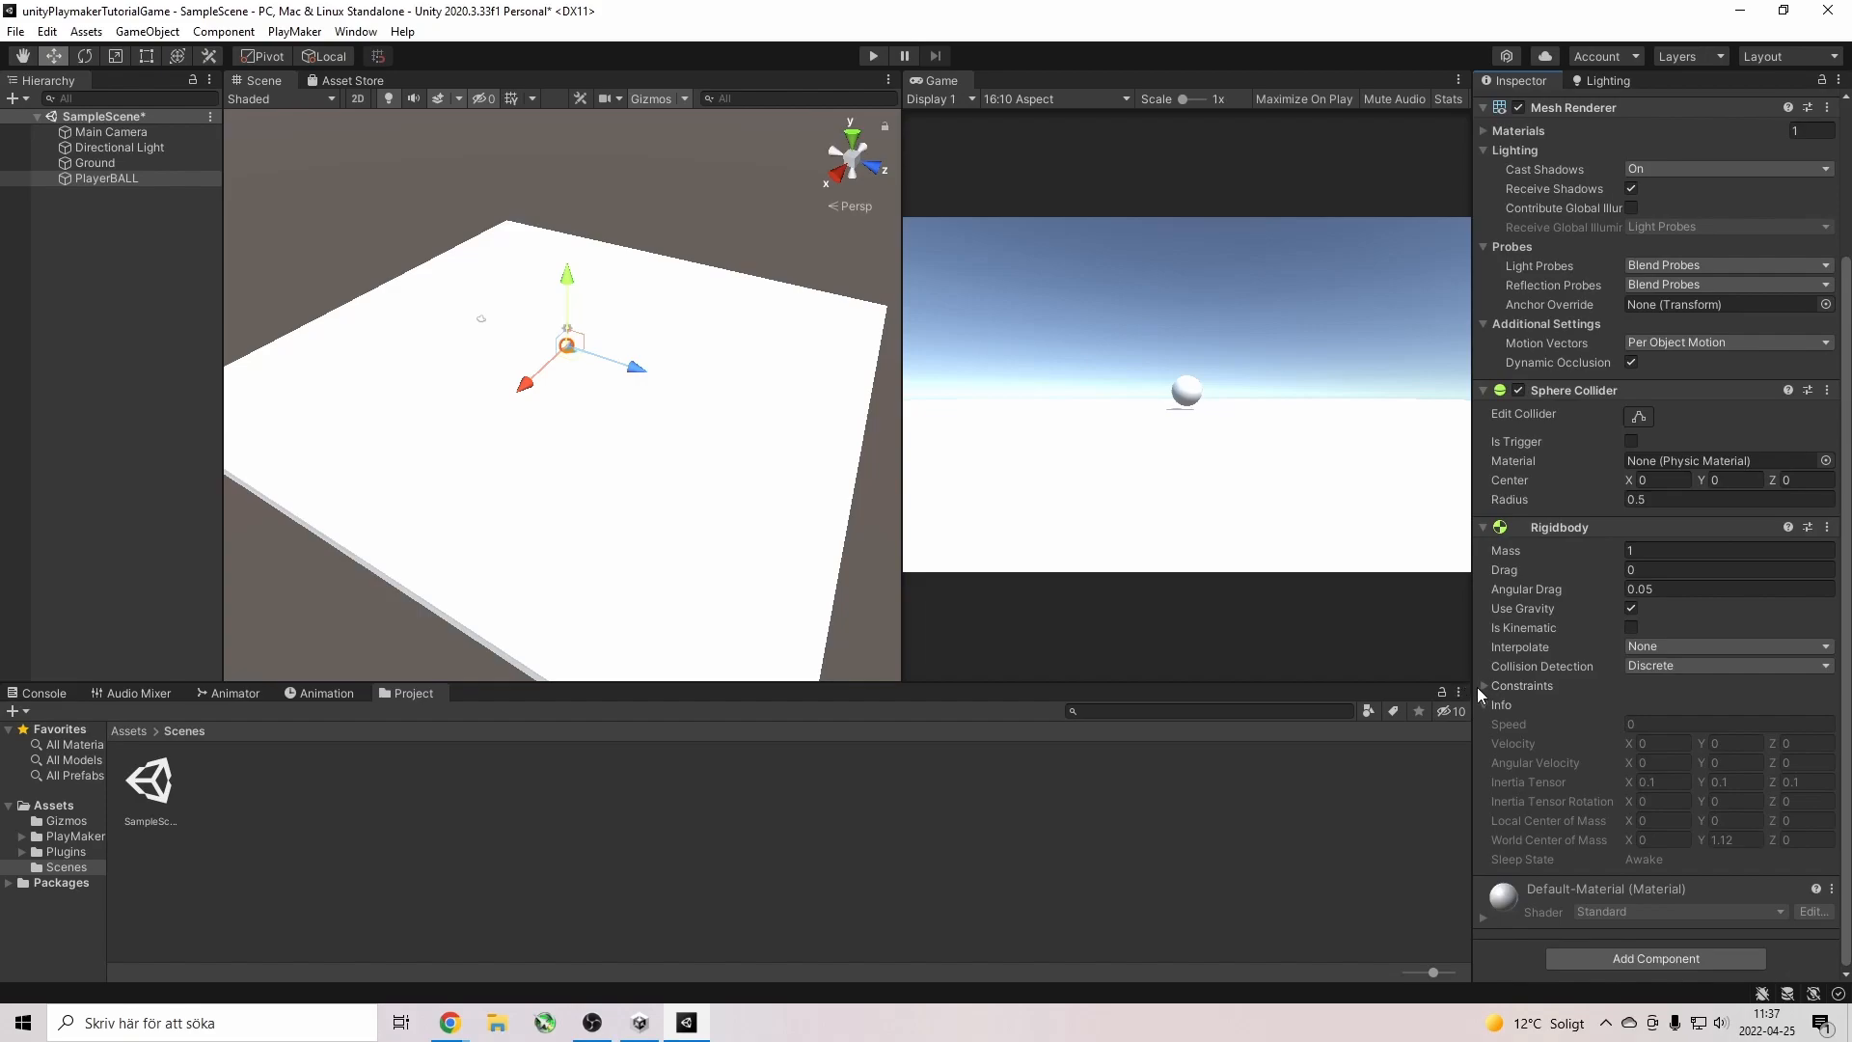
pyautogui.click(1624, 958)
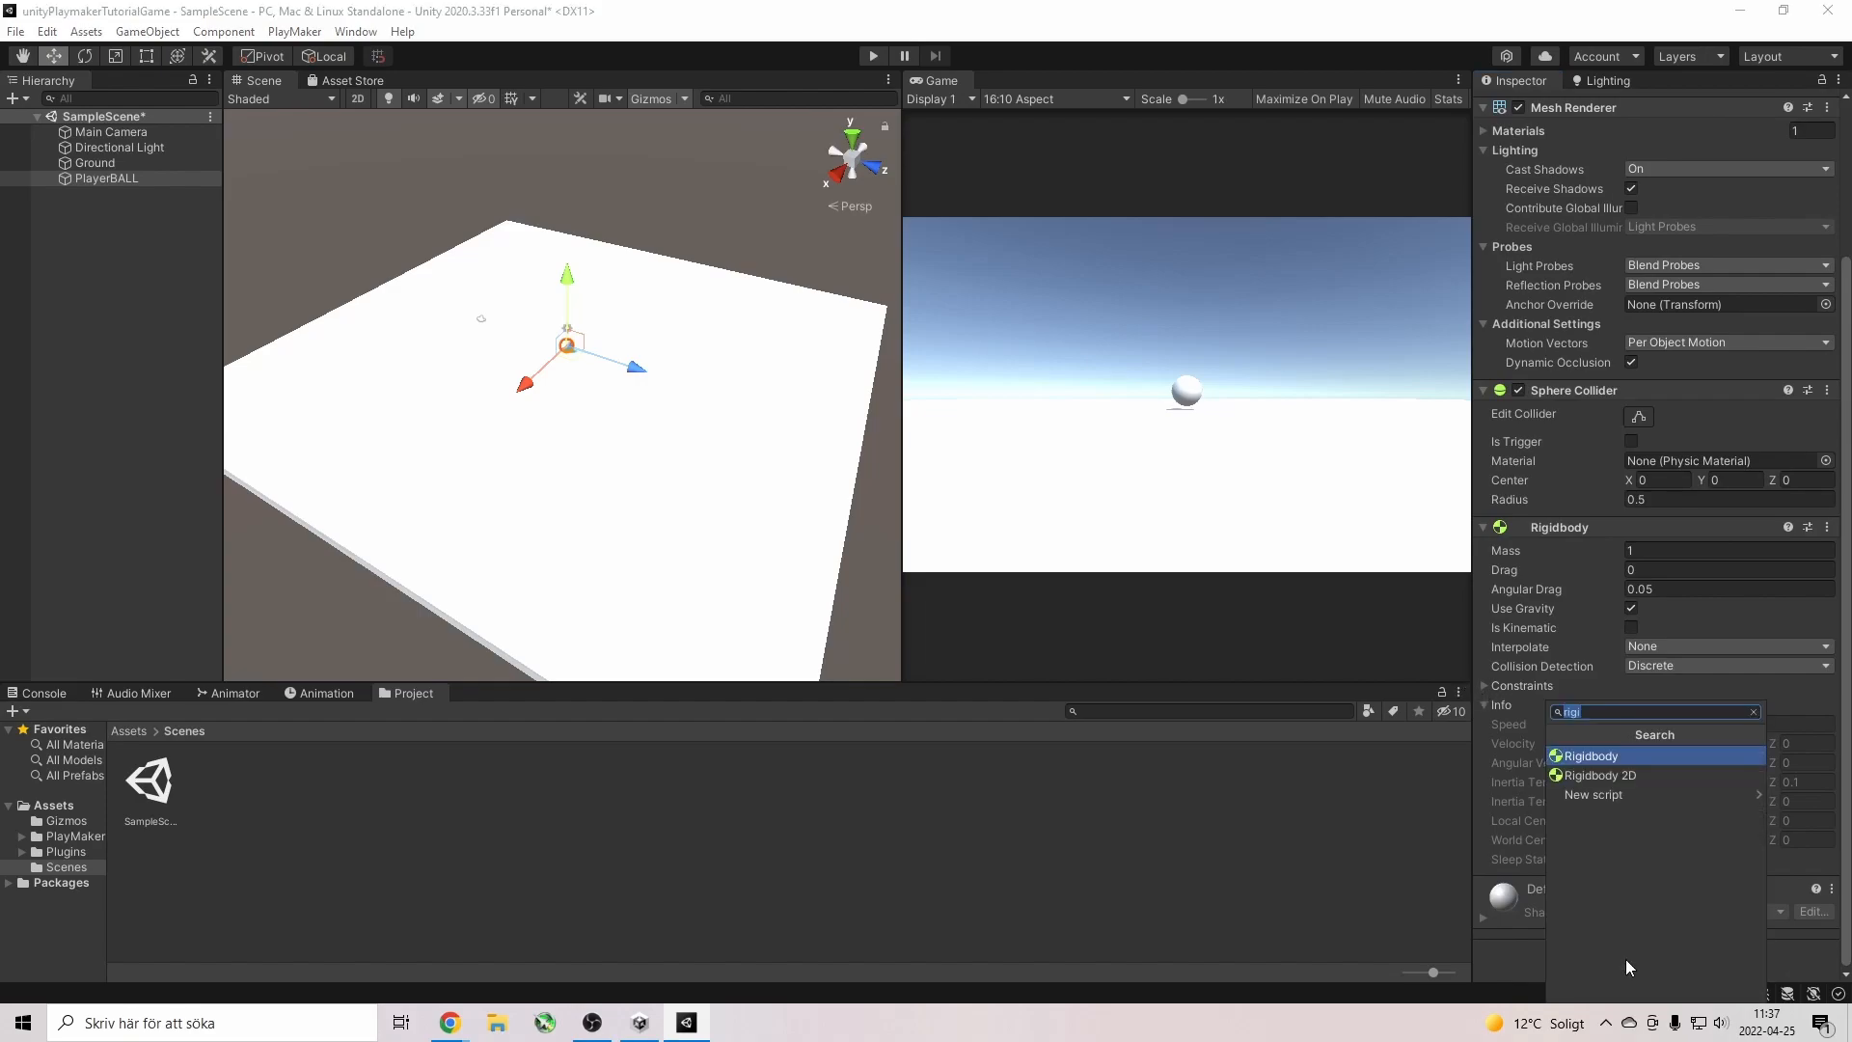
pyautogui.write('play')
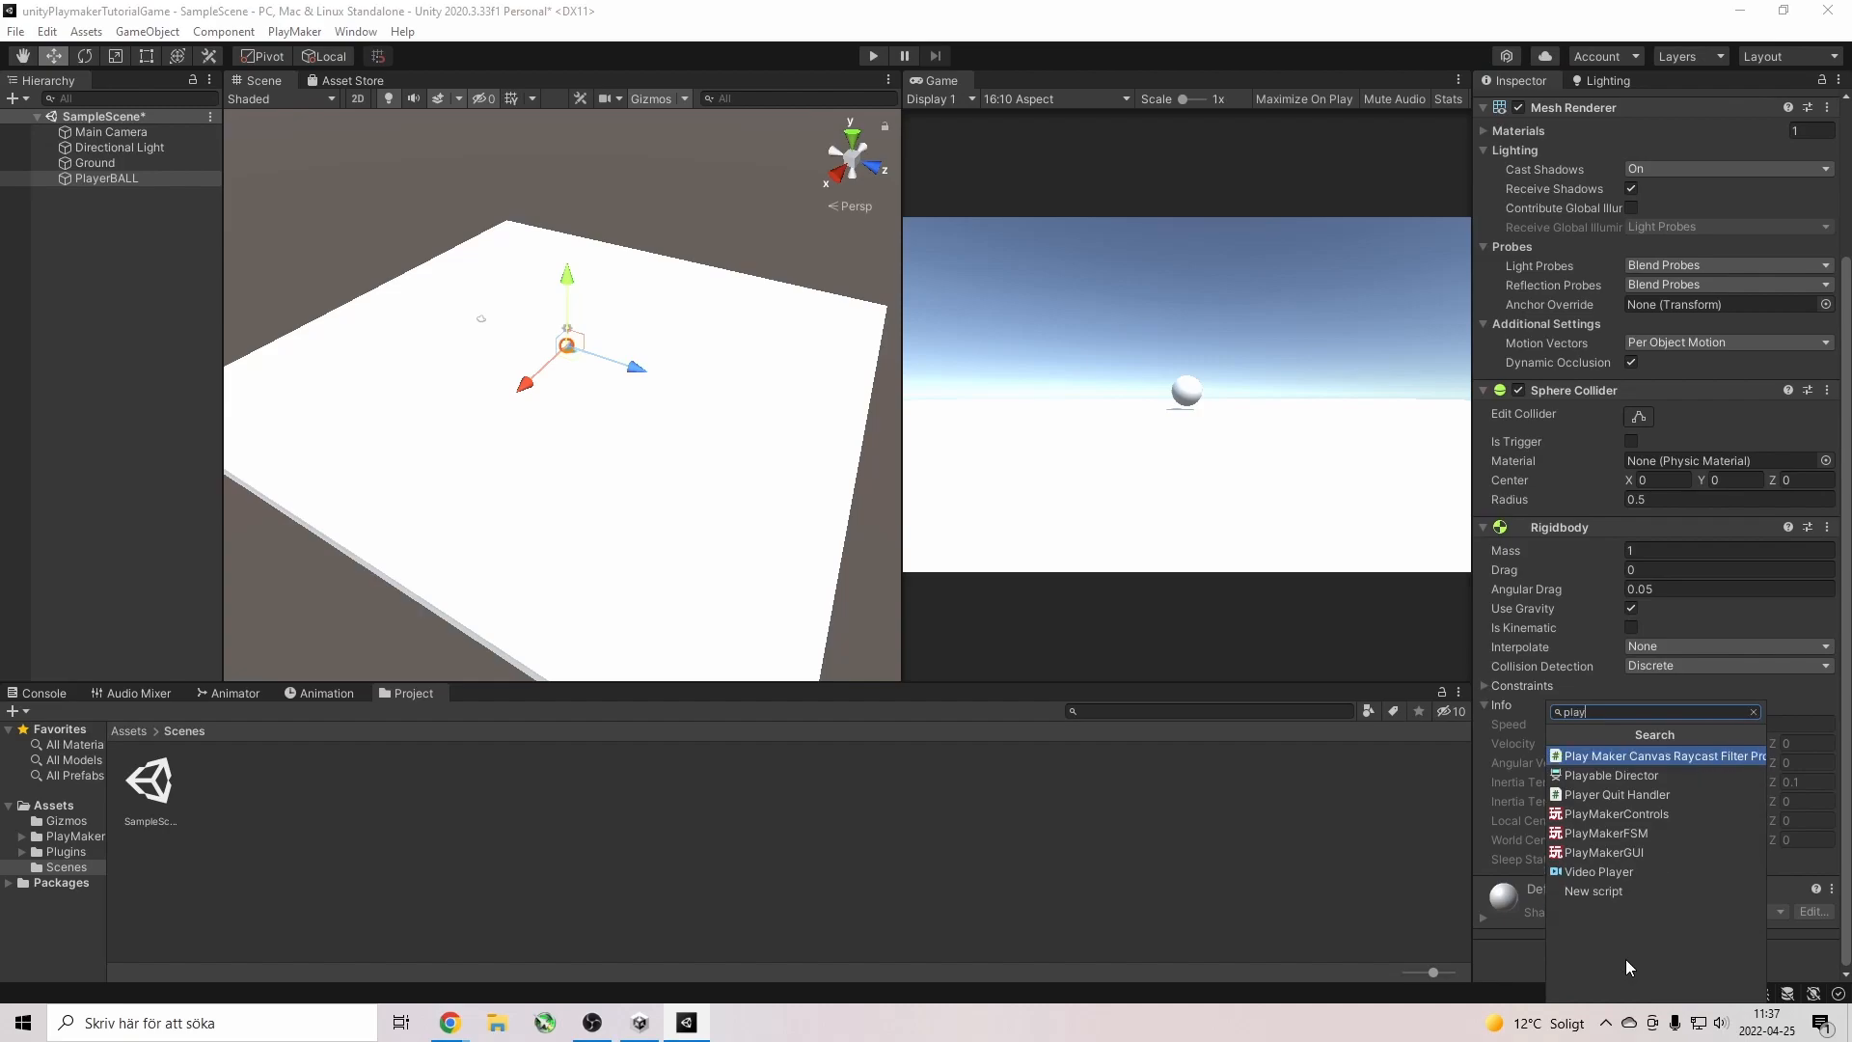
pyautogui.click(1620, 833)
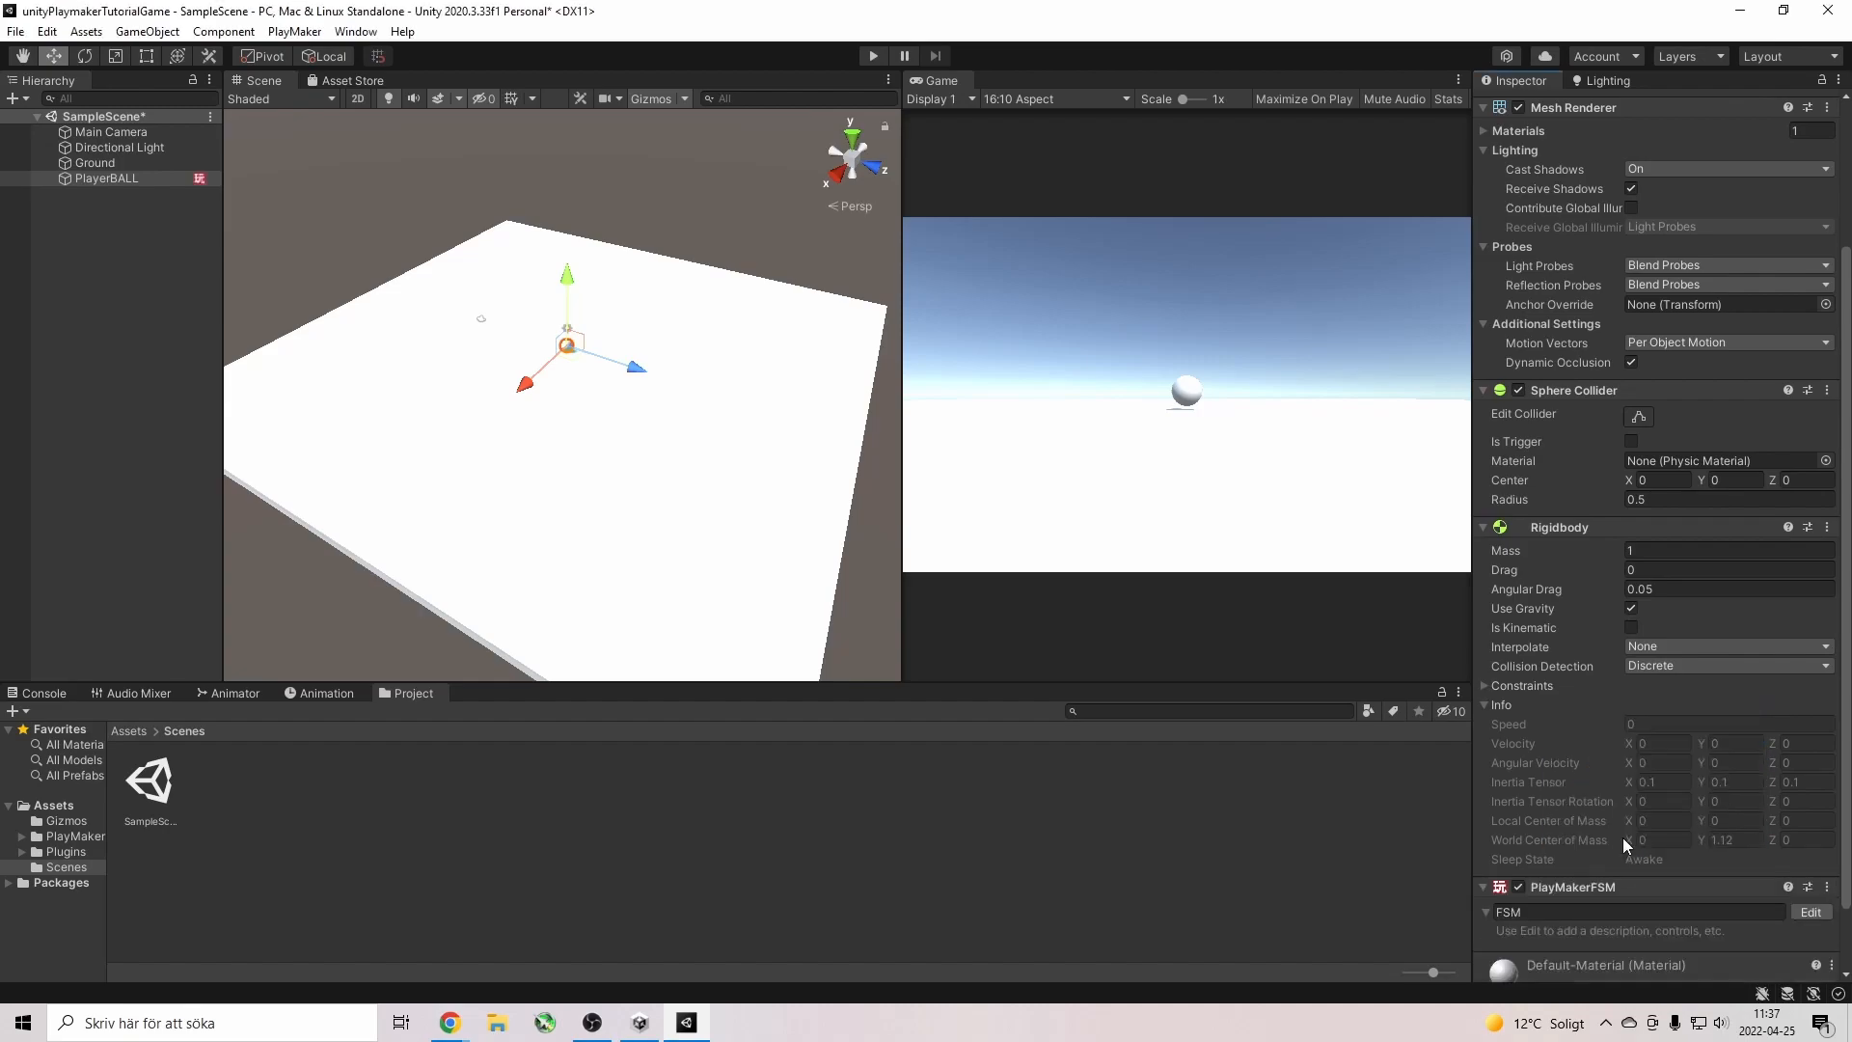
pyautogui.scroll(-2, 1613, 842)
pyautogui.moveTo(1574, 838); pyautogui.dragTo(1410, 833)
pyautogui.press('BackSpace')
pyautogui.write('Movement')
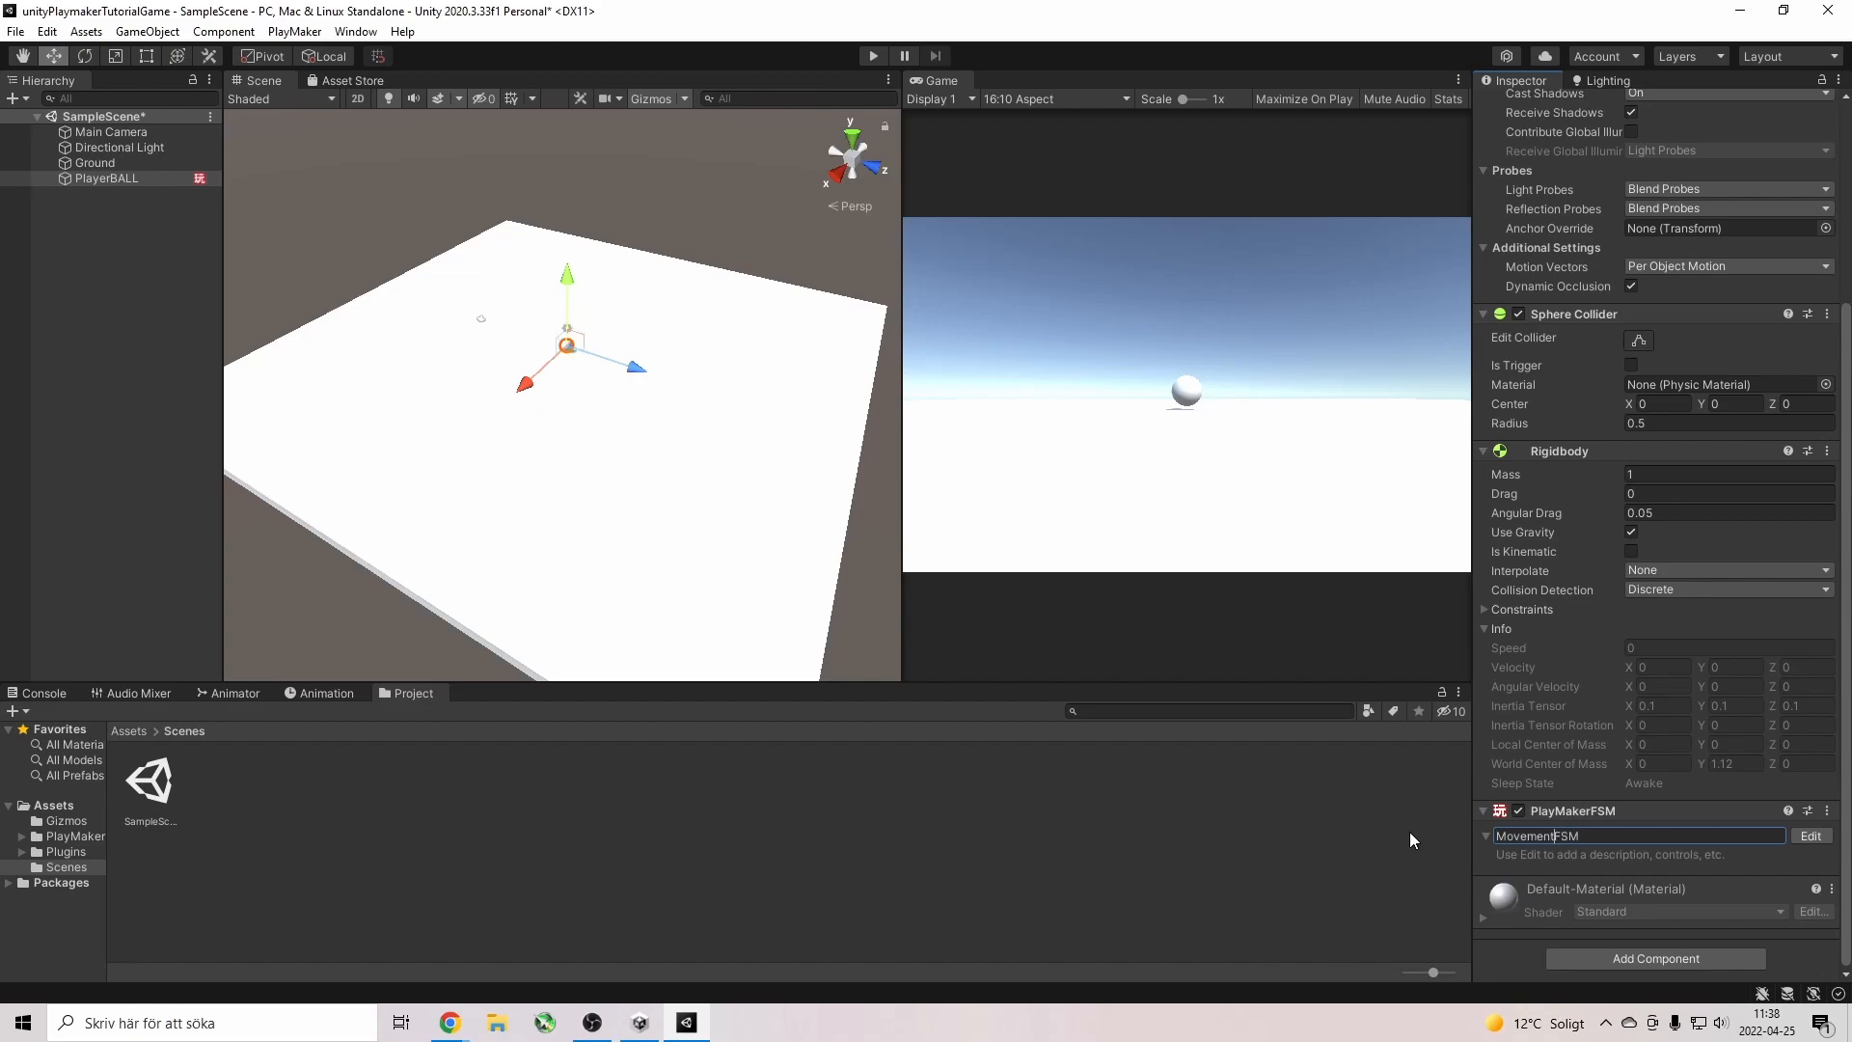
pyautogui.press('Delete')
pyautogui.press('Delete')
pyautogui.press('Delete')
# Run the scene and test gravity by repeatedly lifting PlayerBALL, letting it drop, and shifting it along the Z axis.
pyautogui.click(870, 55)
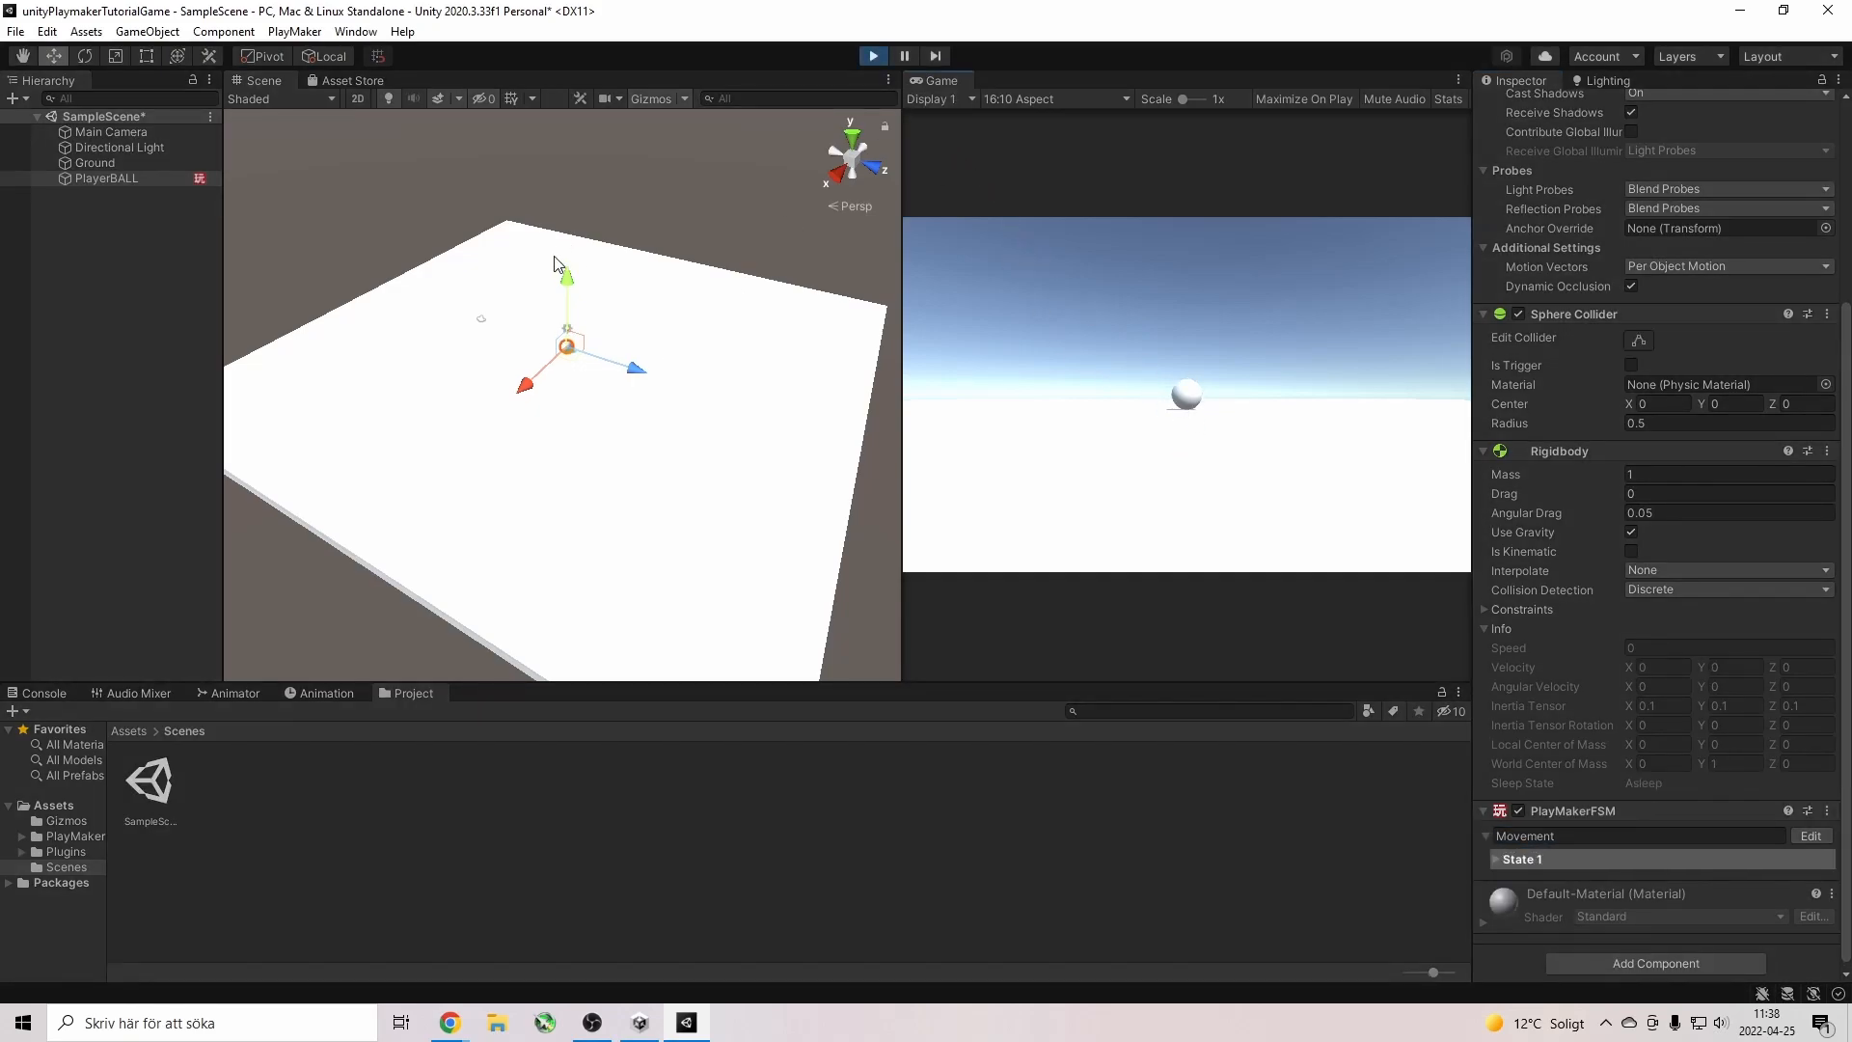
pyautogui.moveTo(569, 287); pyautogui.dragTo(582, 194)
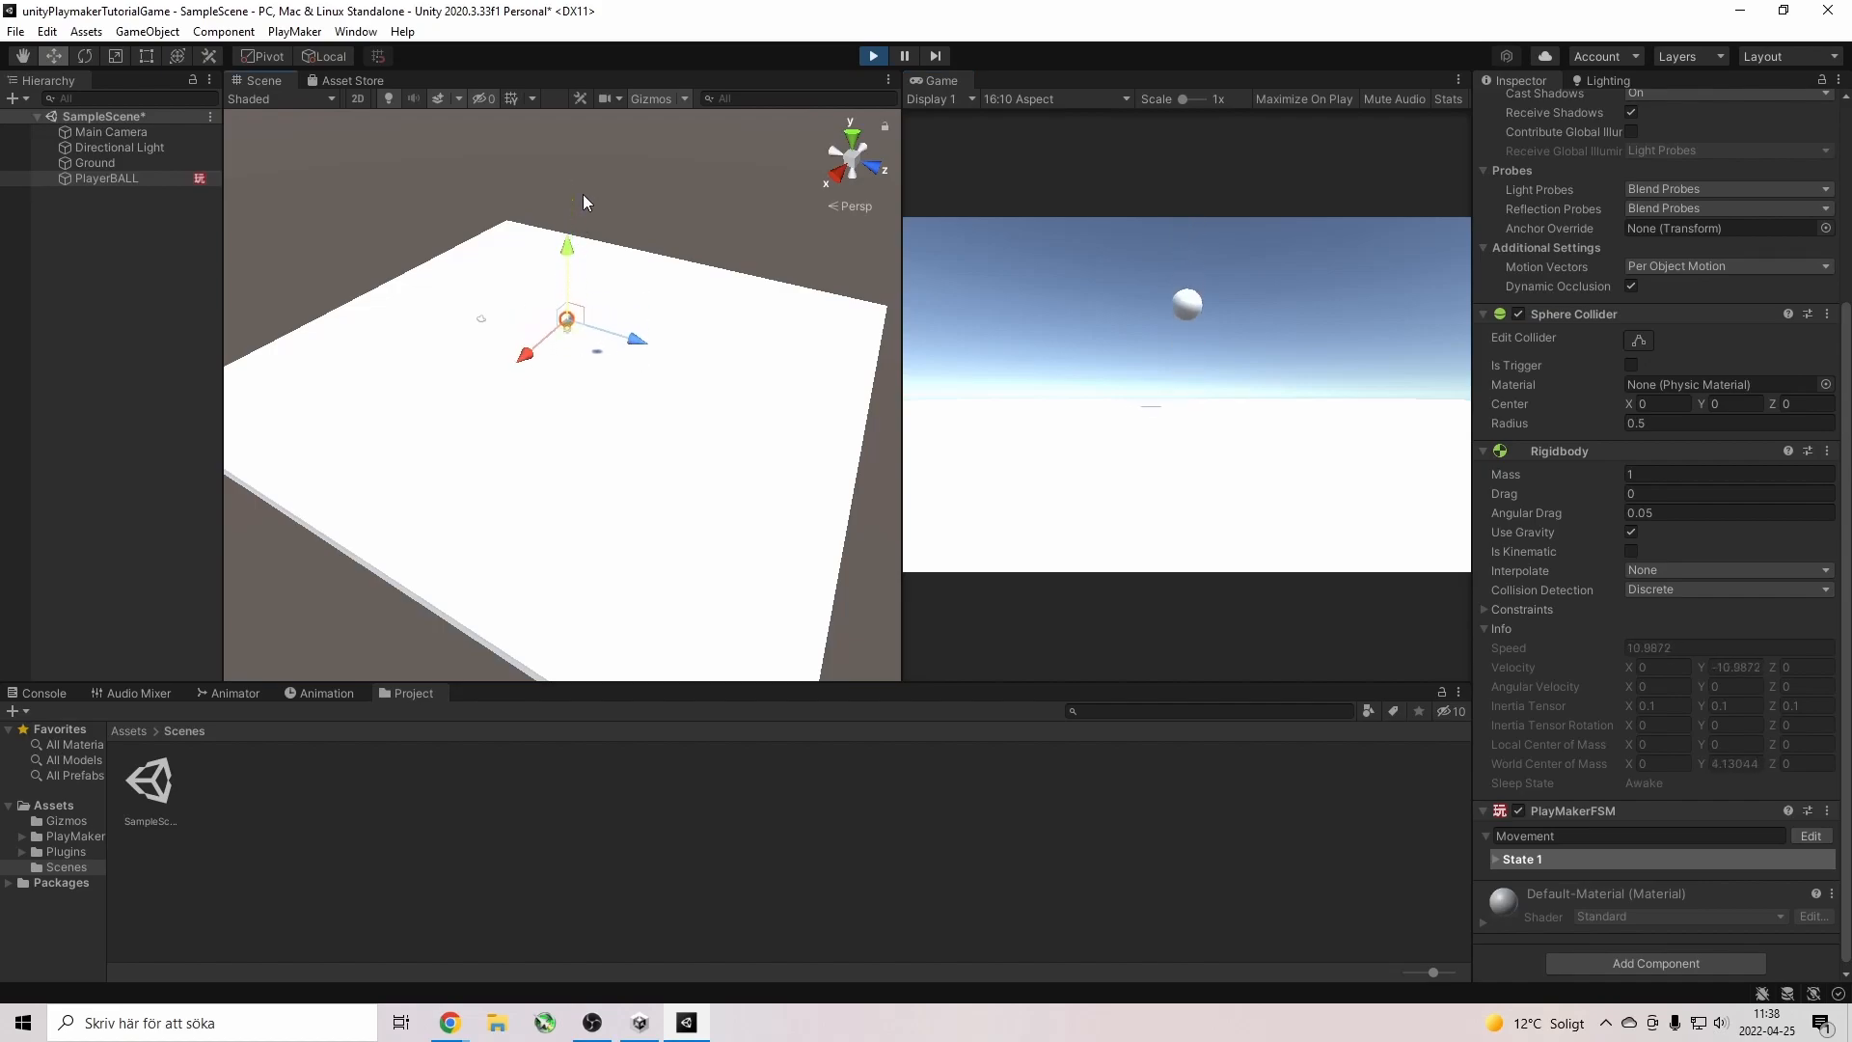
pyautogui.moveTo(570, 290); pyautogui.dragTo(576, 212)
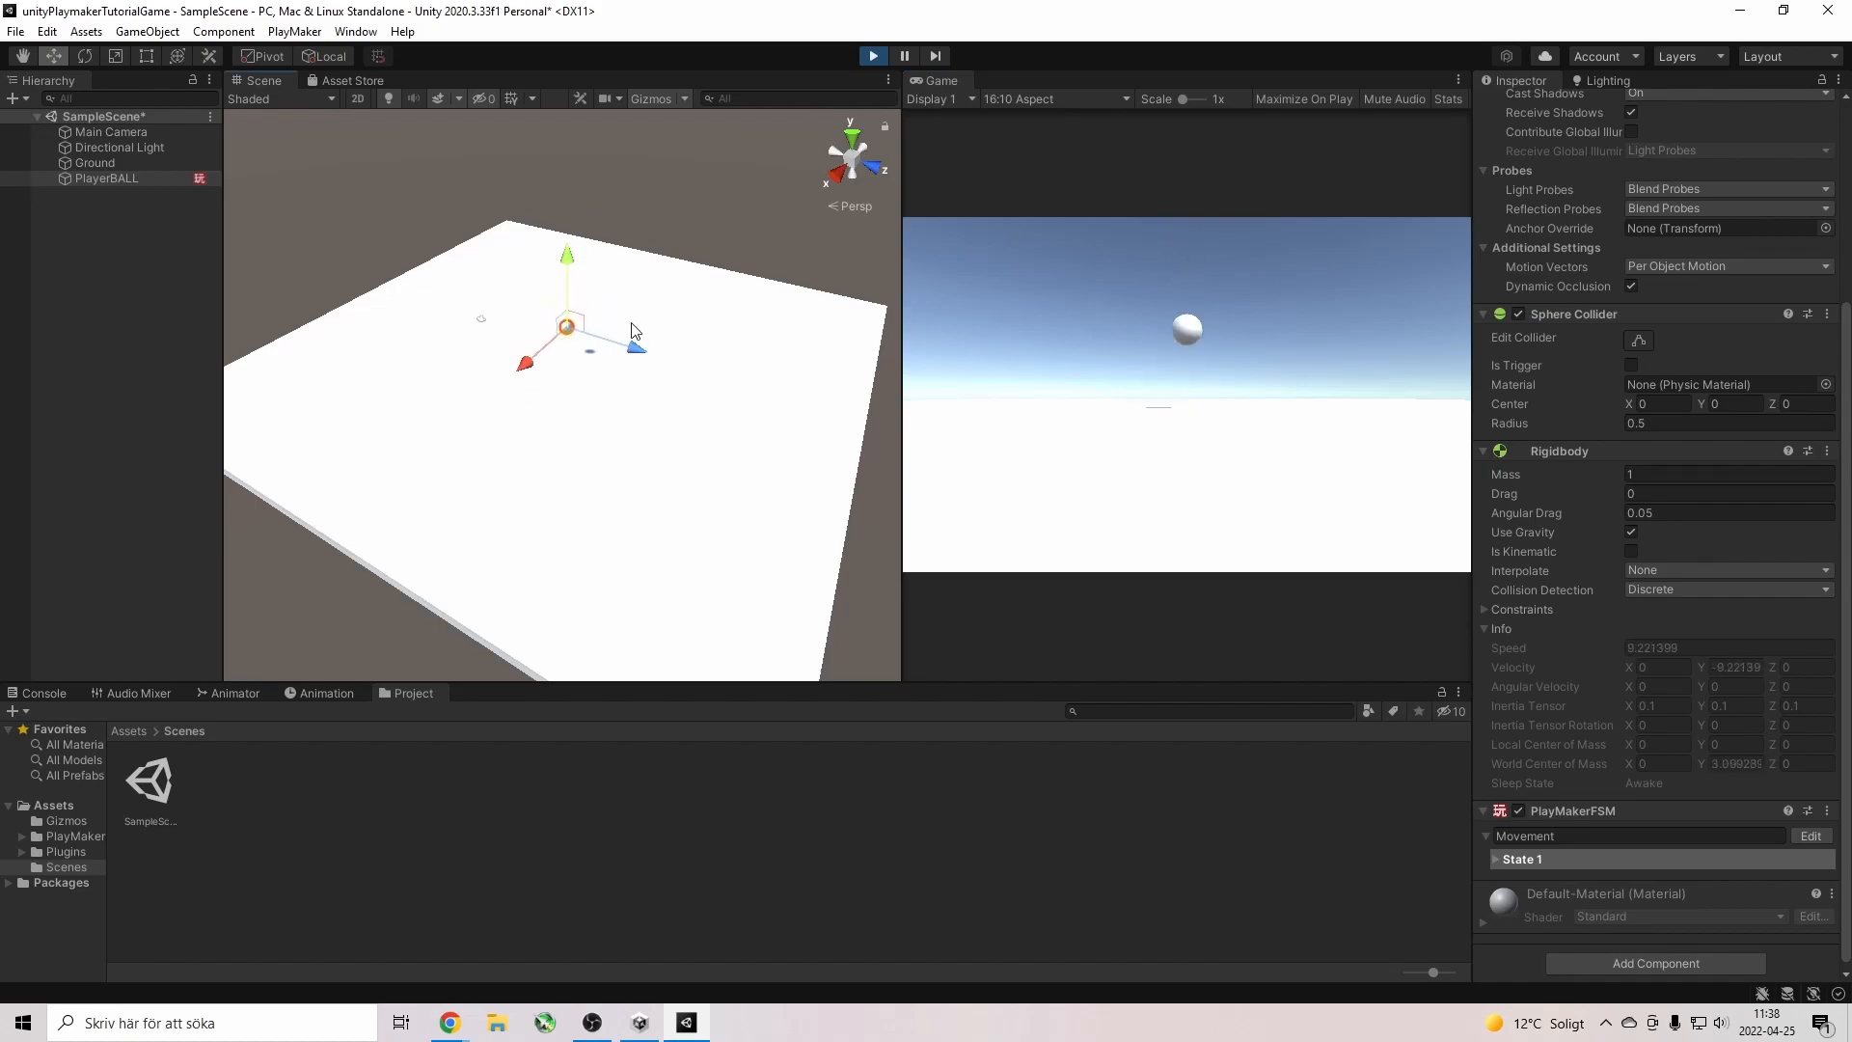
pyautogui.moveTo(637, 377)
pyautogui.mouseDown()
pyautogui.moveTo(810, 434)
pyautogui.moveTo(618, 376)
pyautogui.mouseUp()
pyautogui.moveTo(543, 273); pyautogui.dragTo(540, 184)
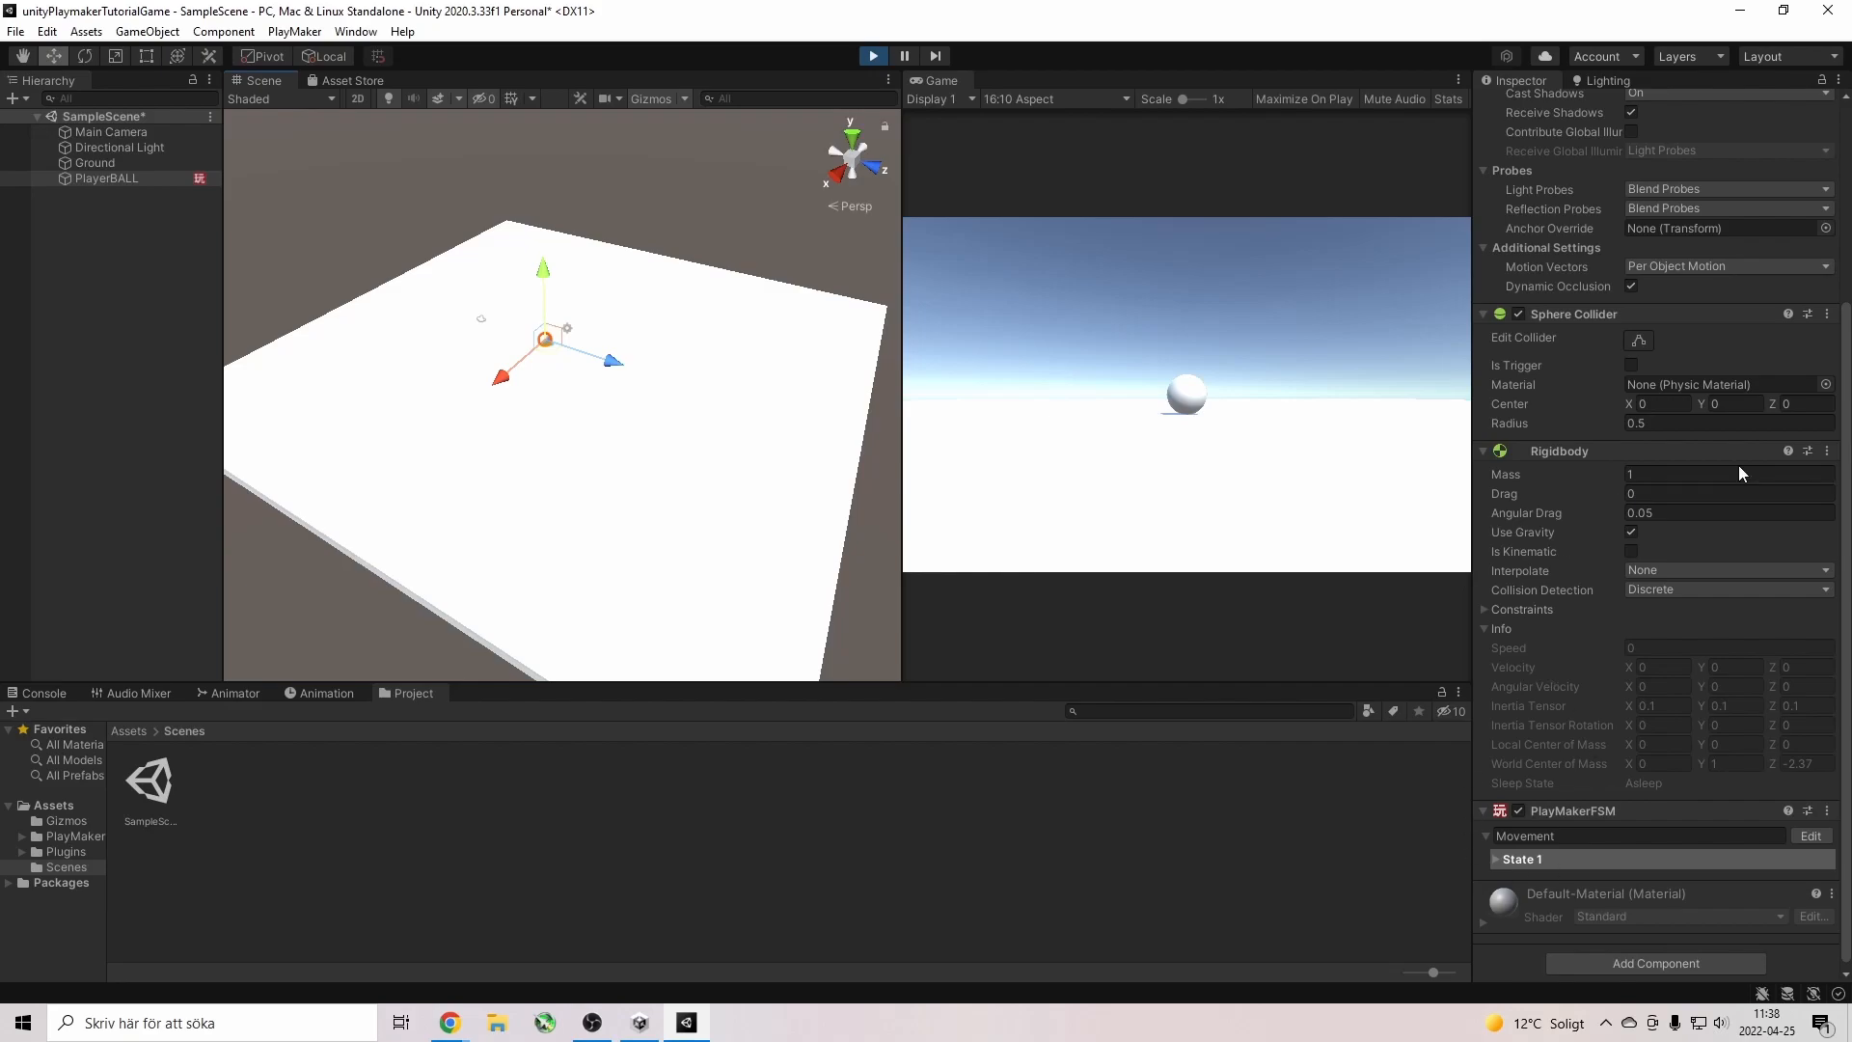
# Set the Rigidbody mass to 100 while the scene runs, lift PlayerBALL twice to test its fall, and stop the run.
pyautogui.scroll(-1, 1647, 561)
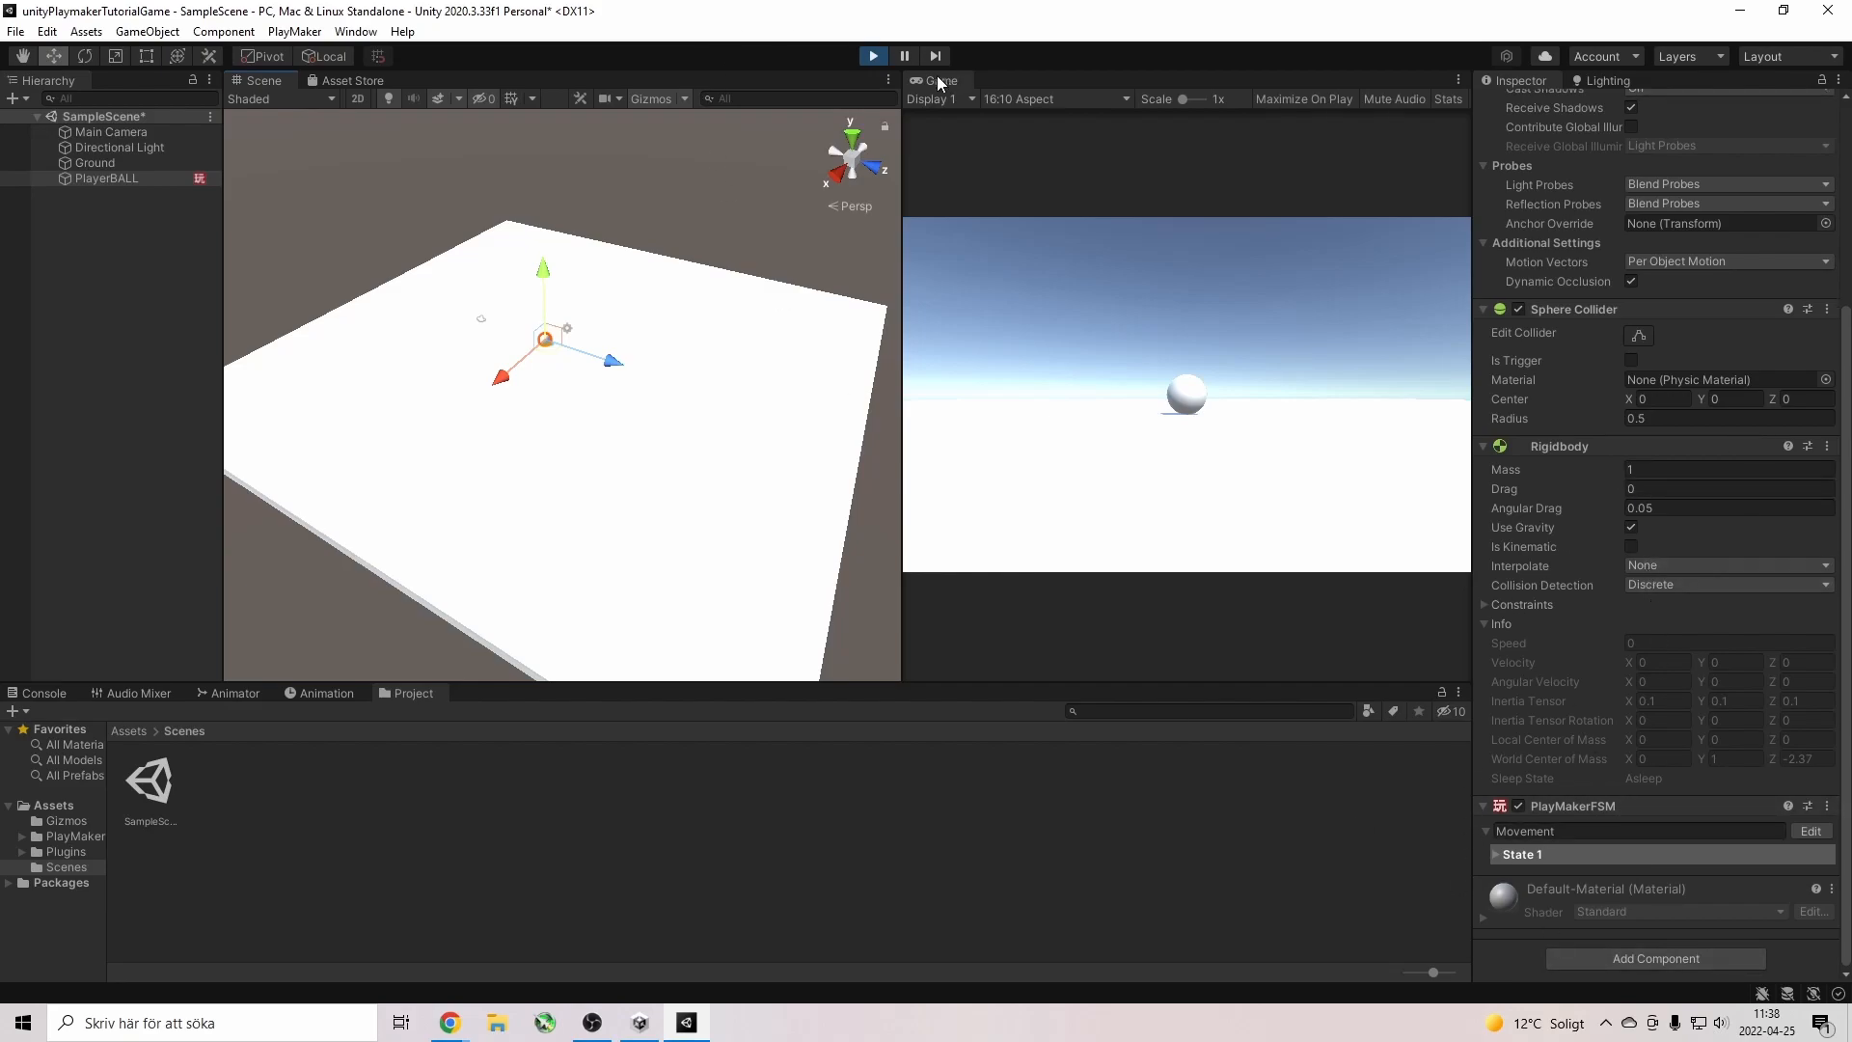
pyautogui.click(1669, 470)
pyautogui.write('00')
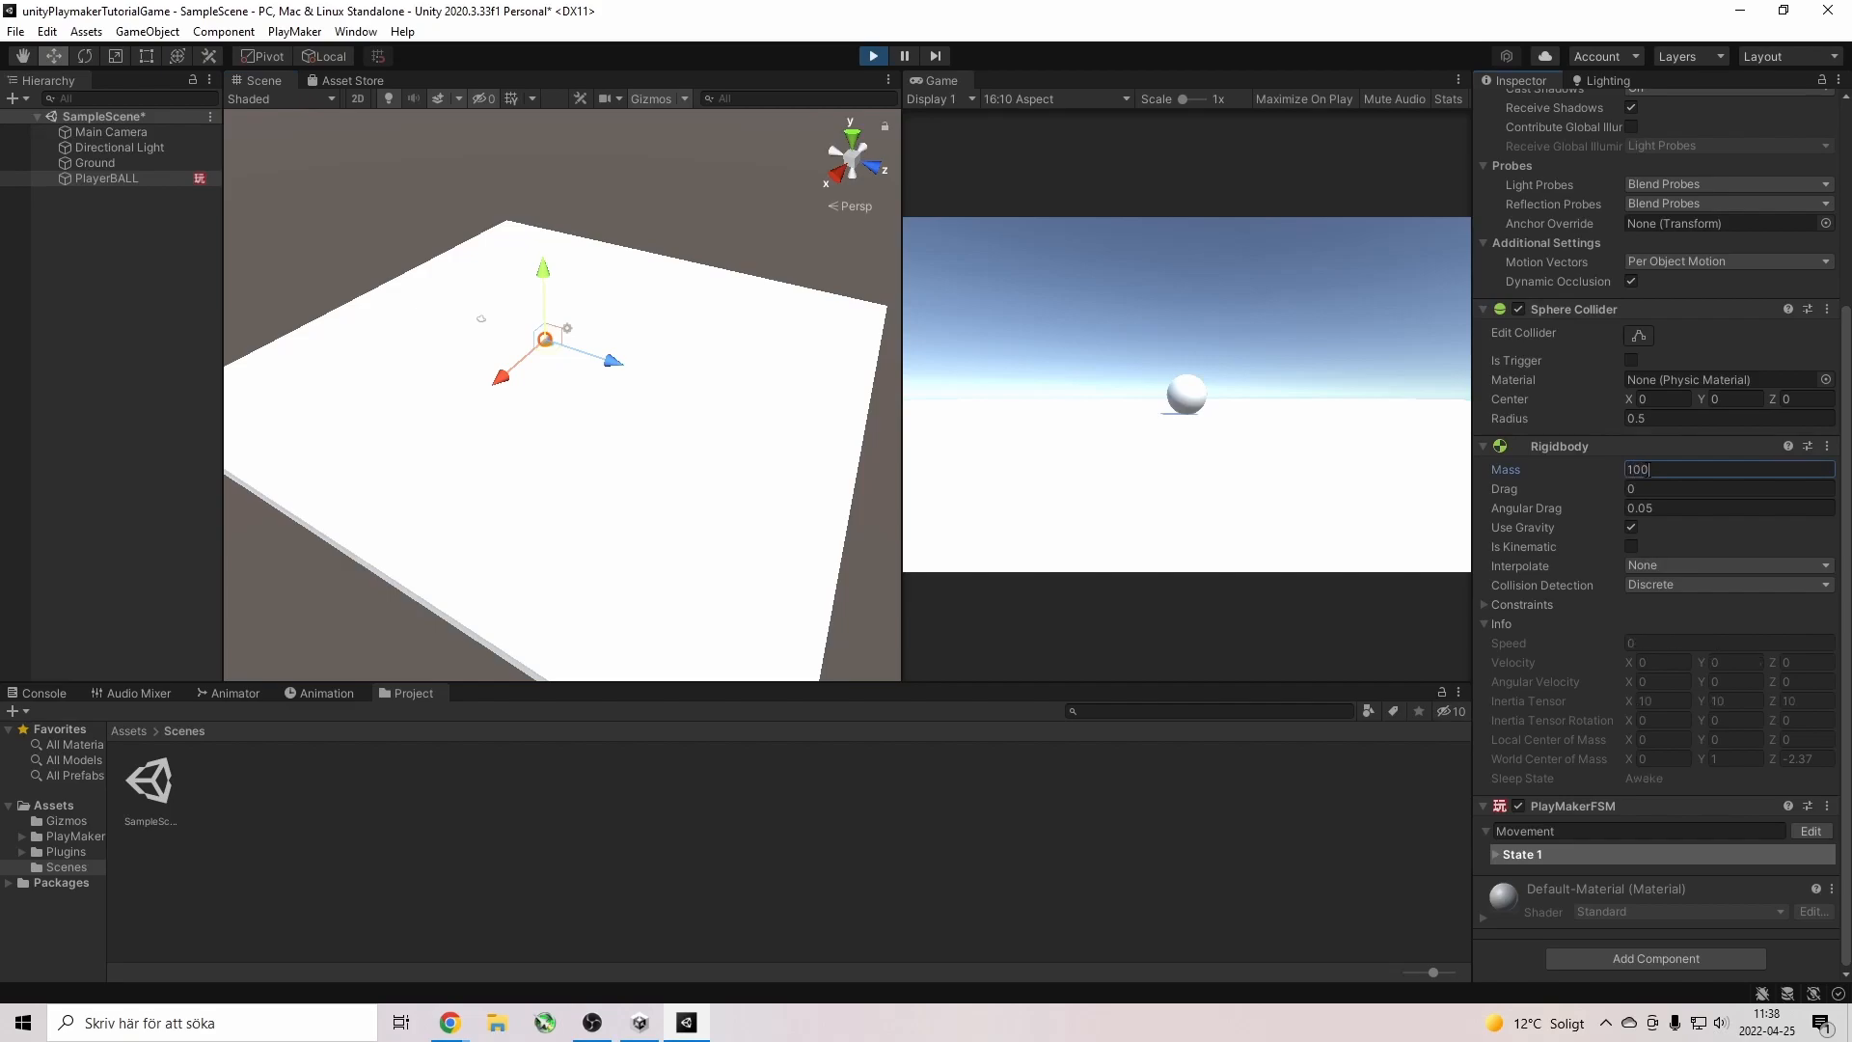
pyautogui.moveTo(538, 270); pyautogui.dragTo(547, 128)
pyautogui.moveTo(544, 265); pyautogui.dragTo(554, 145)
pyautogui.click(873, 56)
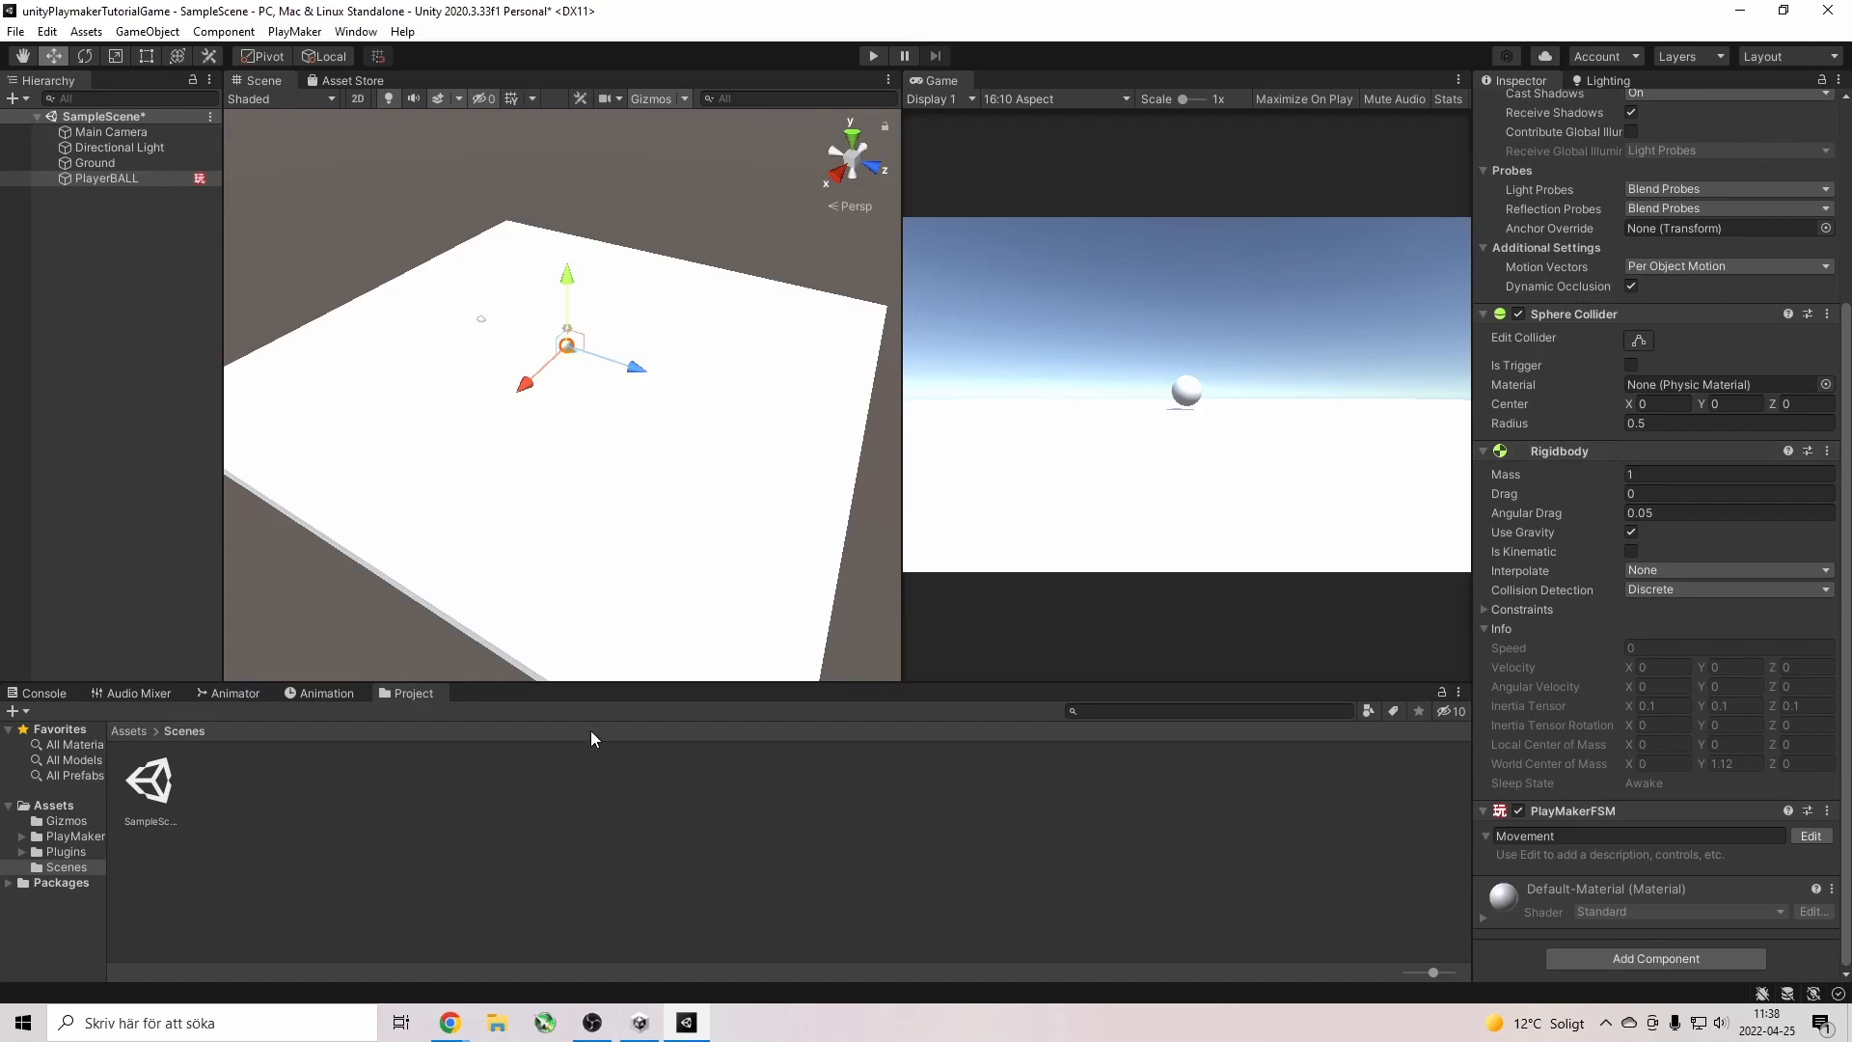
# Run the scene briefly, stop it, and raise PlayerBALL to about 1.41 on Y.
pyautogui.click(870, 58)
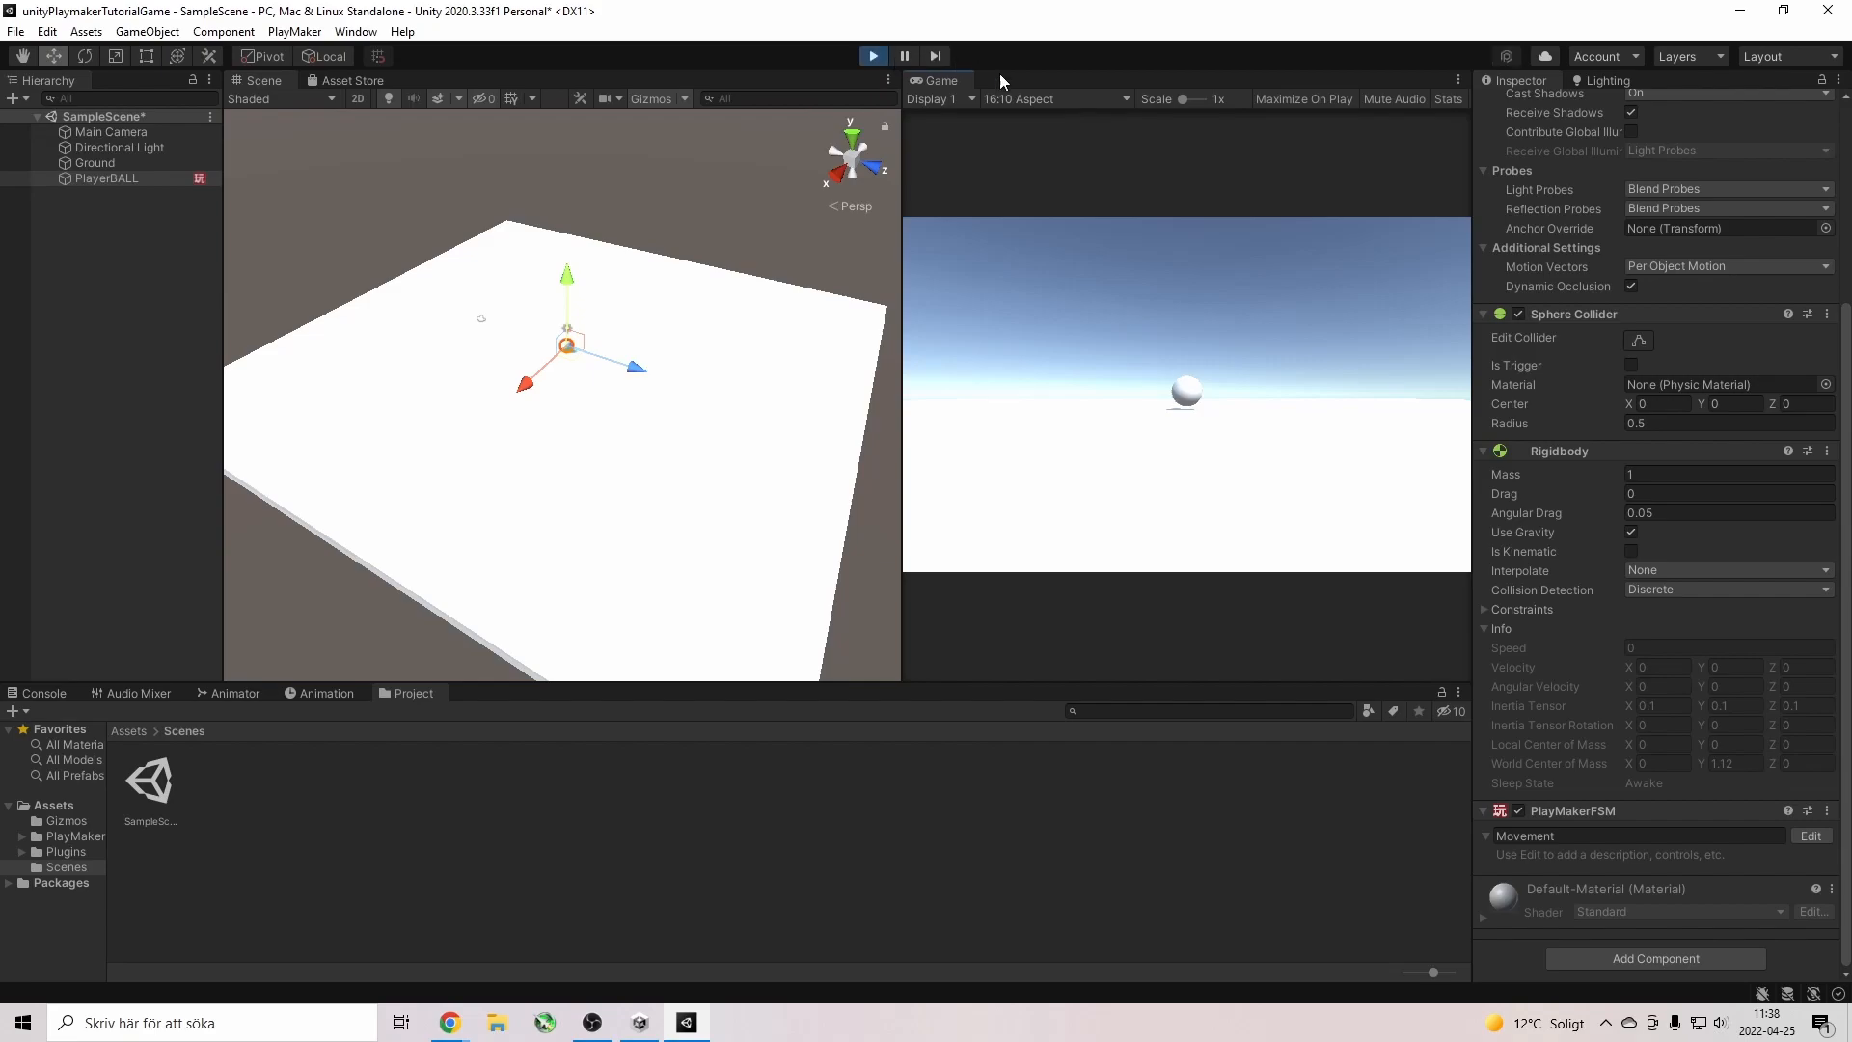
pyautogui.click(879, 61)
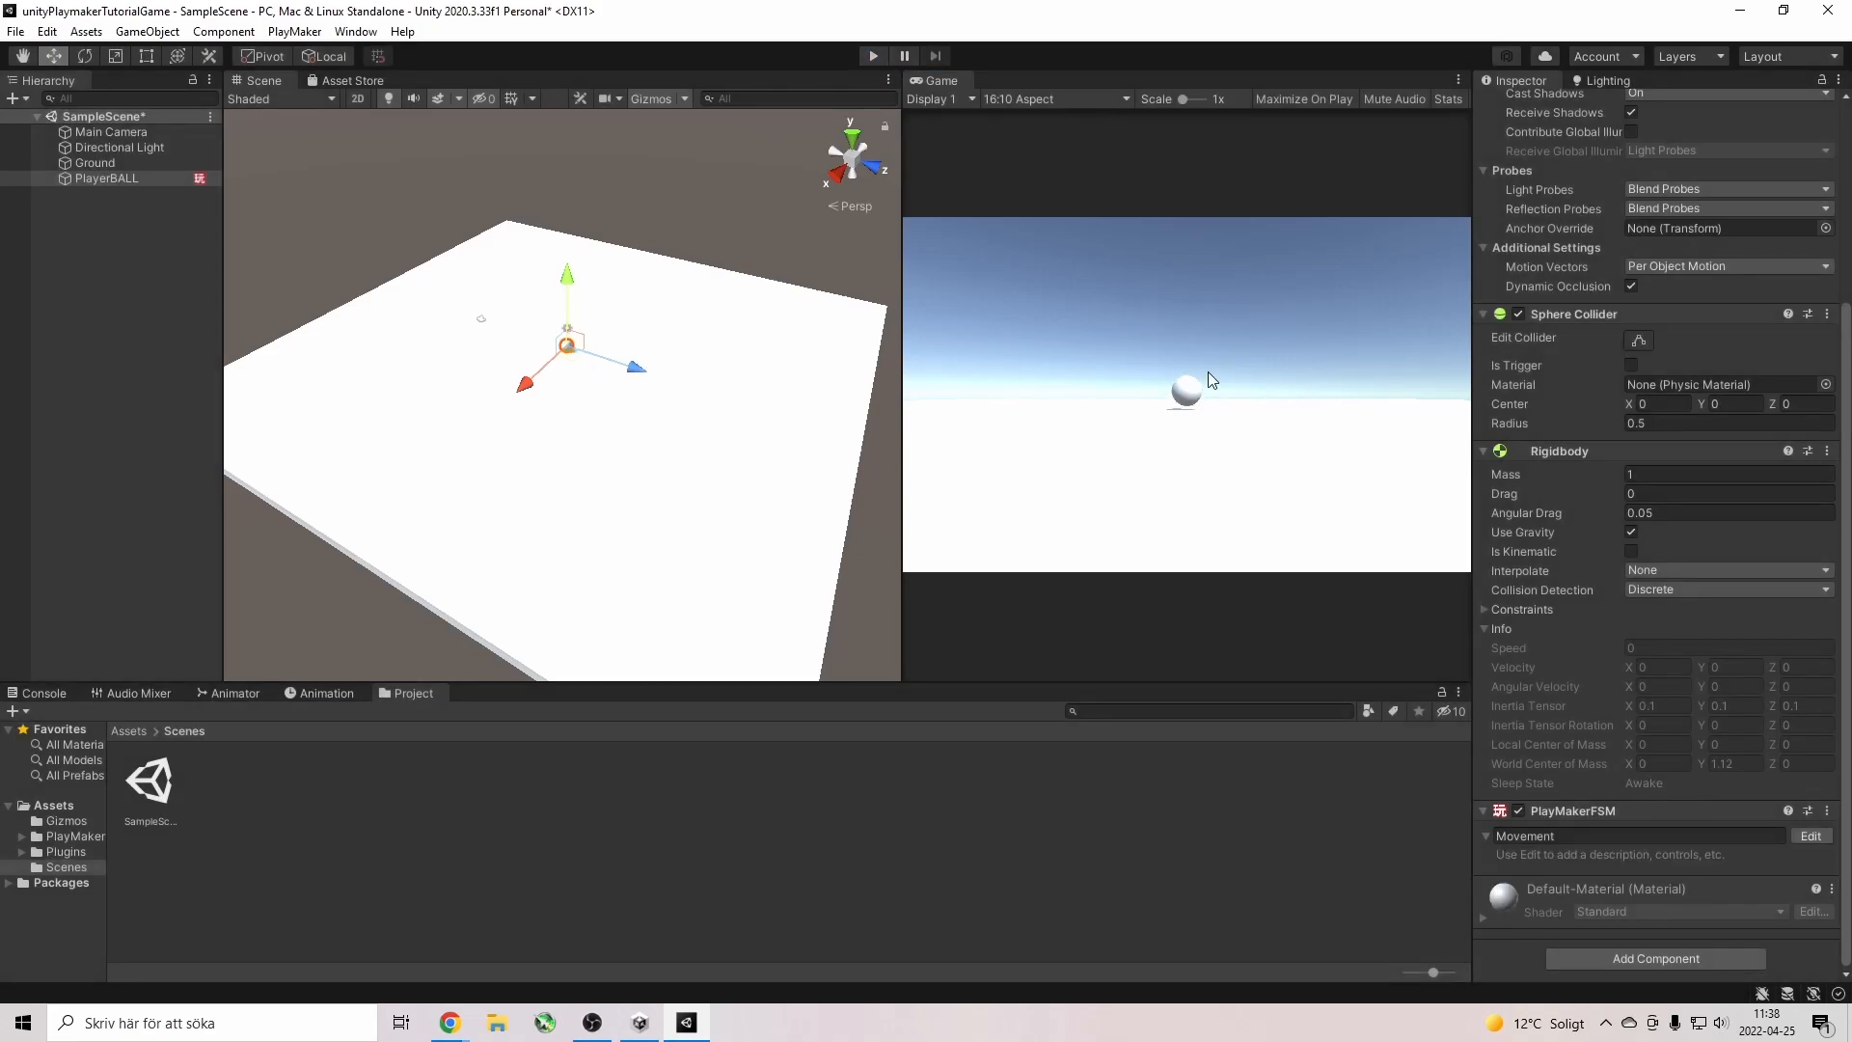
pyautogui.moveTo(571, 278)
pyautogui.mouseDown()
pyautogui.moveTo(569, 214)
pyautogui.moveTo(576, 281)
pyautogui.mouseUp()
# Open PlayerBALL's Movement FSM for editing, dock the PlayMaker editor alongside the Project window, and enlarge that area.
pyautogui.click(1812, 837)
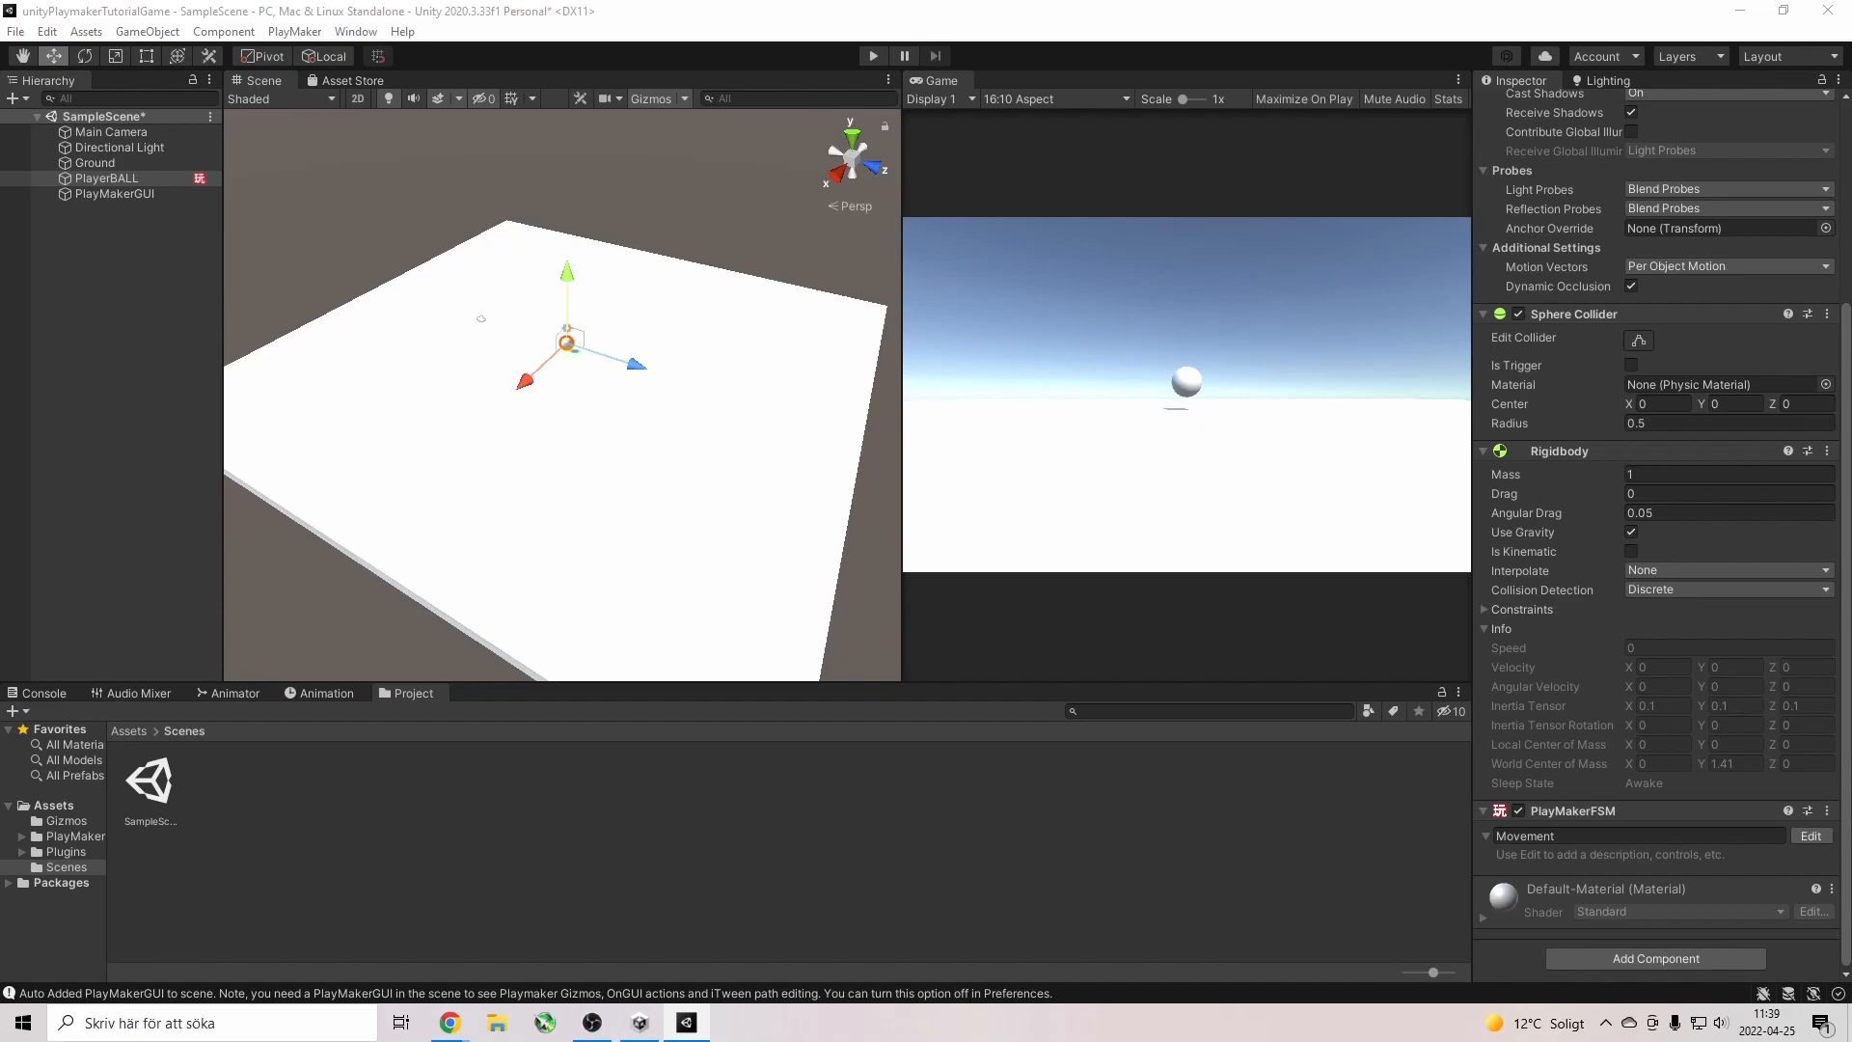
pyautogui.moveTo(0, 378); pyautogui.dragTo(916, 831)
pyautogui.moveTo(289, 548); pyautogui.dragTo(204, 703)
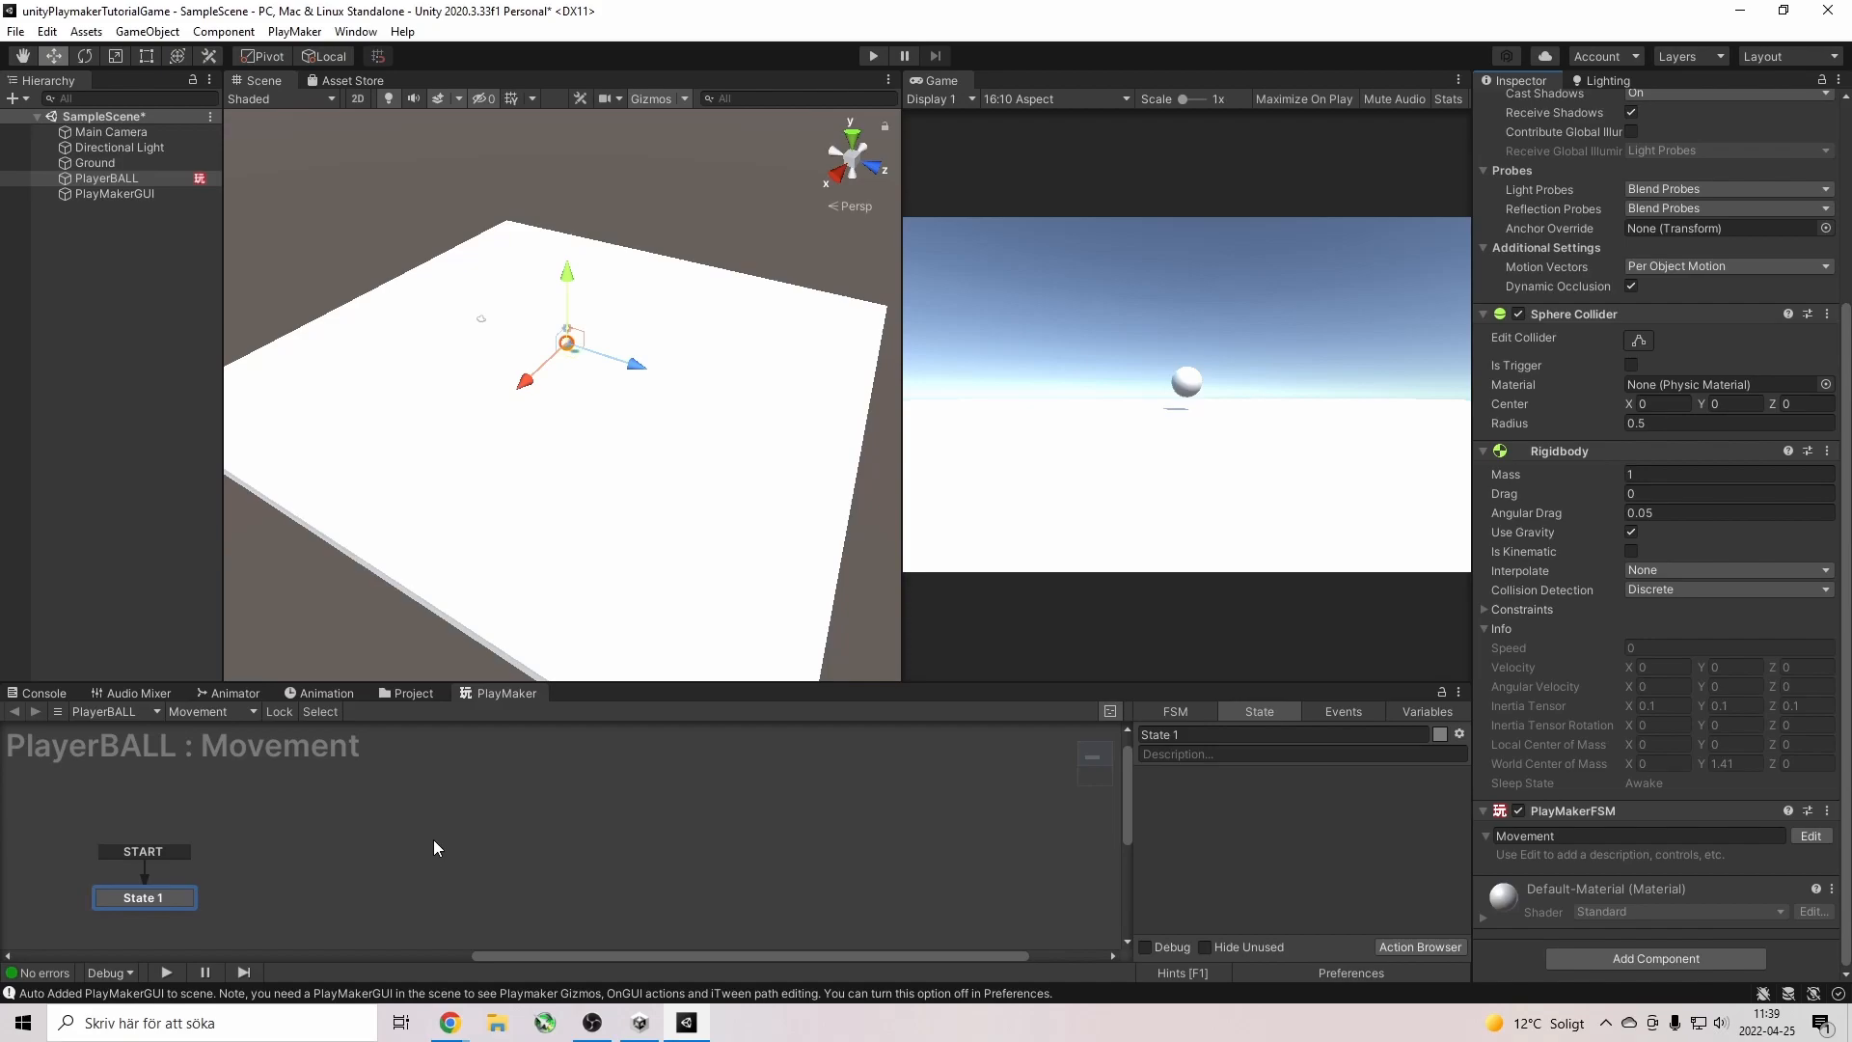
pyautogui.moveTo(616, 683); pyautogui.dragTo(616, 625)
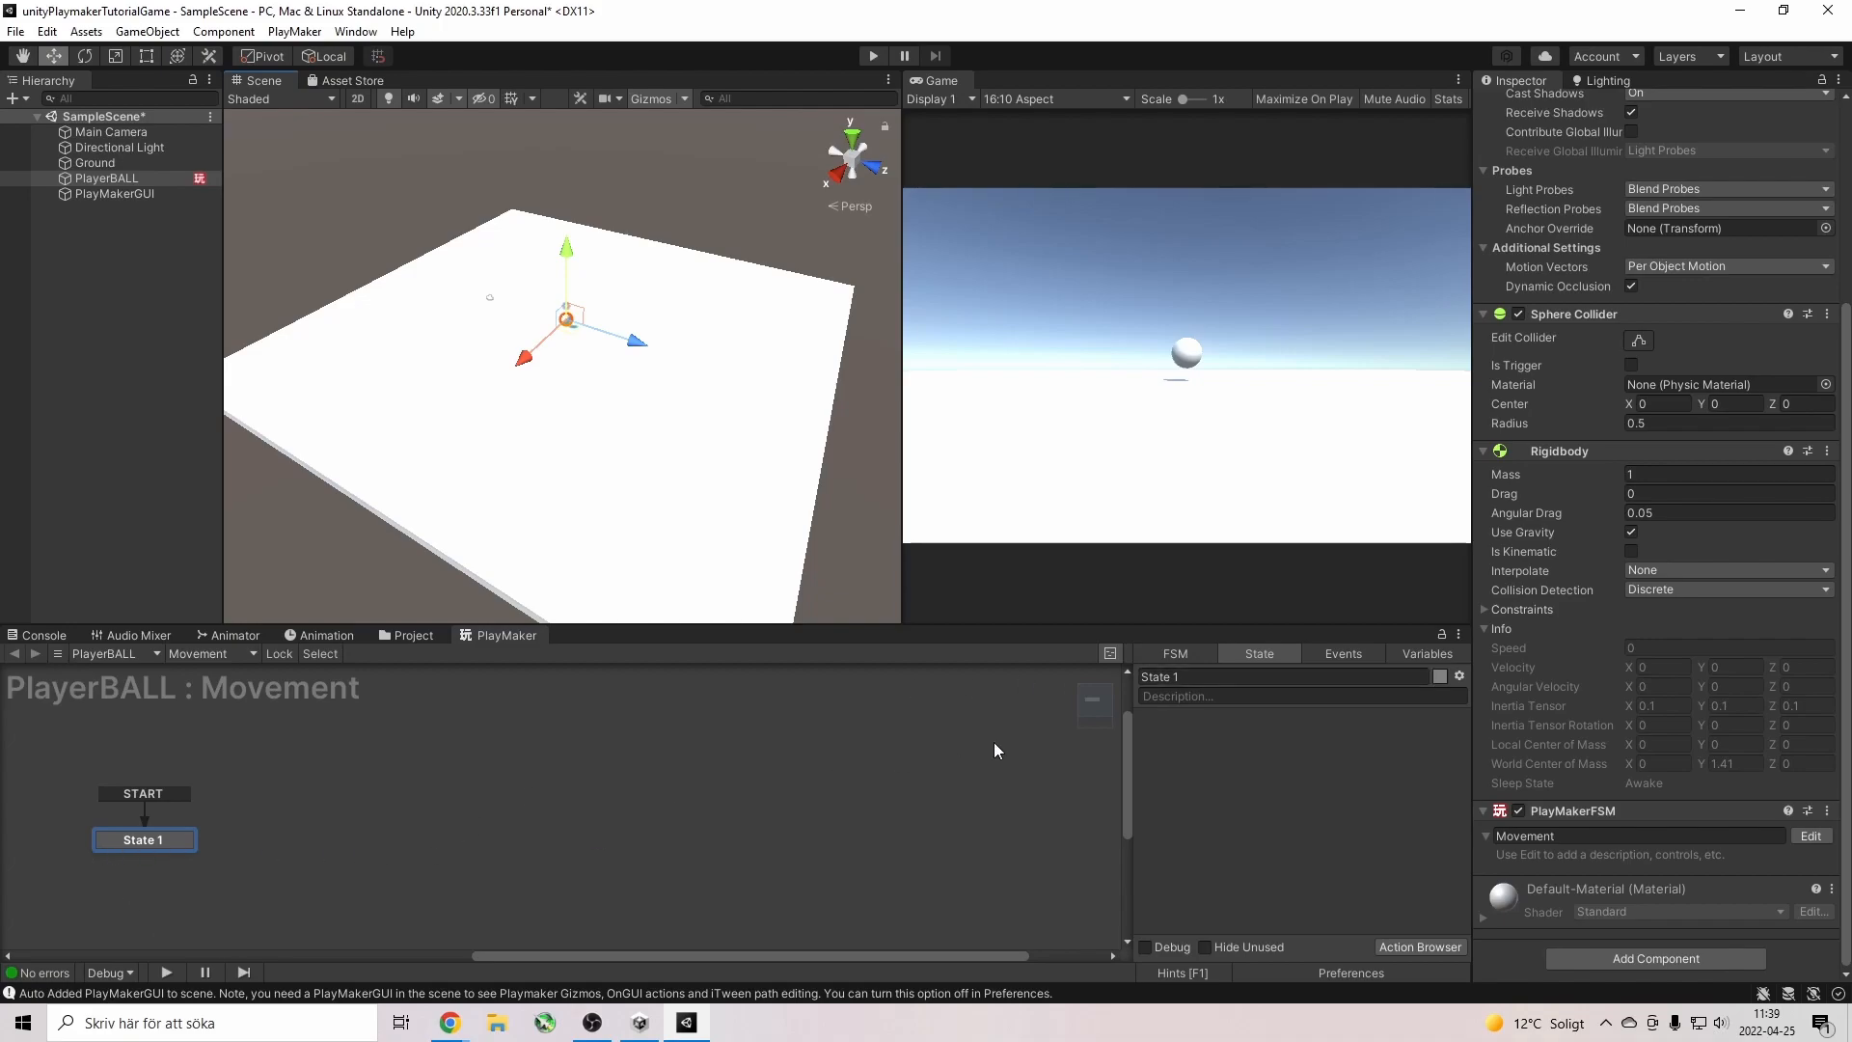
# Rename State 1 of the FSM to Movement and open the Action Browser for it.
pyautogui.click(1251, 677)
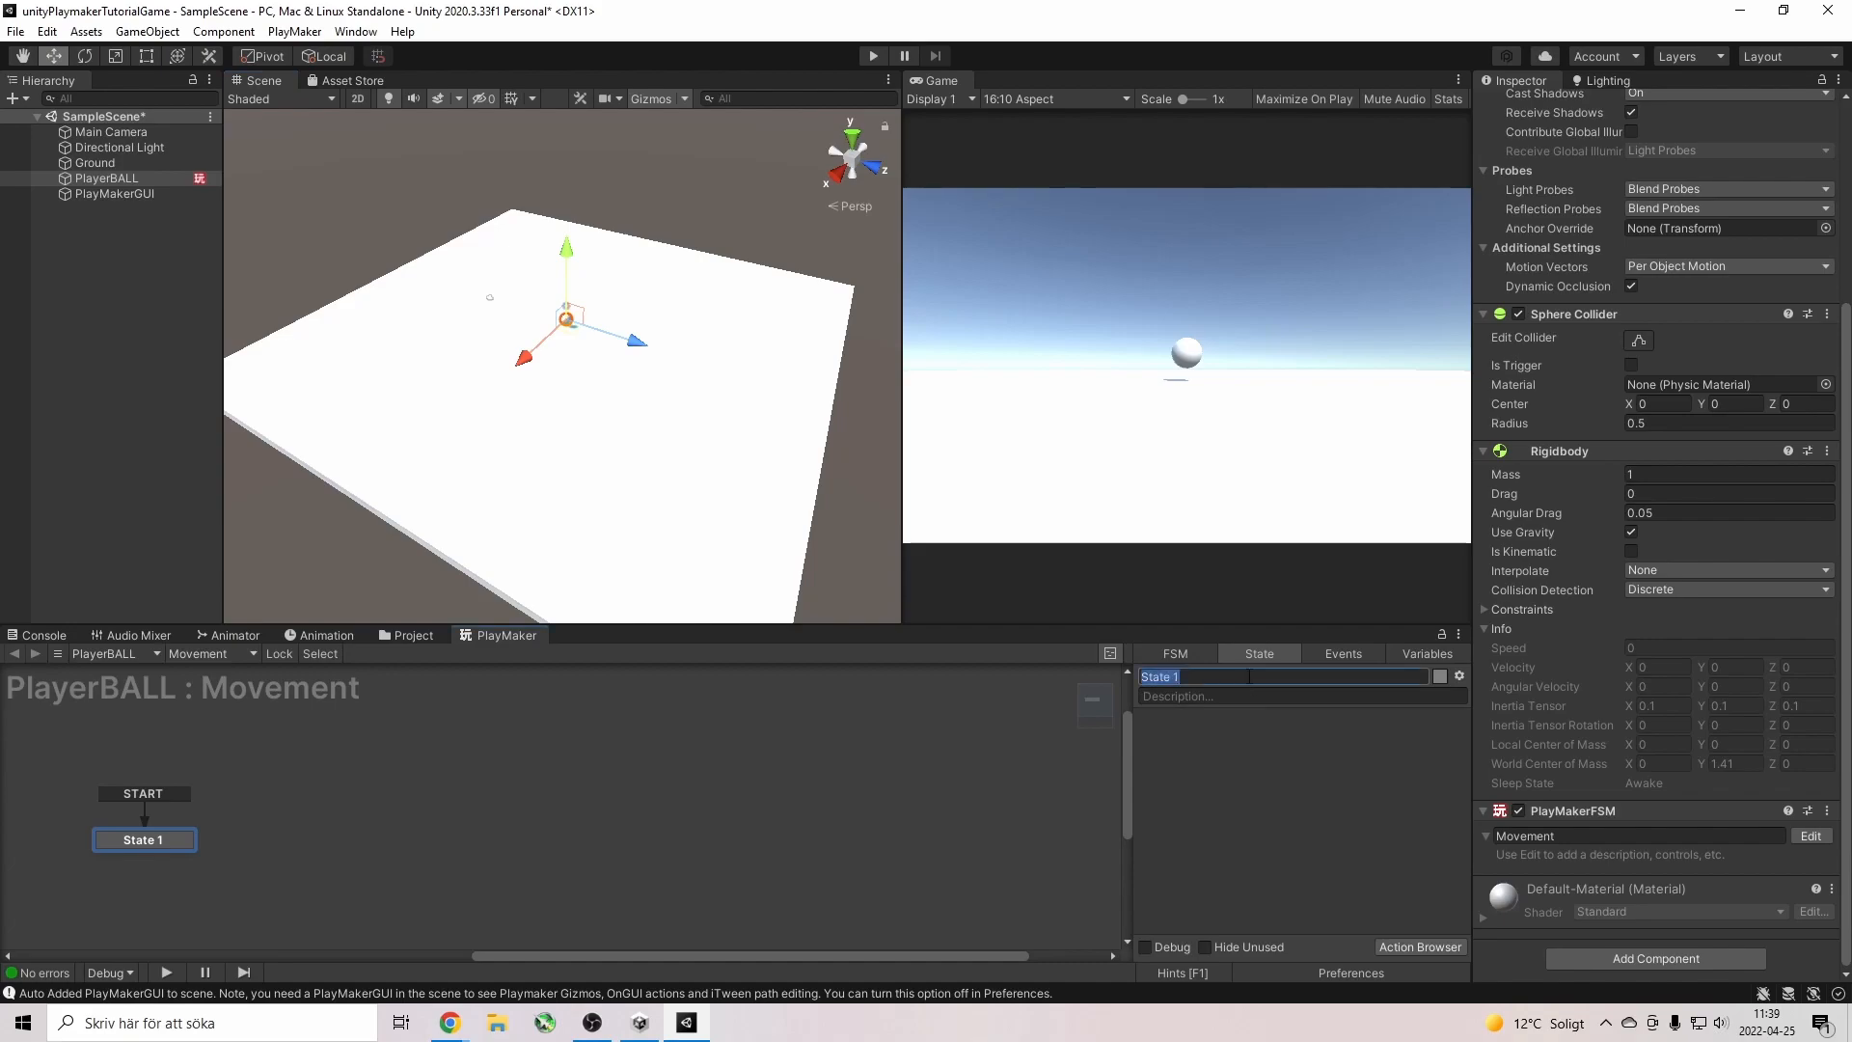
pyautogui.write('Movement')
pyautogui.click(1408, 947)
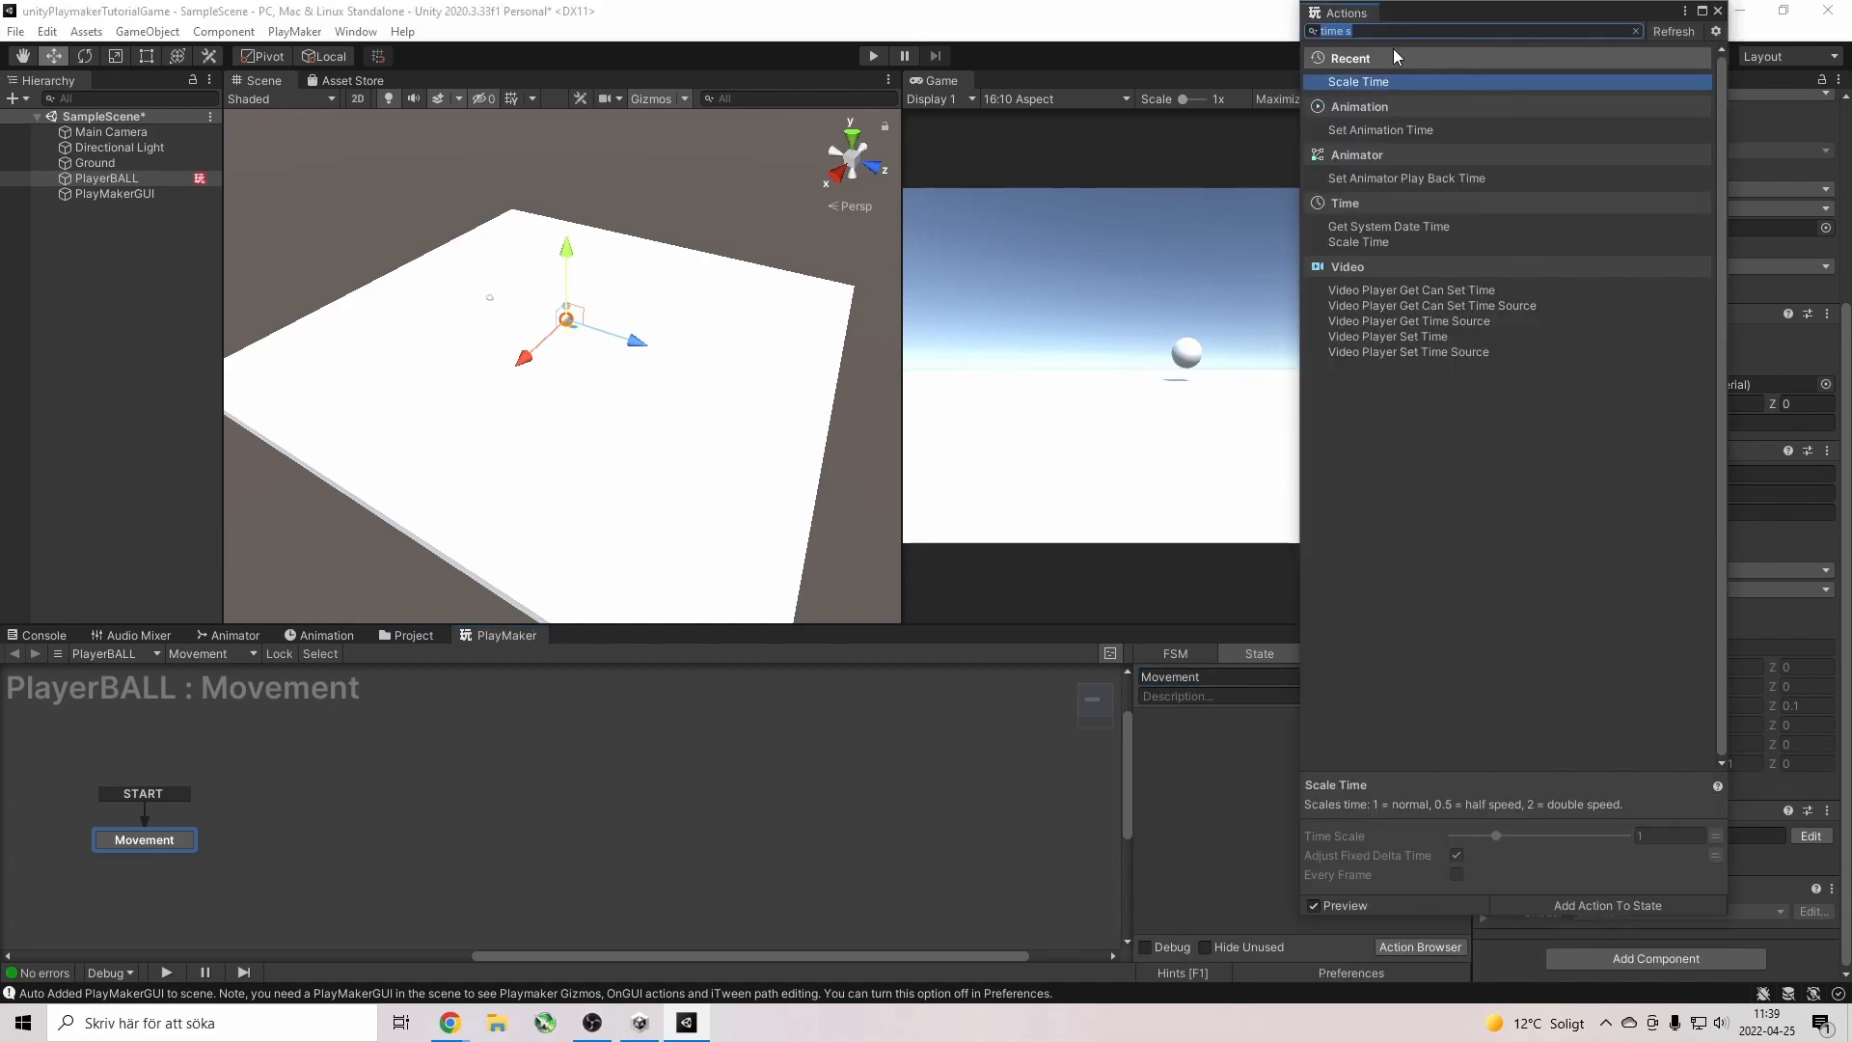
# Dock the Action Browser alongside the Inspector and Lighting windows, and replace its search with "axi".
pyautogui.moveTo(1344, 12); pyautogui.dragTo(1756, 81)
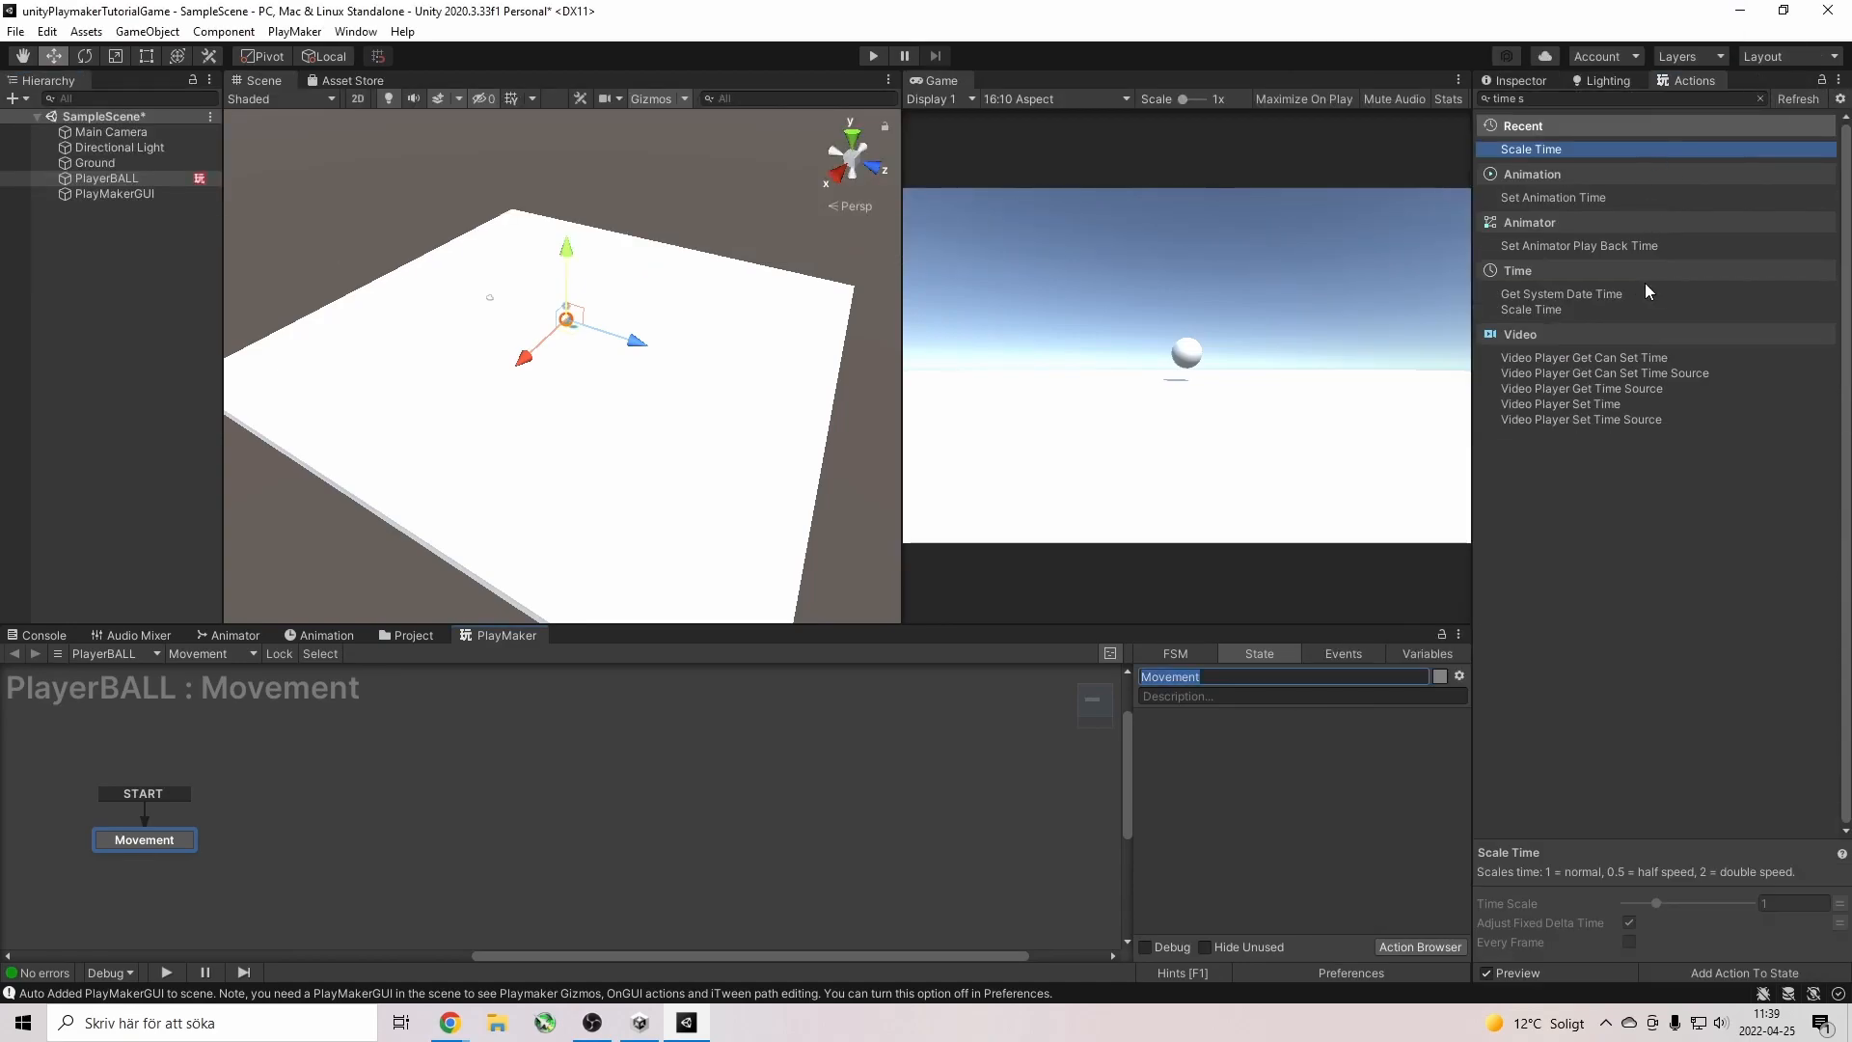
pyautogui.click(1758, 98)
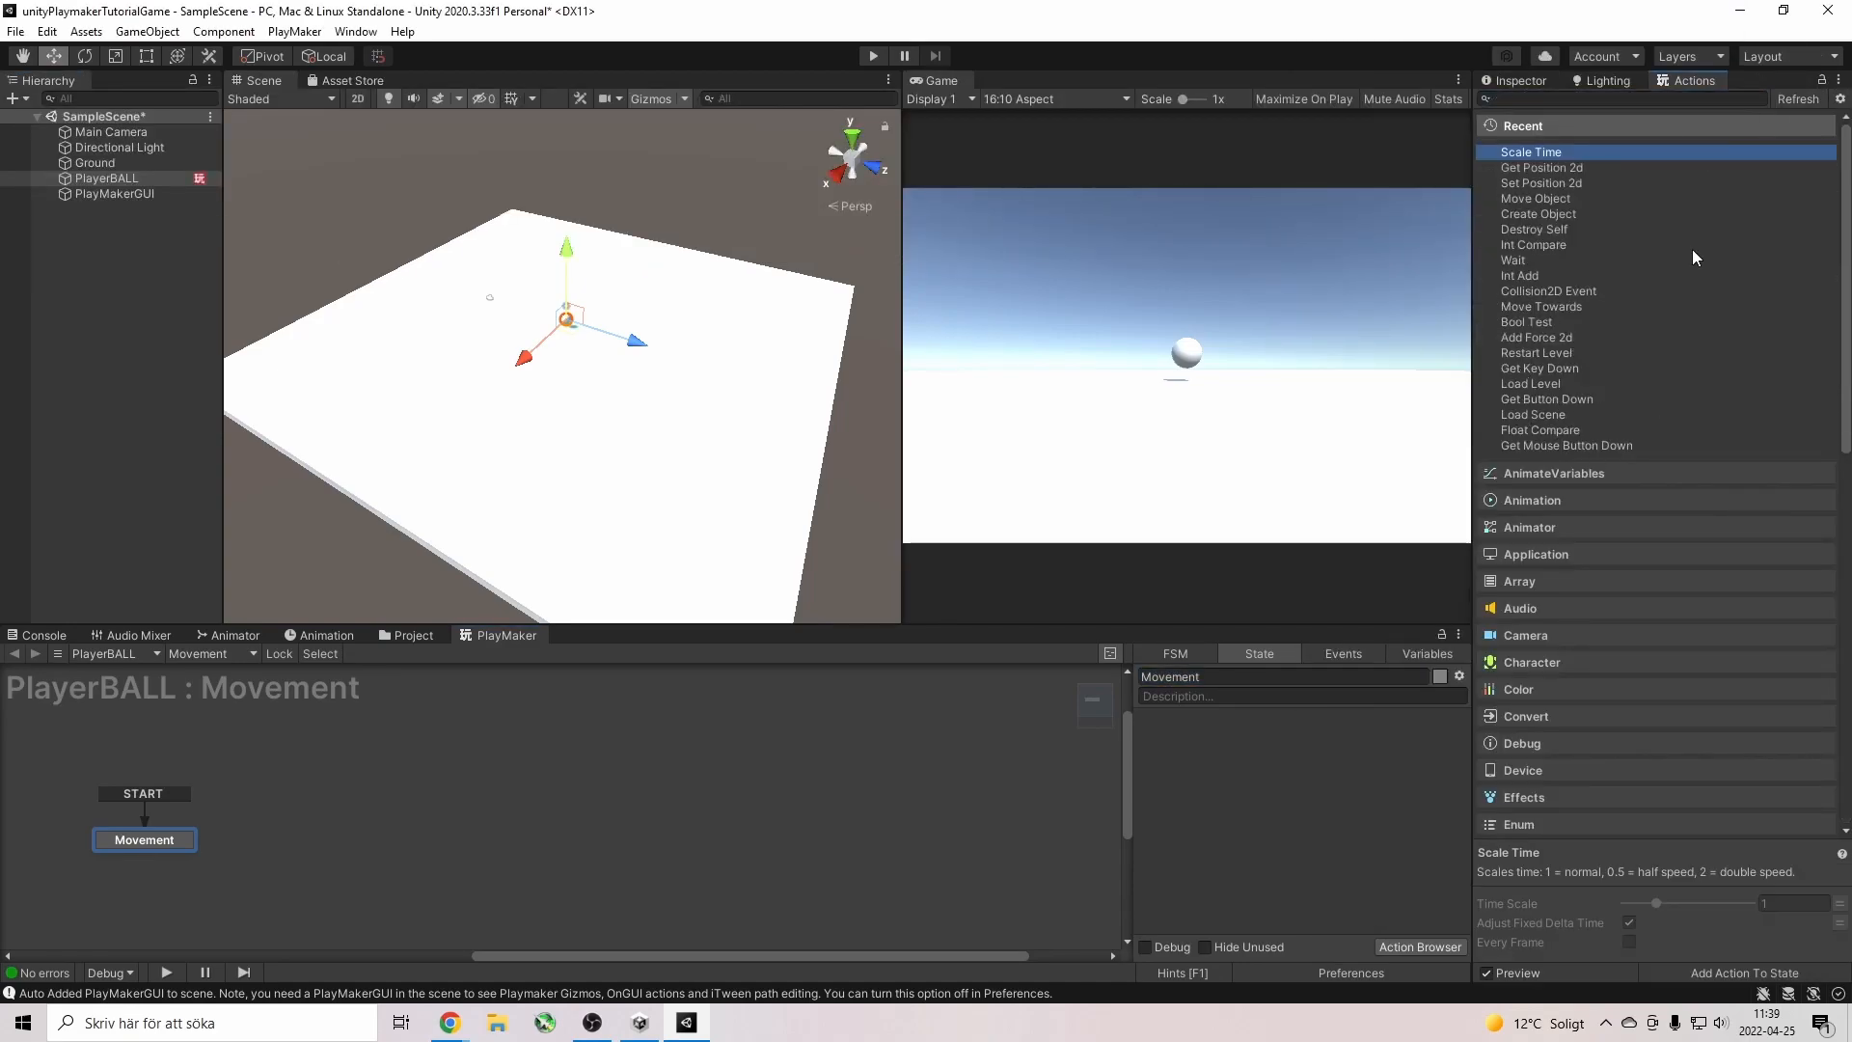
pyautogui.click(1686, 100)
pyautogui.write('axi')
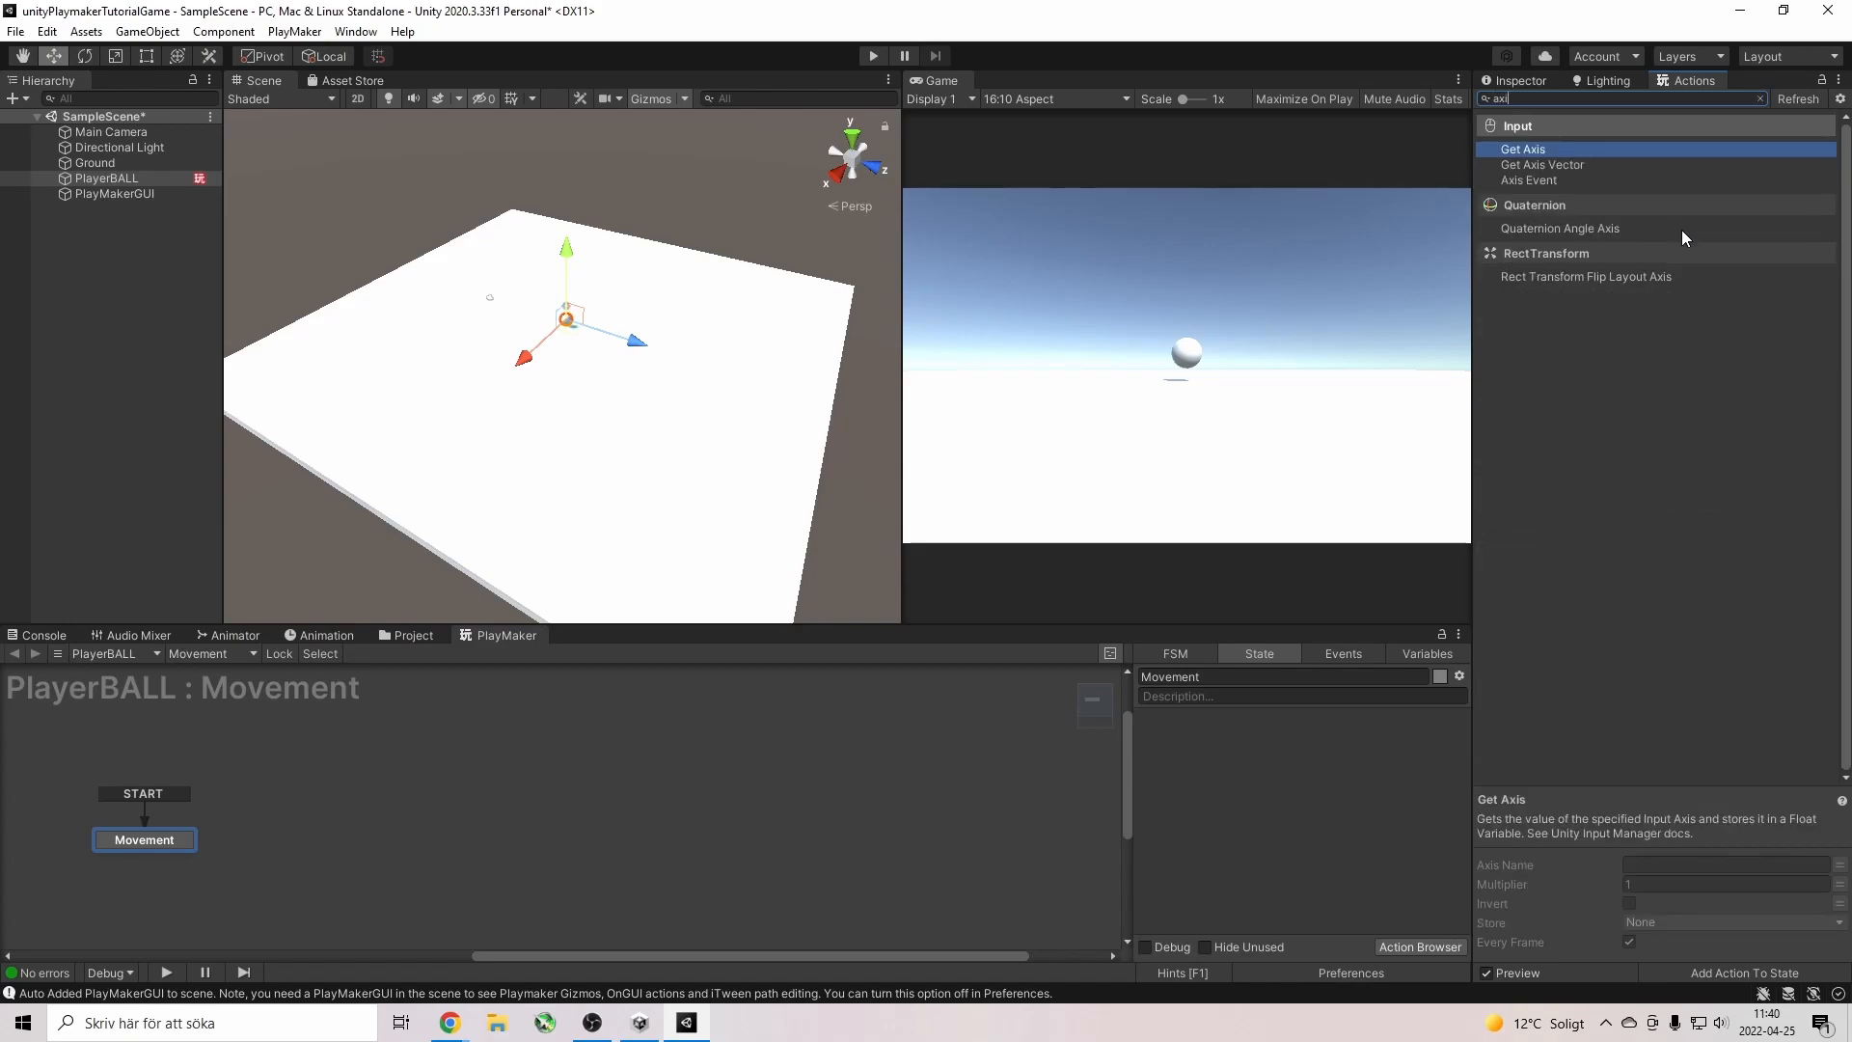
# Add a Get Axis action to the Movement state, delete it, and add a Get Axis Vector action instead.
pyautogui.doubleClick(1515, 157)
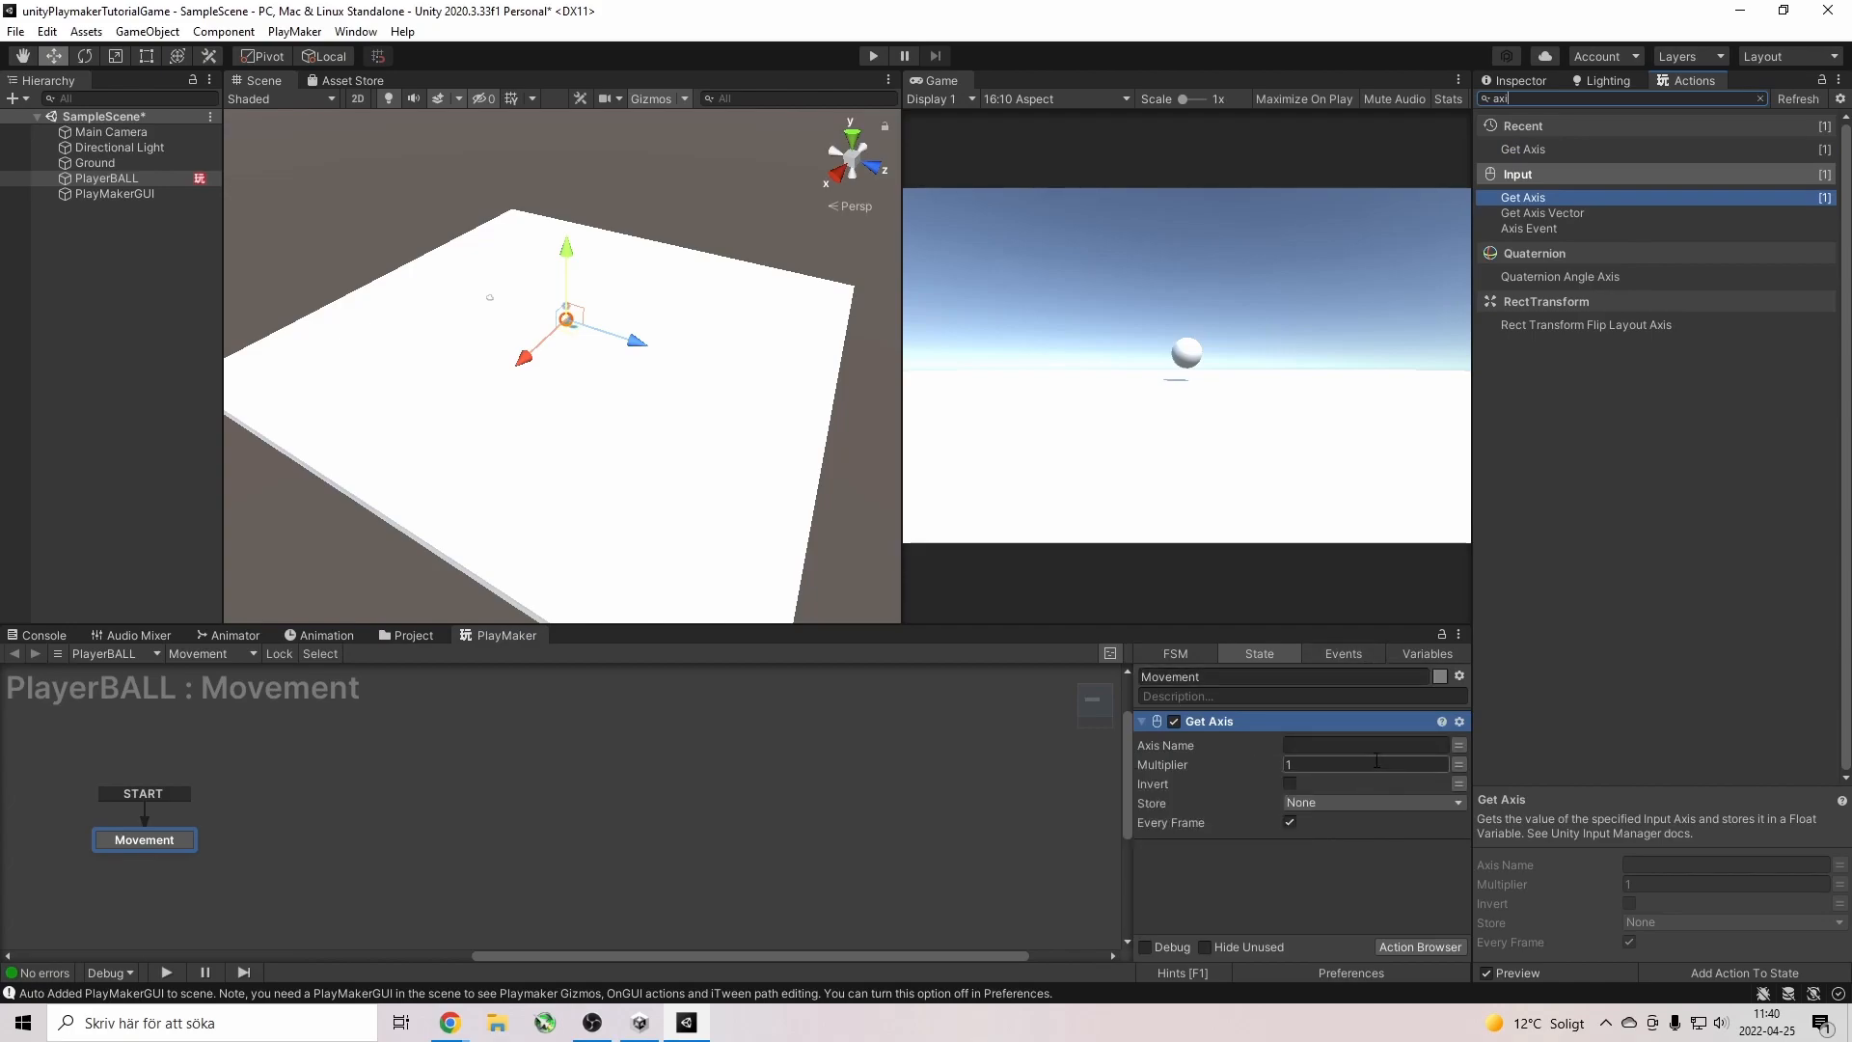
pyautogui.press('Delete')
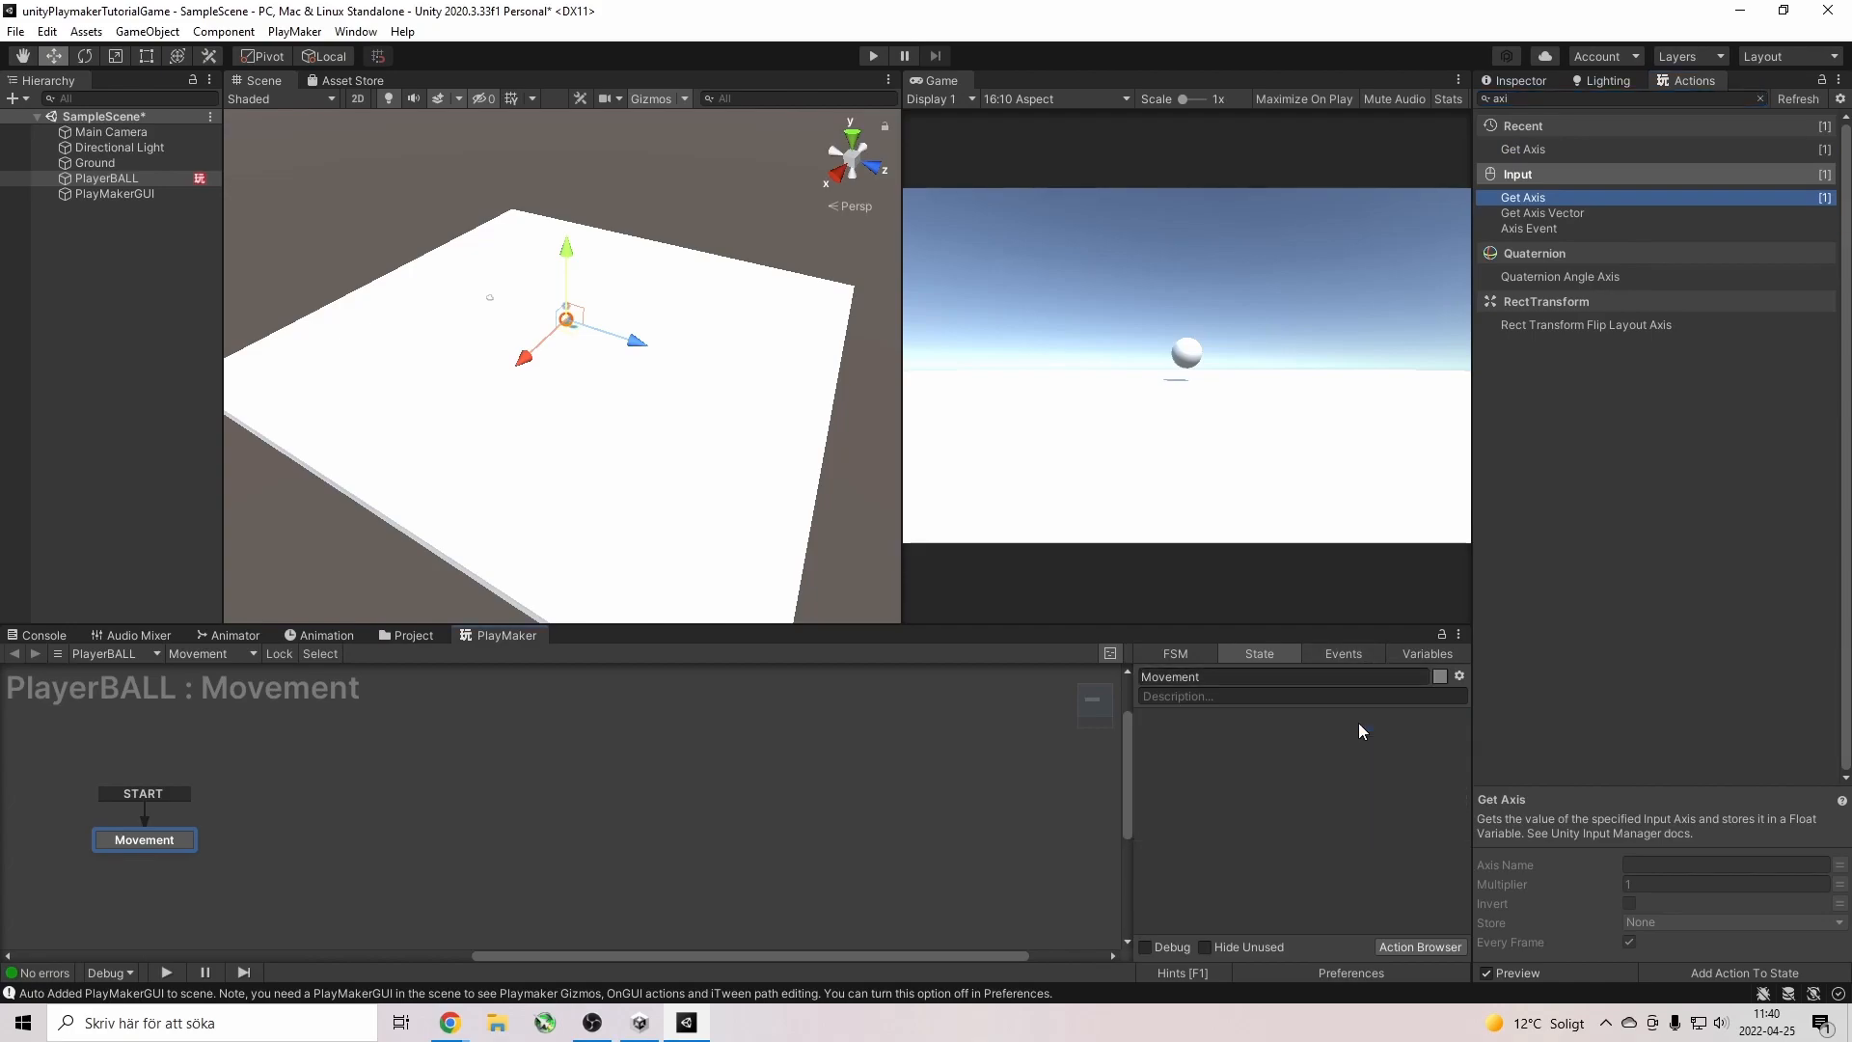
pyautogui.click(1567, 214)
pyautogui.doubleClick(1567, 214)
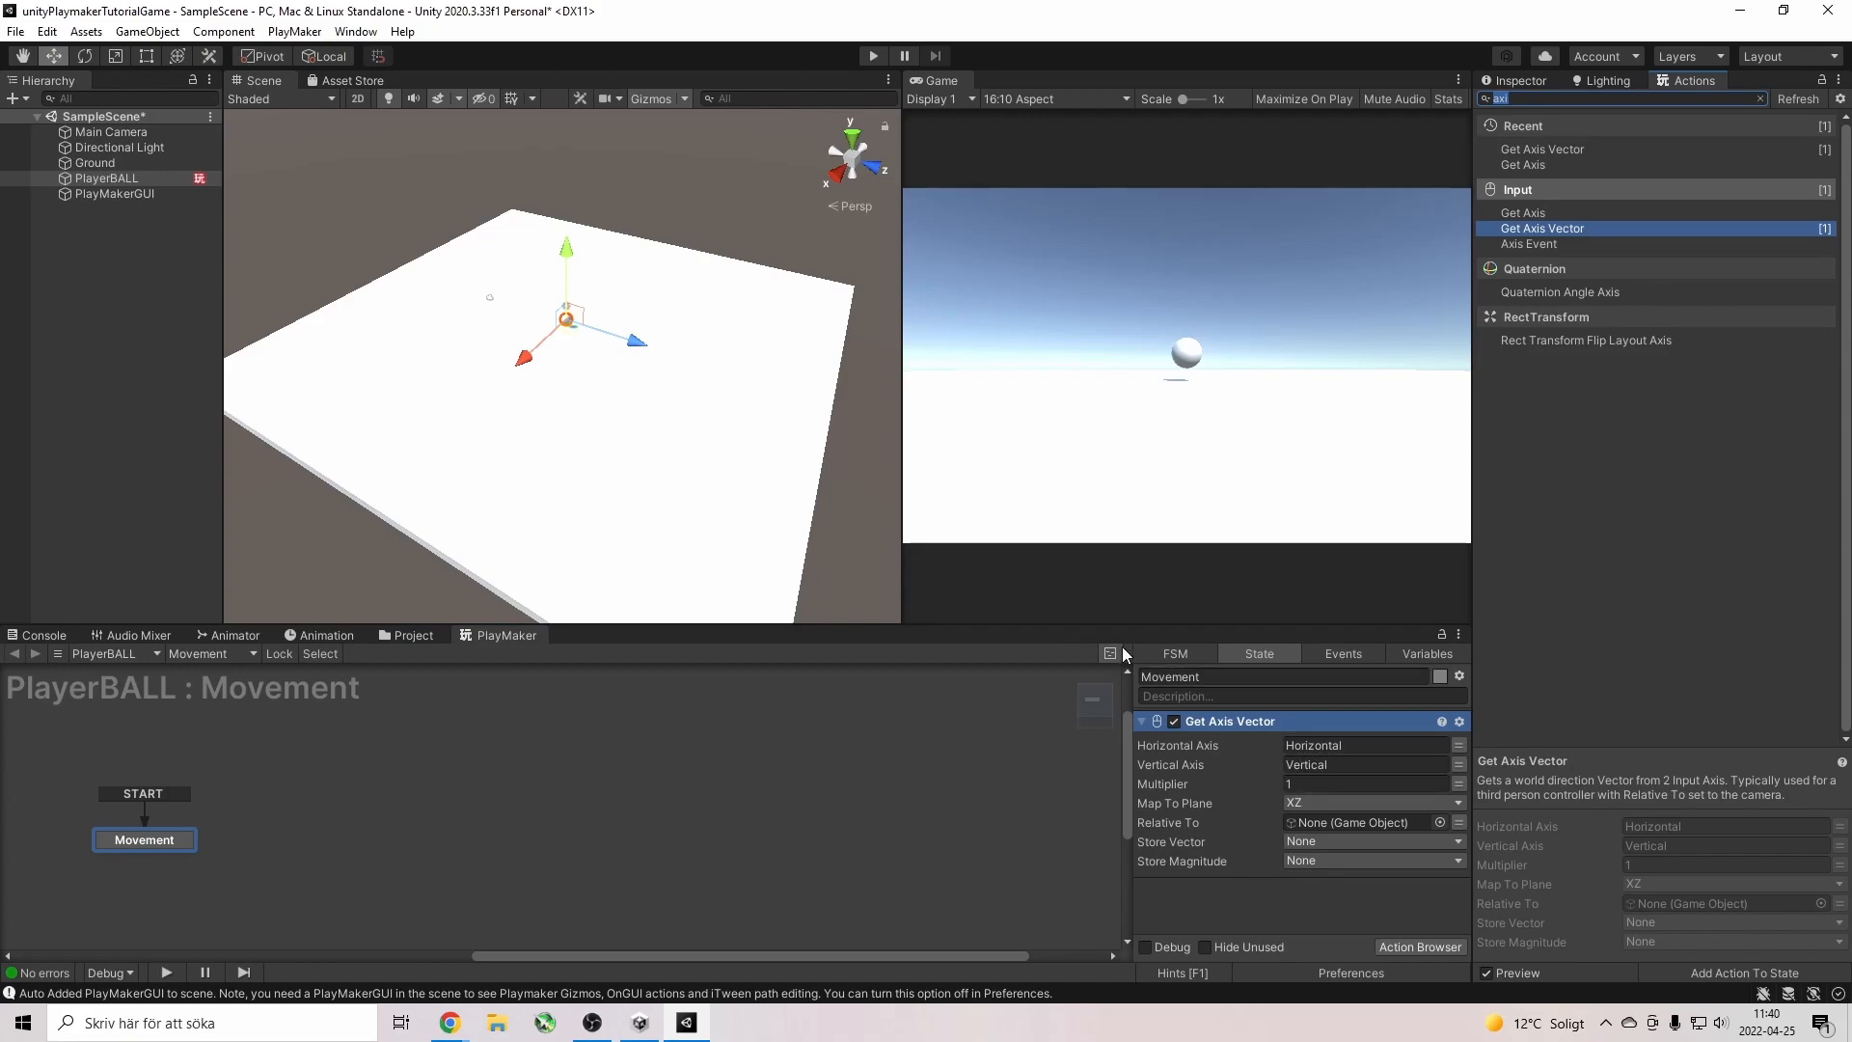
# Open the Input Manager in the Project Settings and examine the Horizontal axis's button, gravity and sensitivity settings.
pyautogui.click(15, 31)
pyautogui.moveTo(46, 31)
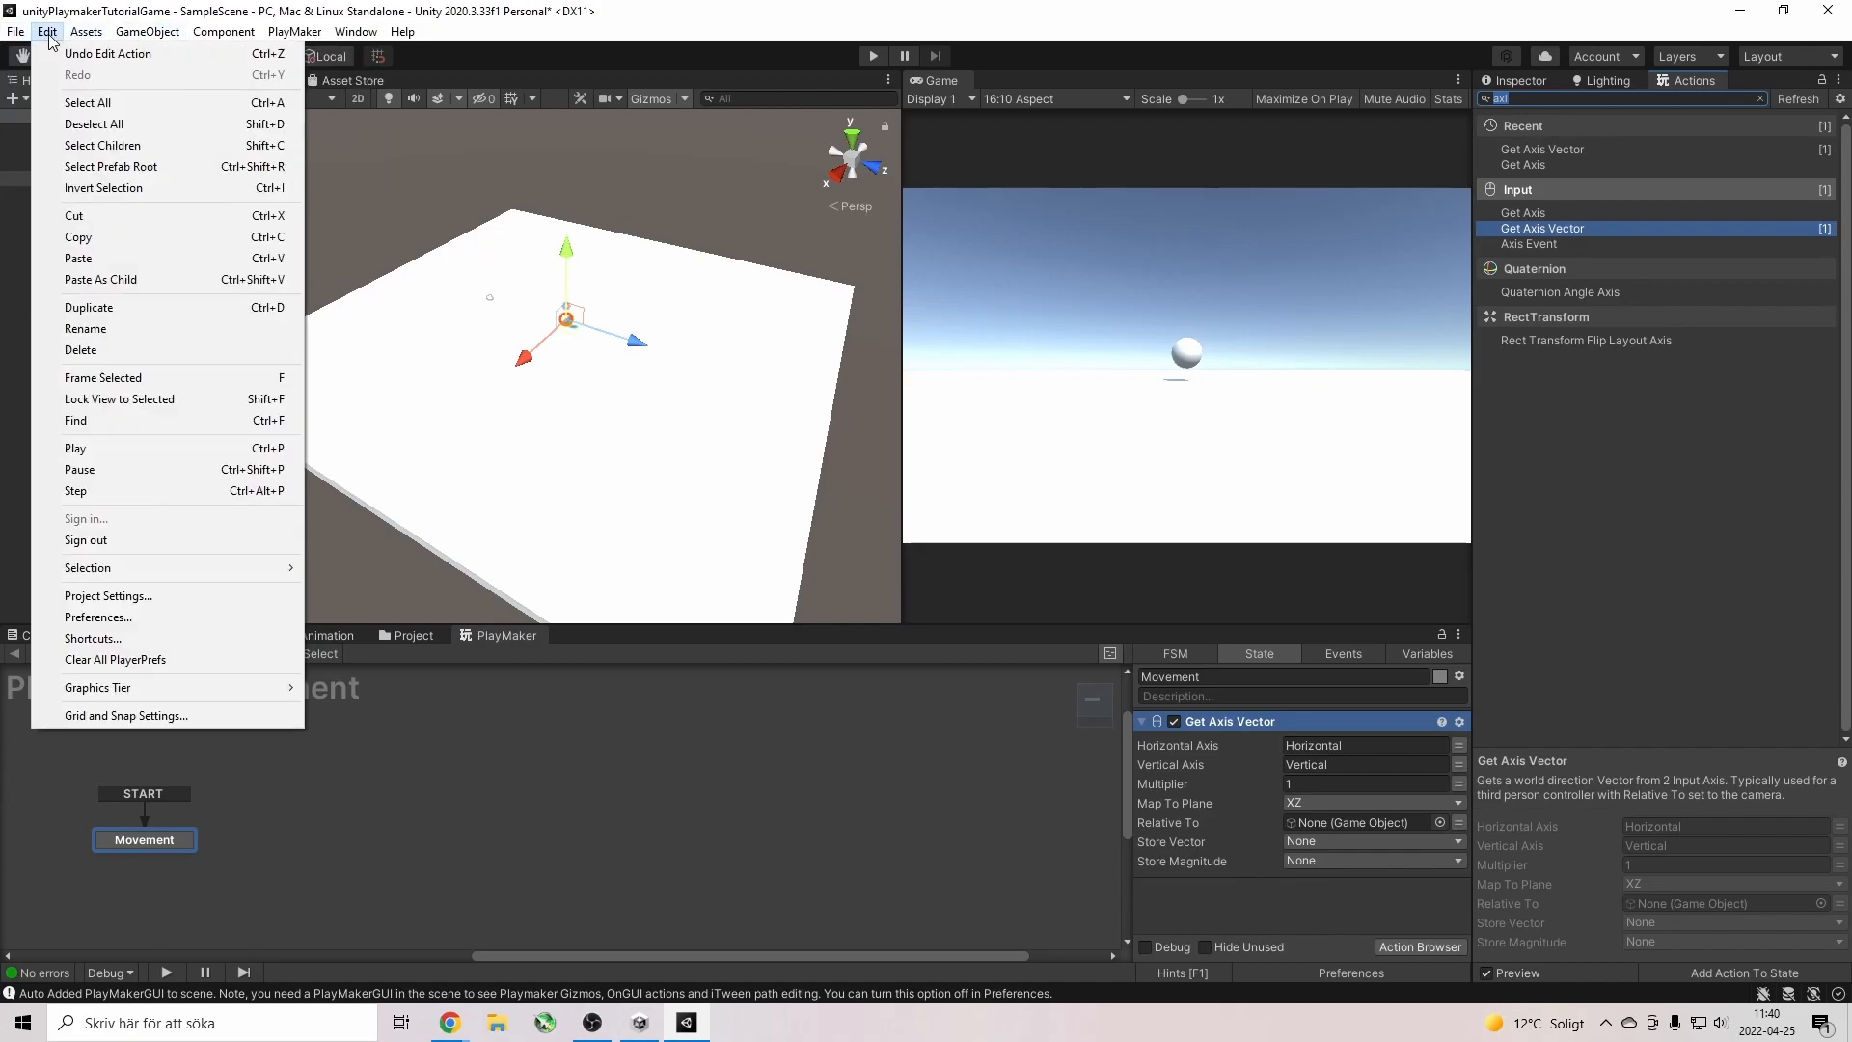
pyautogui.click(149, 596)
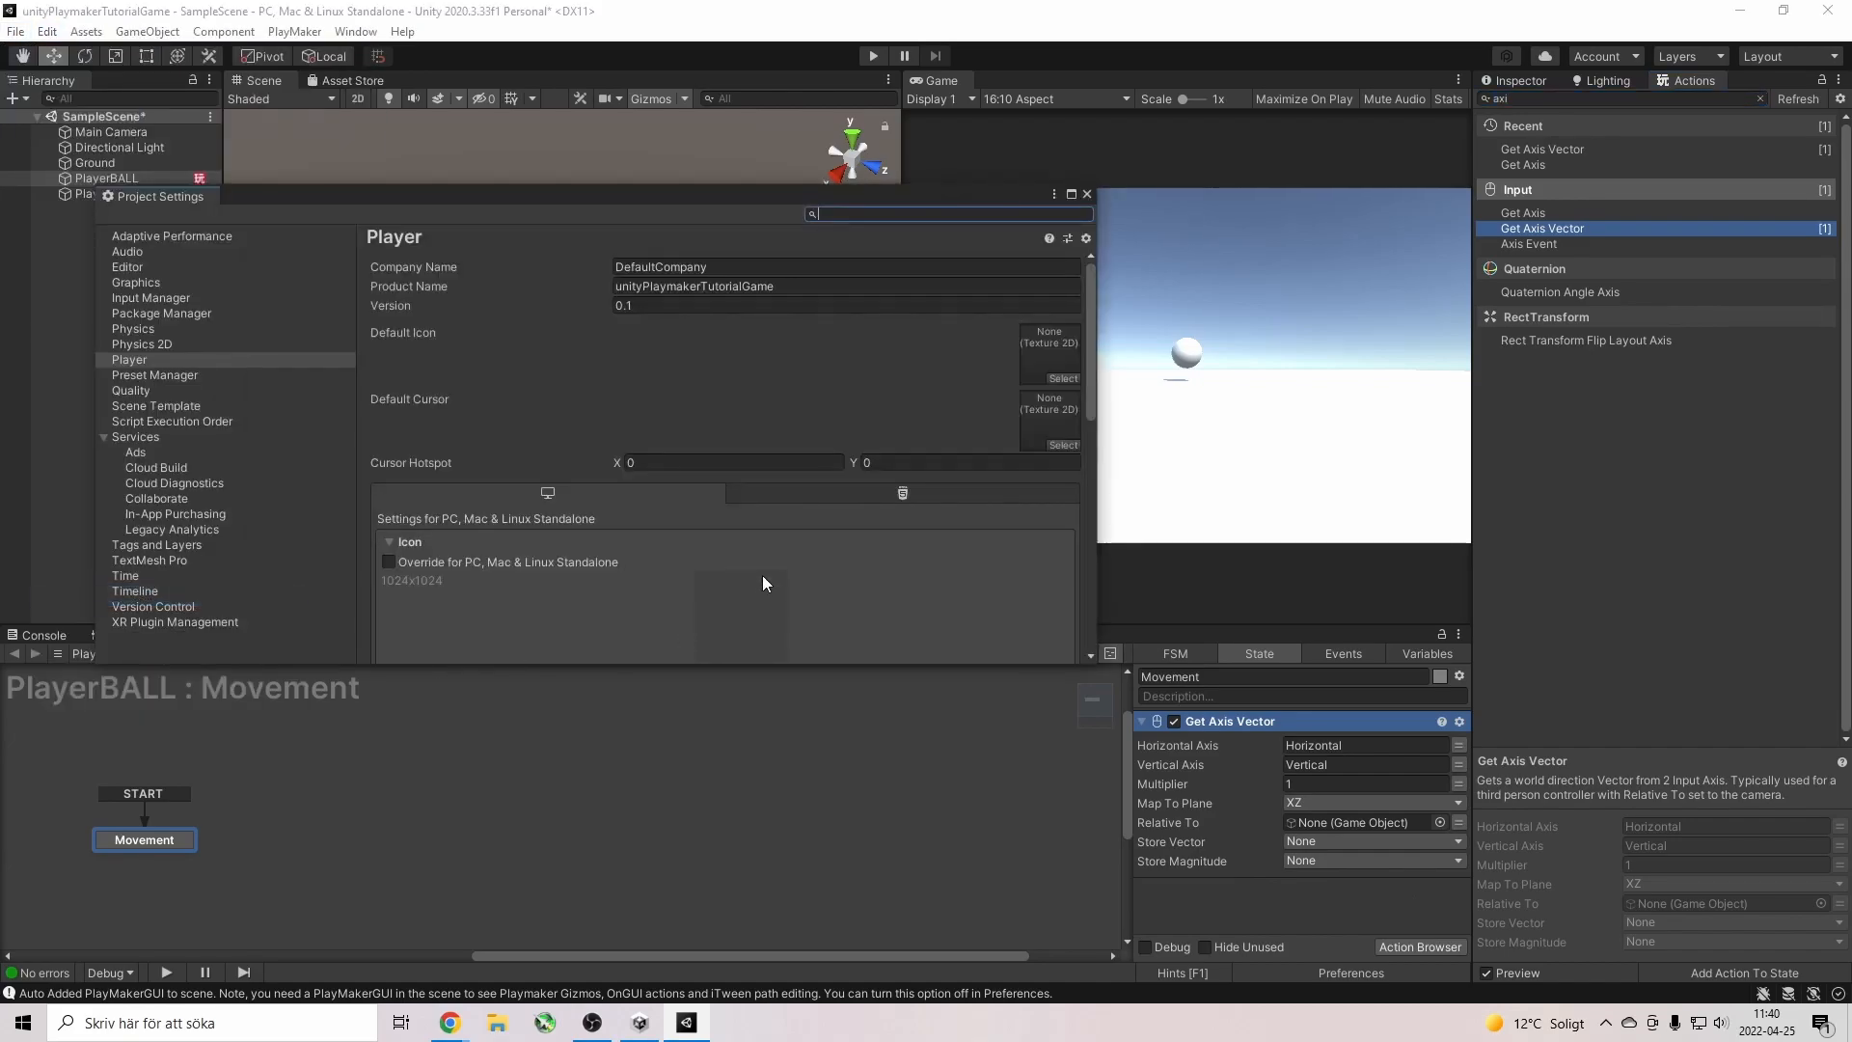
pyautogui.click(155, 298)
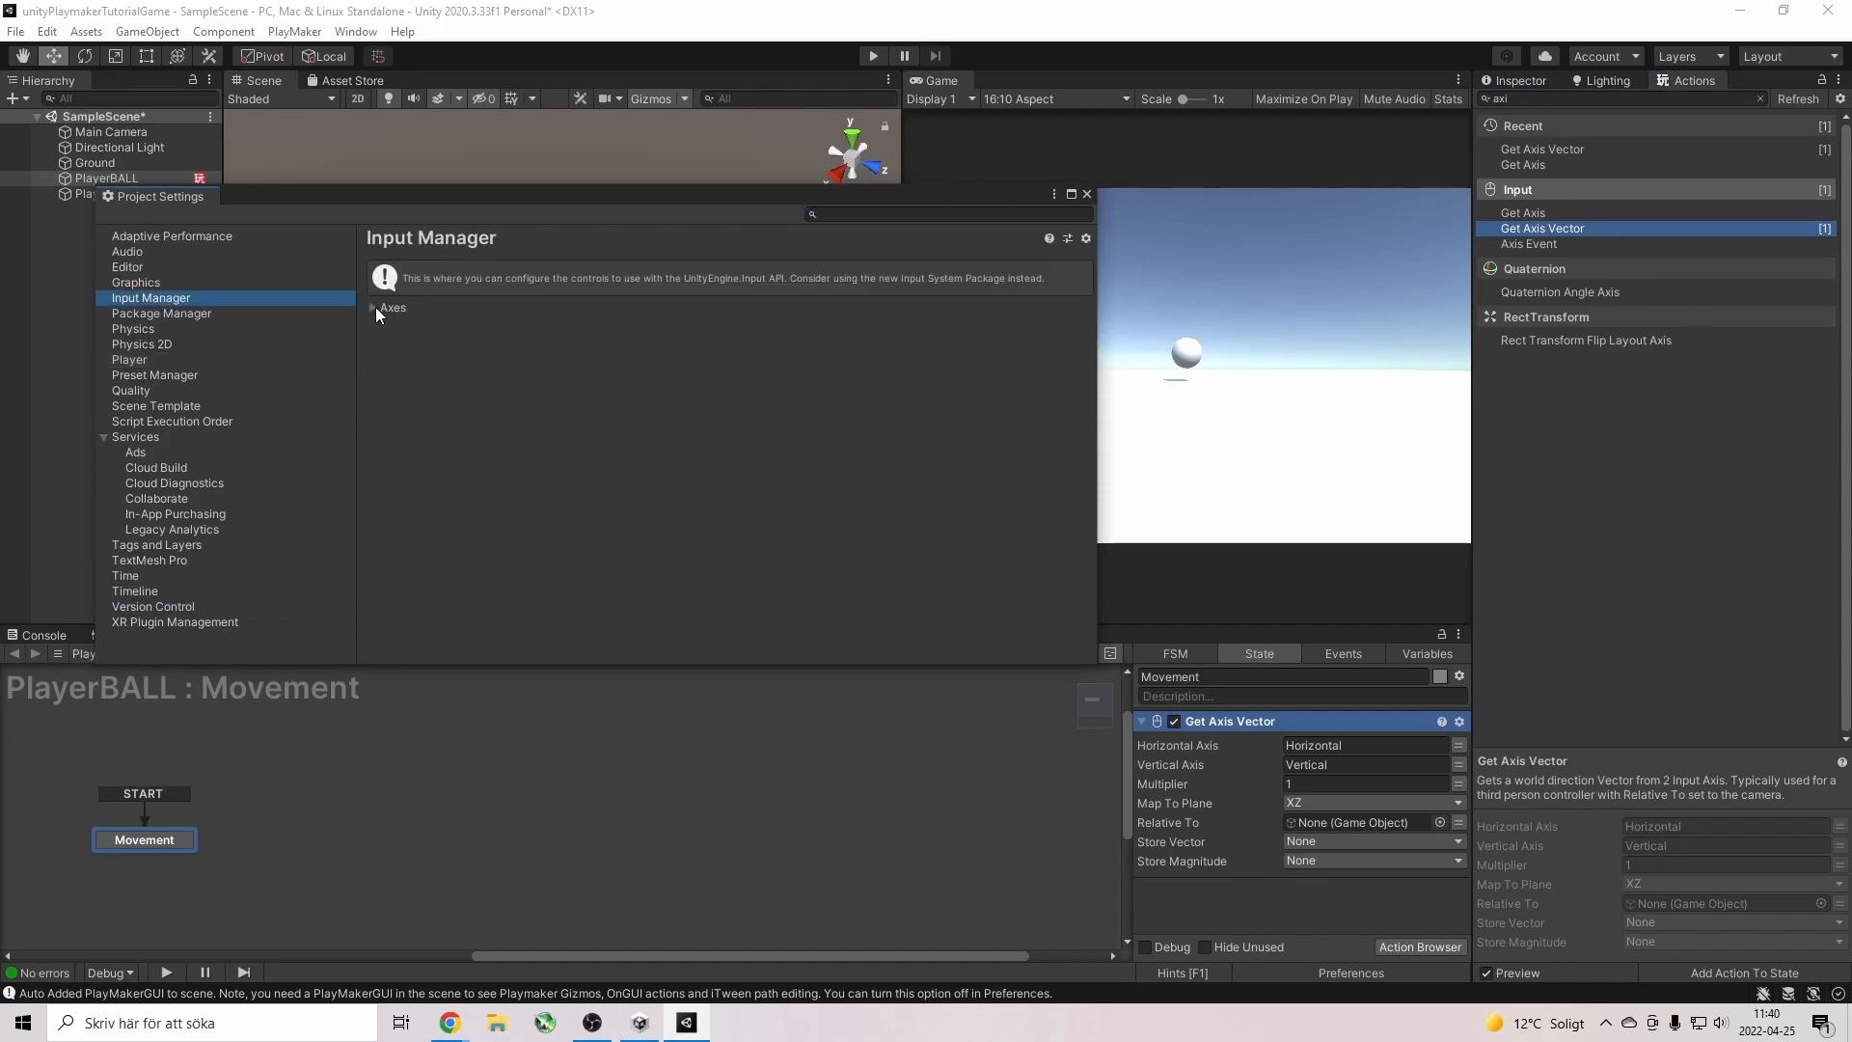
pyautogui.click(373, 308)
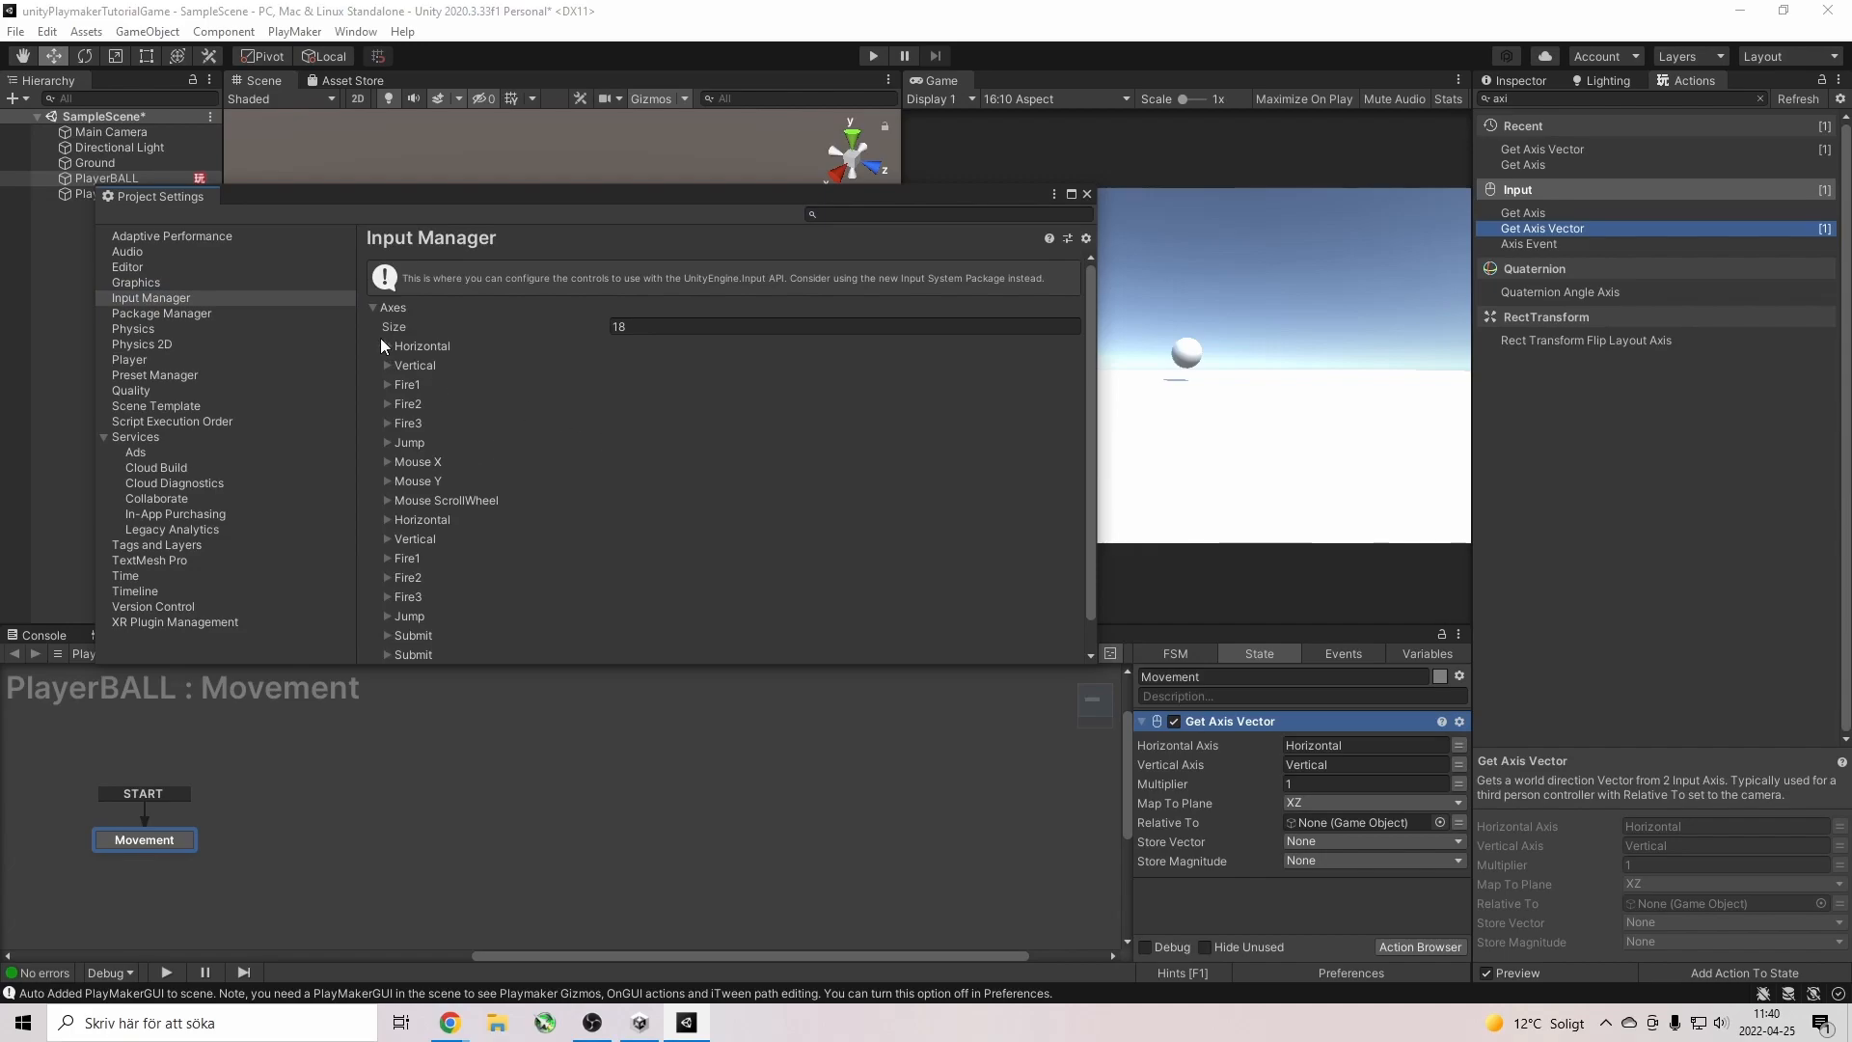
pyautogui.click(385, 346)
pyautogui.click(637, 364)
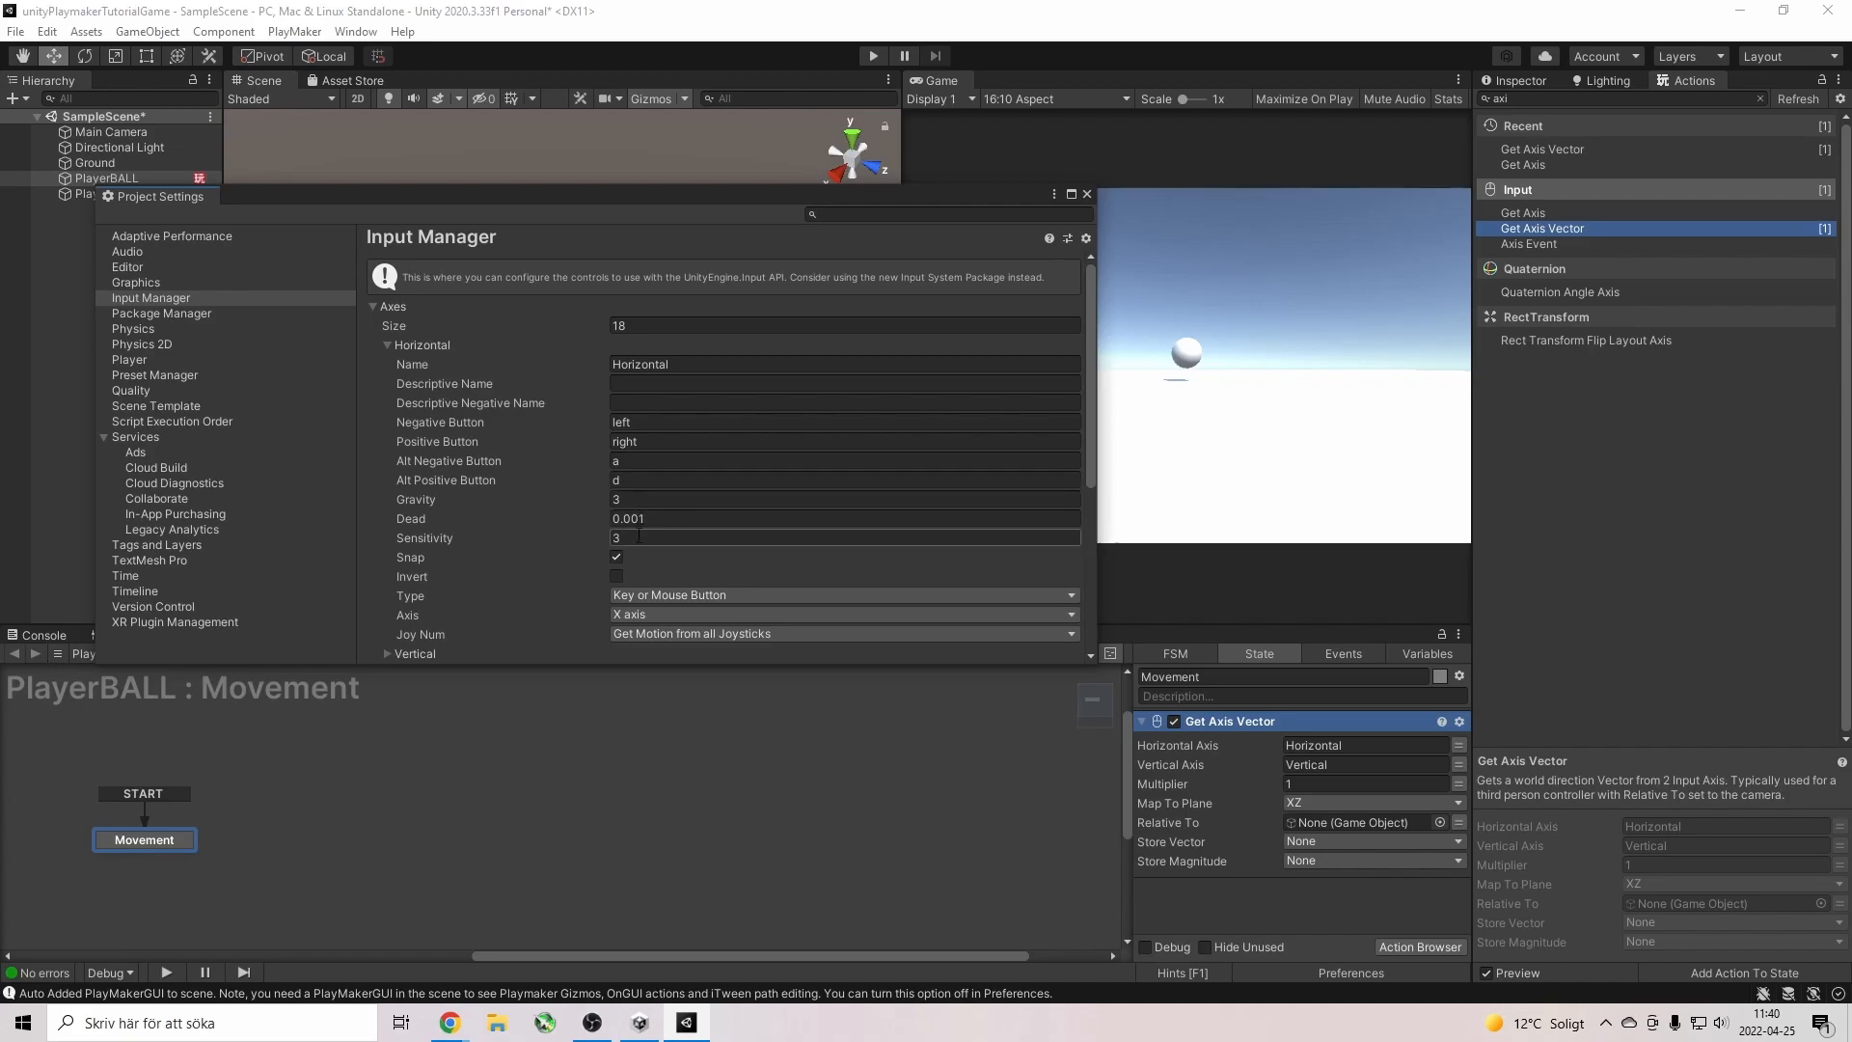
pyautogui.scroll(-3, 638, 537)
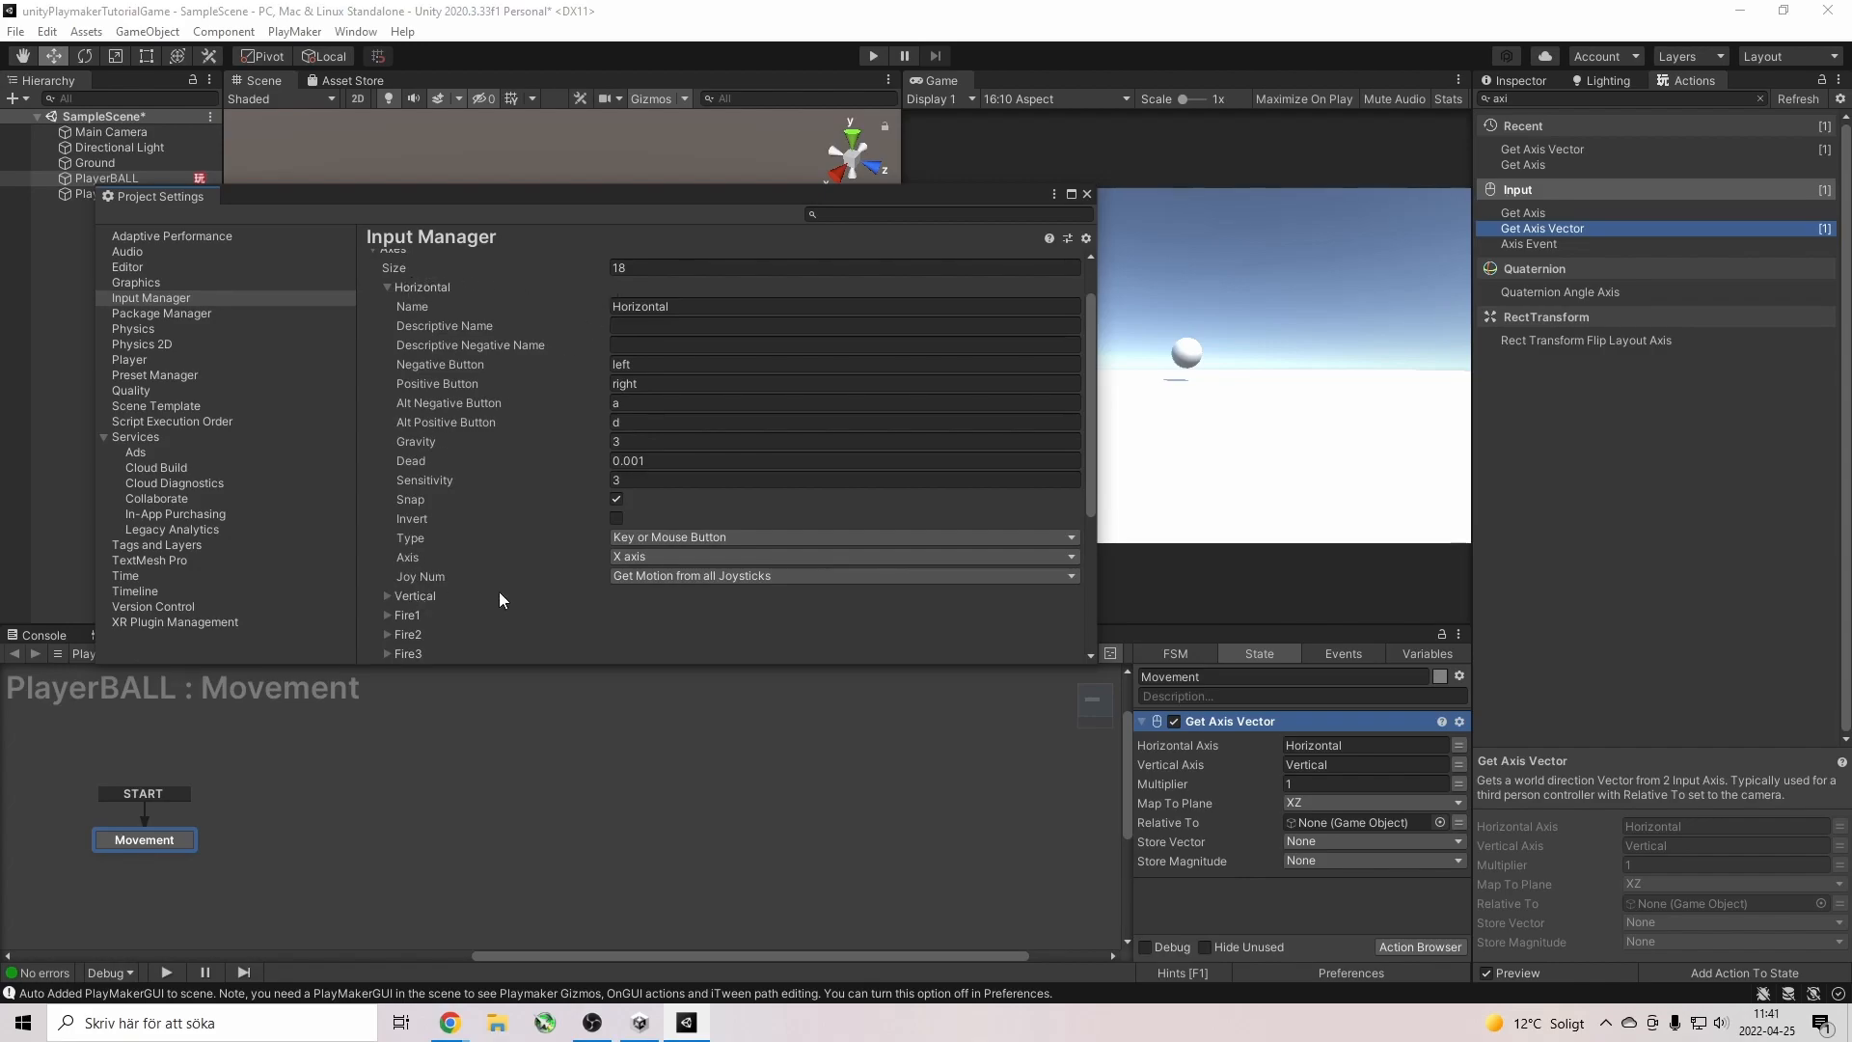
# Examine the Vertical axis's buttons and the Horizontal axis's Axis and Joy Num options, and close the Project Settings.
pyautogui.click(385, 595)
pyautogui.scroll(-3, 617, 578)
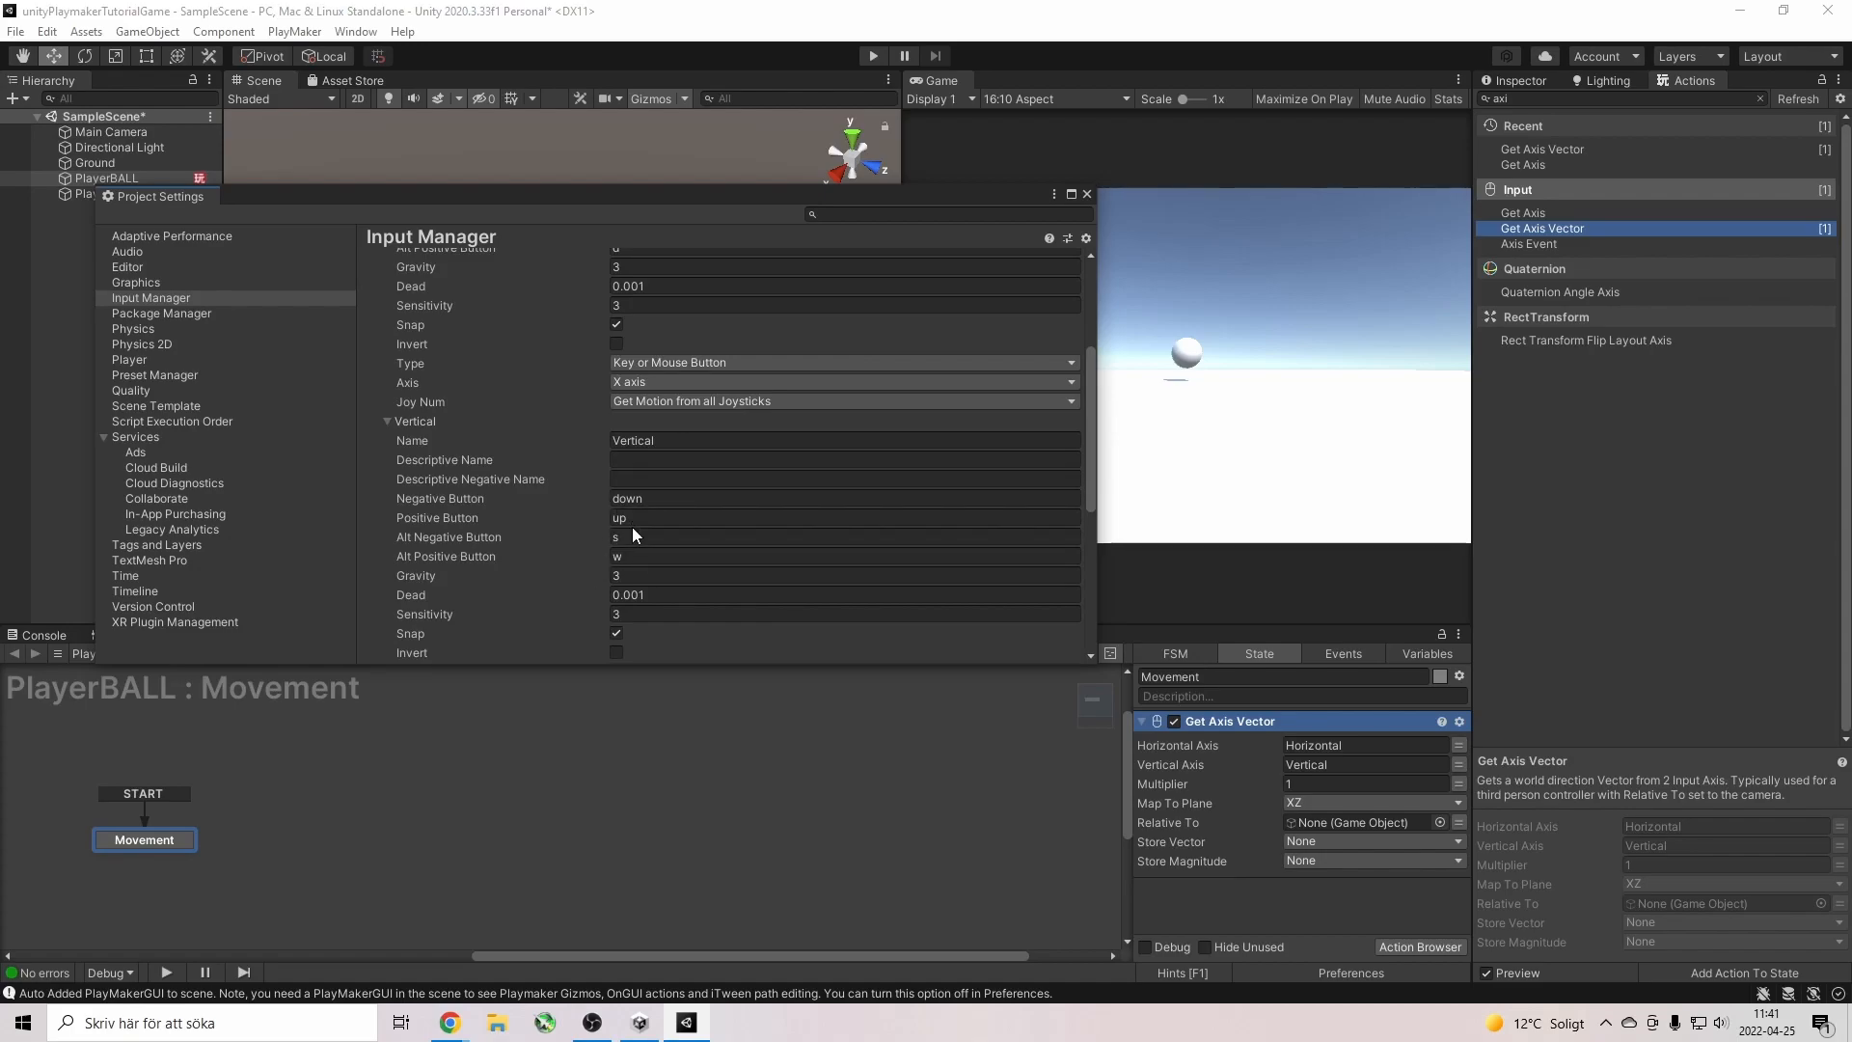
pyautogui.scroll(2, 637, 473)
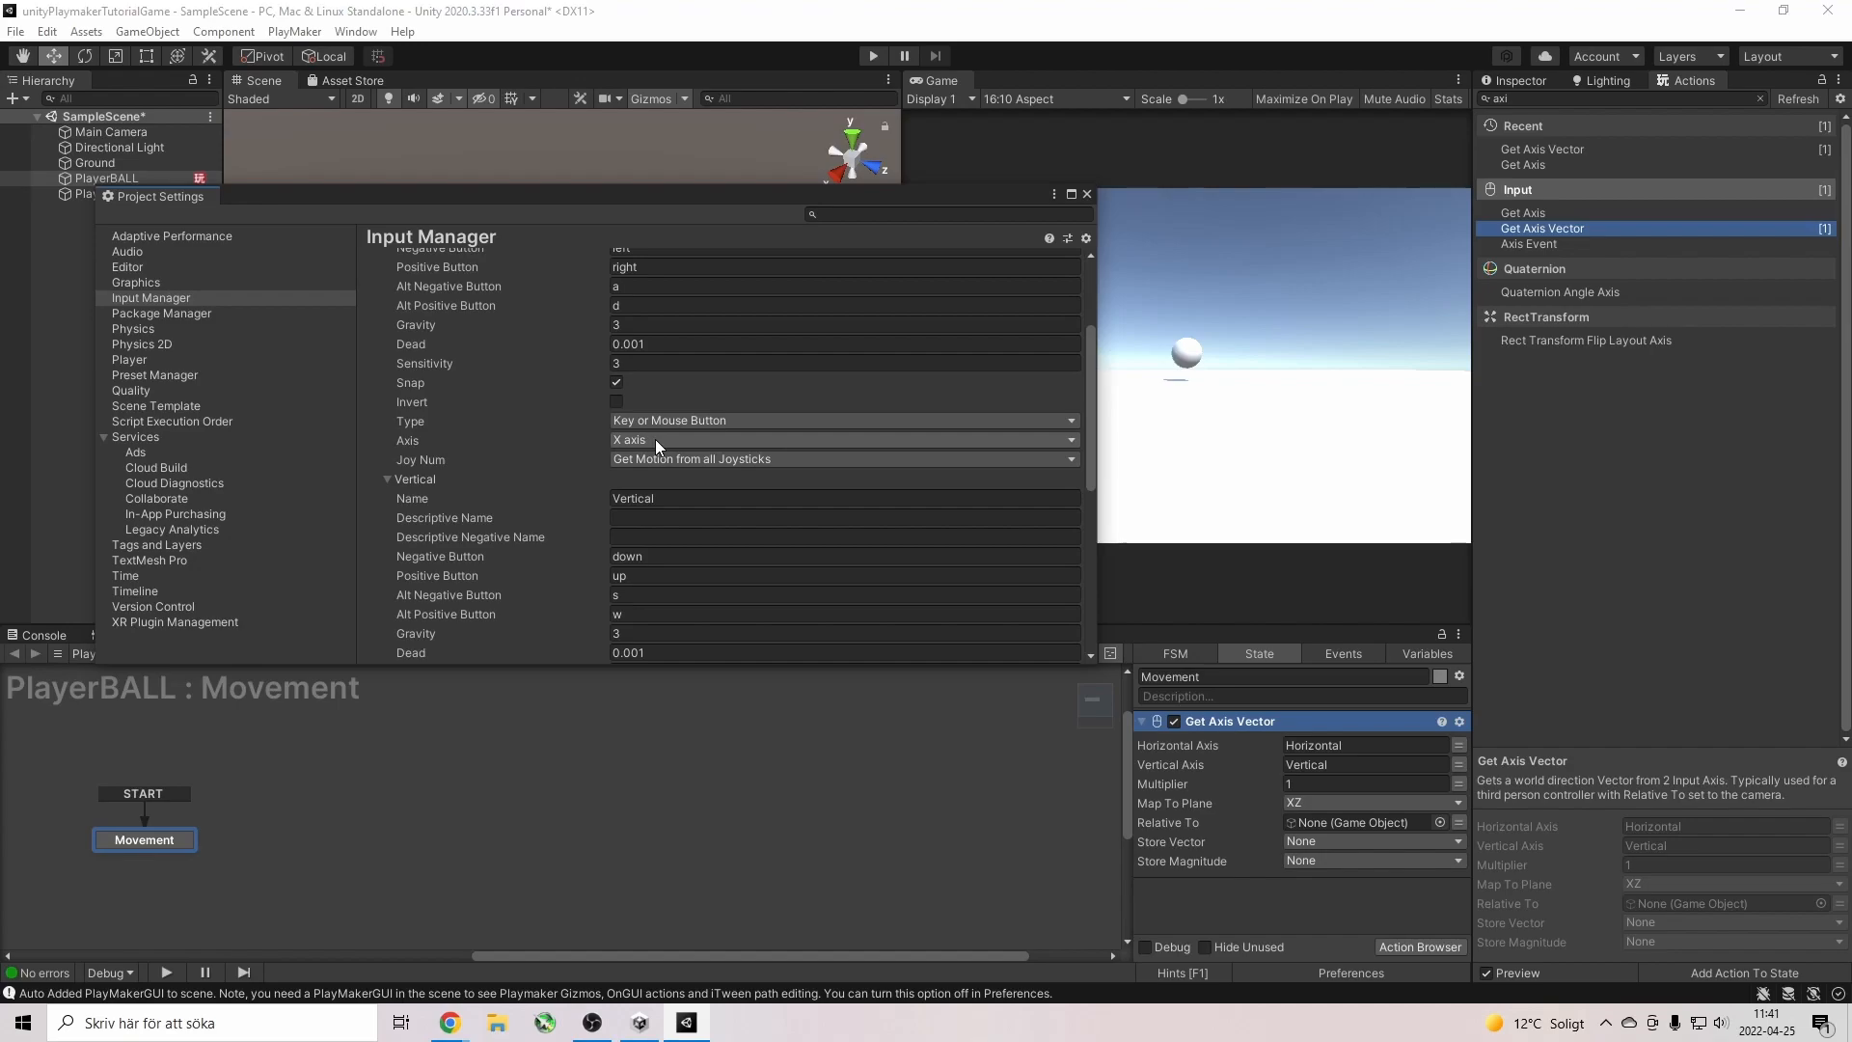
pyautogui.click(617, 441)
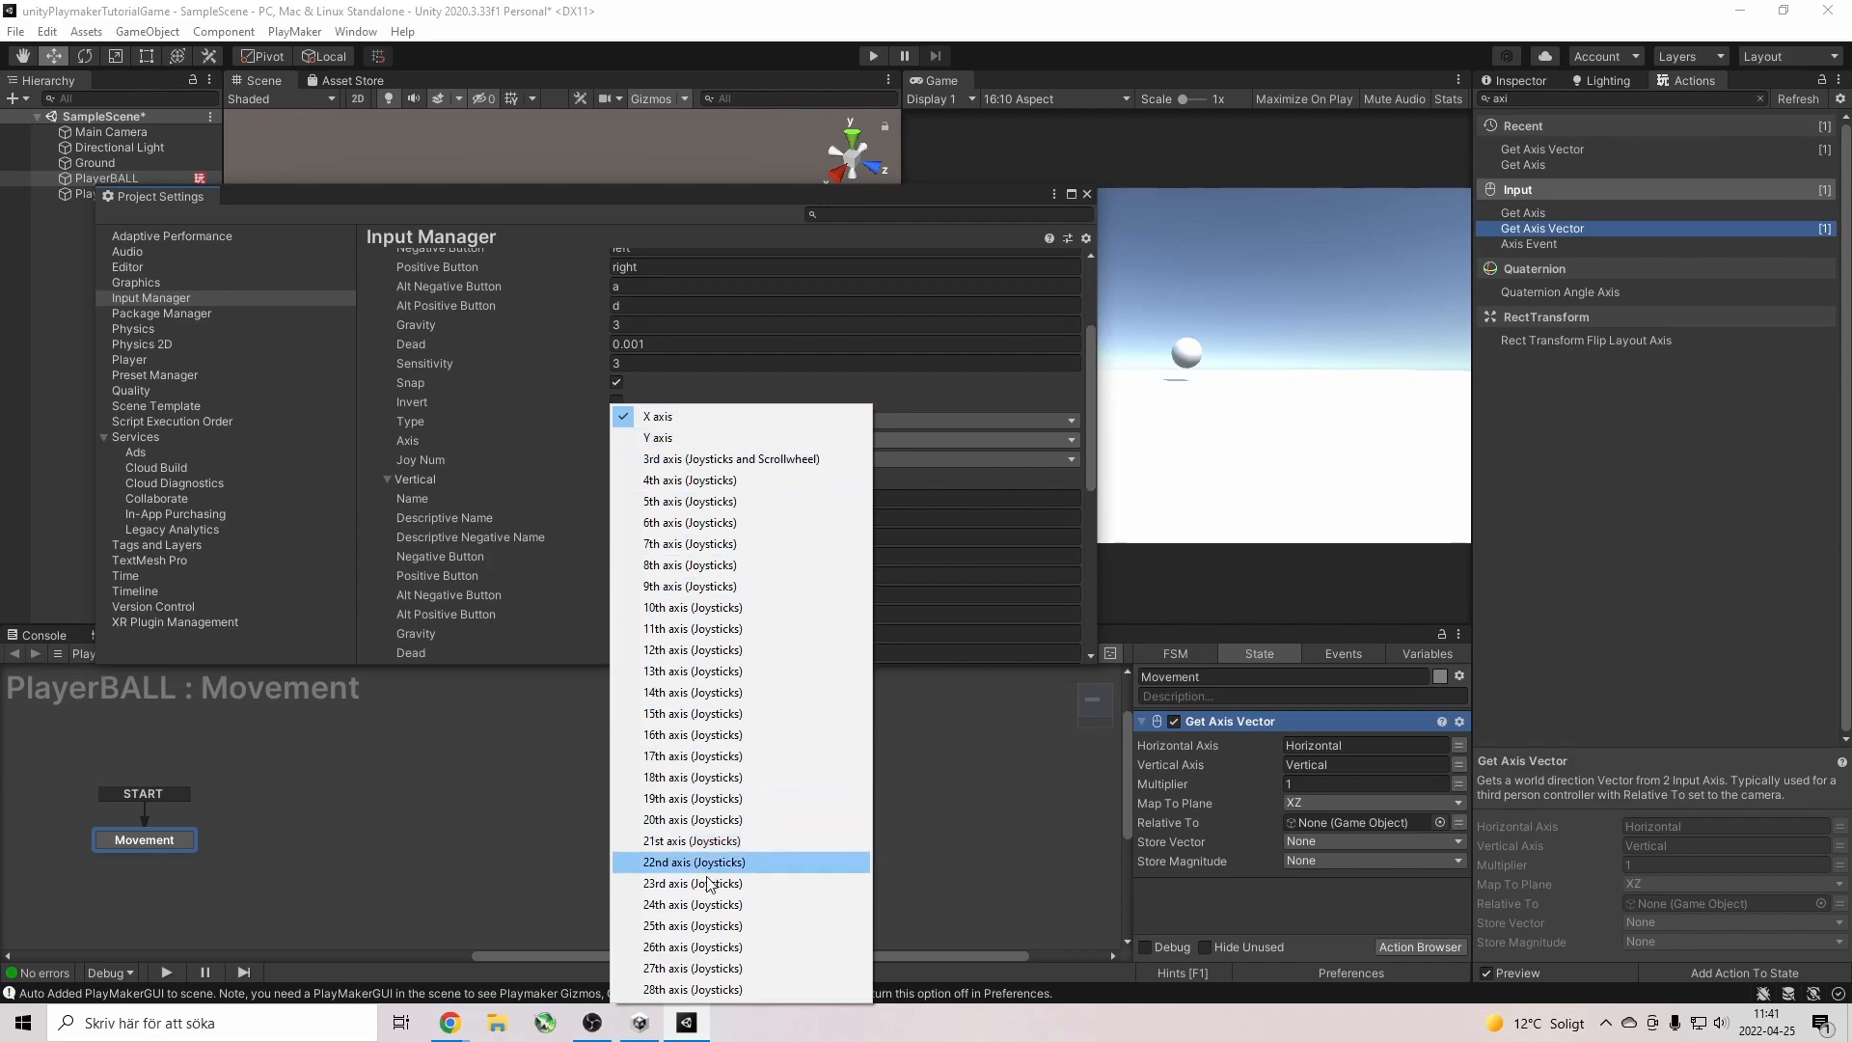
pyautogui.click(660, 420)
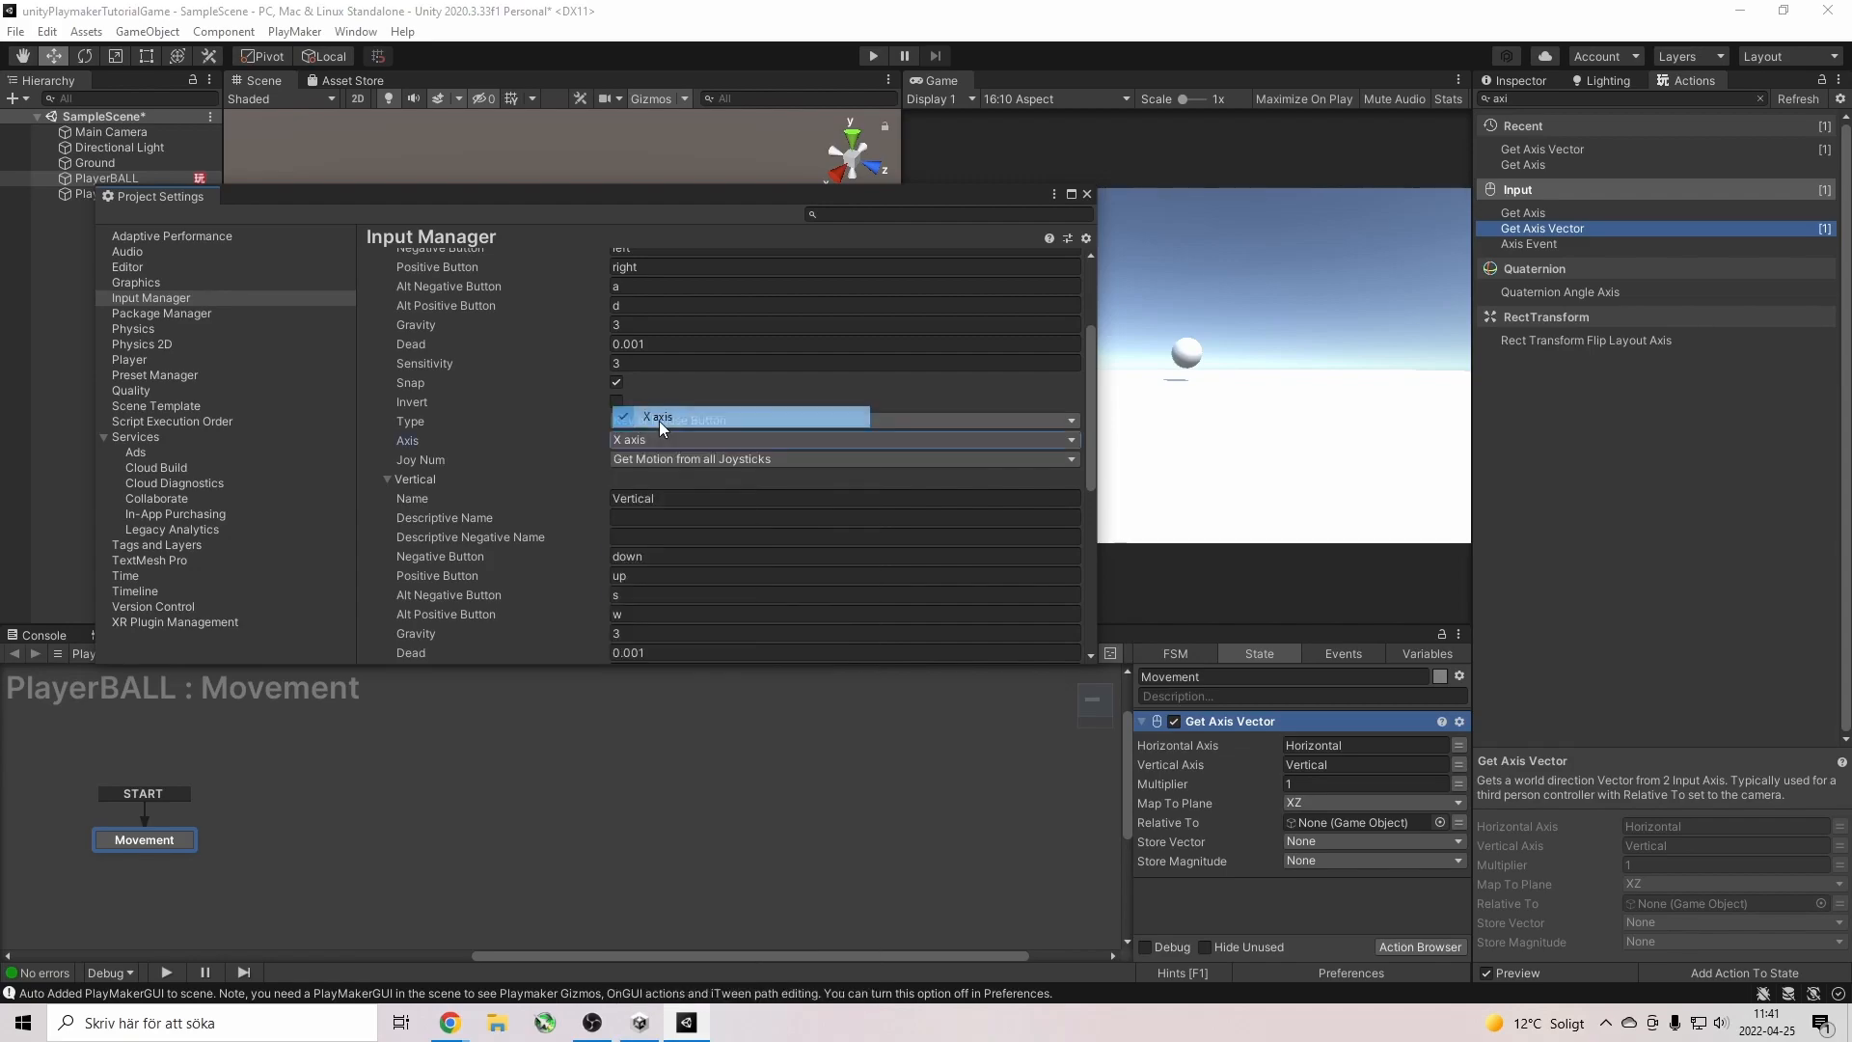
pyautogui.click(669, 459)
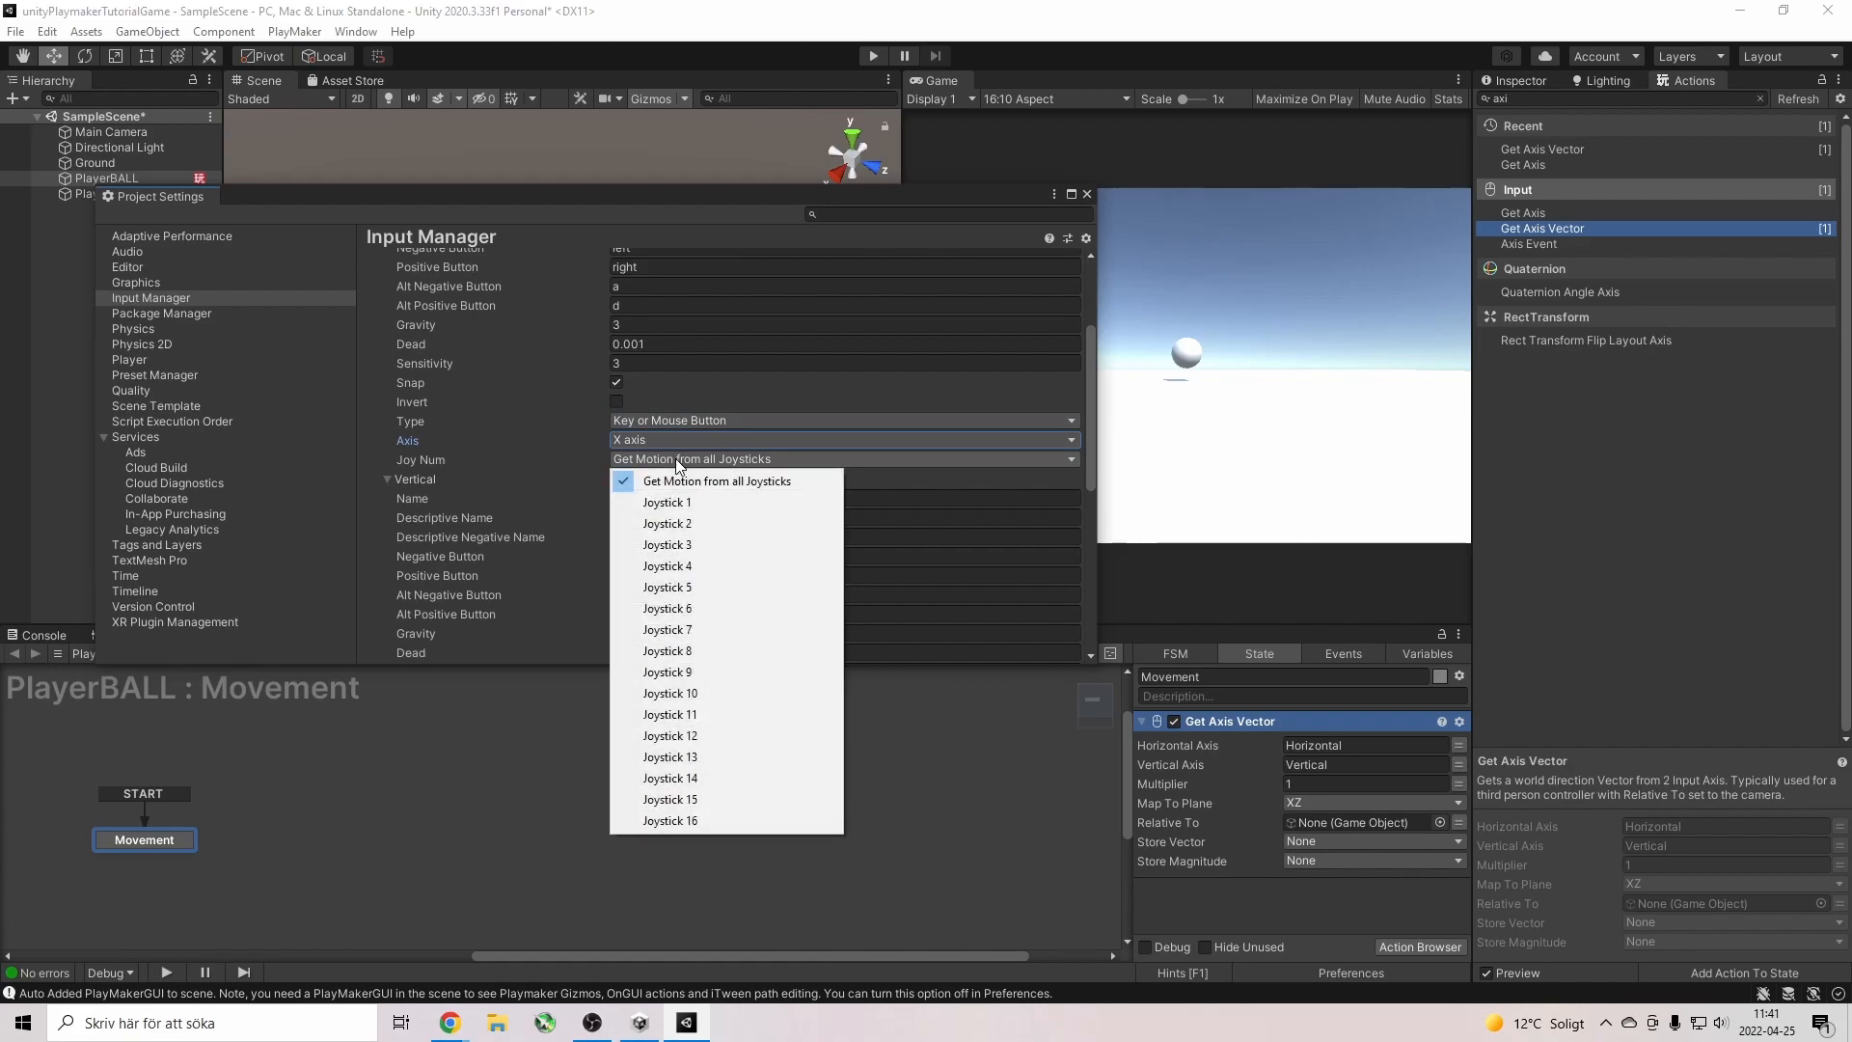
pyautogui.click(561, 471)
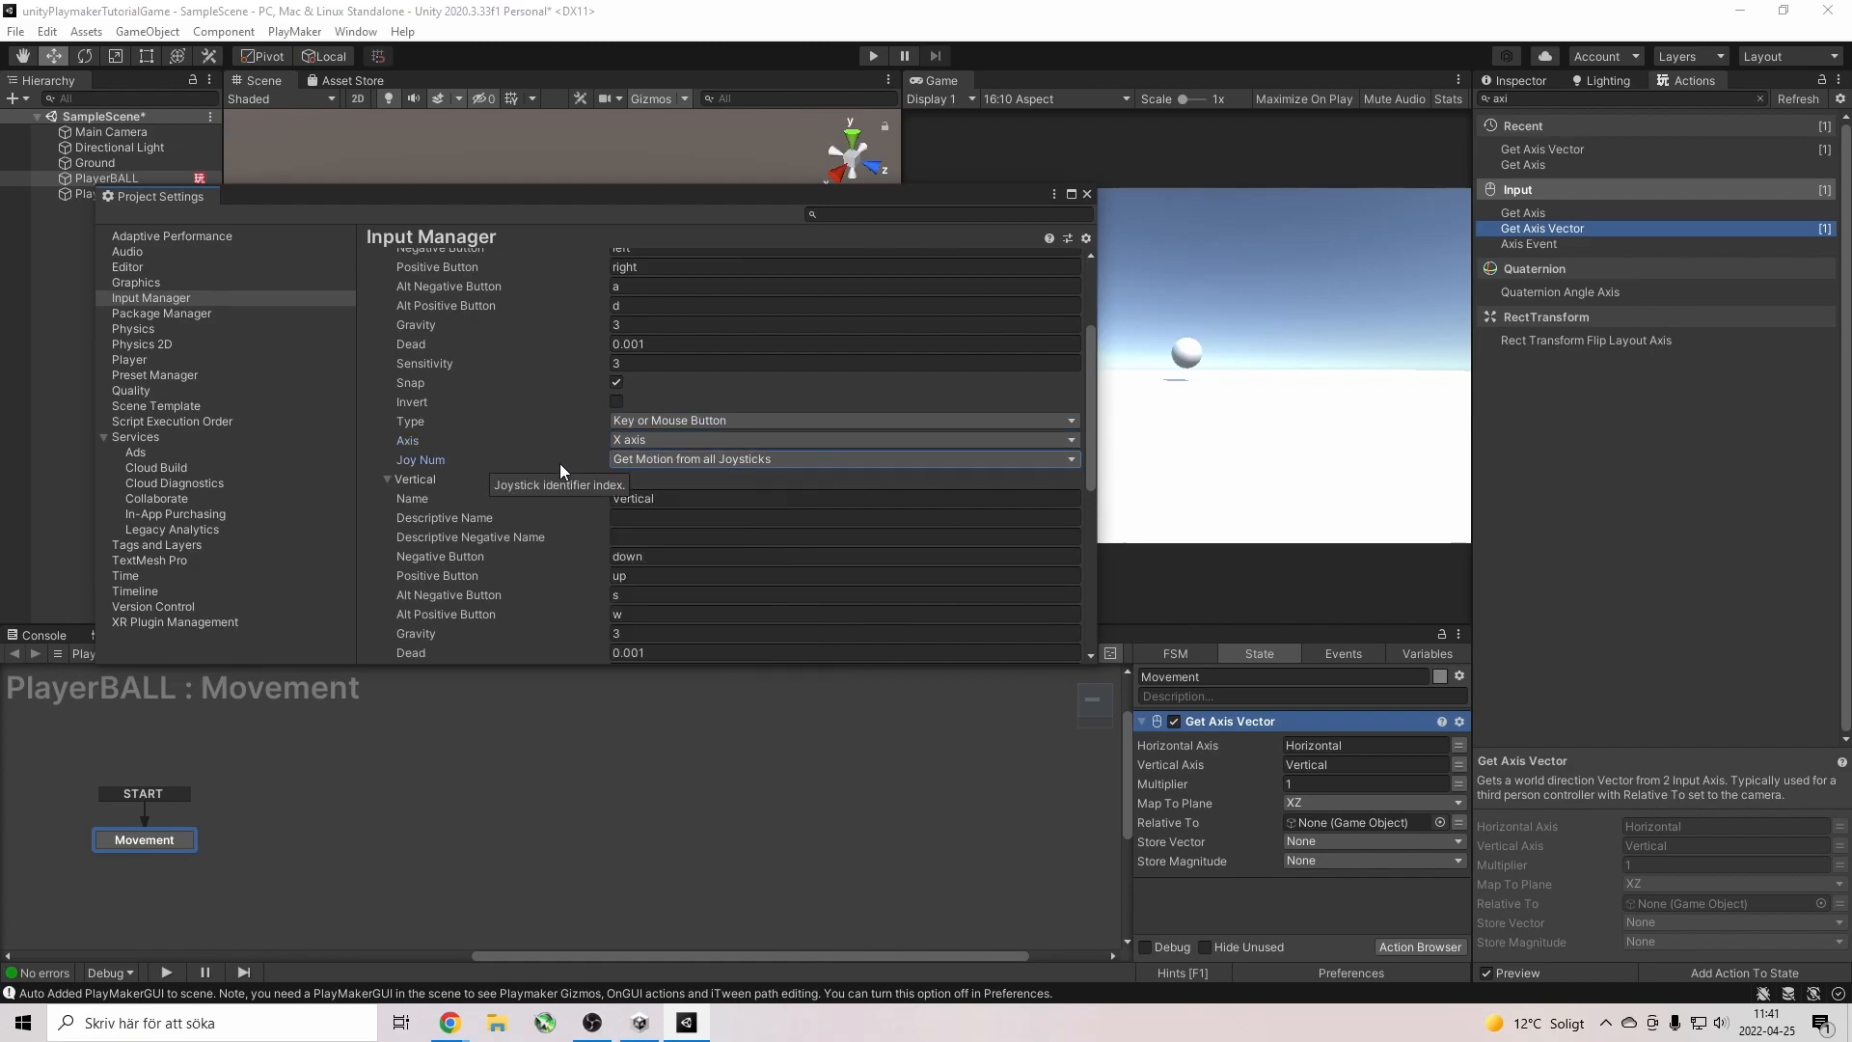
pyautogui.scroll(3, 560, 463)
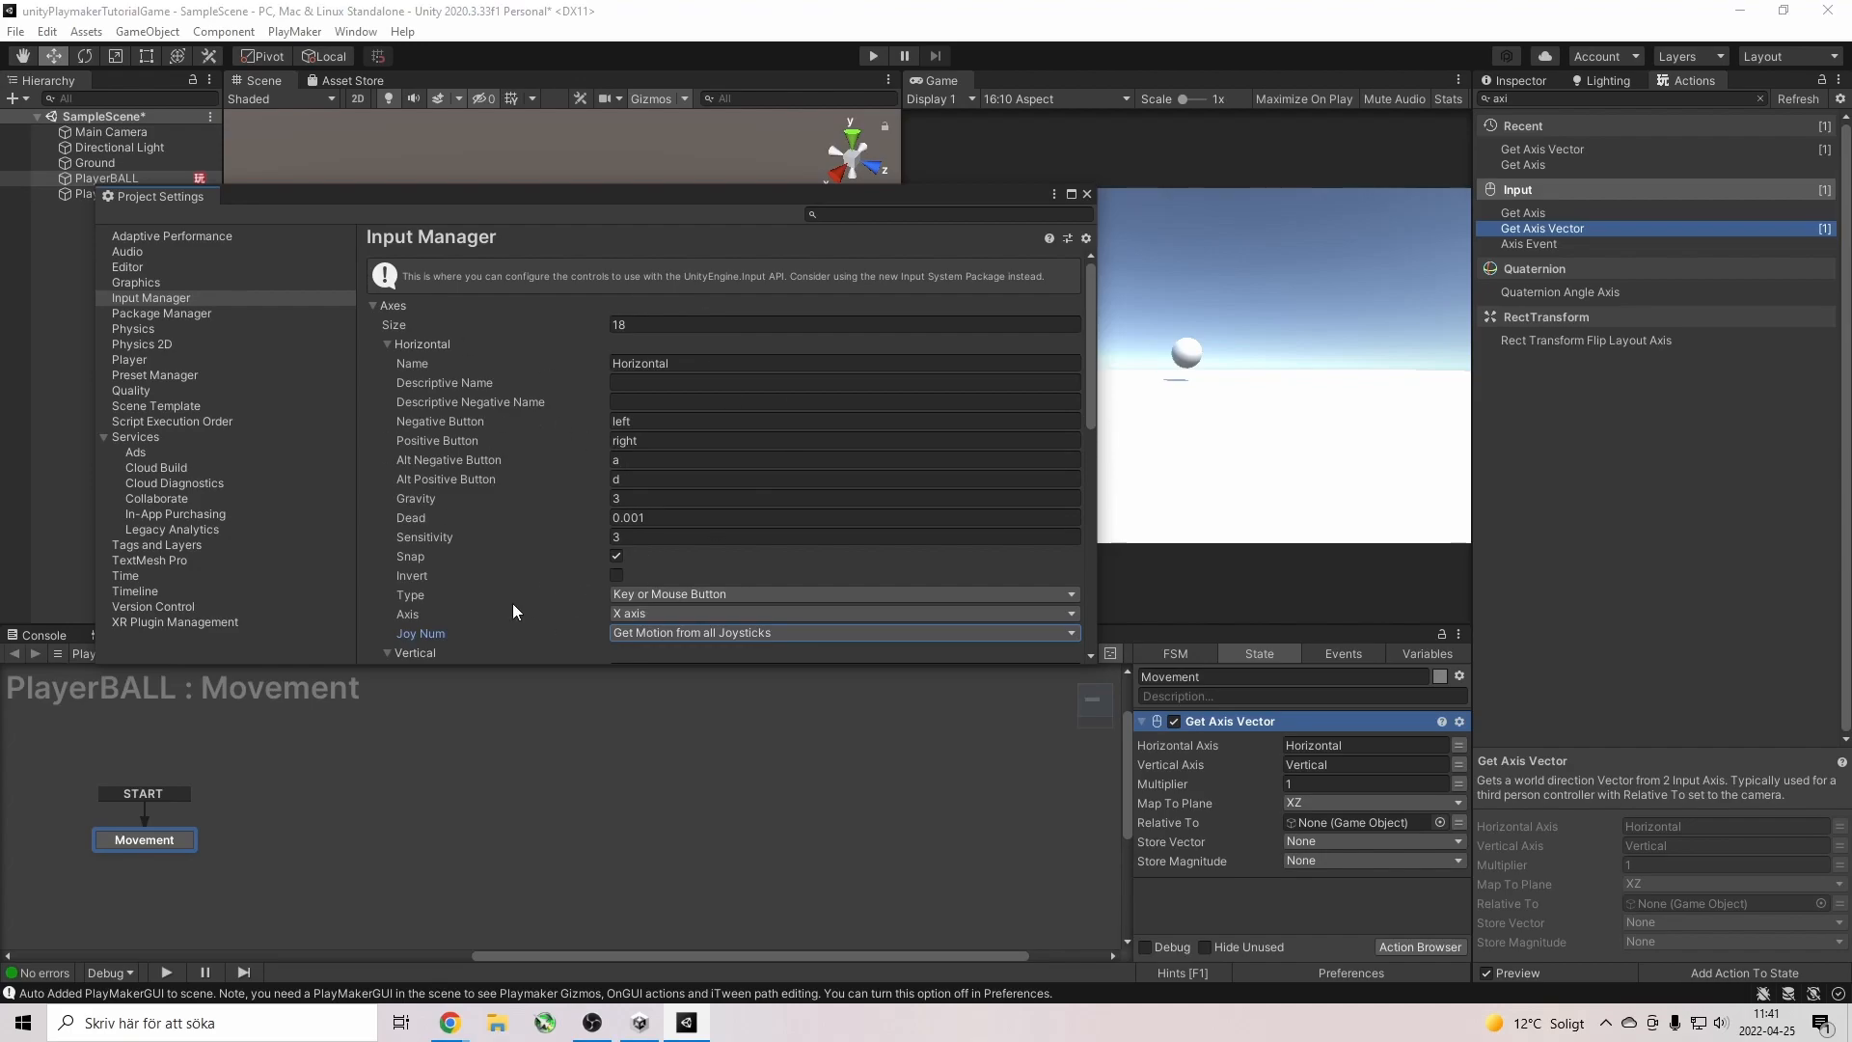
pyautogui.click(1086, 195)
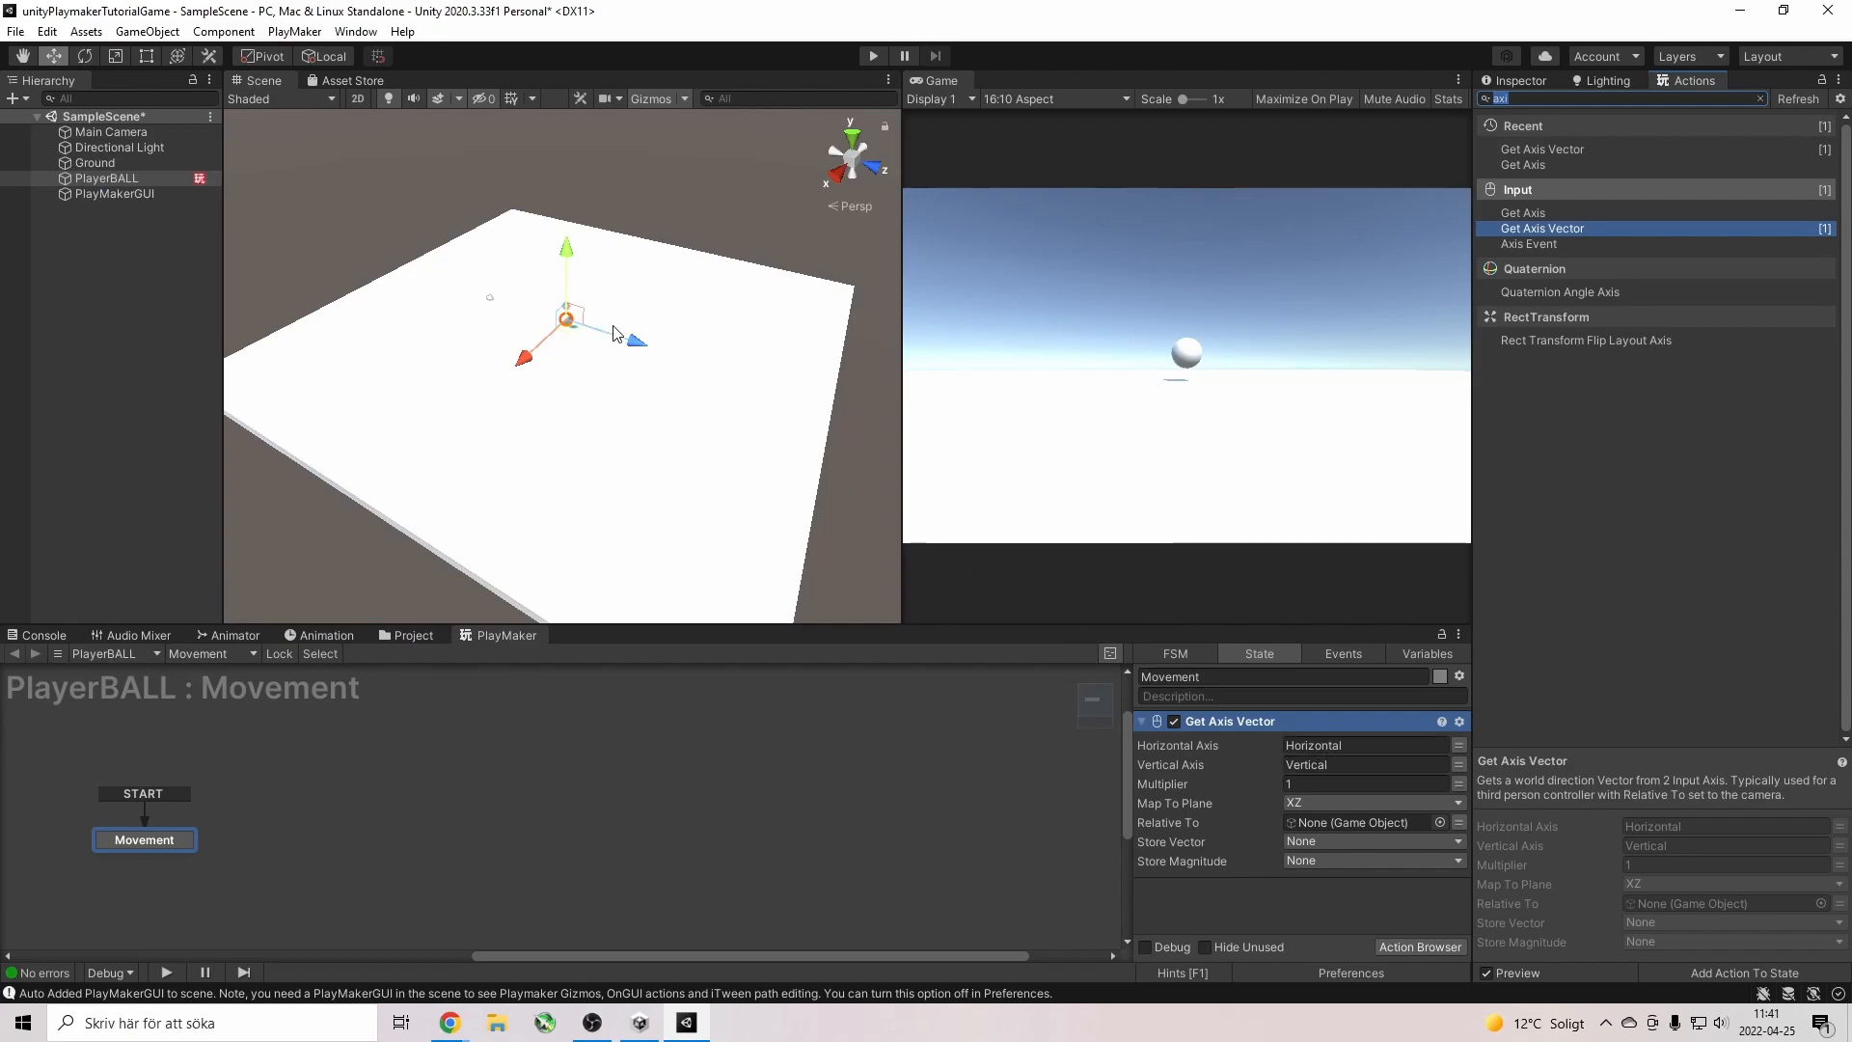
# Keep Get Axis Vector mapped to the XZ plane and store its vector in a new variable named movemento.
pyautogui.click(1317, 802)
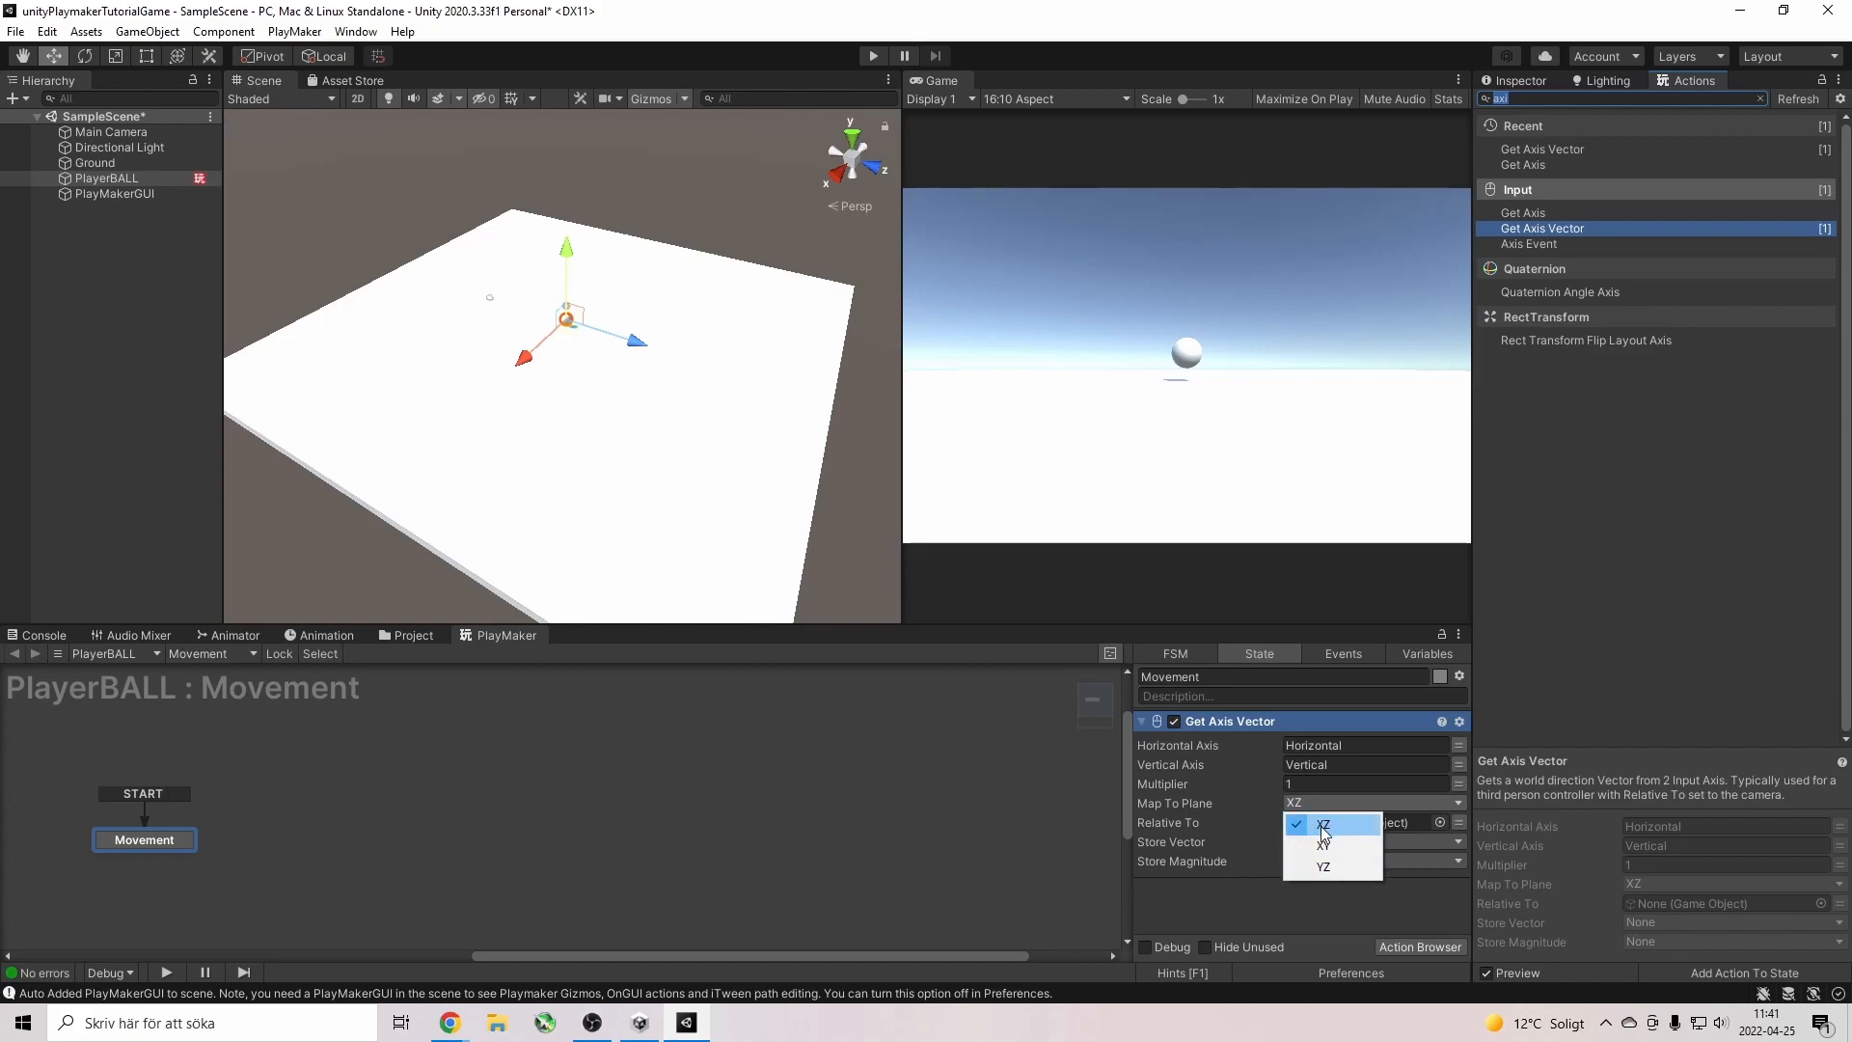
pyautogui.click(1332, 827)
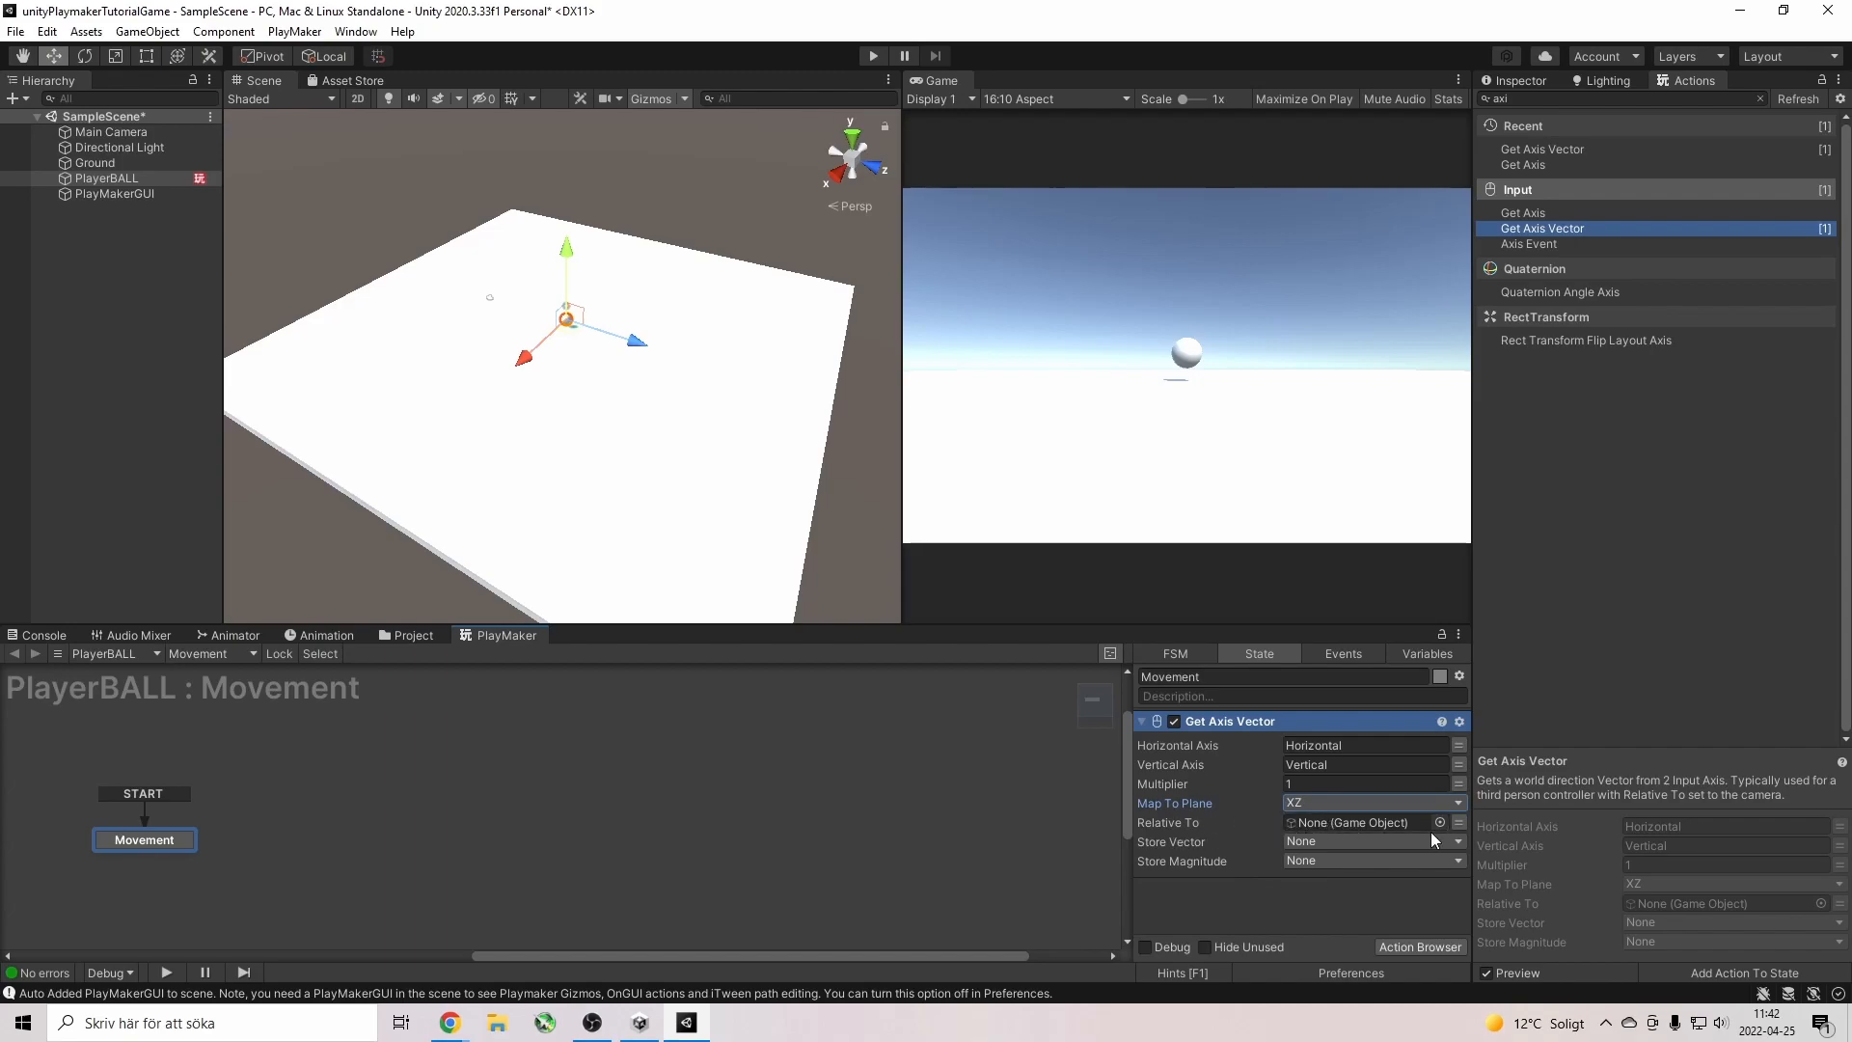
pyautogui.moveTo(1190, 825)
pyautogui.click(1317, 841)
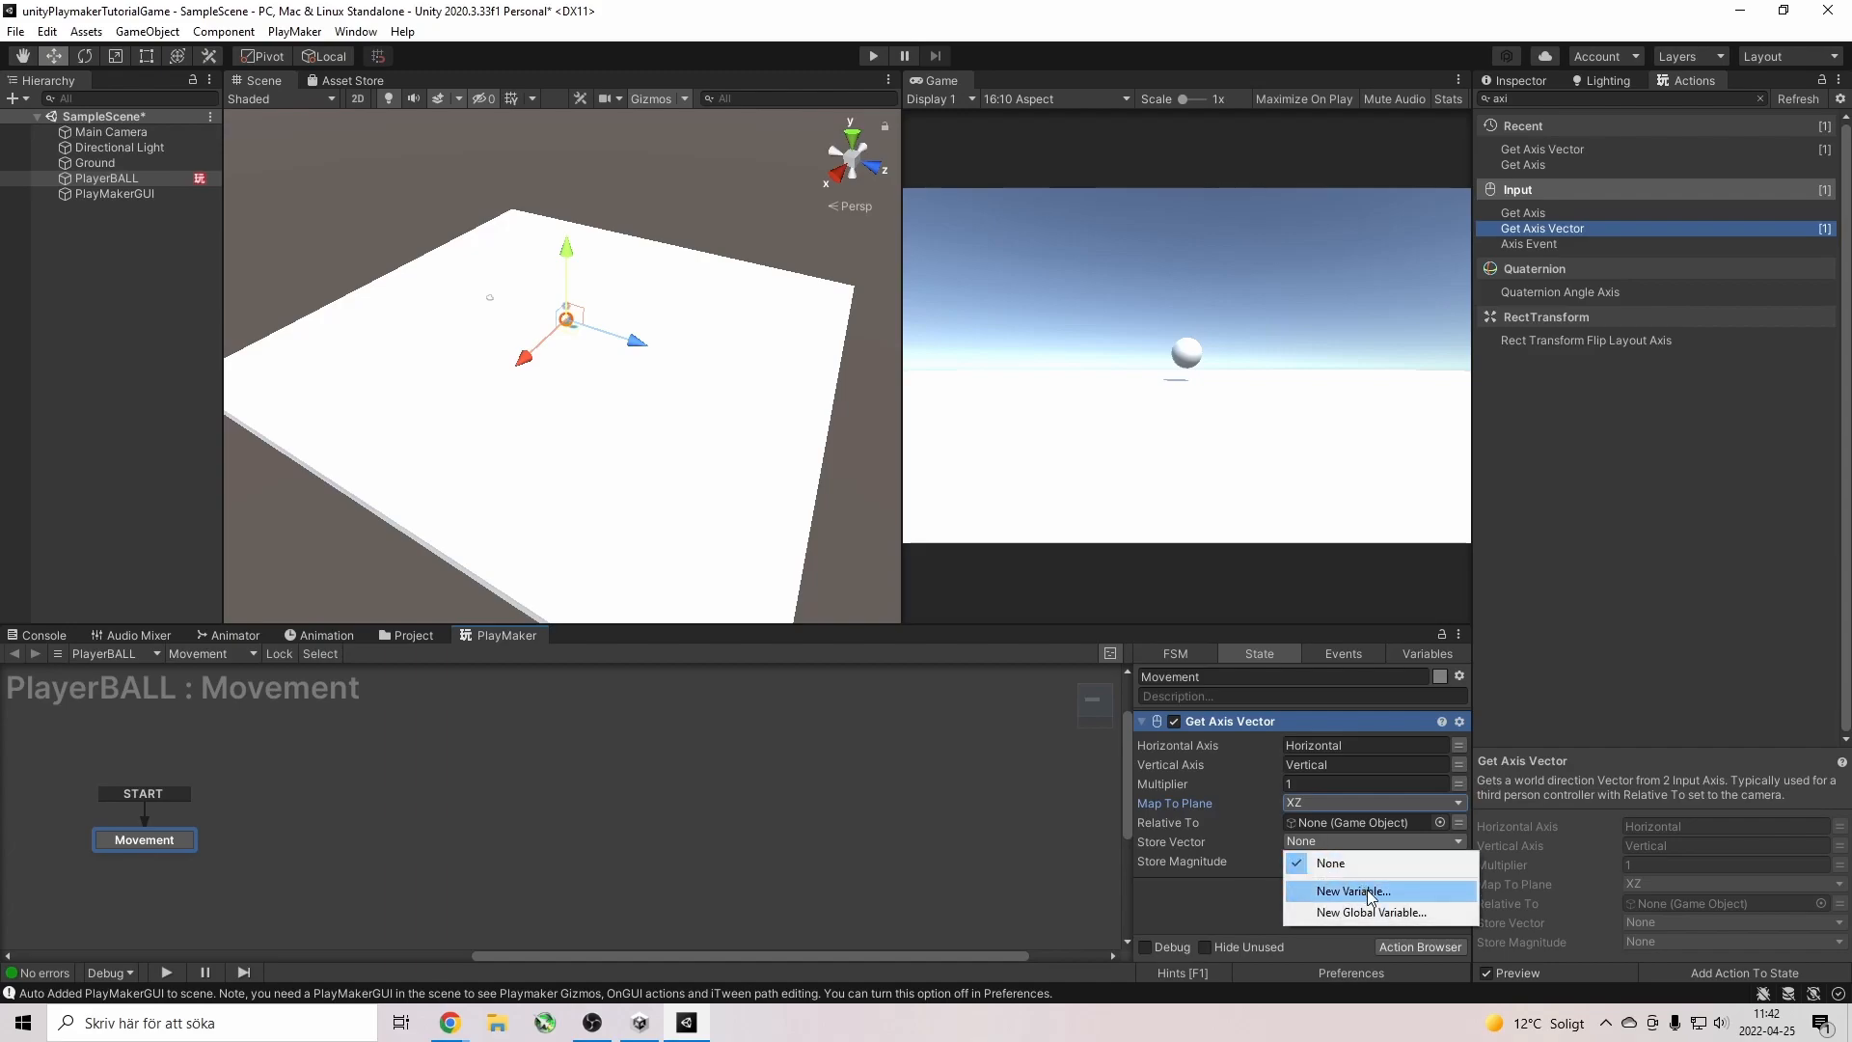
pyautogui.click(1405, 892)
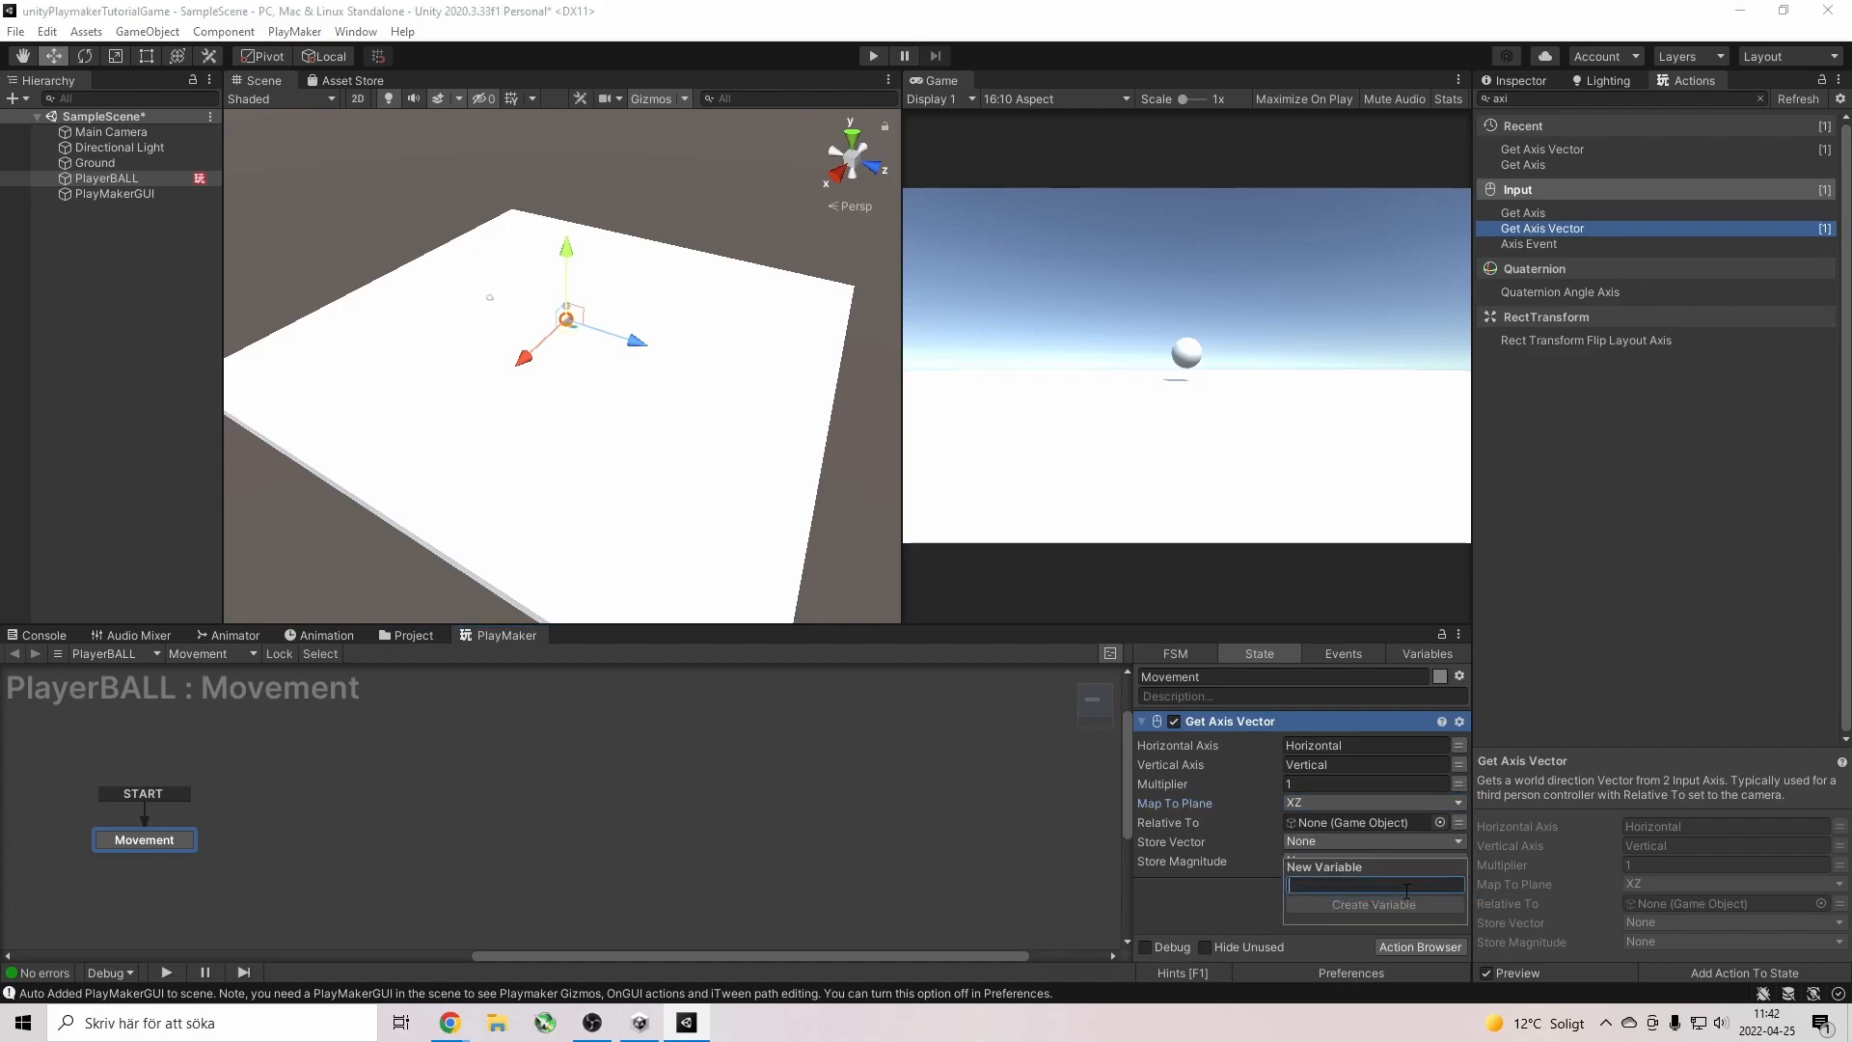
pyautogui.write('movemen')
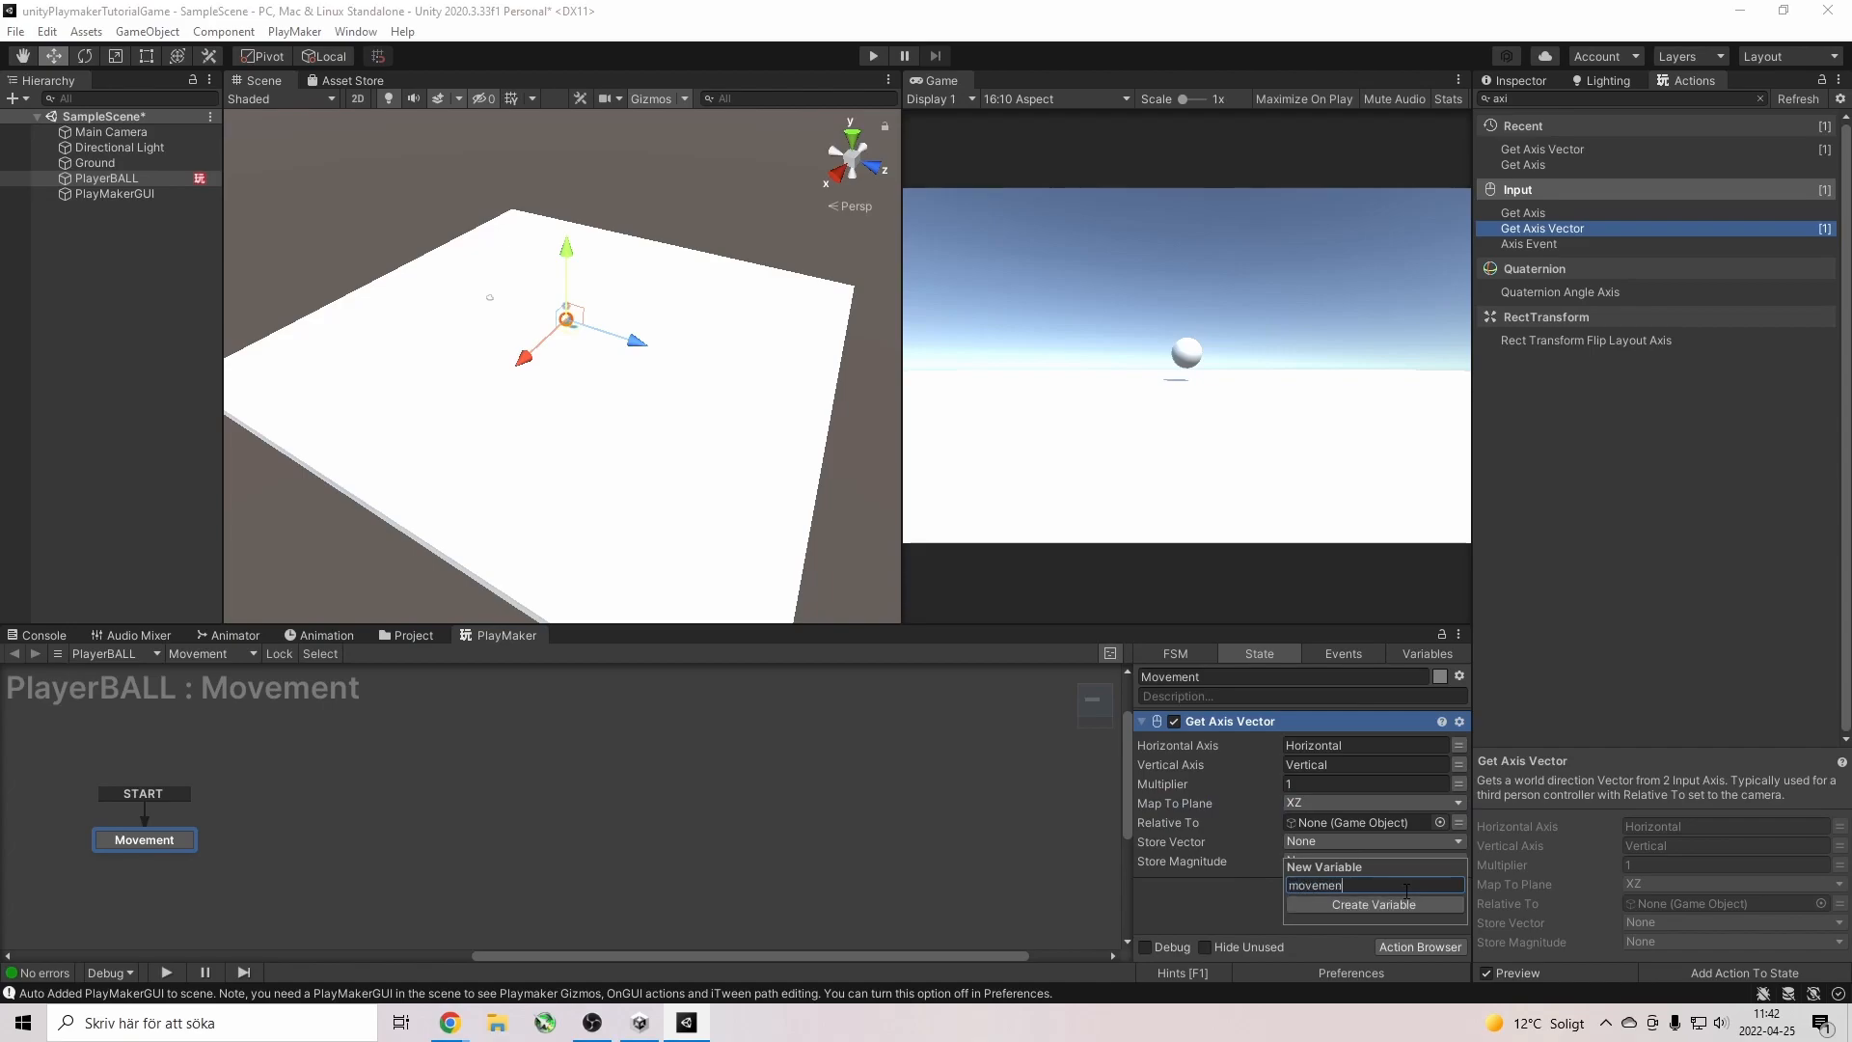
pyautogui.write('to')
pyautogui.press('Return')
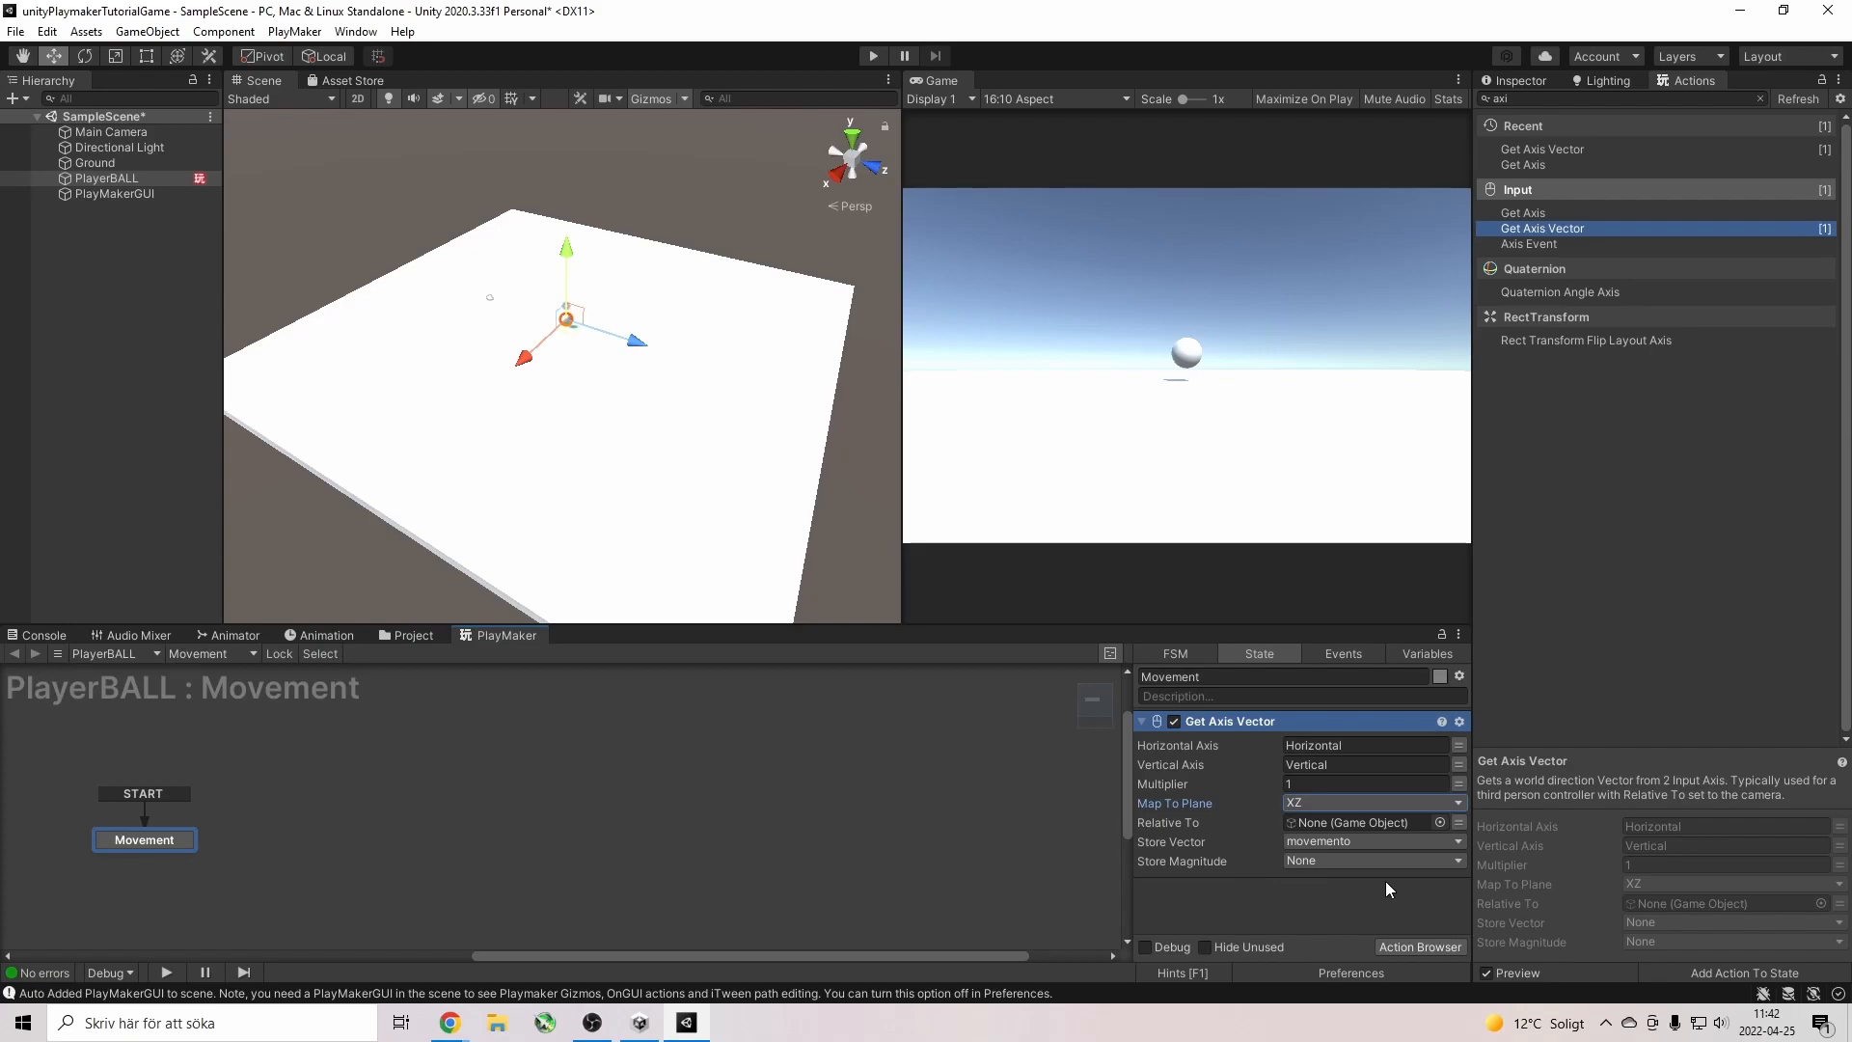
# Clear the action search and add the Add Force action from the Physics category to the Movement state.
pyautogui.click(1759, 99)
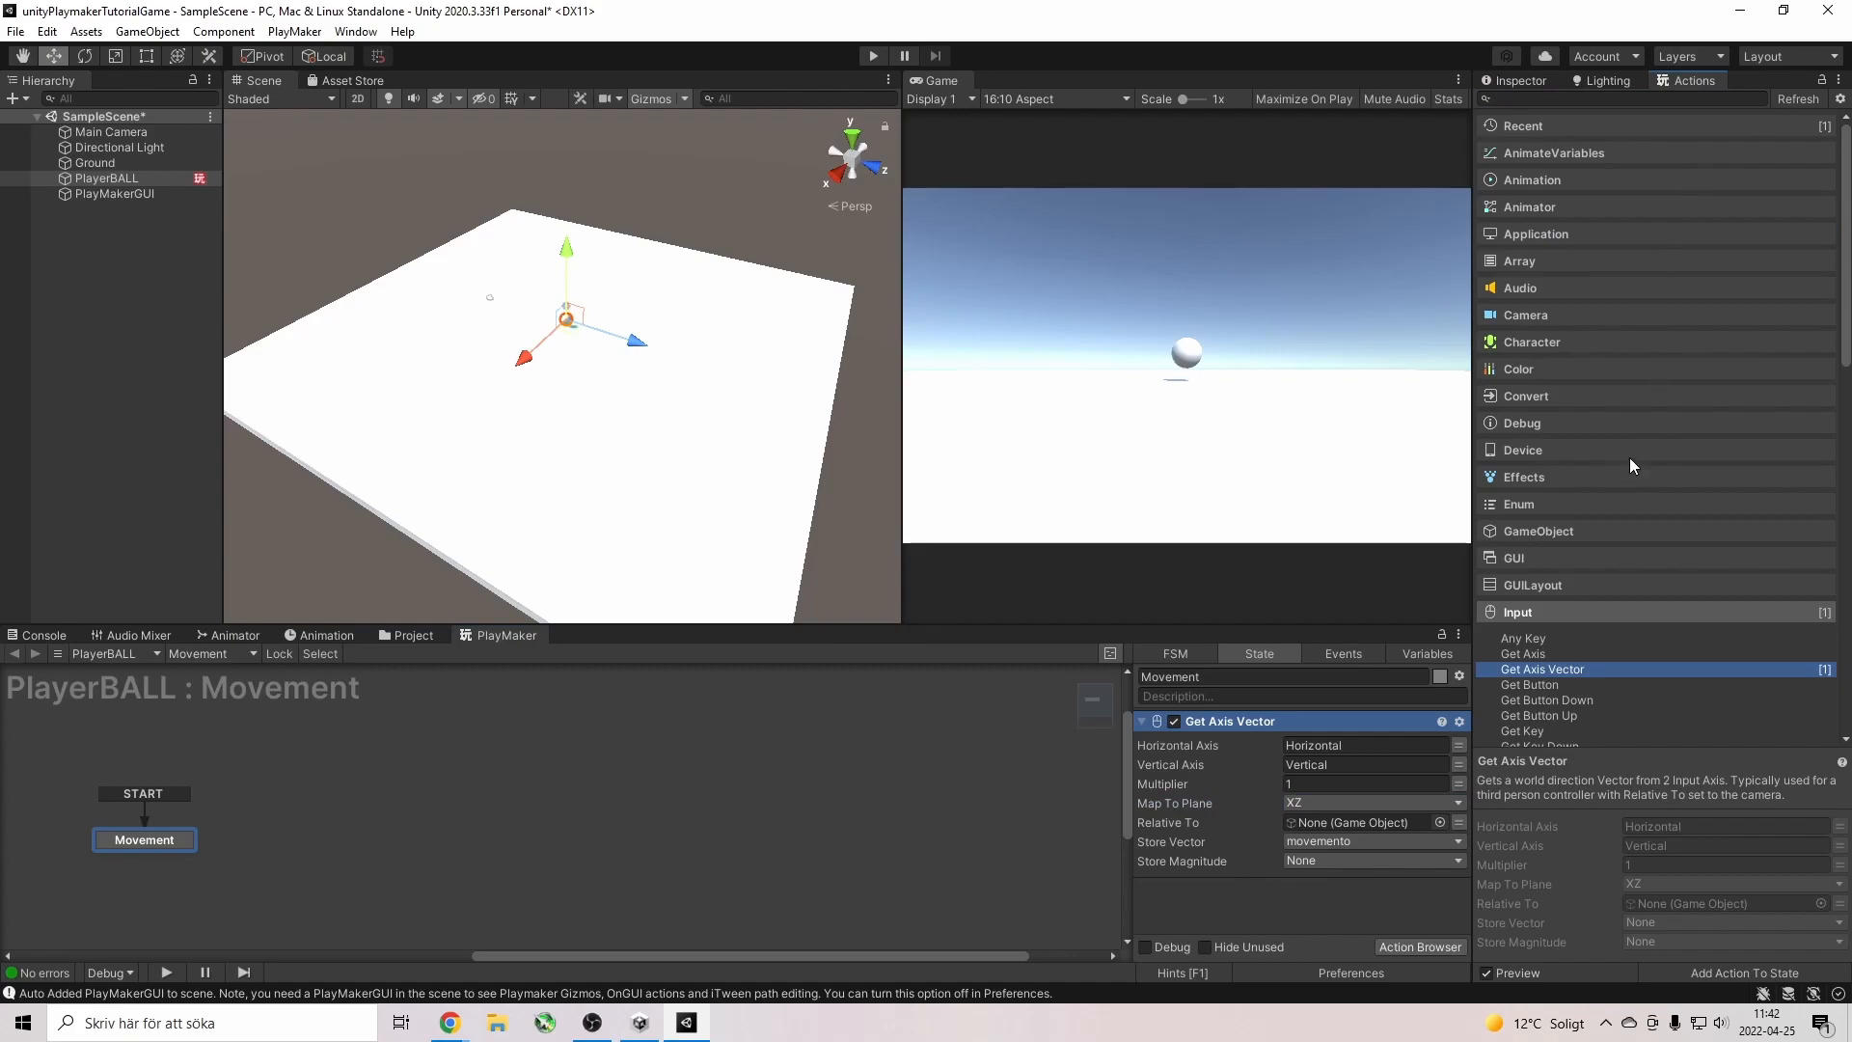
pyautogui.scroll(-7, 1571, 548)
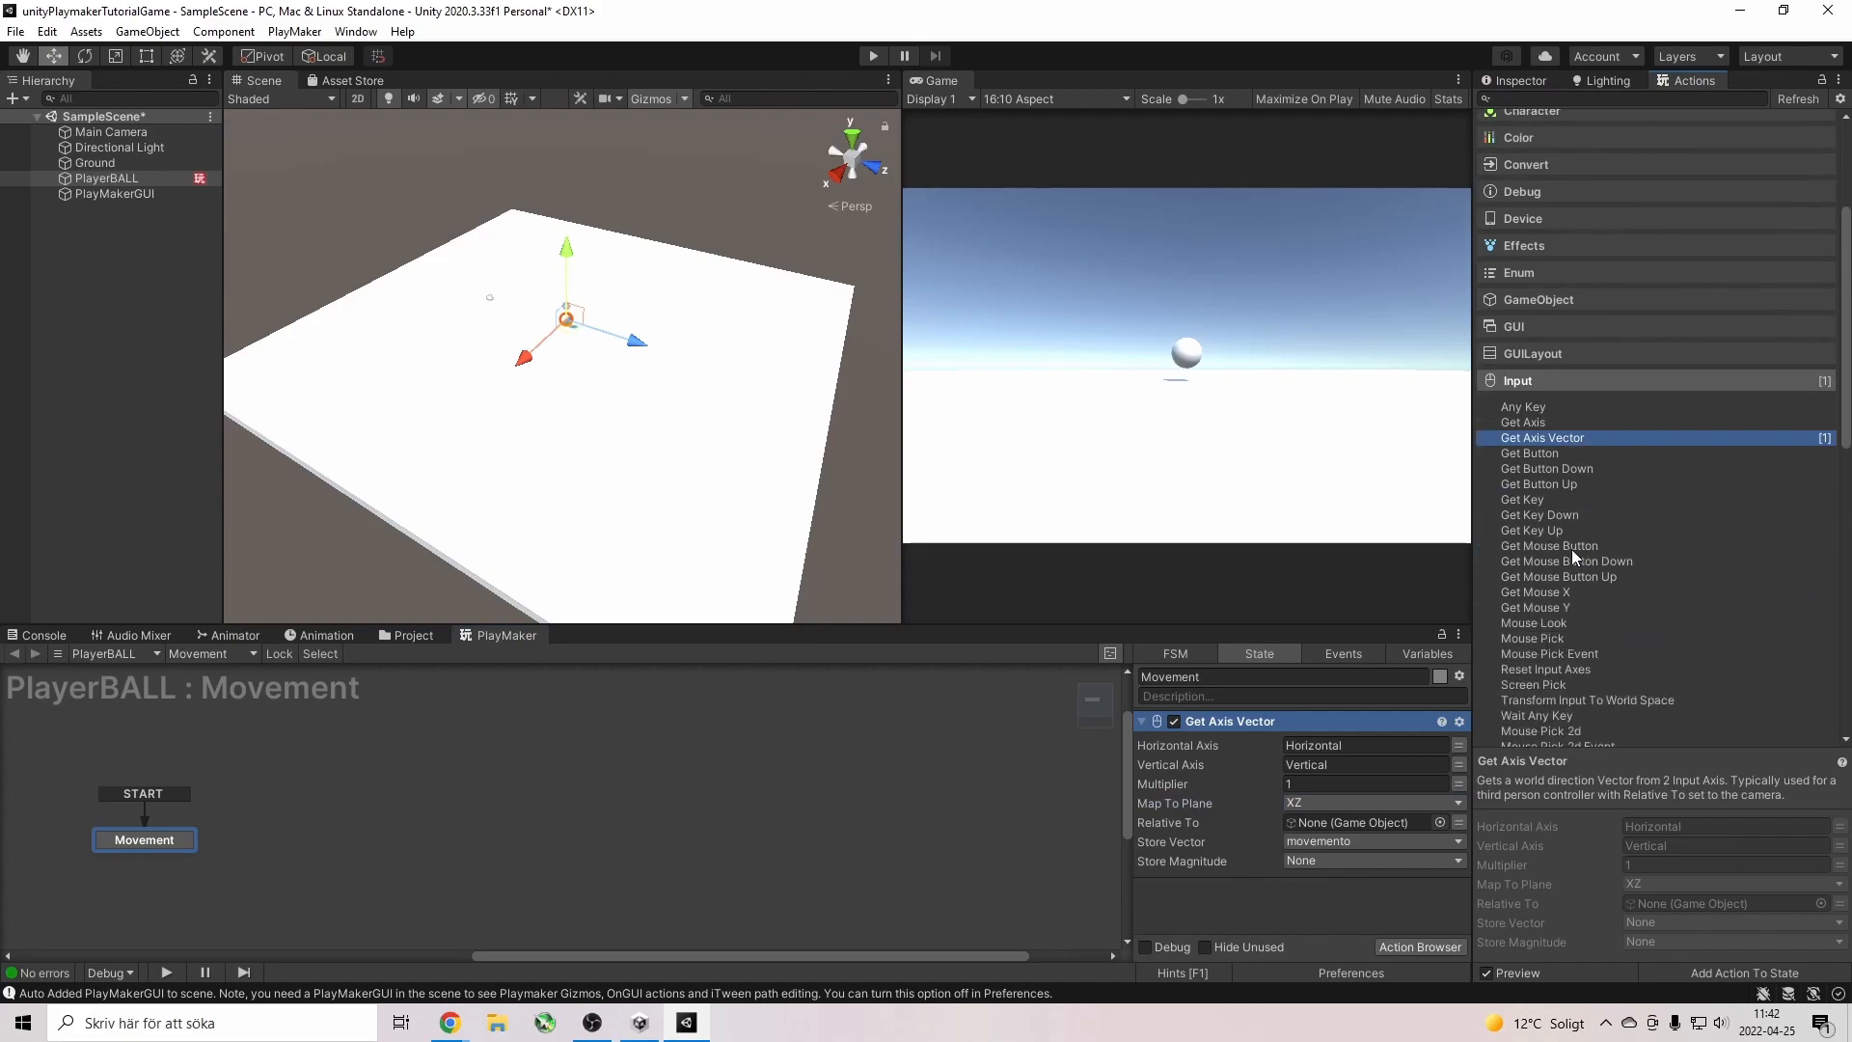
pyautogui.scroll(-1, 1582, 547)
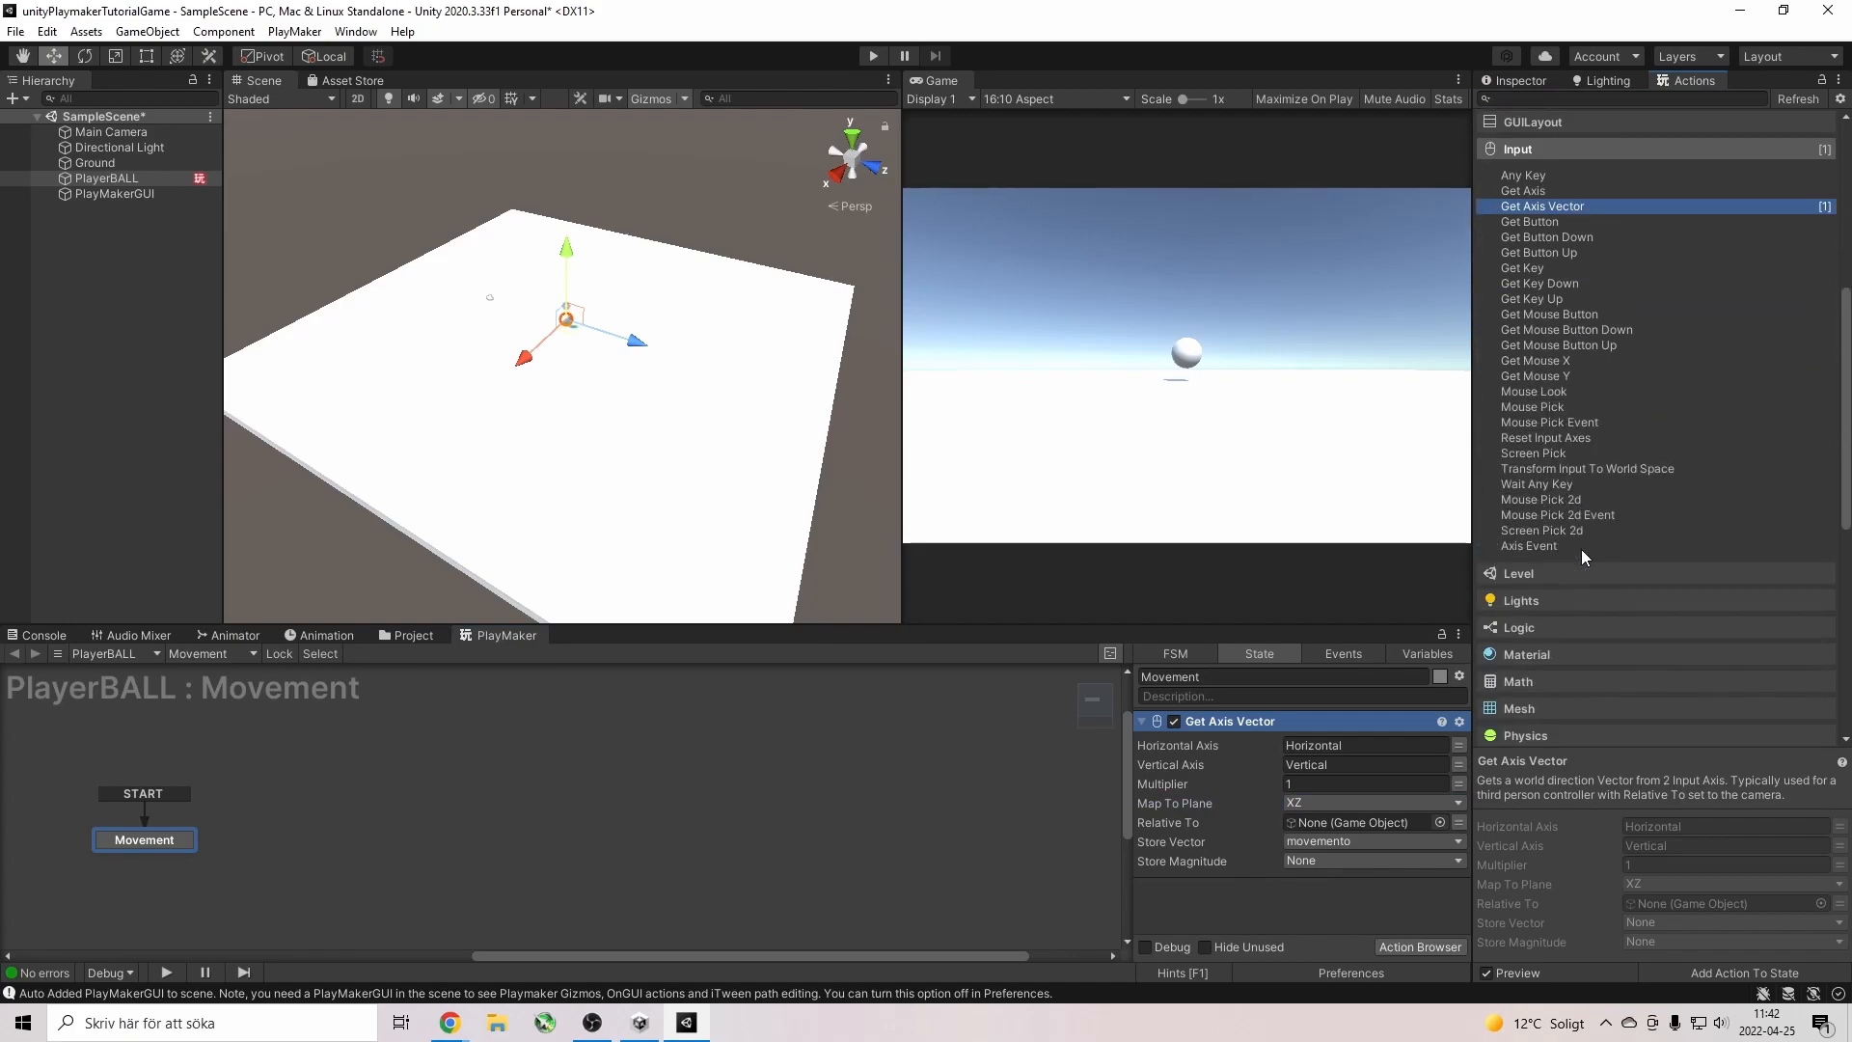
pyautogui.scroll(-4, 1582, 548)
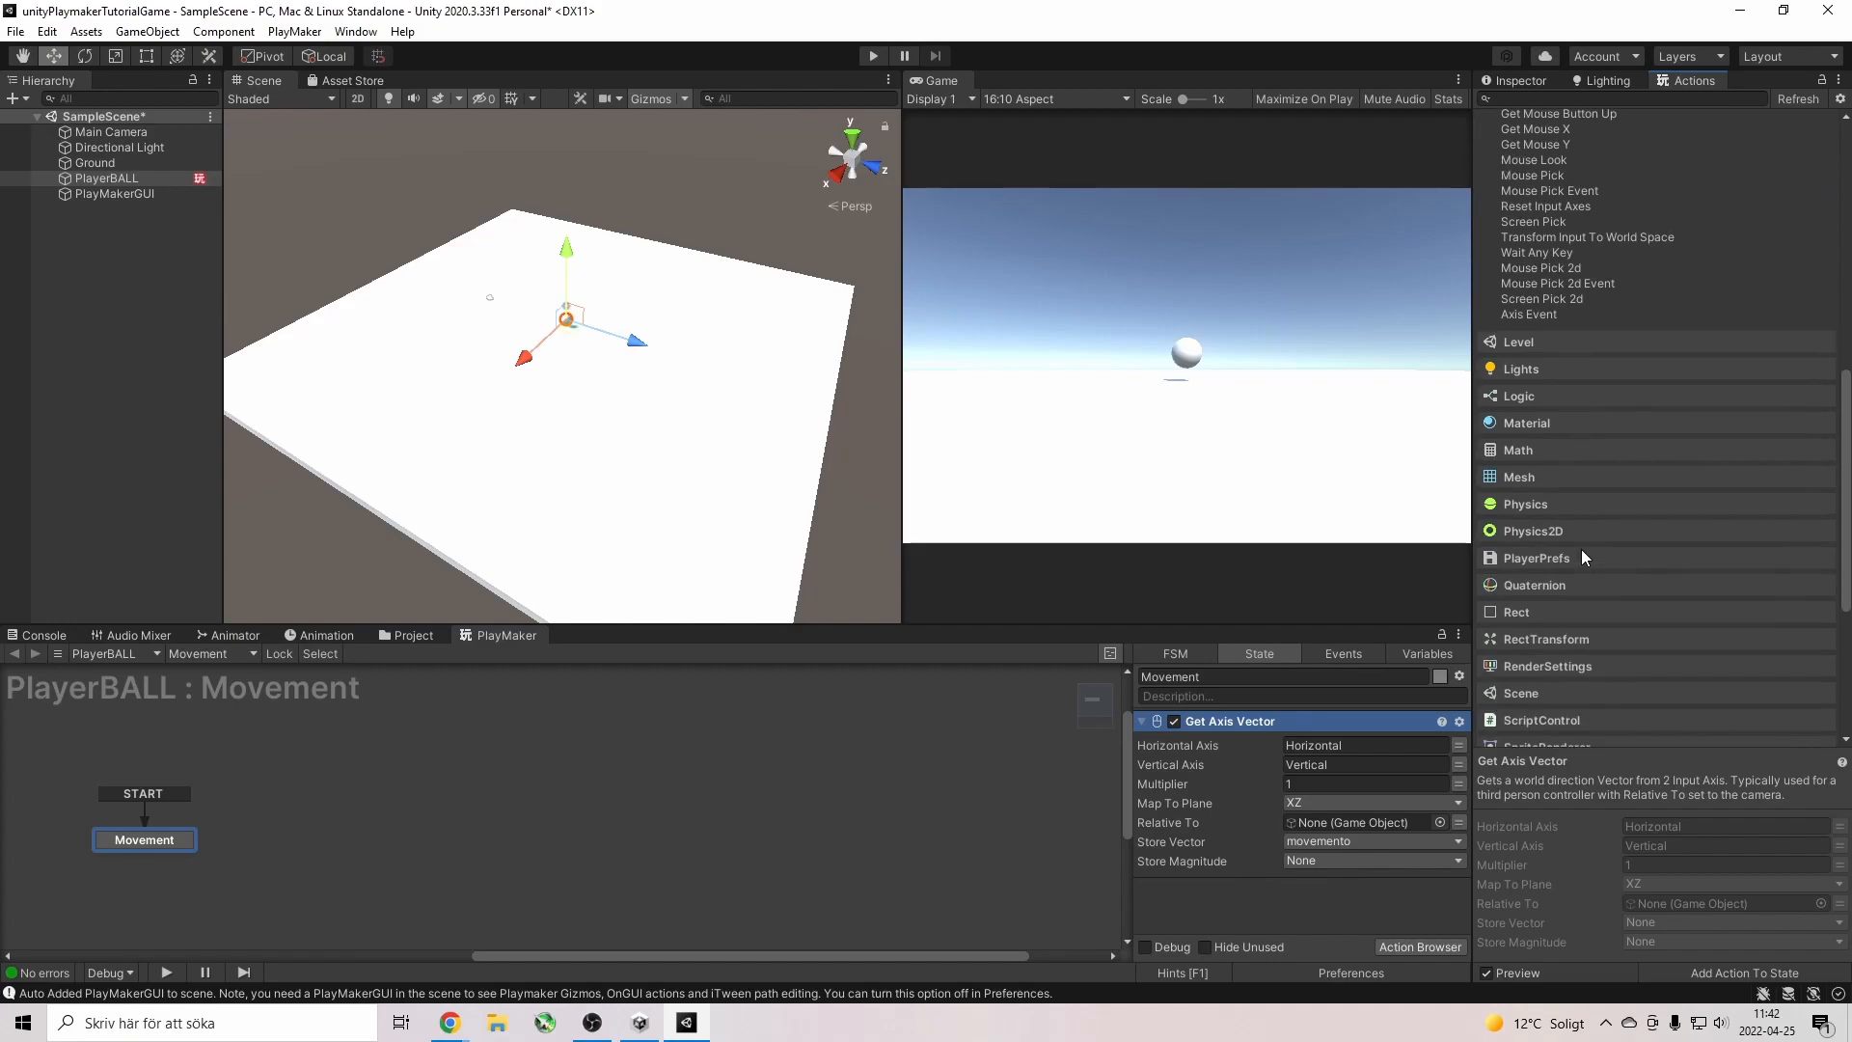
pyautogui.click(1533, 501)
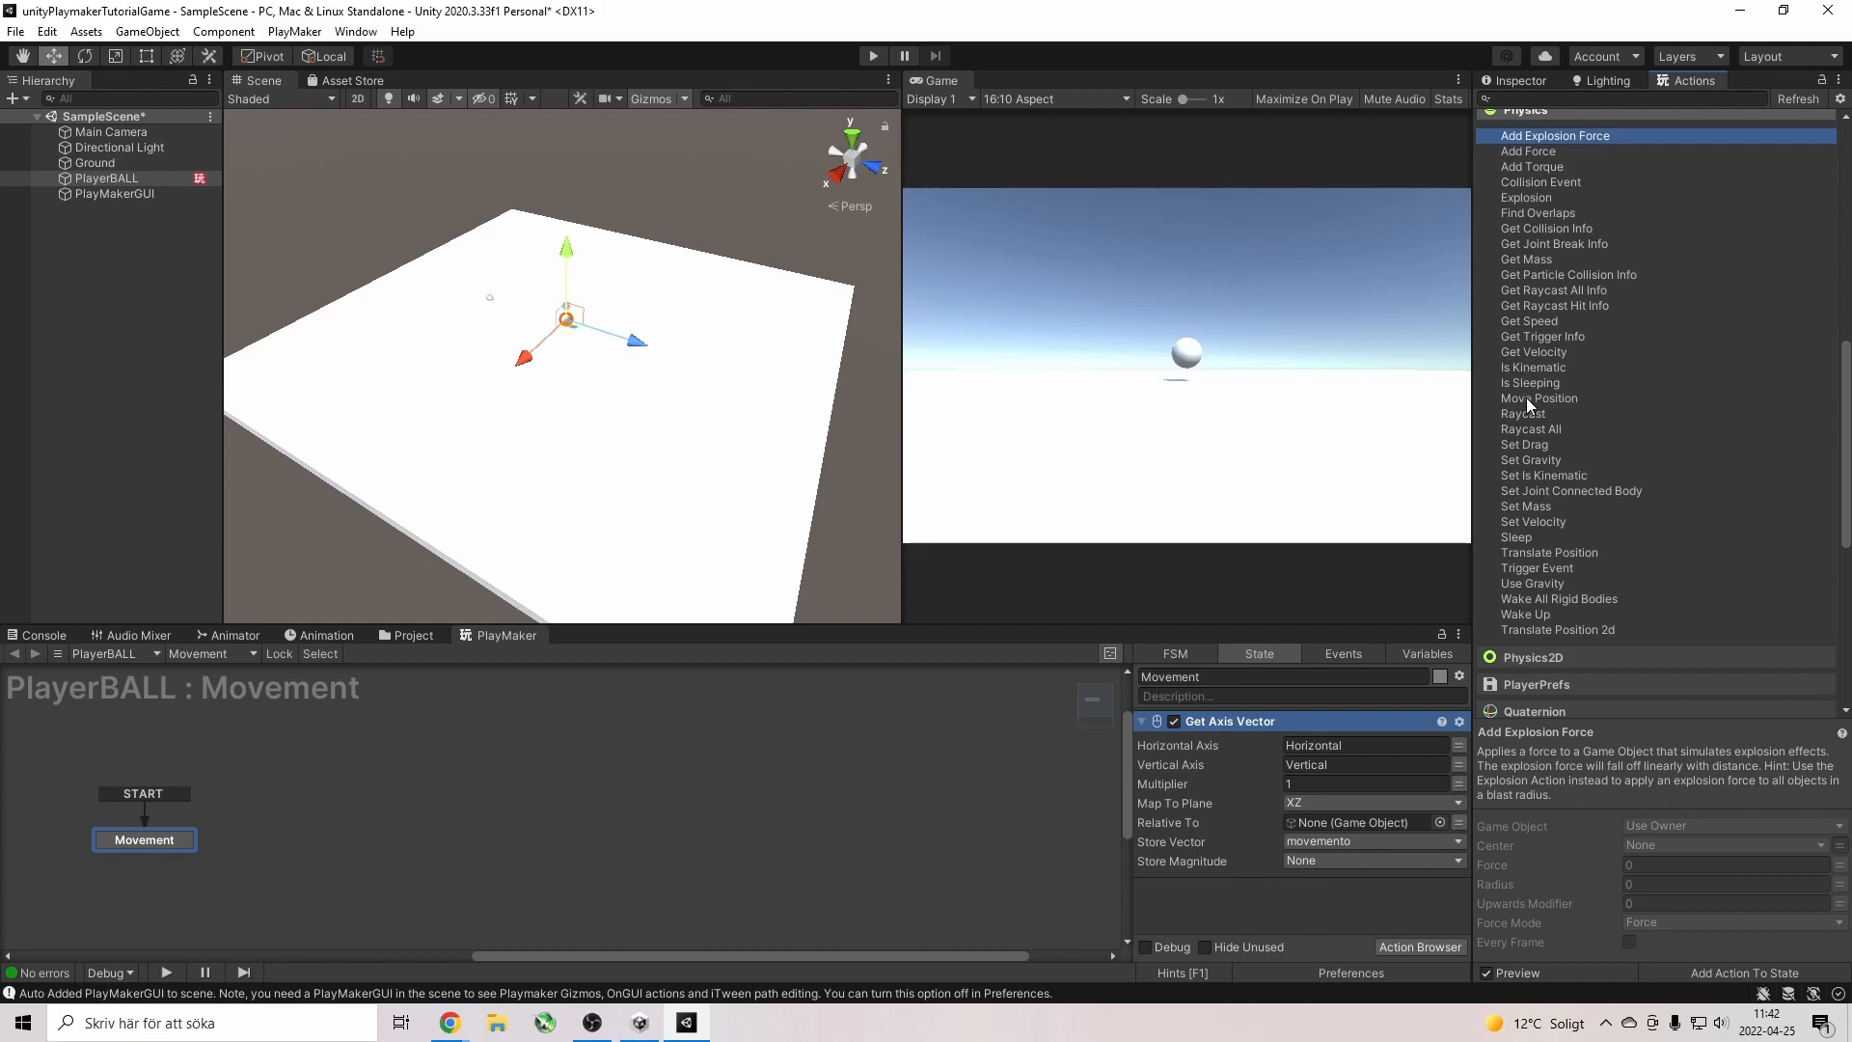
pyautogui.doubleClick(1540, 157)
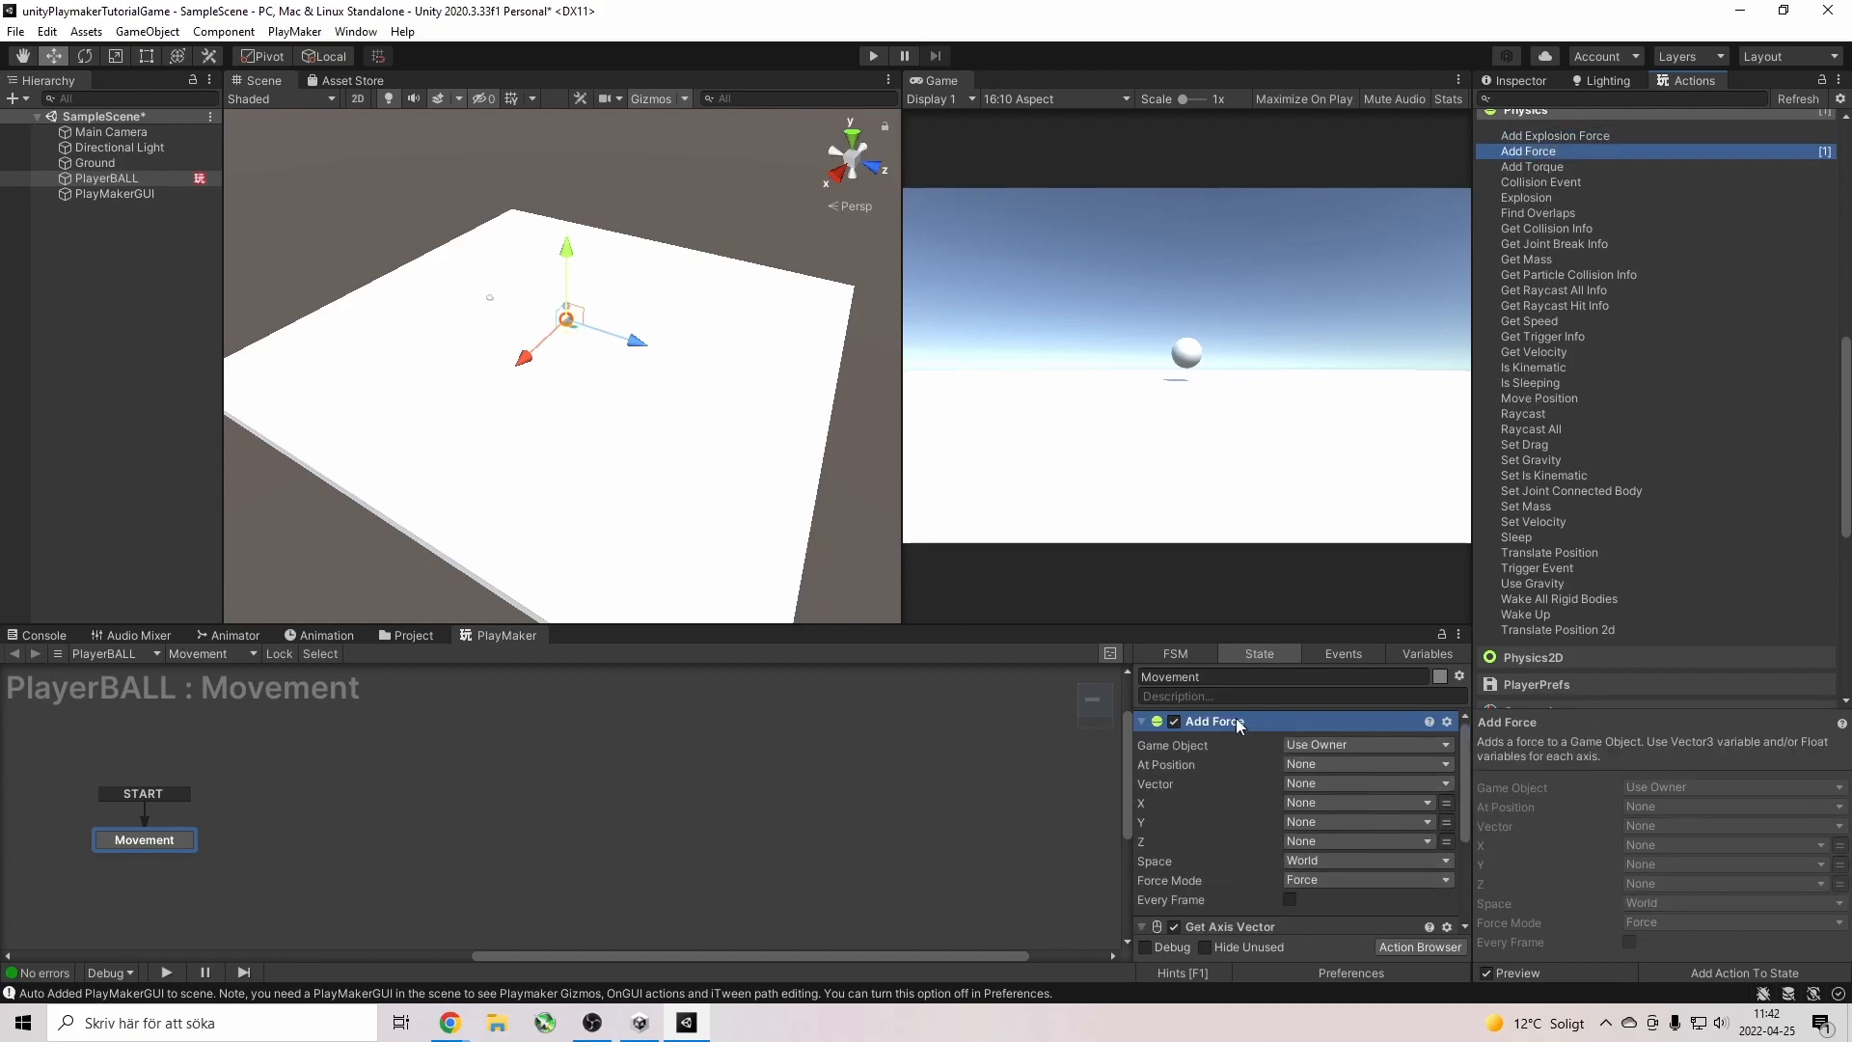
# Move the Add Force action below Get Axis Vector in the Movement state and enlarge the PlayMaker editor area.
pyautogui.scroll(-3, 1240, 848)
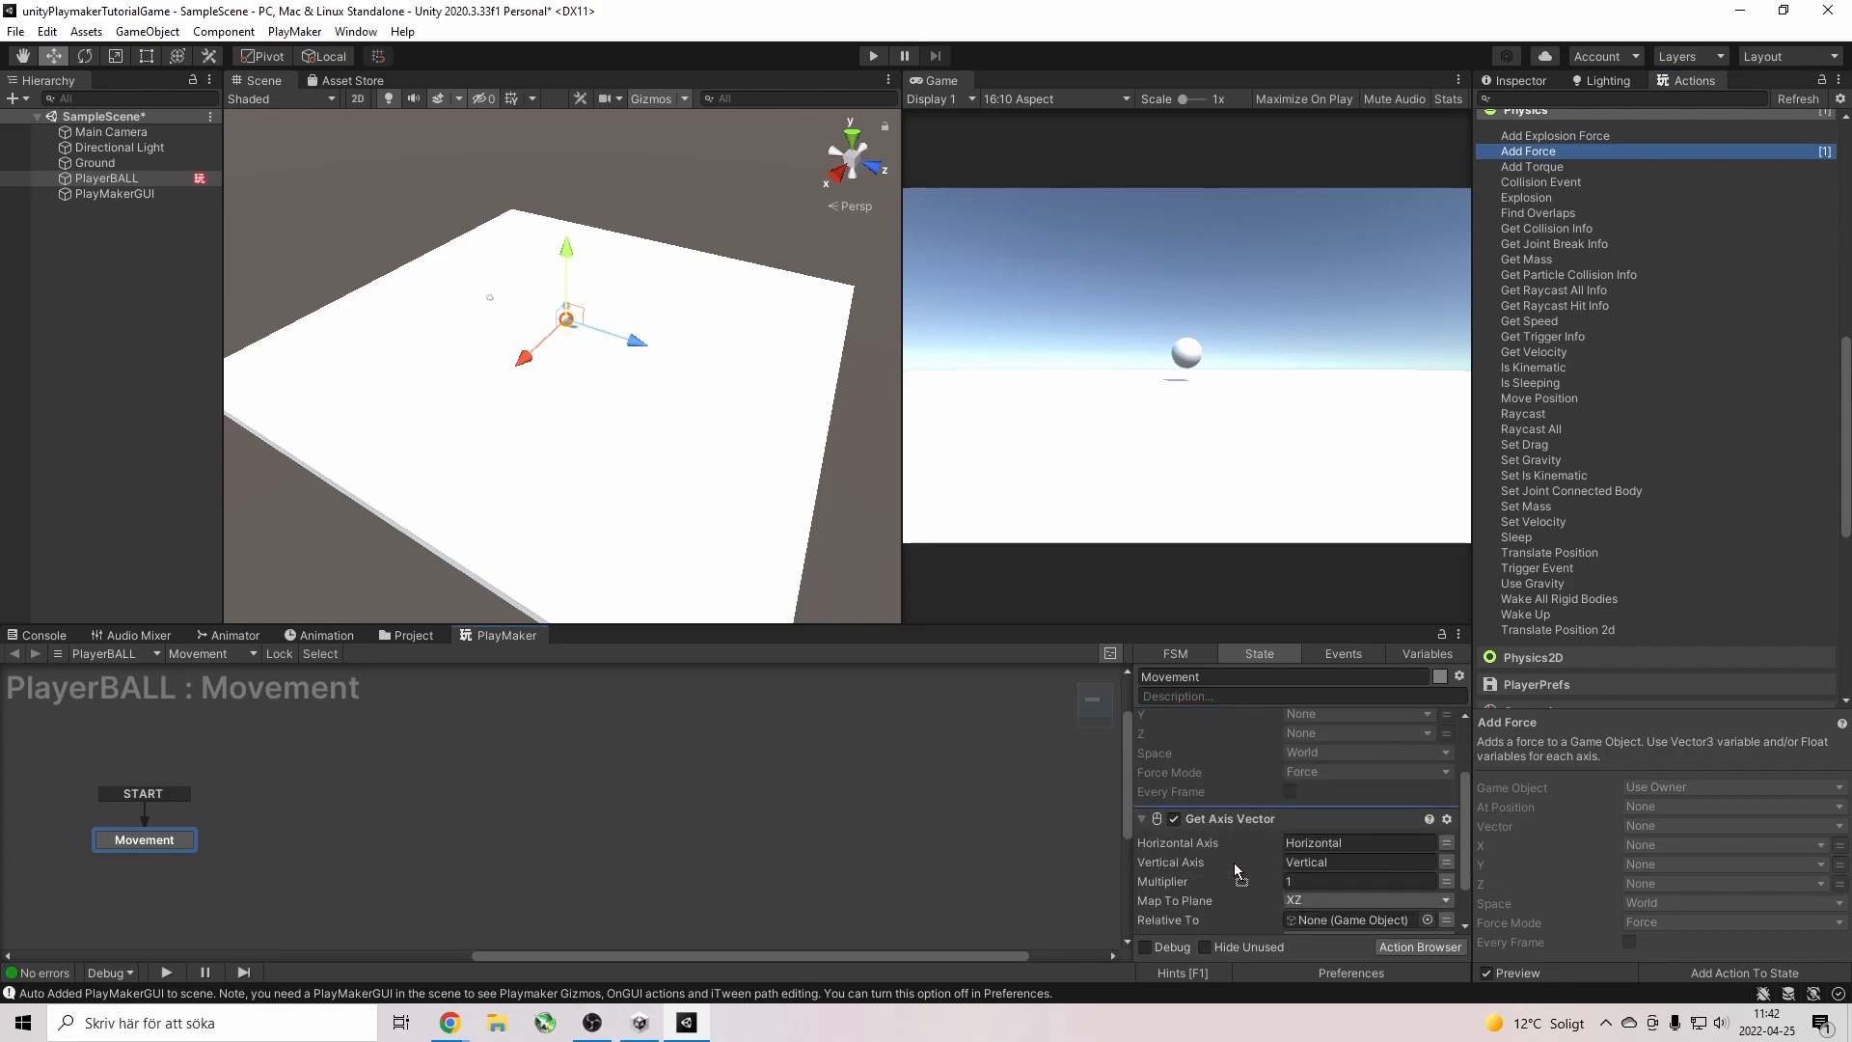
pyautogui.scroll(-3, 1239, 873)
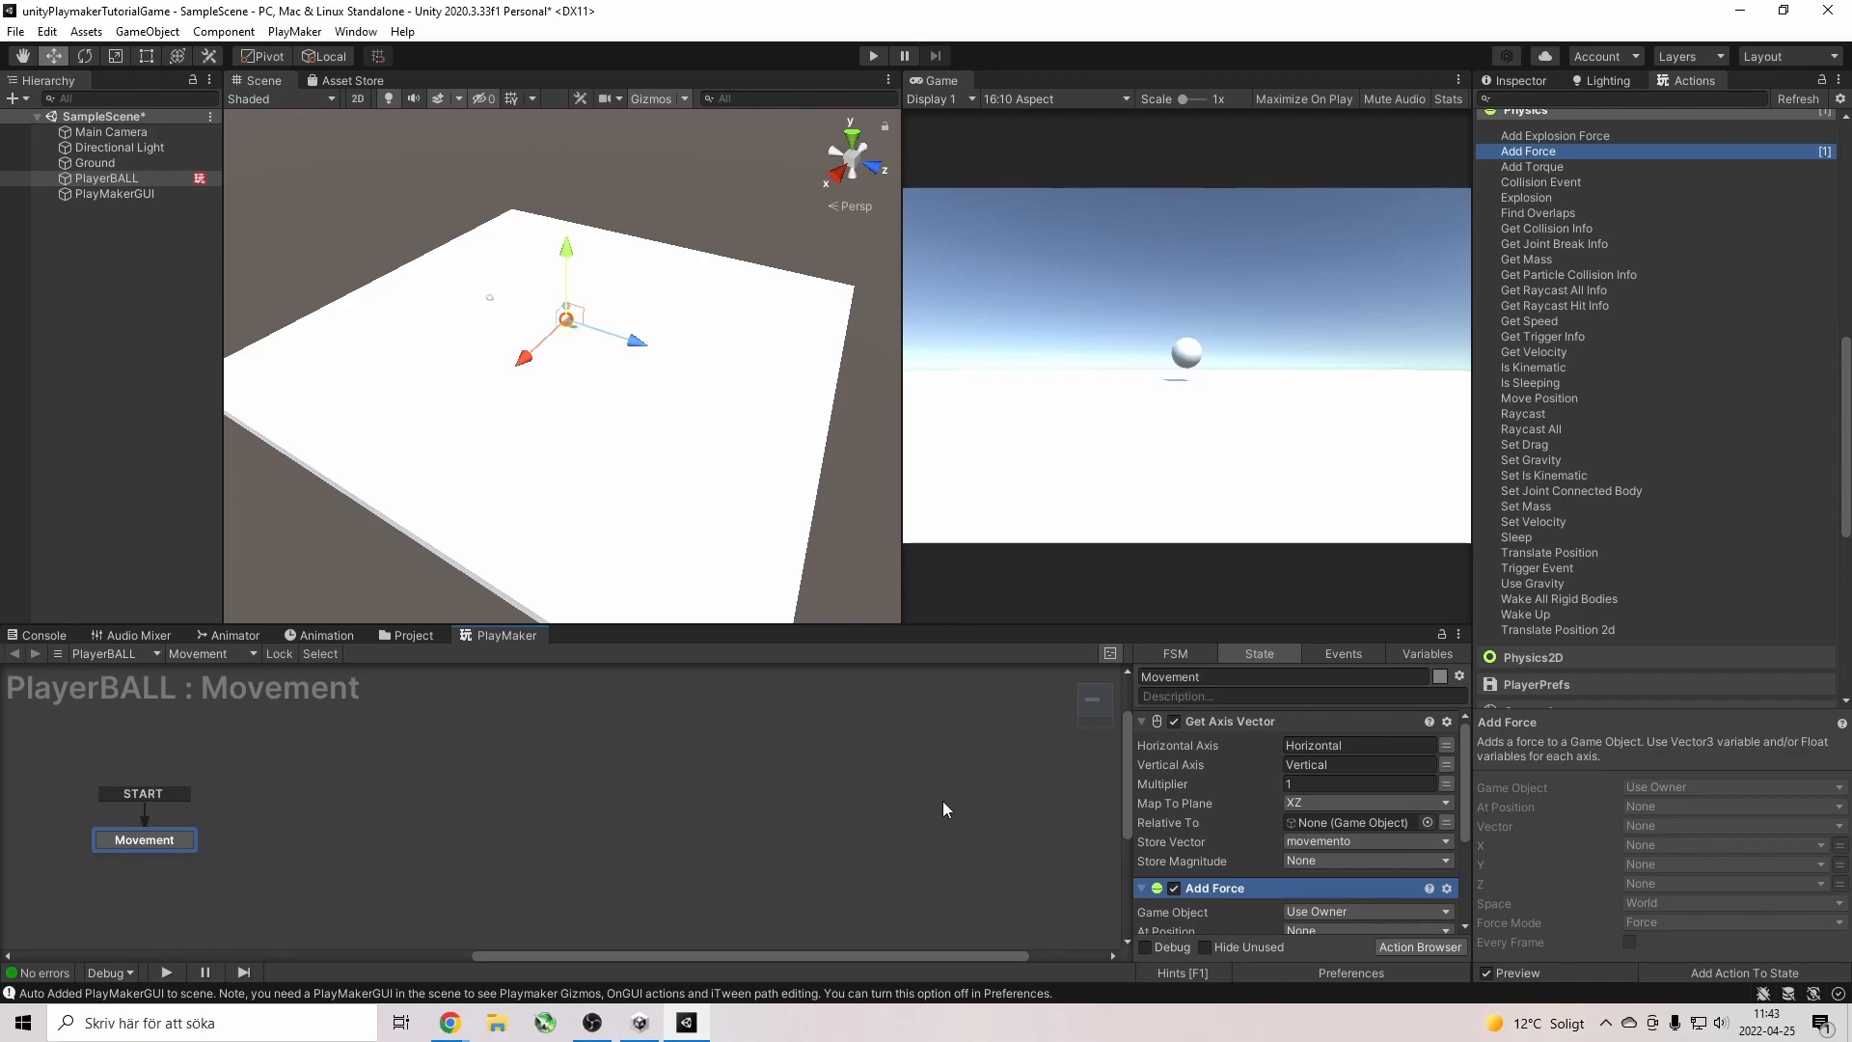
pyautogui.moveTo(1189, 624); pyautogui.dragTo(1206, 579)
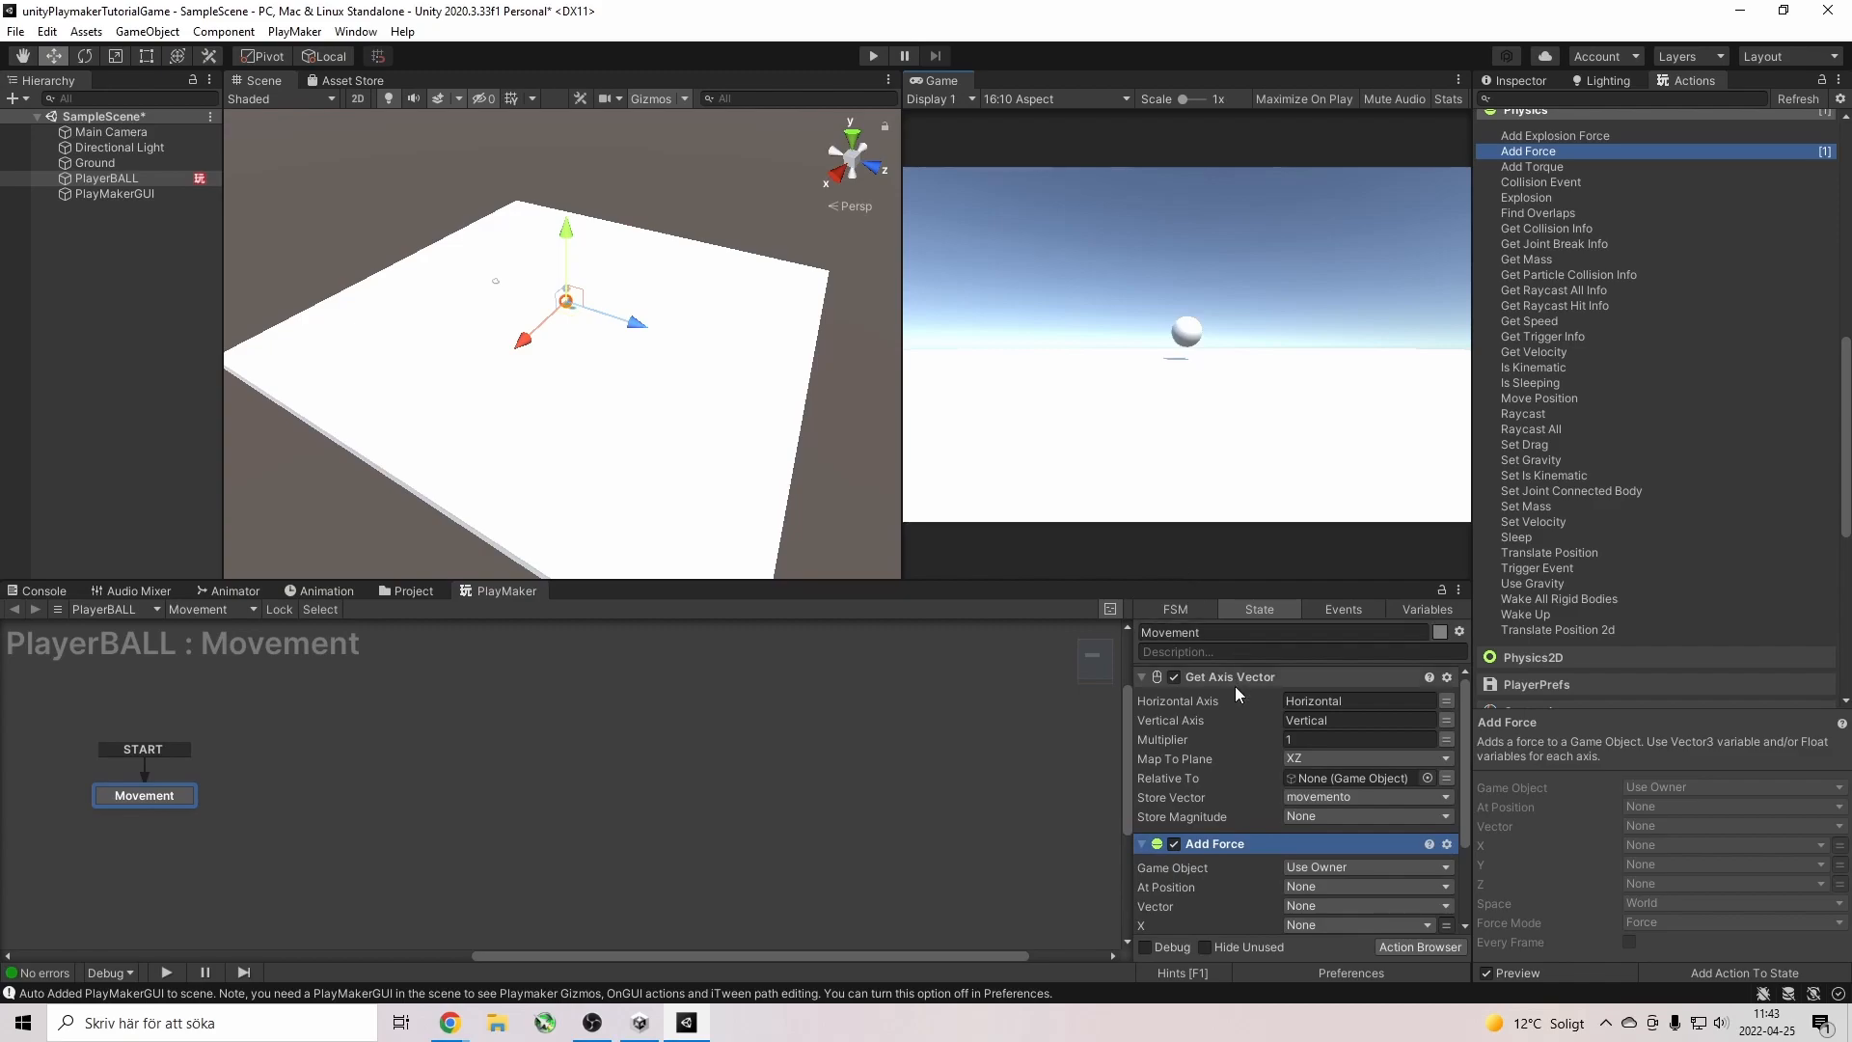
# Set the Add Force action's Vector to the movemento variable and make it run every frame.
pyautogui.scroll(-3, 1231, 848)
pyautogui.scroll(3, 1233, 875)
pyautogui.scroll(-3, 1293, 841)
pyautogui.scroll(3, 1286, 854)
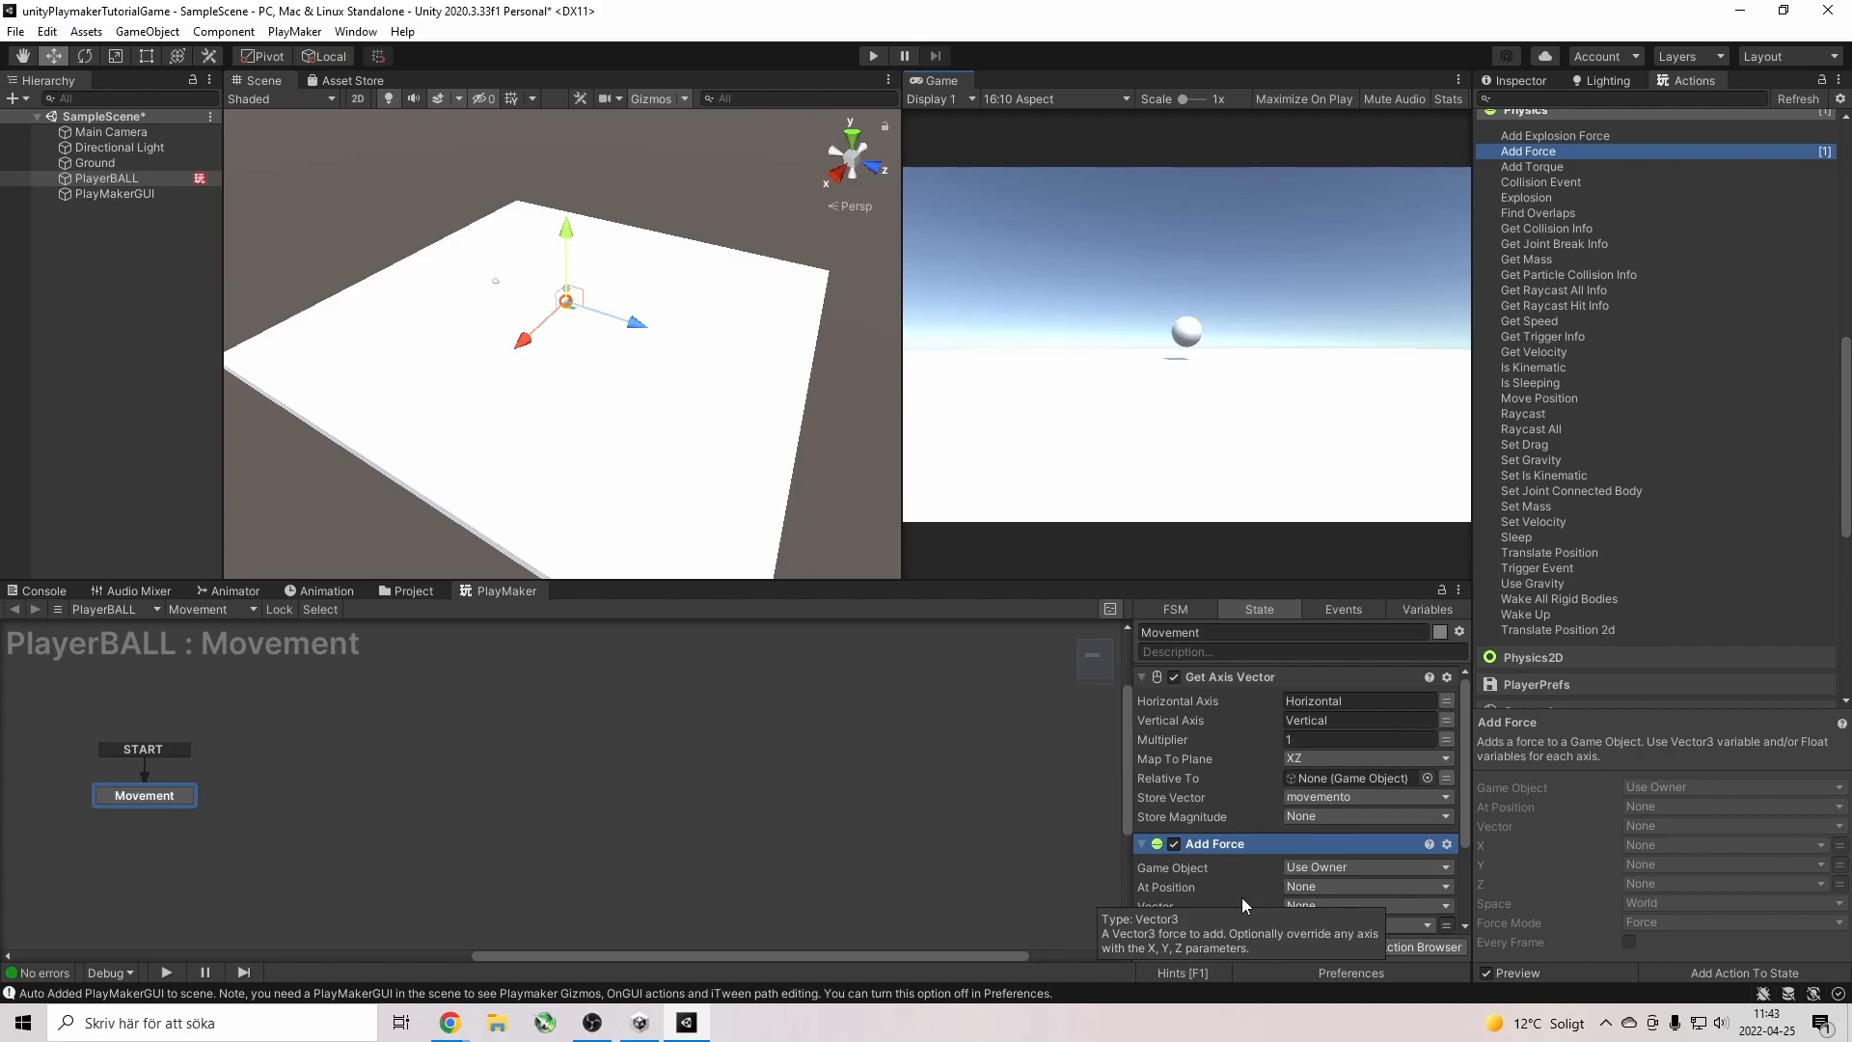
pyautogui.scroll(-2, 1250, 720)
pyautogui.scroll(2, 1235, 785)
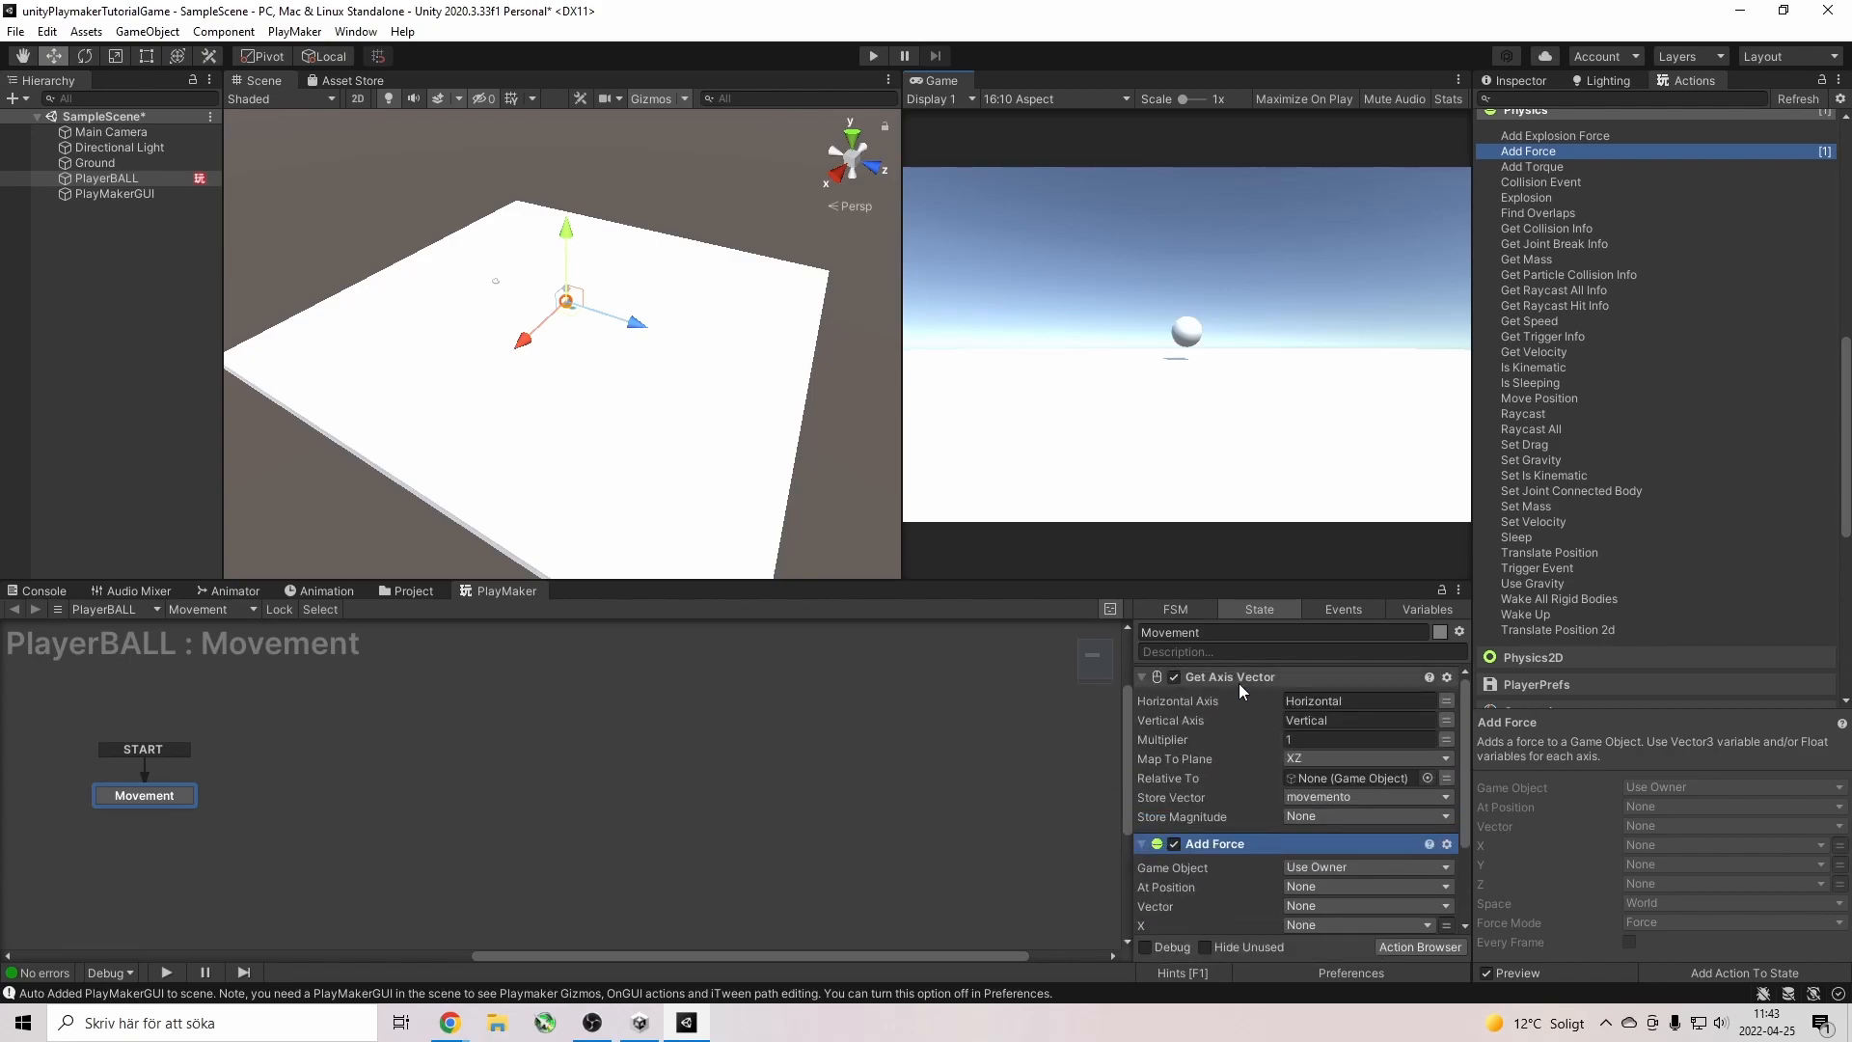
pyautogui.scroll(-3, 1244, 785)
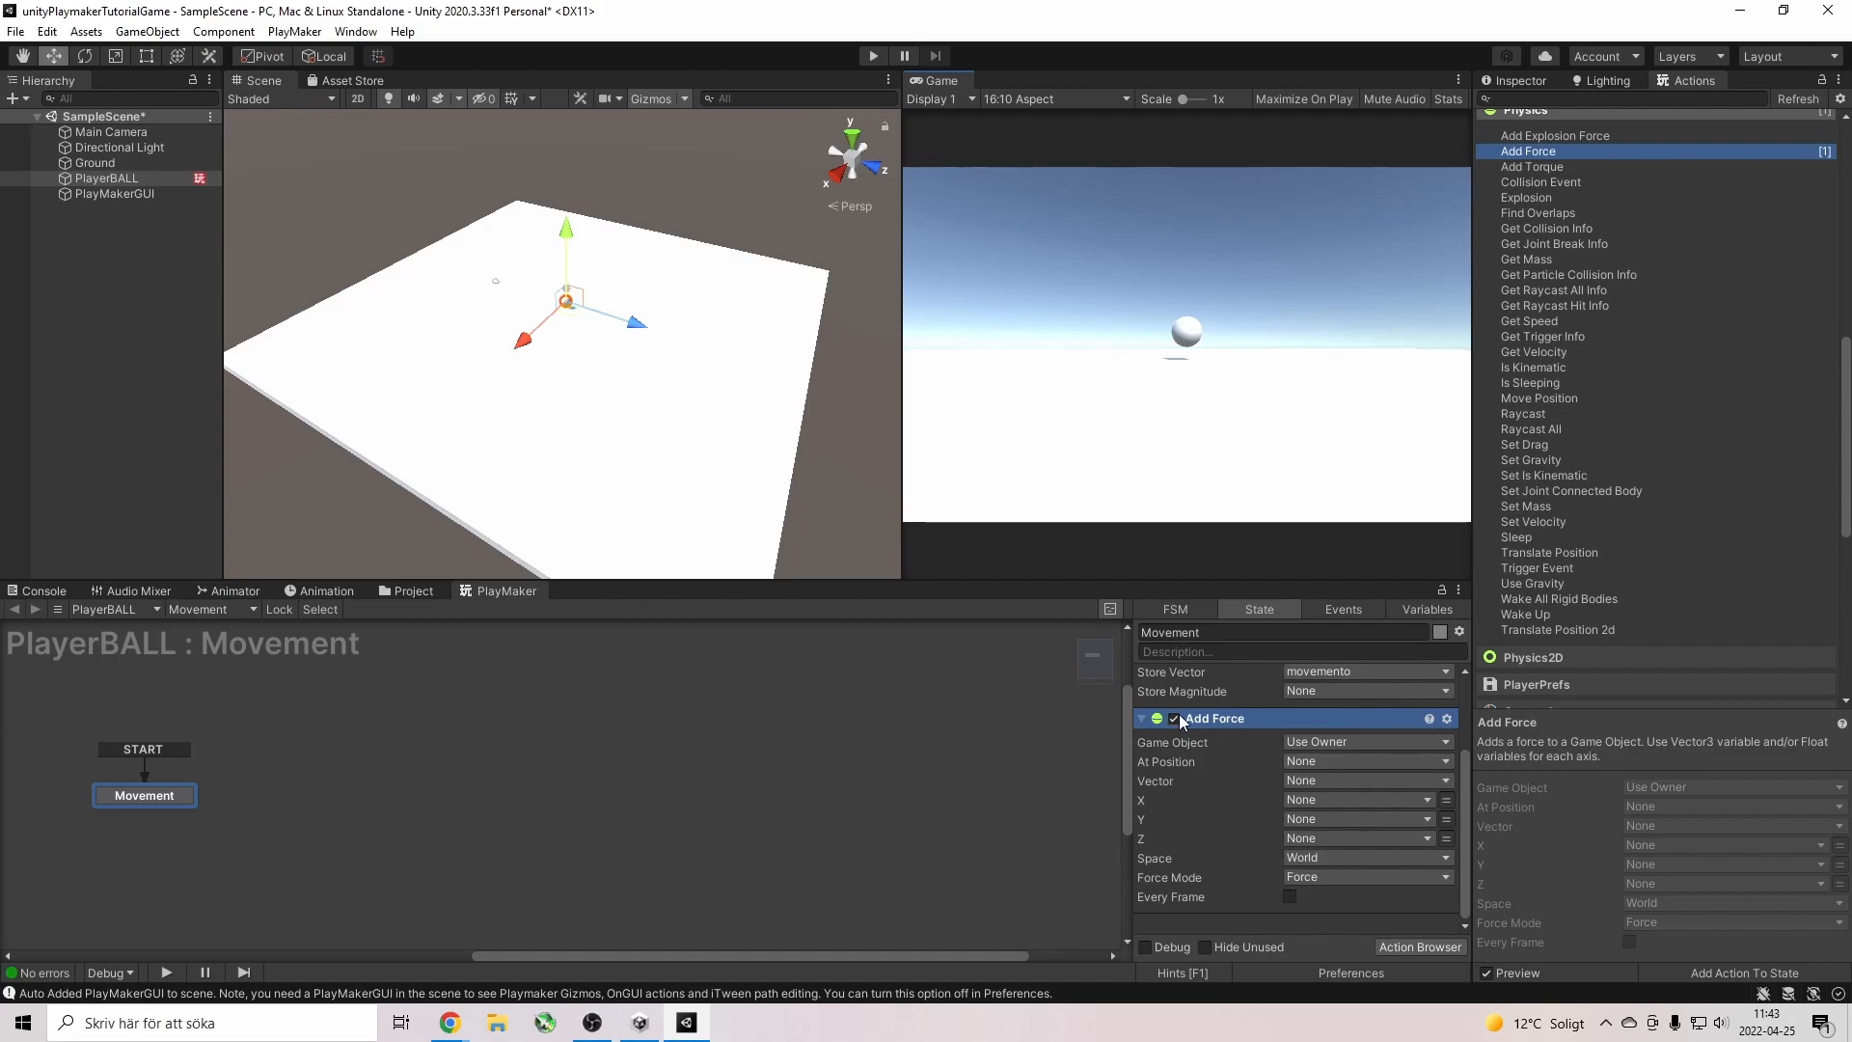
pyautogui.click(1346, 778)
pyautogui.click(1358, 824)
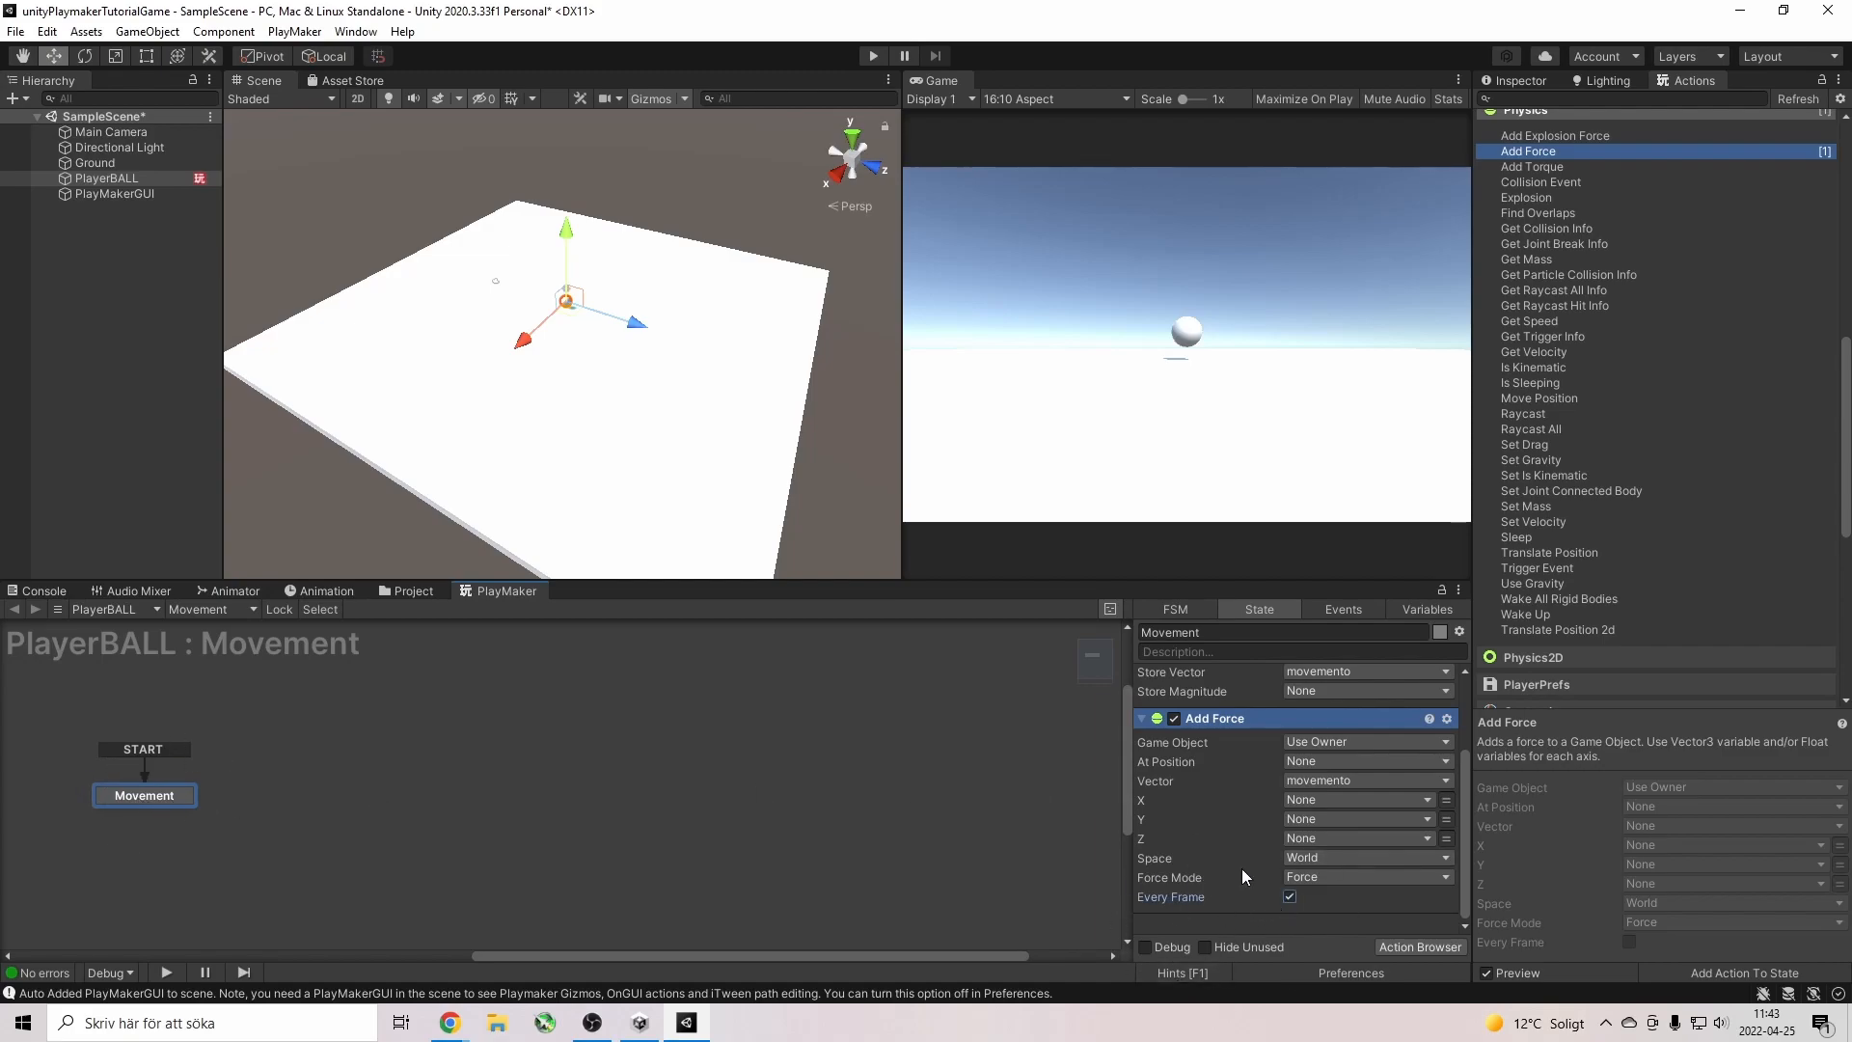
pyautogui.scroll(3, 1267, 852)
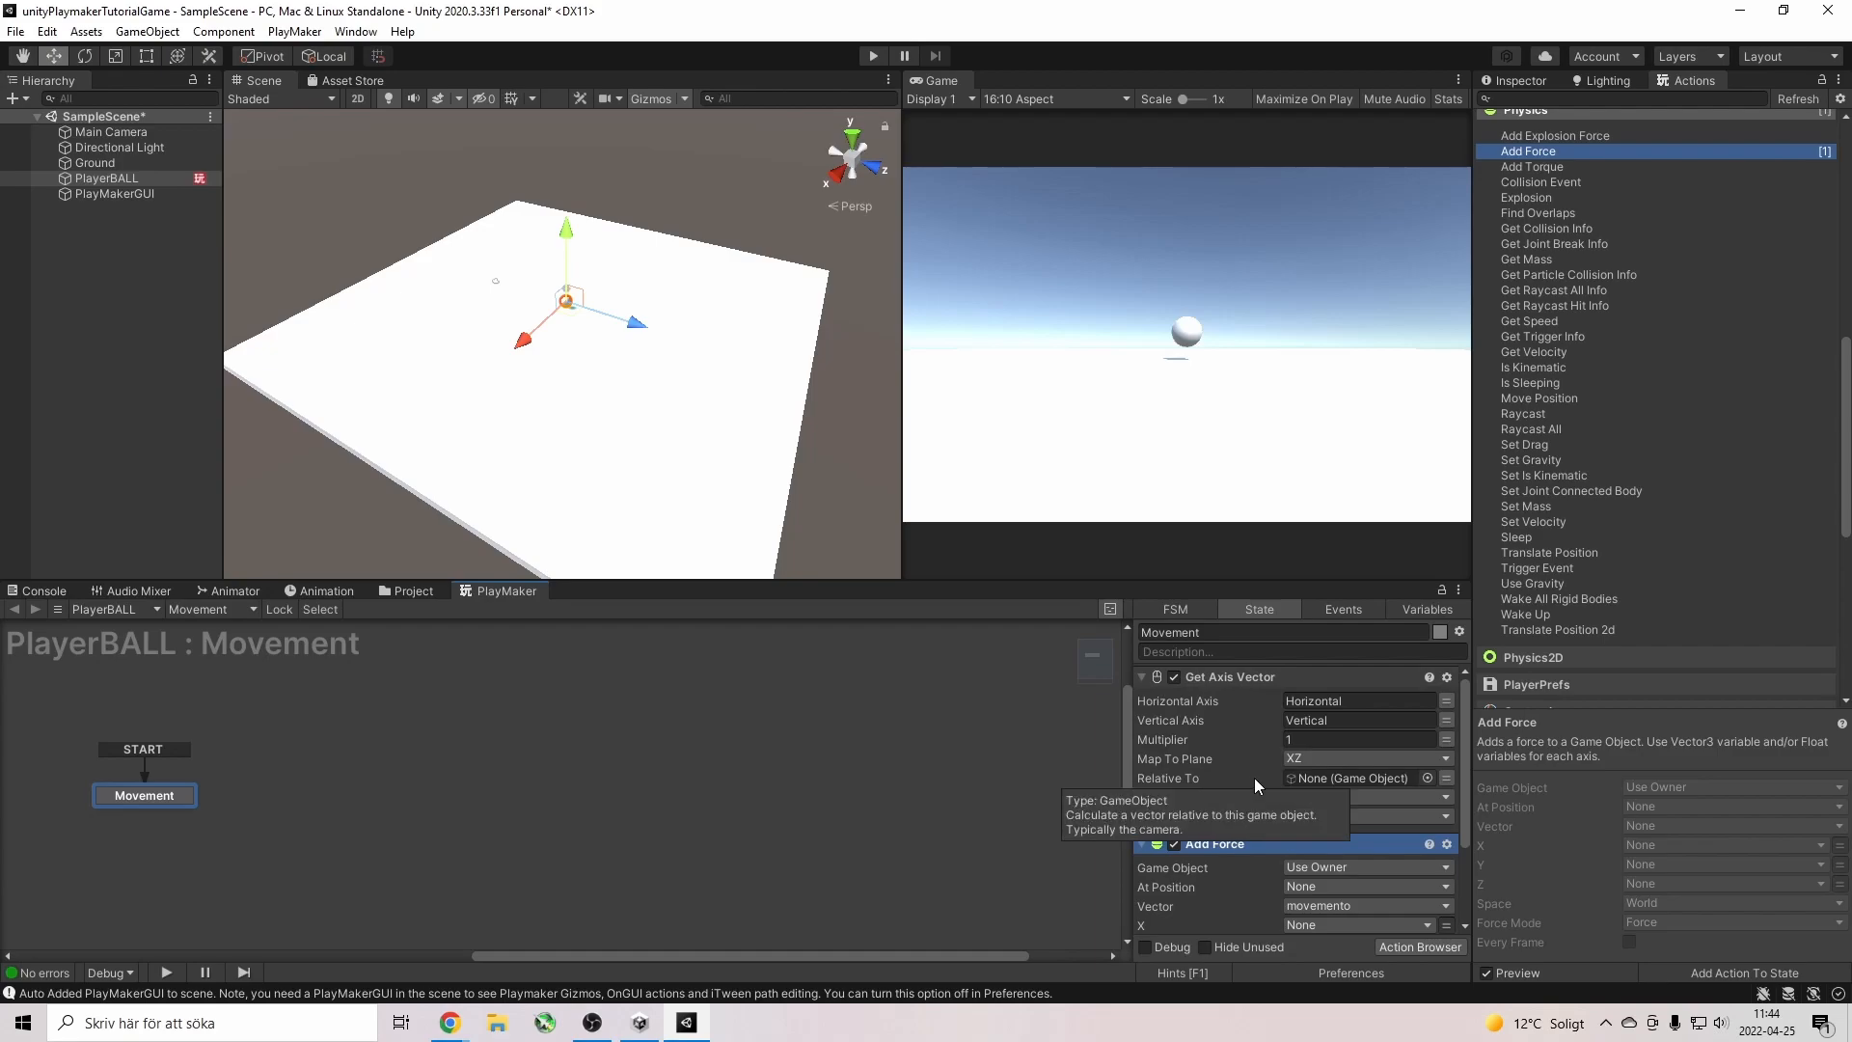
pyautogui.scroll(-3, 1254, 777)
pyautogui.click(1288, 897)
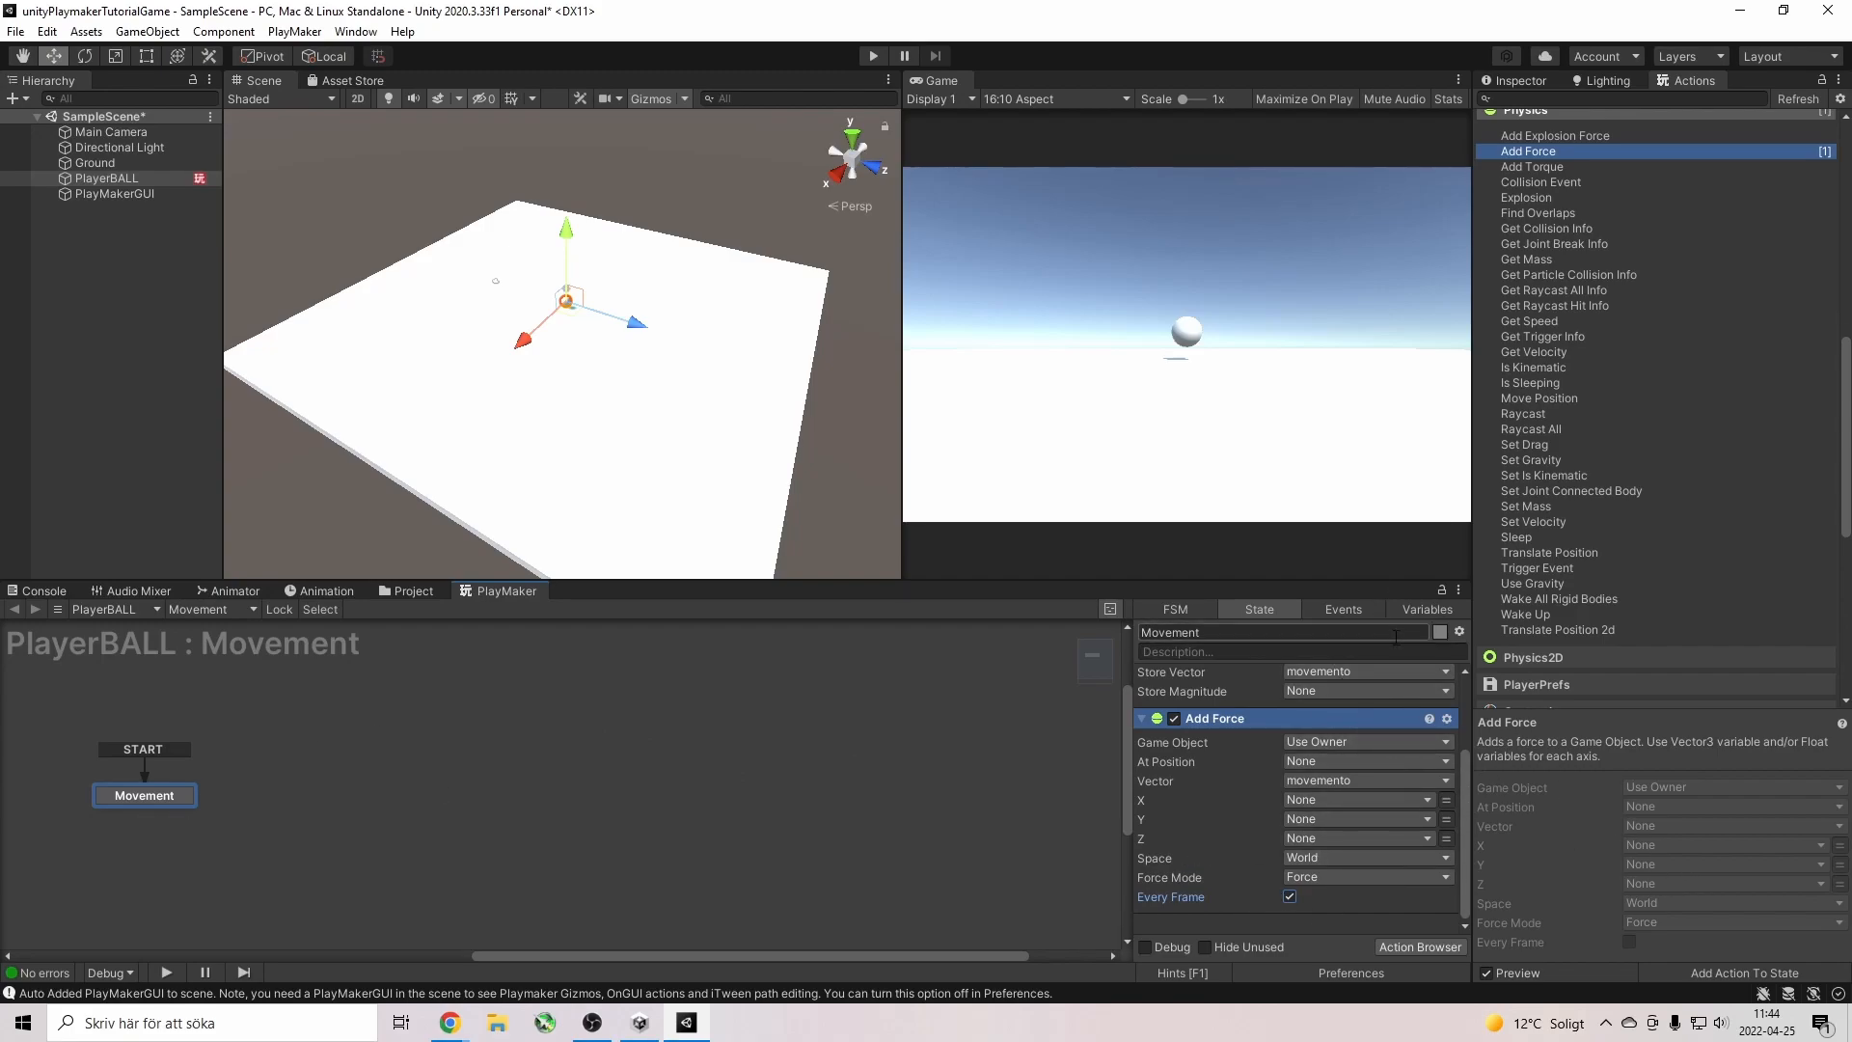
pyautogui.scroll(3, 1395, 675)
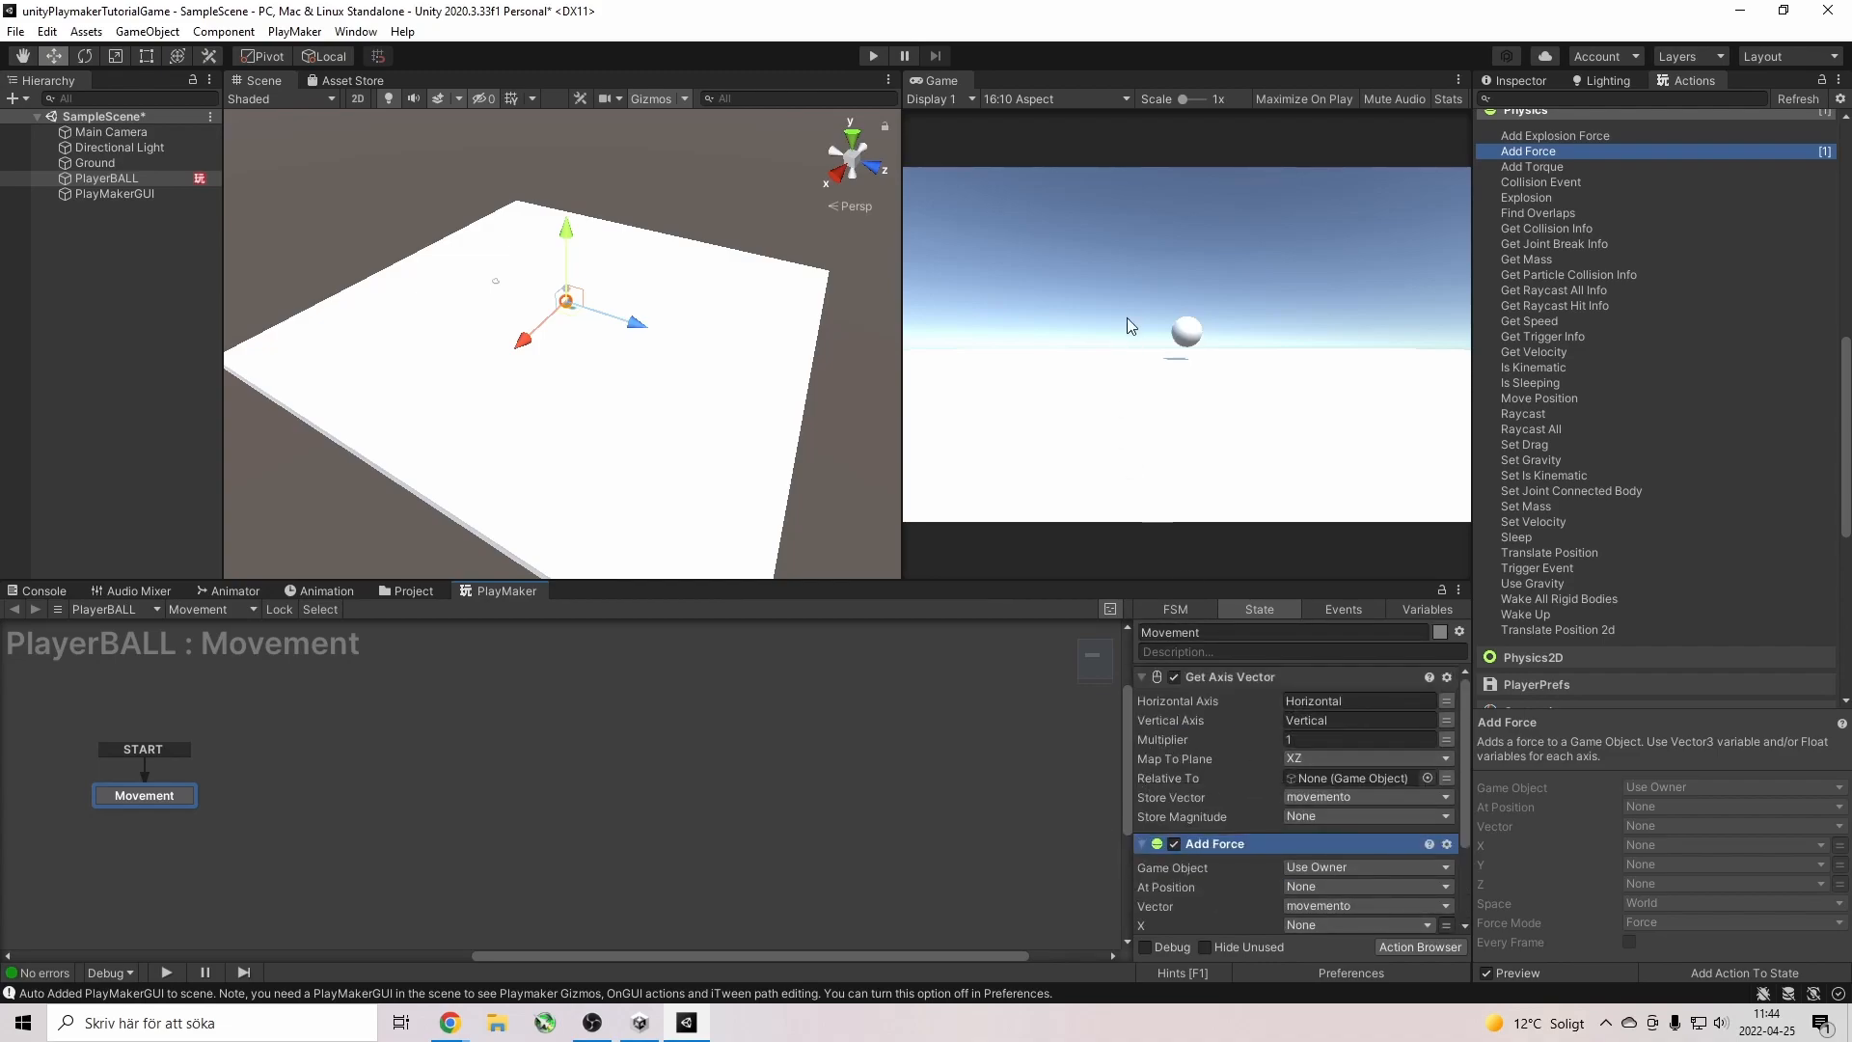
# Play the scene, test rolling the ball left and right with the movement input, and stop playback.
pyautogui.click(874, 56)
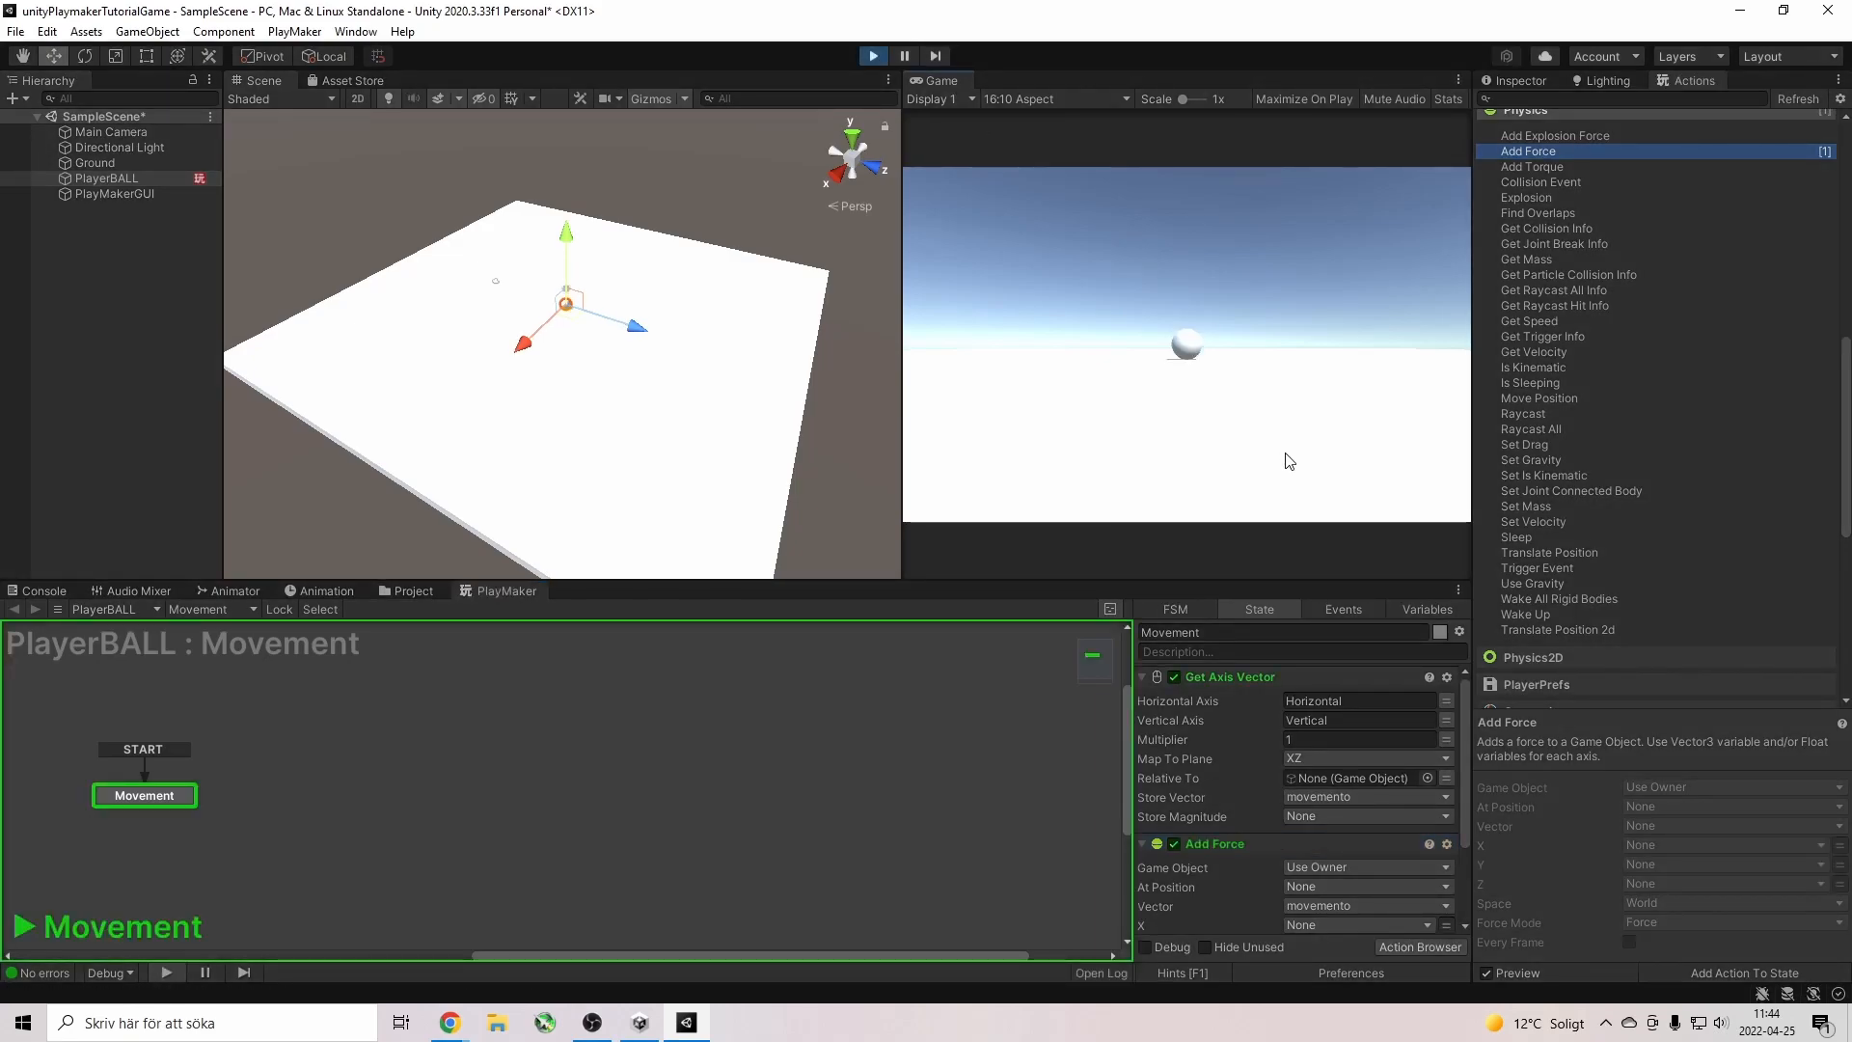
pyautogui.press('a')
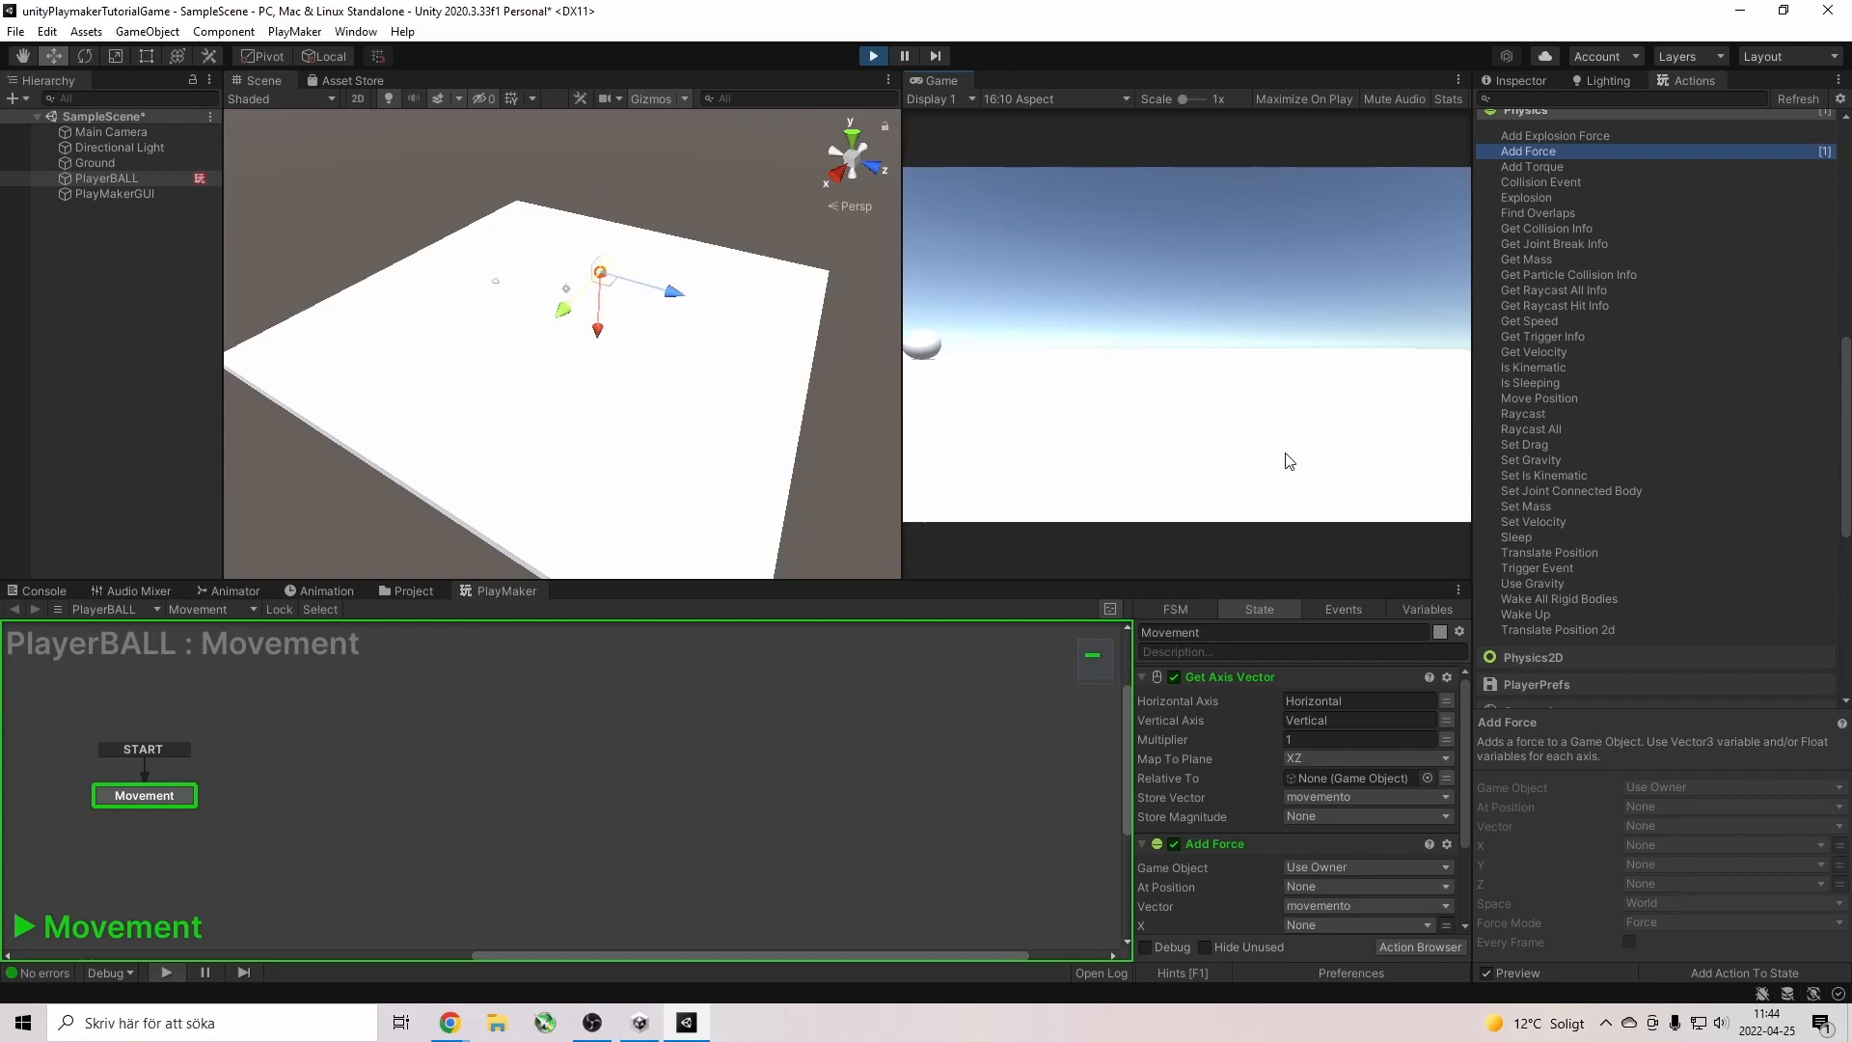
pyautogui.press('d')
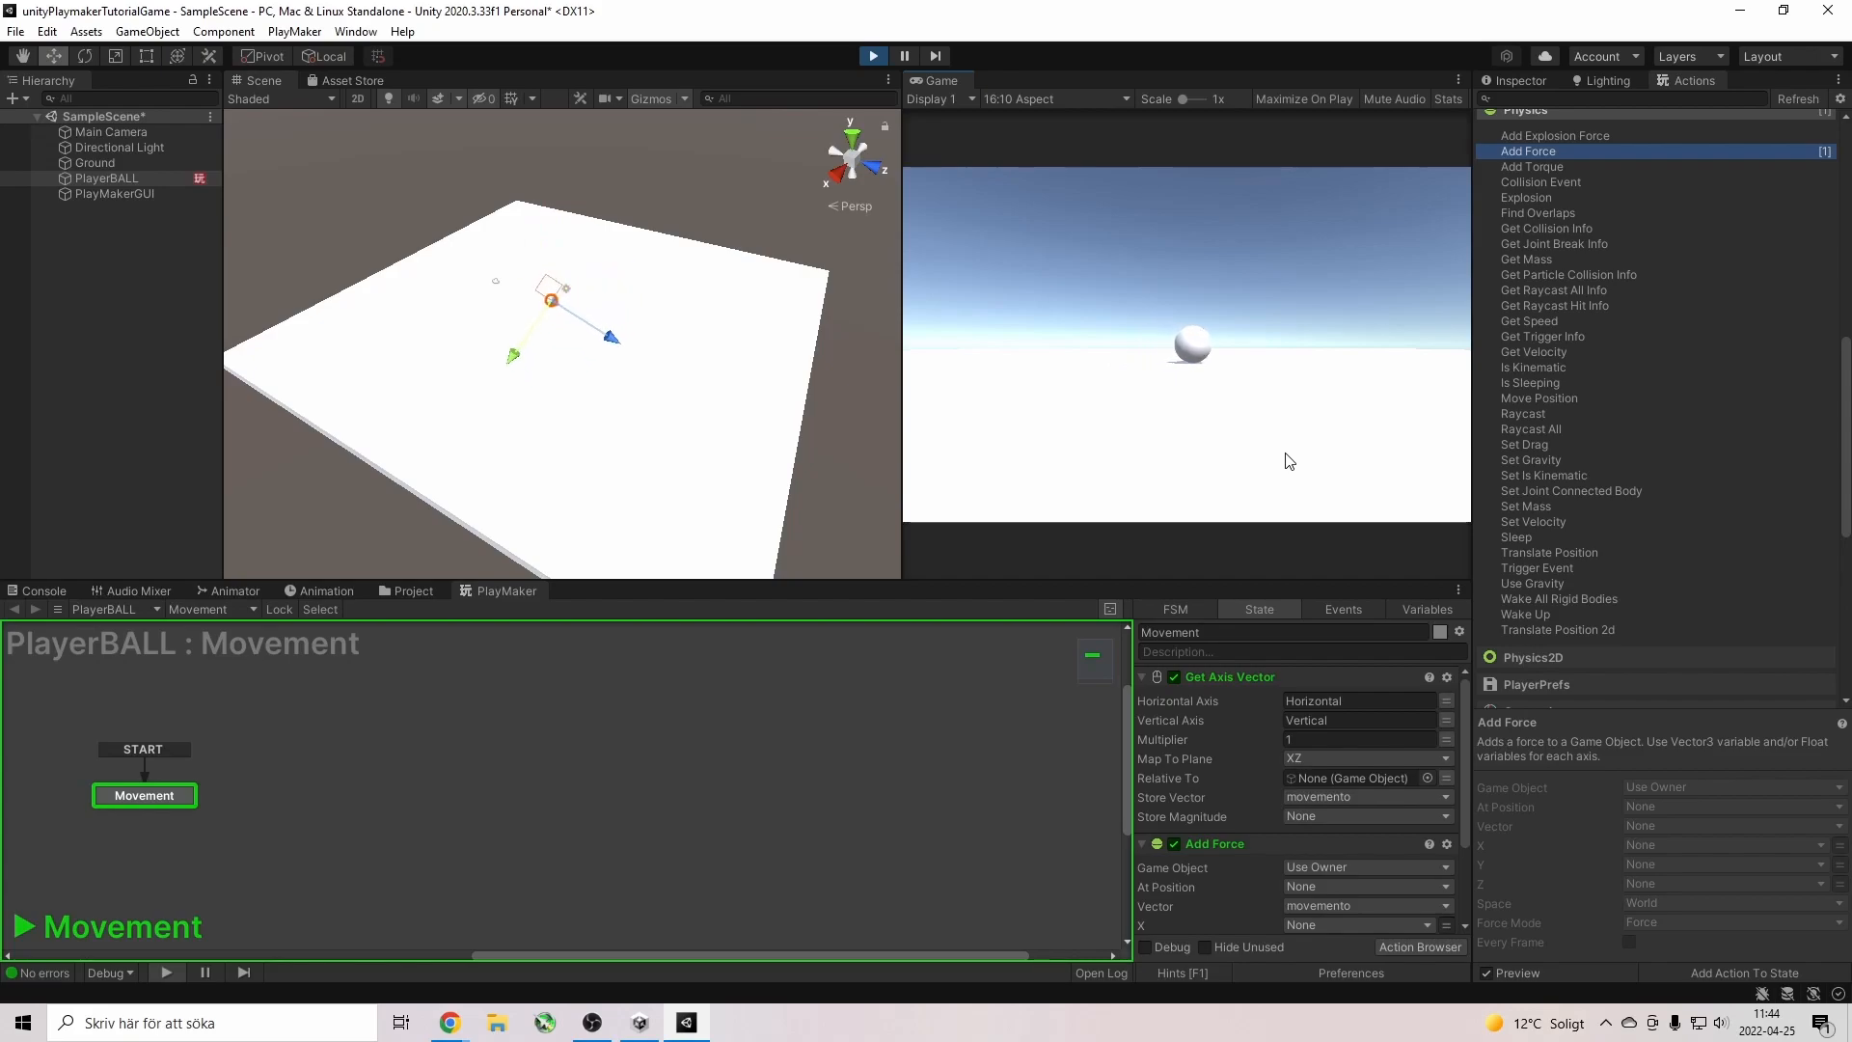
pyautogui.click(871, 56)
# Set the Get Axis Vector action's Multiplier to 5 in the Movement state.
pyautogui.click(1329, 740)
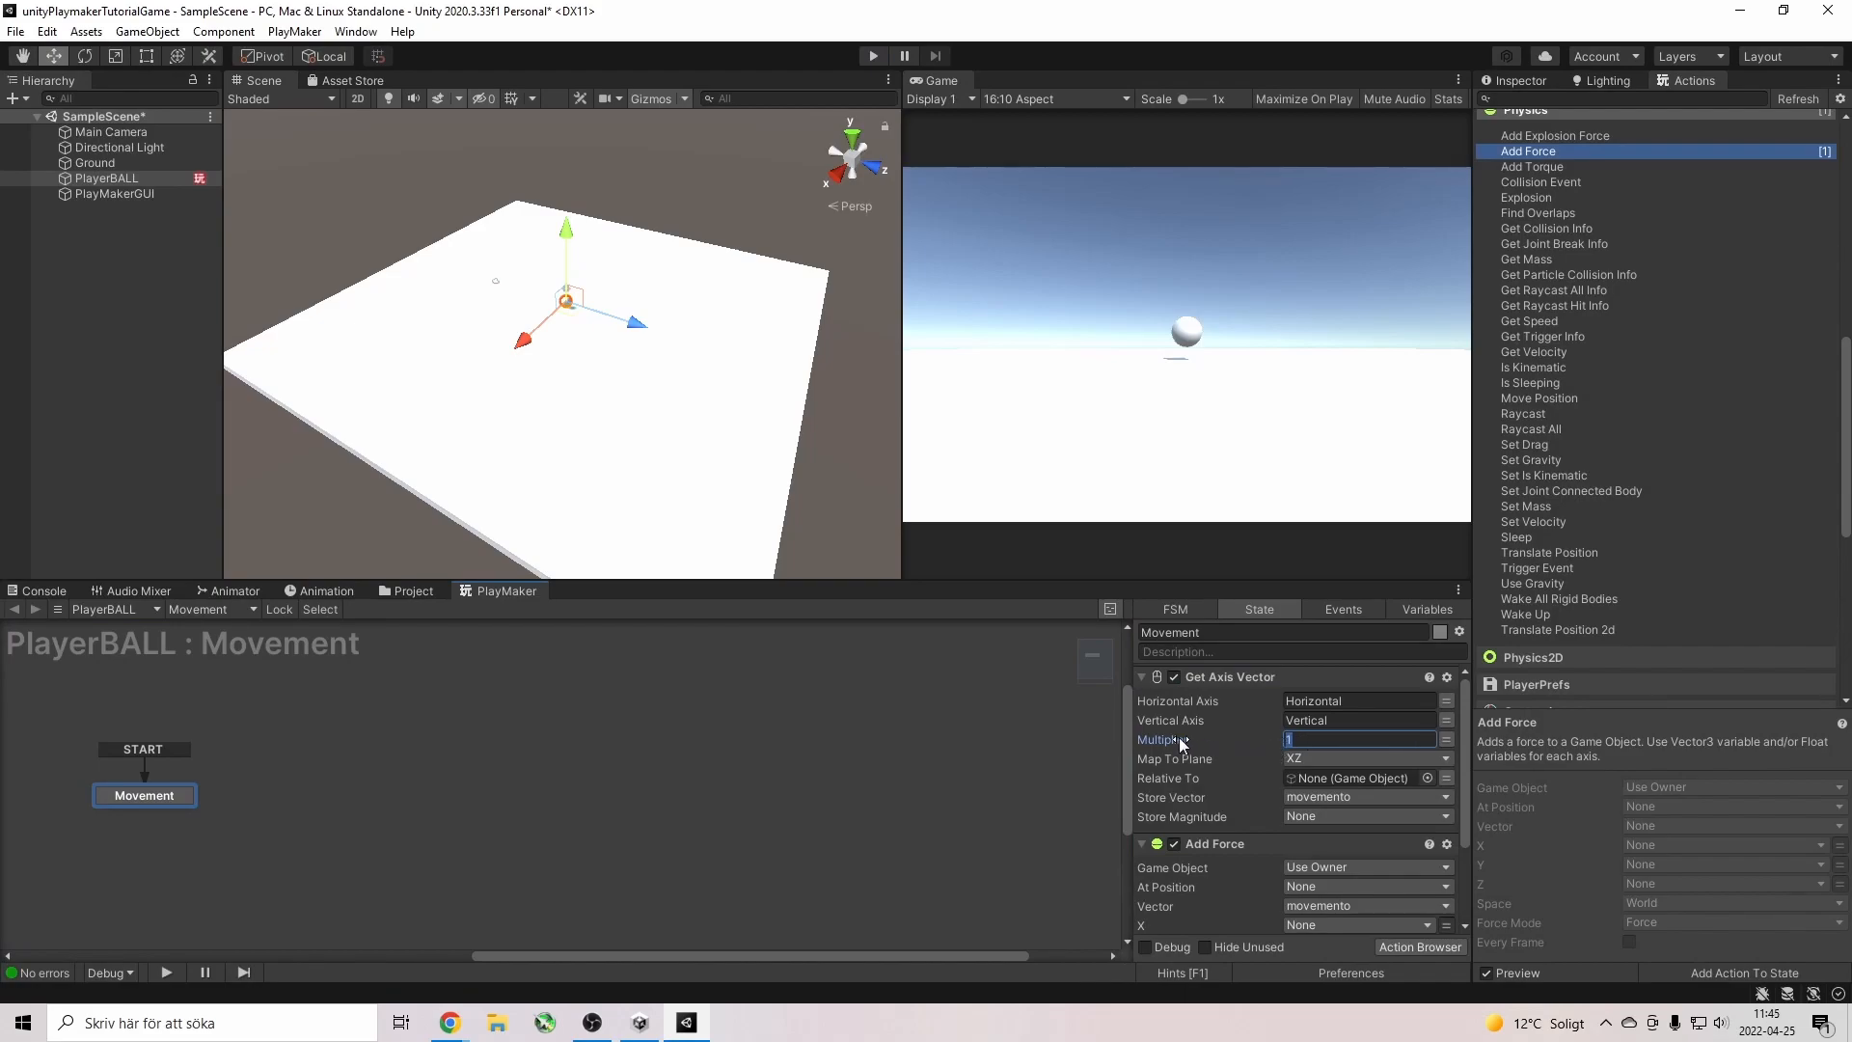
pyautogui.click(1307, 738)
pyautogui.scroll(-3, 1242, 769)
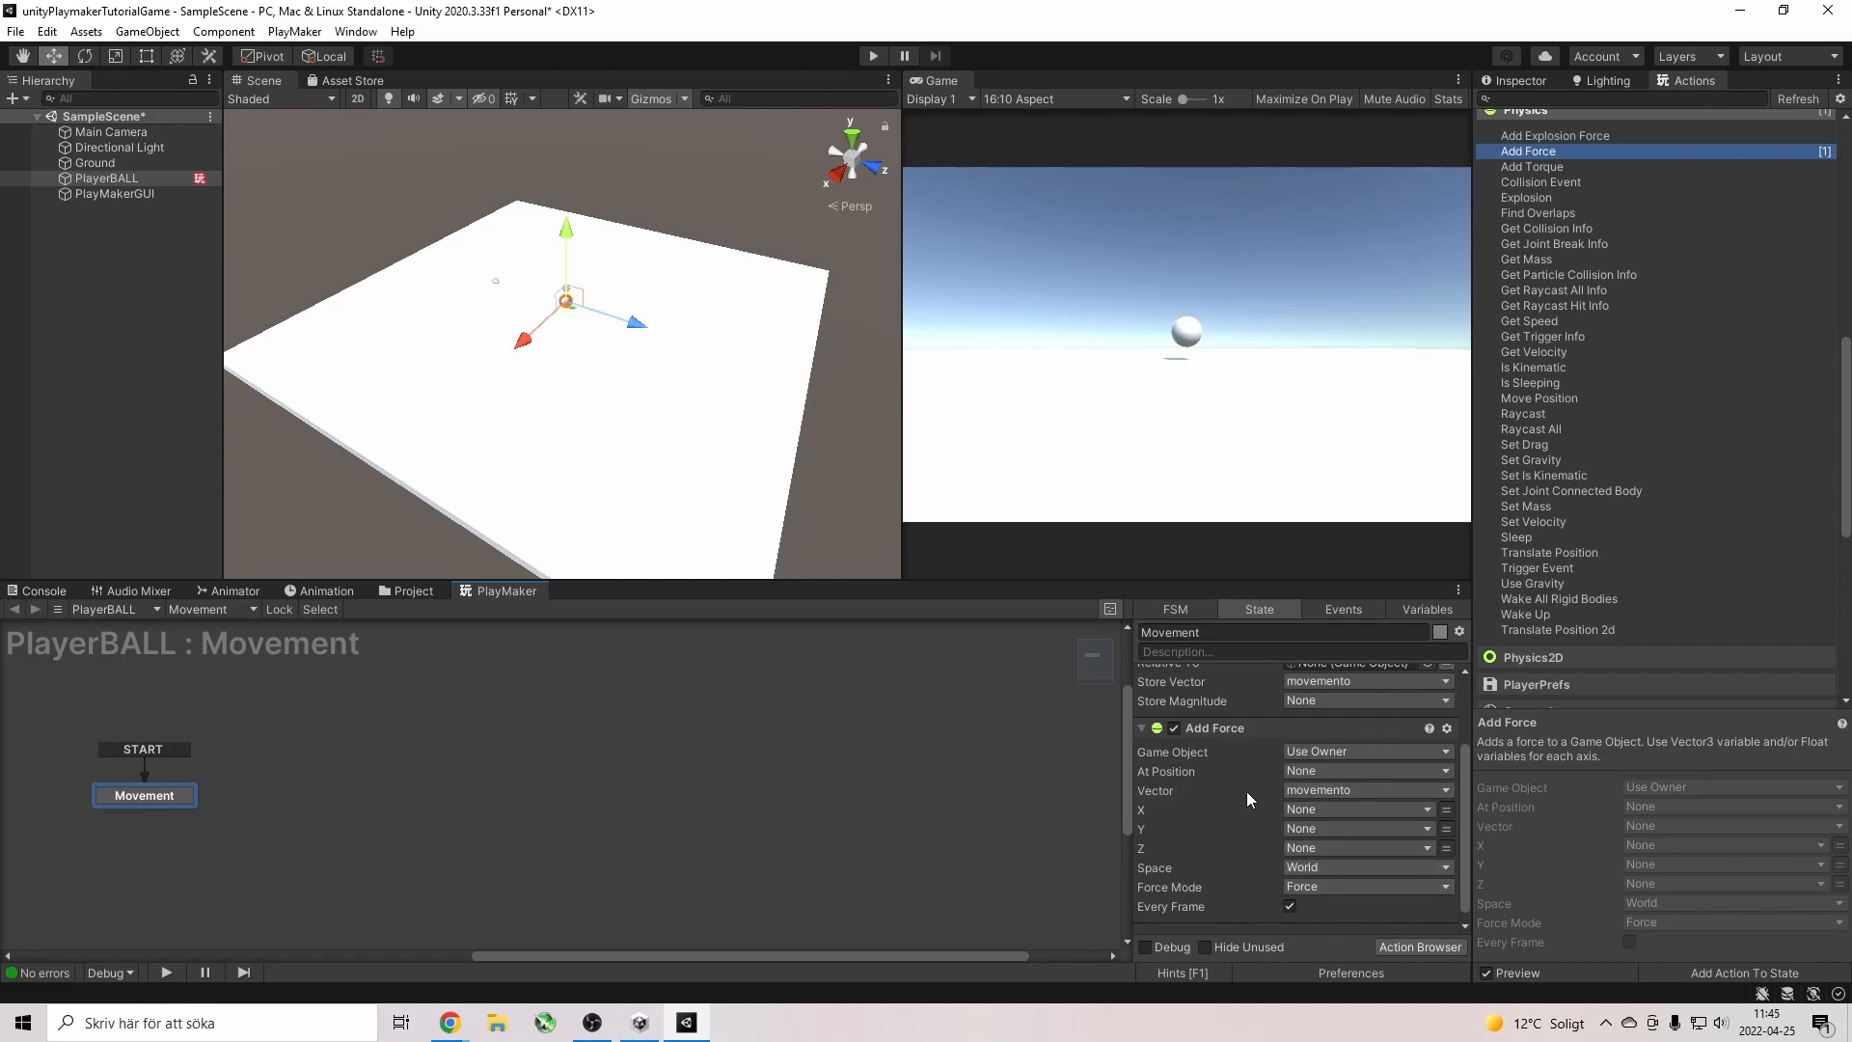
pyautogui.scroll(3, 1243, 821)
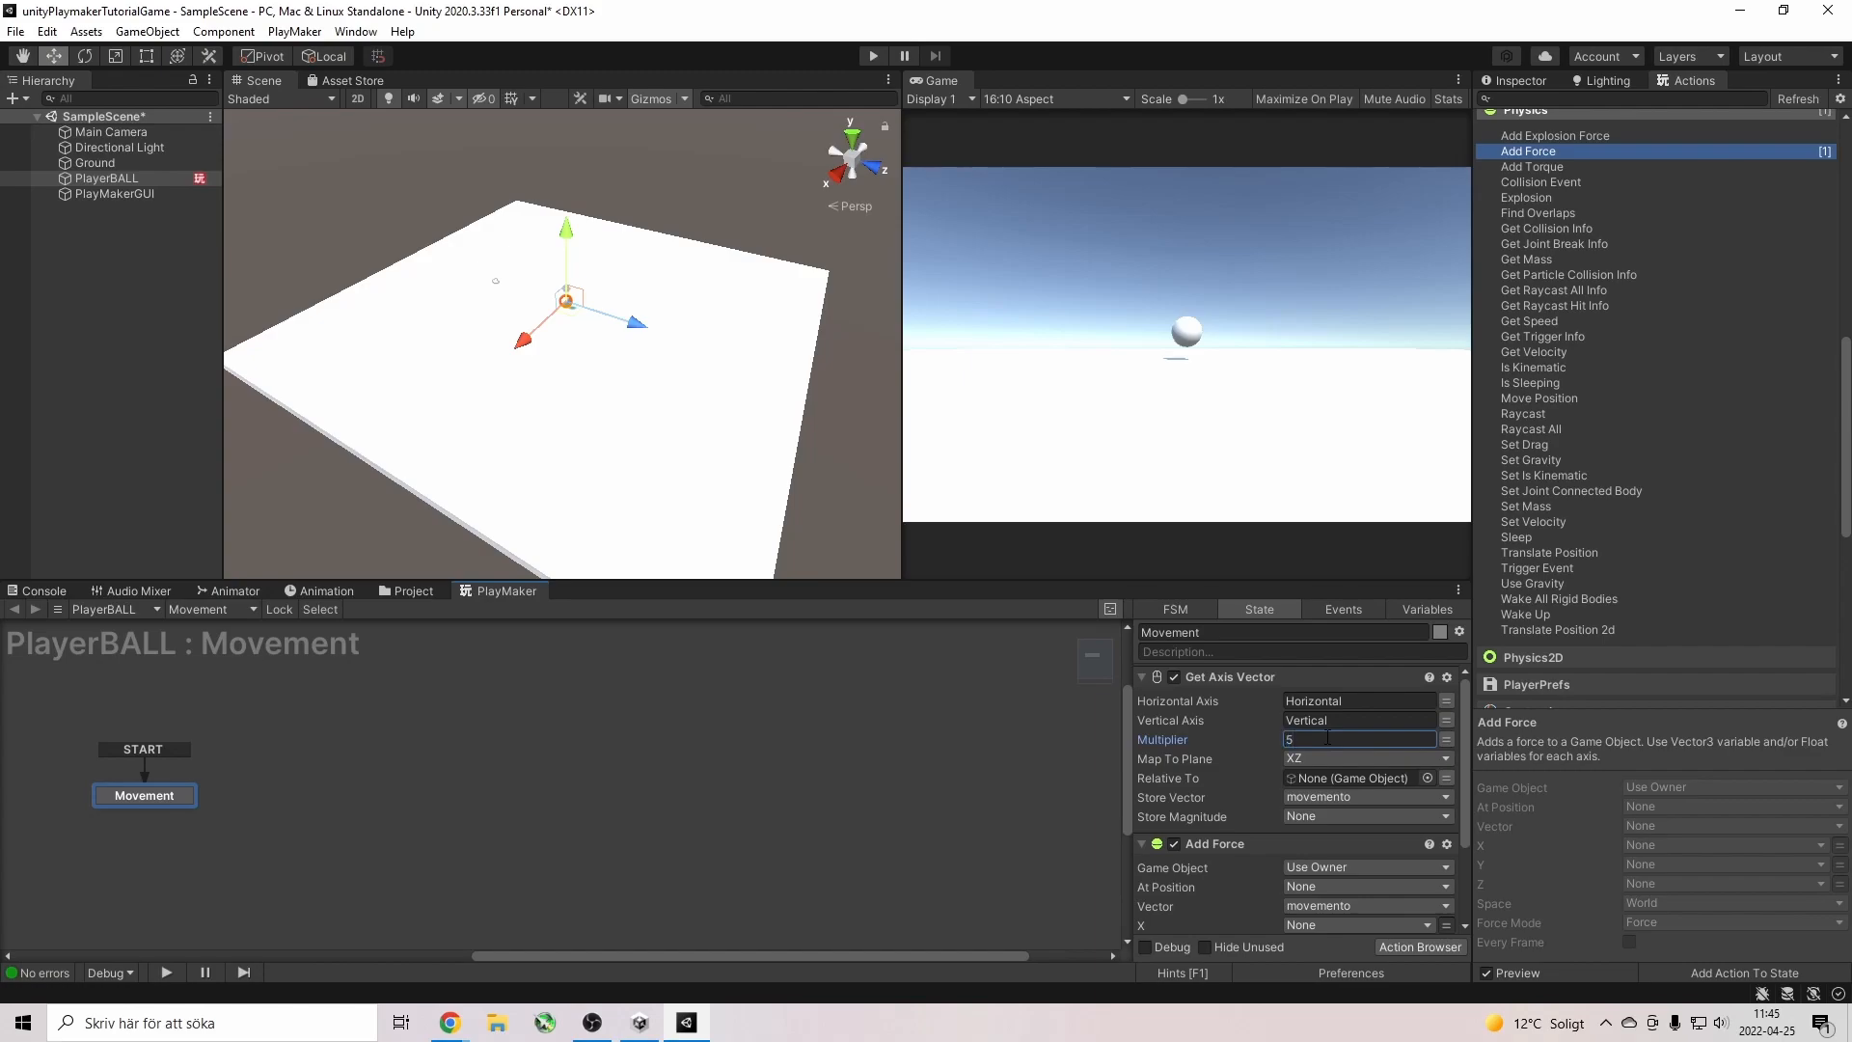
# Play the scene again, test steering the ball left, right, backward and forward, and stop playback.
pyautogui.click(868, 52)
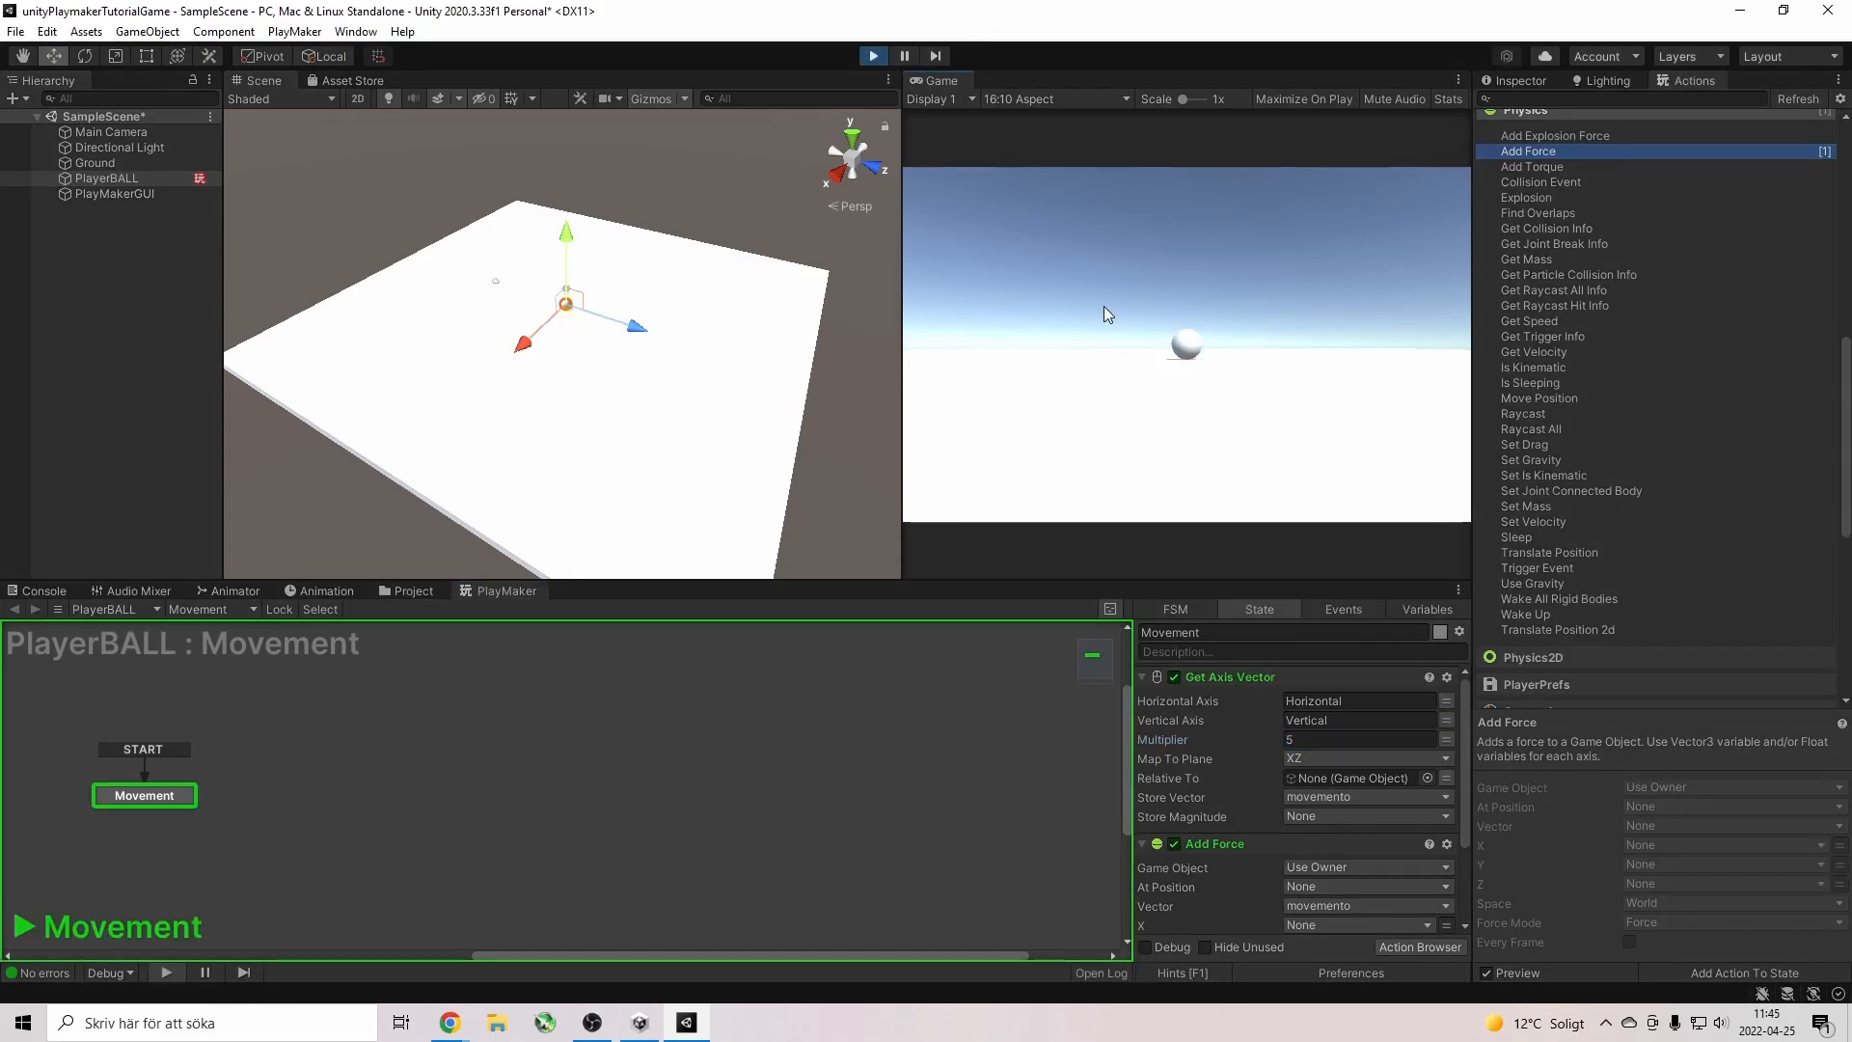
pyautogui.press('a')
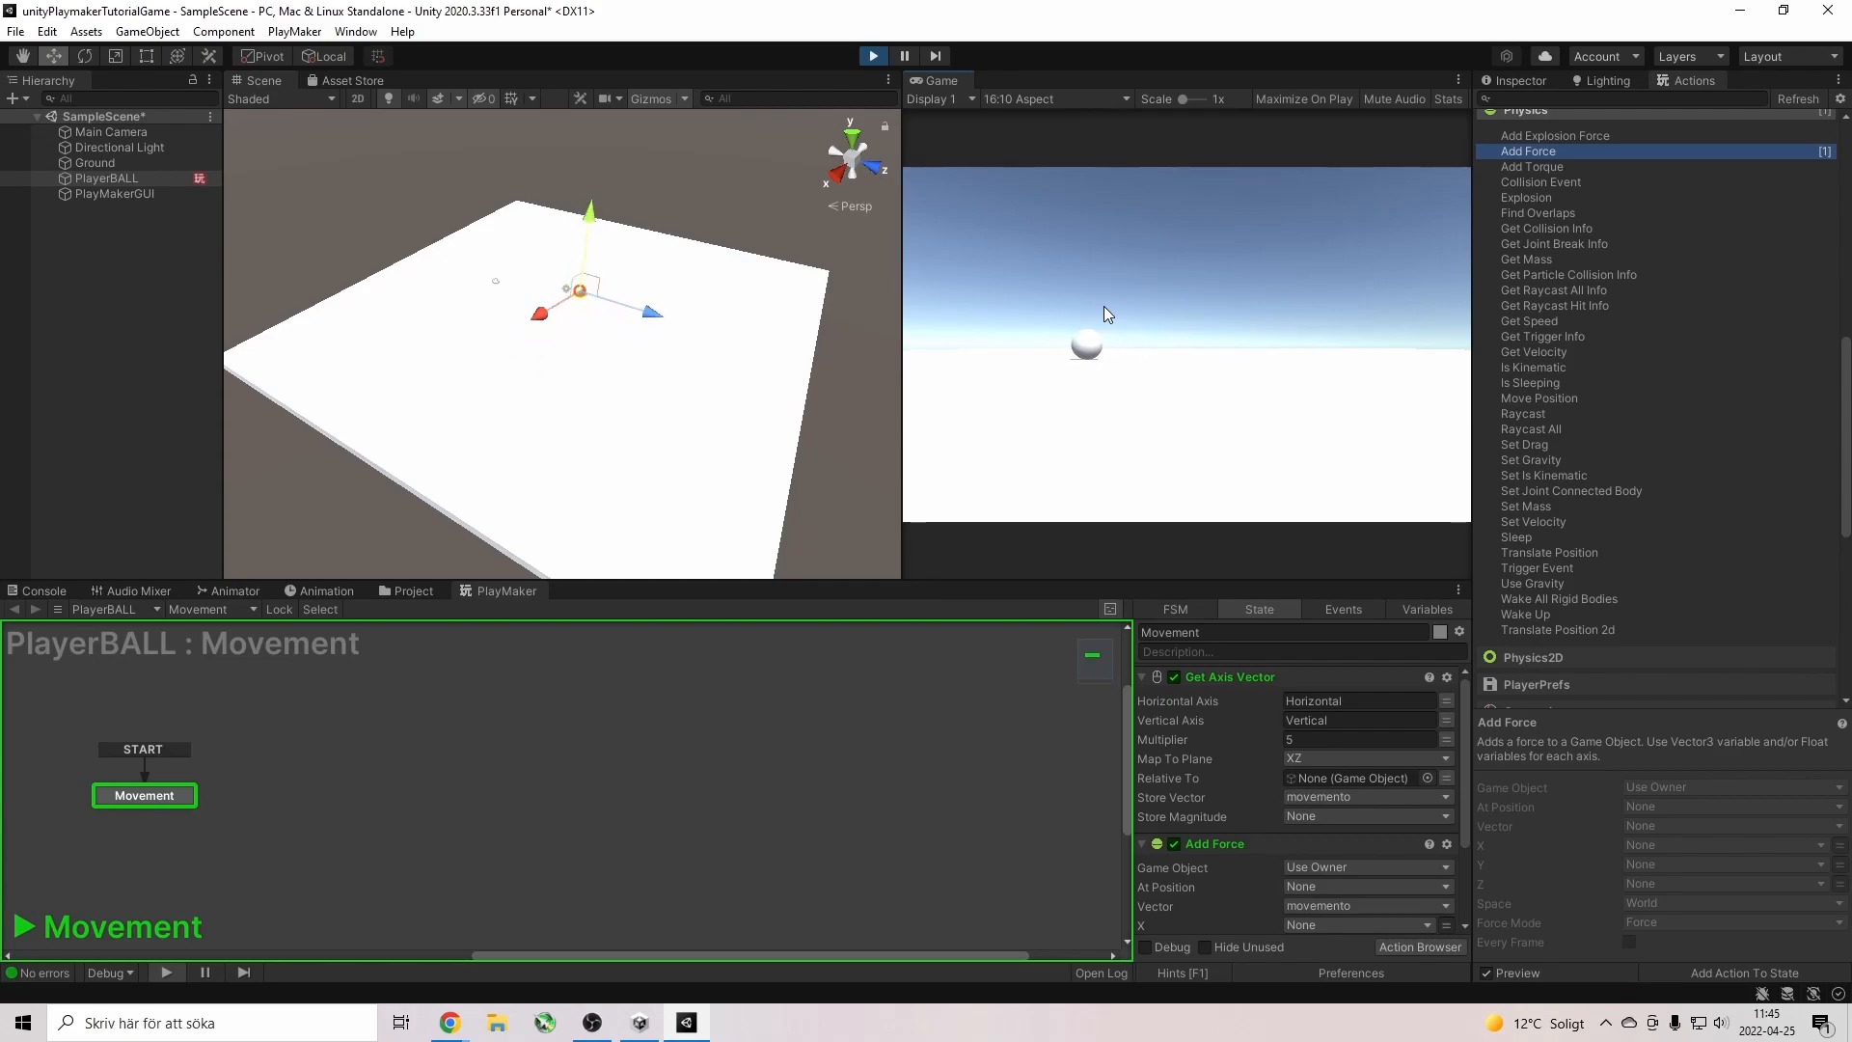
pyautogui.press('d')
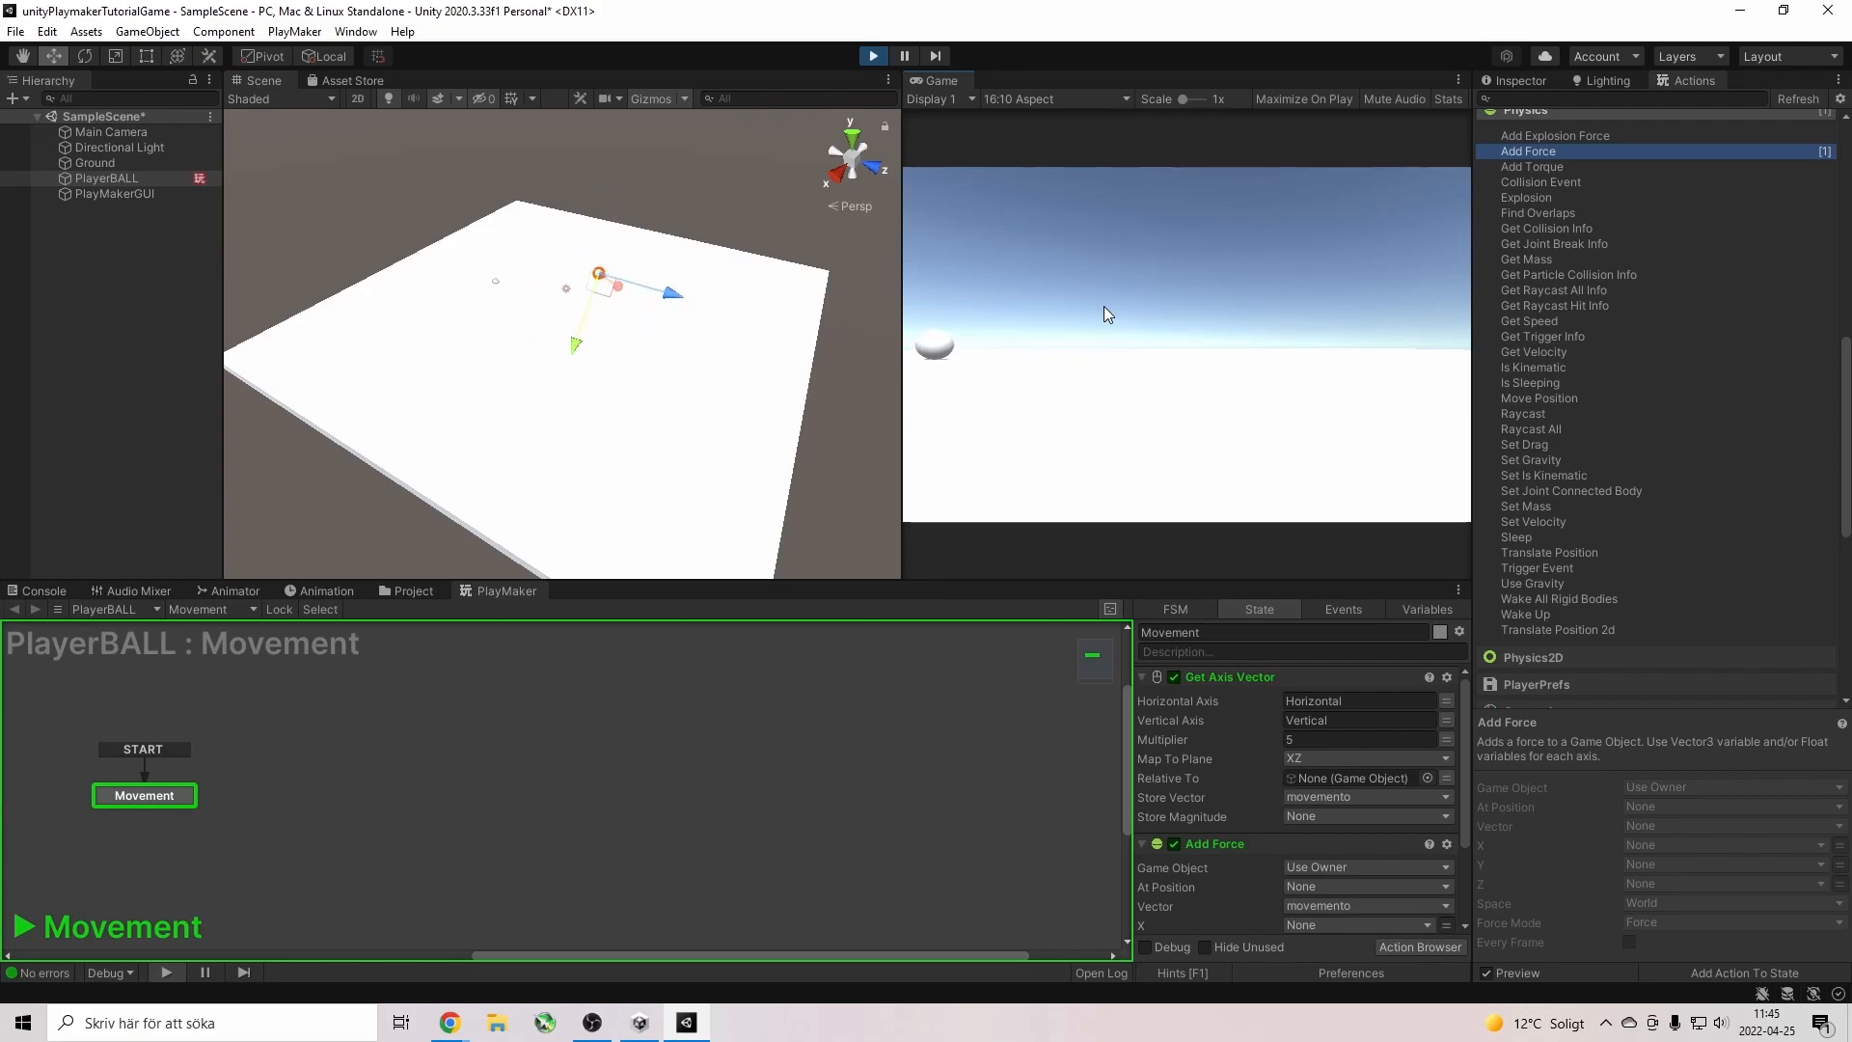
pyautogui.press('s')
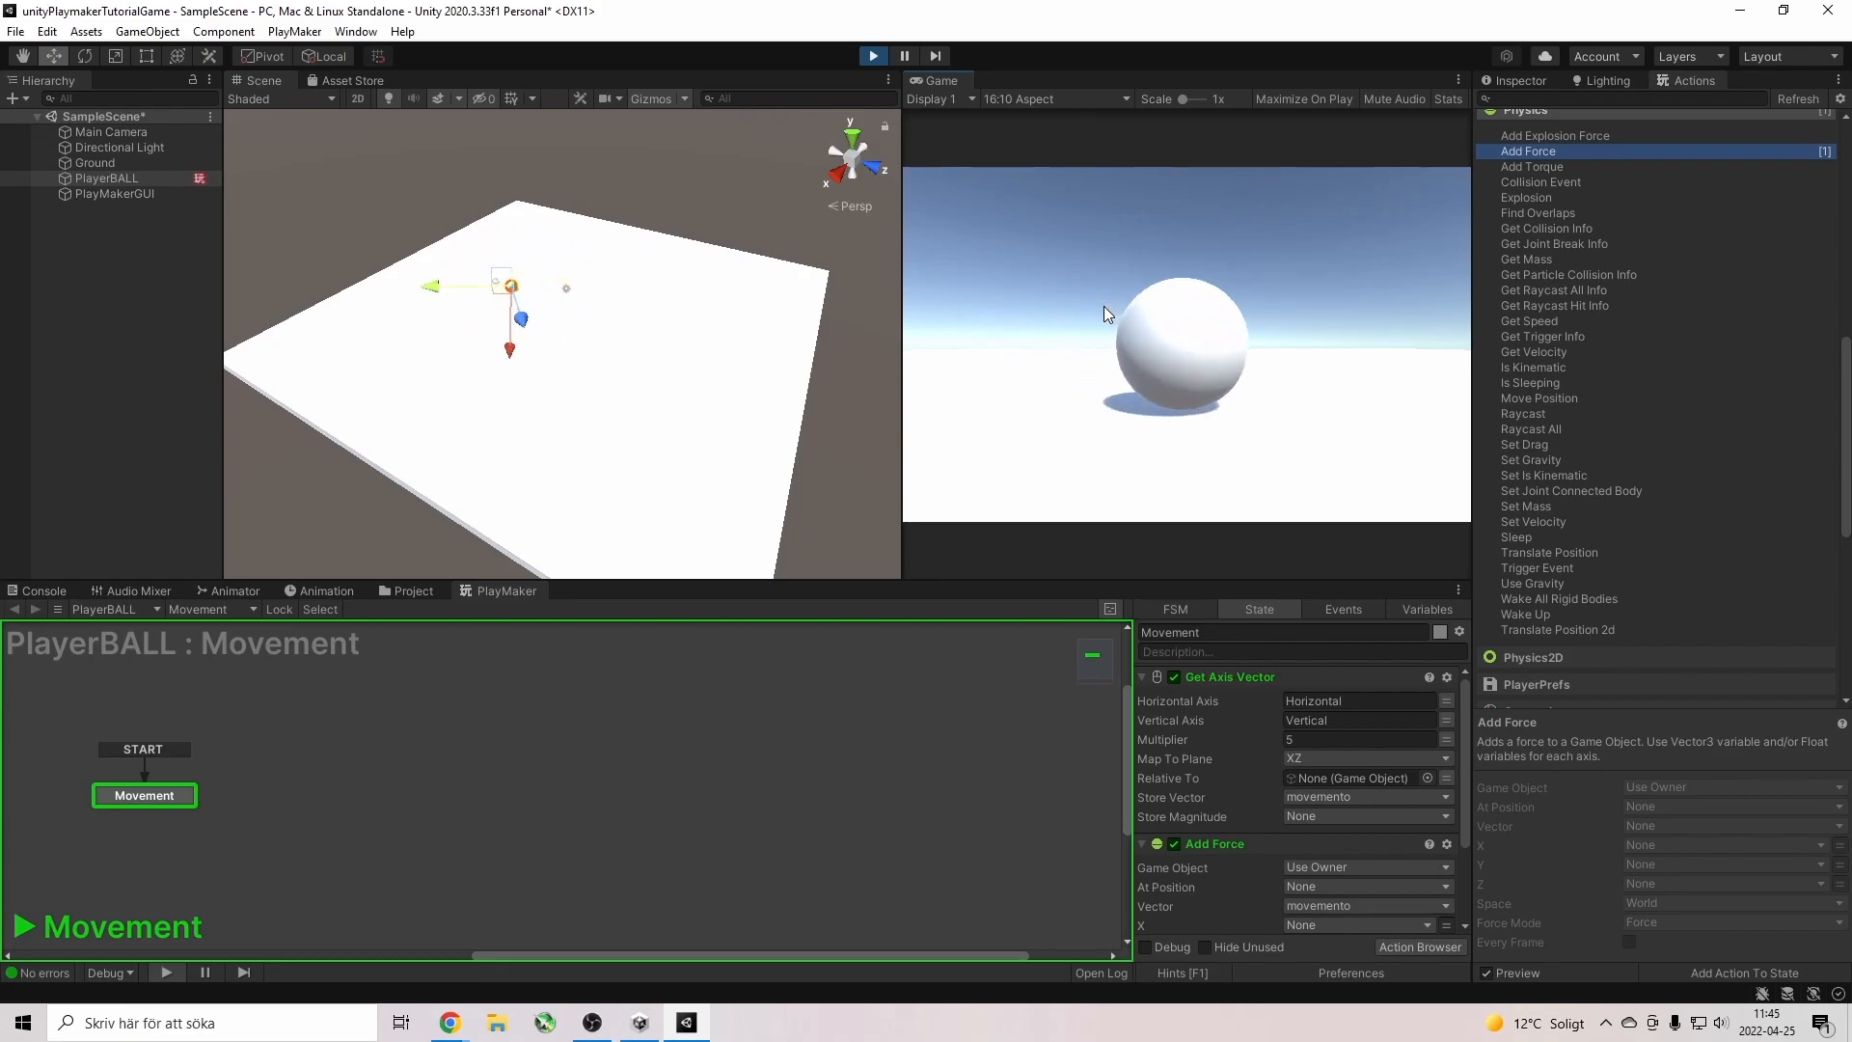
pyautogui.press('w')
pyautogui.press('a')
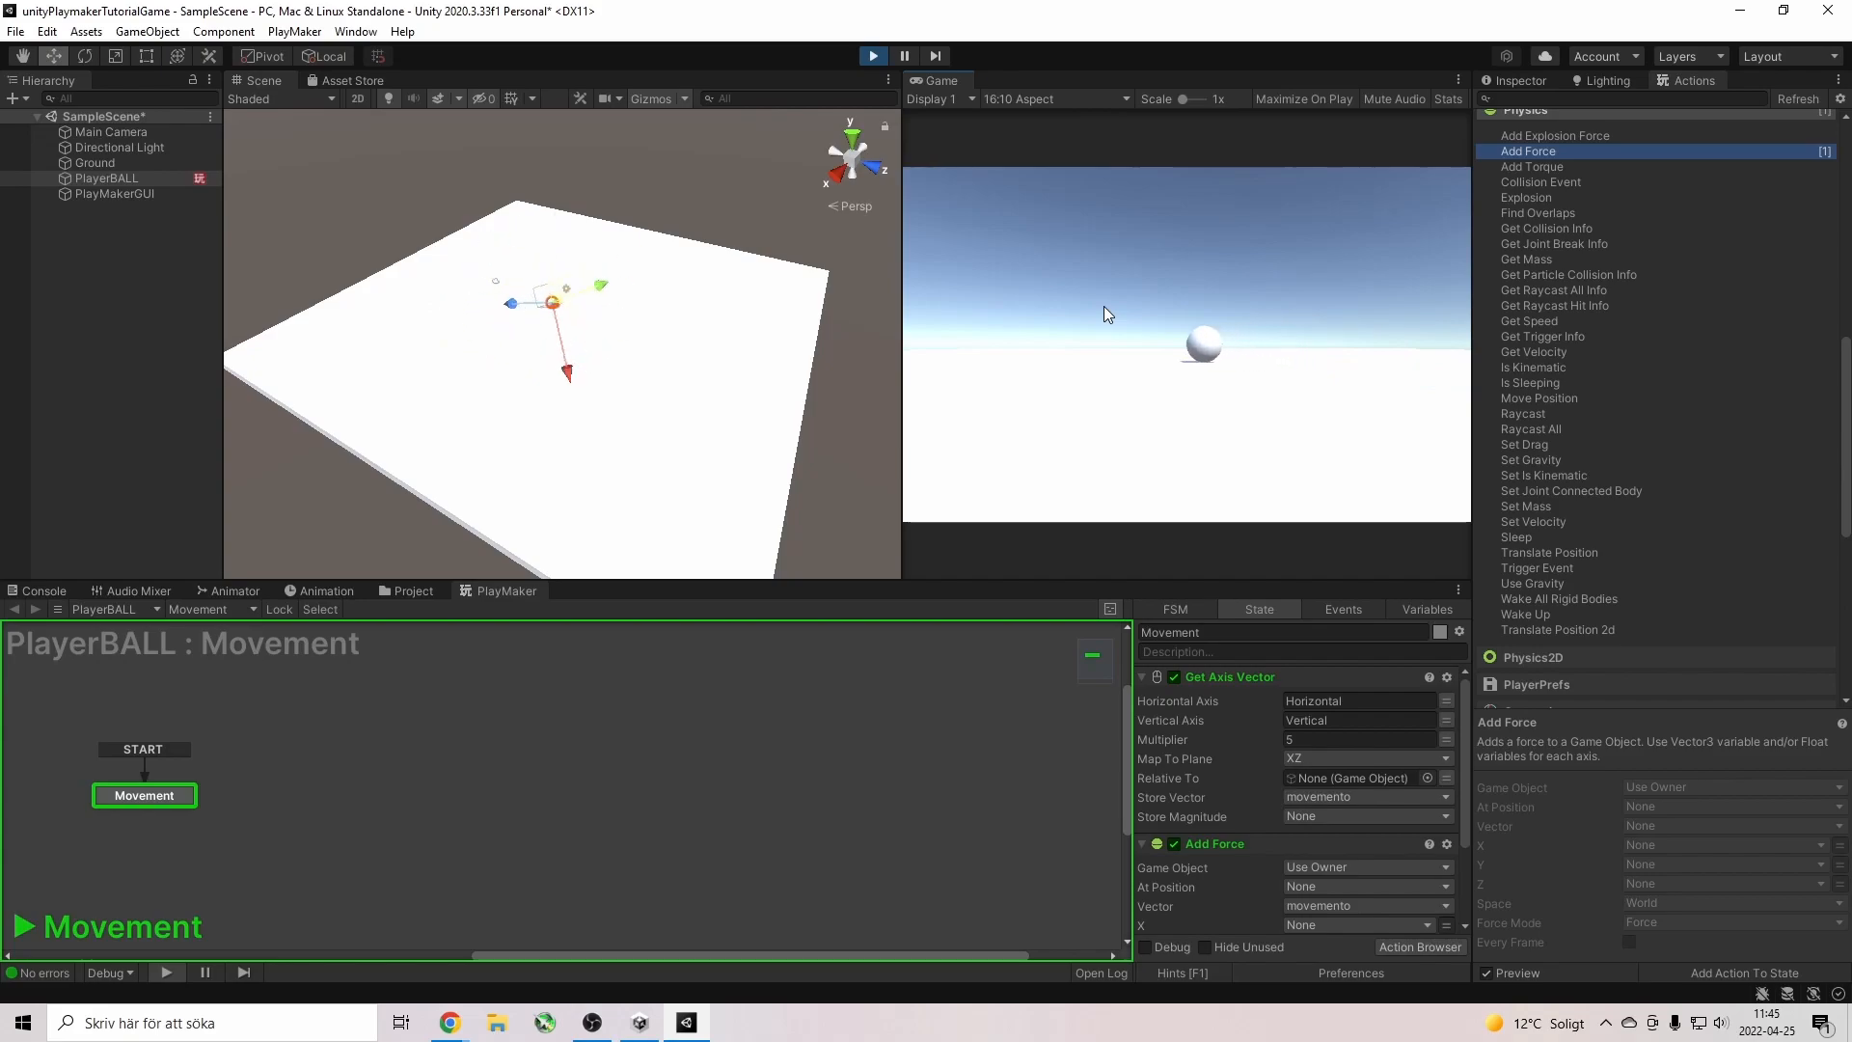
pyautogui.press('a')
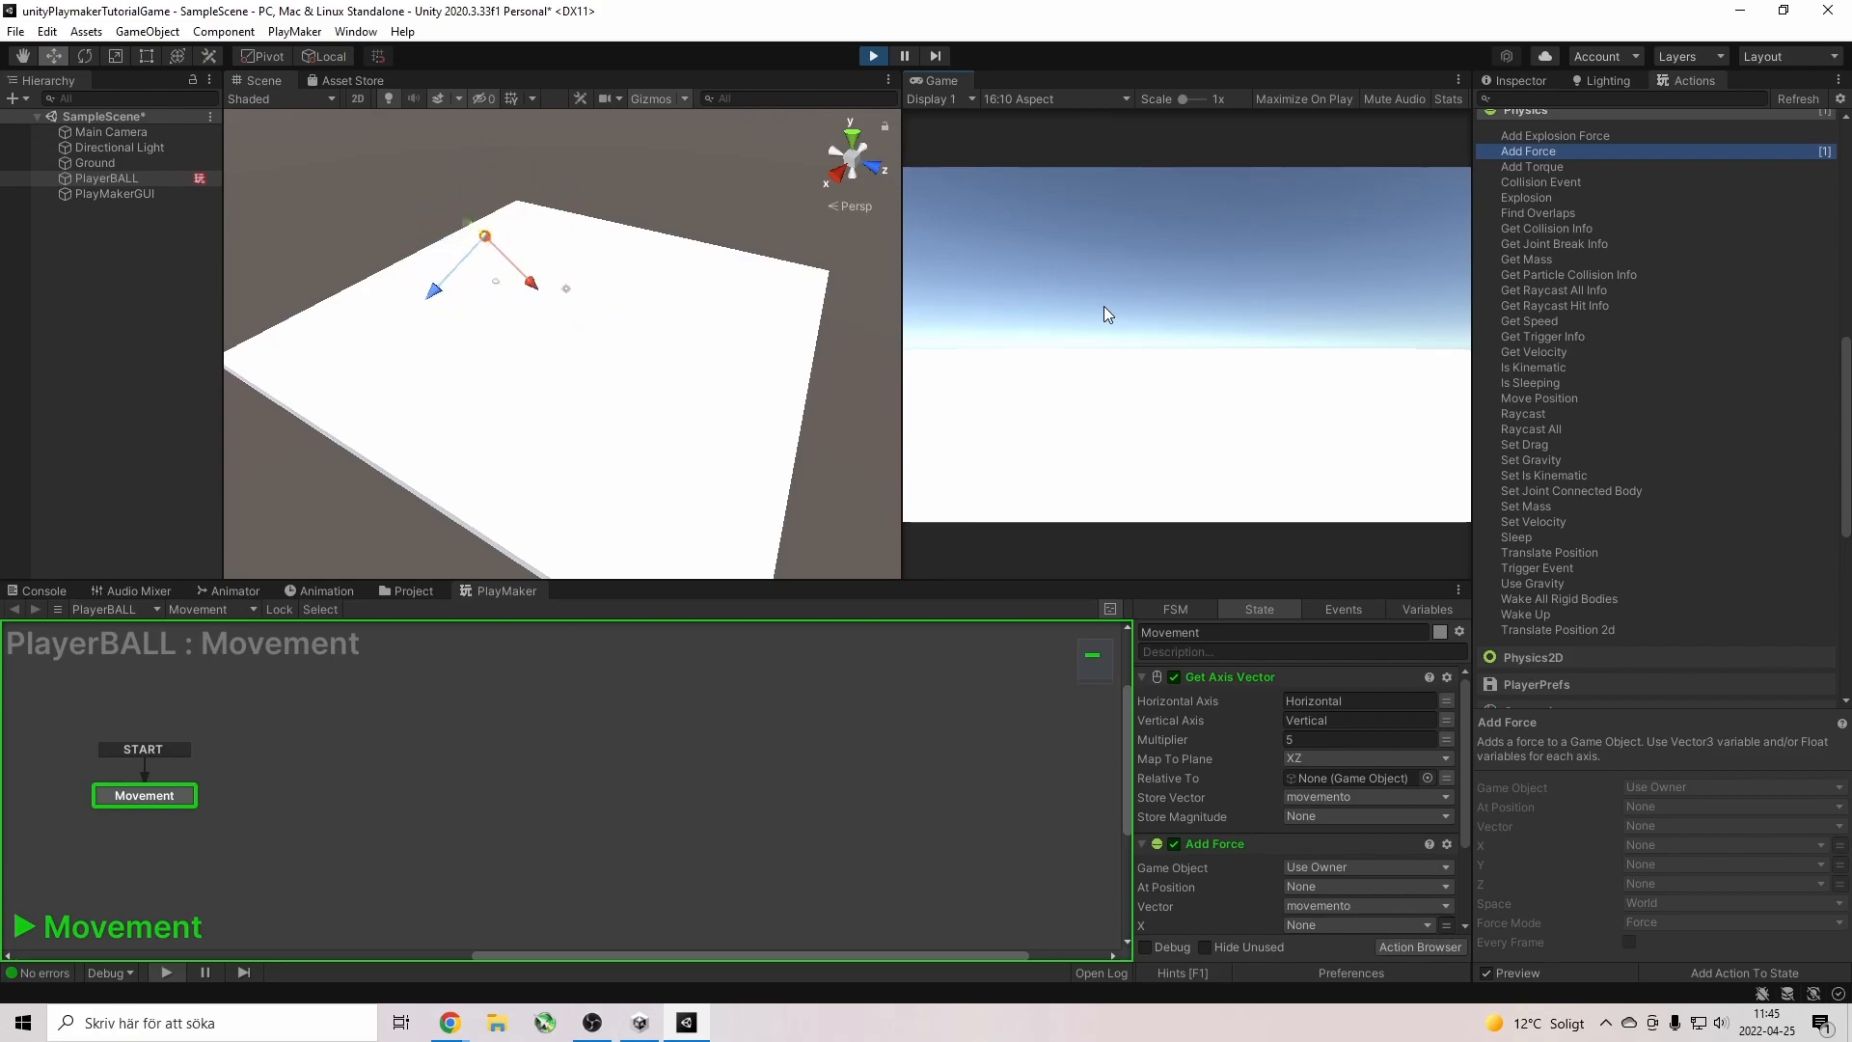
pyautogui.click(872, 56)
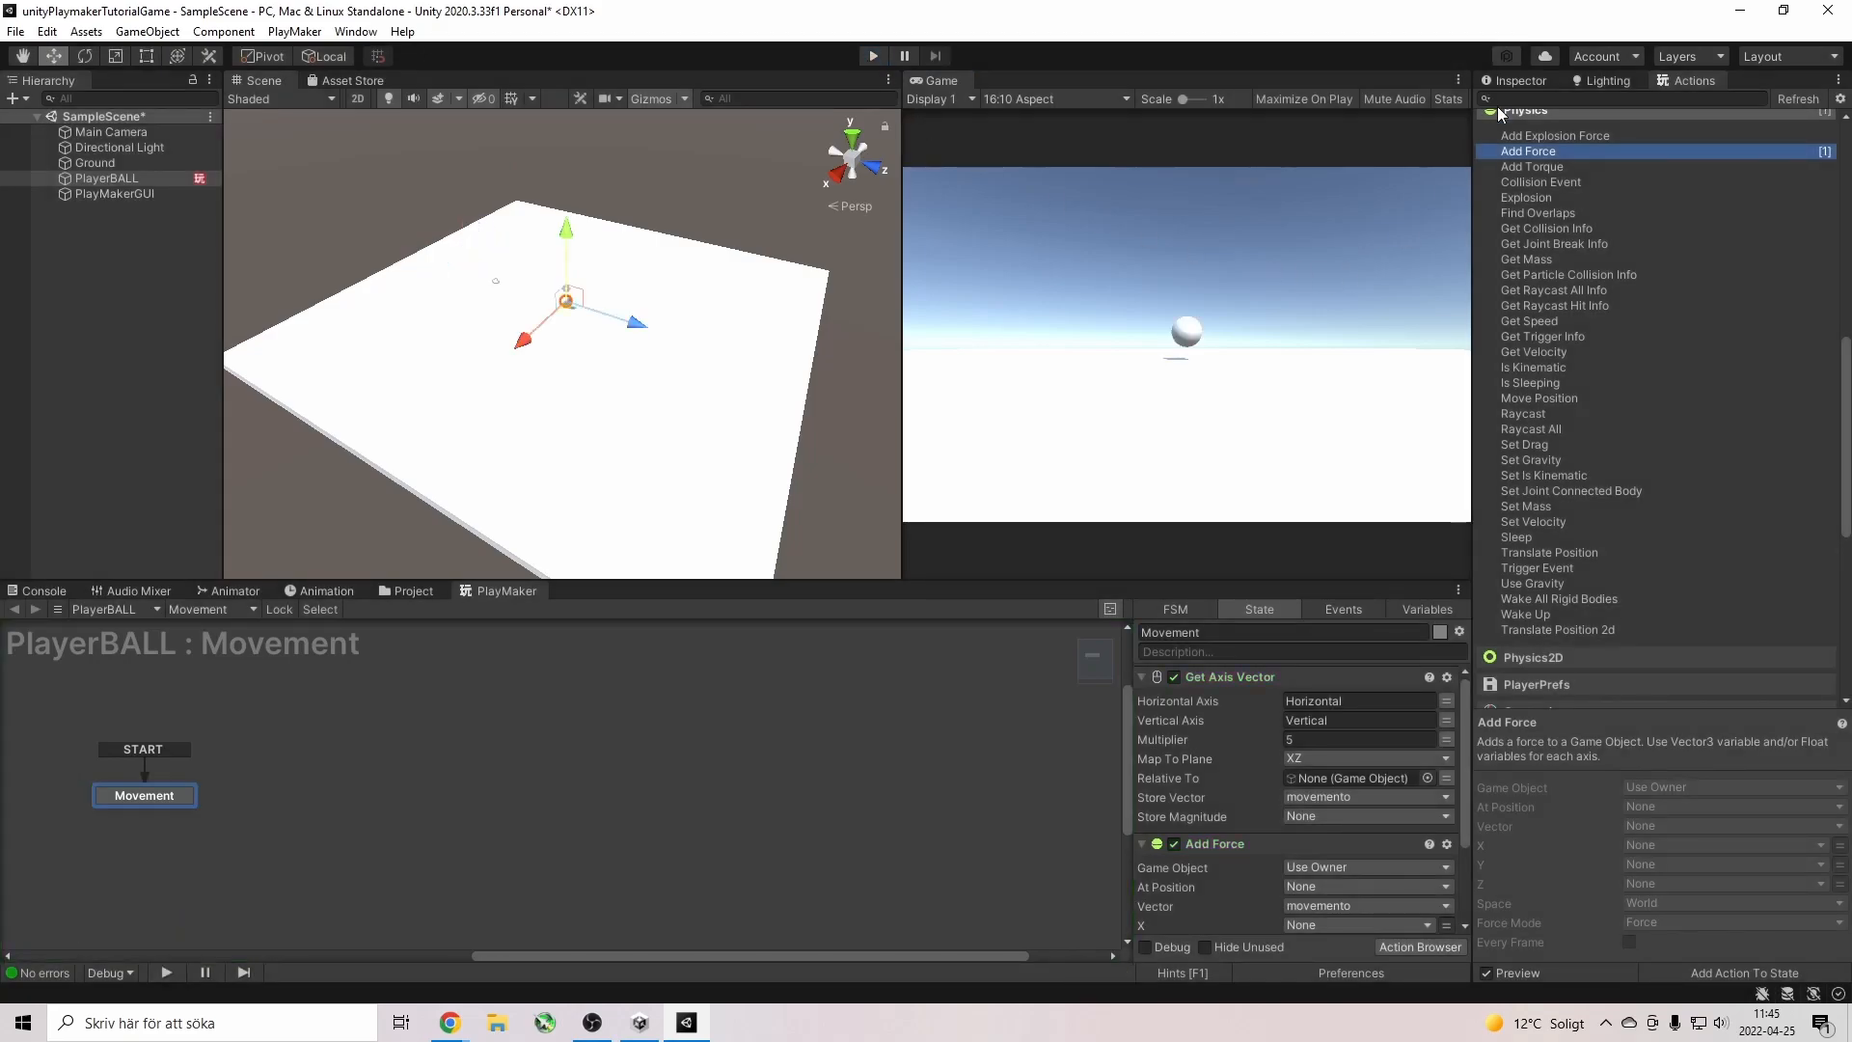
# Set both Drag and Angular Drag to 5 on PlayerBALL's Rigidbody.
pyautogui.click(1522, 83)
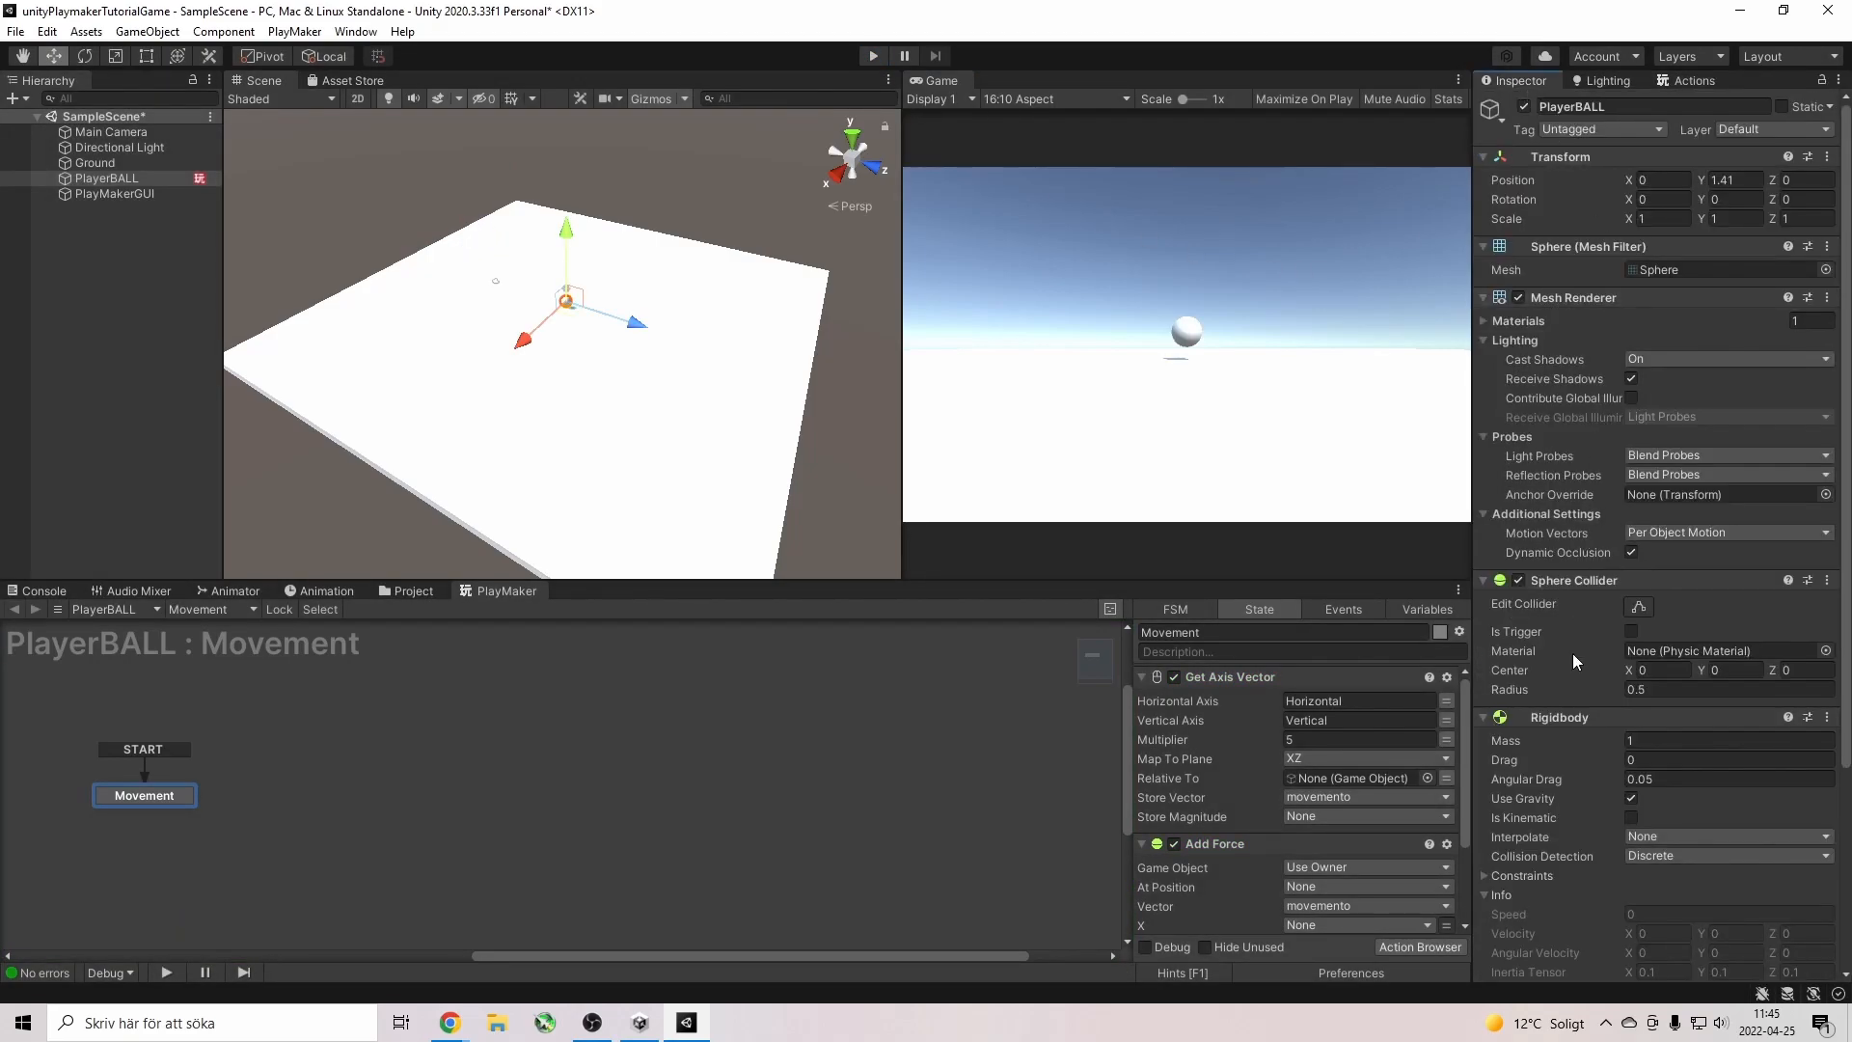
pyautogui.scroll(-5, 1582, 741)
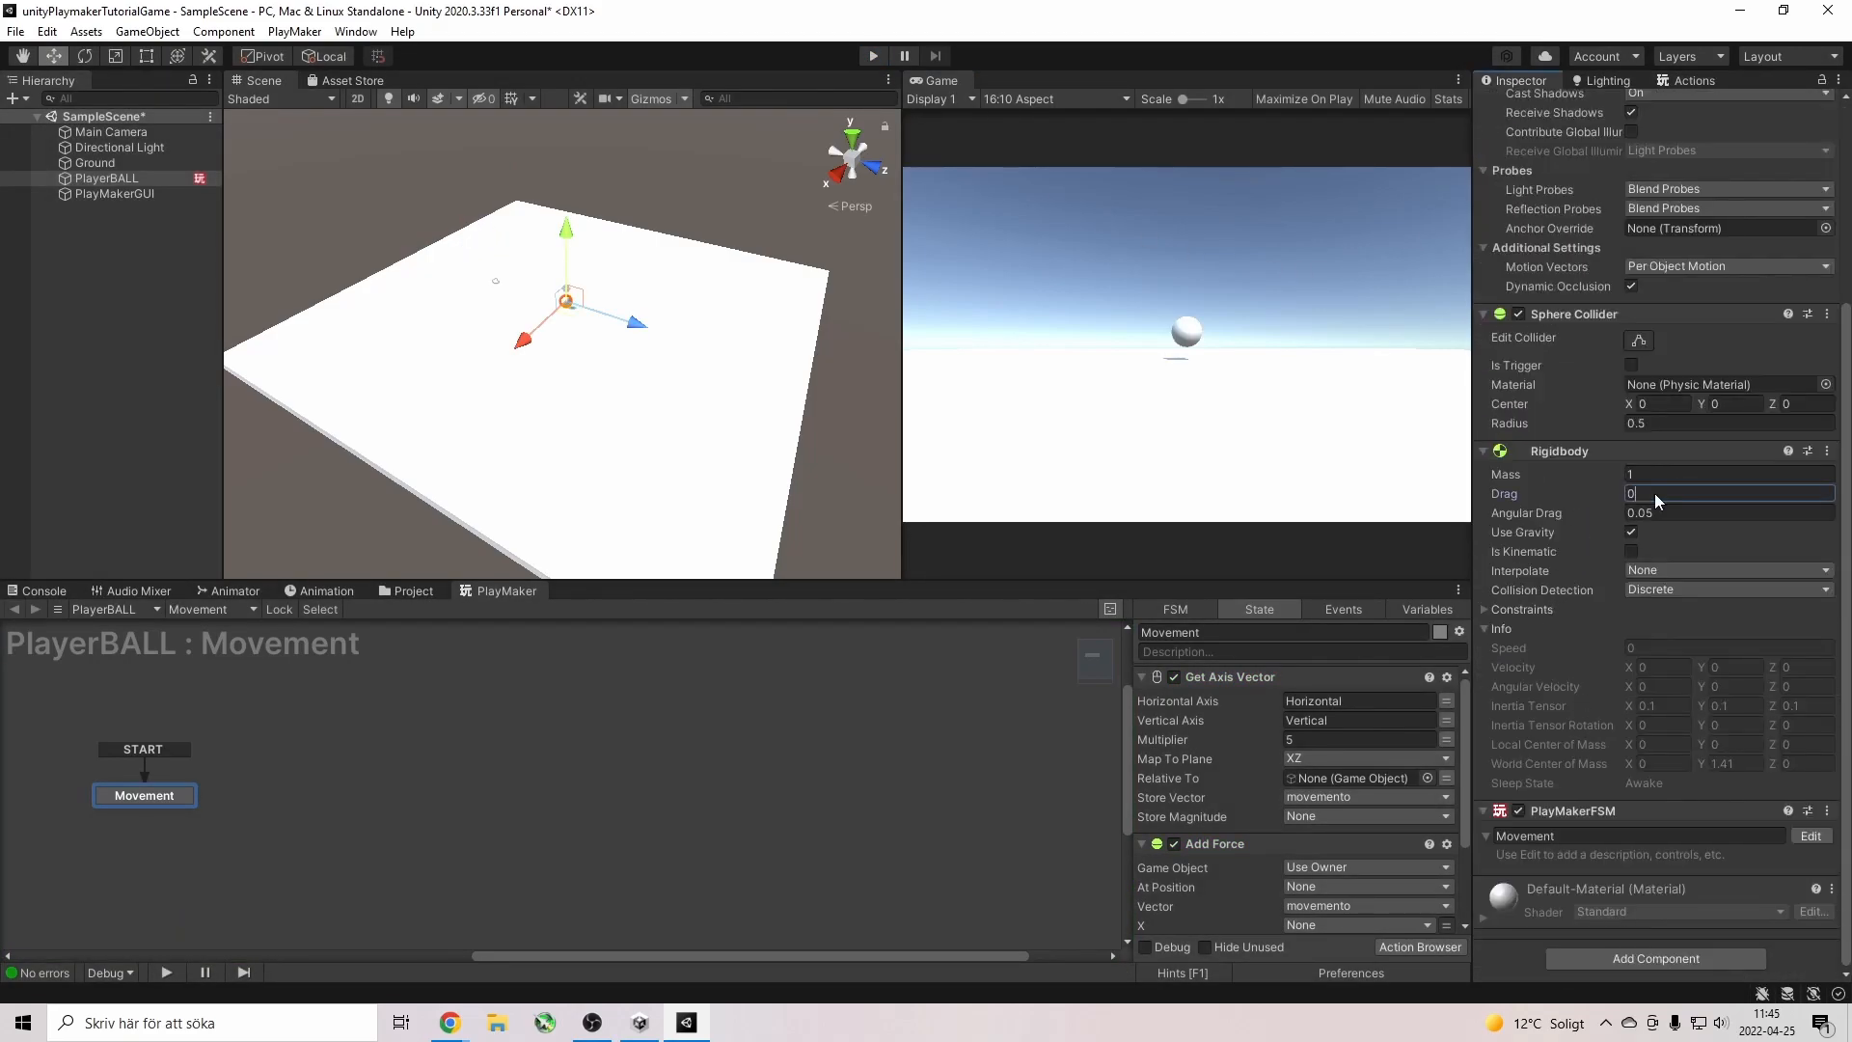
pyautogui.write('5')
pyautogui.click(1668, 512)
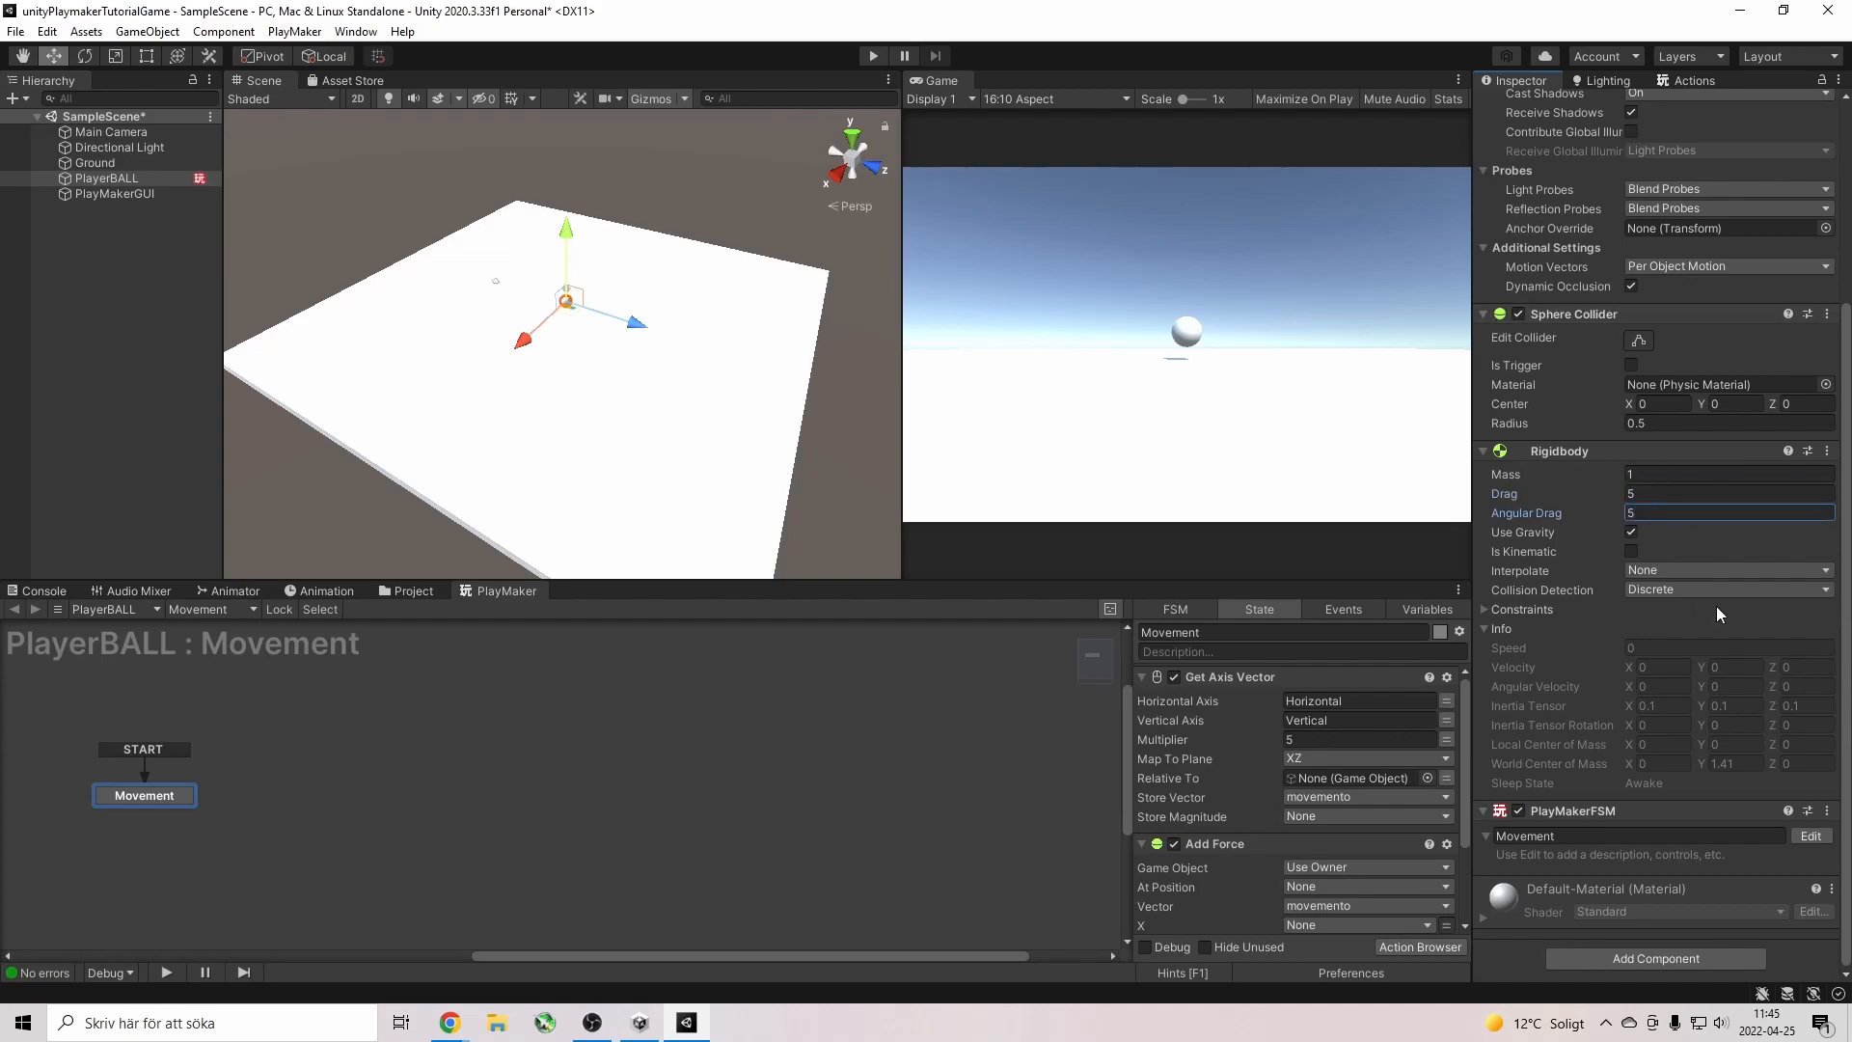
# Play the scene and test how the ball rolls forward and right with the higher drag.
pyautogui.click(873, 56)
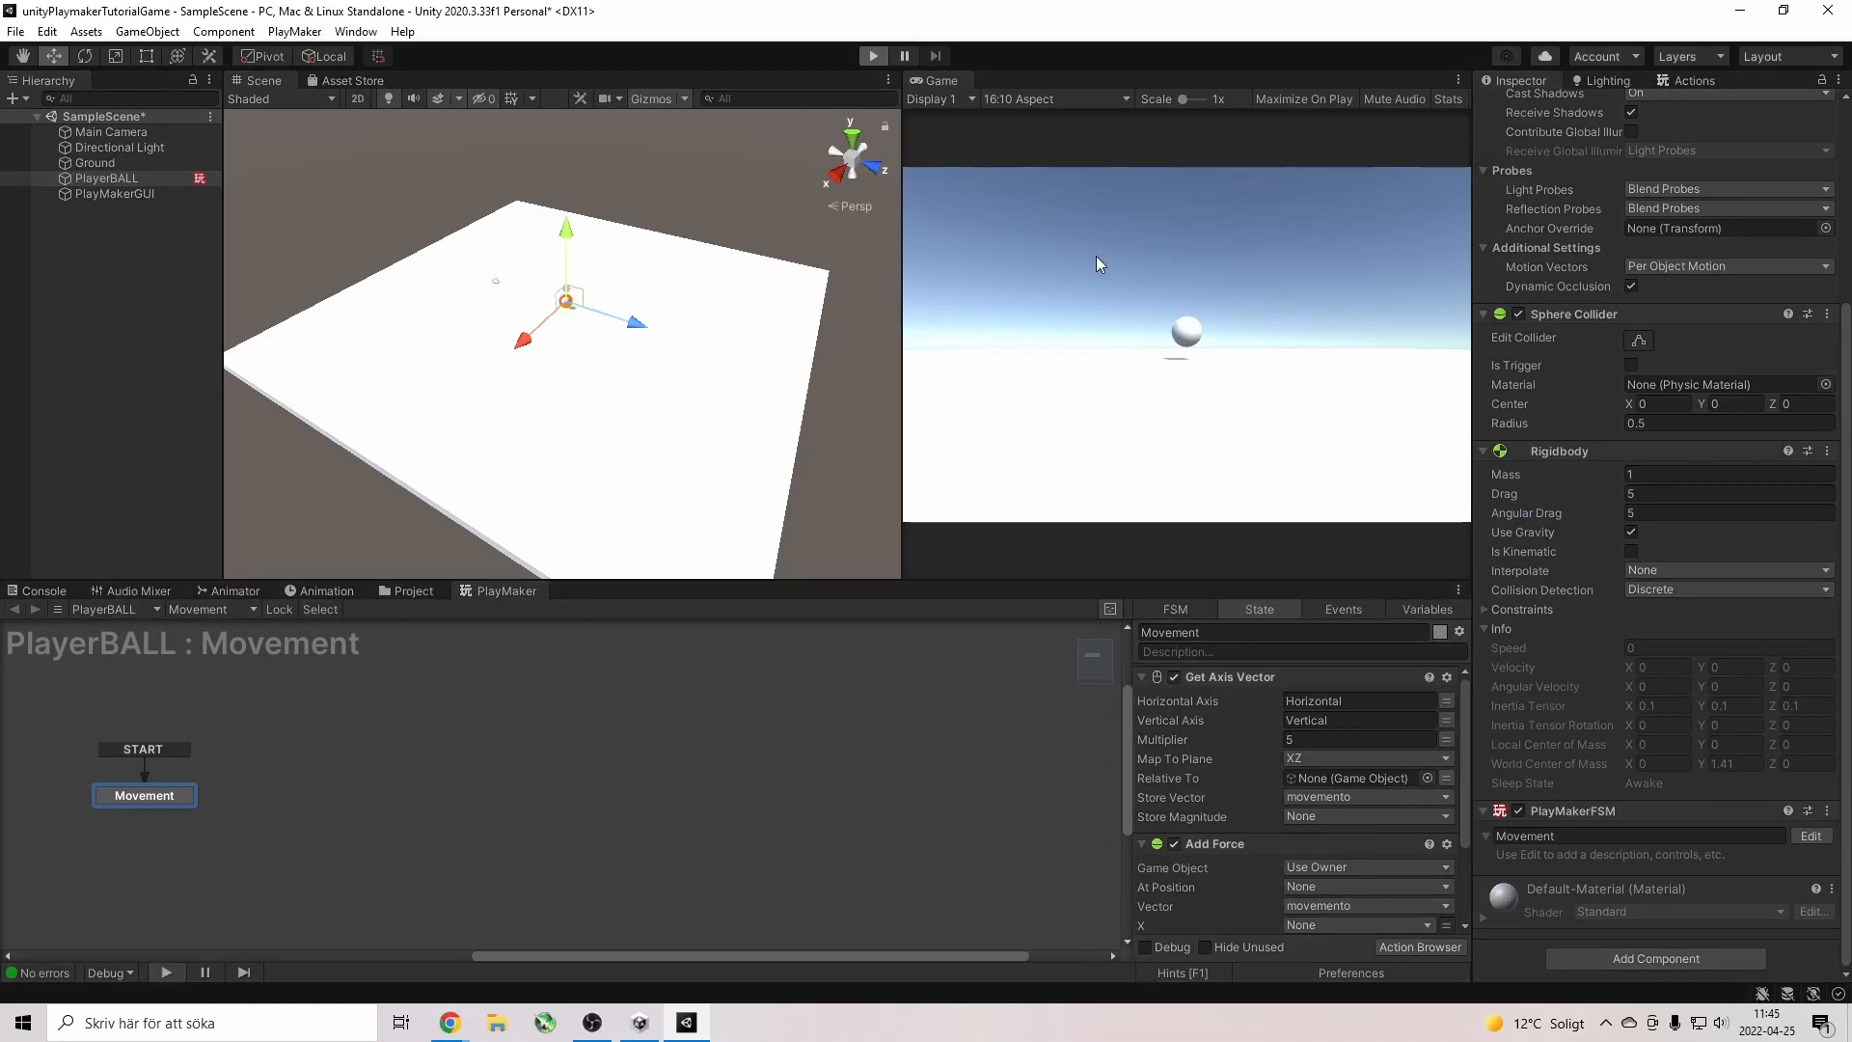
pyautogui.press('w')
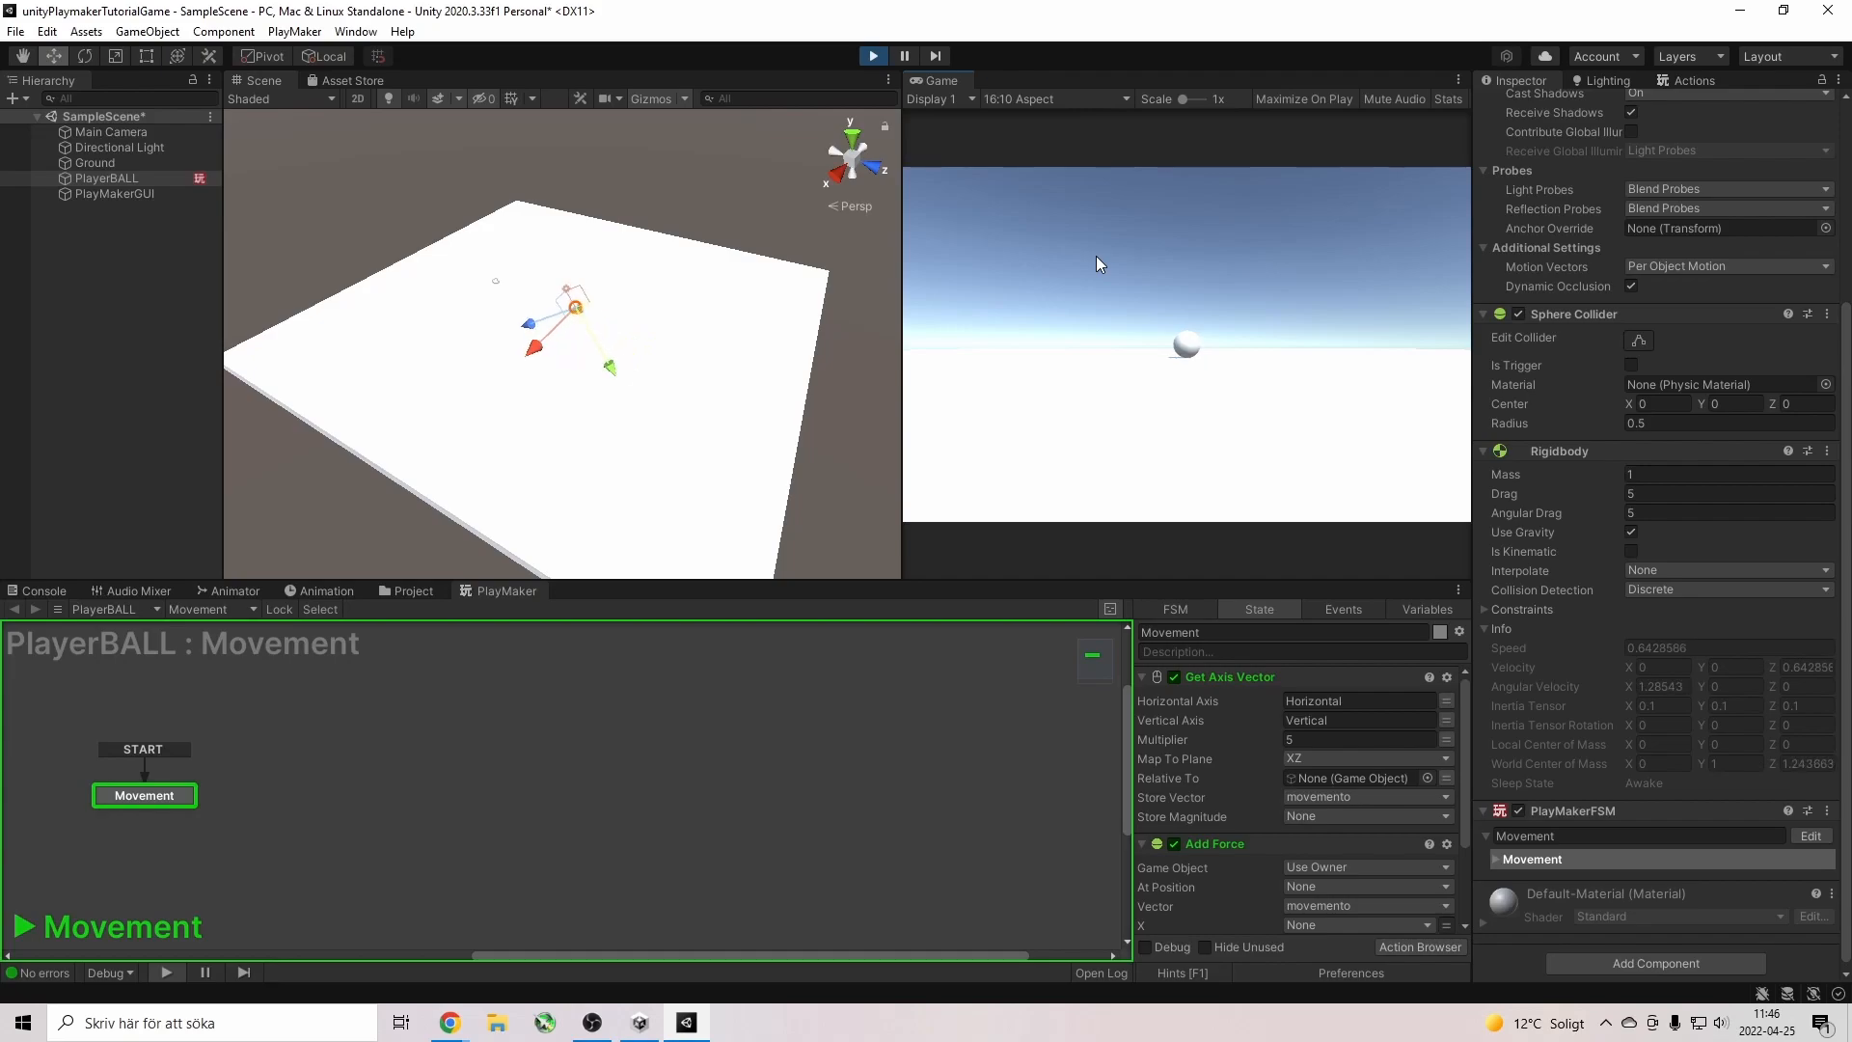
pyautogui.press('d')
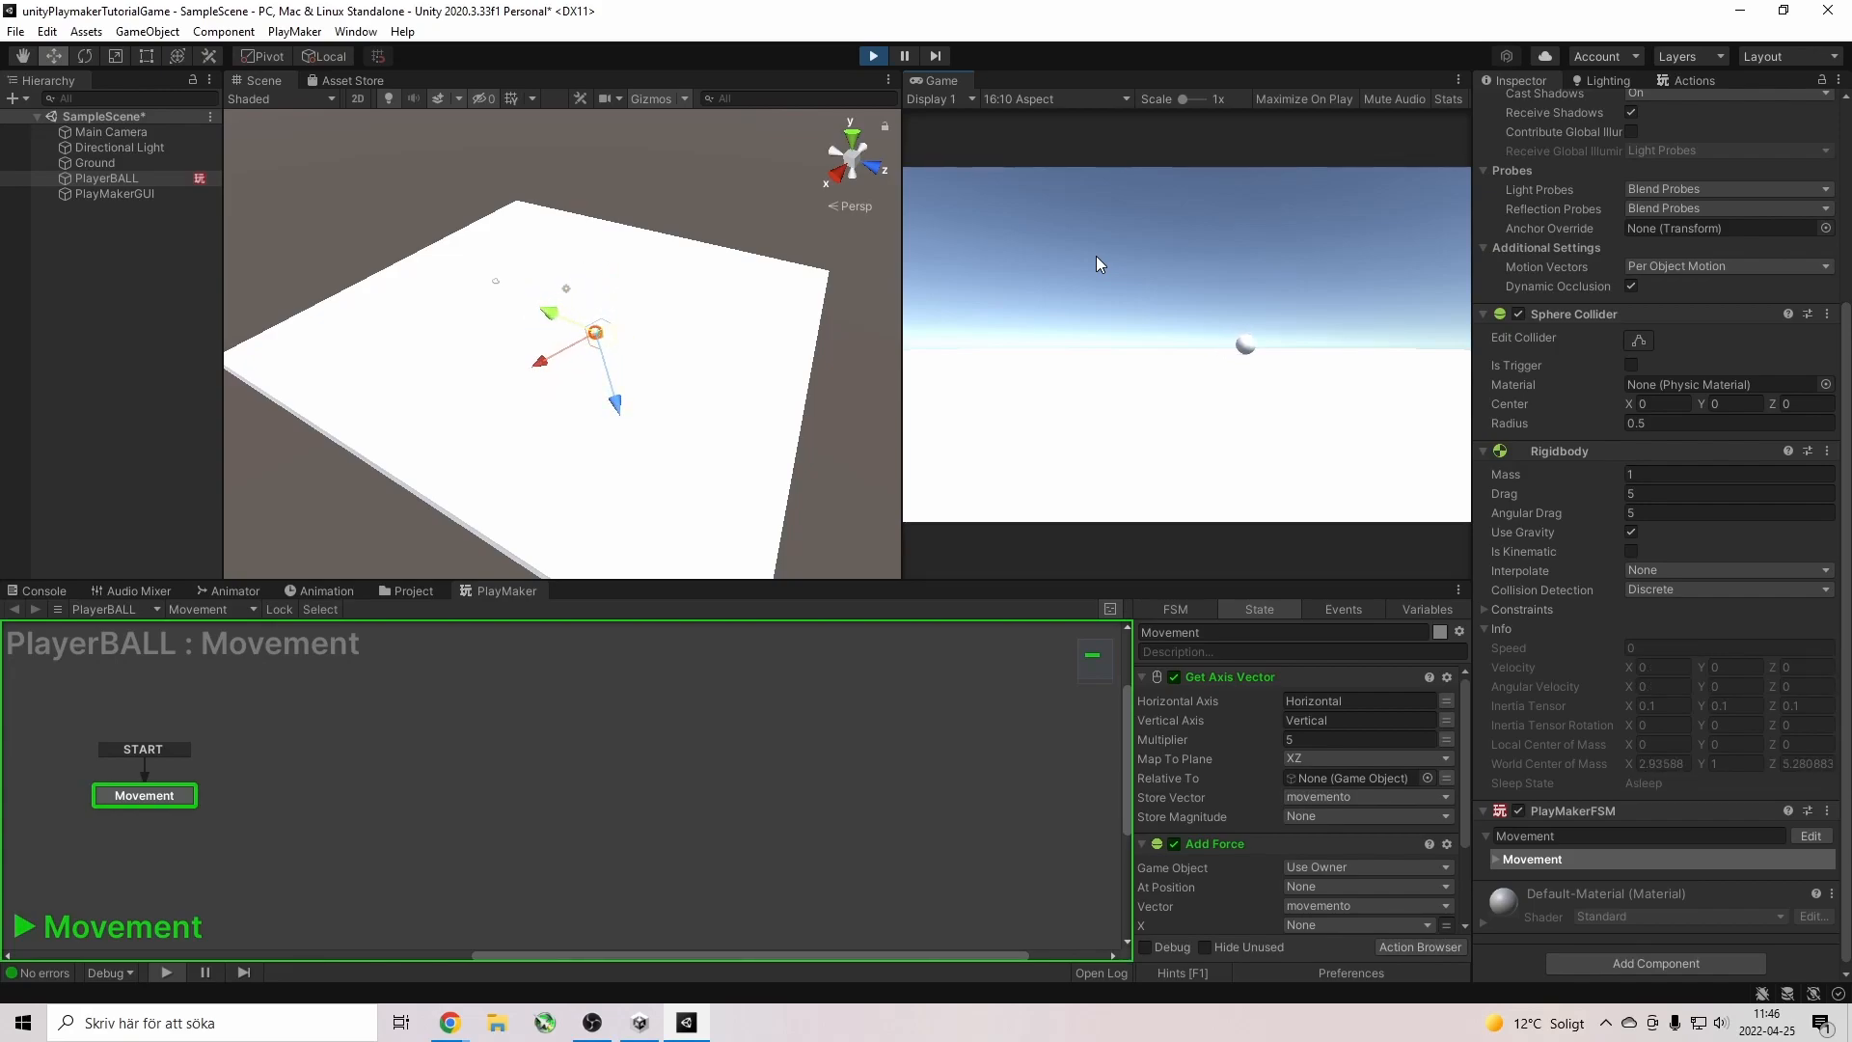
# Try Drag and Angular Drag values of 2 on the ball's Rigidbody during play mode, and stop playback.
pyautogui.click(1676, 493)
pyautogui.click(1644, 513)
pyautogui.write('2')
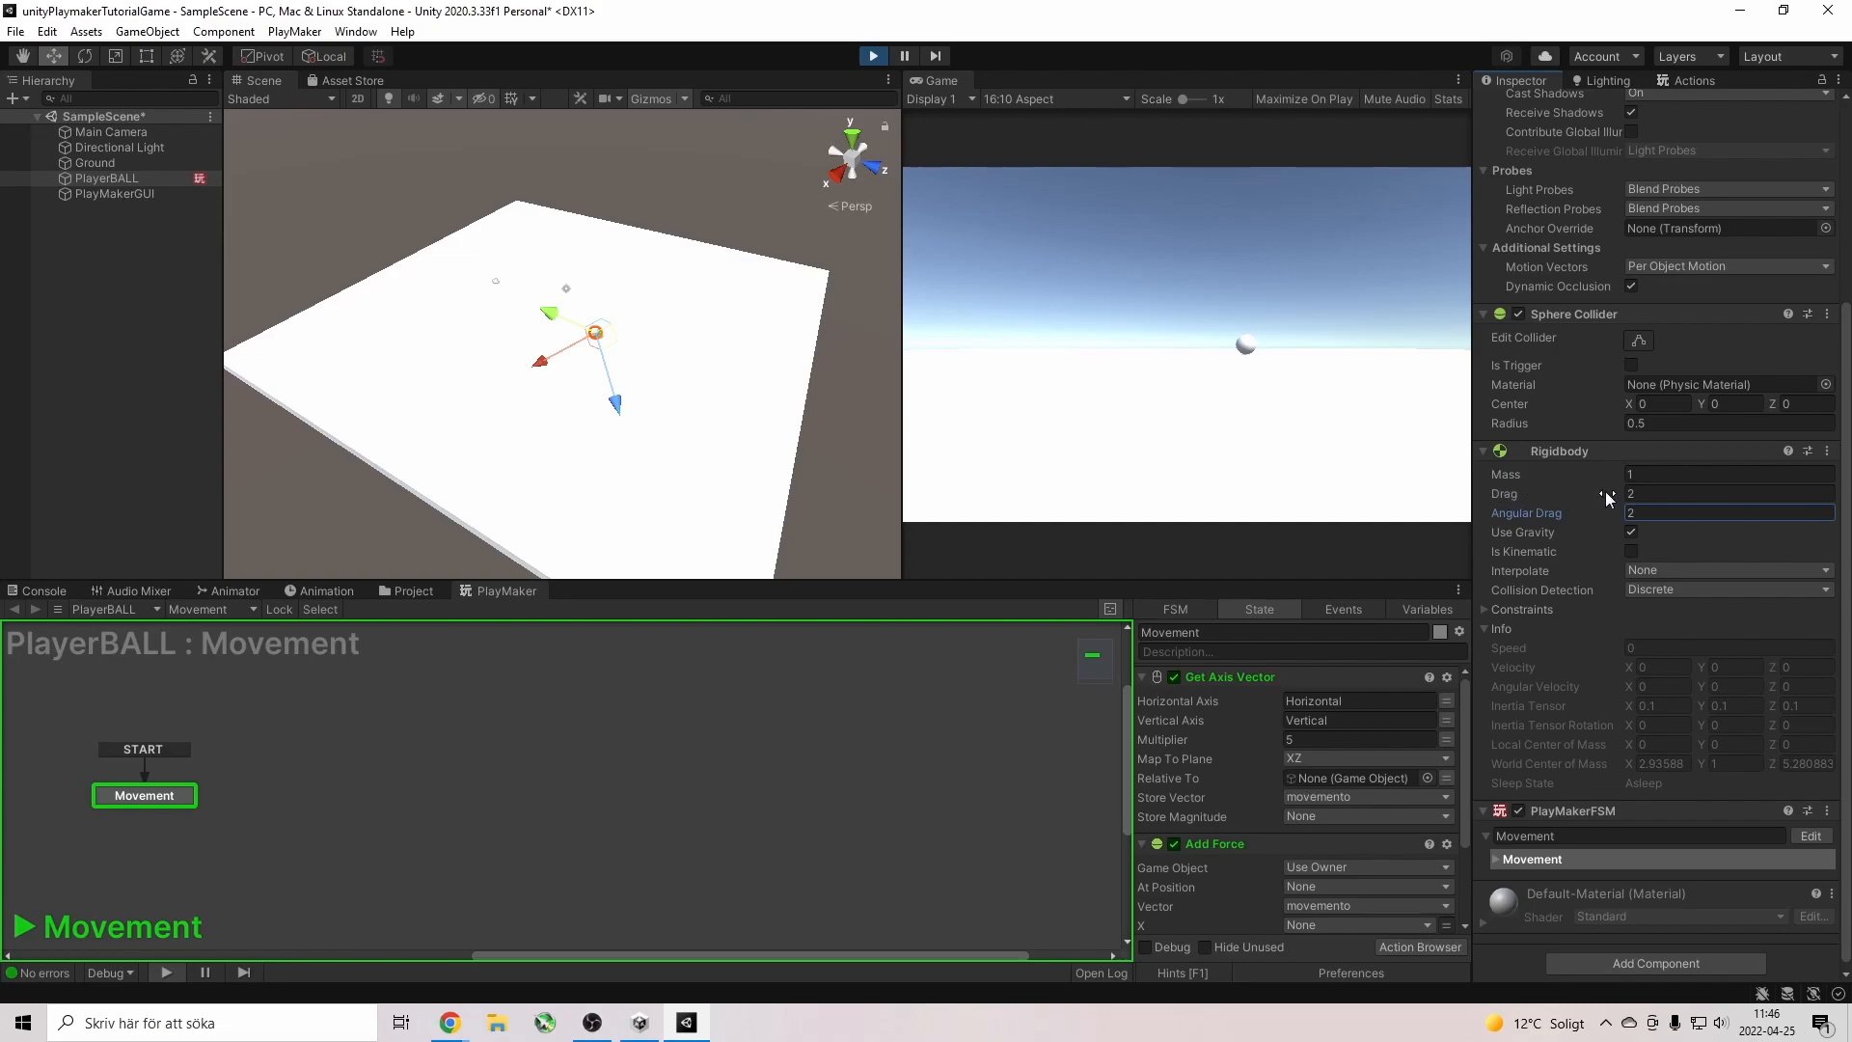
pyautogui.click(872, 58)
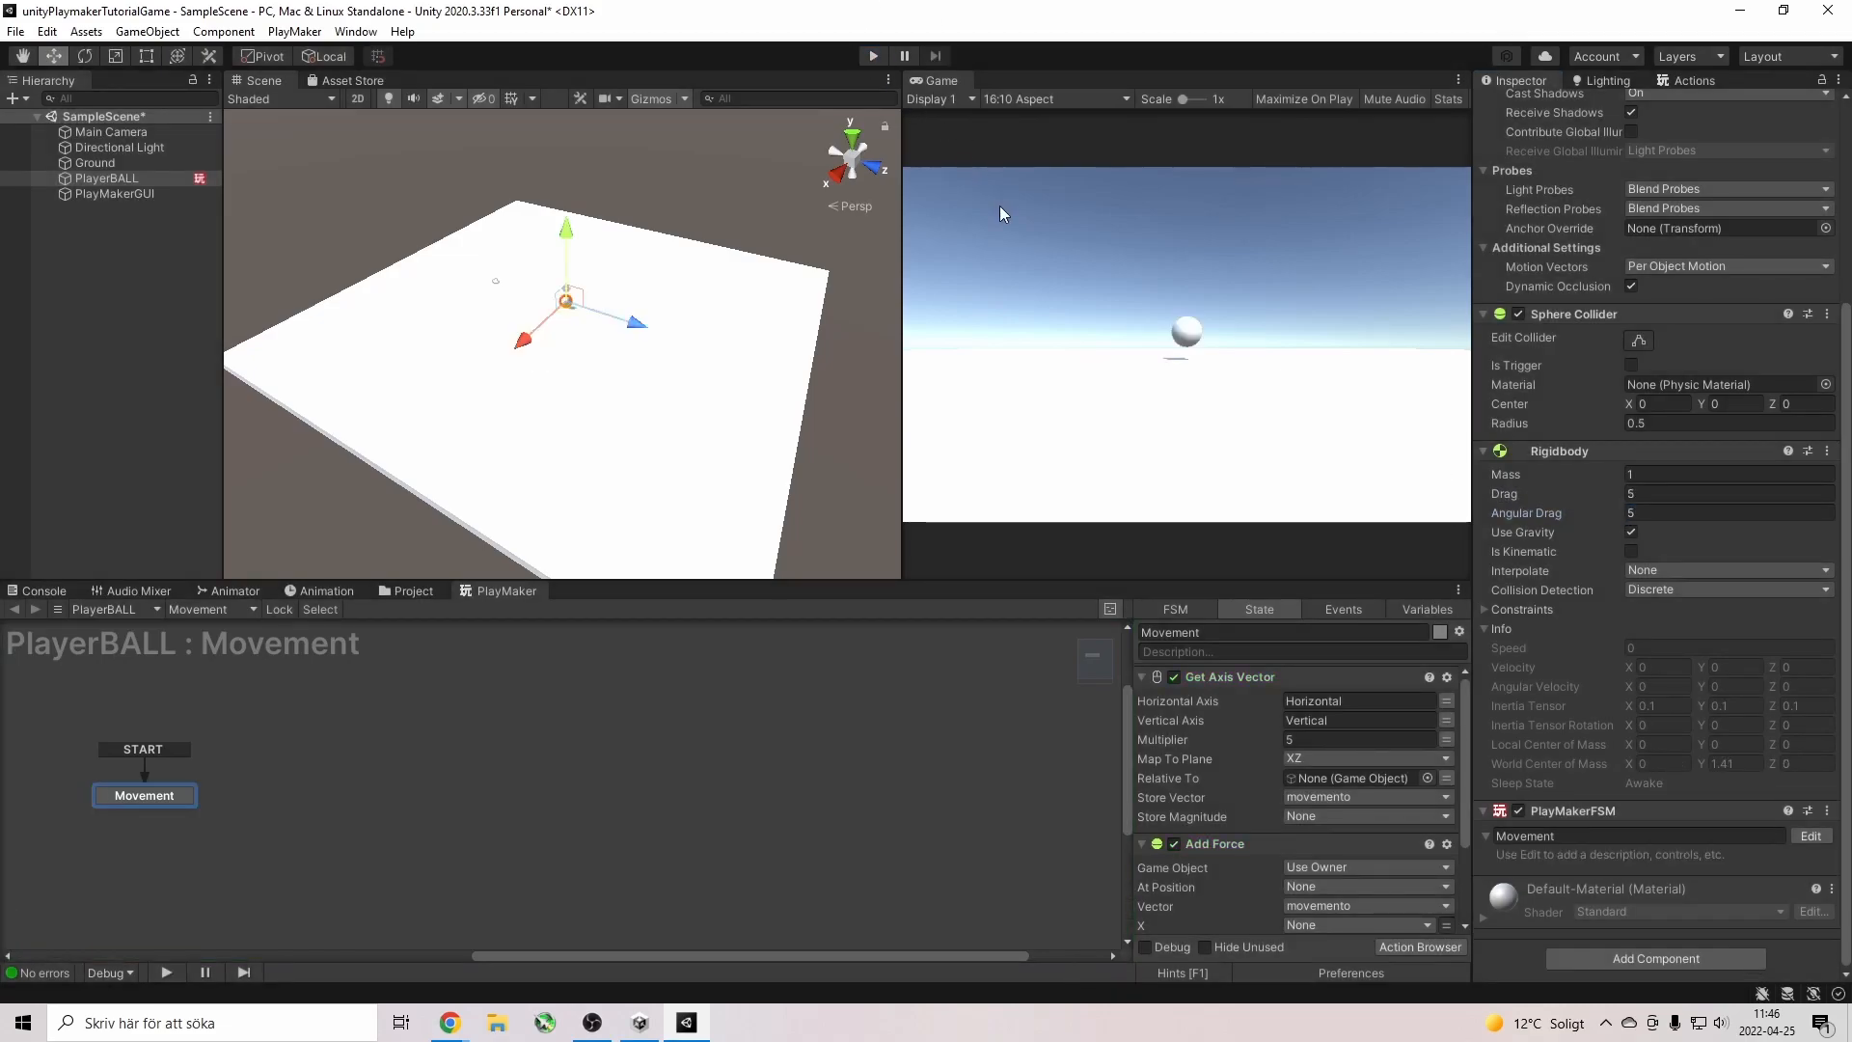
# Replay the scene with the ball's drag edited at run time, steer the ball left, backward and right, and stop playback.
pyautogui.click(875, 56)
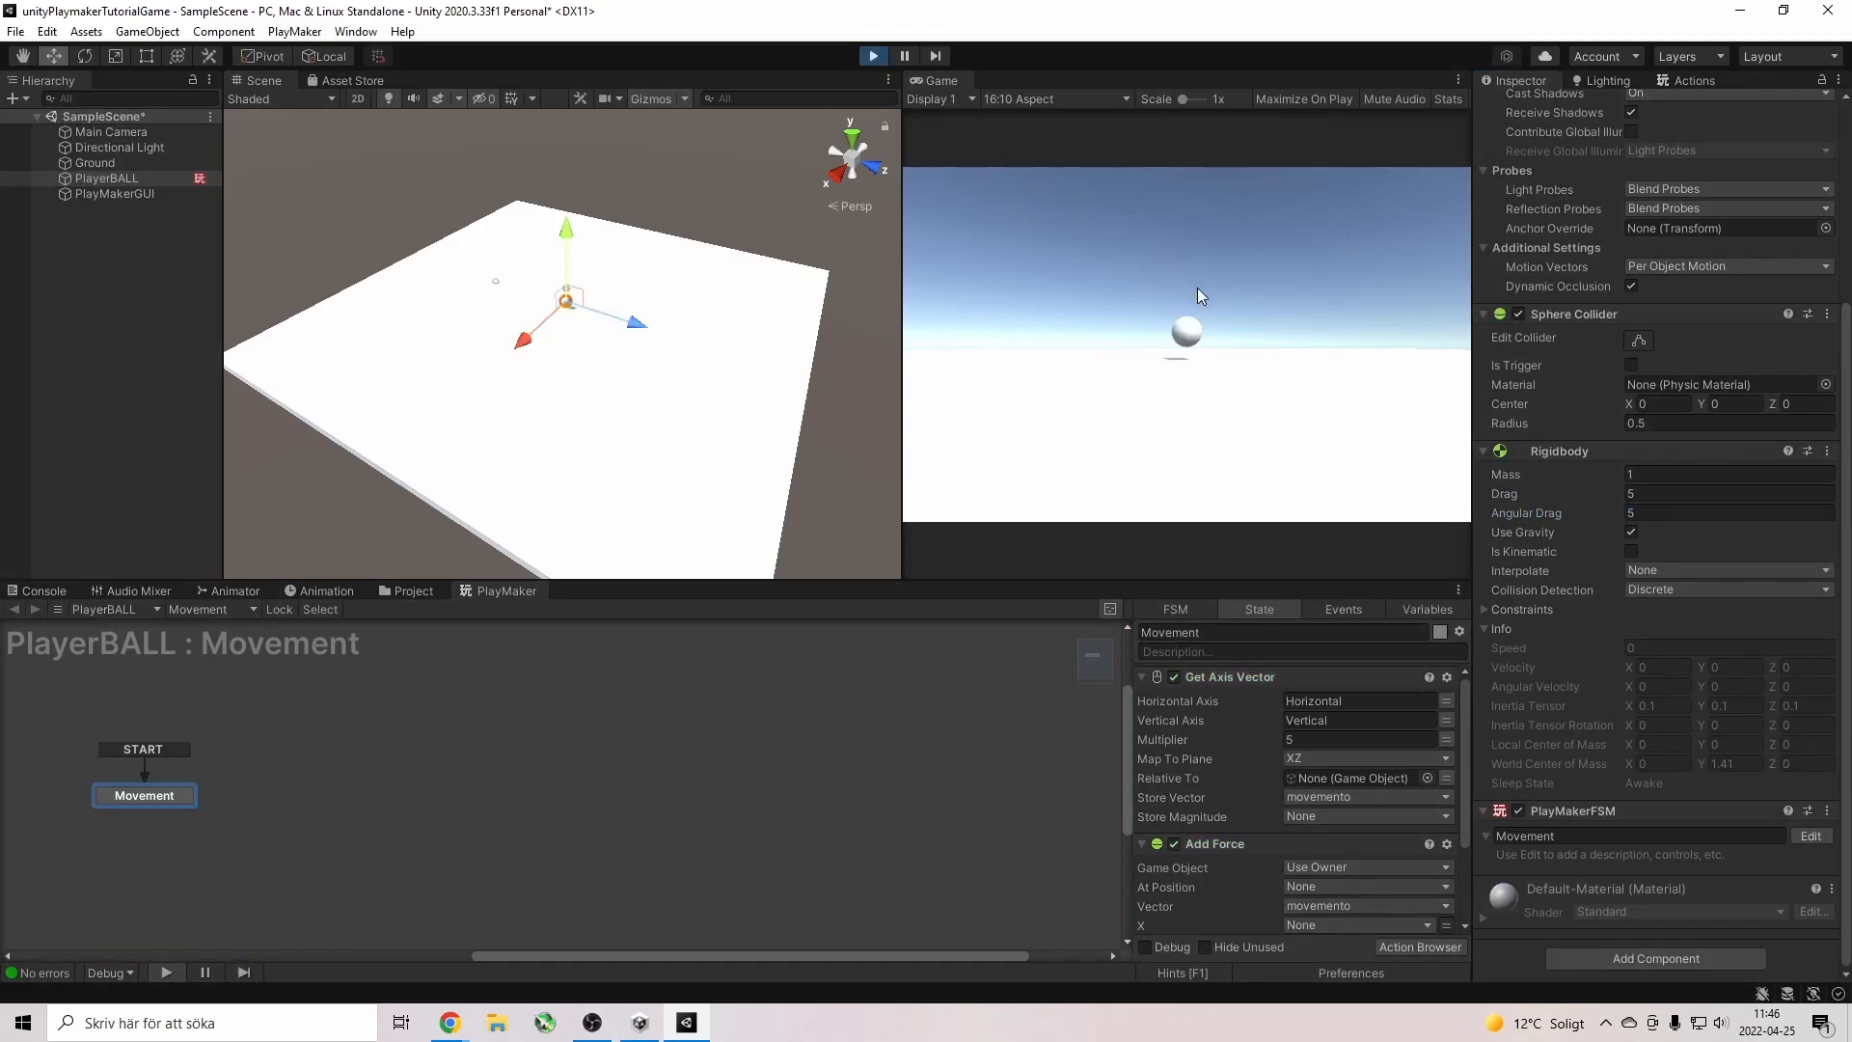
pyautogui.click(1664, 495)
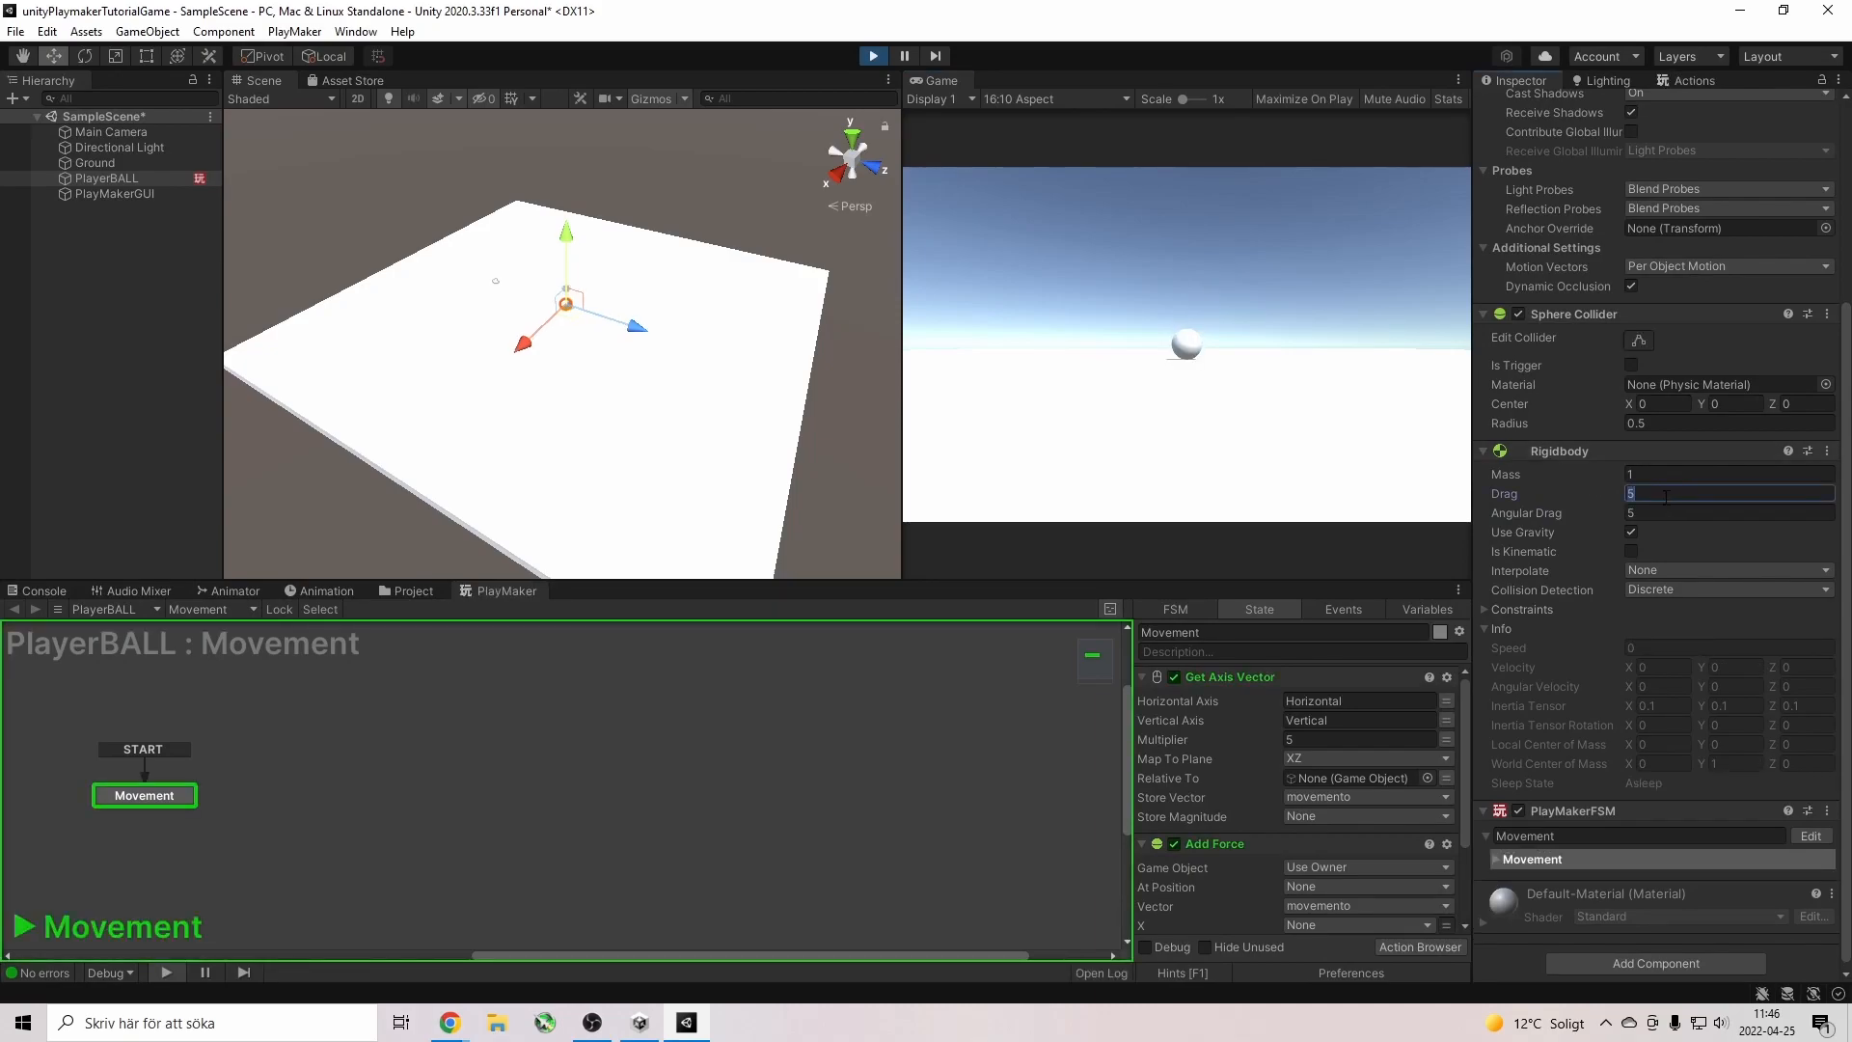
pyautogui.press('Tab')
pyautogui.click(511, 374)
pyautogui.click(1180, 426)
pyautogui.press('a')
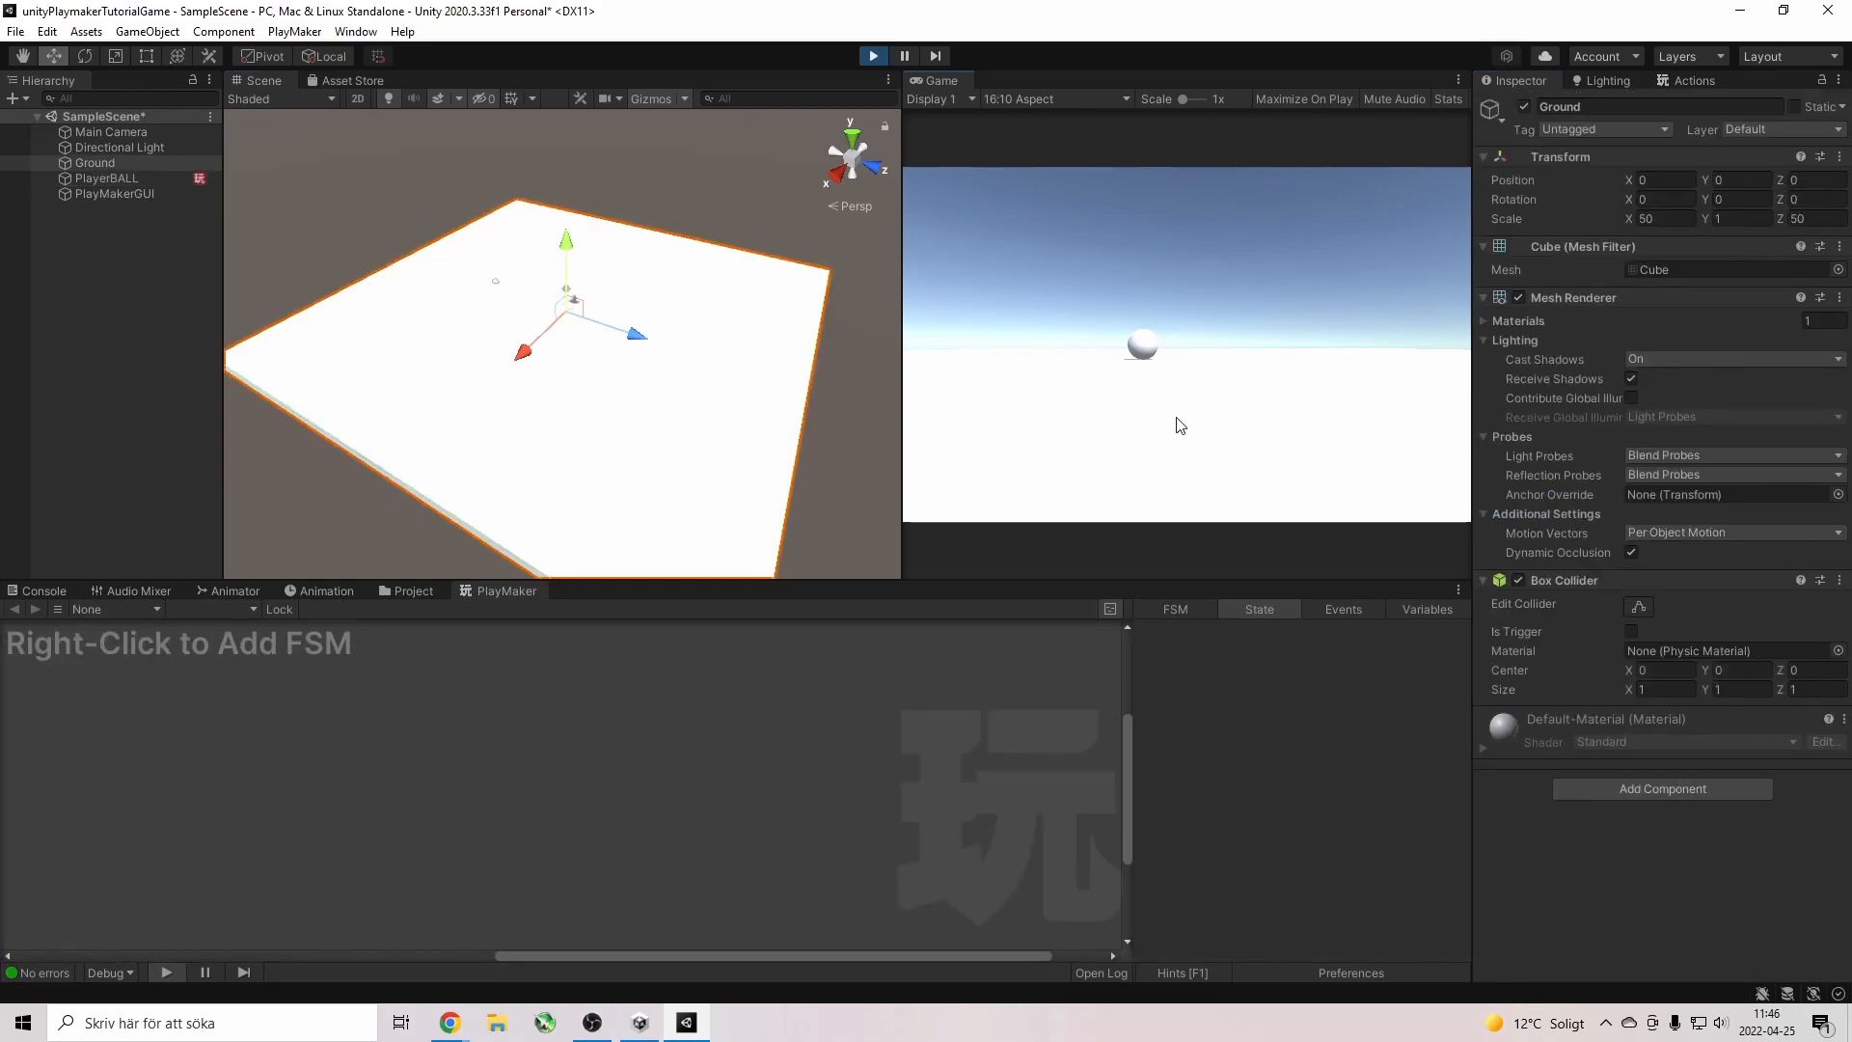
pyautogui.press('s')
pyautogui.press('d')
pyautogui.press('s')
pyautogui.press('a')
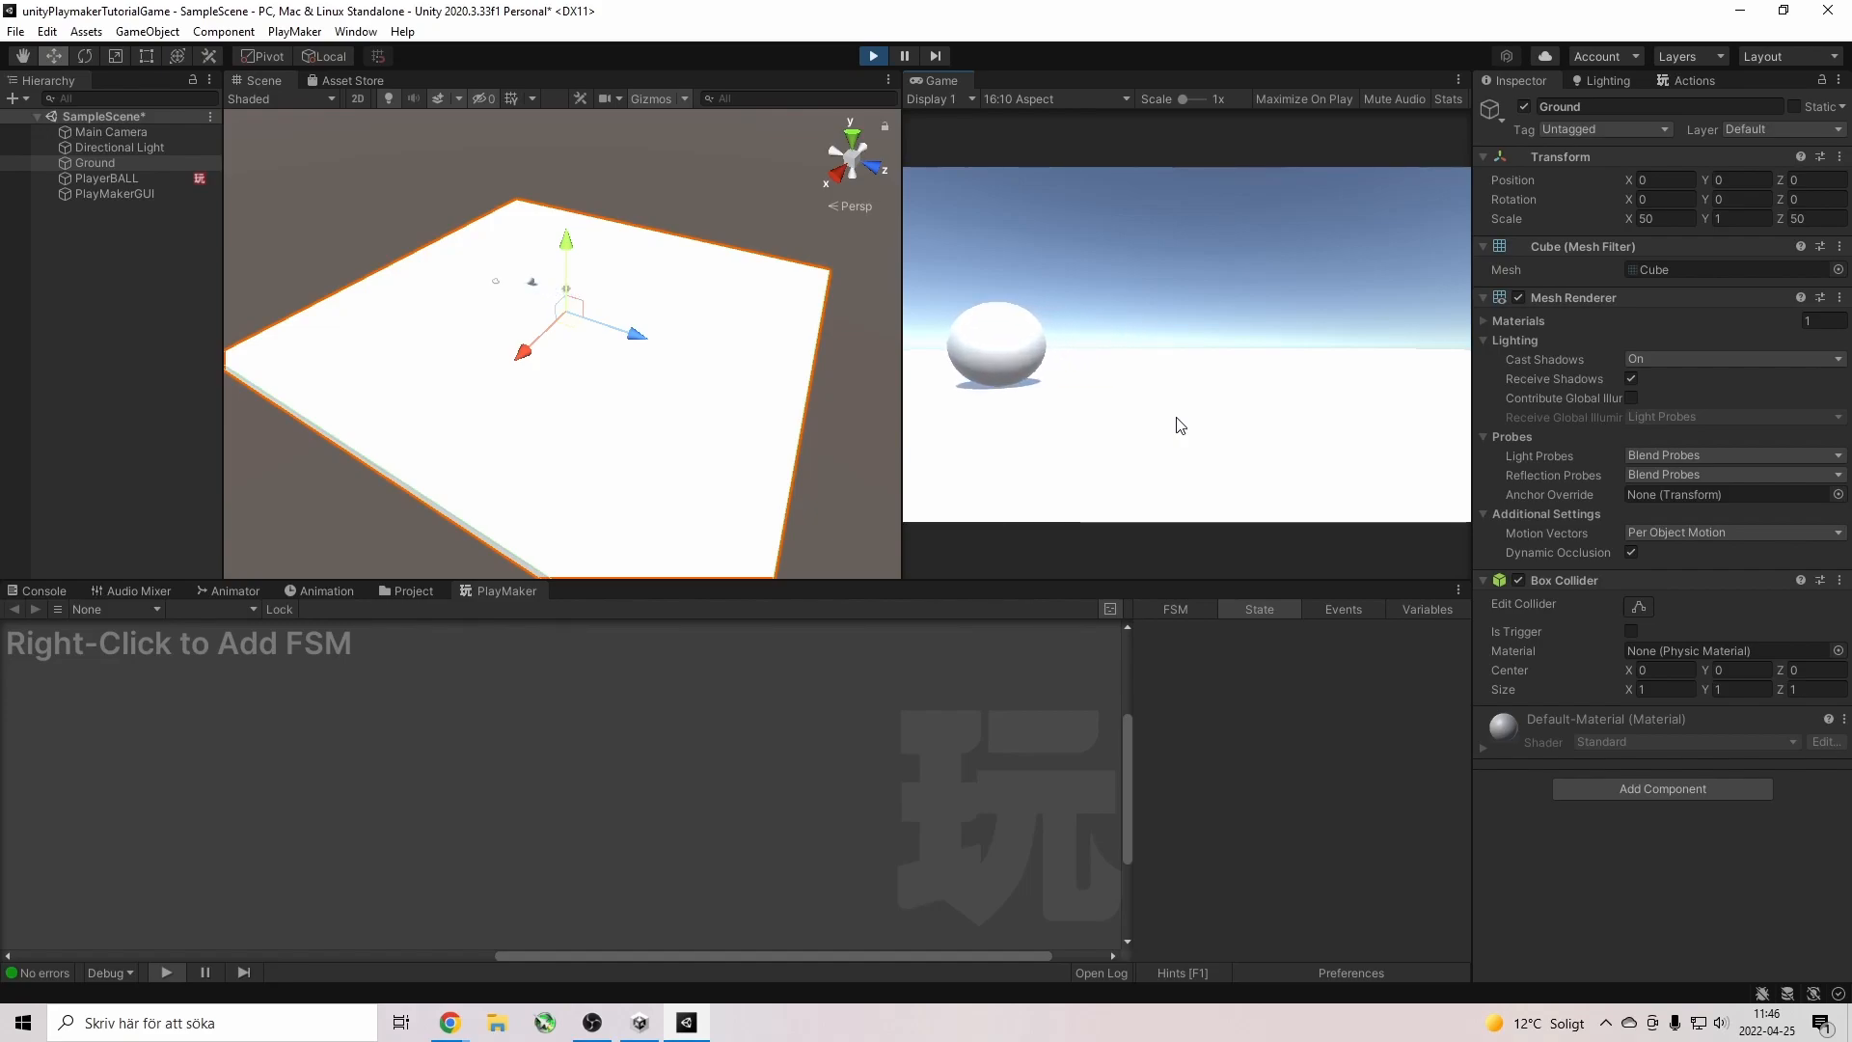
pyautogui.click(874, 58)
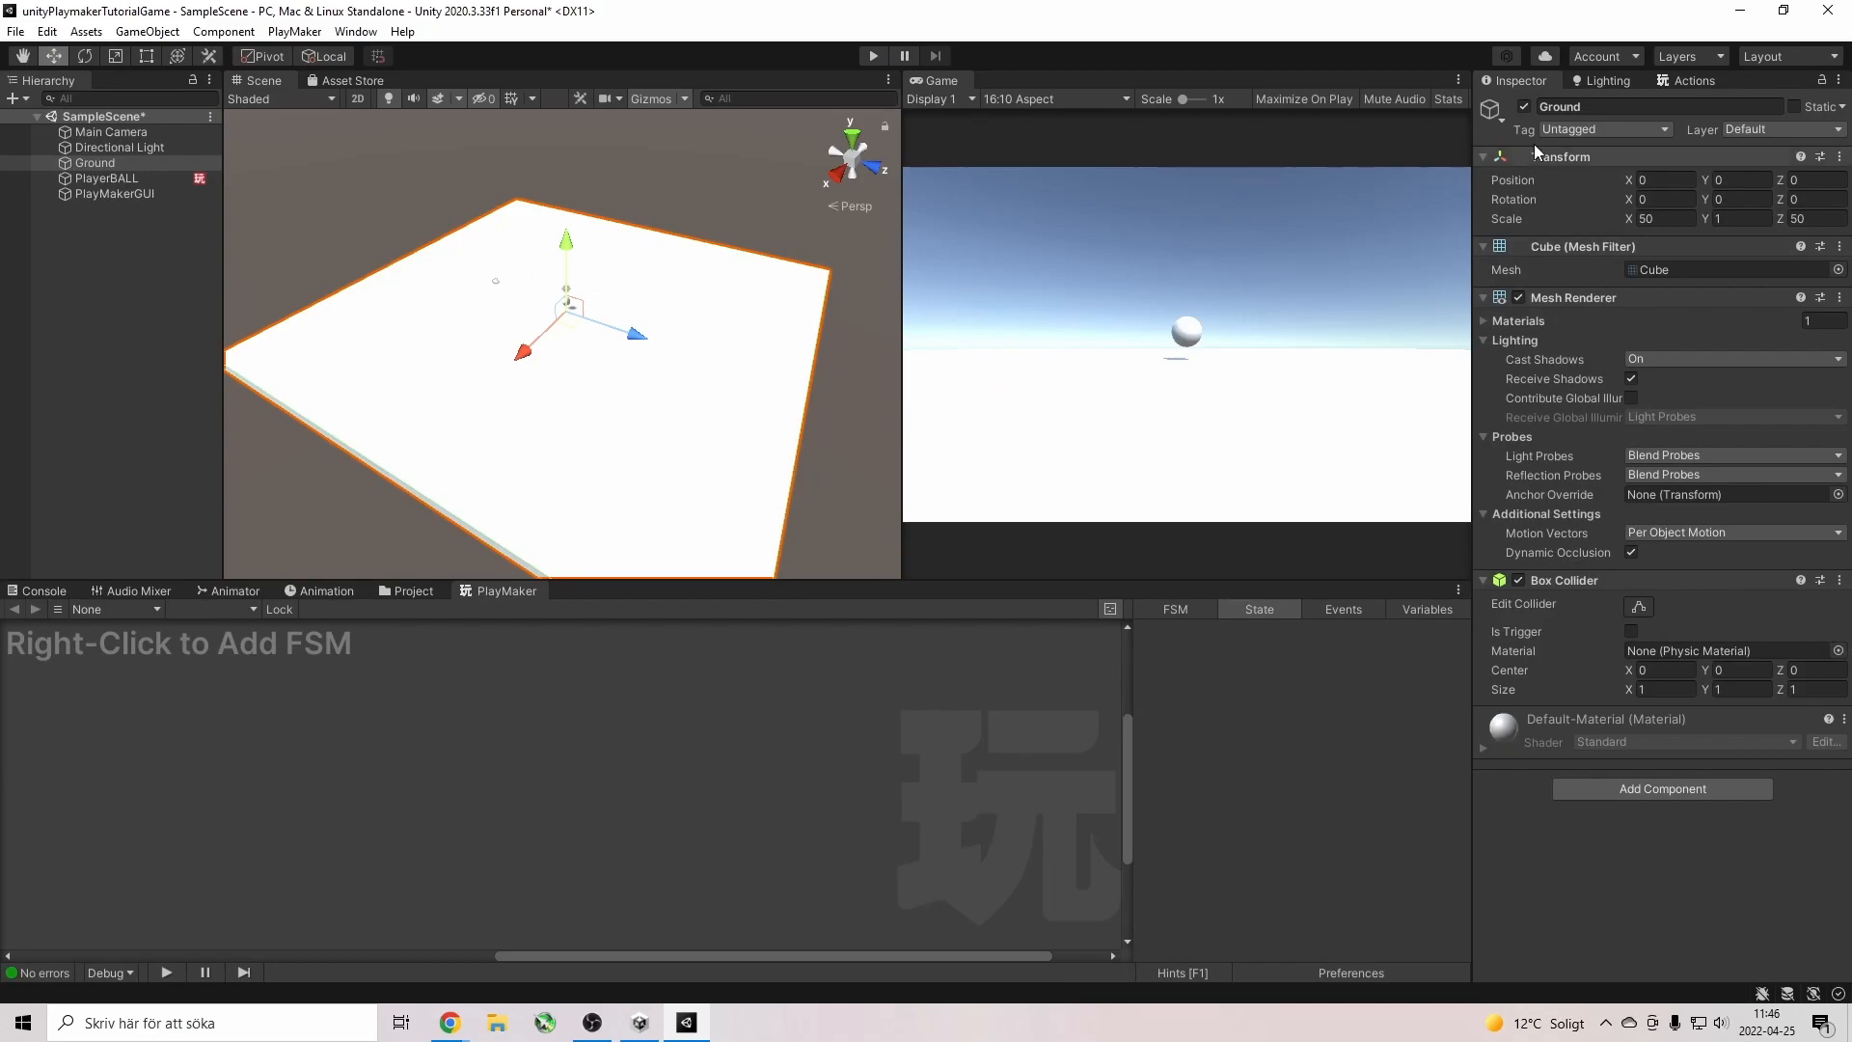
pyautogui.click(1483, 750)
pyautogui.click(1483, 751)
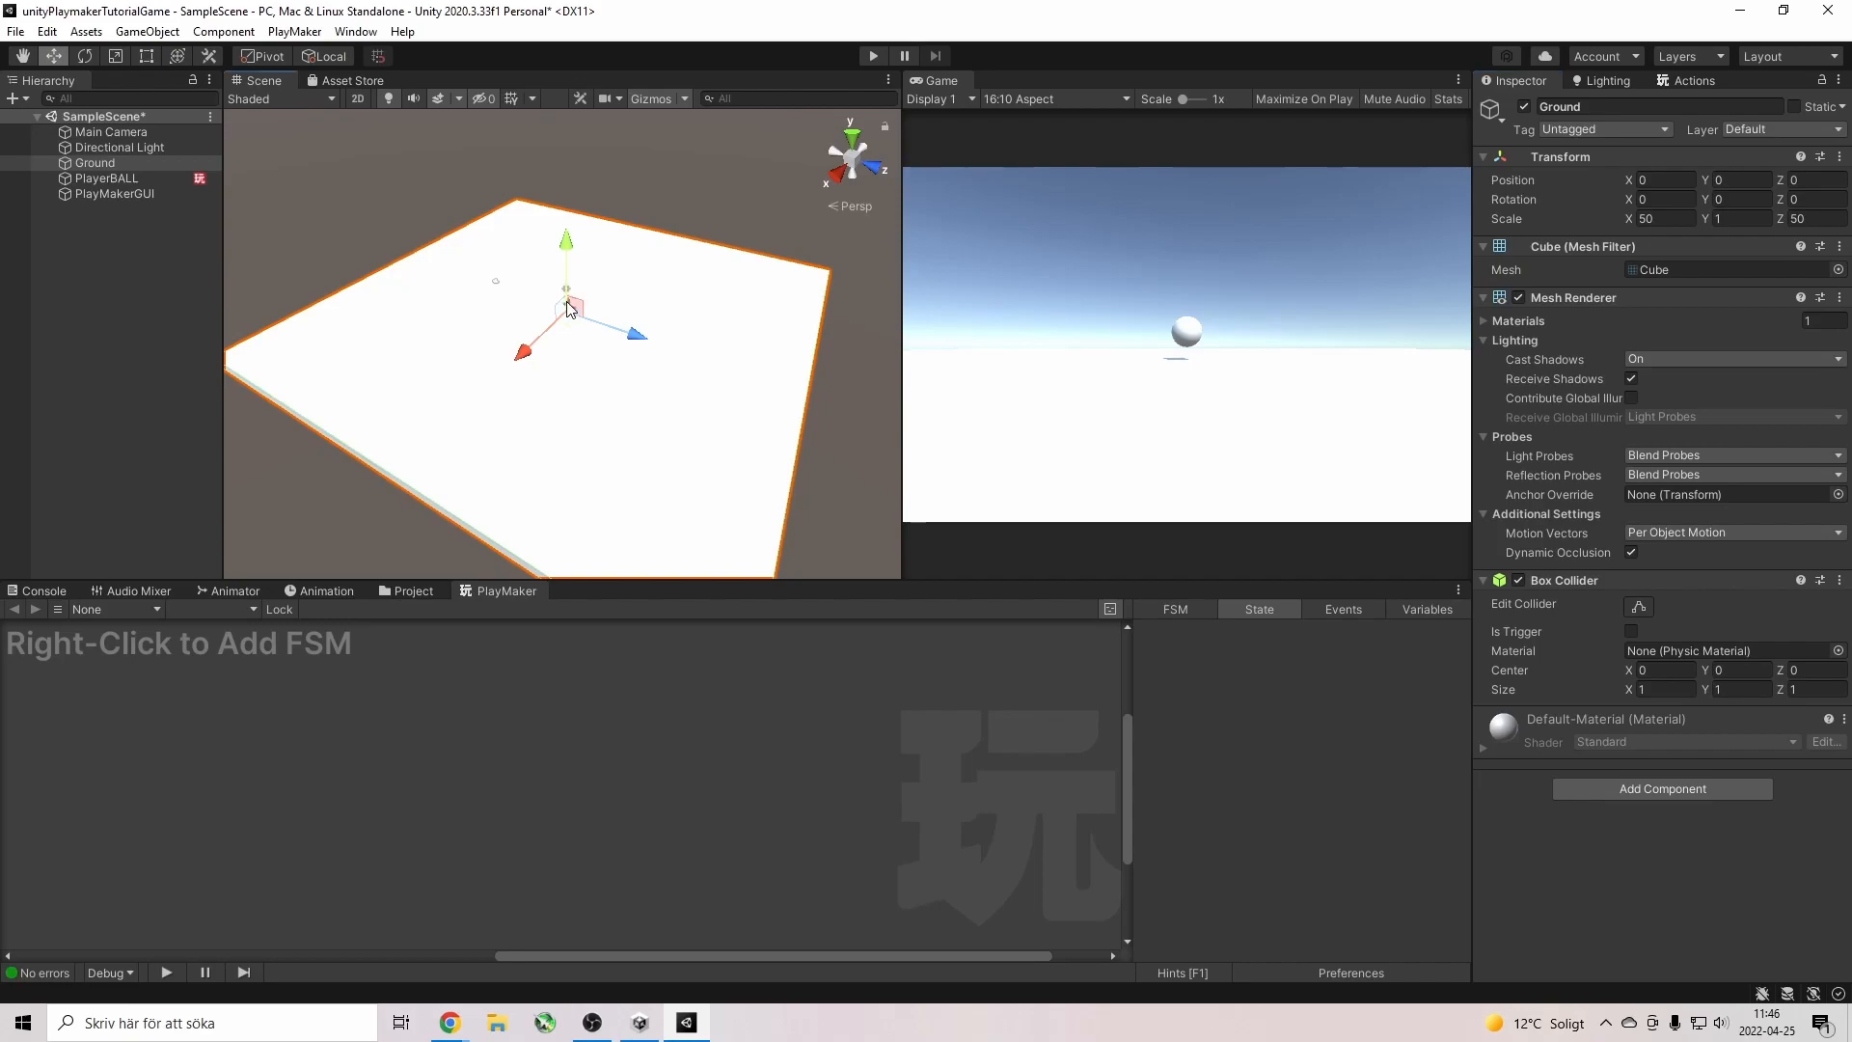
# Set Drag and Angular Drag to 2 on PlayerBALL's Rigidbody and the Get Axis Vector Multiplier to 10 in its Movement state.
pyautogui.click(96, 180)
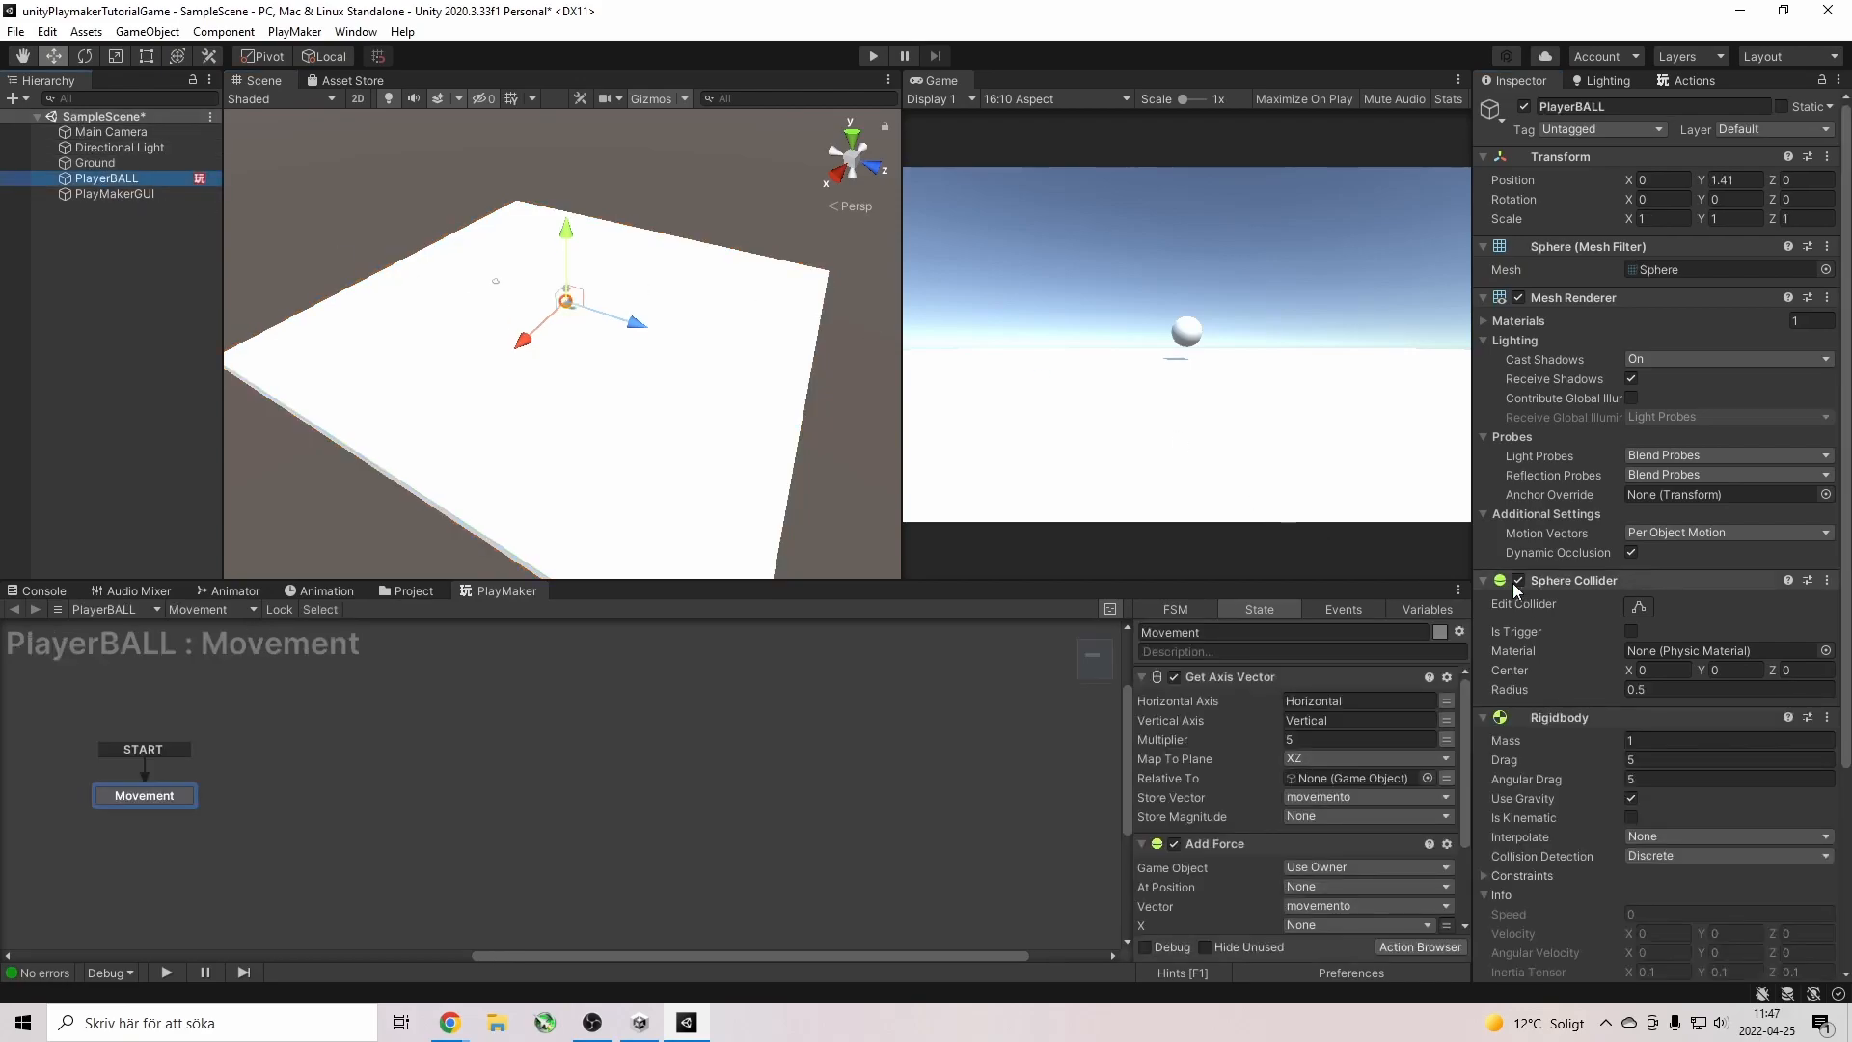
pyautogui.scroll(-3, 1511, 585)
pyautogui.click(1632, 587)
pyautogui.write('2')
pyautogui.click(1630, 607)
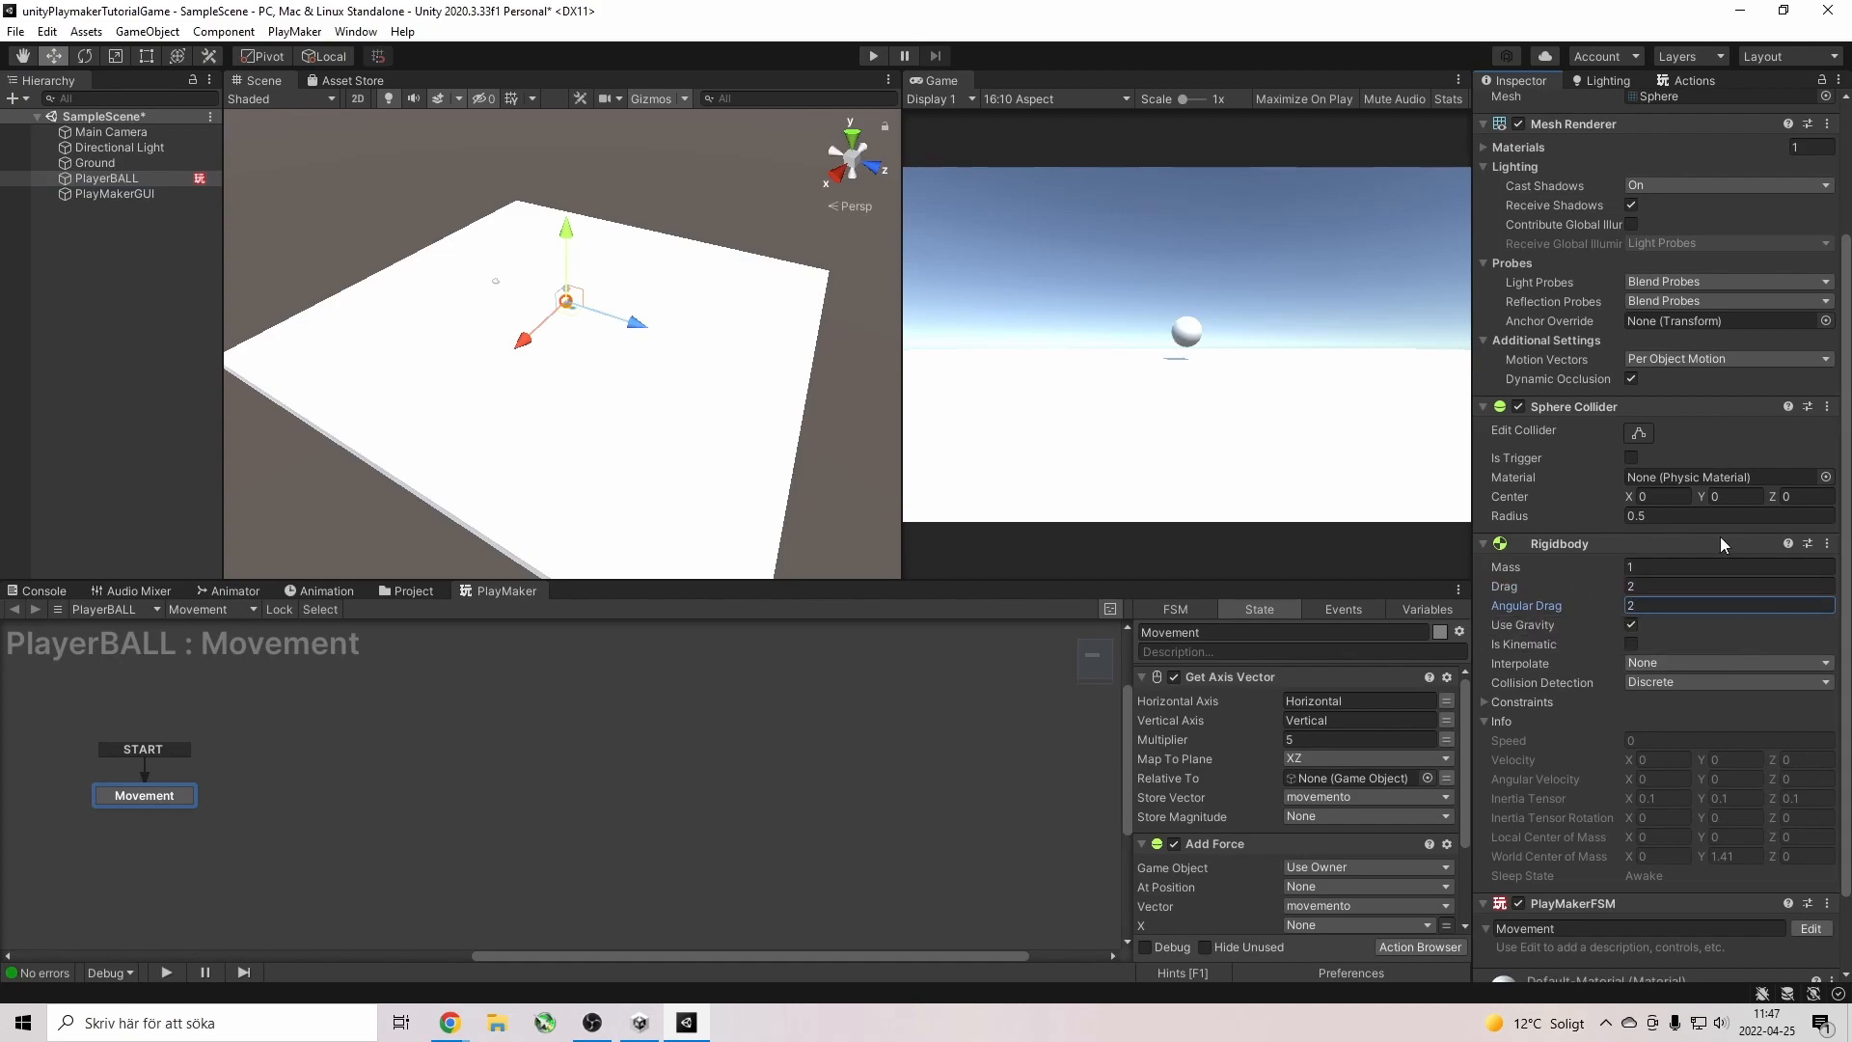
pyautogui.click(1297, 739)
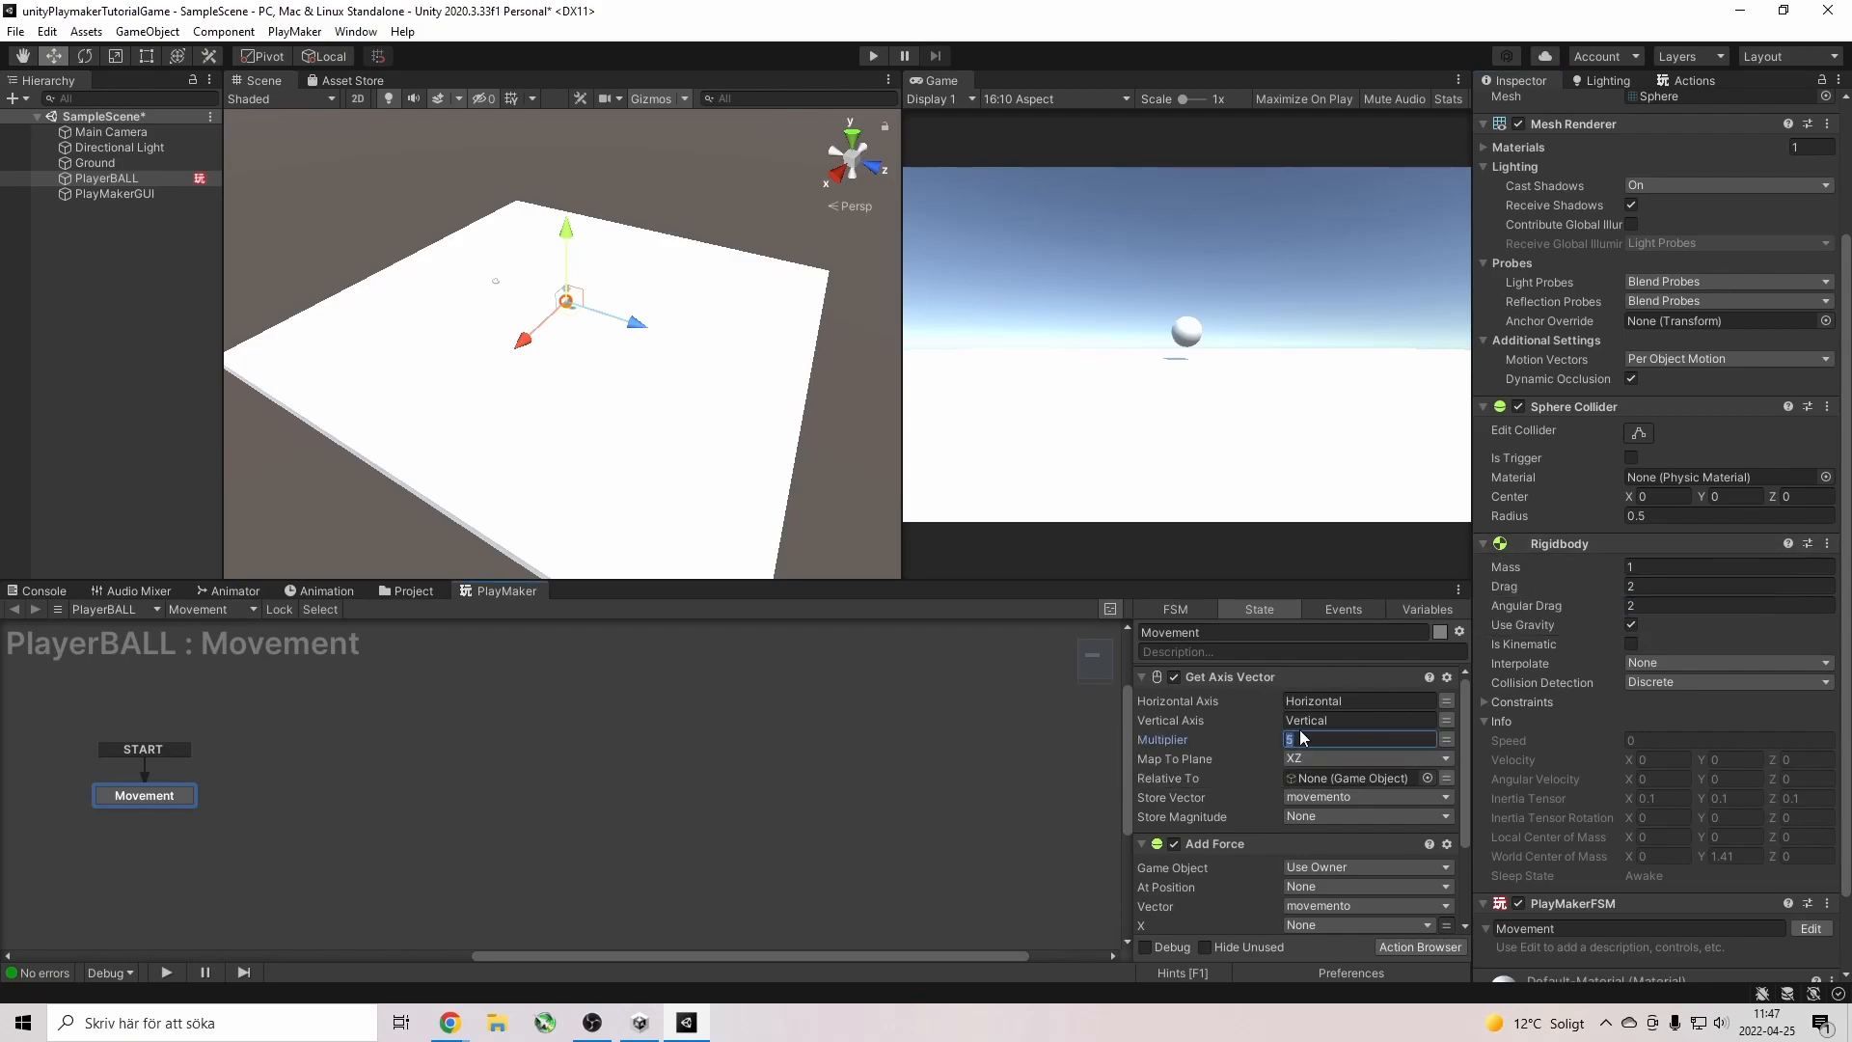
pyautogui.write('10')
# Play the scene, steer the ball right, left, backward and forward to test its movement, and stop playback.
pyautogui.click(871, 56)
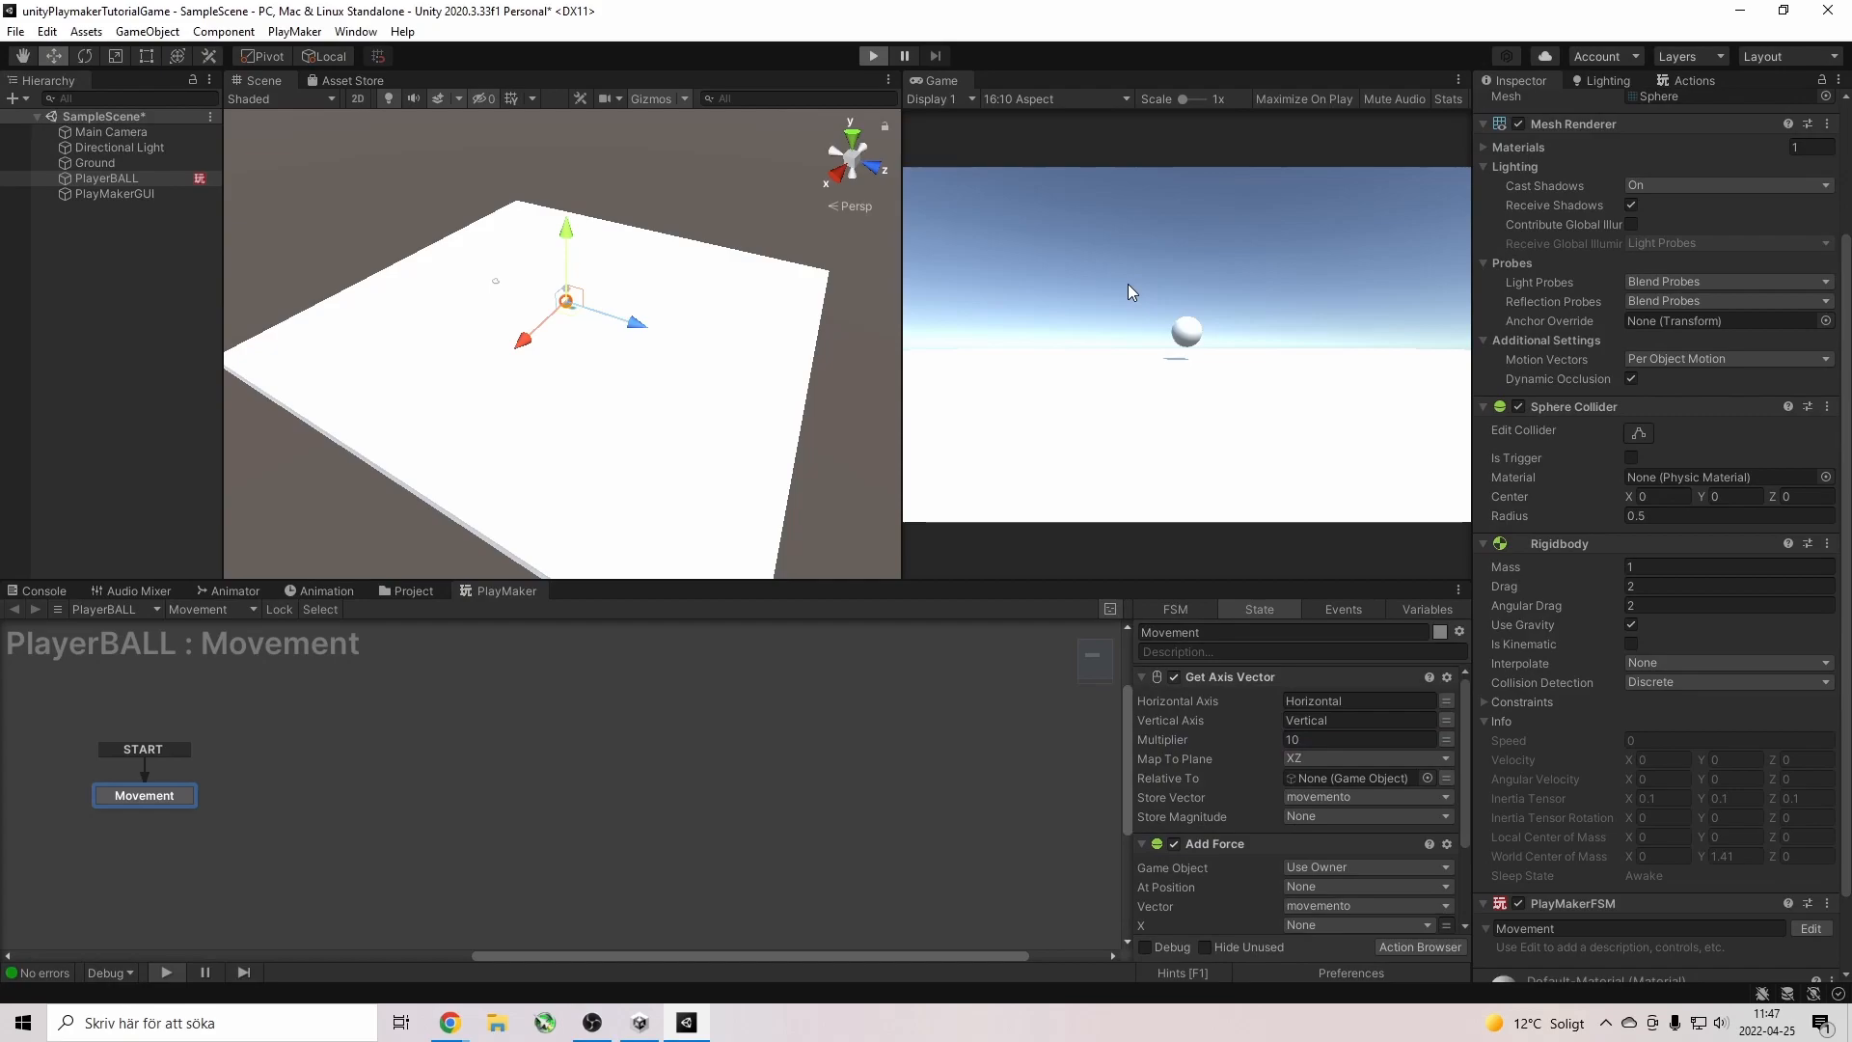
pyautogui.press('Right')
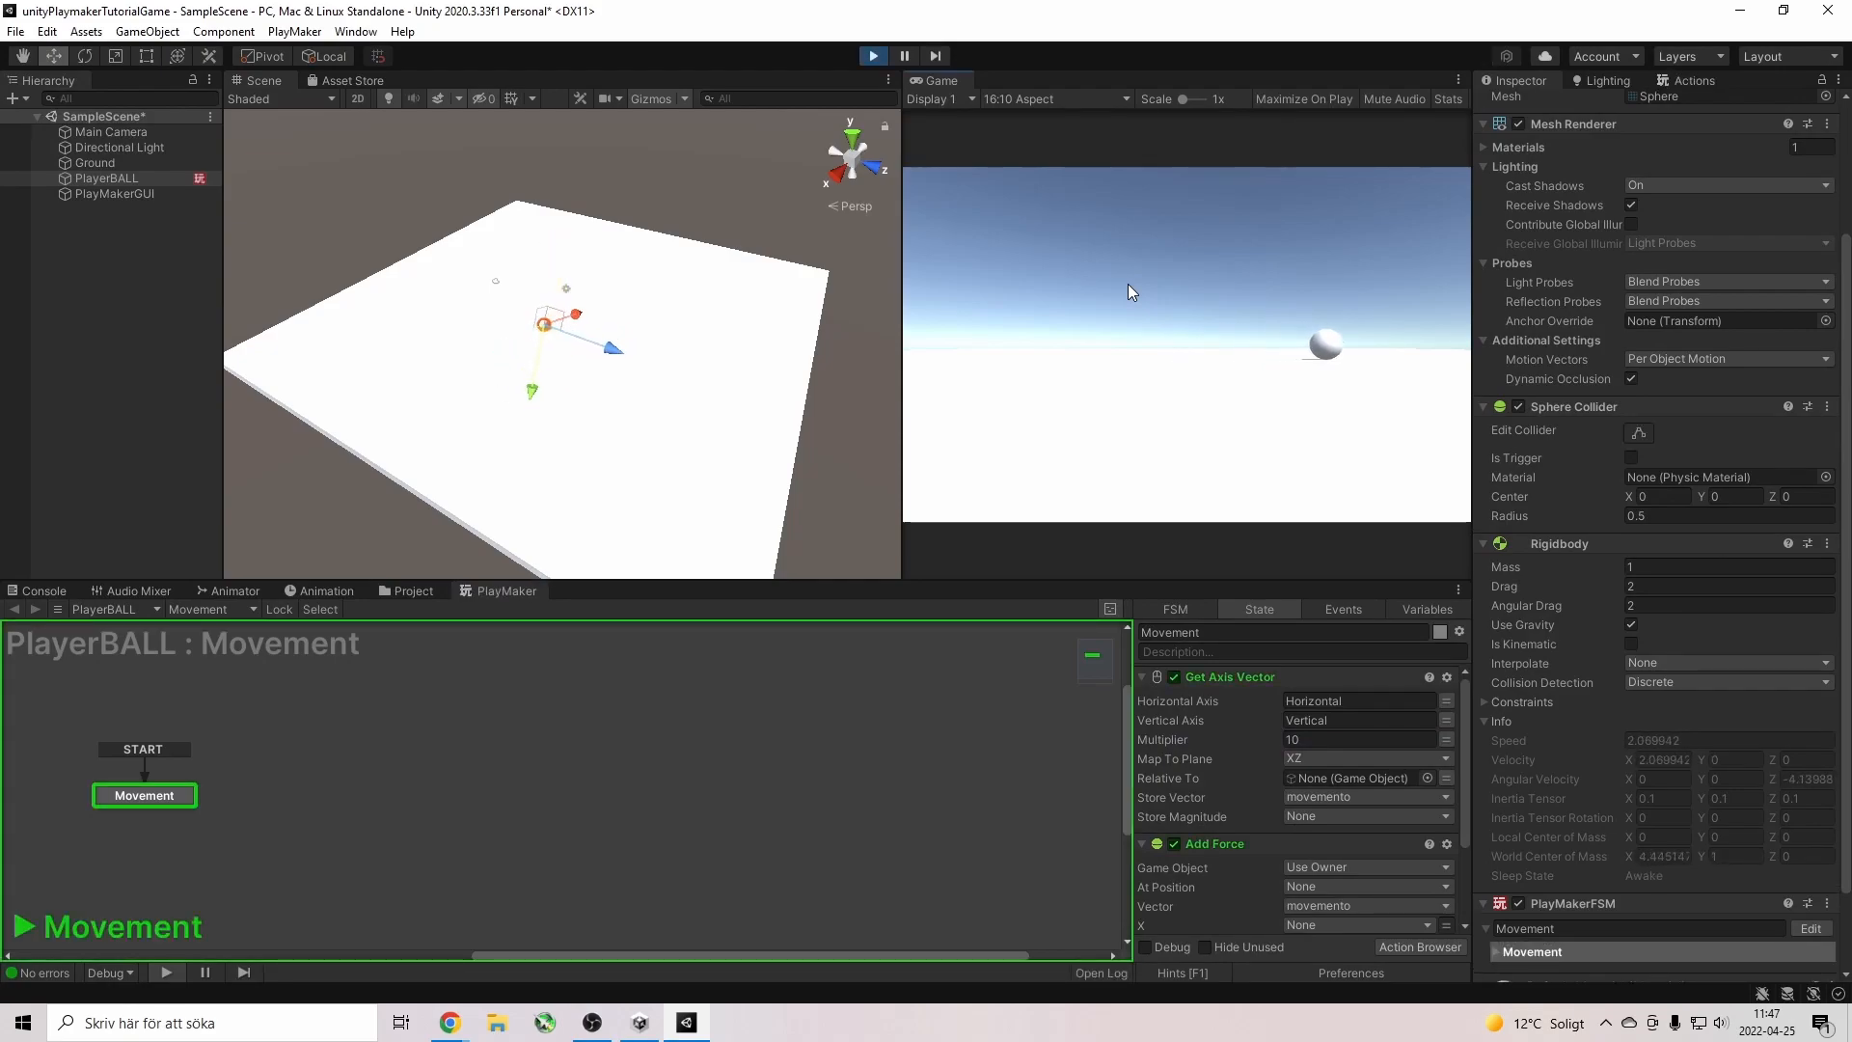
pyautogui.press('Left')
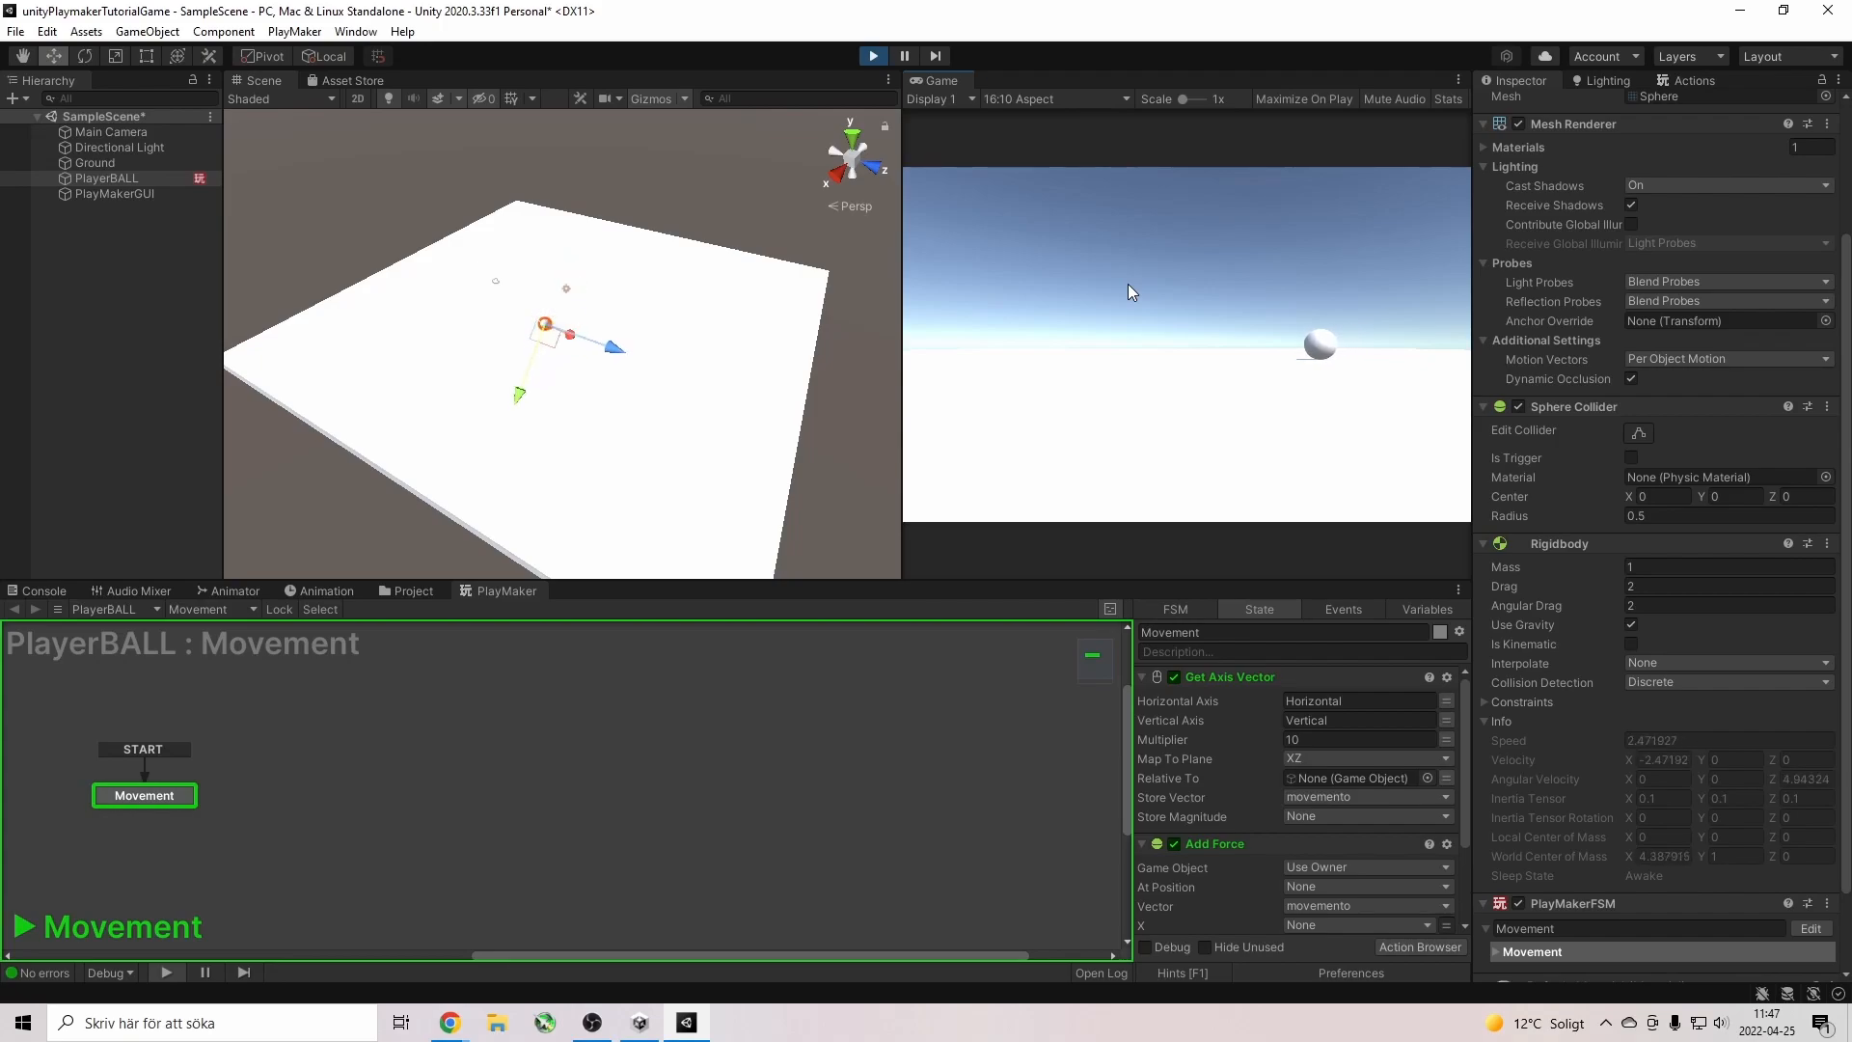
pyautogui.press('Right')
pyautogui.press('Down')
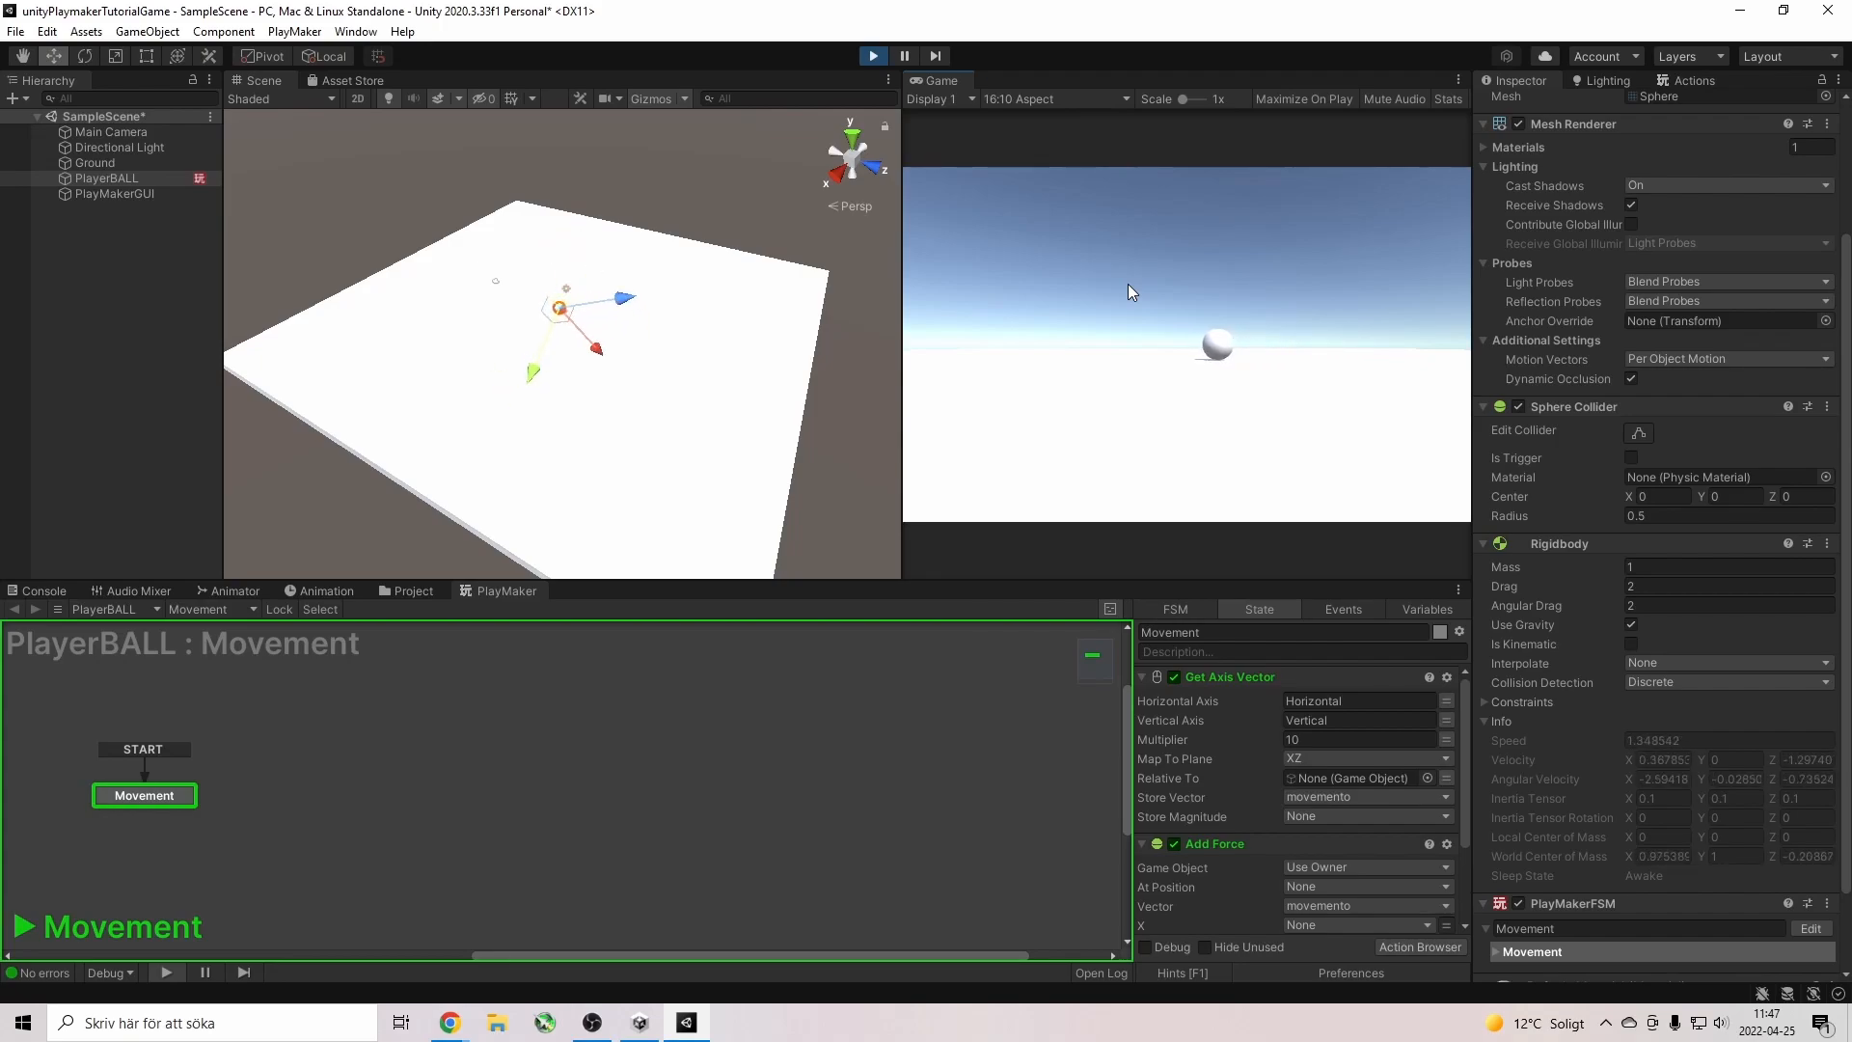
pyautogui.press('w')
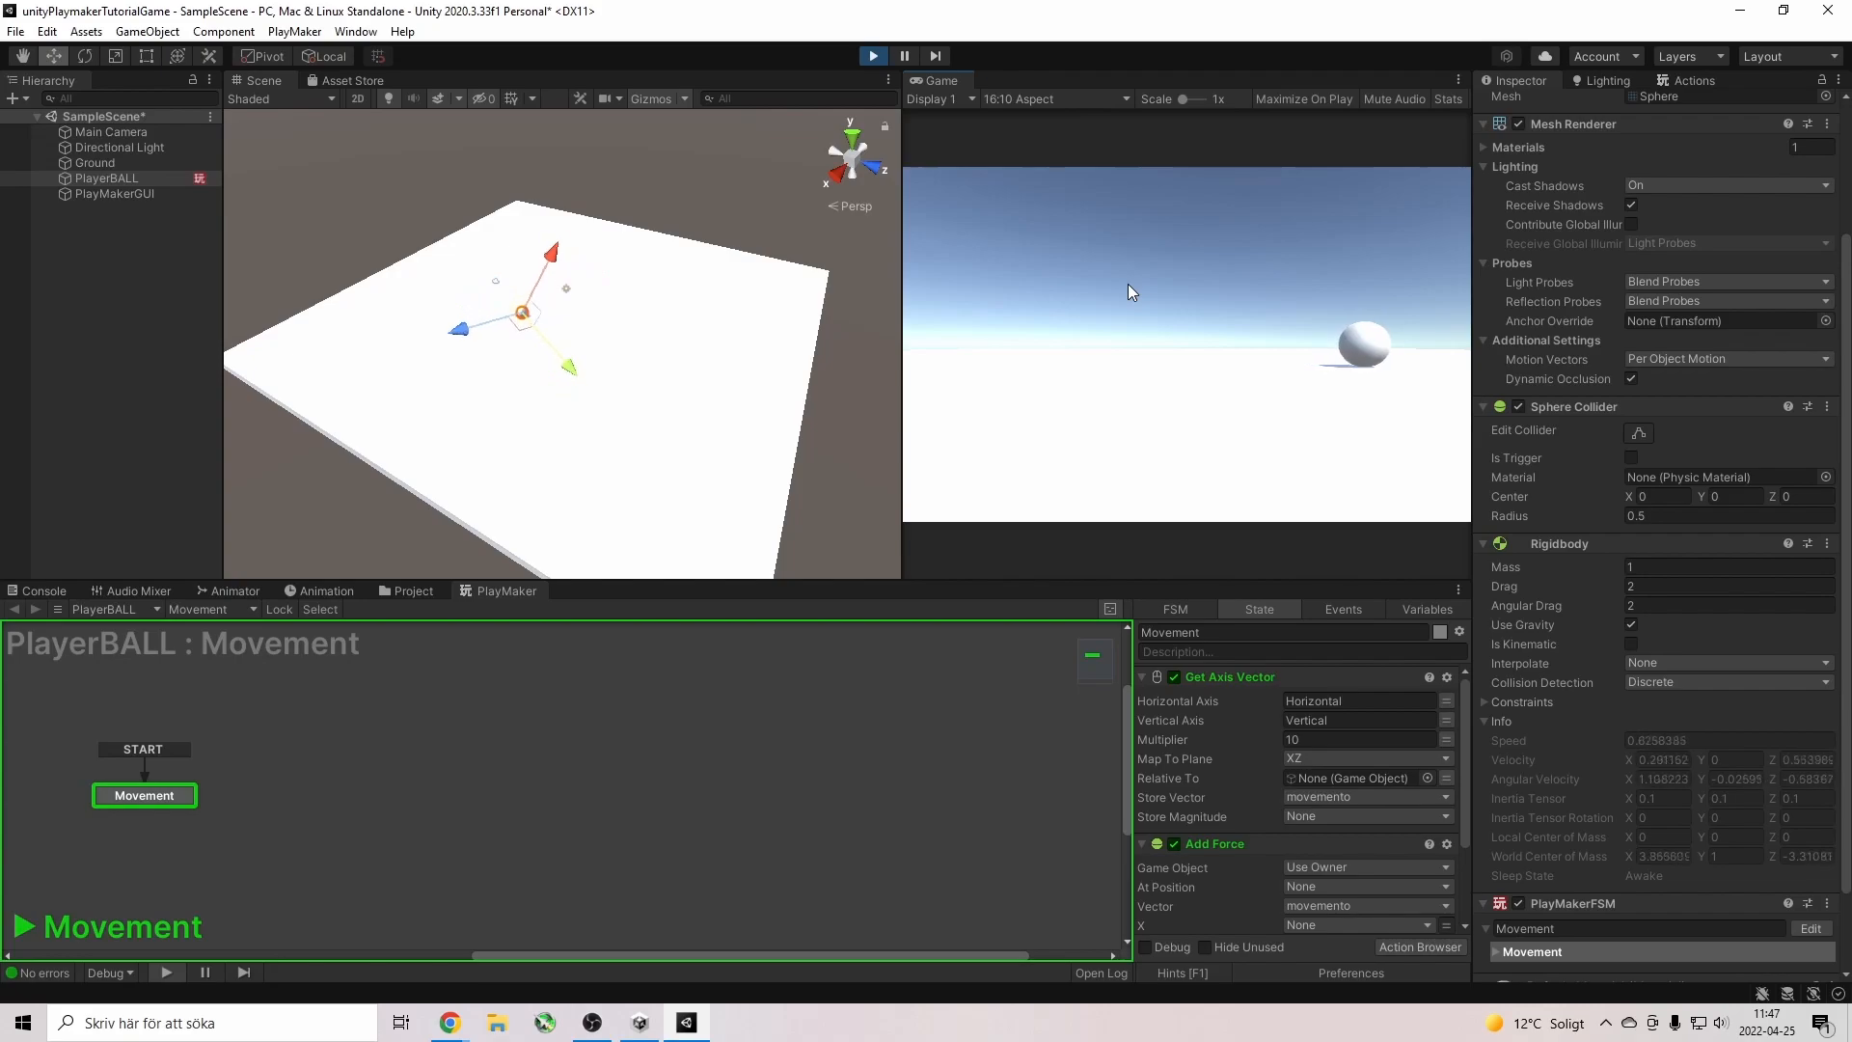
pyautogui.press('a')
pyautogui.click(873, 56)
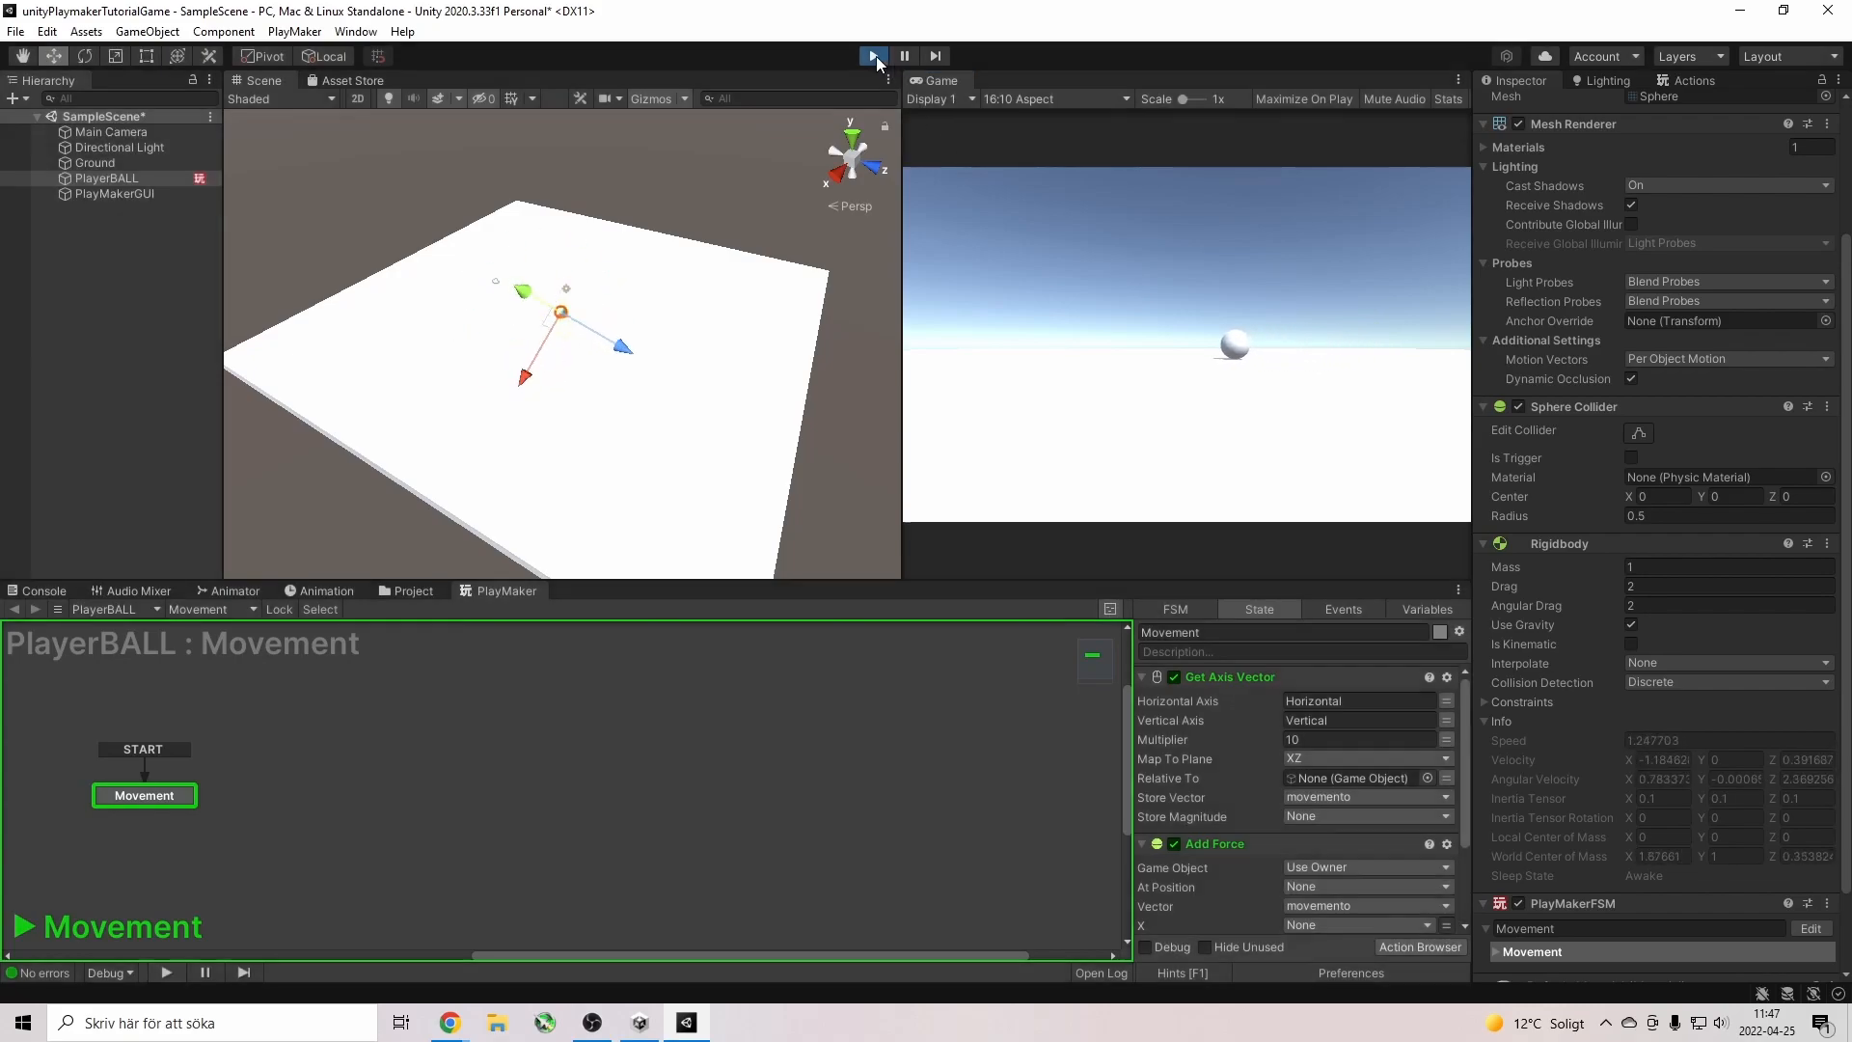
# Create a new folder named Material in the project's root Assets folder.
pyautogui.click(463, 435)
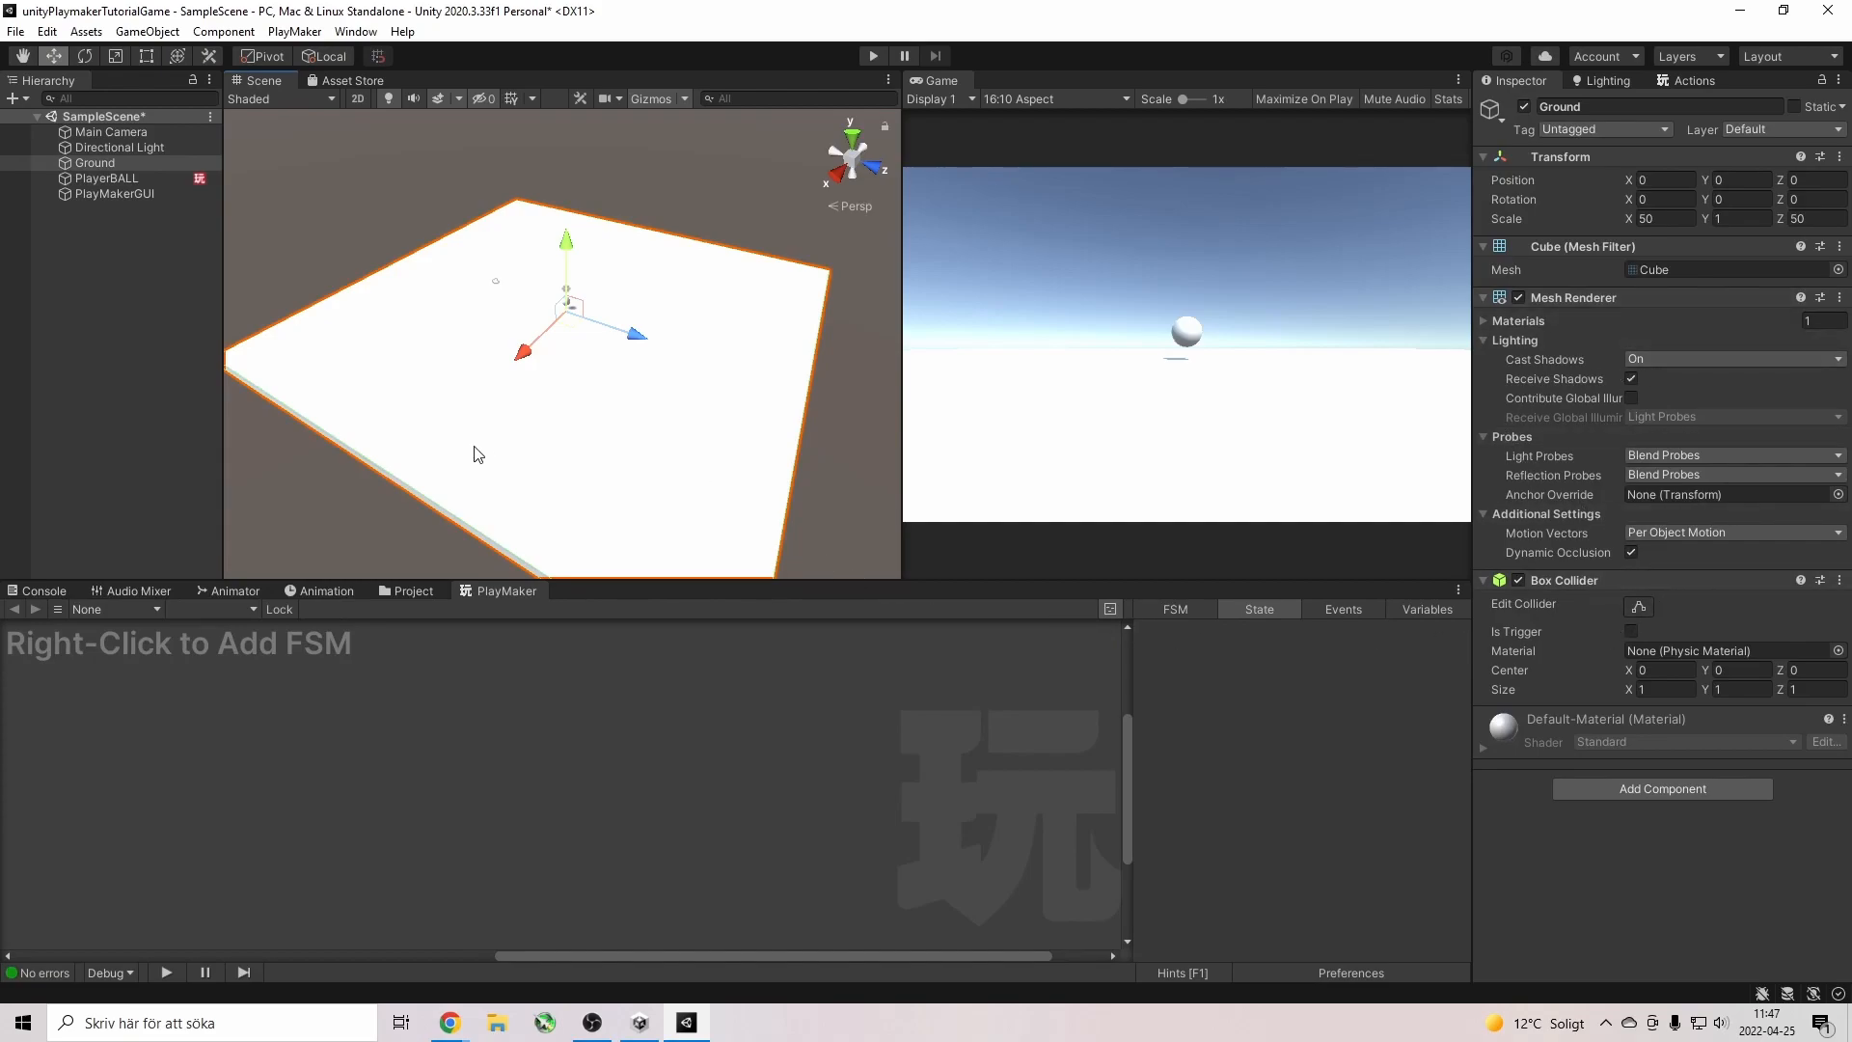
pyautogui.click(399, 591)
pyautogui.rightClick(415, 698)
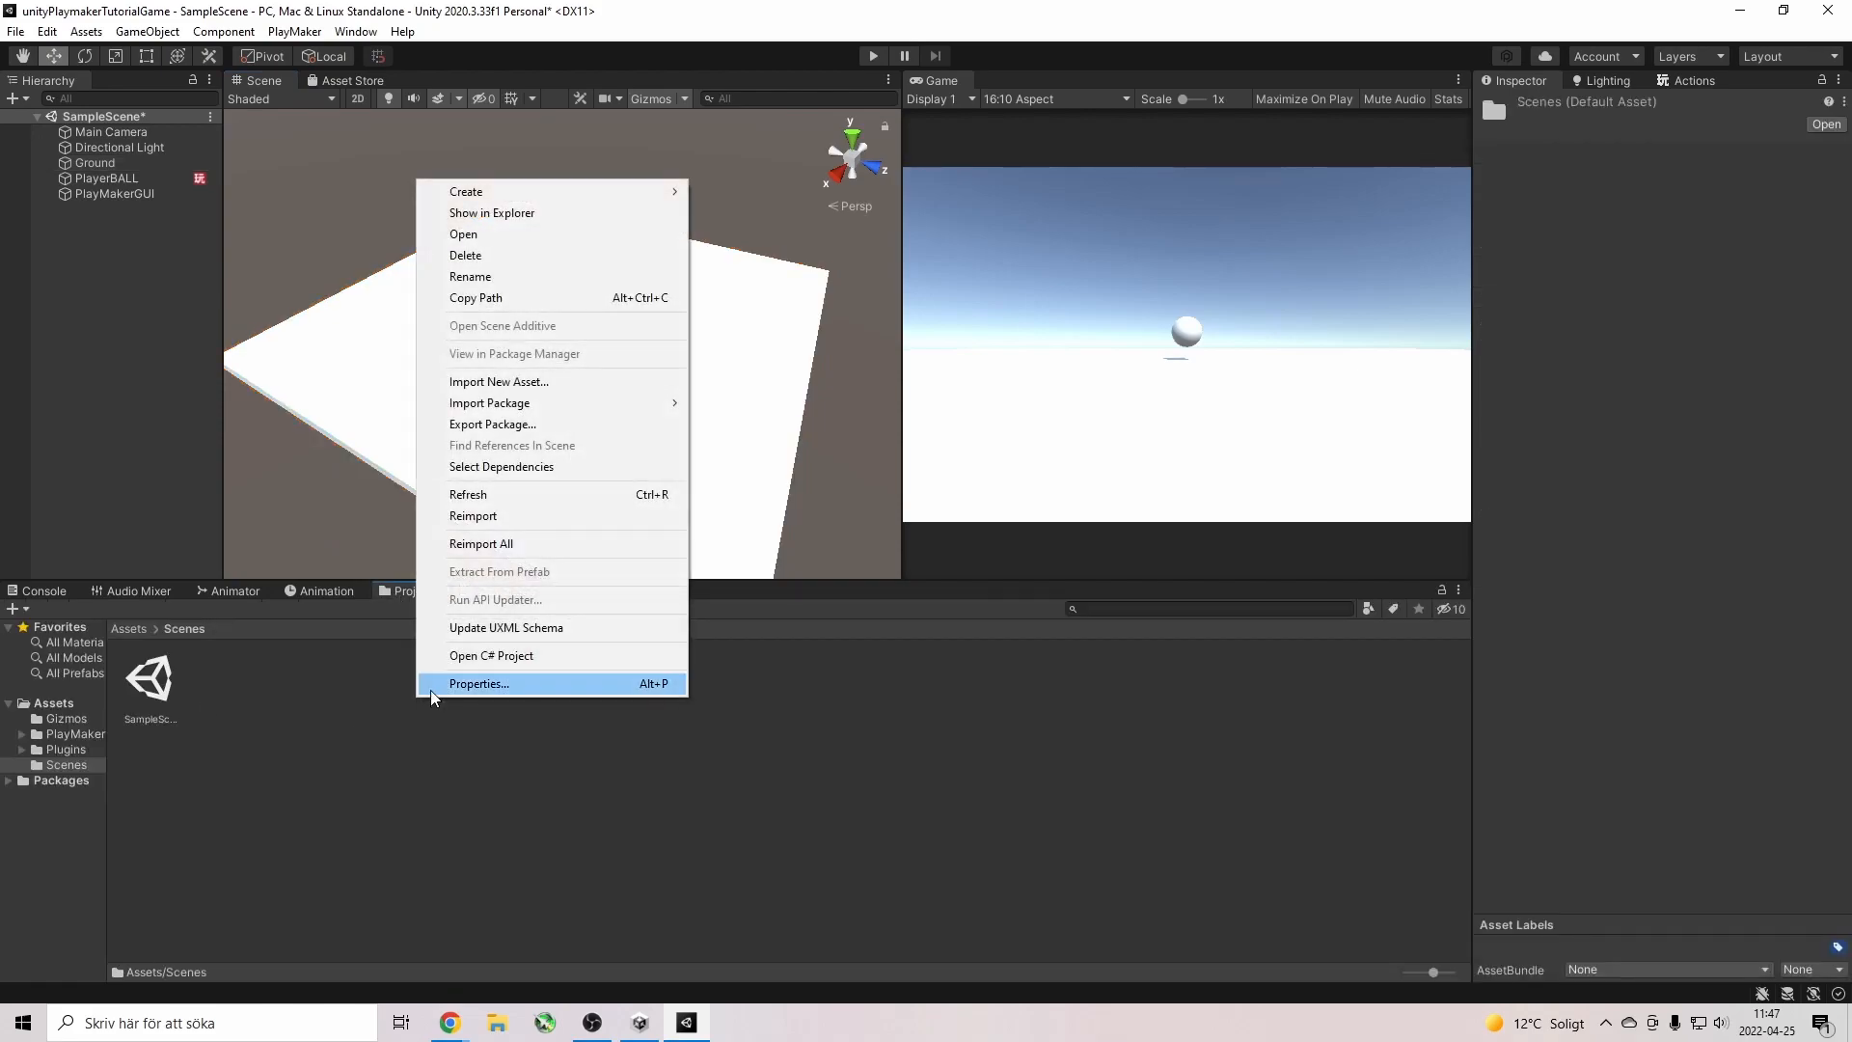
pyautogui.click(135, 628)
pyautogui.rightClick(528, 746)
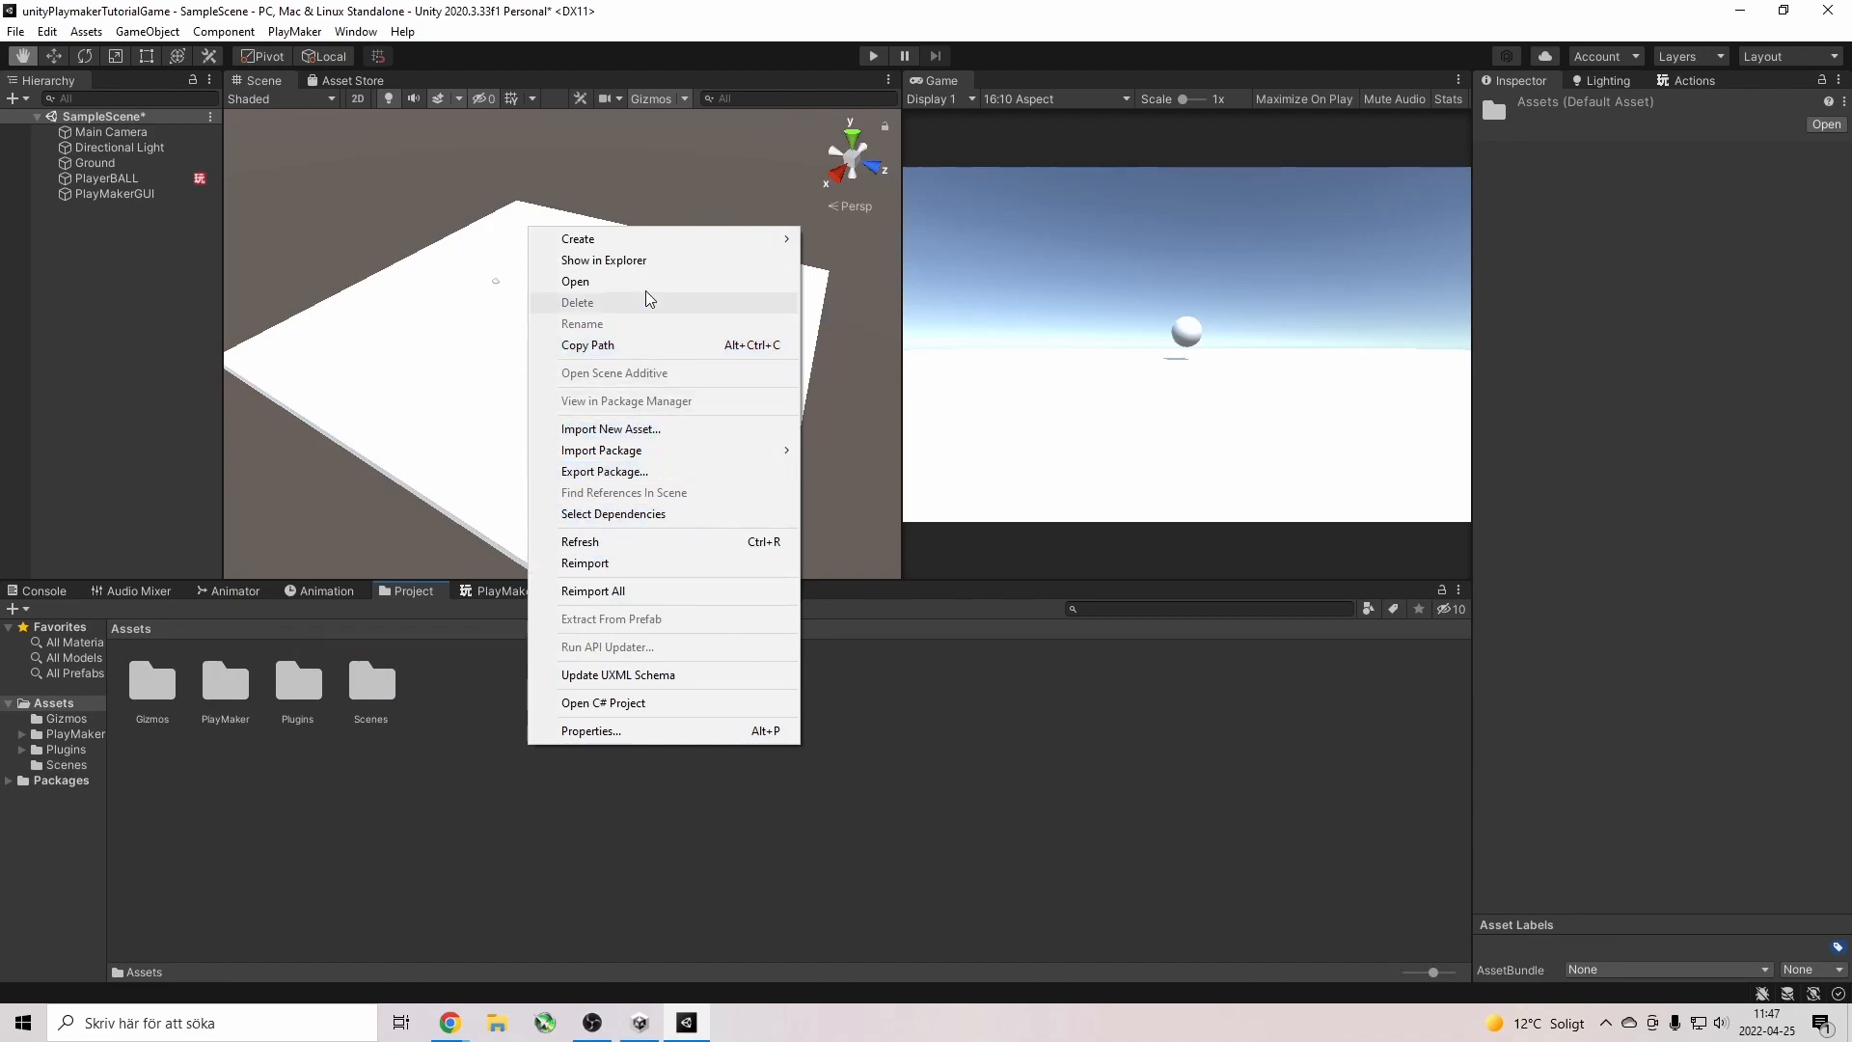
pyautogui.moveTo(649, 239)
pyautogui.click(863, 239)
pyautogui.write('Material')
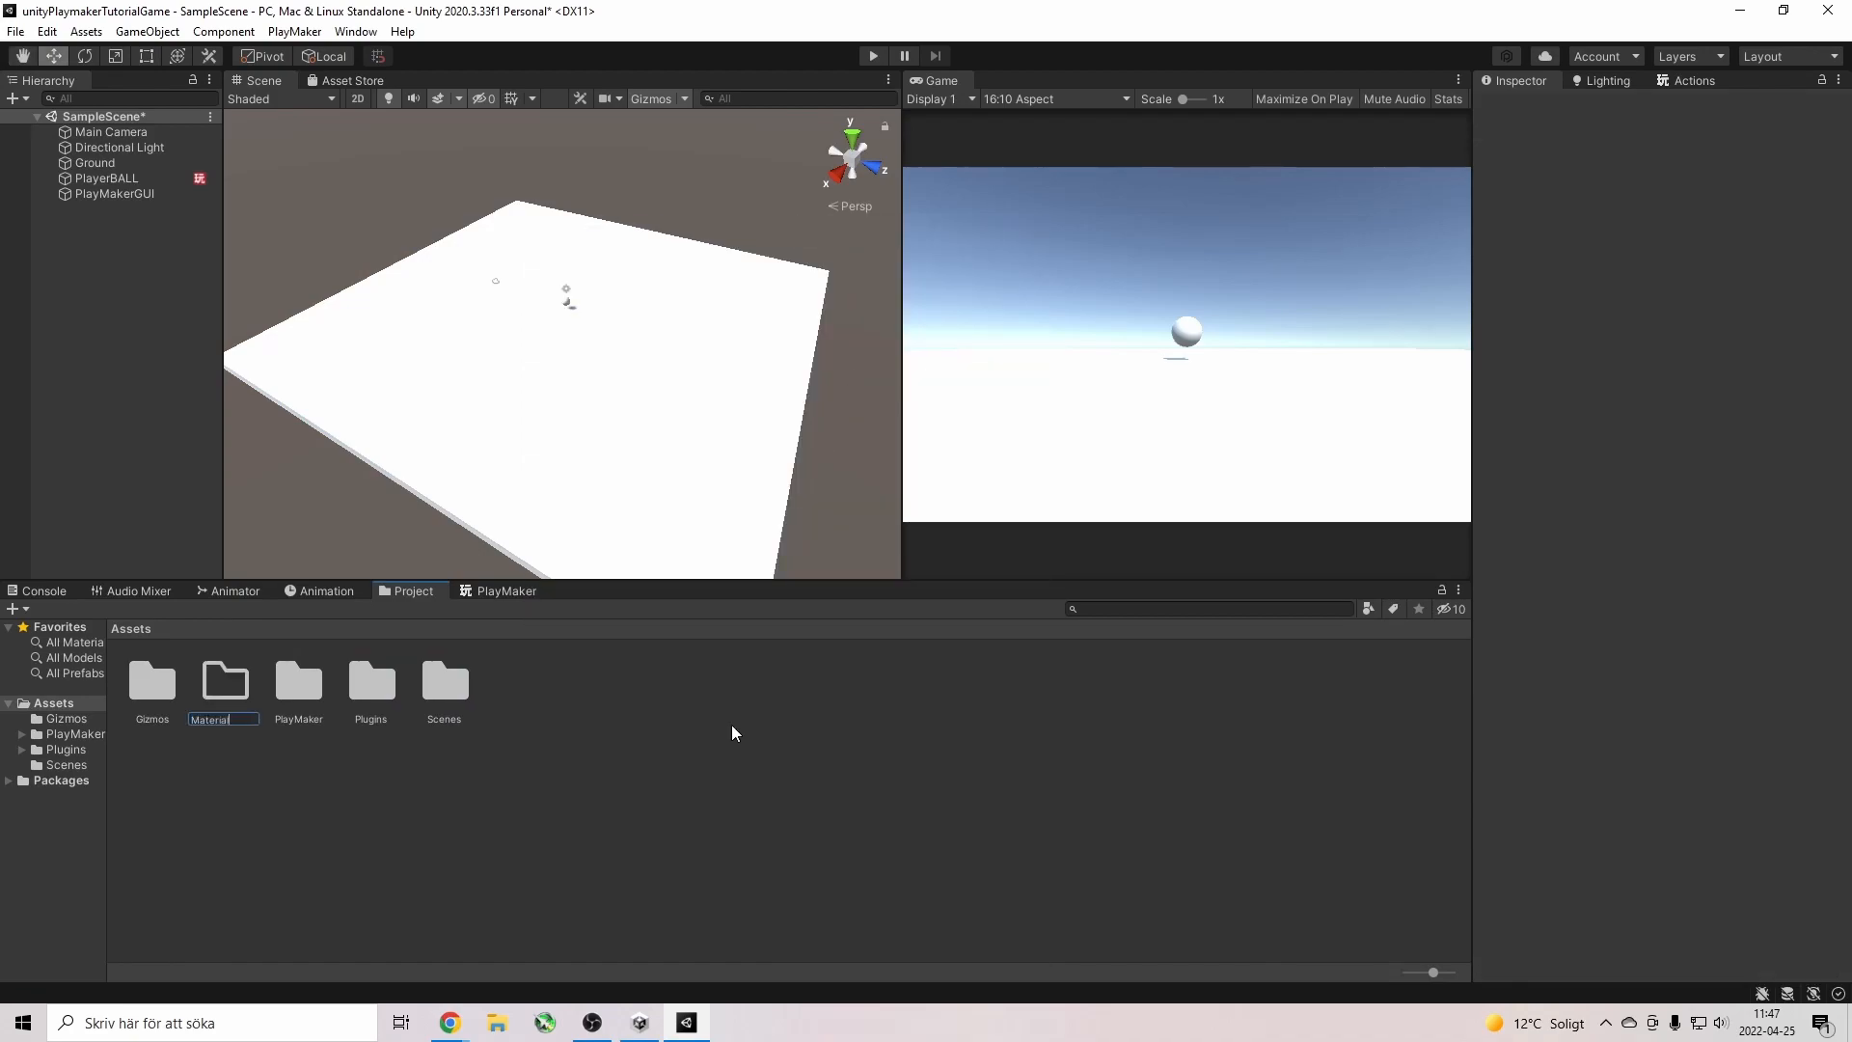
pyautogui.press('Return')
pyautogui.click(445, 692)
pyautogui.doubleClick(446, 692)
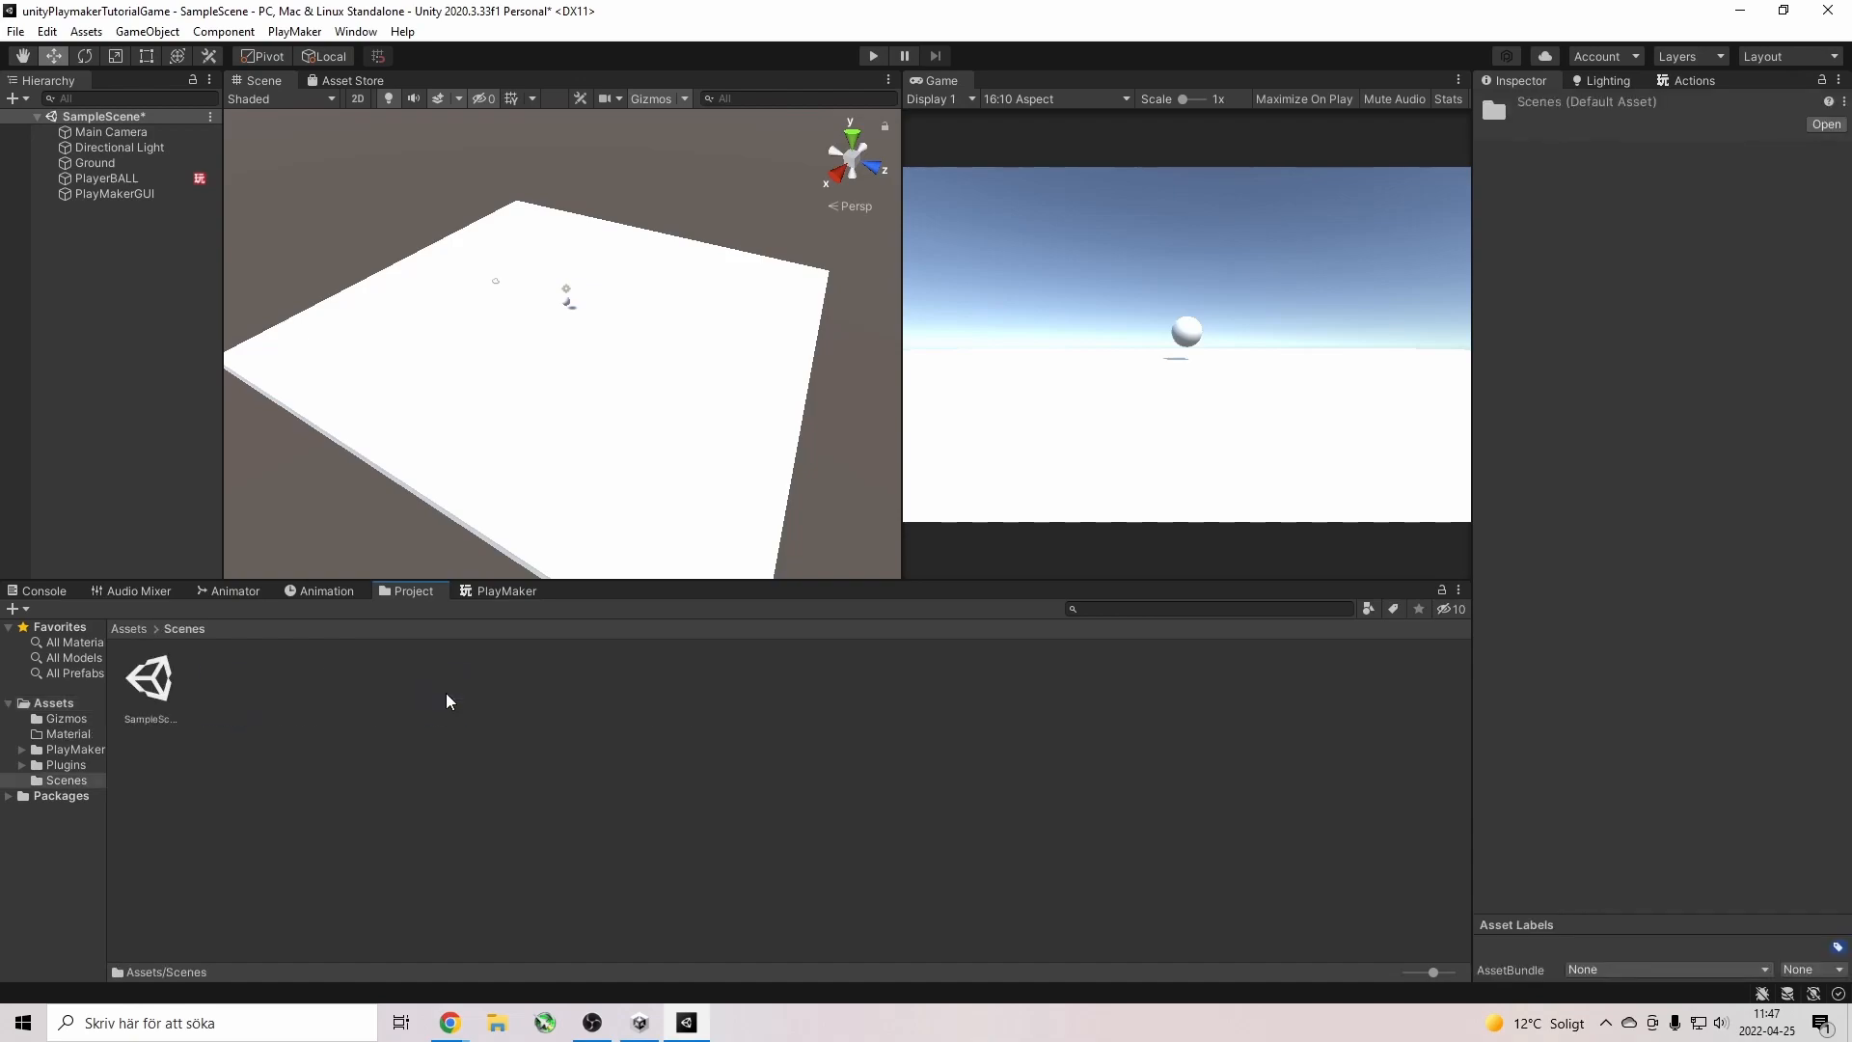
pyautogui.click(130, 627)
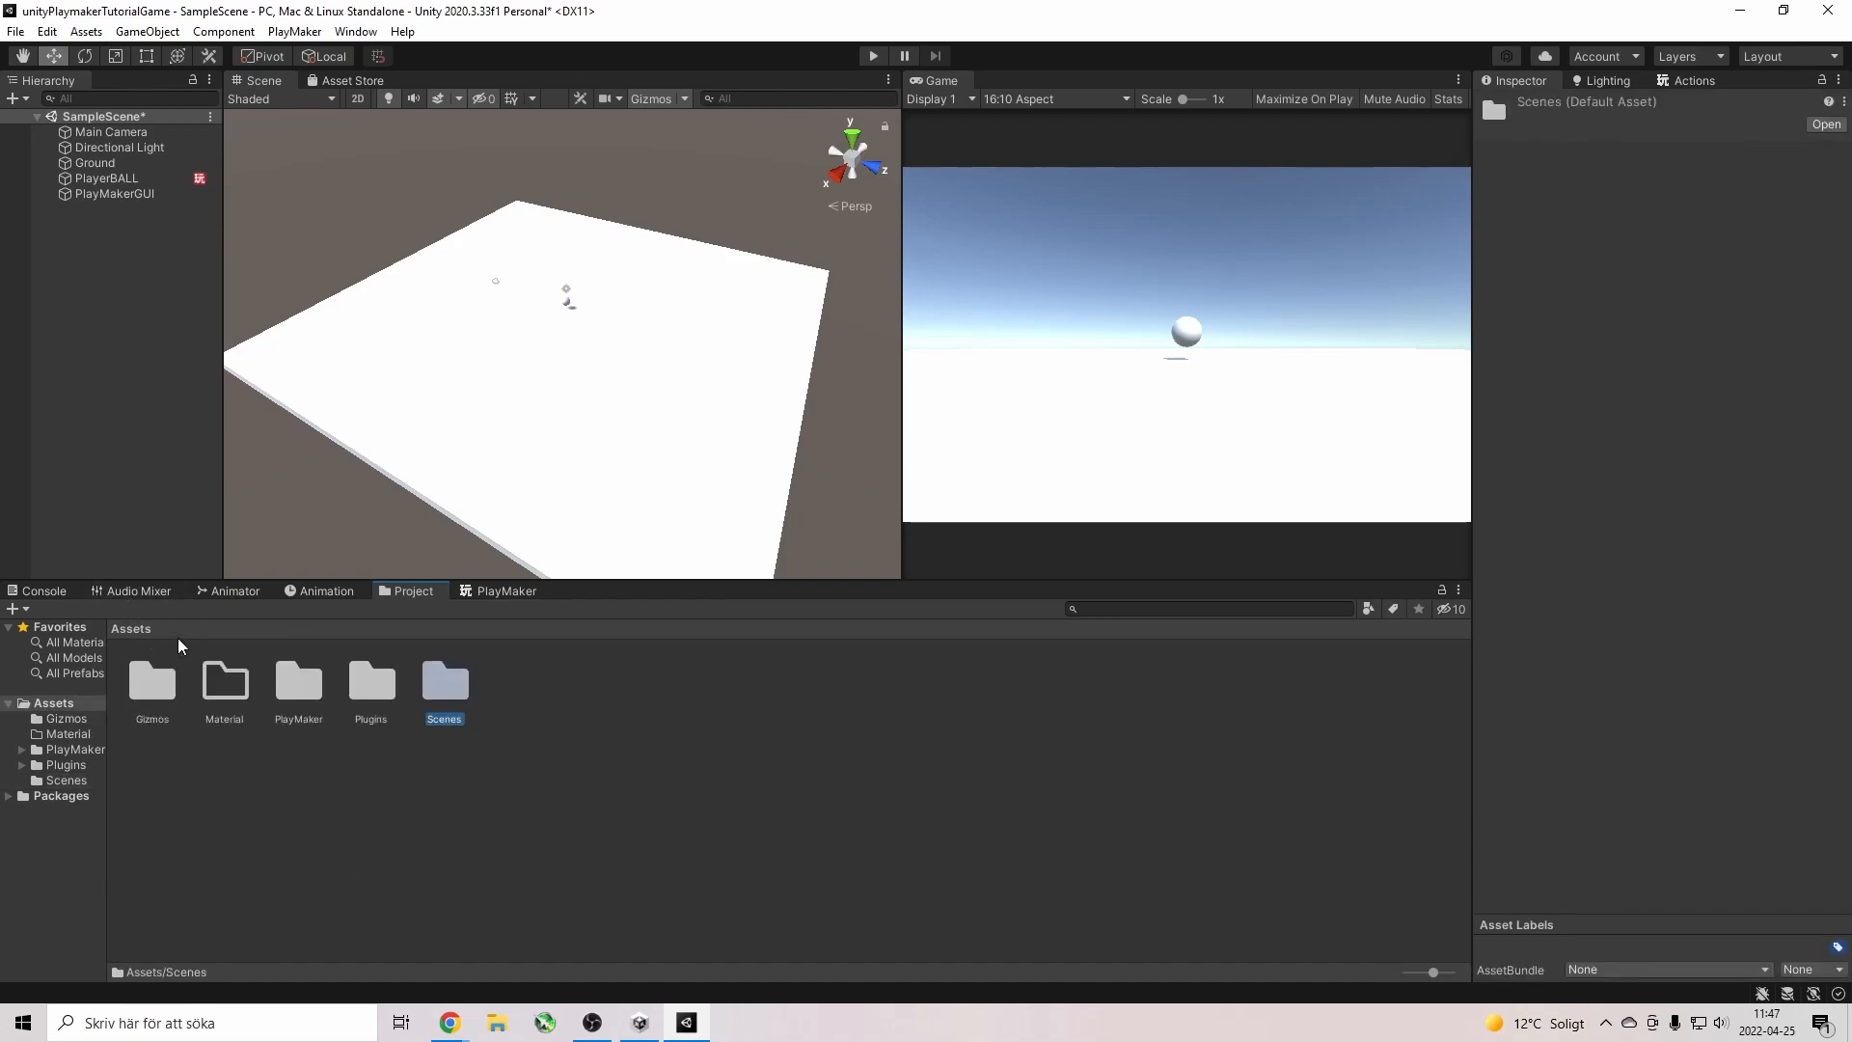
pyautogui.doubleClick(297, 684)
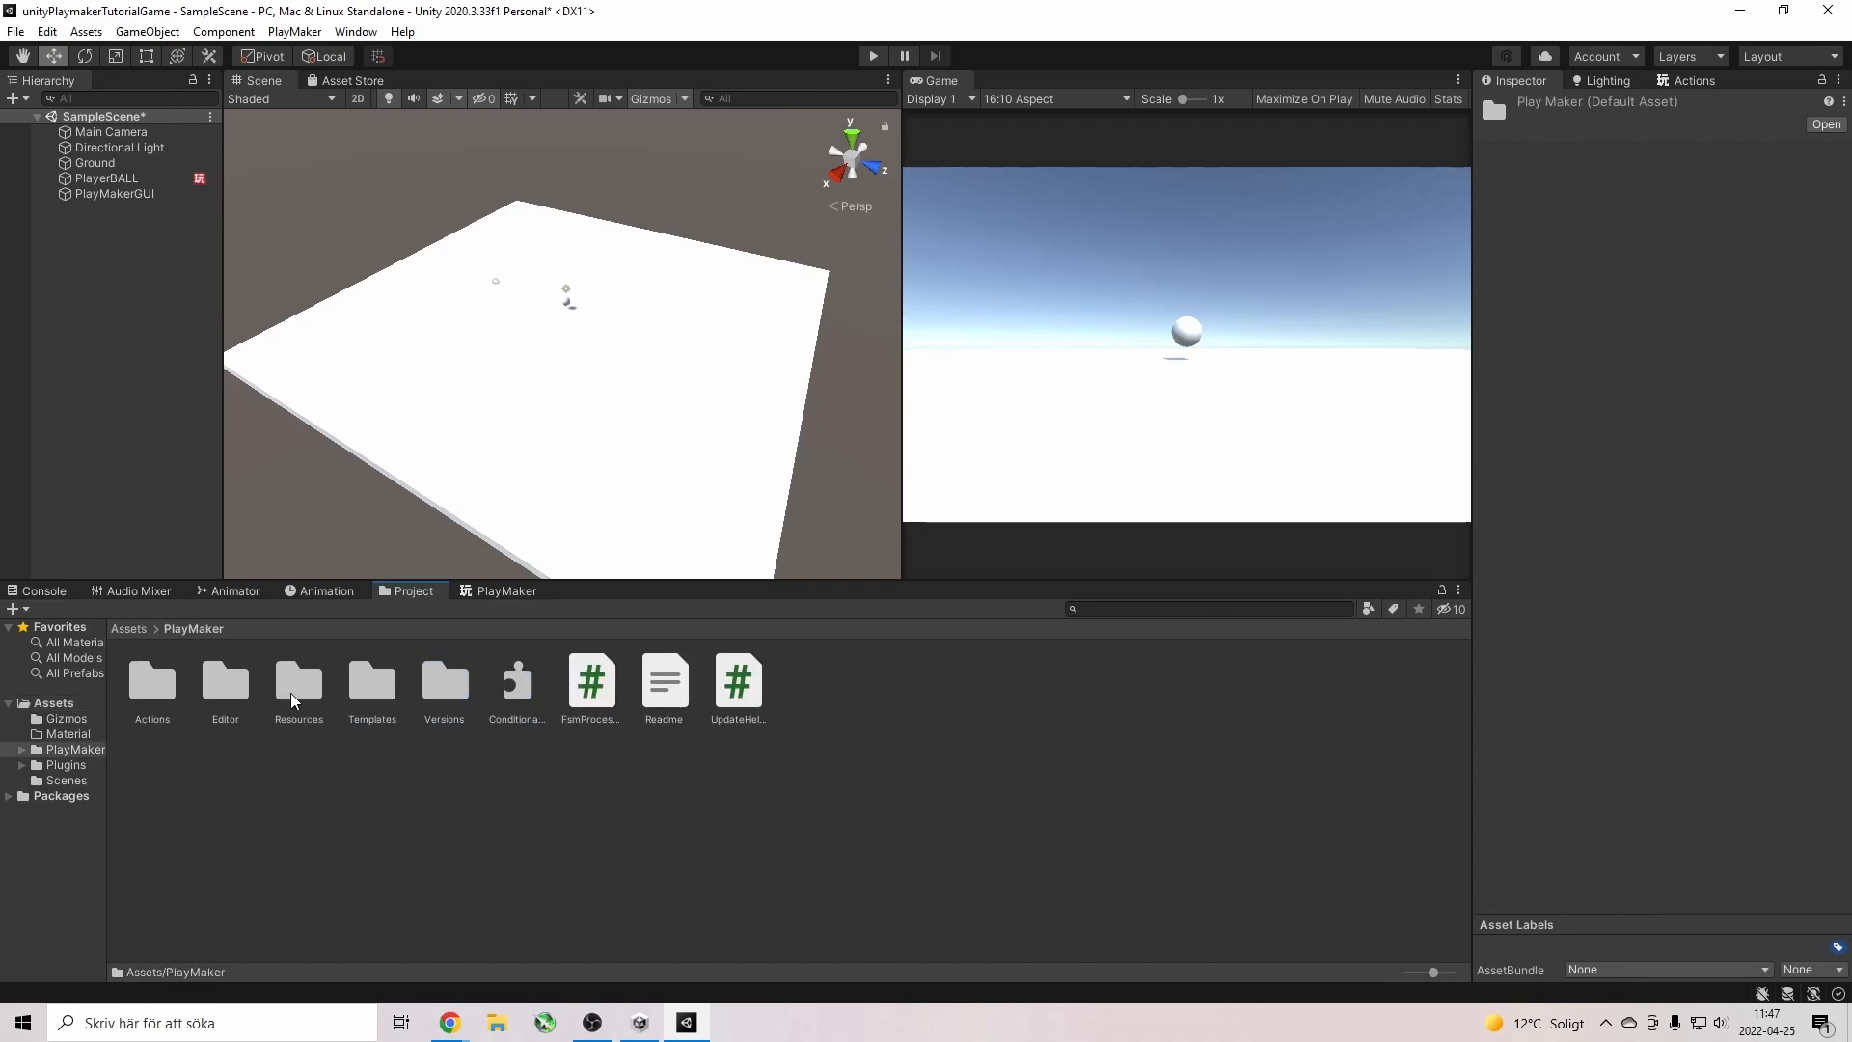
pyautogui.click(130, 627)
# Create a new material named GroundMat inside the Material folder.
pyautogui.doubleClick(229, 692)
pyautogui.rightClick(562, 726)
pyautogui.rightClick(646, 838)
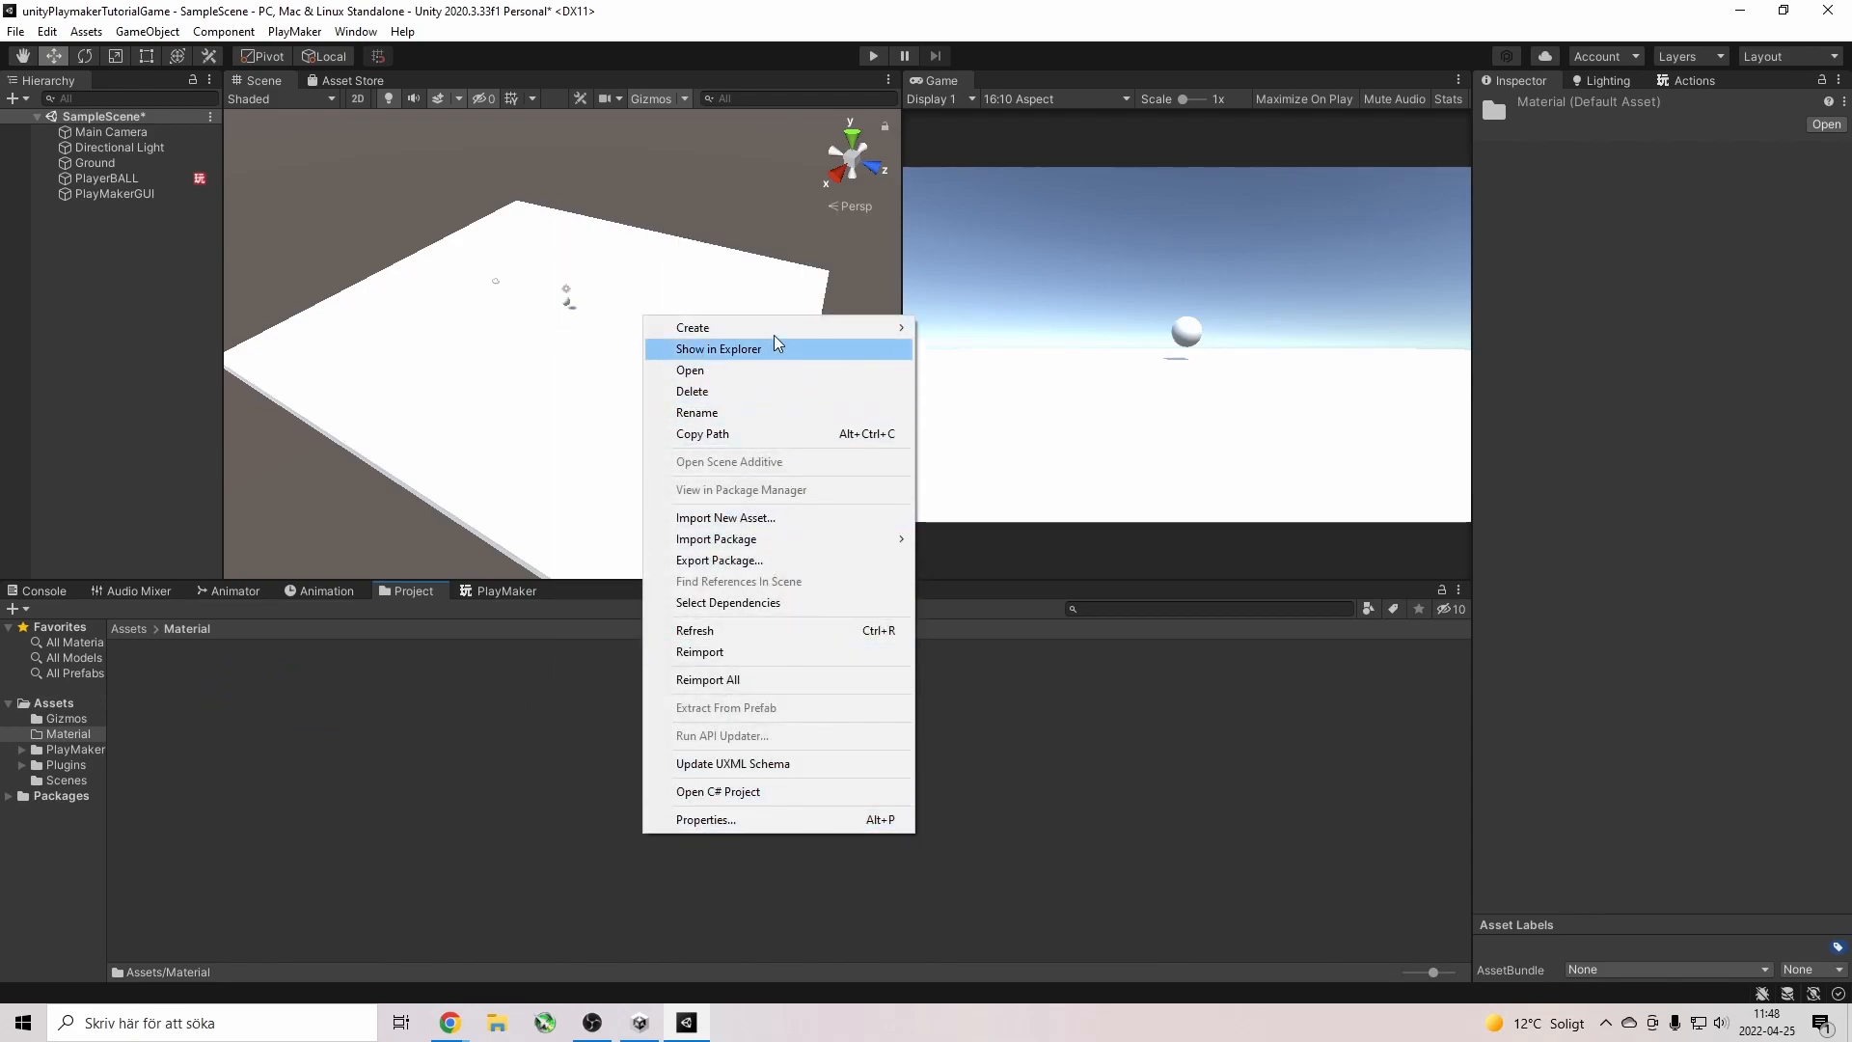
pyautogui.moveTo(814, 328)
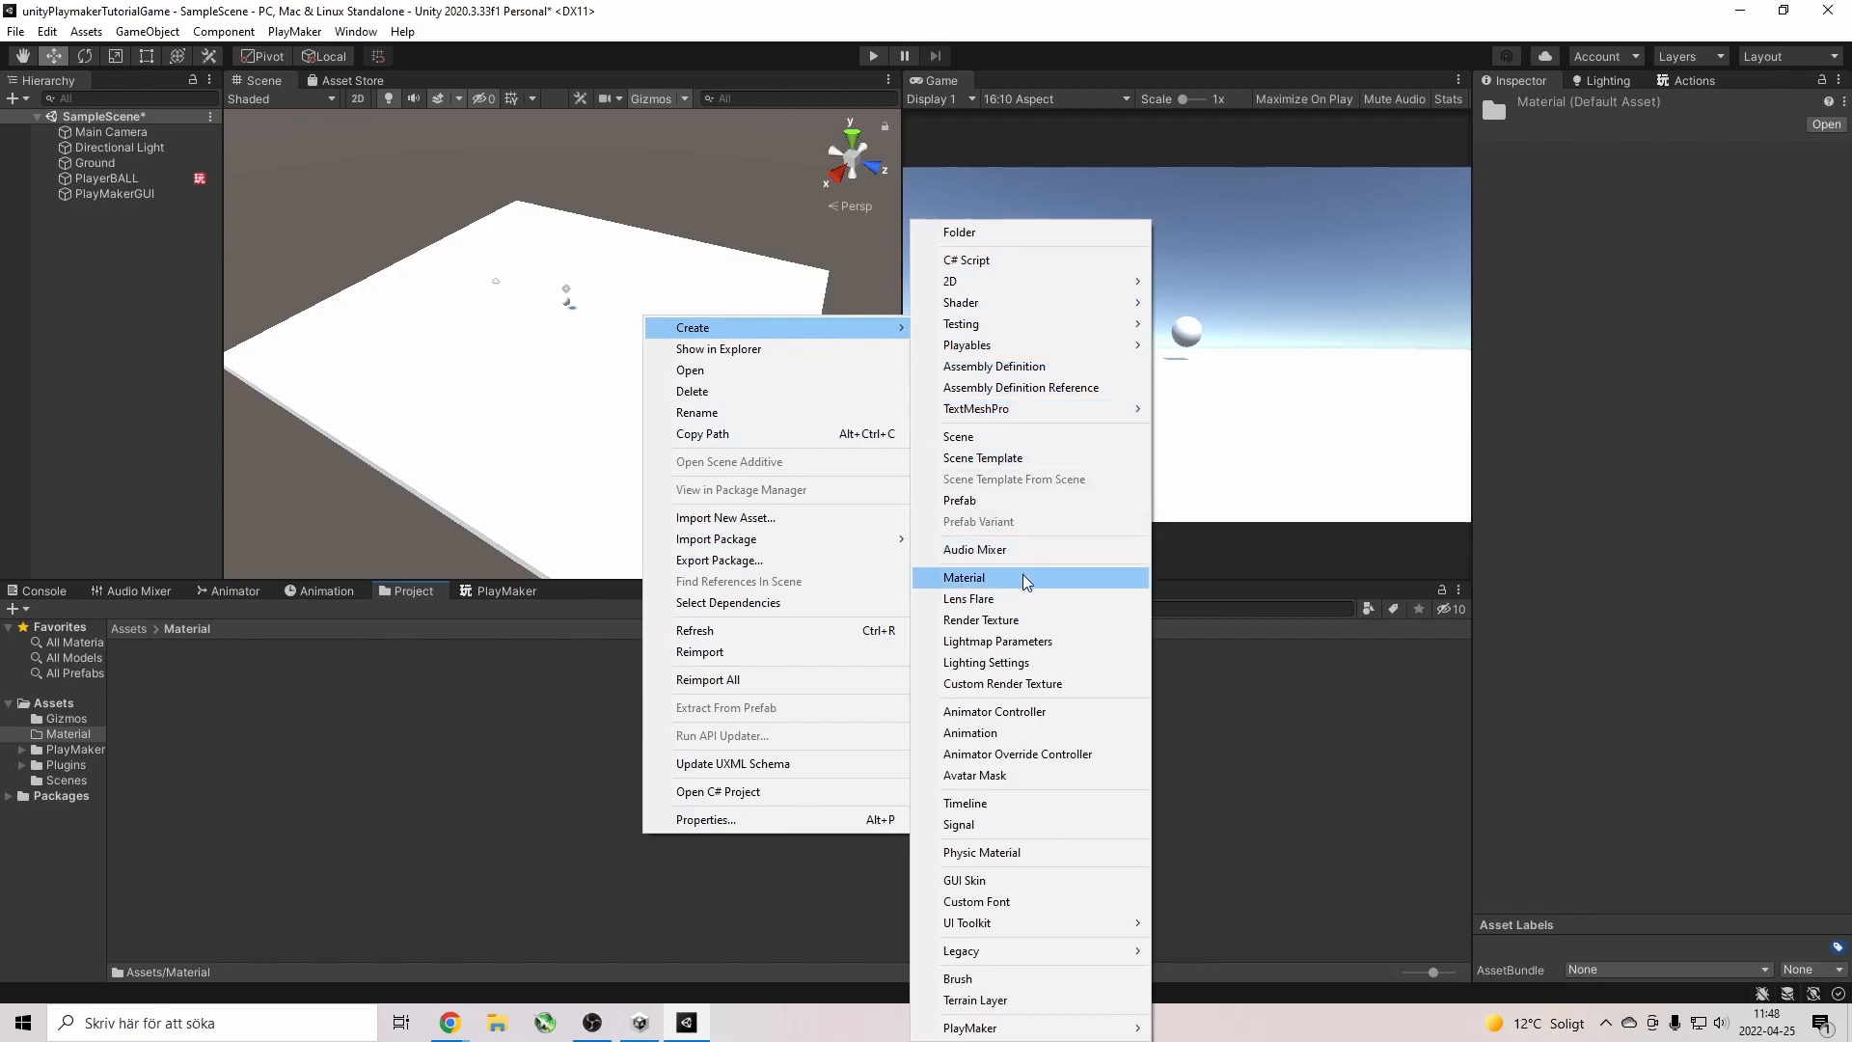
pyautogui.click(1028, 577)
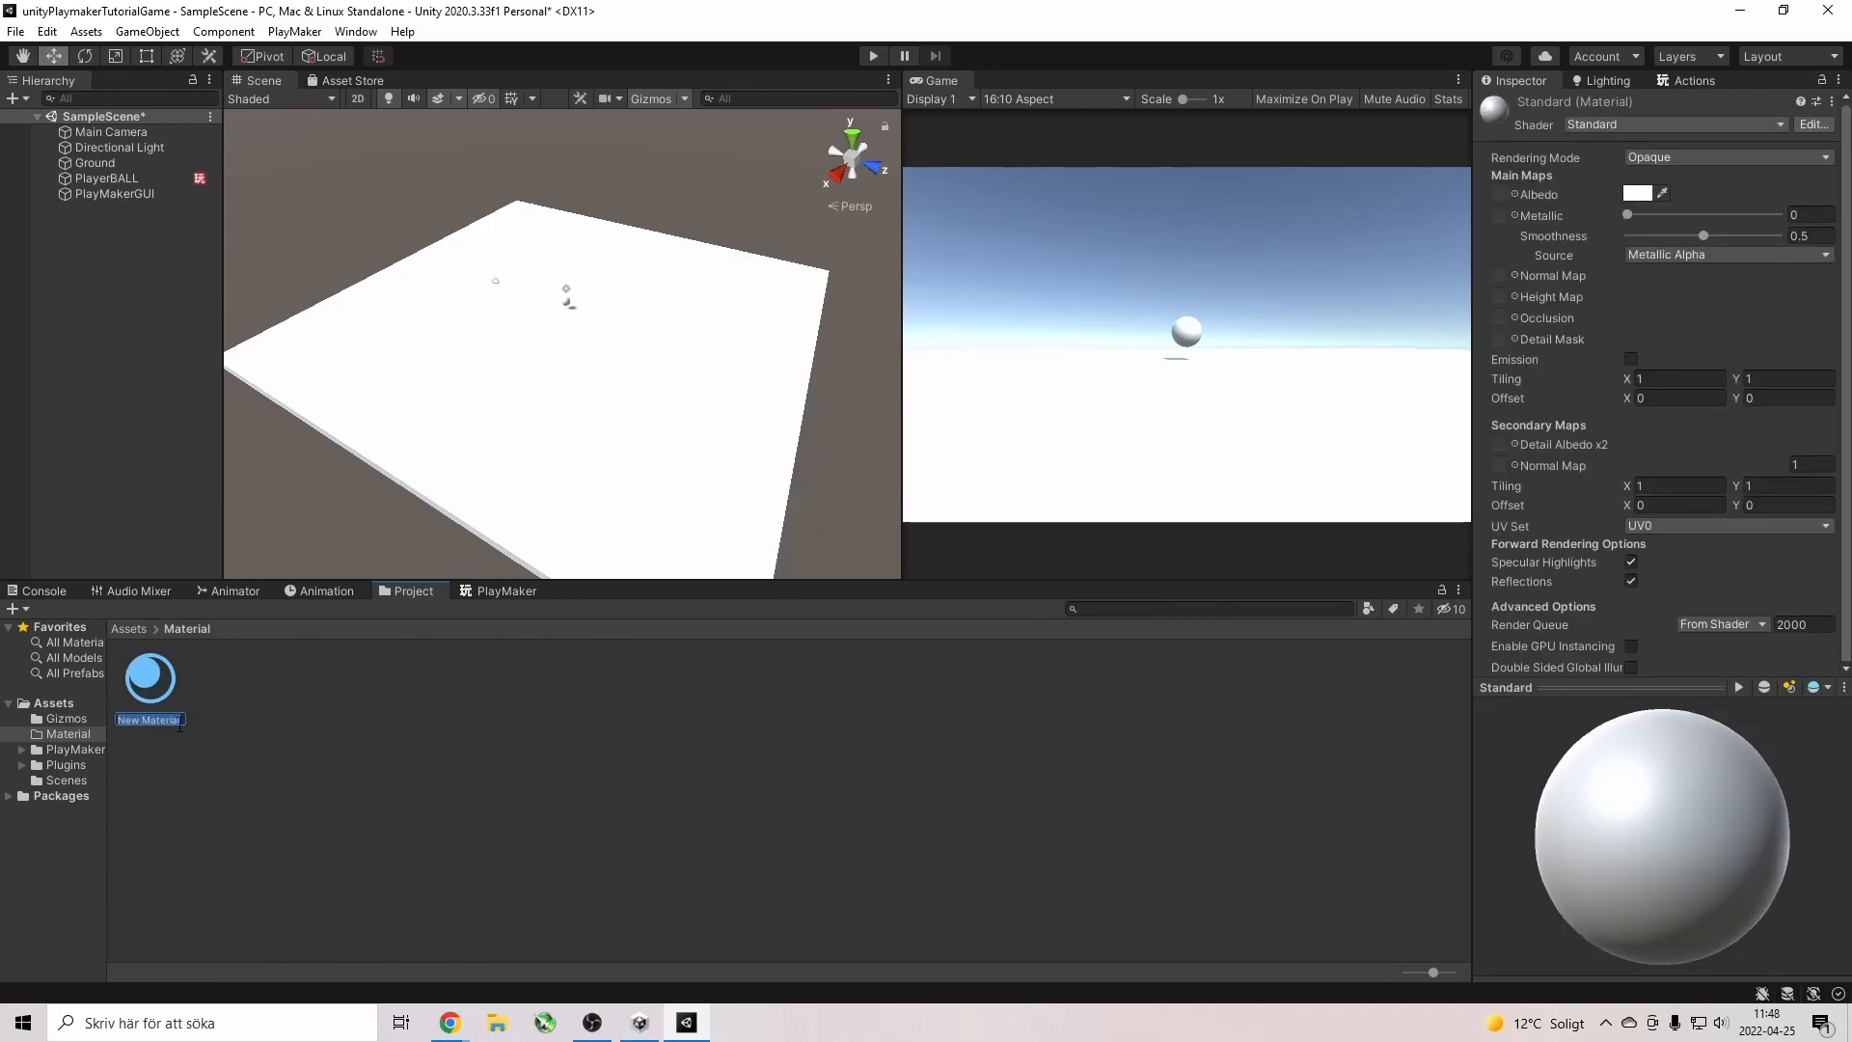
pyautogui.write('GroundMat')
pyautogui.press('Return')
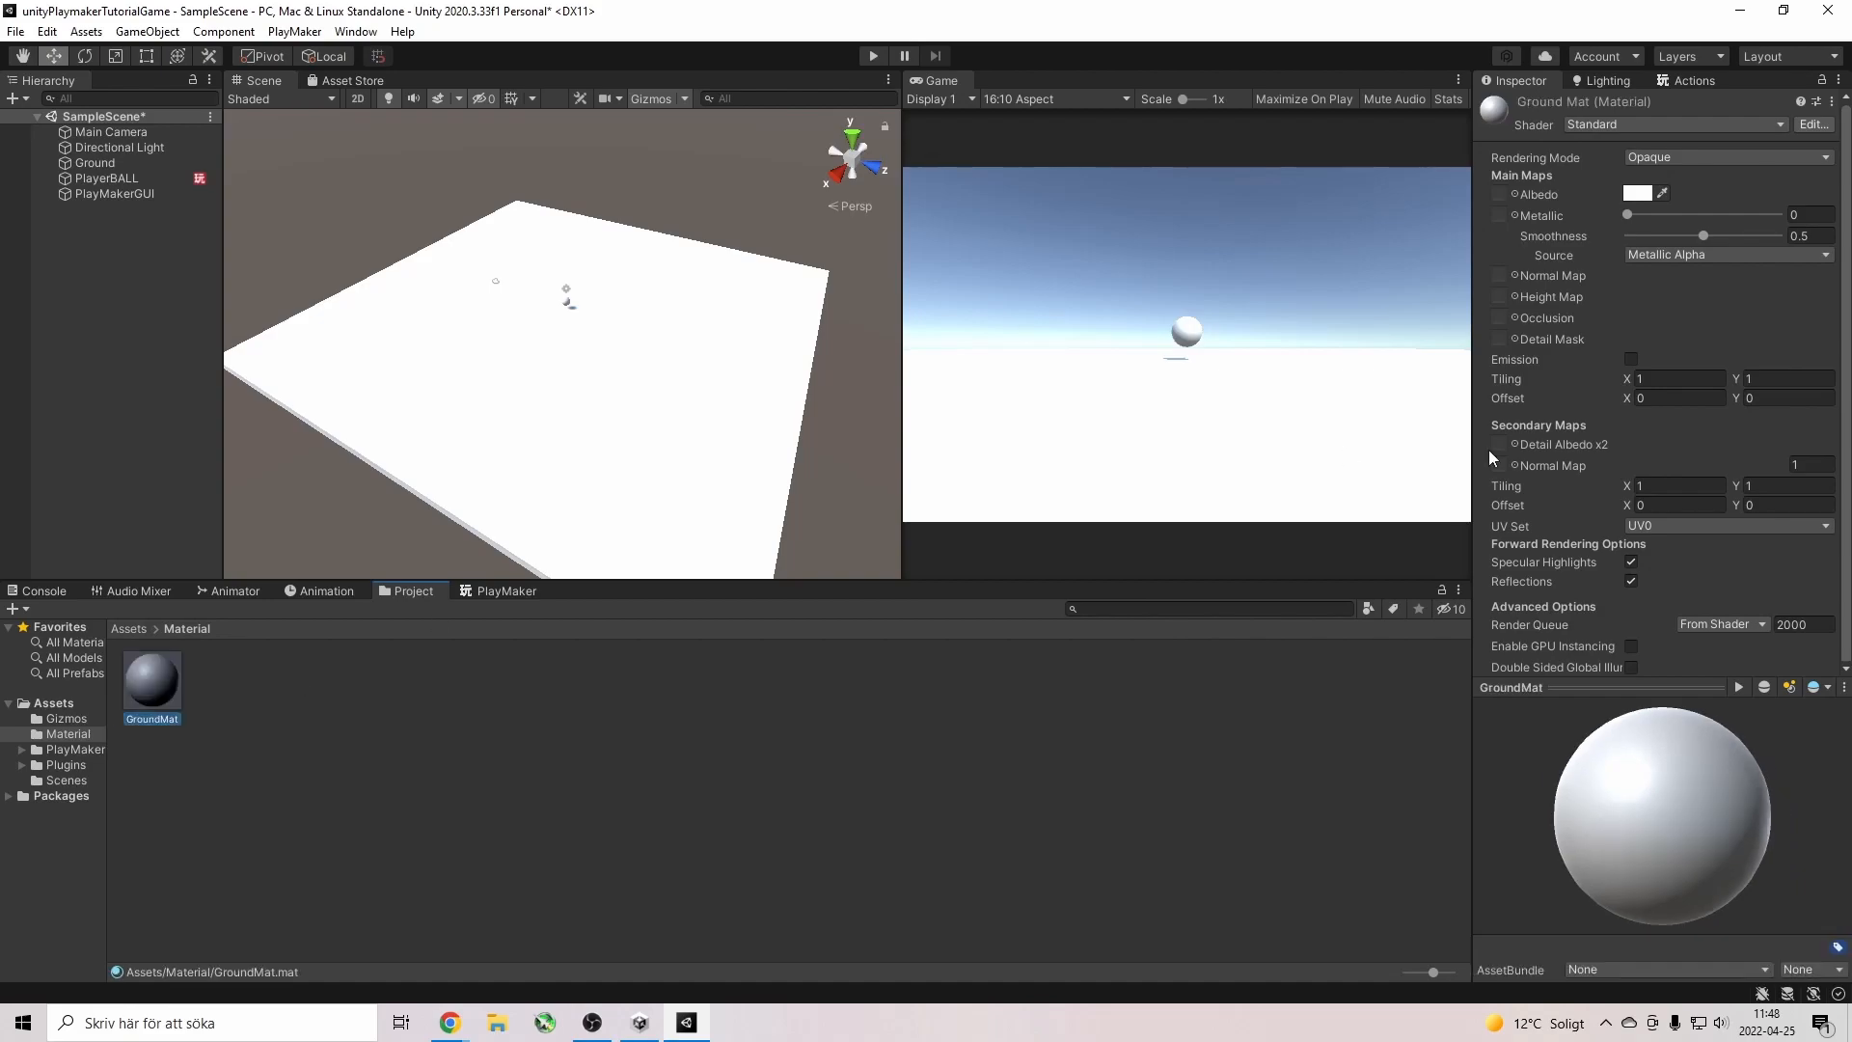
# Set GroundMat's Albedo color to green 13CD1C and apply the material to the ground in the scene.
pyautogui.click(1637, 194)
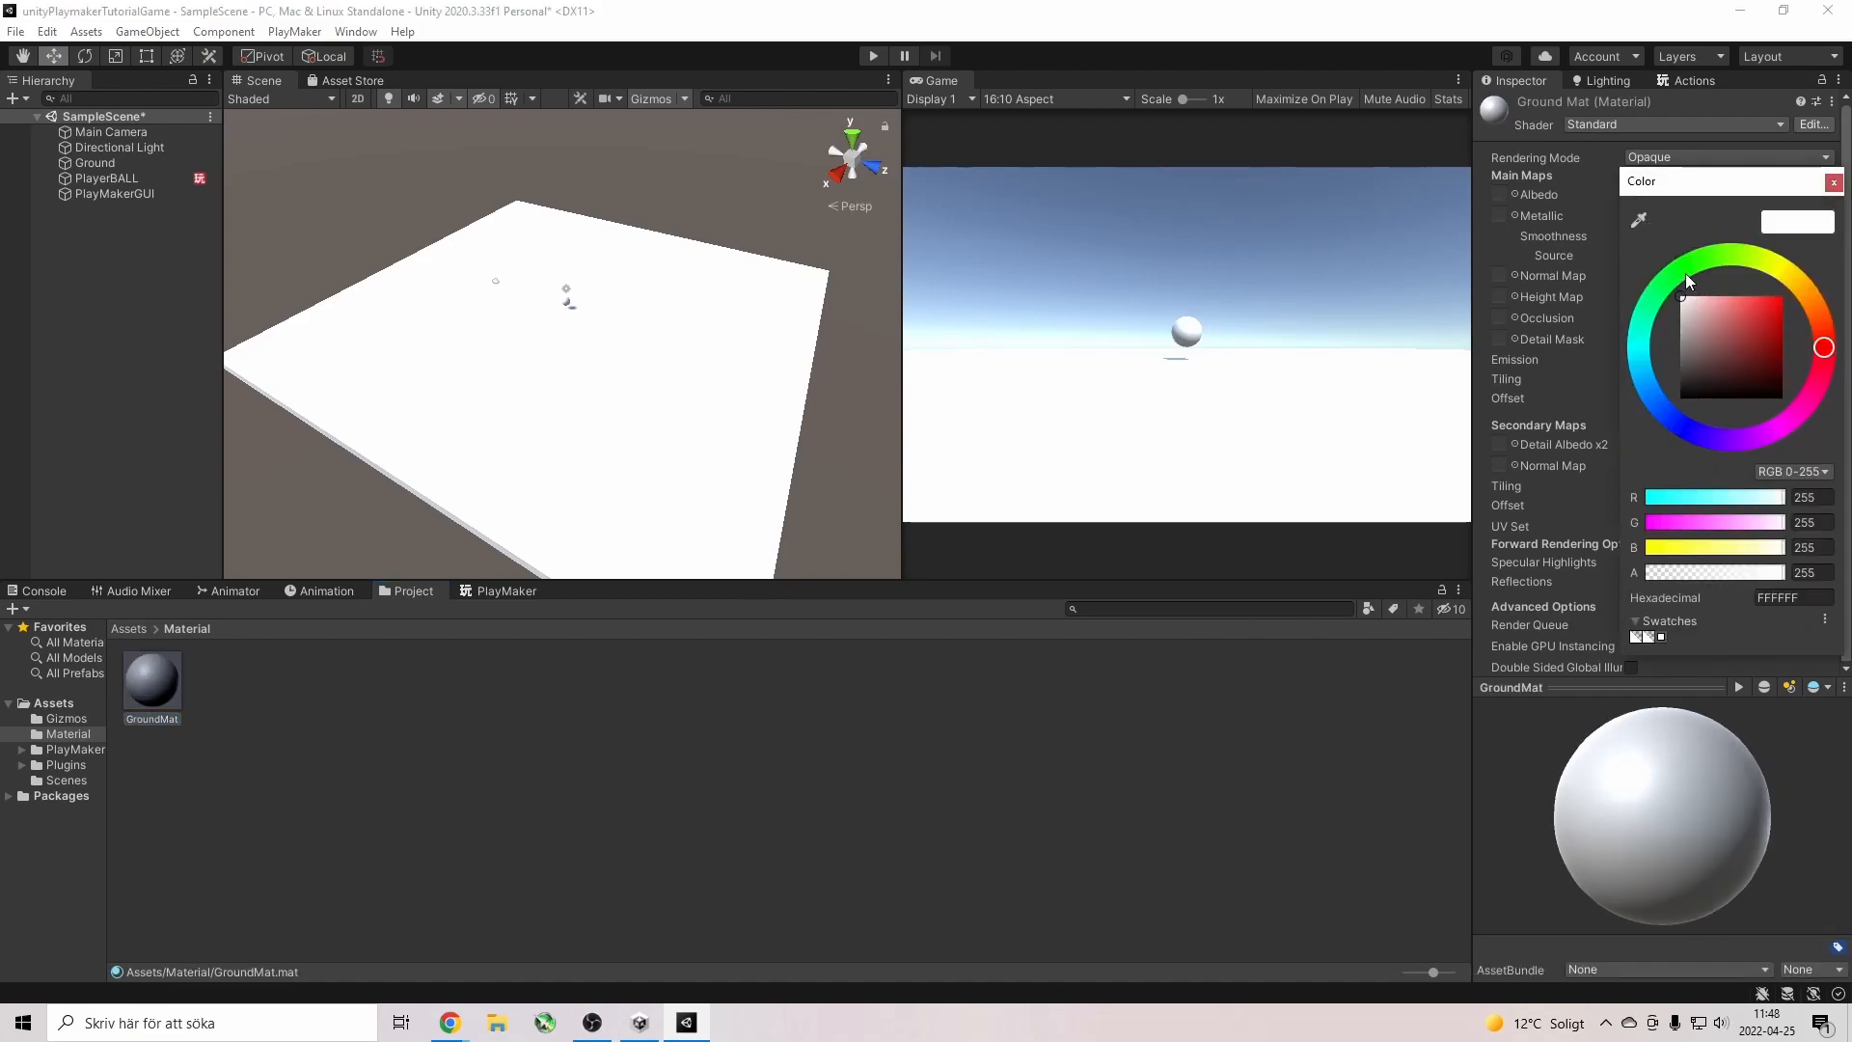
pyautogui.moveTo(1733, 354); pyautogui.dragTo(1774, 317)
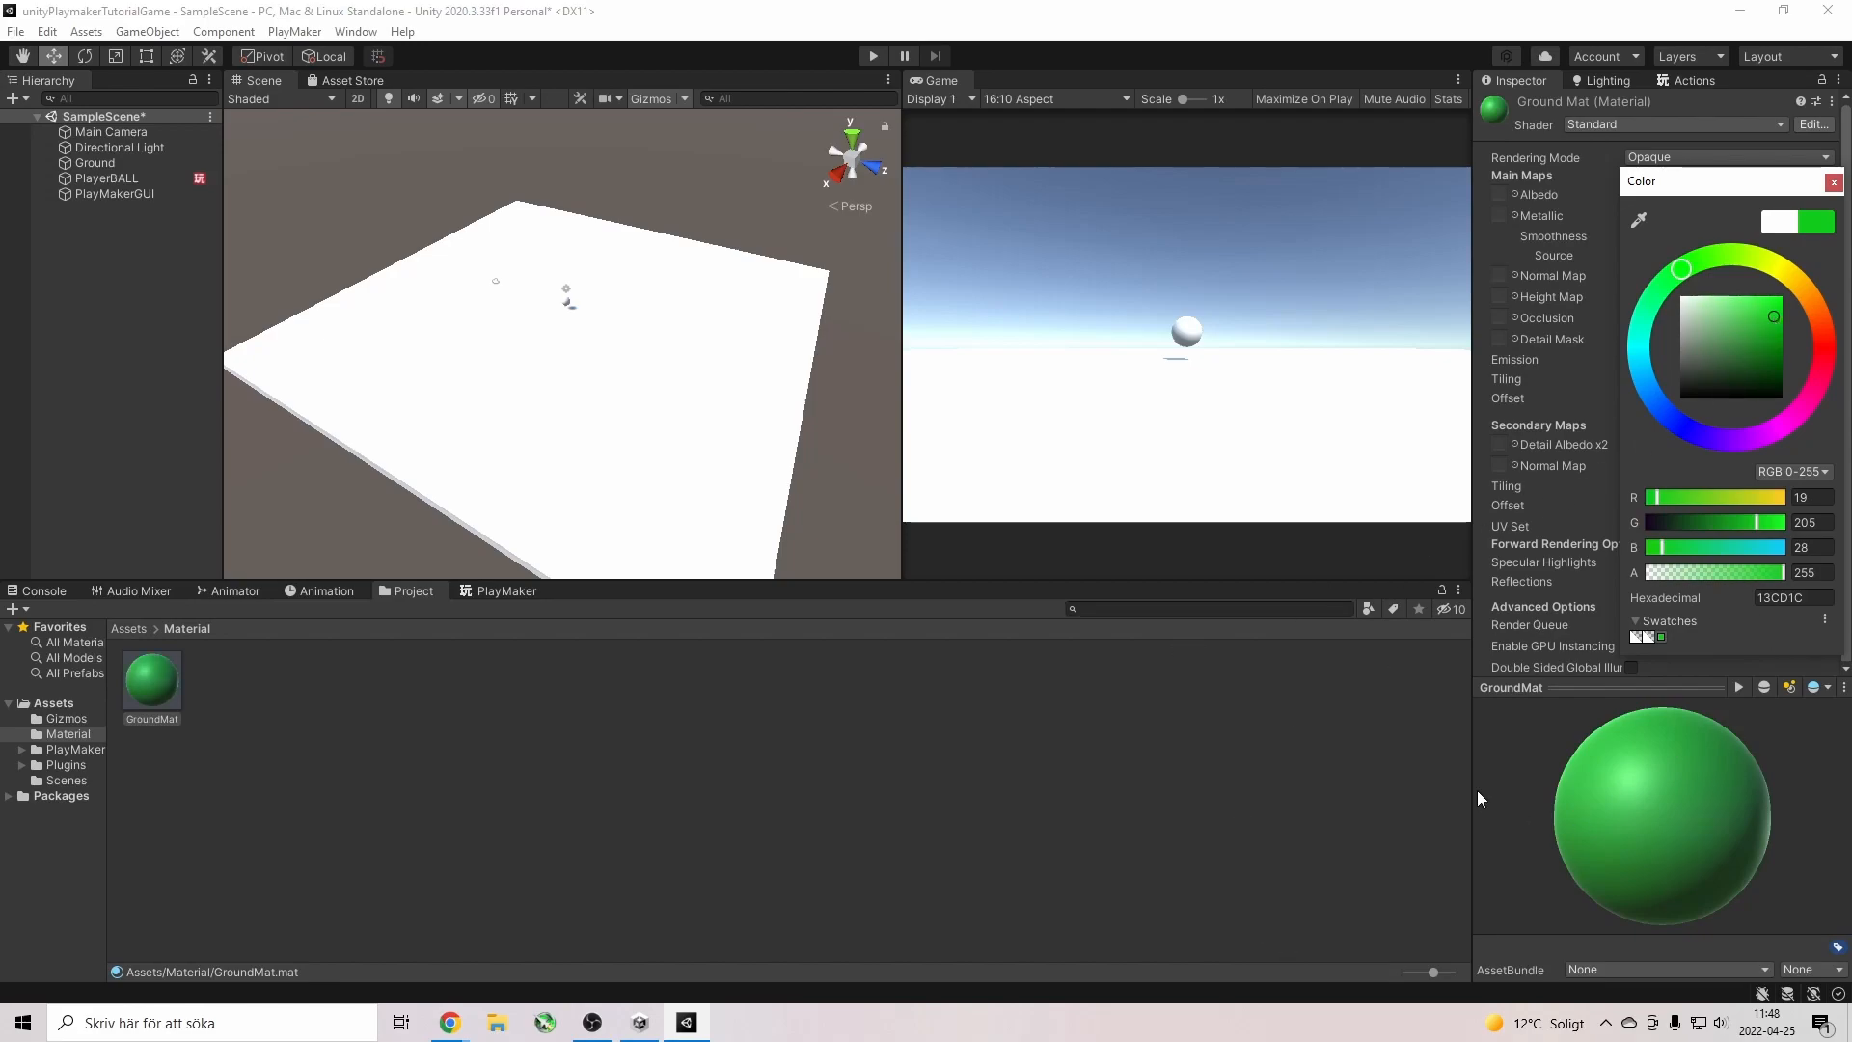
pyautogui.click(1260, 861)
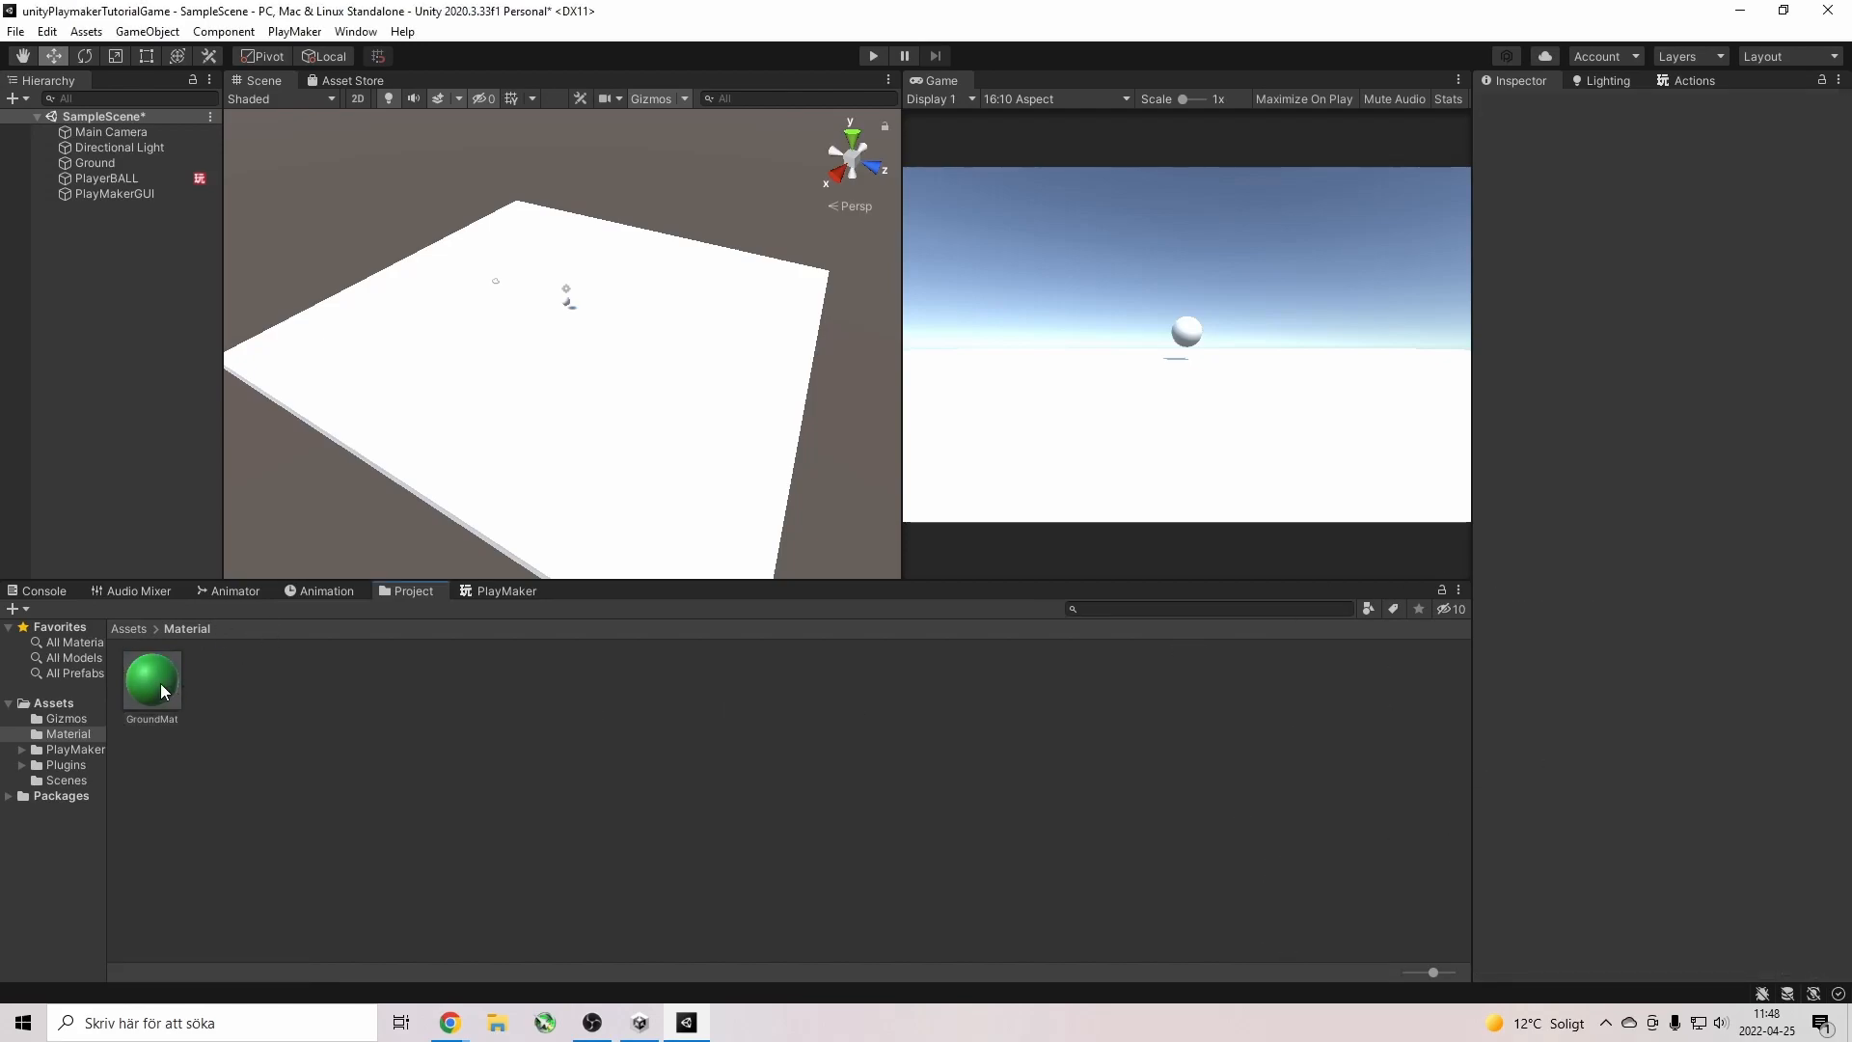
pyautogui.moveTo(151, 690); pyautogui.dragTo(599, 453)
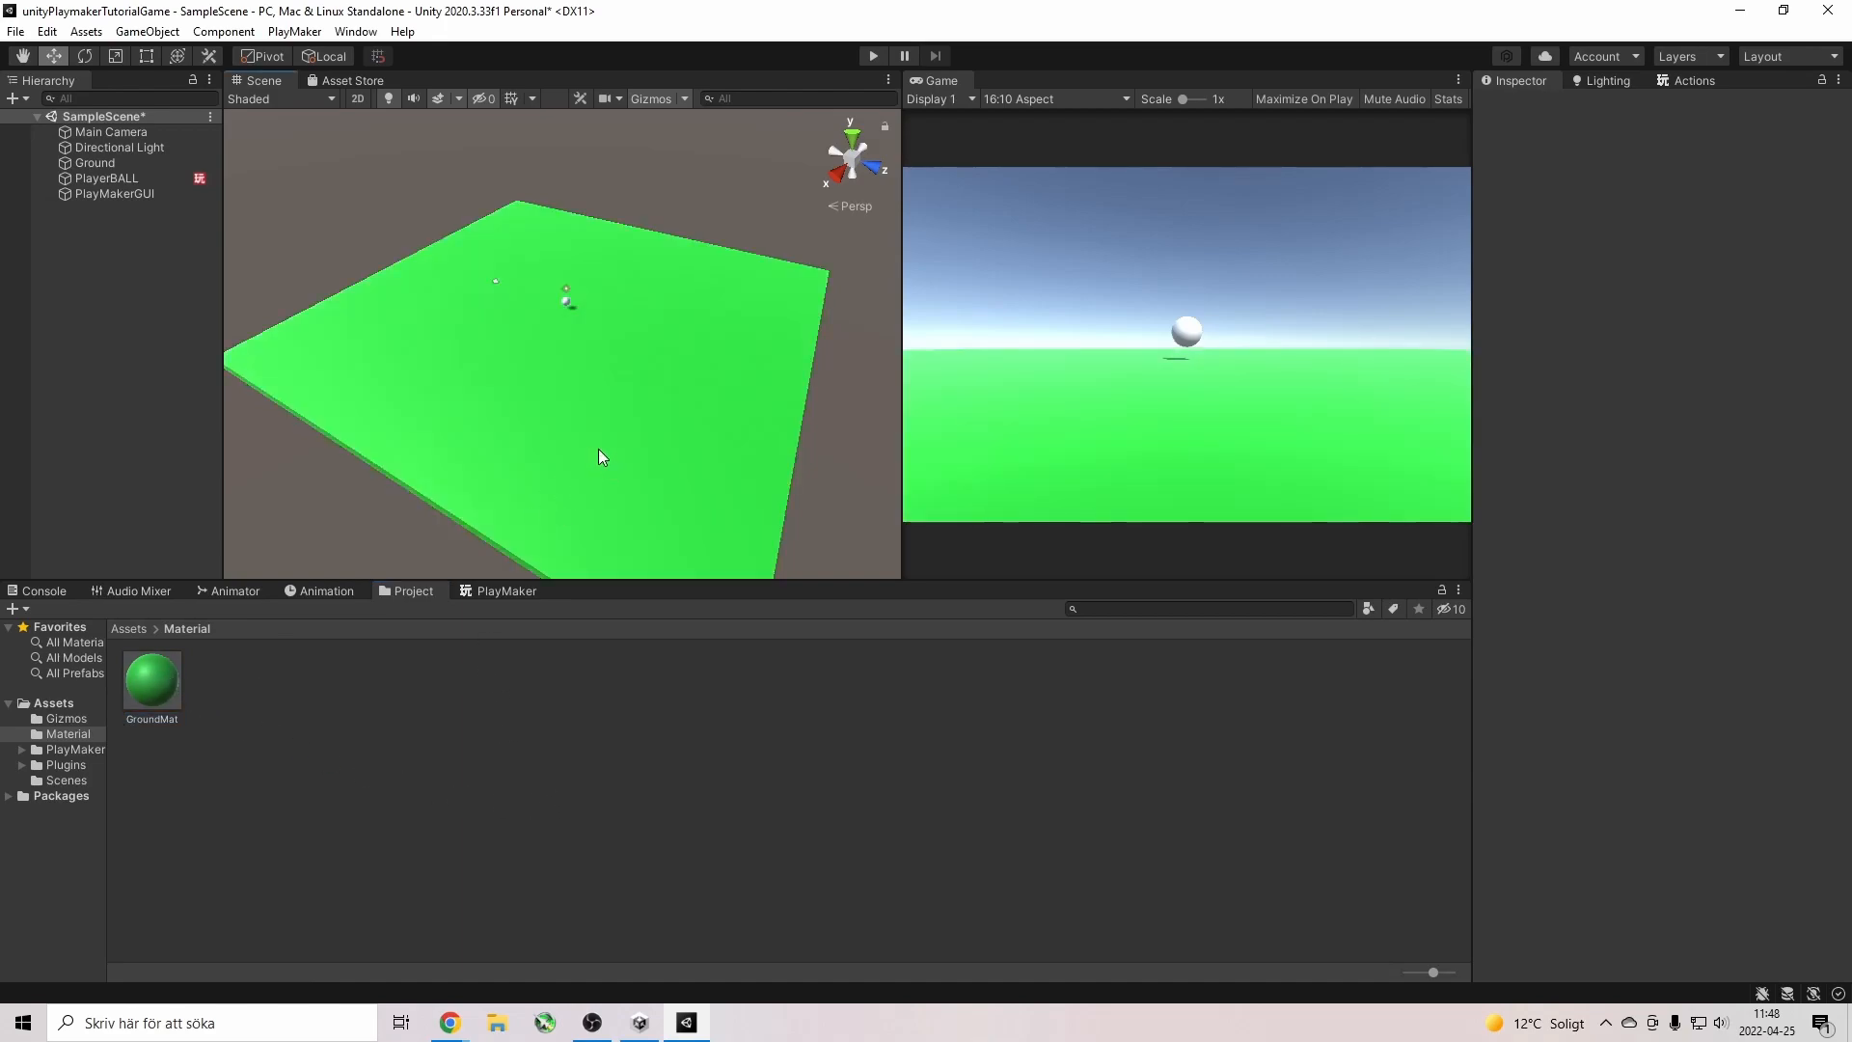
# Create a second material named PlayerBallMat in the Material folder and set its Albedo color to red F61616.
pyautogui.rightClick(283, 693)
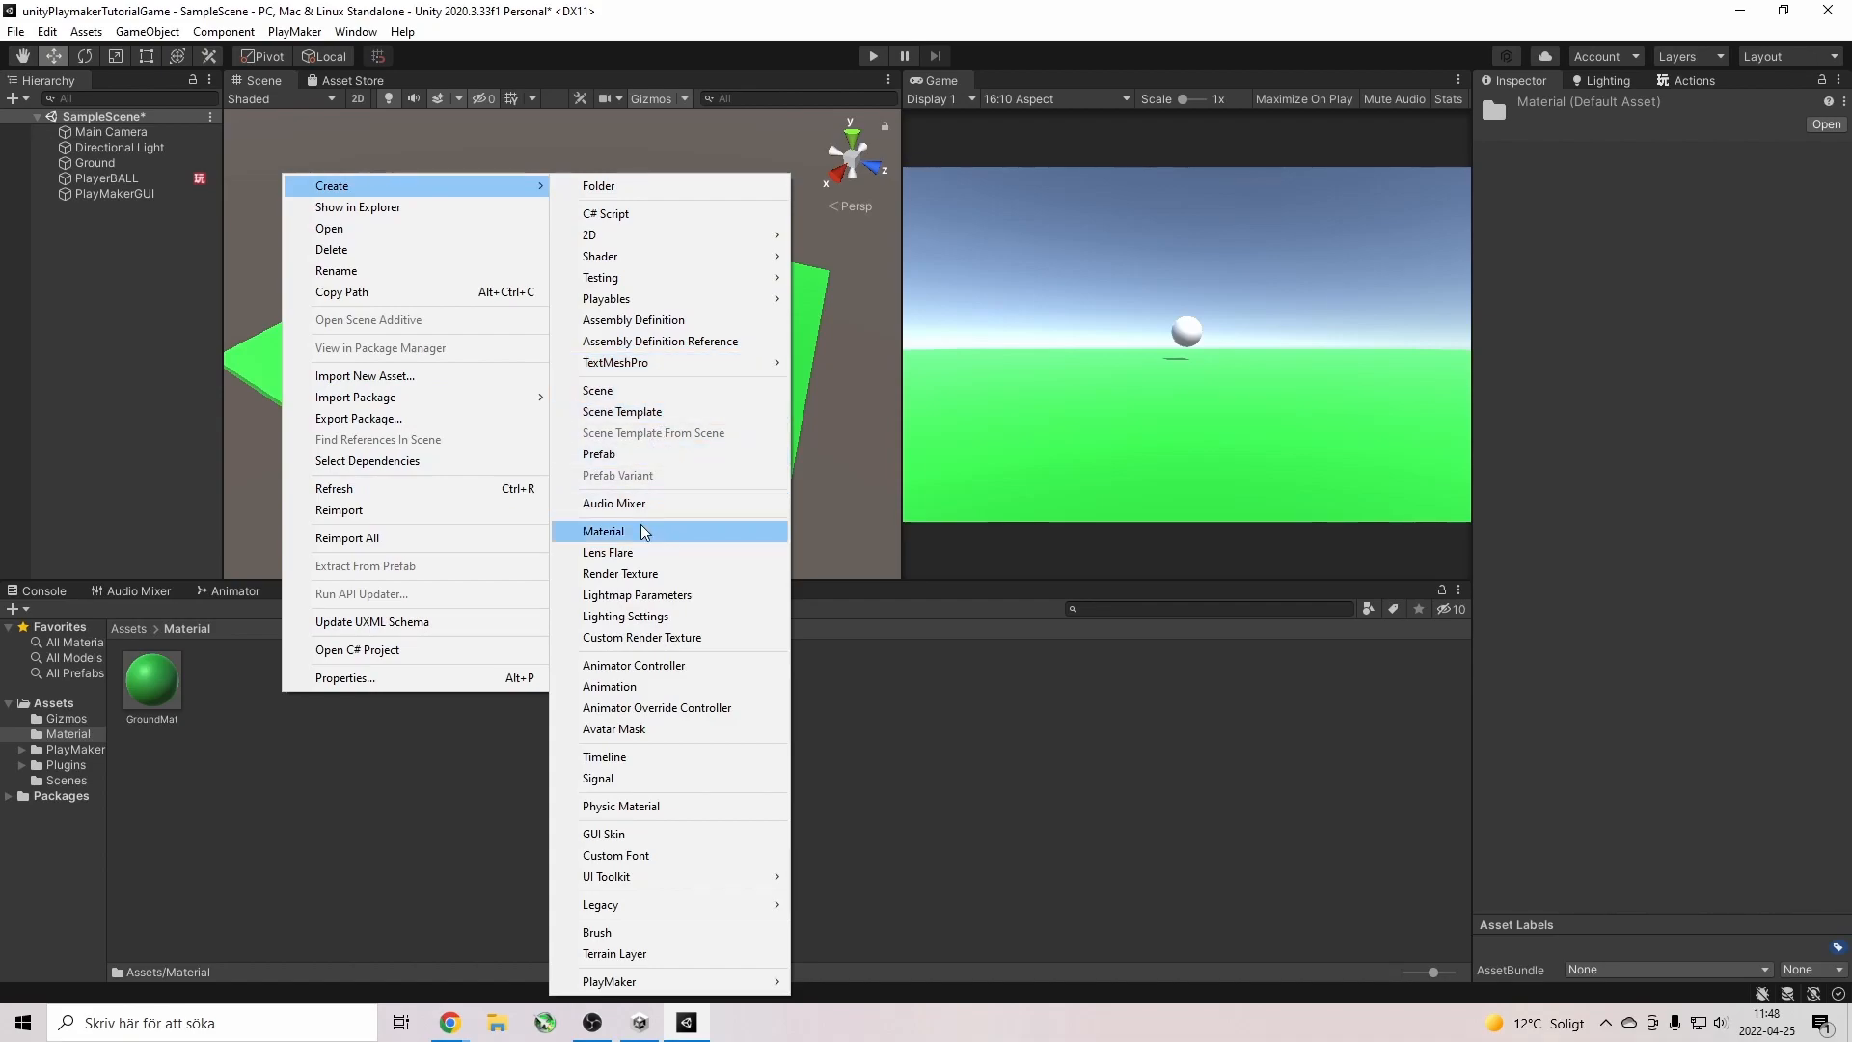
pyautogui.click(611, 531)
pyautogui.write('PlayerBallMat')
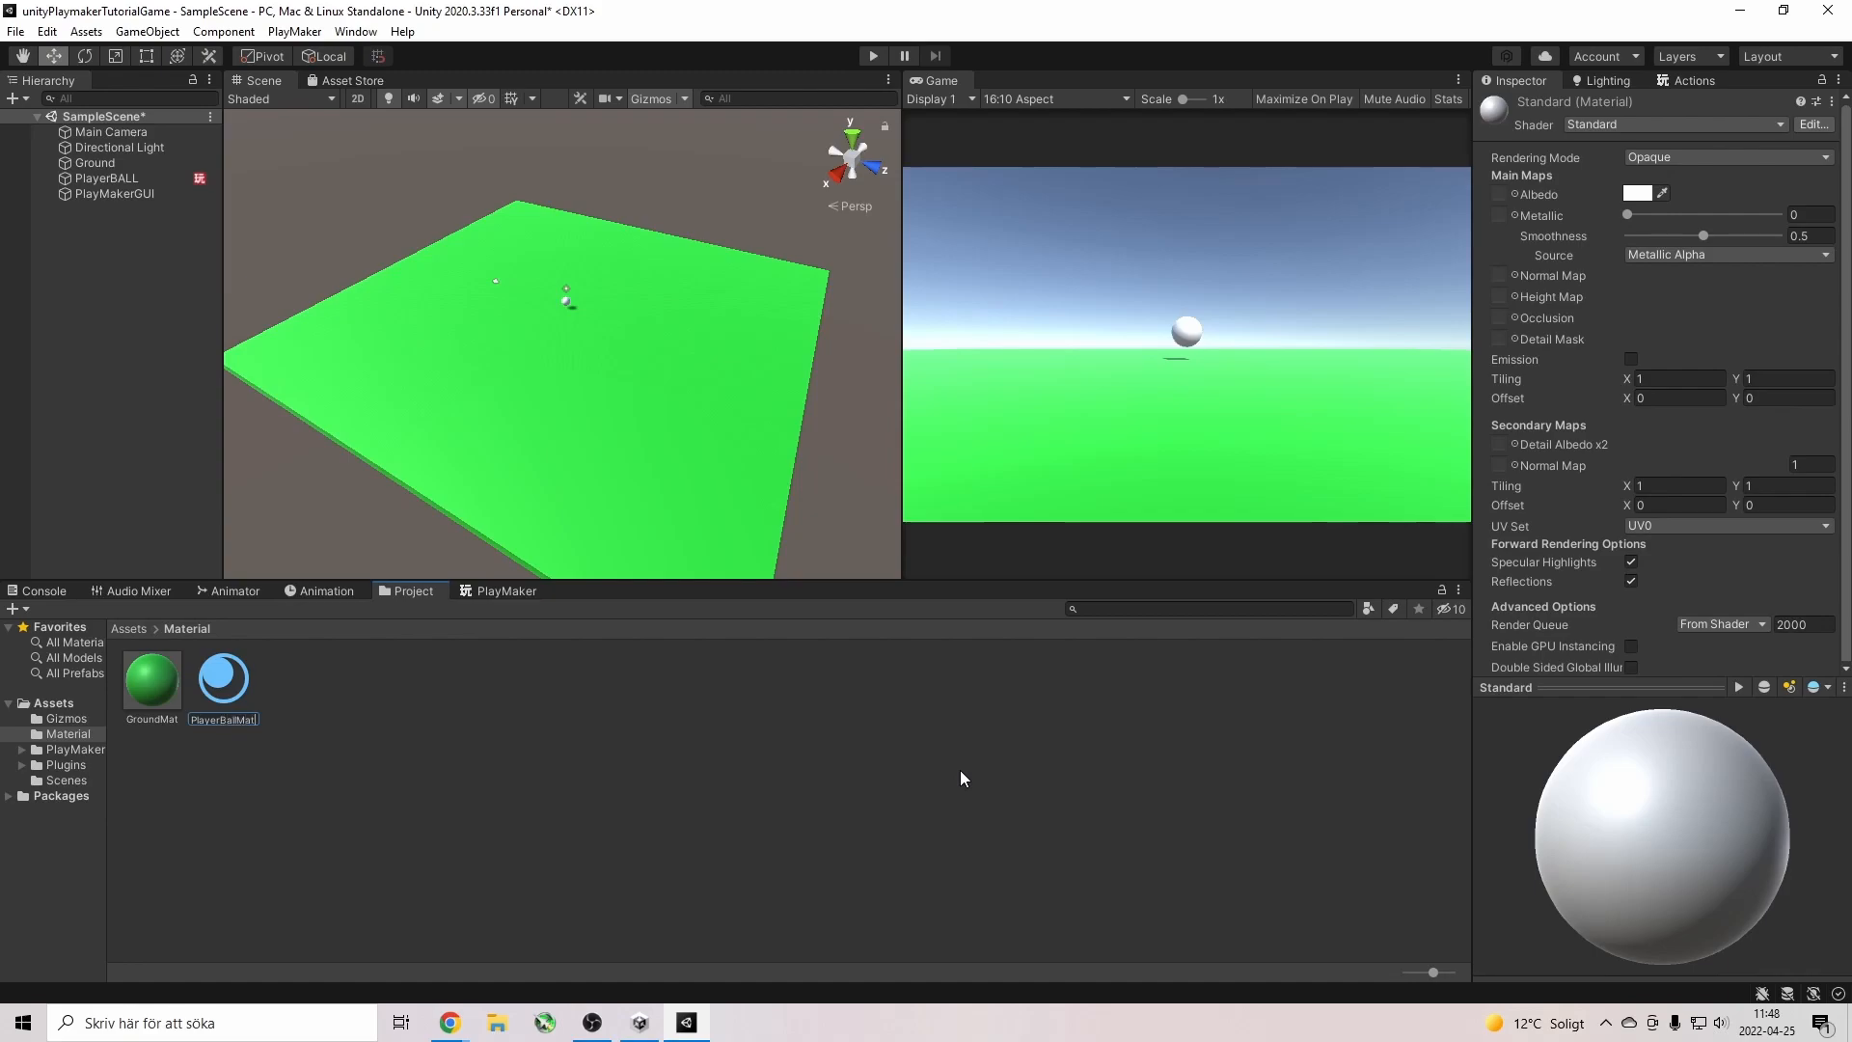
pyautogui.press('Return')
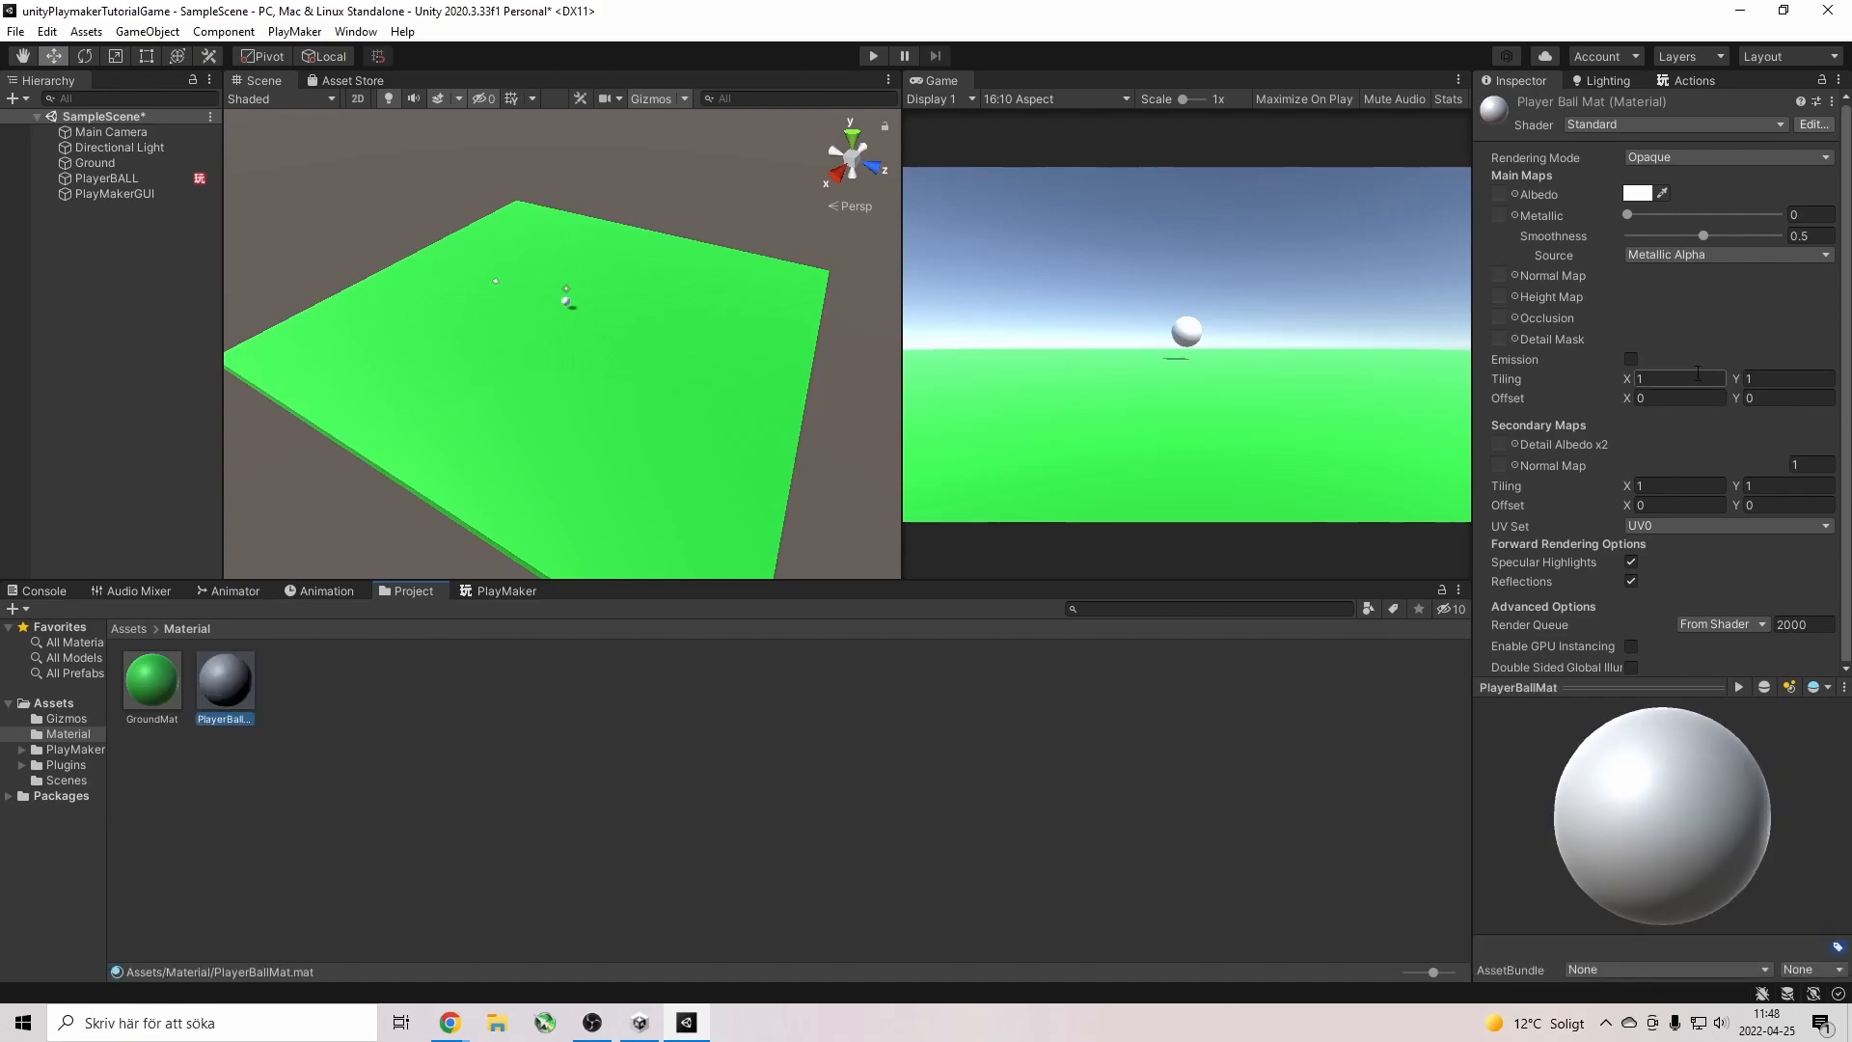
pyautogui.click(1636, 196)
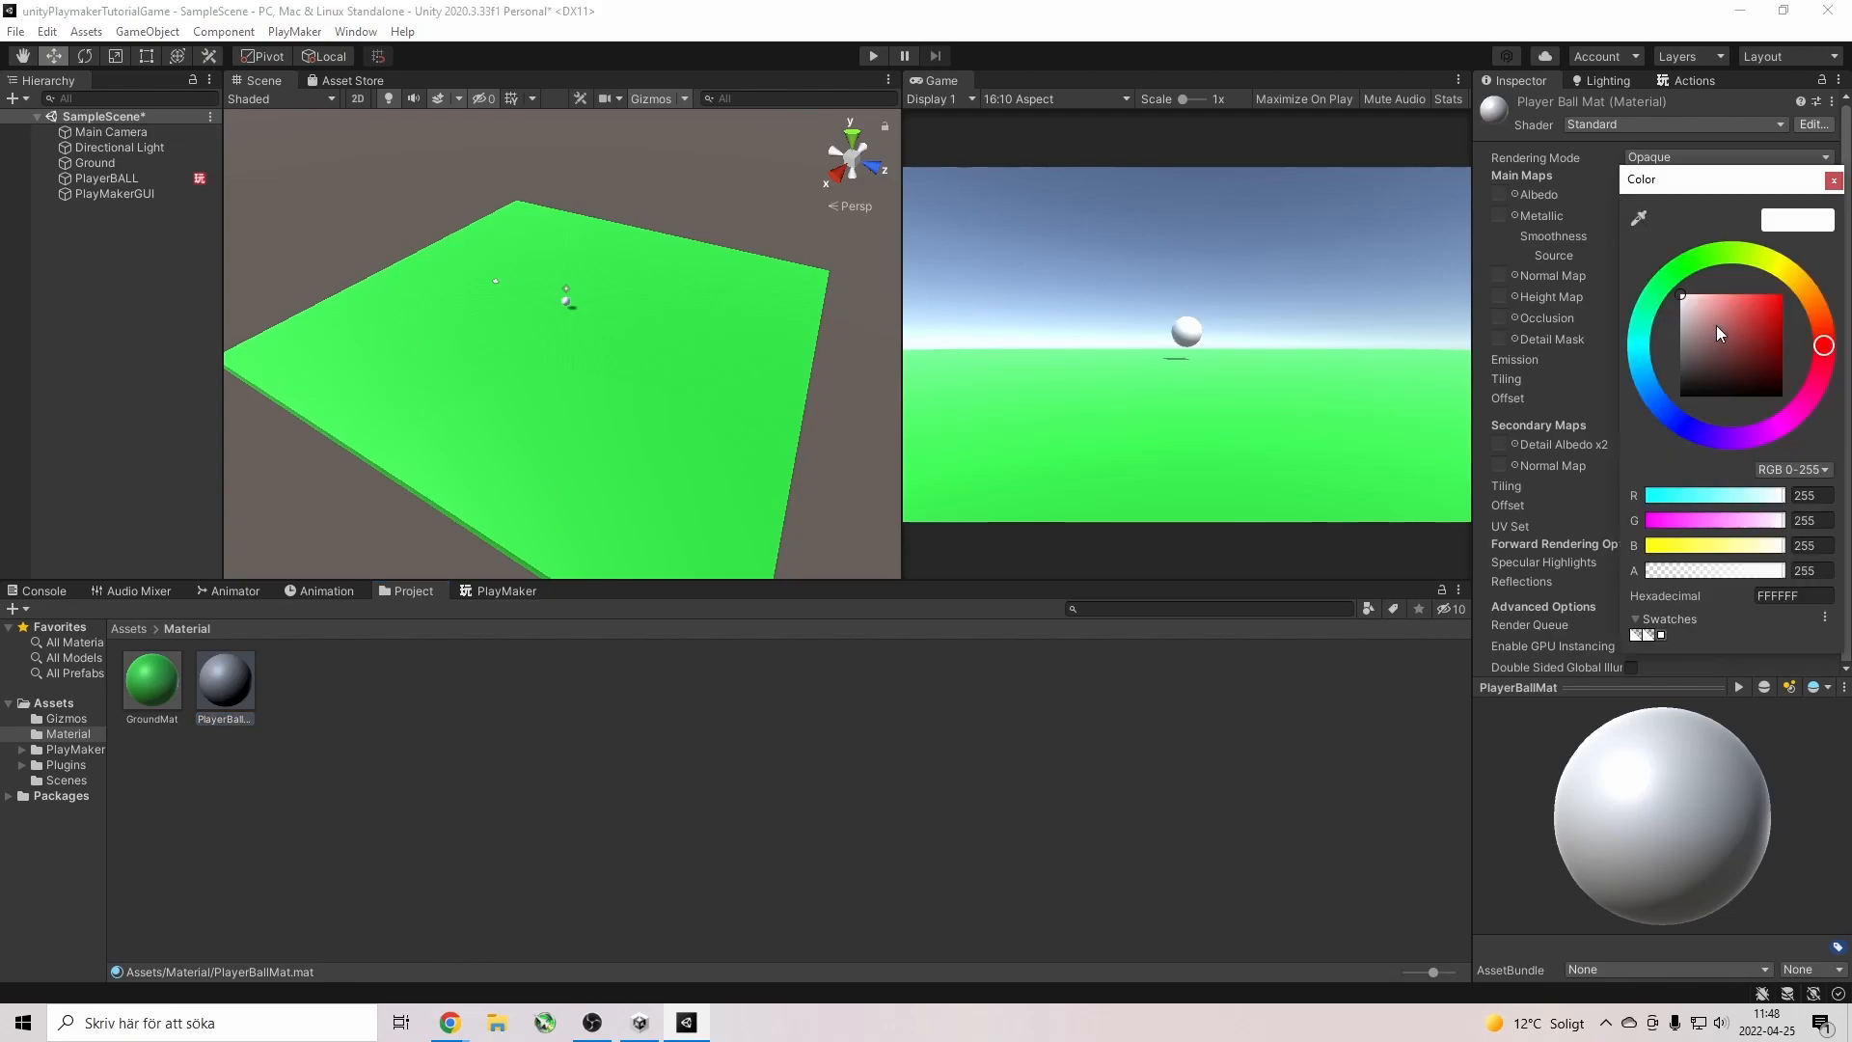
pyautogui.click(1773, 298)
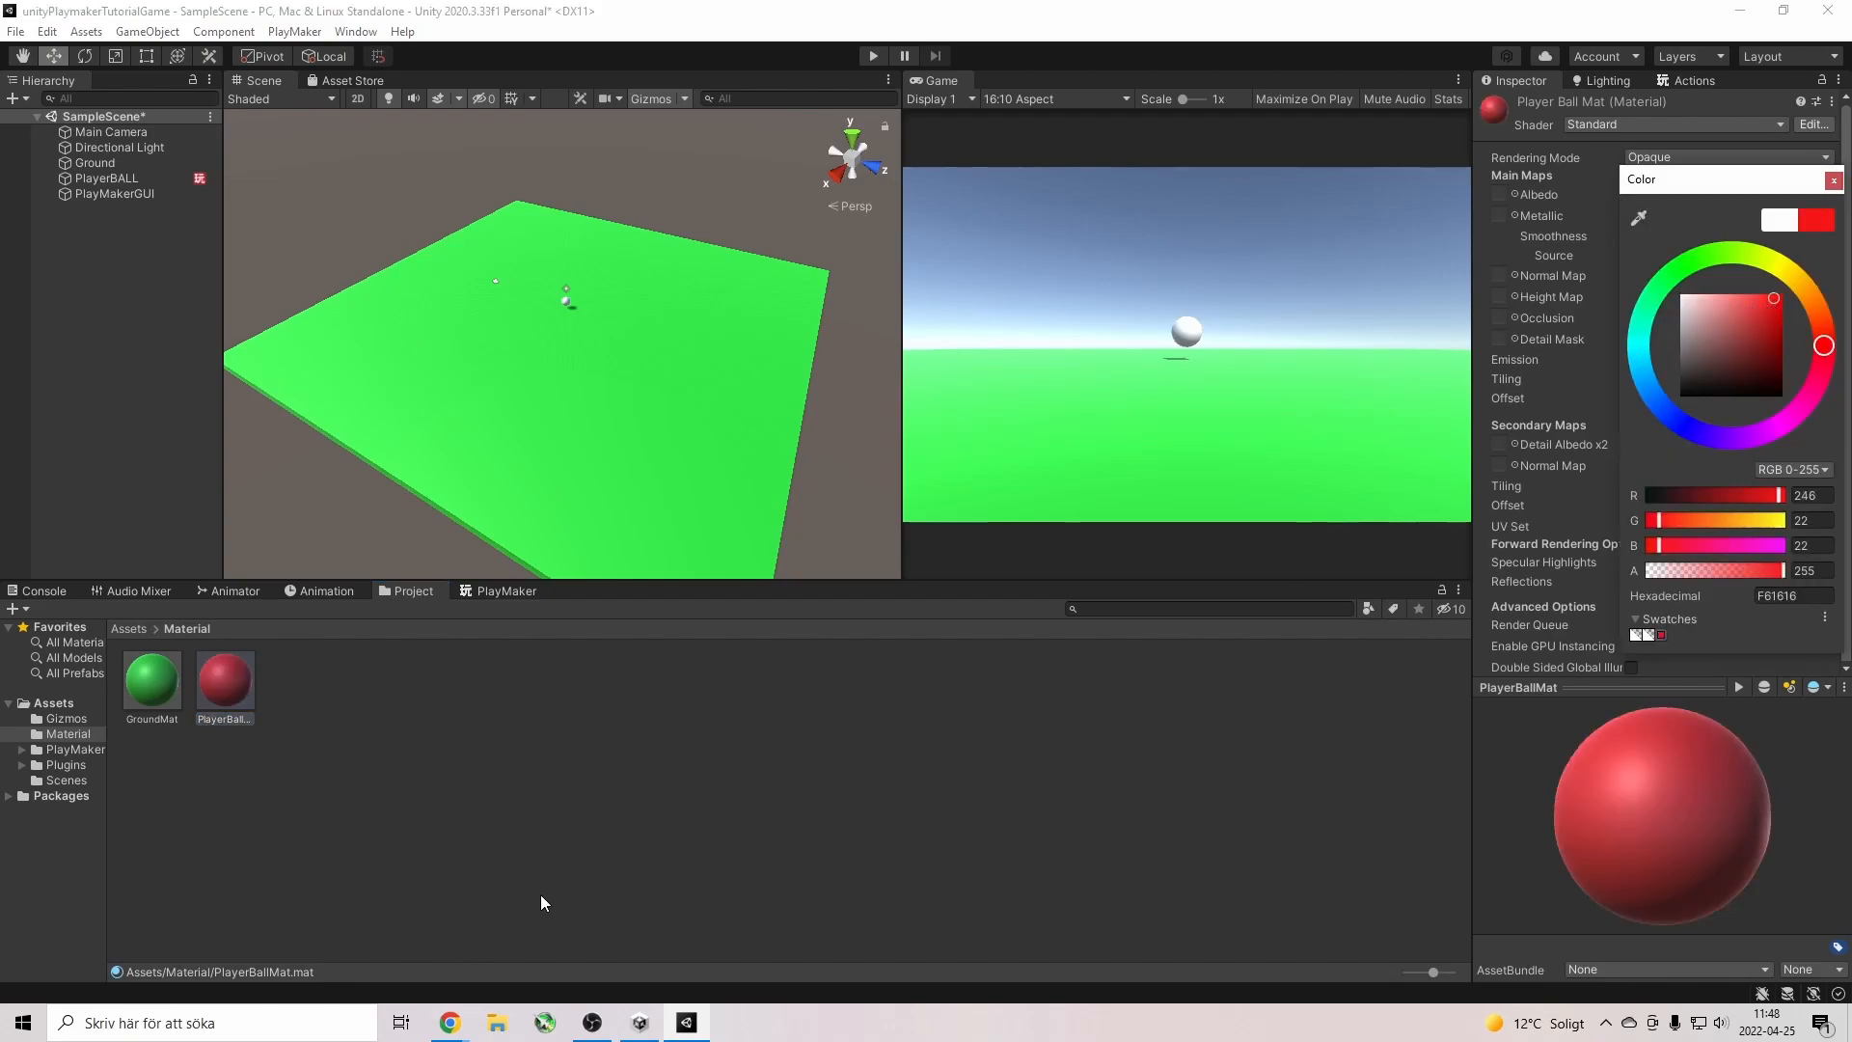
pyautogui.click(1833, 181)
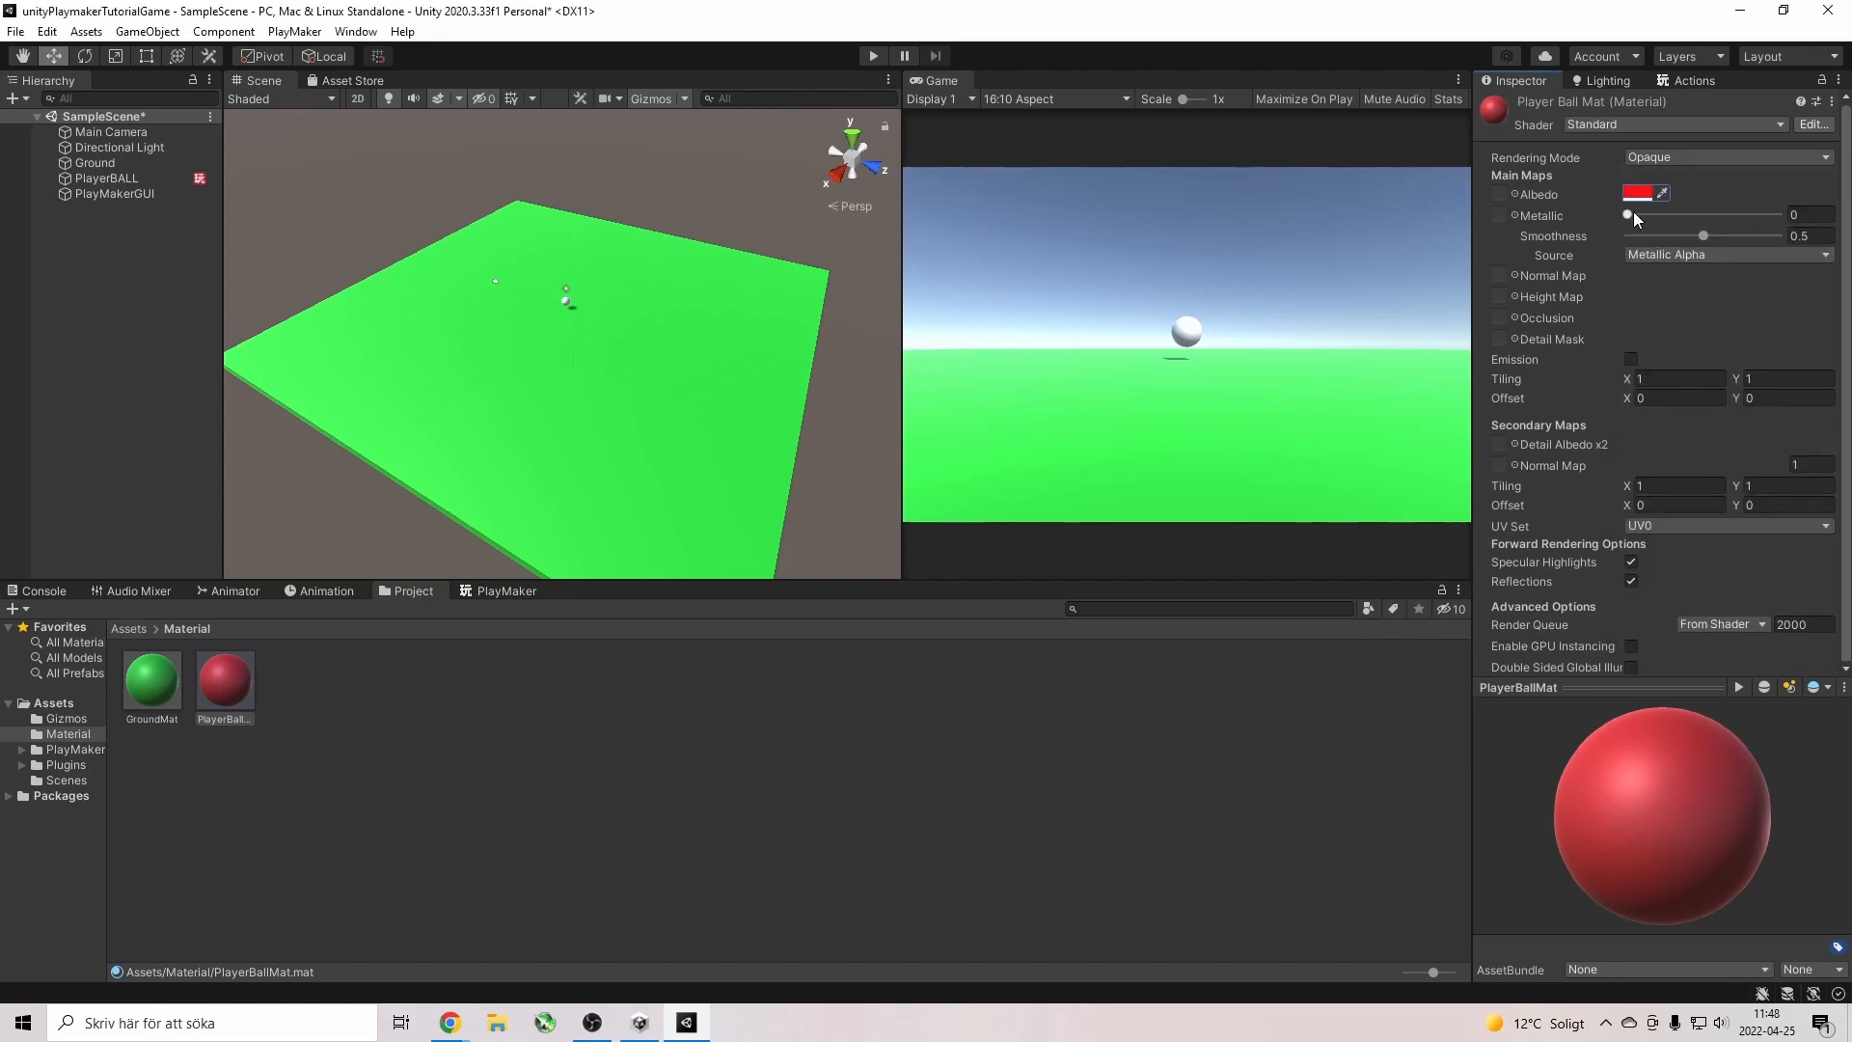
# Set PlayerBallMat's Metallic to about 0.327 and Smoothness to 1, and apply the material to the ball in the scene.
pyautogui.moveTo(1628, 214); pyautogui.dragTo(1783, 236)
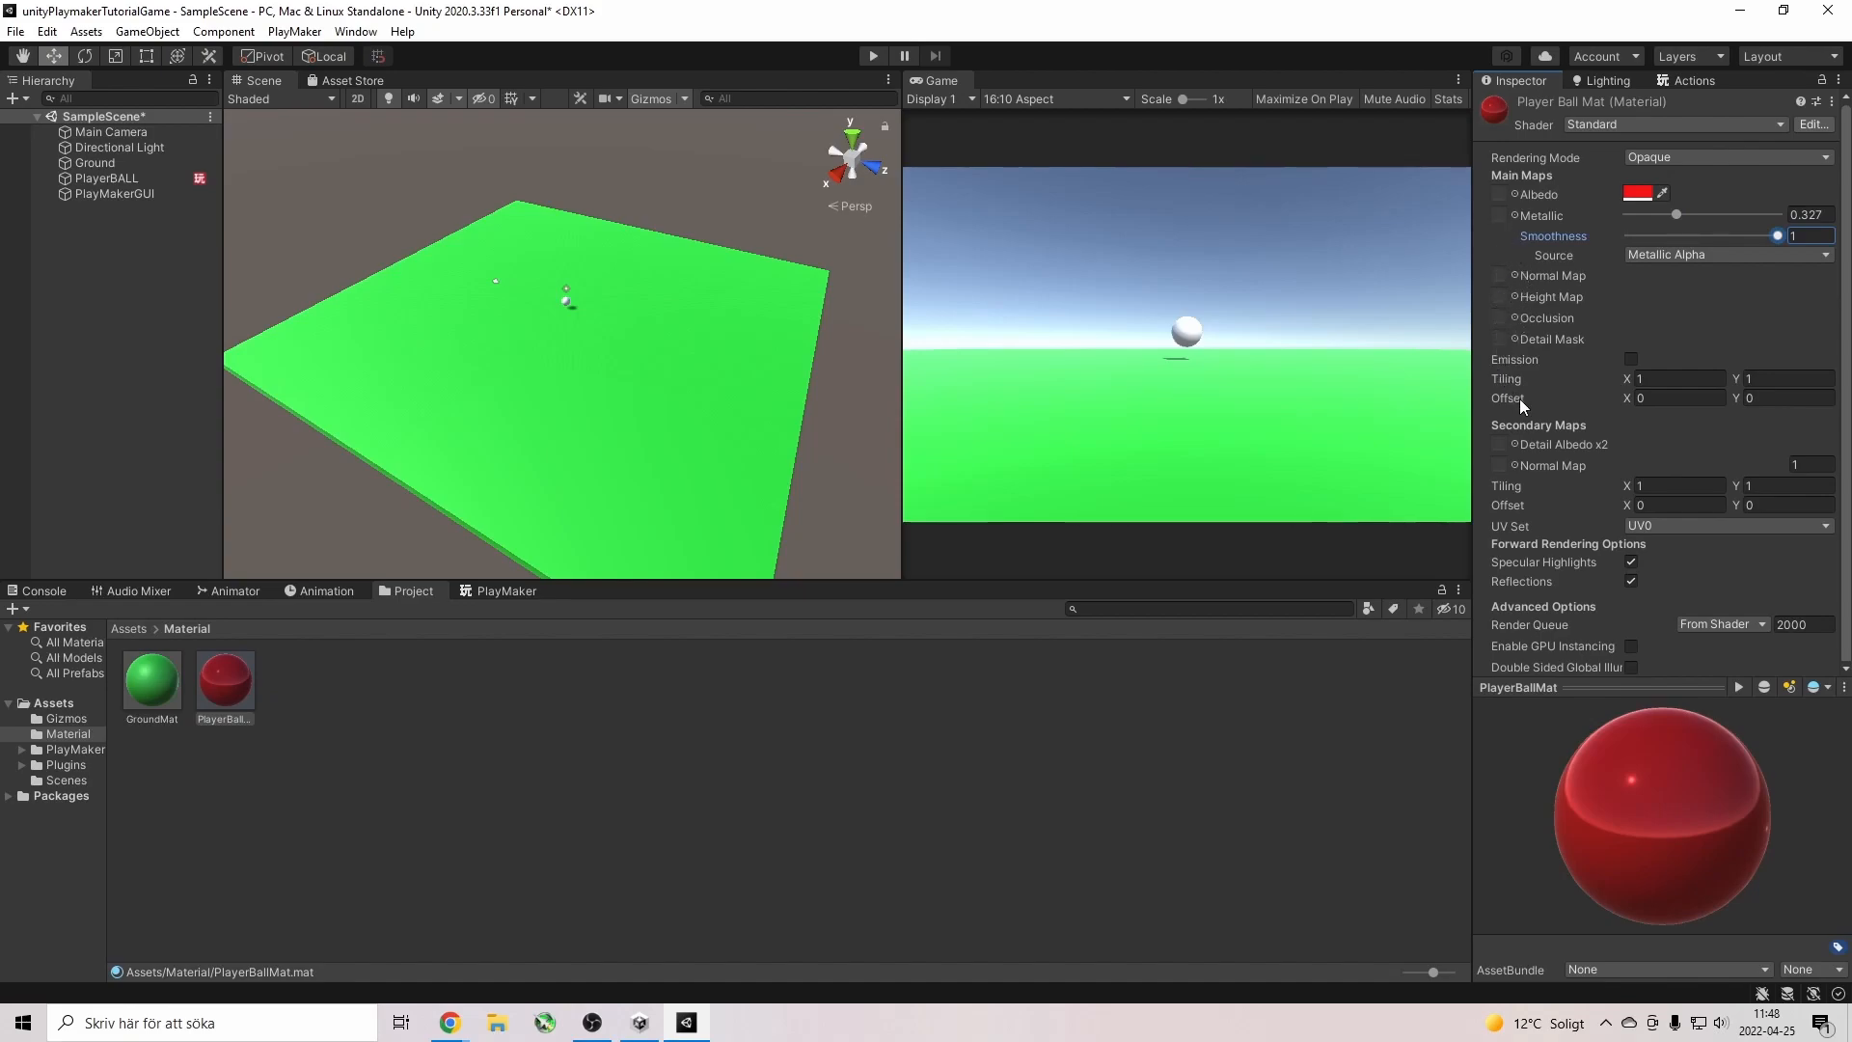
pyautogui.scroll(-1, 1507, 587)
pyautogui.scroll(1, 1612, 505)
pyautogui.moveTo(235, 696); pyautogui.dragTo(566, 301)
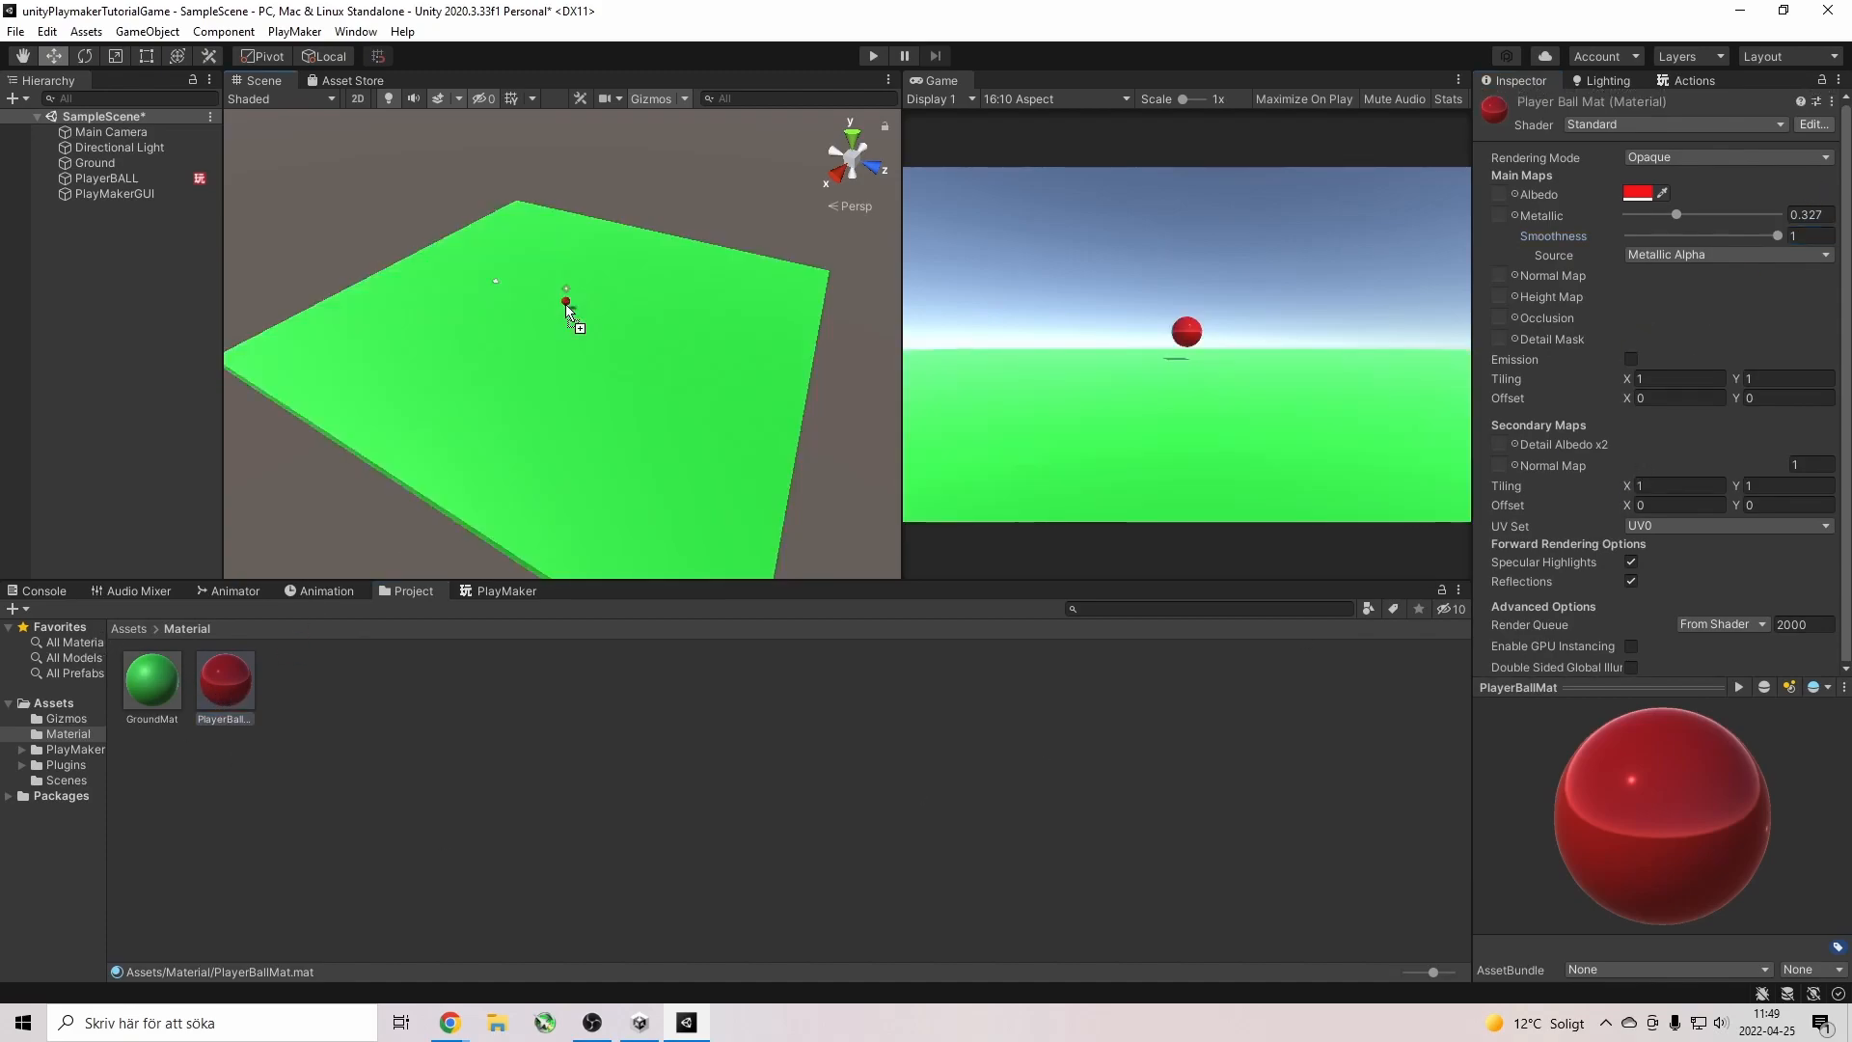
# Move the Main Camera up and back from the ball to about Y 6.1 and Z -15.6.
pyautogui.click(79, 132)
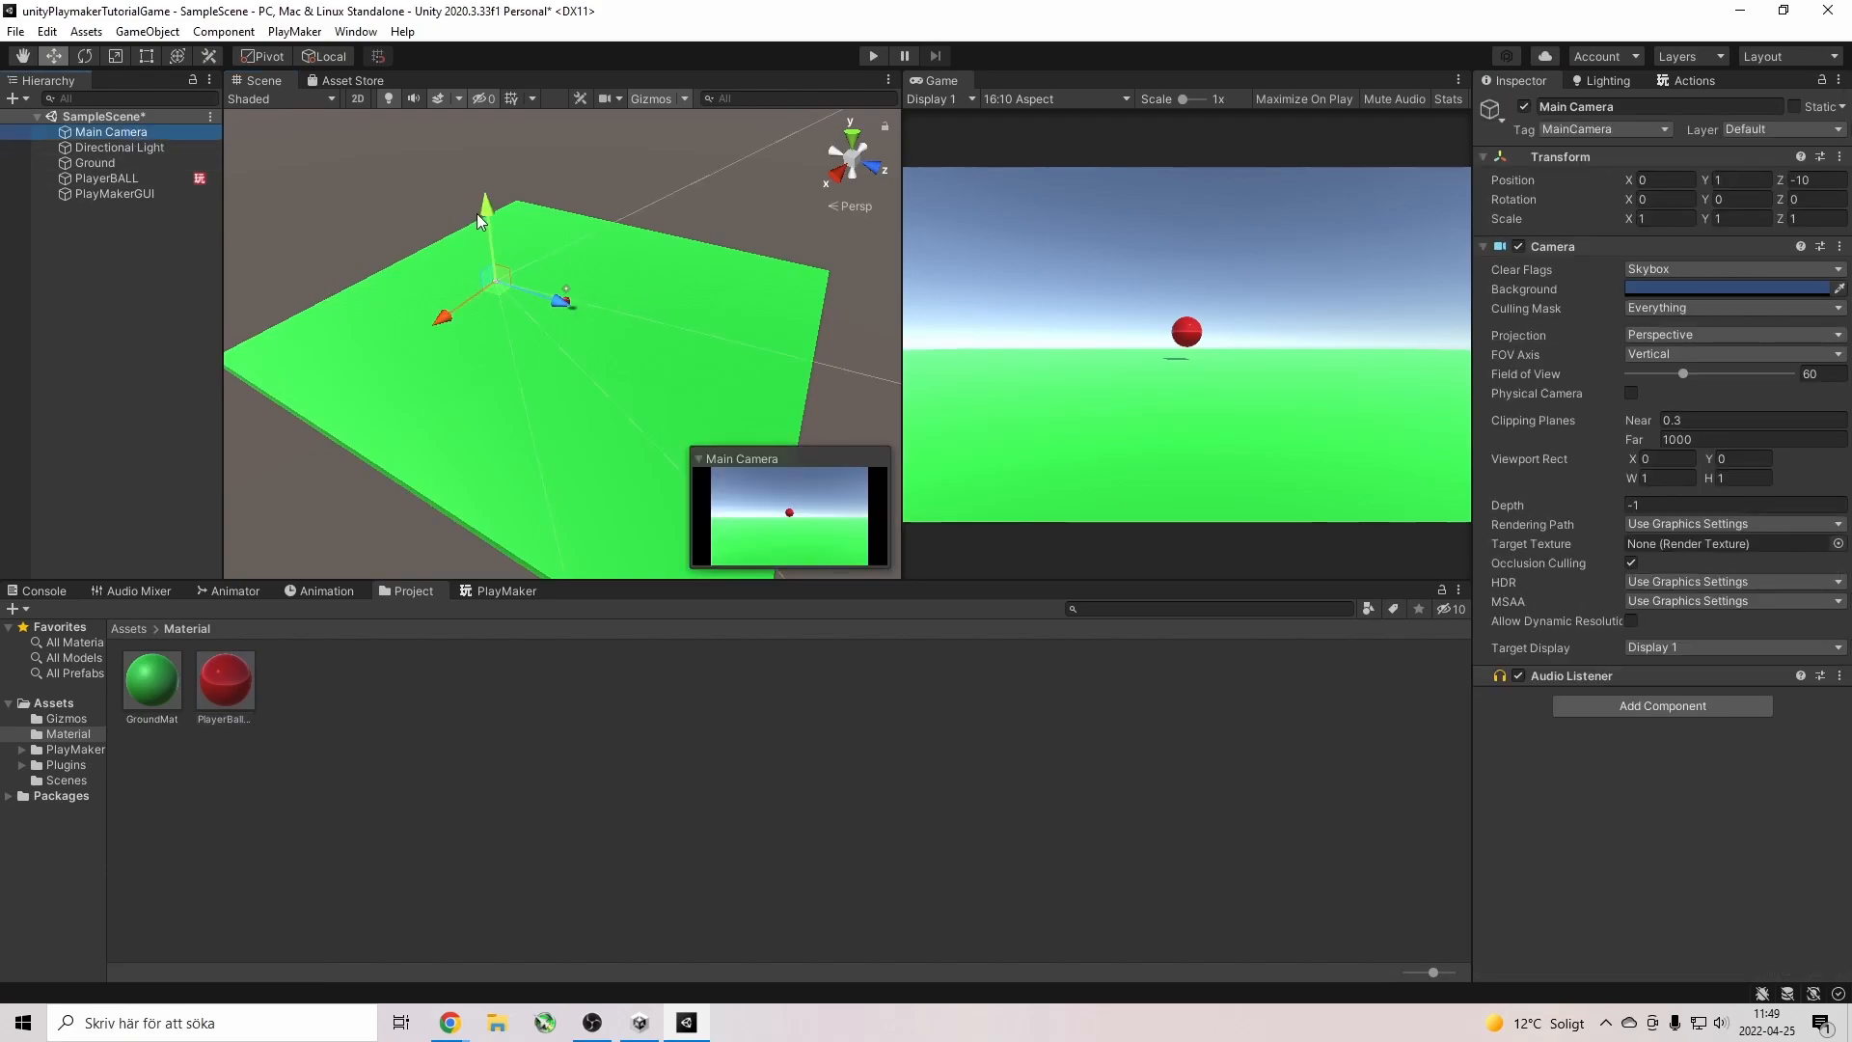
pyautogui.moveTo(484, 199); pyautogui.dragTo(483, 162)
pyautogui.moveTo(547, 258)
pyautogui.mouseDown()
pyautogui.moveTo(500, 246)
pyautogui.moveTo(517, 247)
pyautogui.mouseUp()
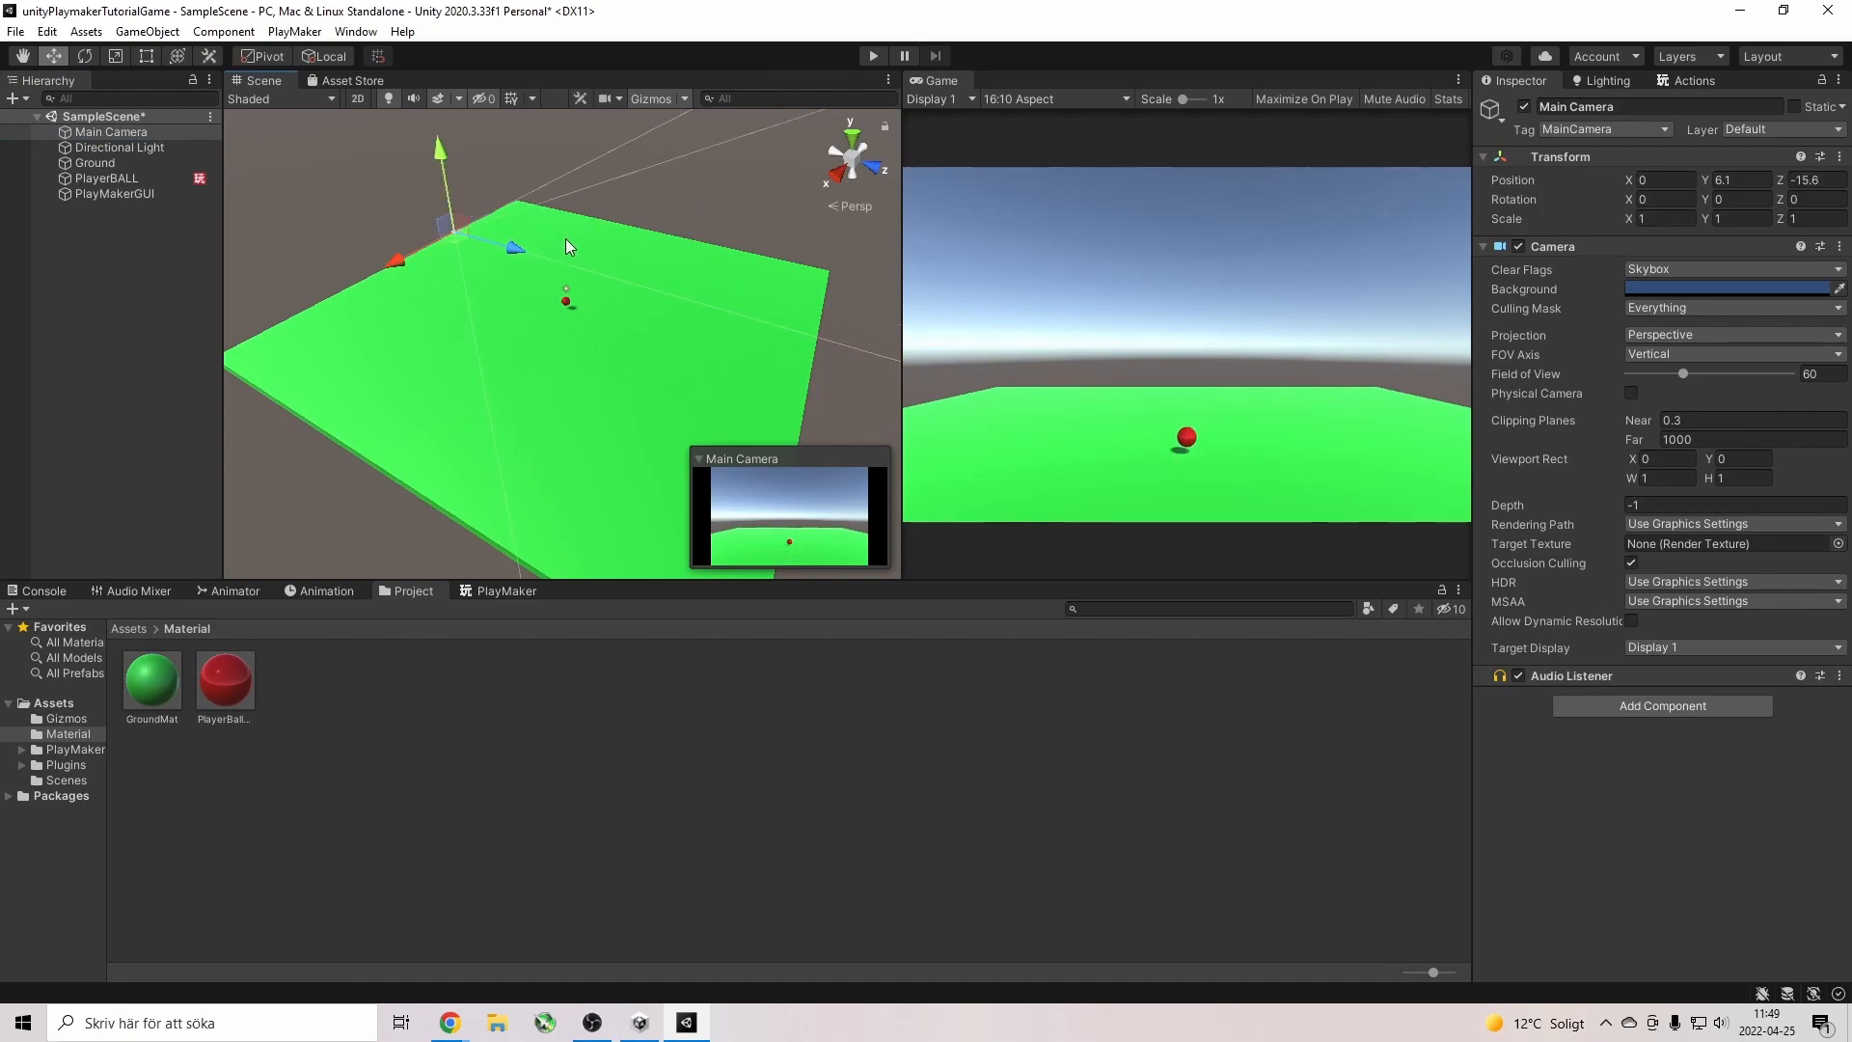
# Try parenting the Main Camera to PlayerBALL with a play-mode test, and move the camera back to the scene's top level.
pyautogui.moveTo(124, 132); pyautogui.dragTo(106, 180)
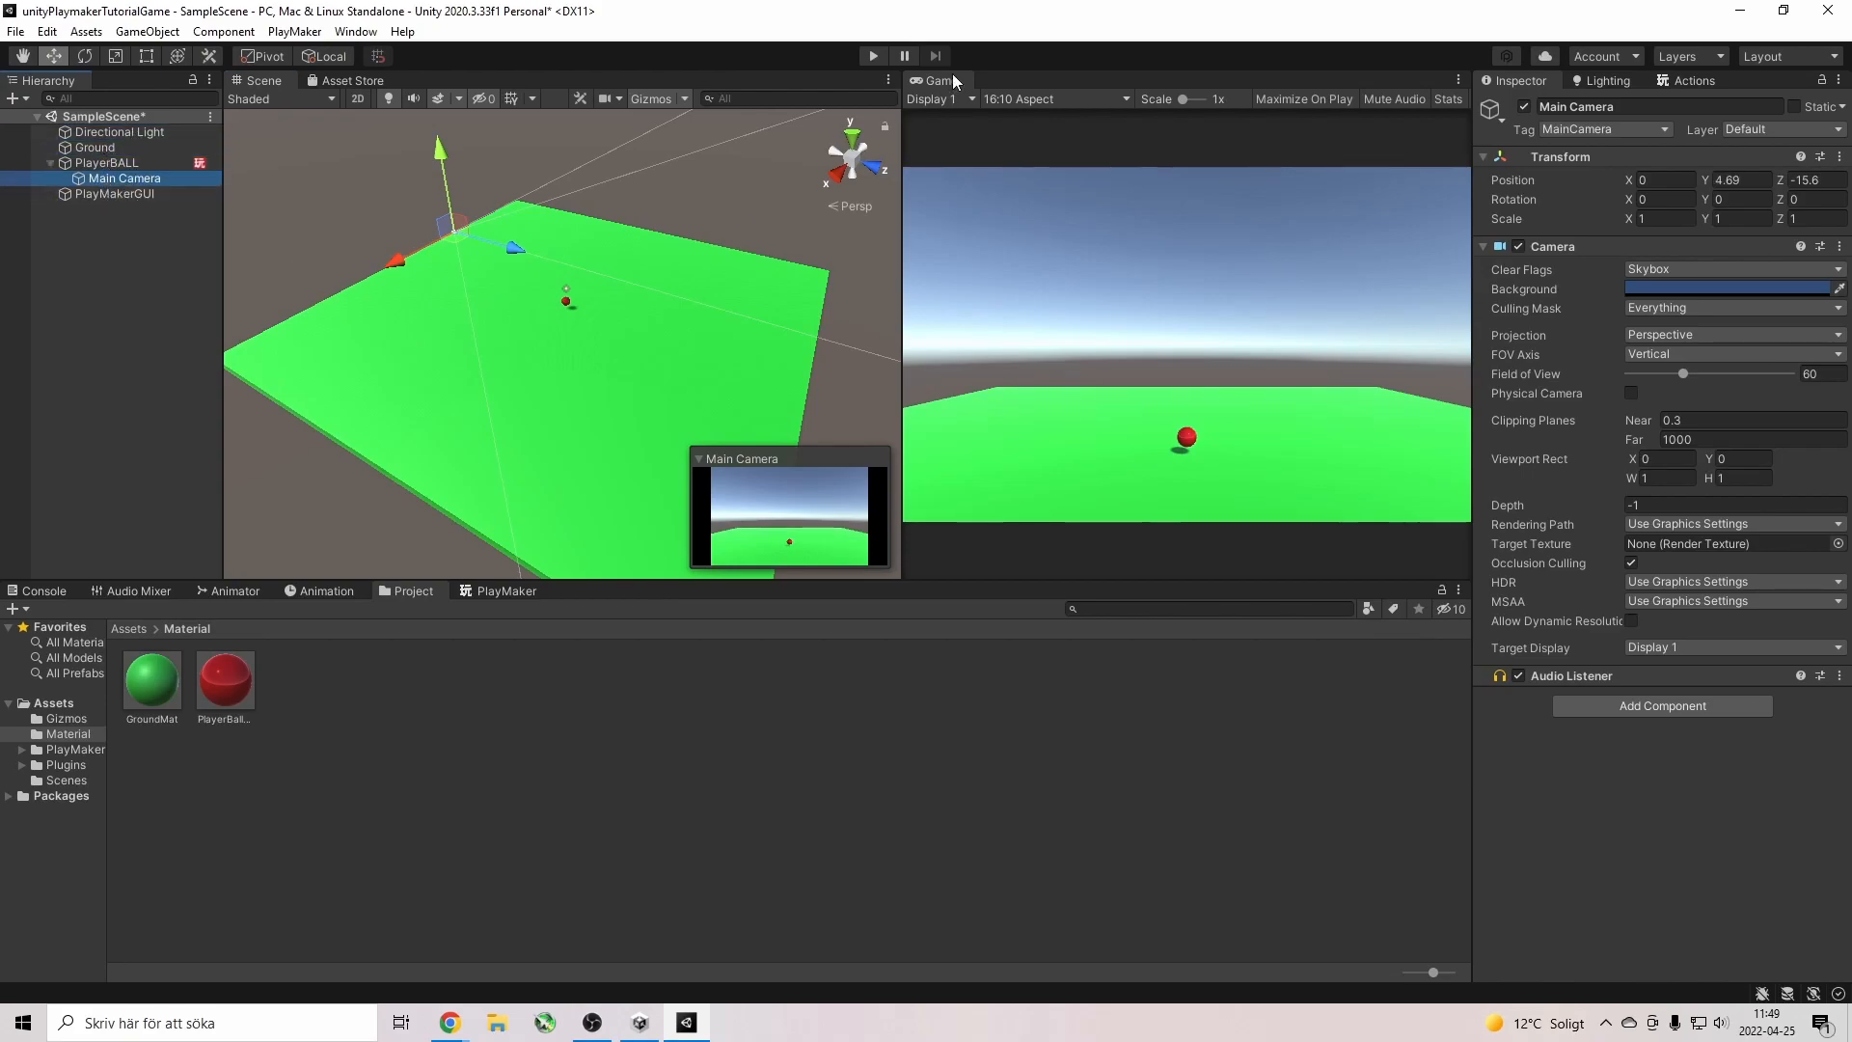
pyautogui.click(873, 55)
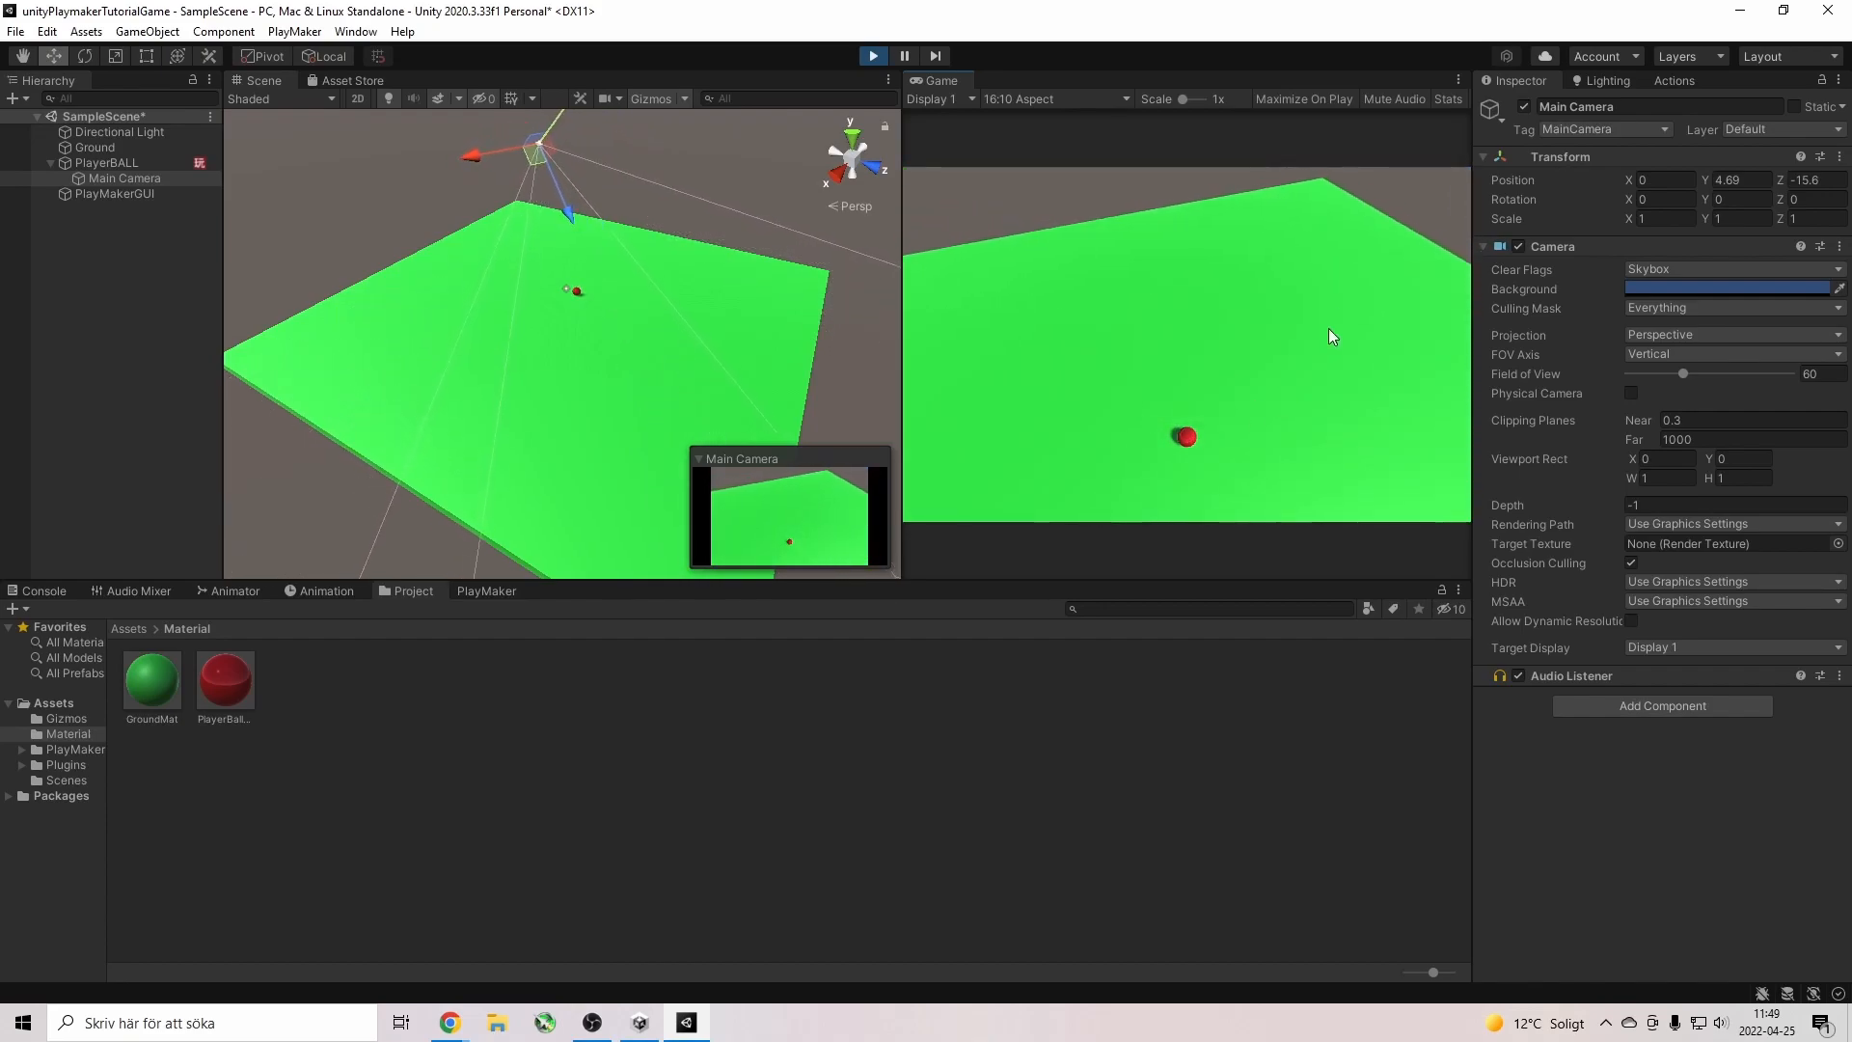
pyautogui.click(873, 56)
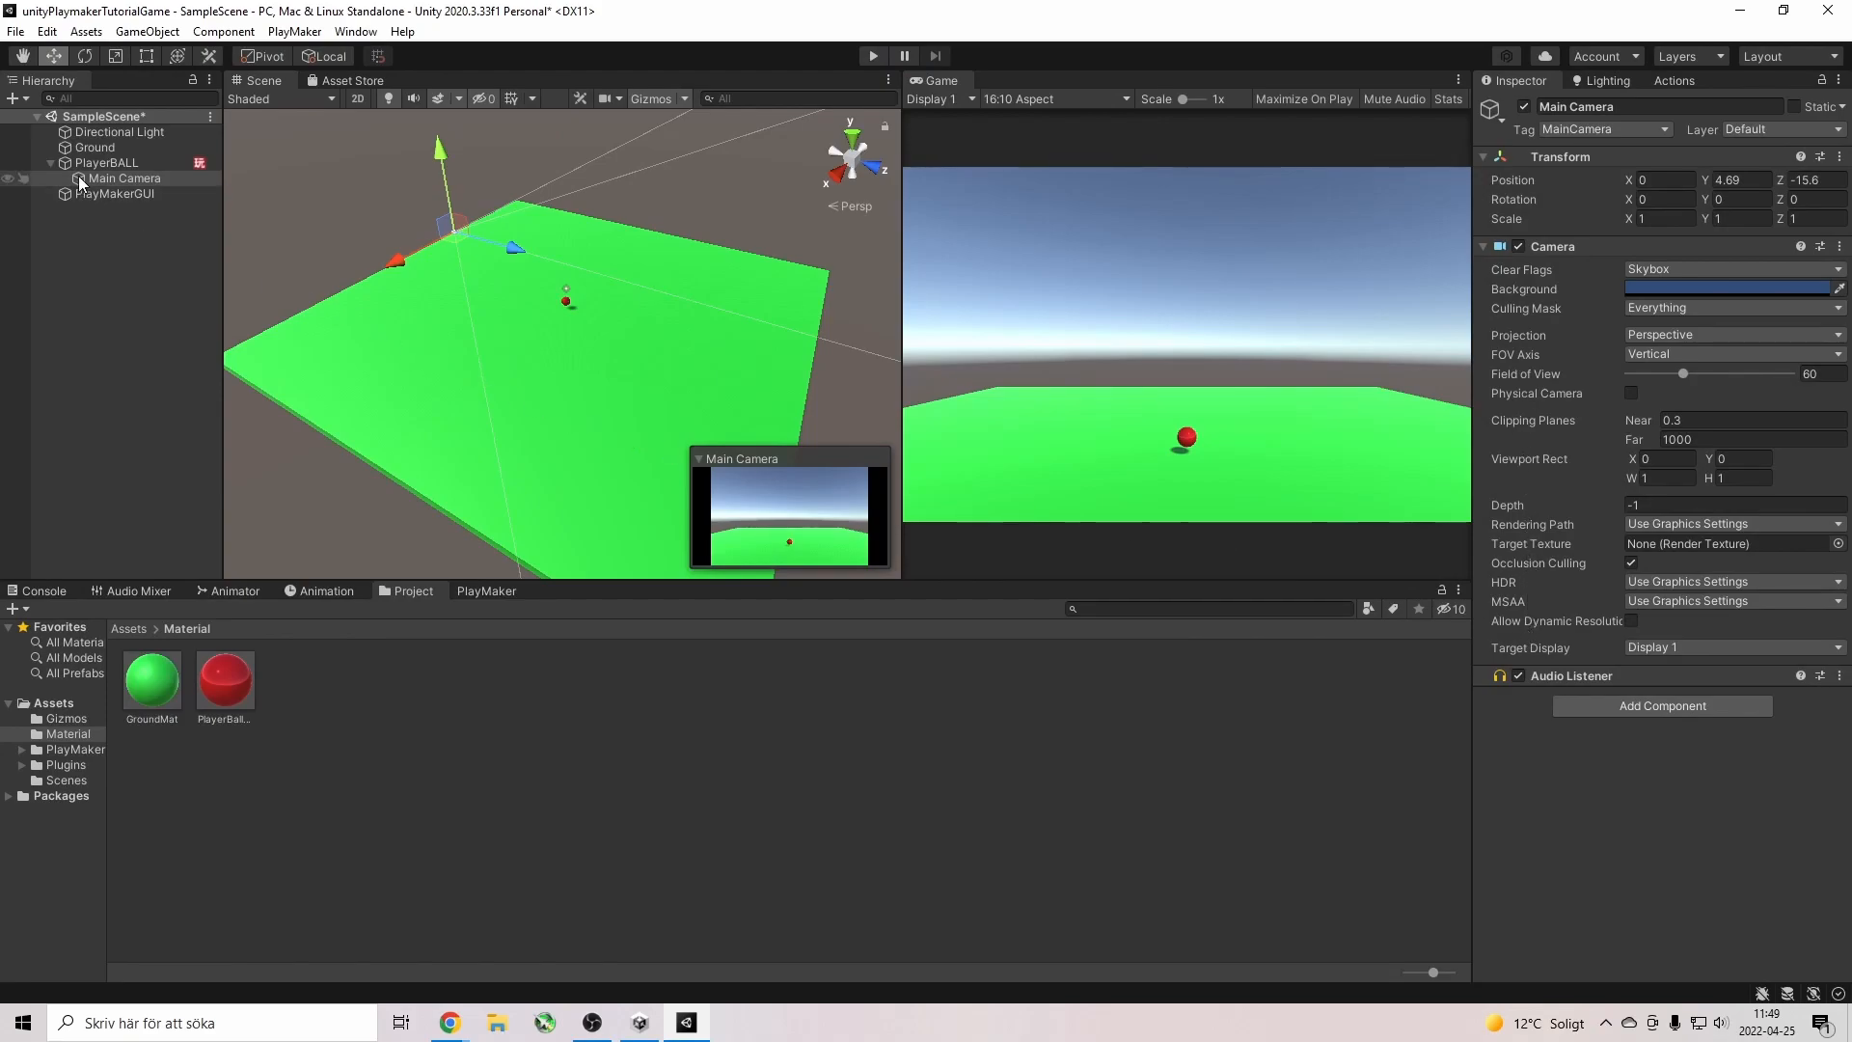
pyautogui.moveTo(96, 177); pyautogui.dragTo(83, 136)
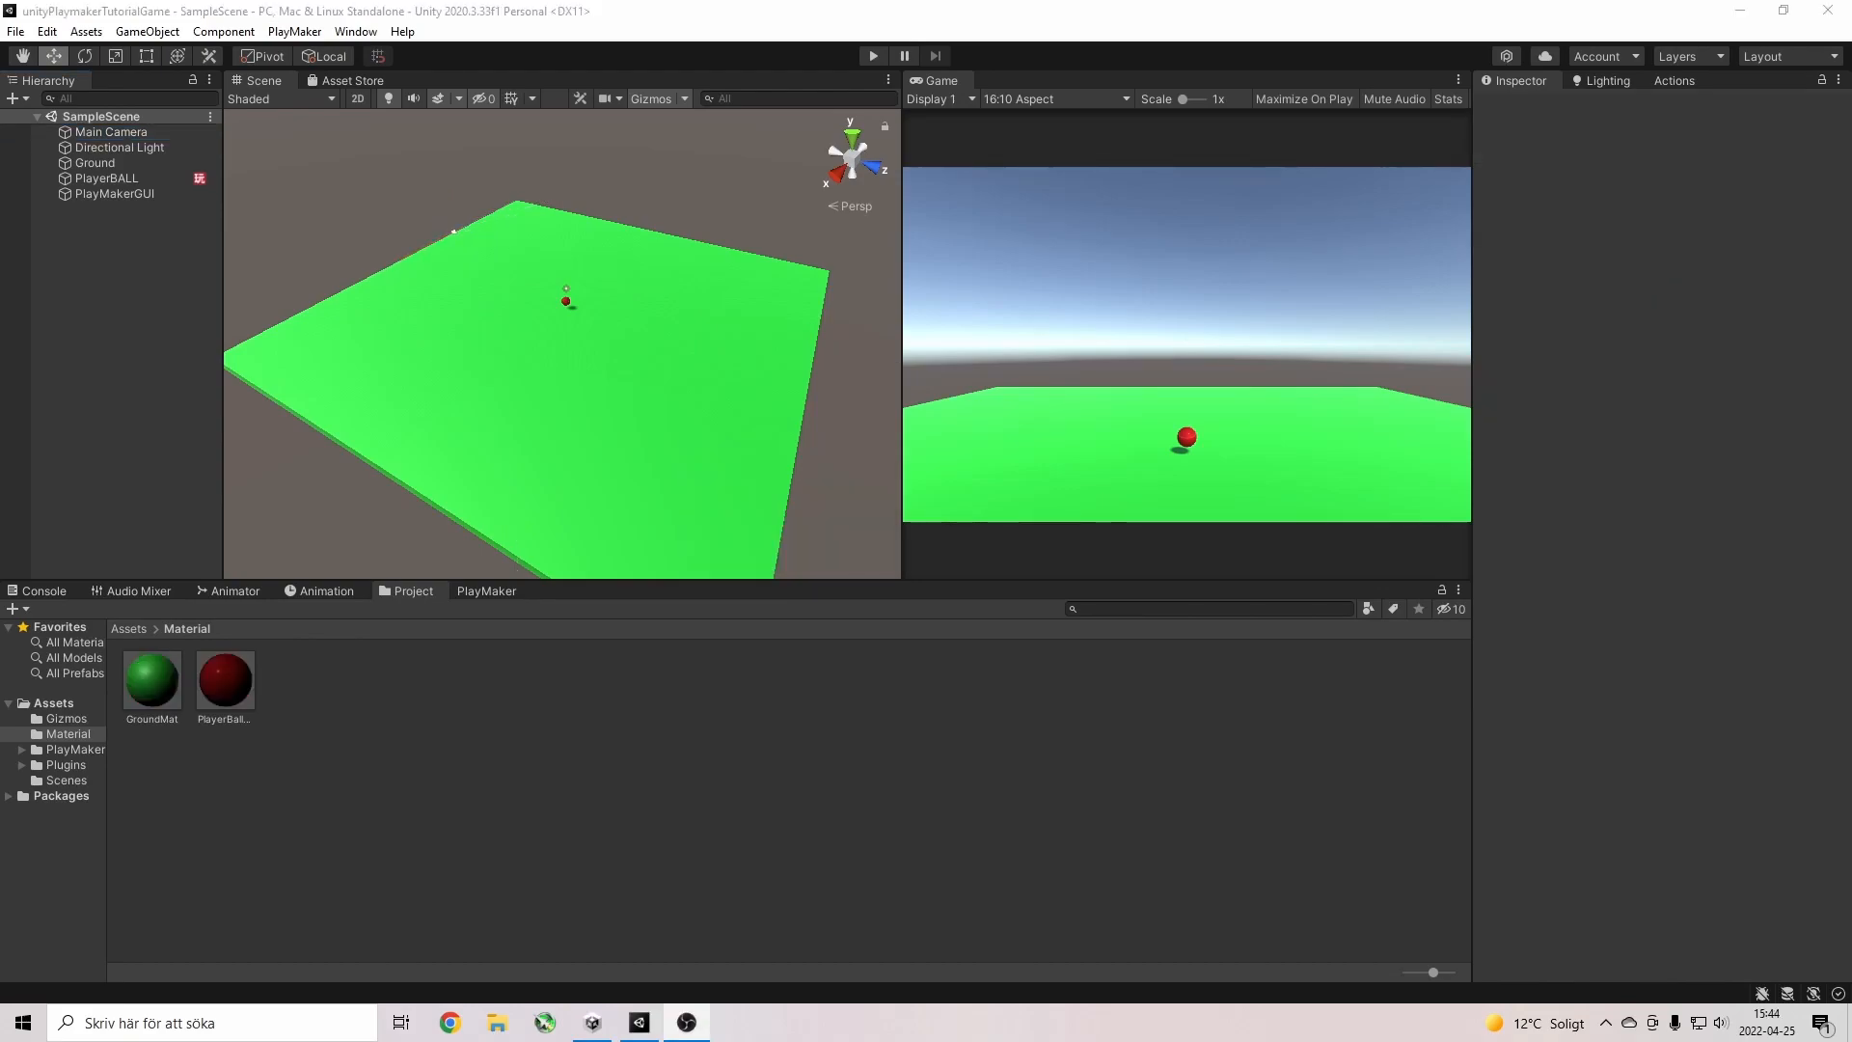
# Open the Build Settings and add the open SampleScene to the scenes in the build.
pyautogui.click(802, 118)
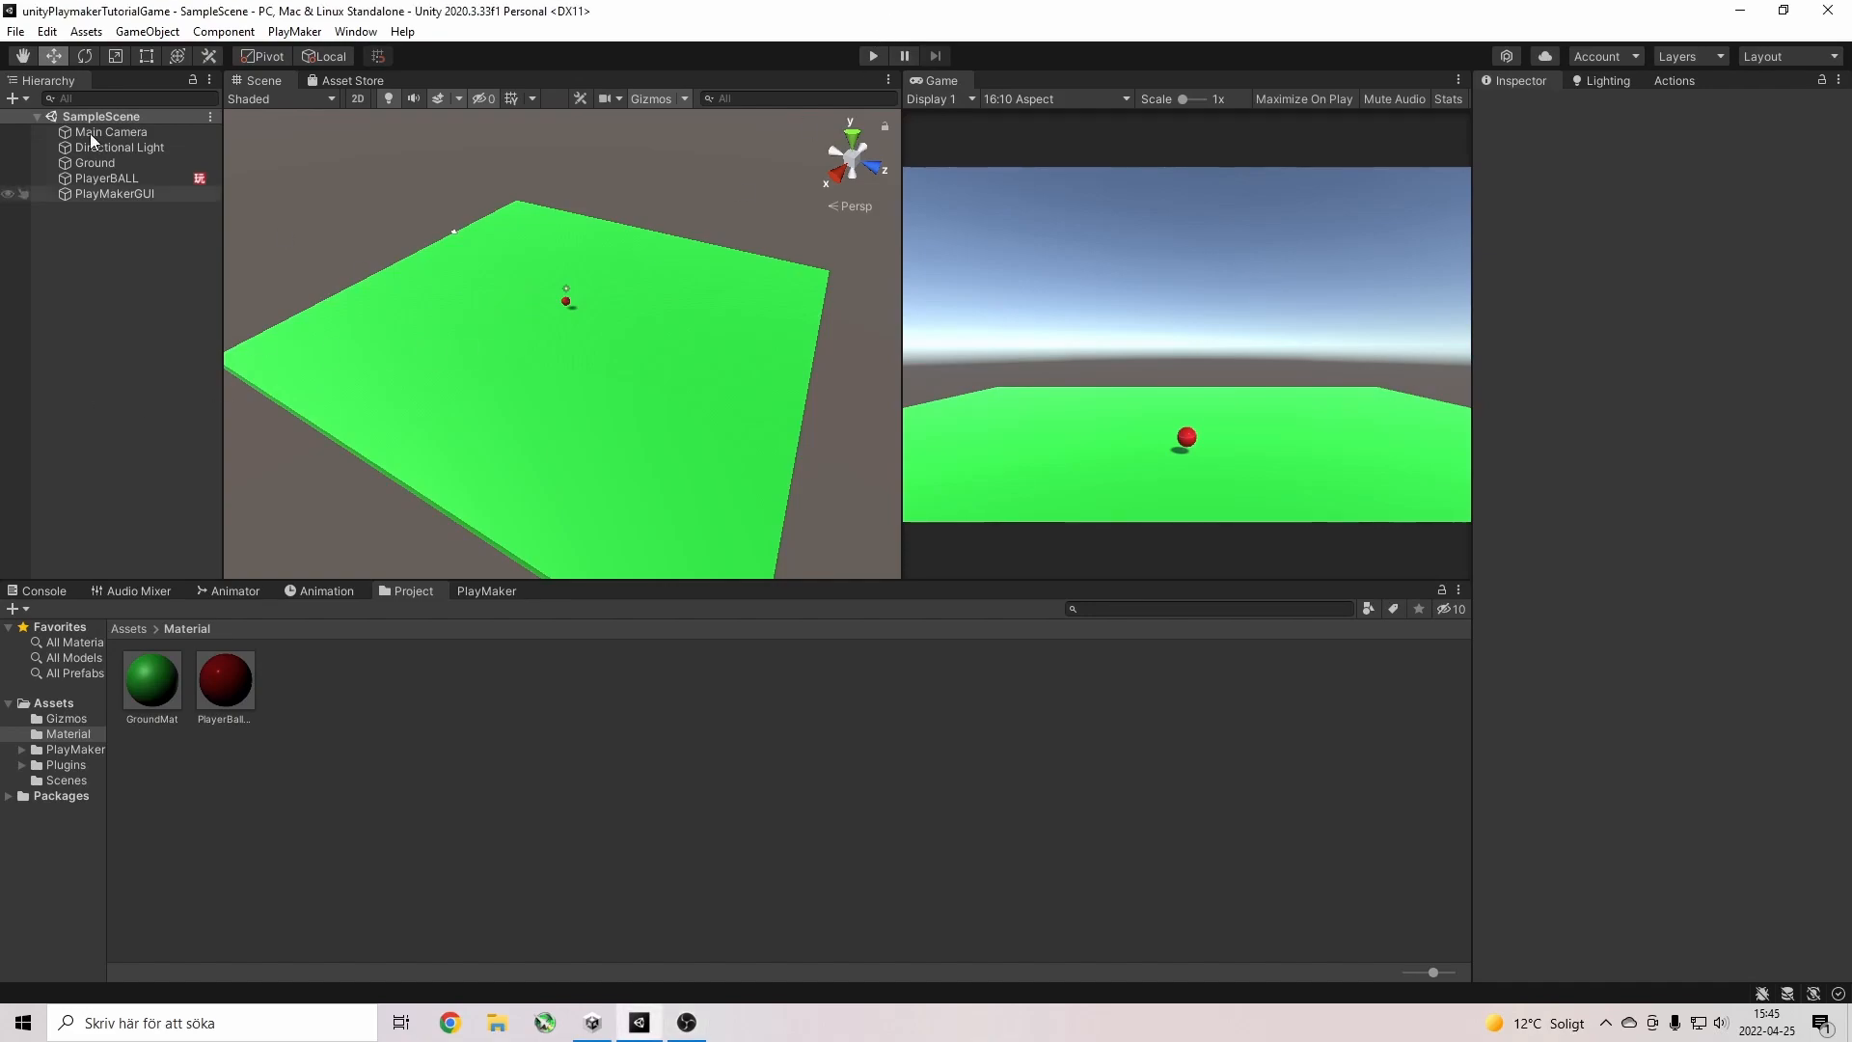
pyautogui.click(16, 33)
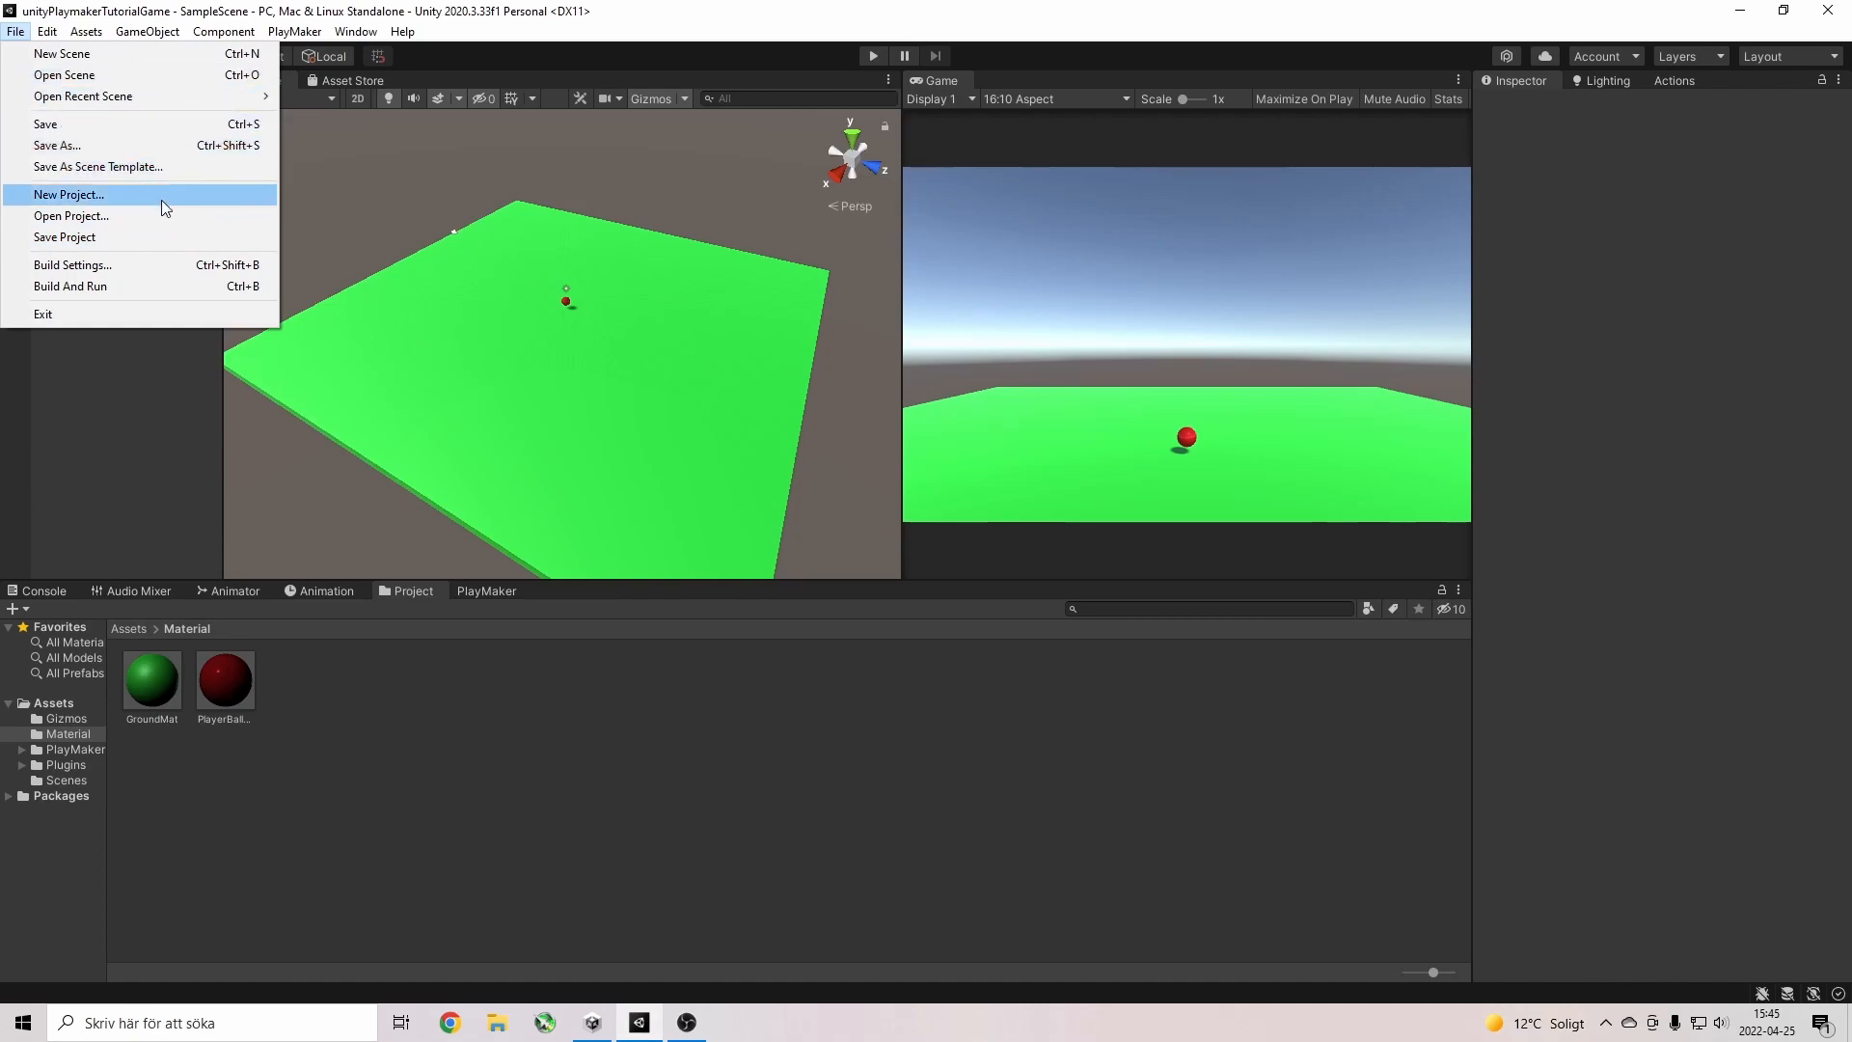
pyautogui.click(133, 264)
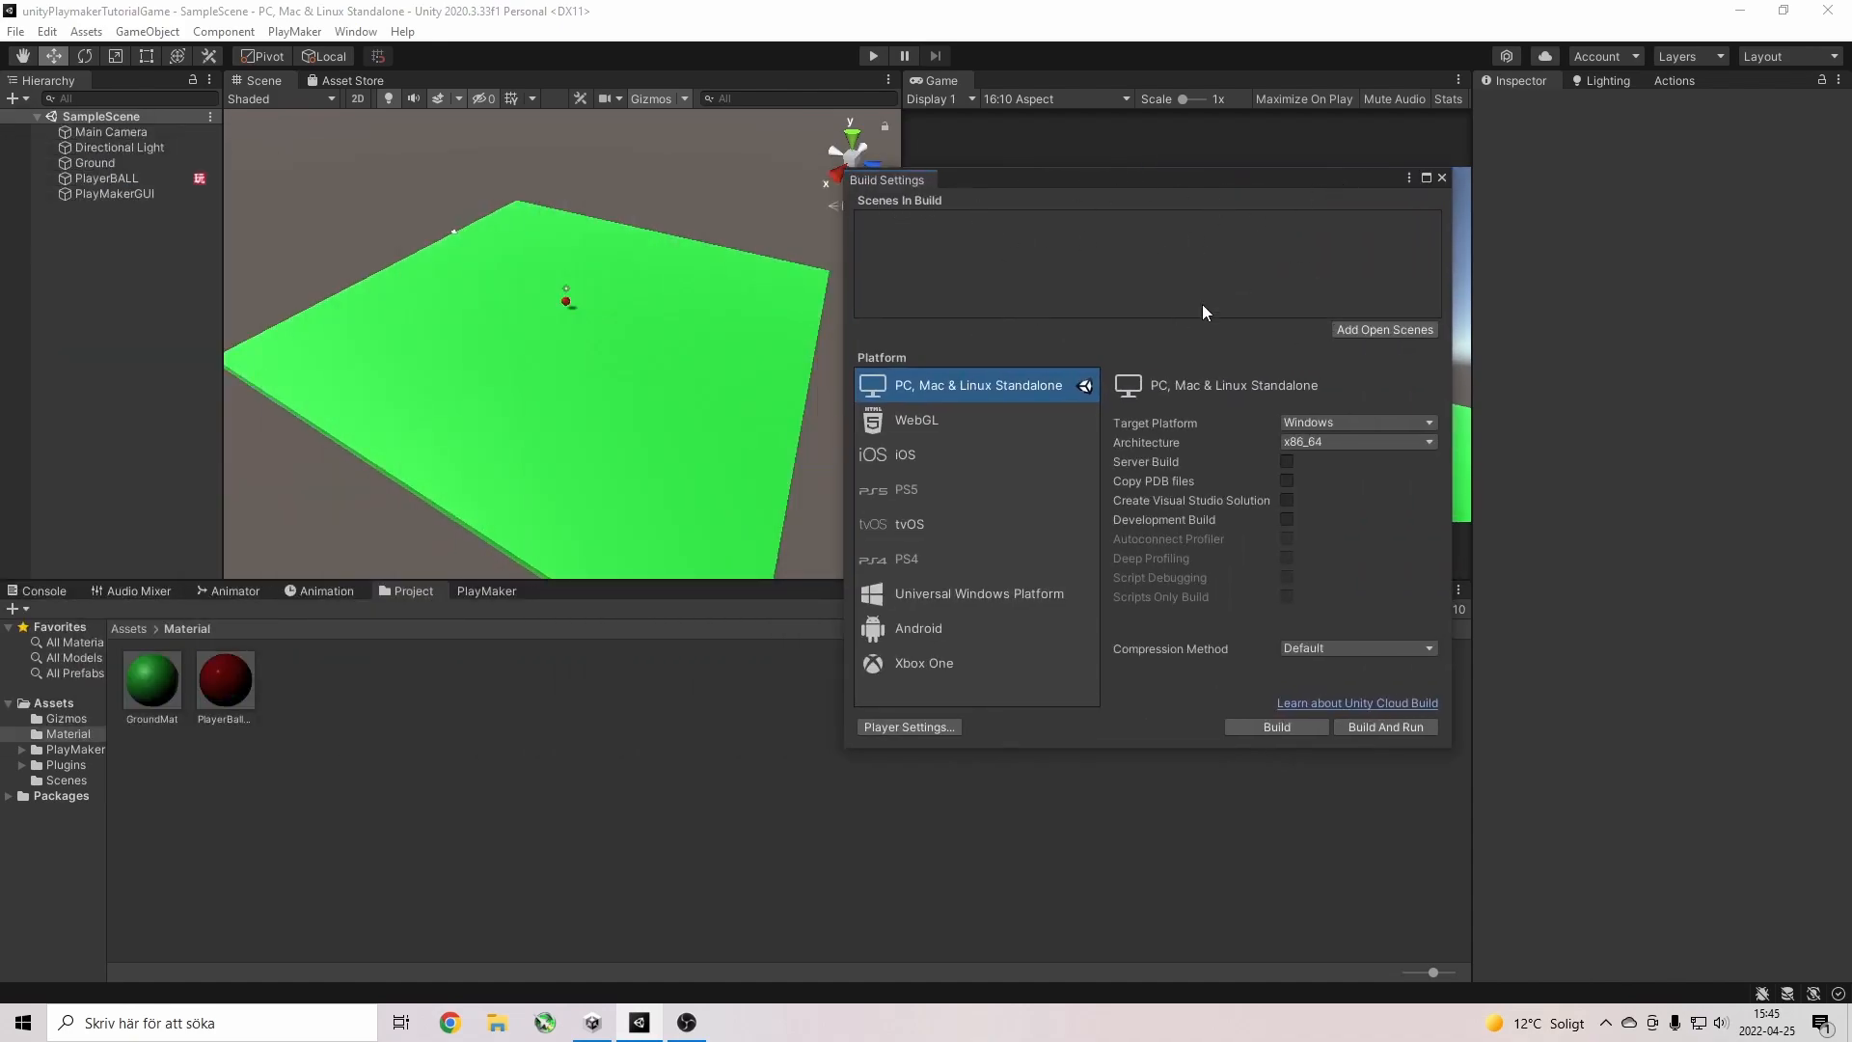
pyautogui.click(1344, 334)
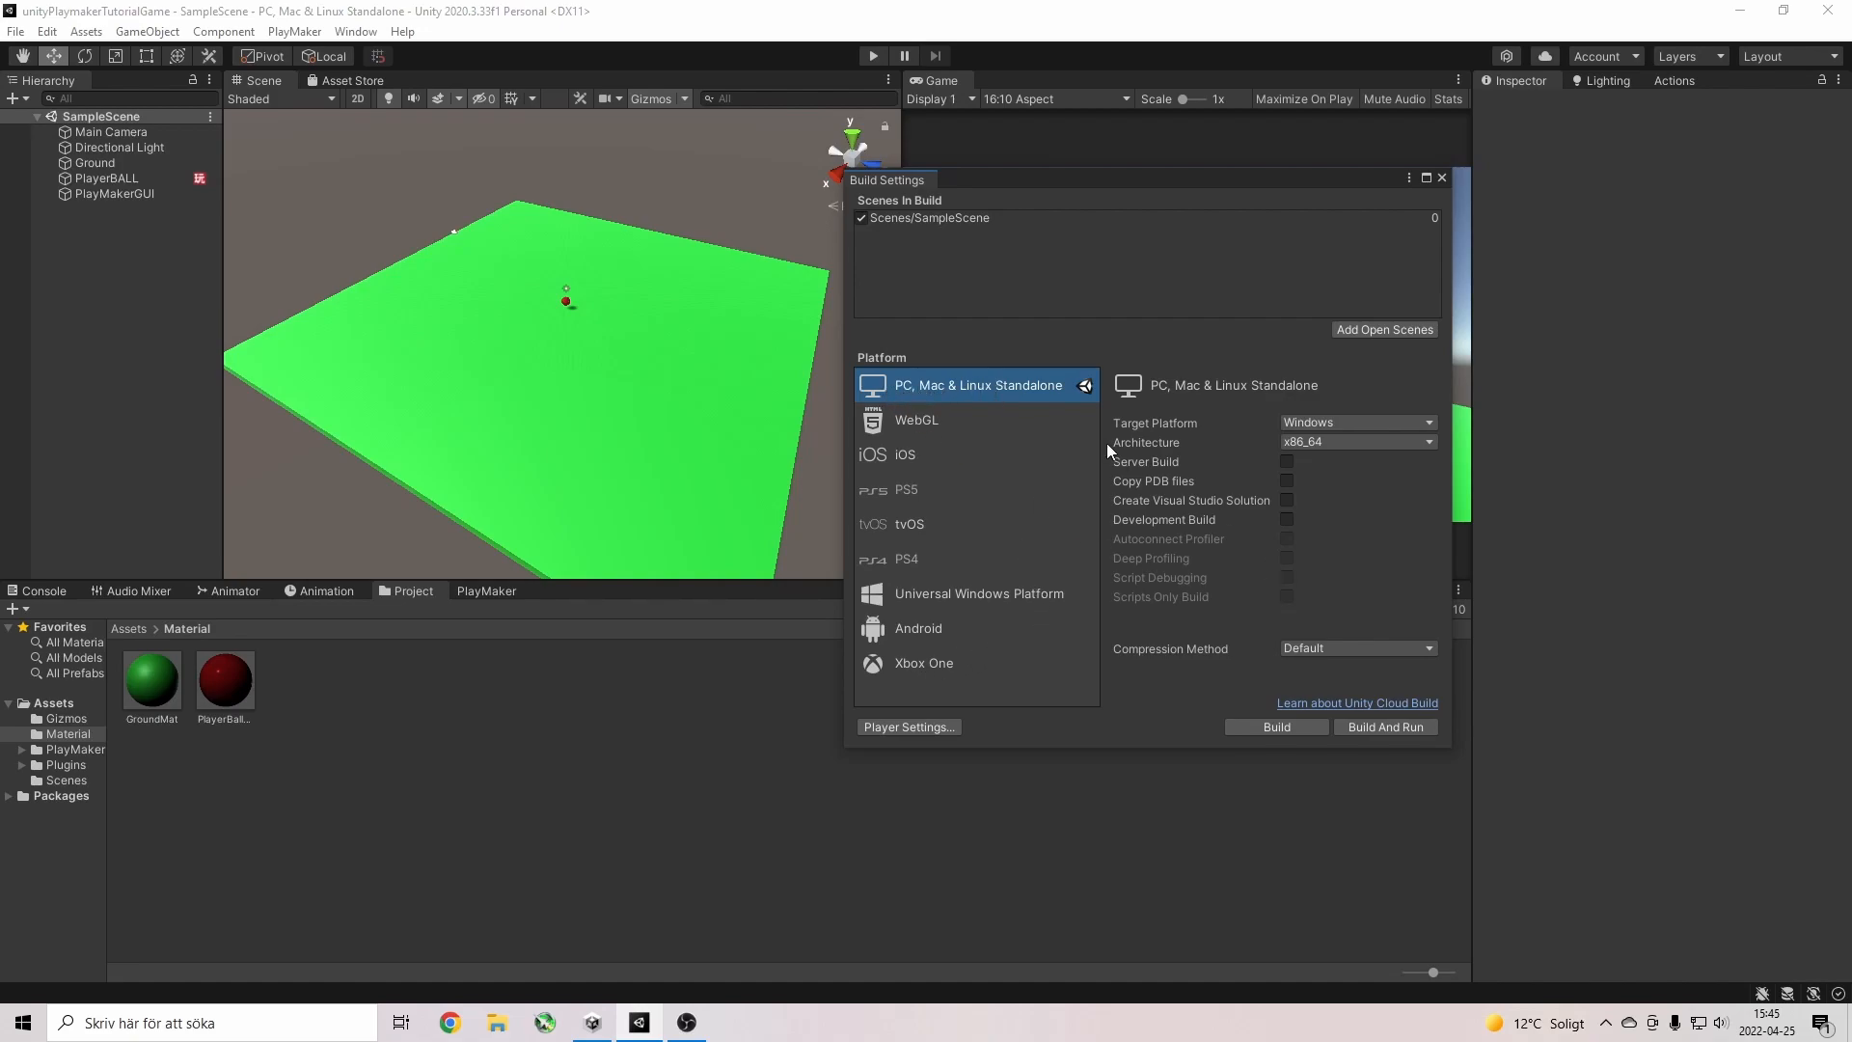
# Review the target platform and architecture options for the standalone build, keeping Windows and x86_64.
pyautogui.click(1395, 423)
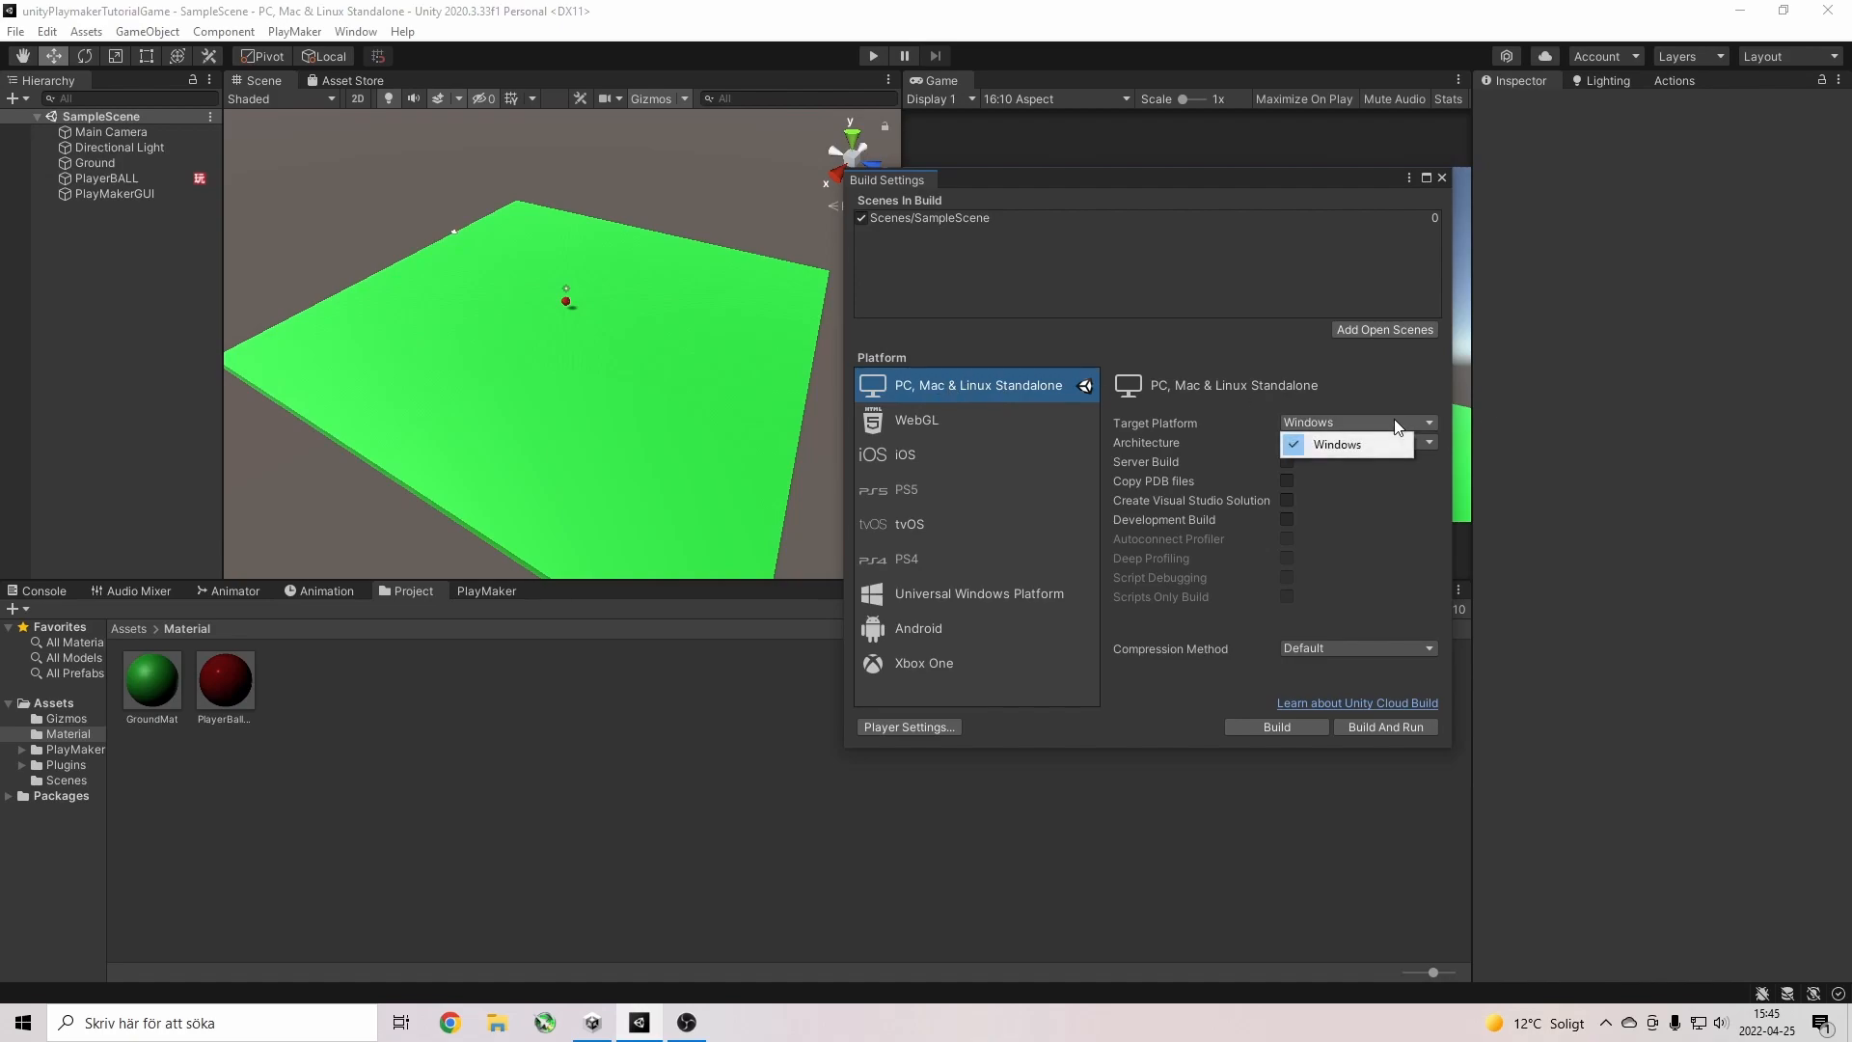
pyautogui.click(1389, 390)
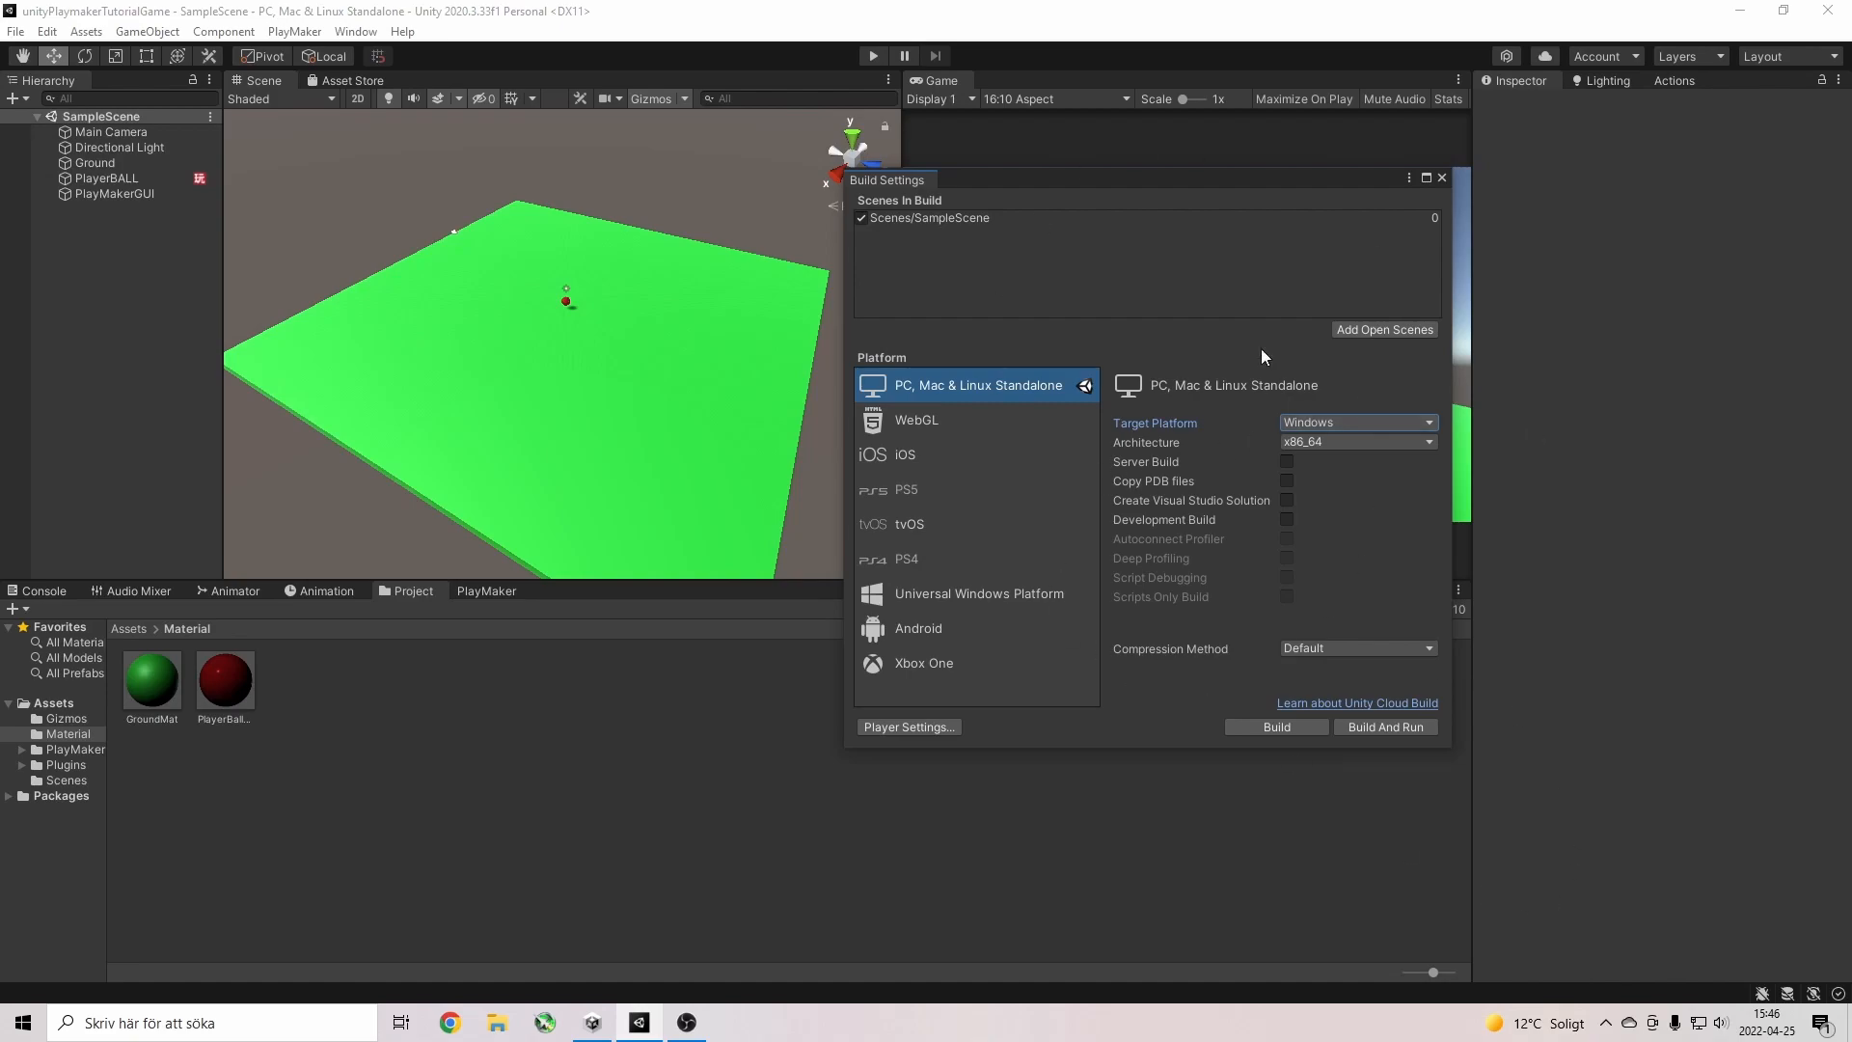
pyautogui.click(1385, 425)
pyautogui.click(1375, 532)
pyautogui.click(1313, 441)
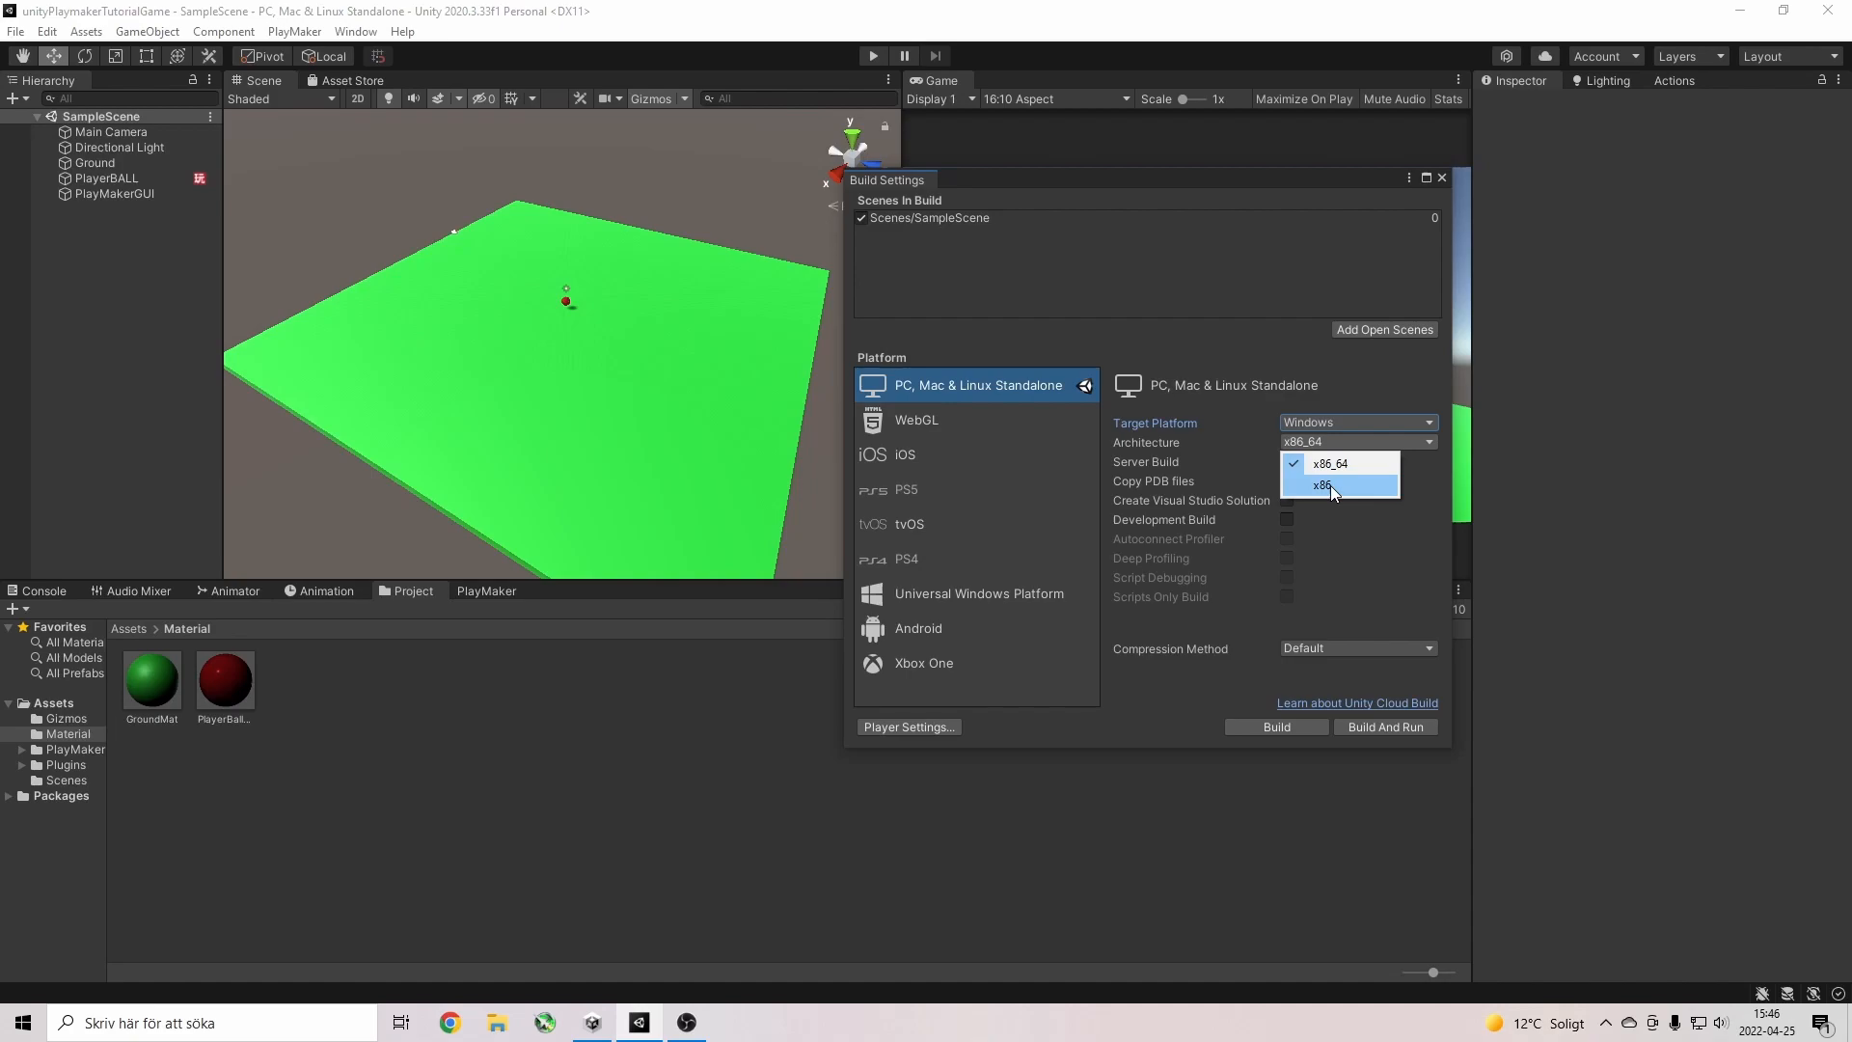
pyautogui.click(1361, 464)
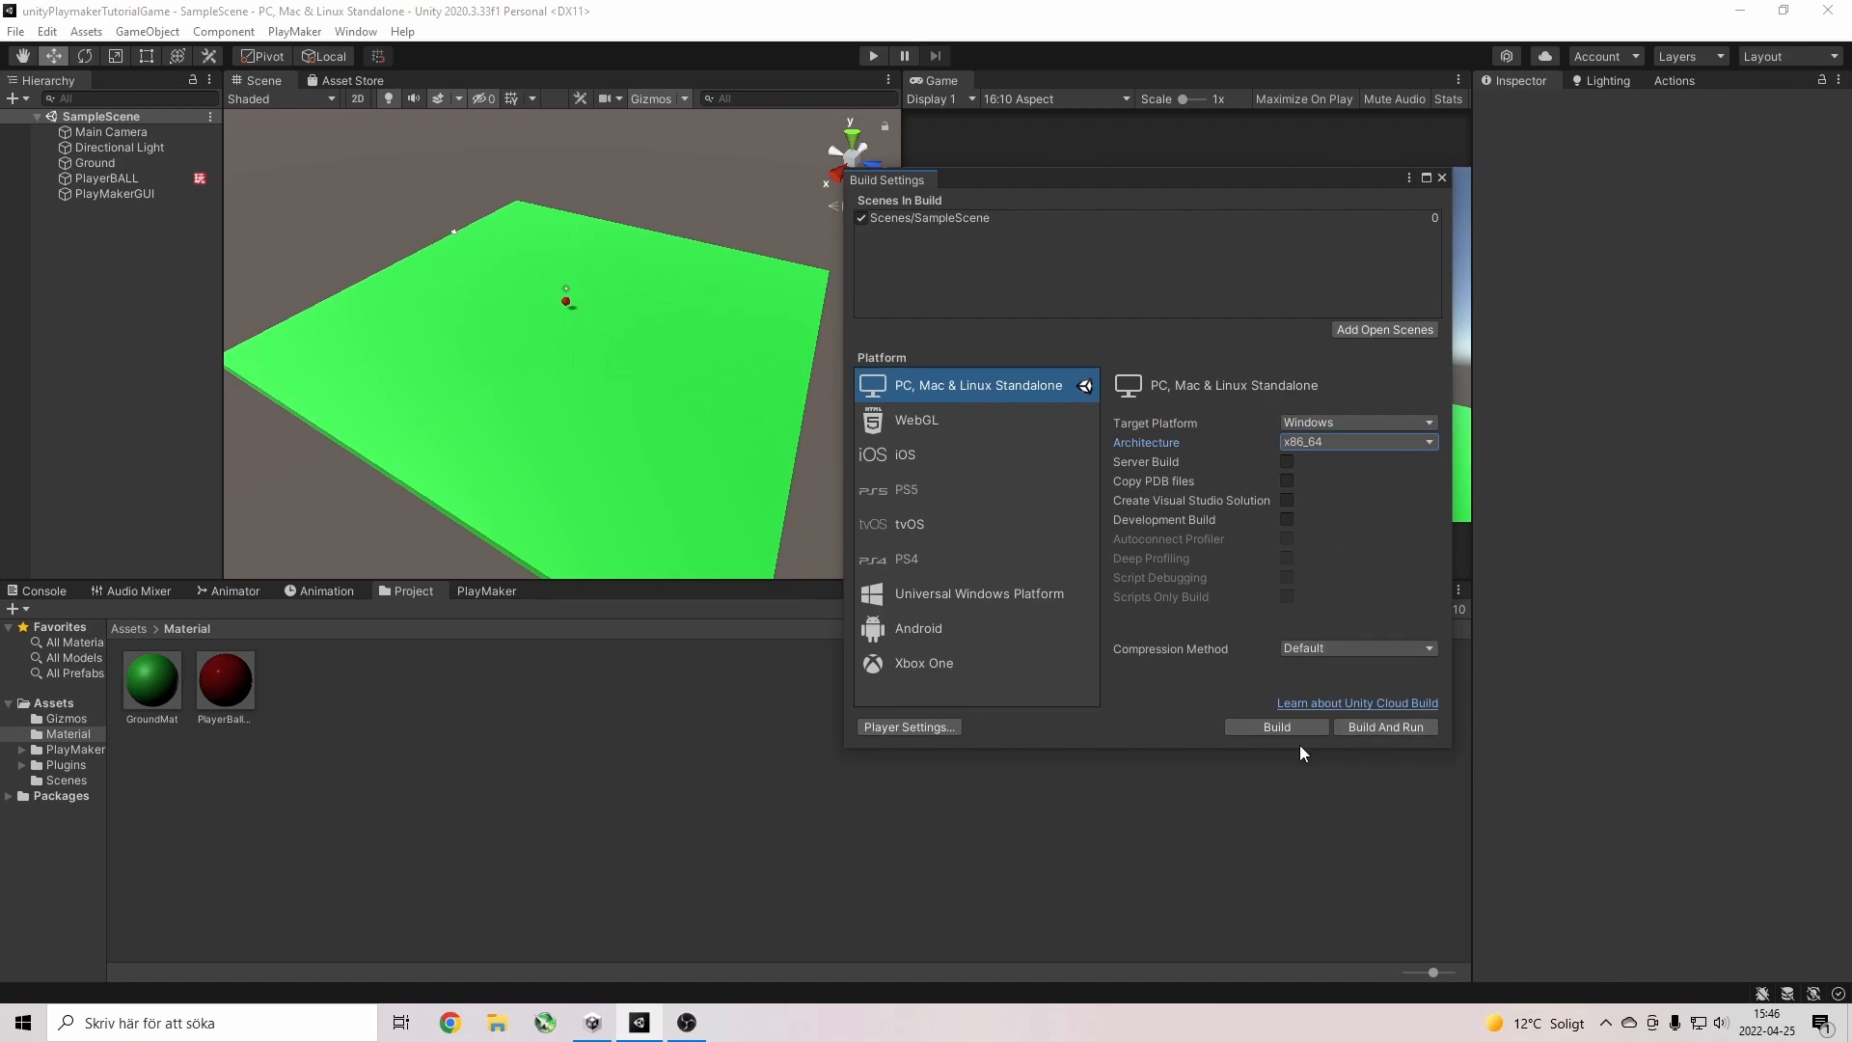
# Build the game into a new folder named builds inside the unityPlaymakerTutorialGame project folder.
pyautogui.click(1254, 728)
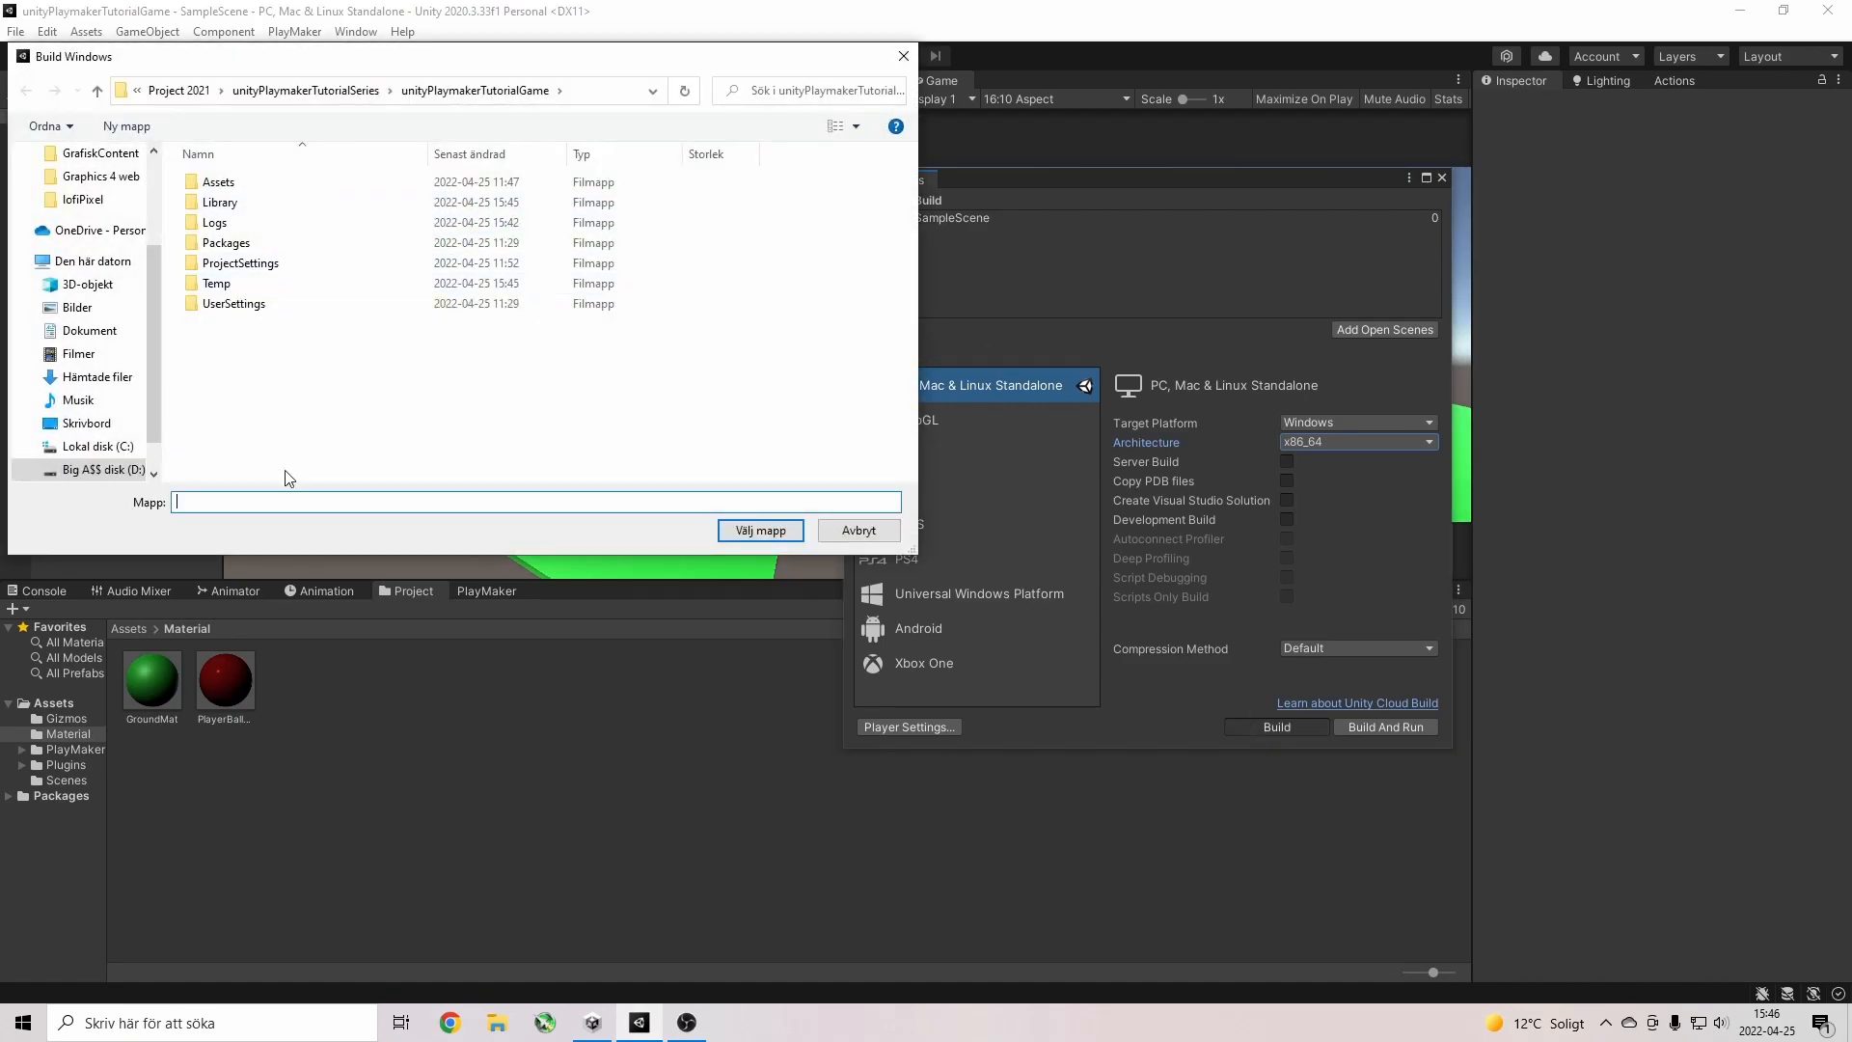
pyautogui.rightClick(239, 388)
pyautogui.moveTo(281, 596)
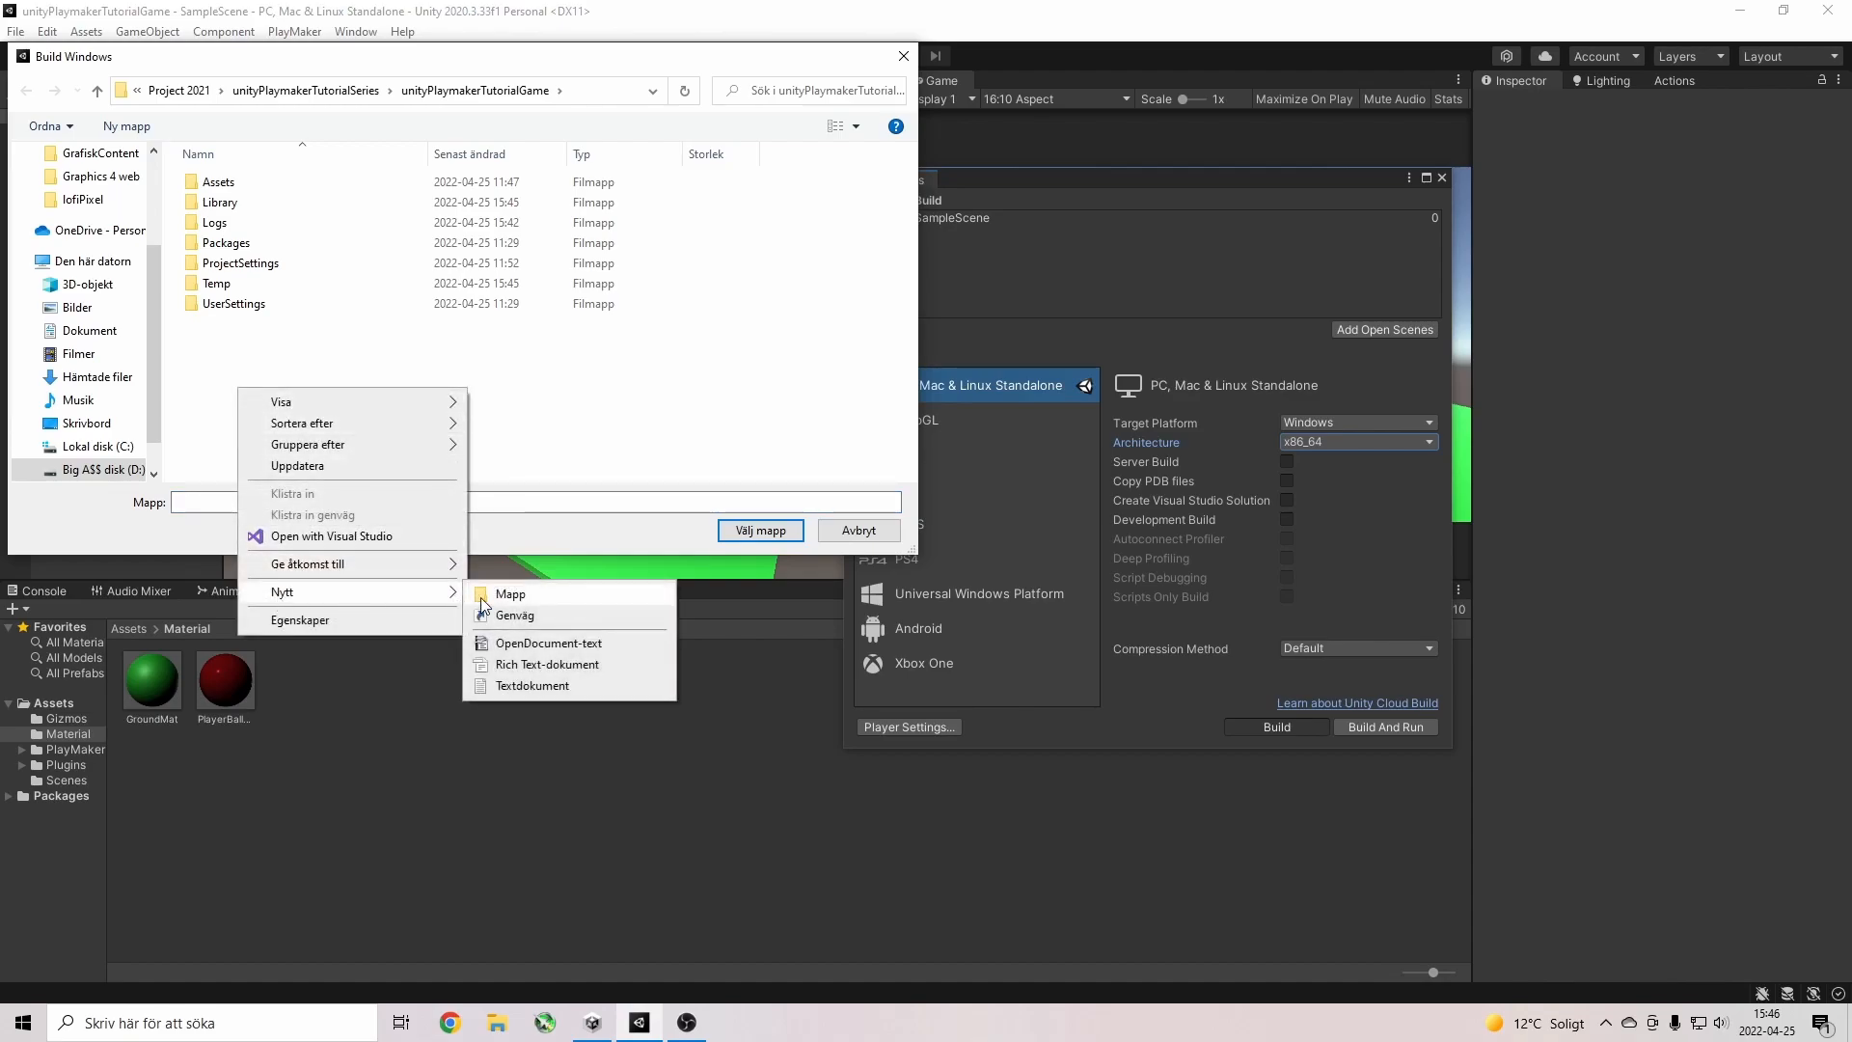
pyautogui.click(507, 594)
pyautogui.write('builds')
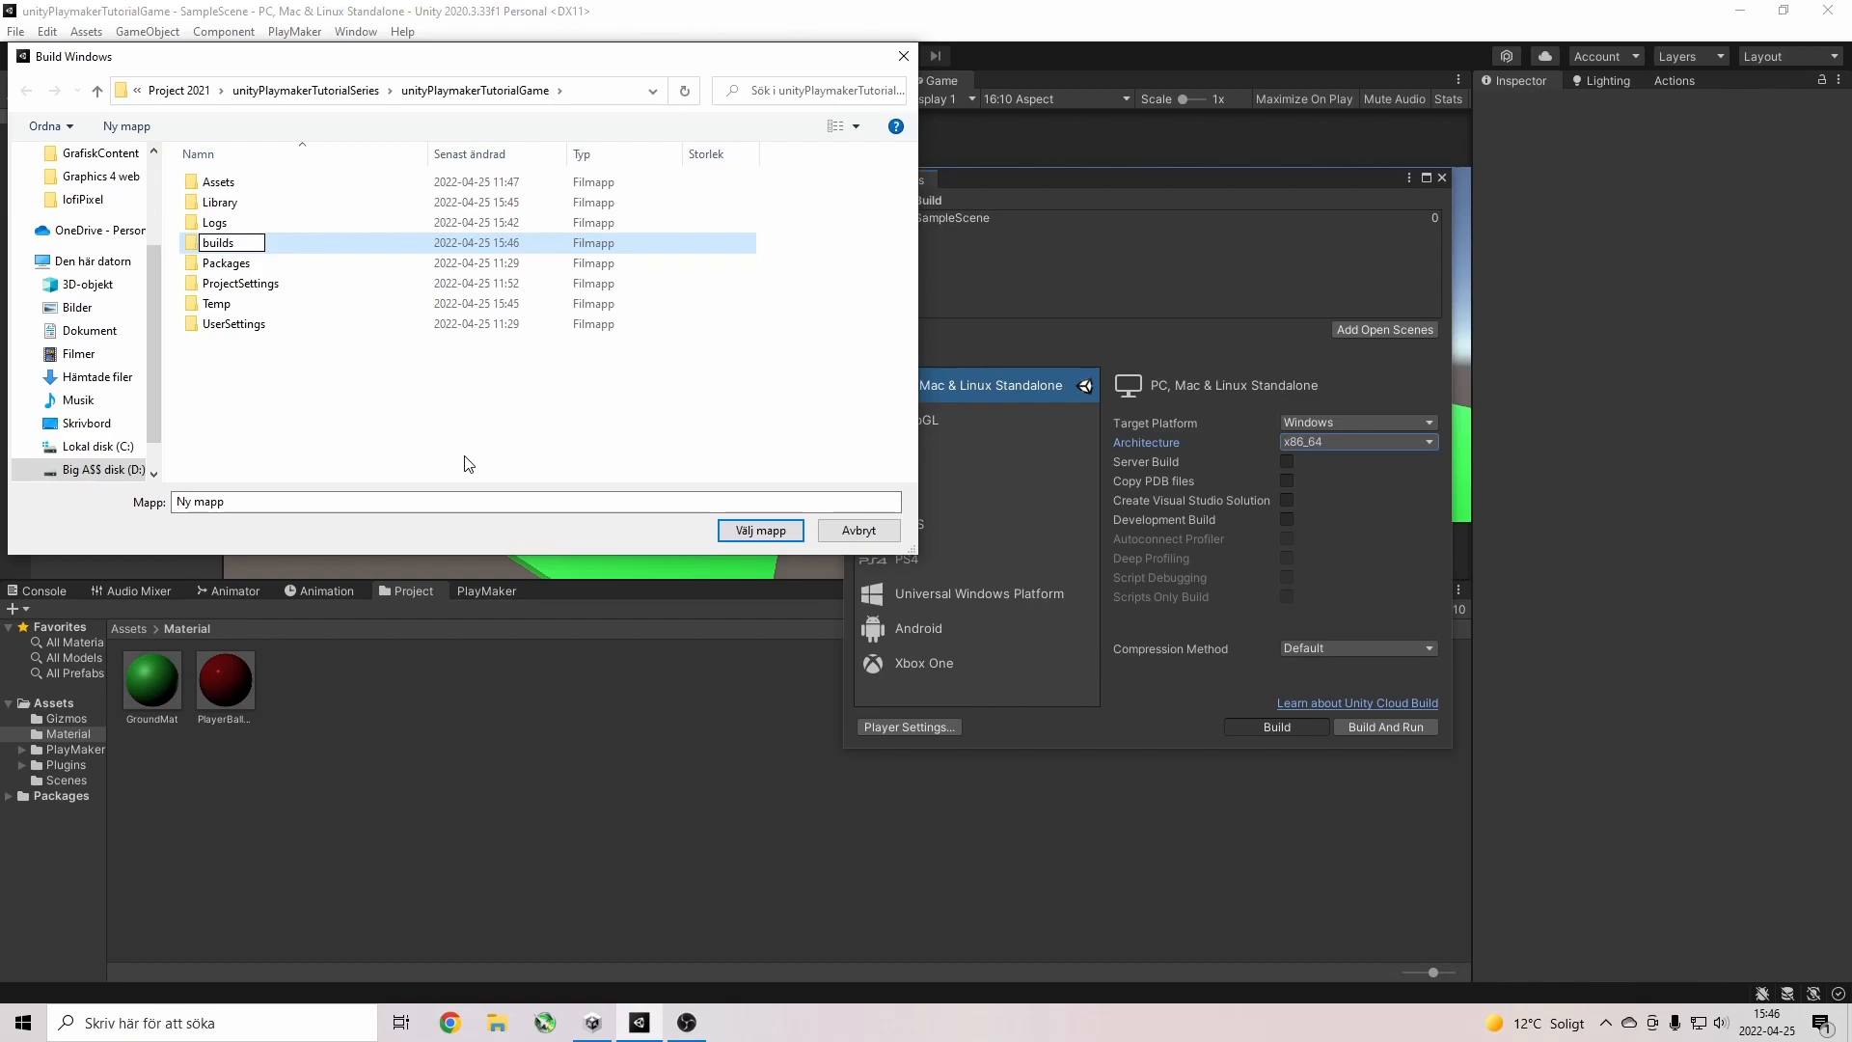
pyautogui.press('Return')
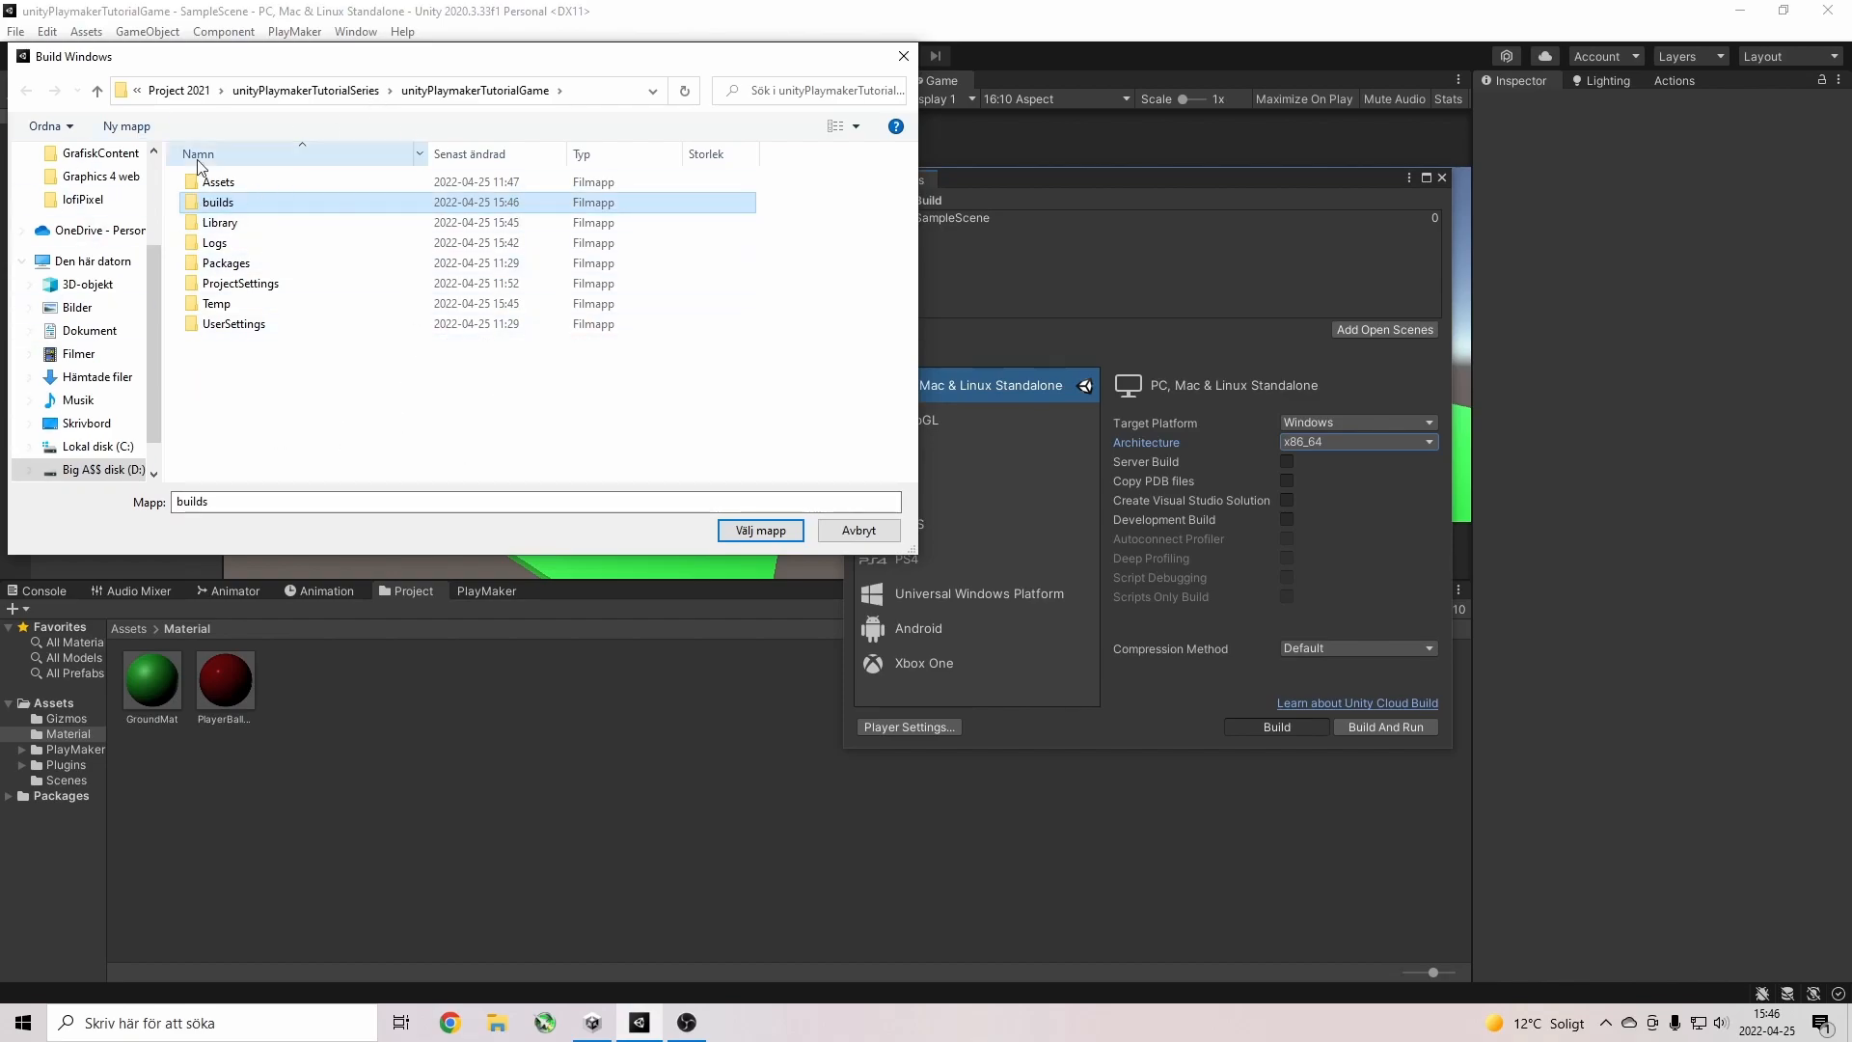
pyautogui.doubleClick(225, 204)
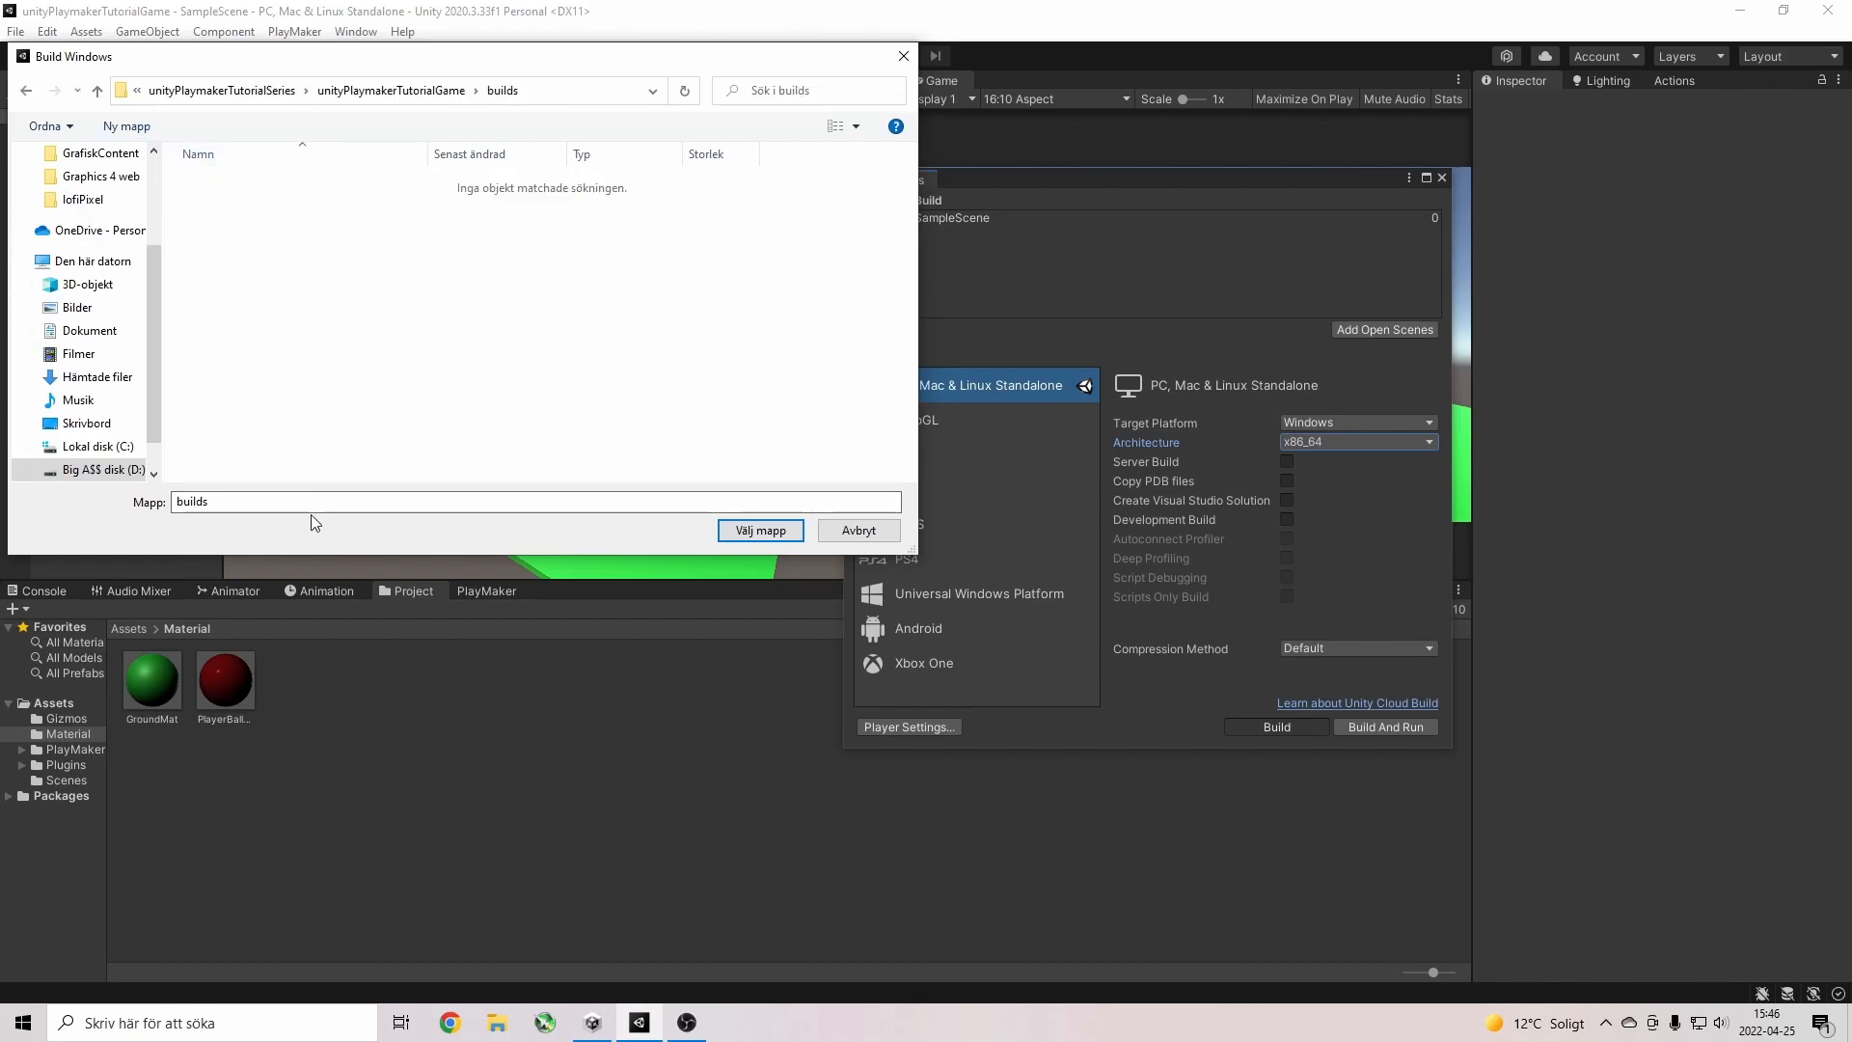
pyautogui.click(319, 501)
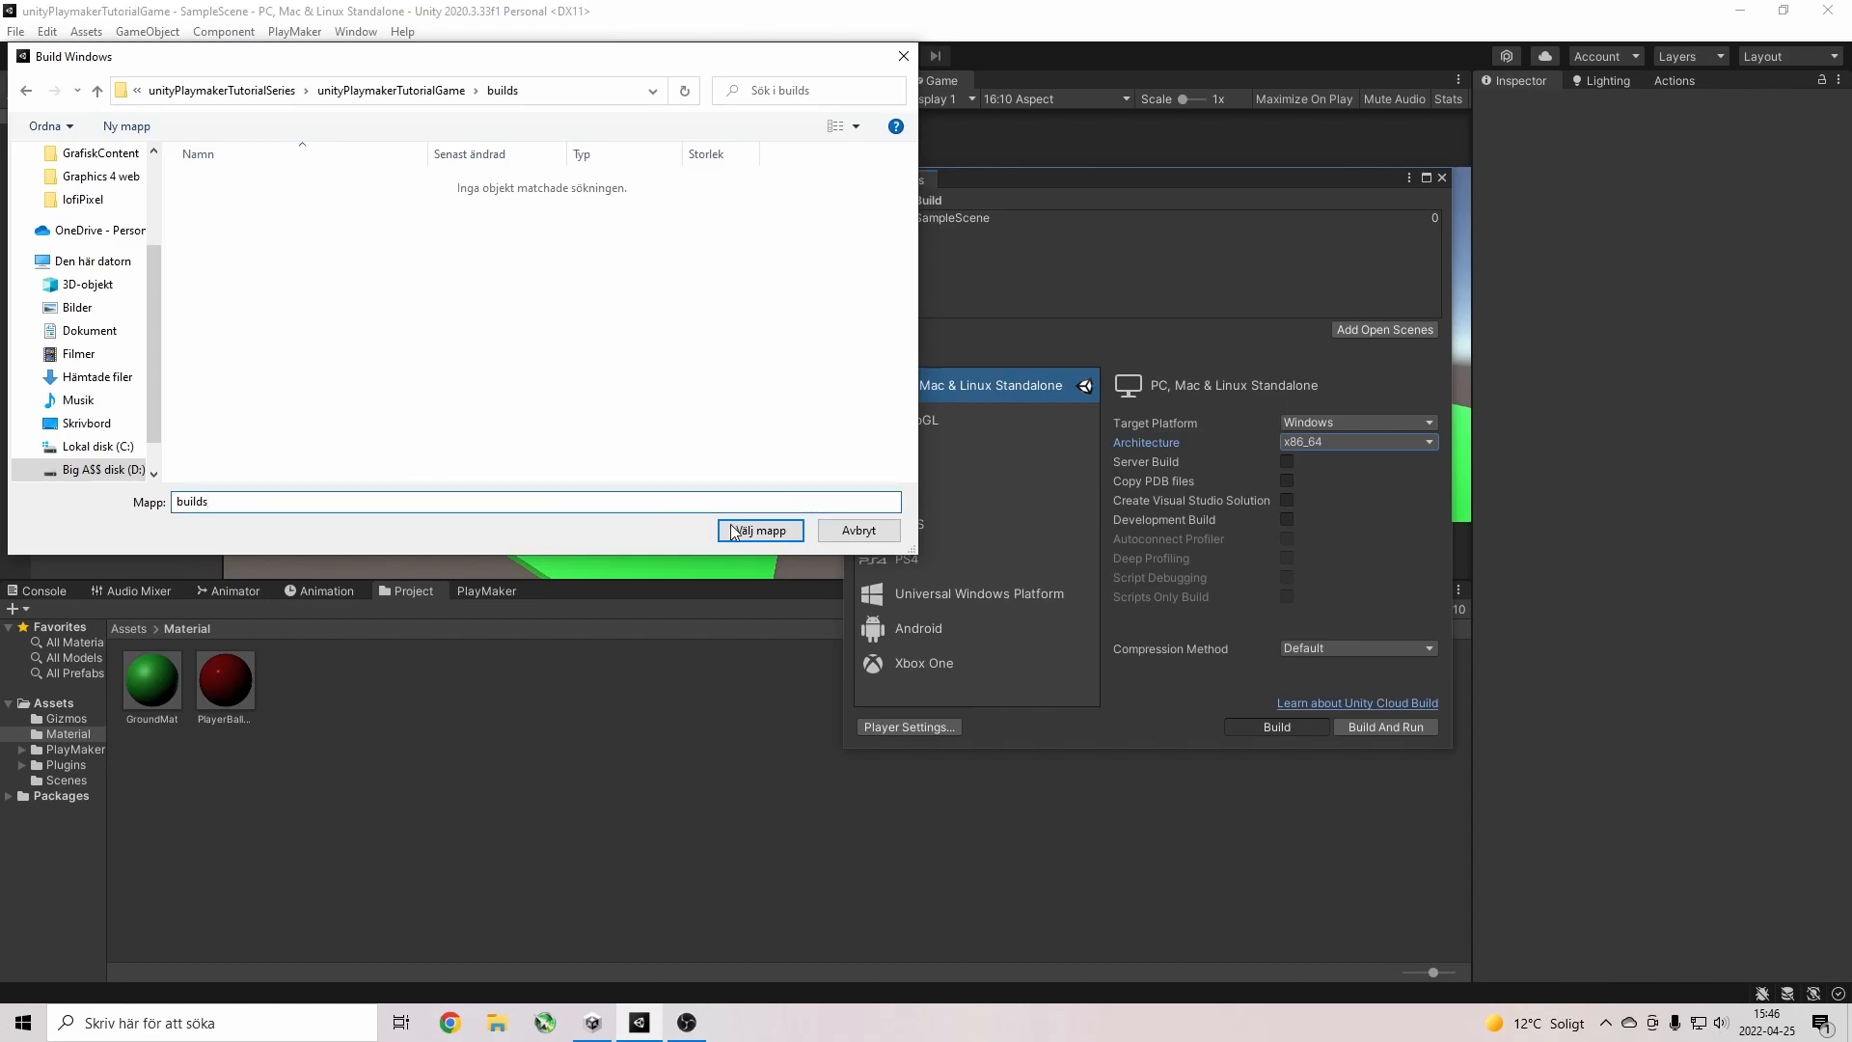
pyautogui.click(762, 529)
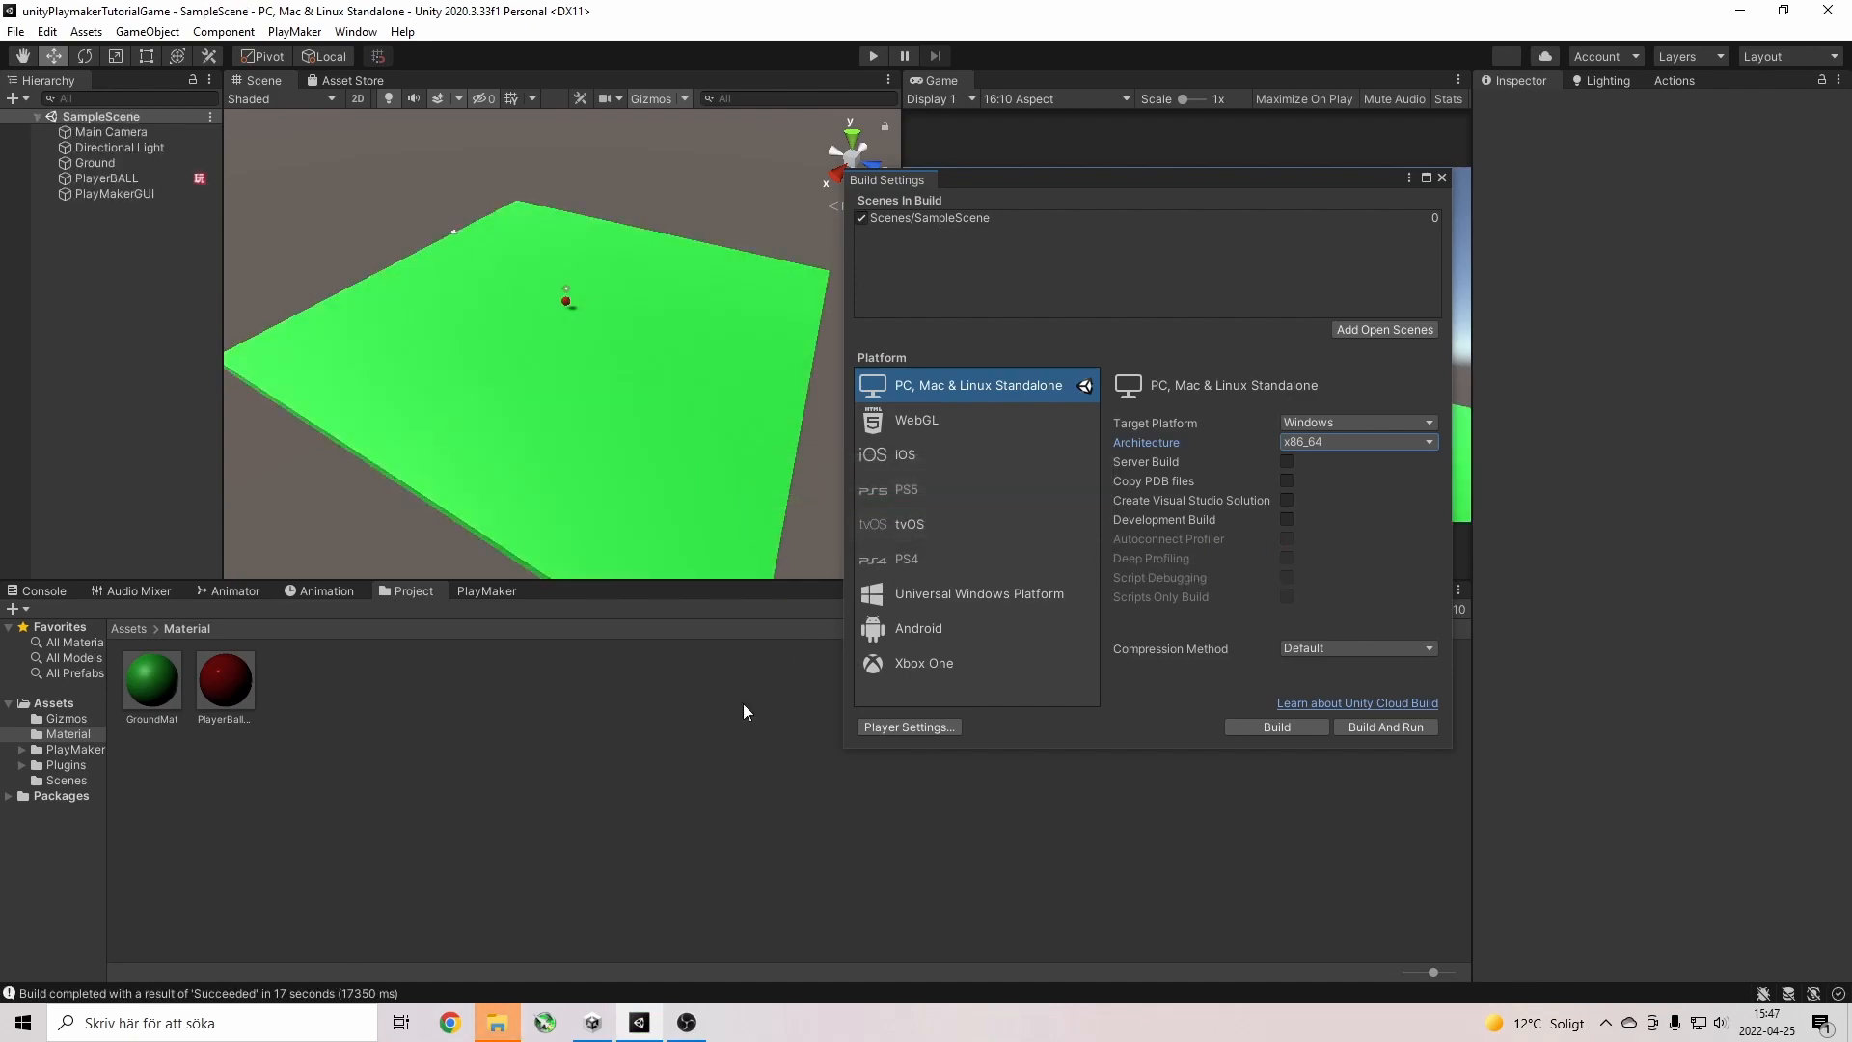
# Switch to File Explorer's builds folder and launch the unityPlaymakerTutorialGame program.
pyautogui.click(496, 1022)
pyautogui.click(812, 514)
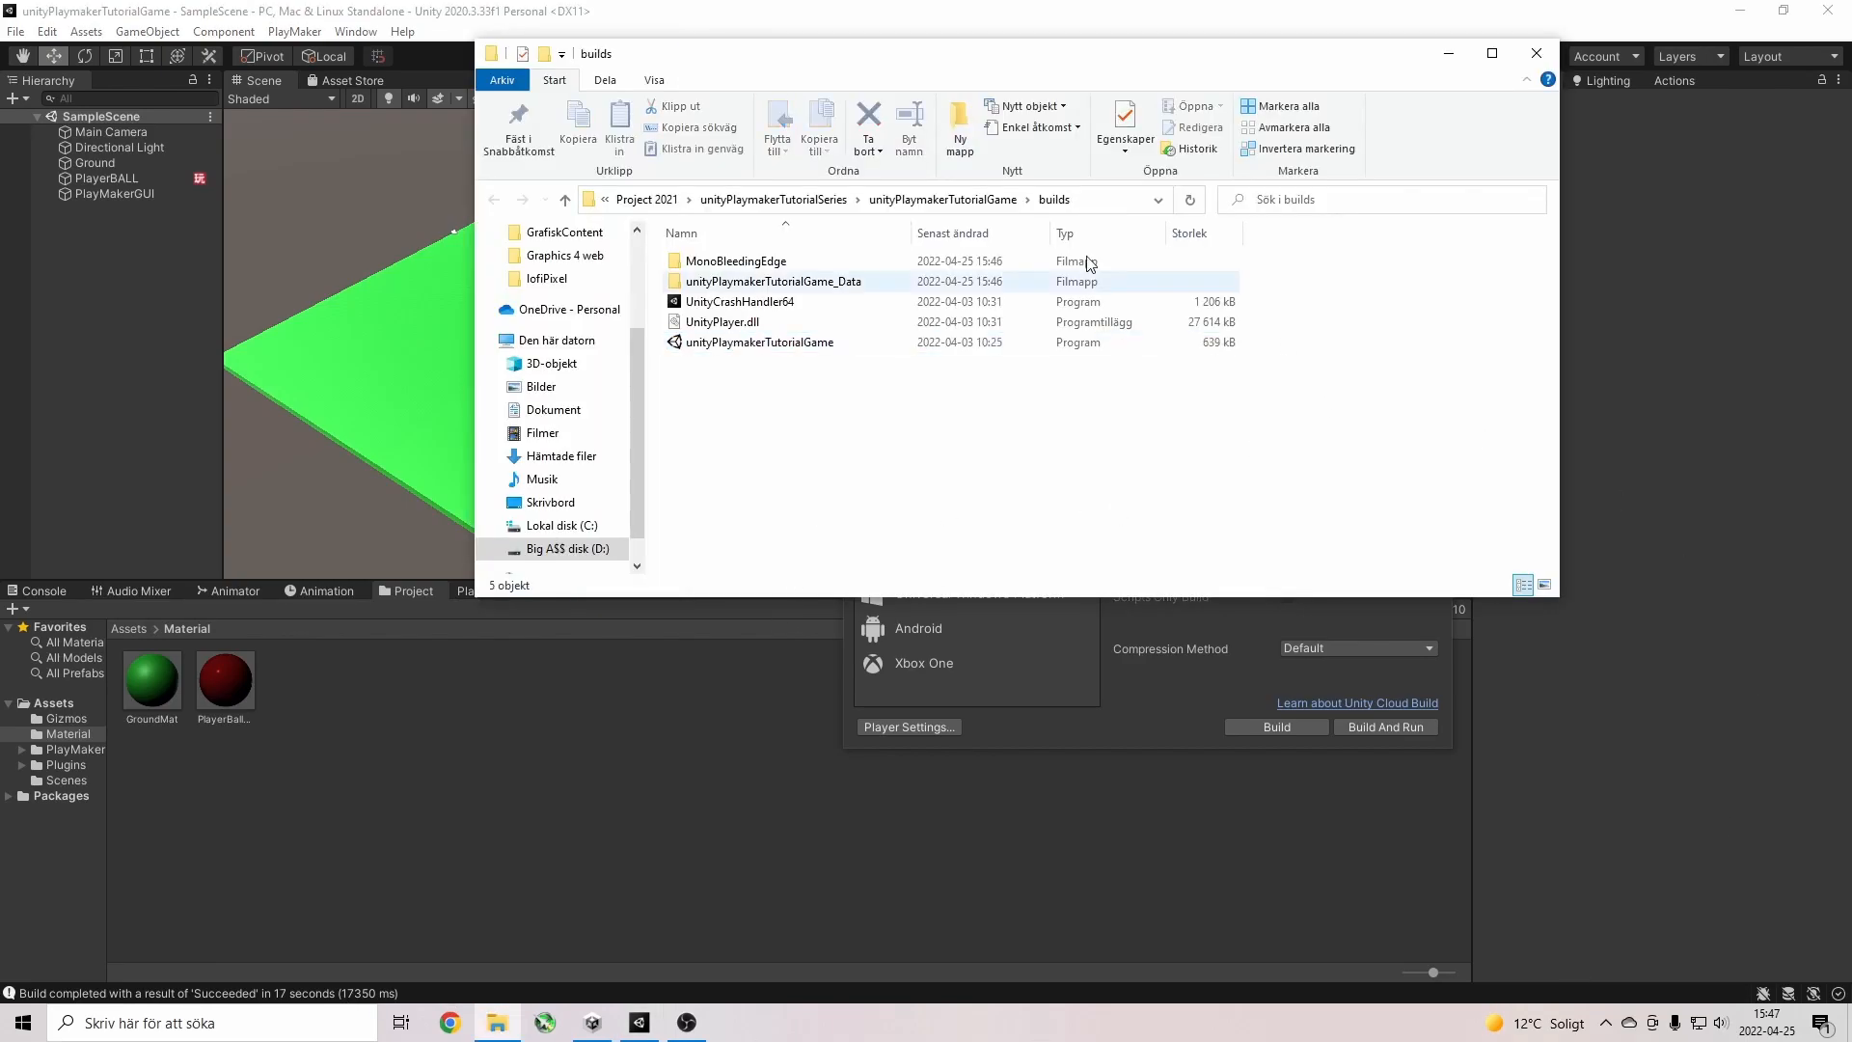
pyautogui.doubleClick(755, 343)
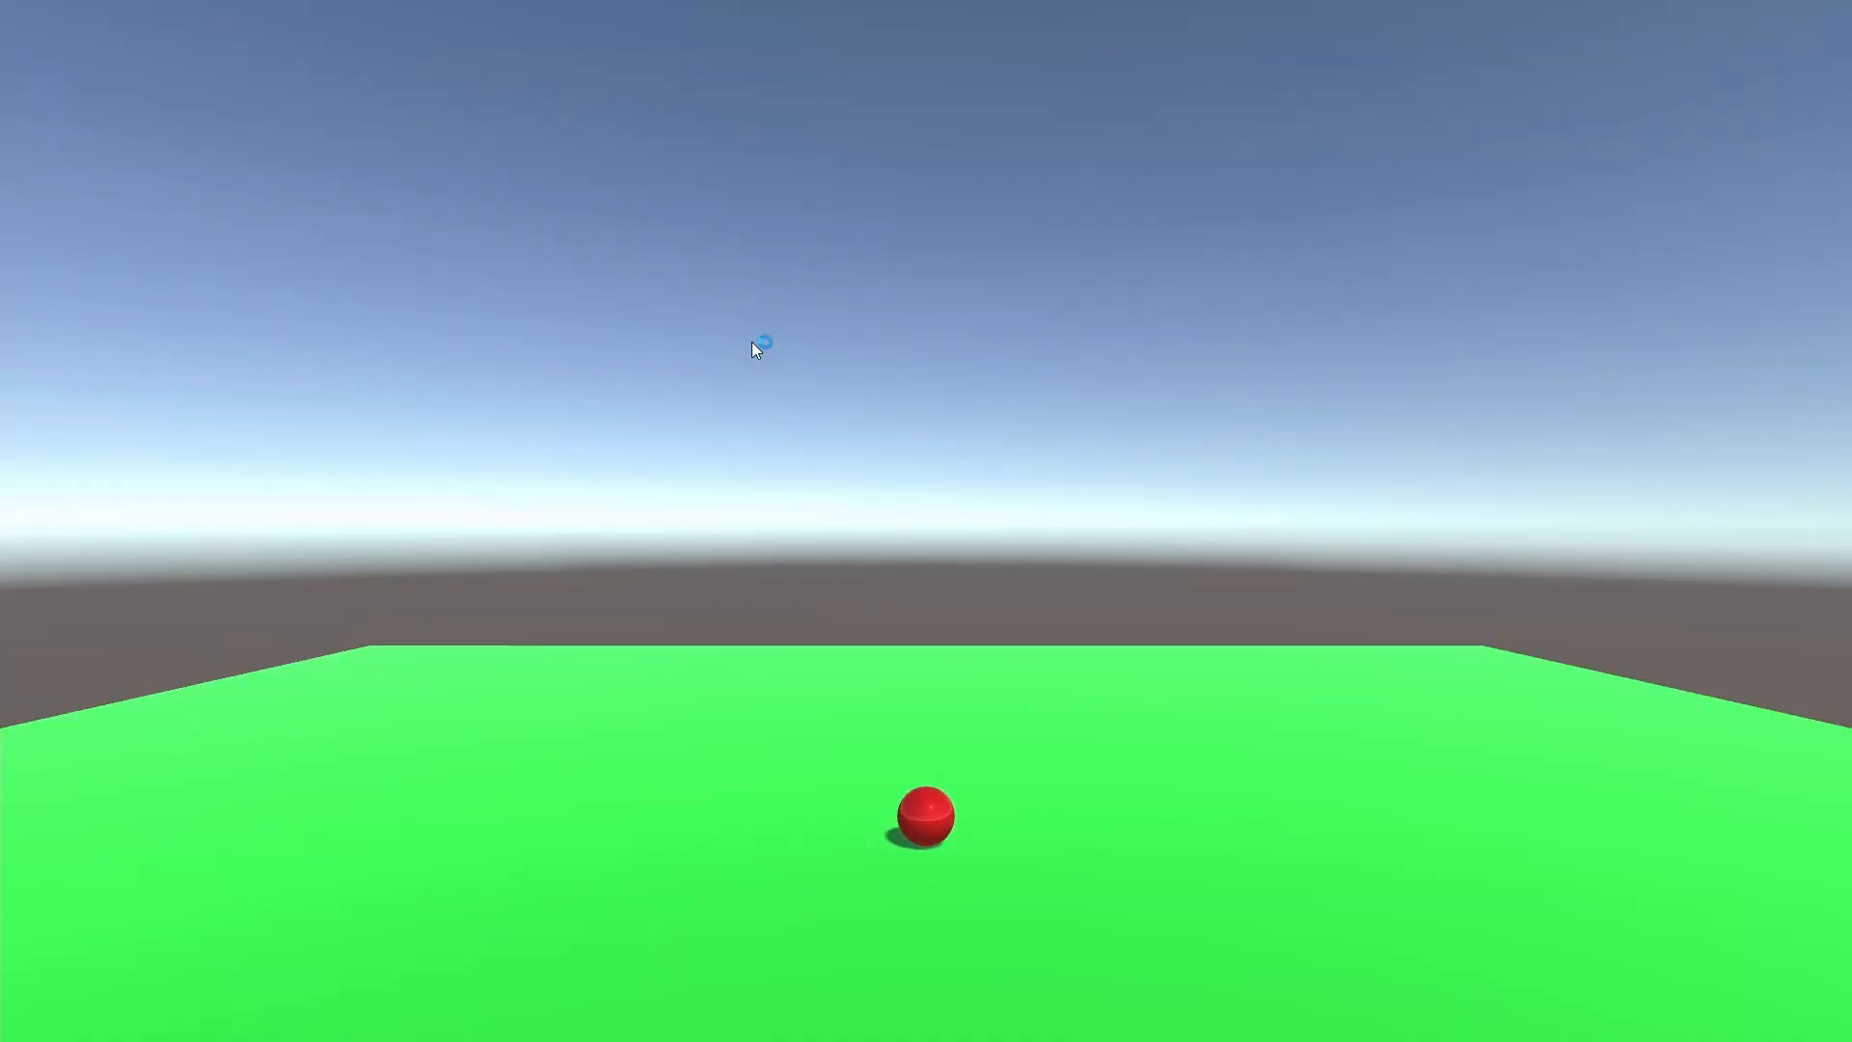
# Test the built game by rolling the ball in all four directions across the ground, and quit the game.
pyautogui.press('Left')
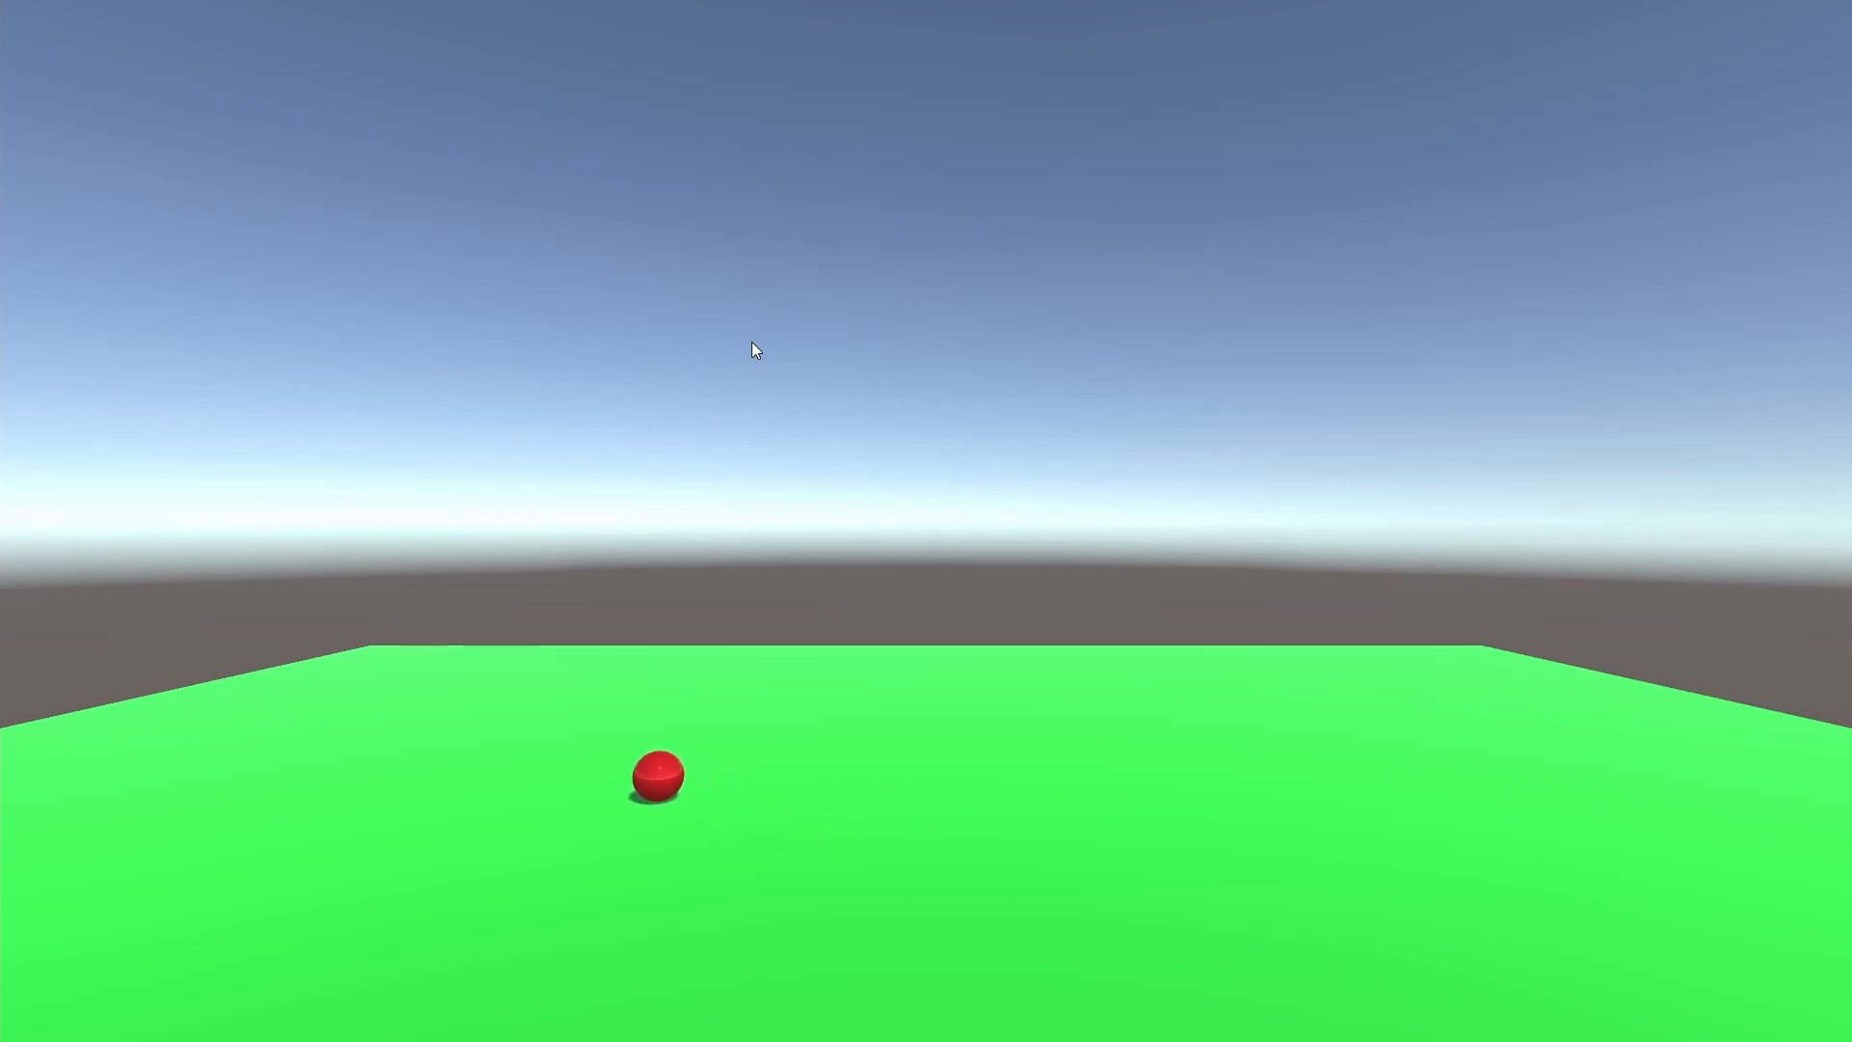
pyautogui.press('Right')
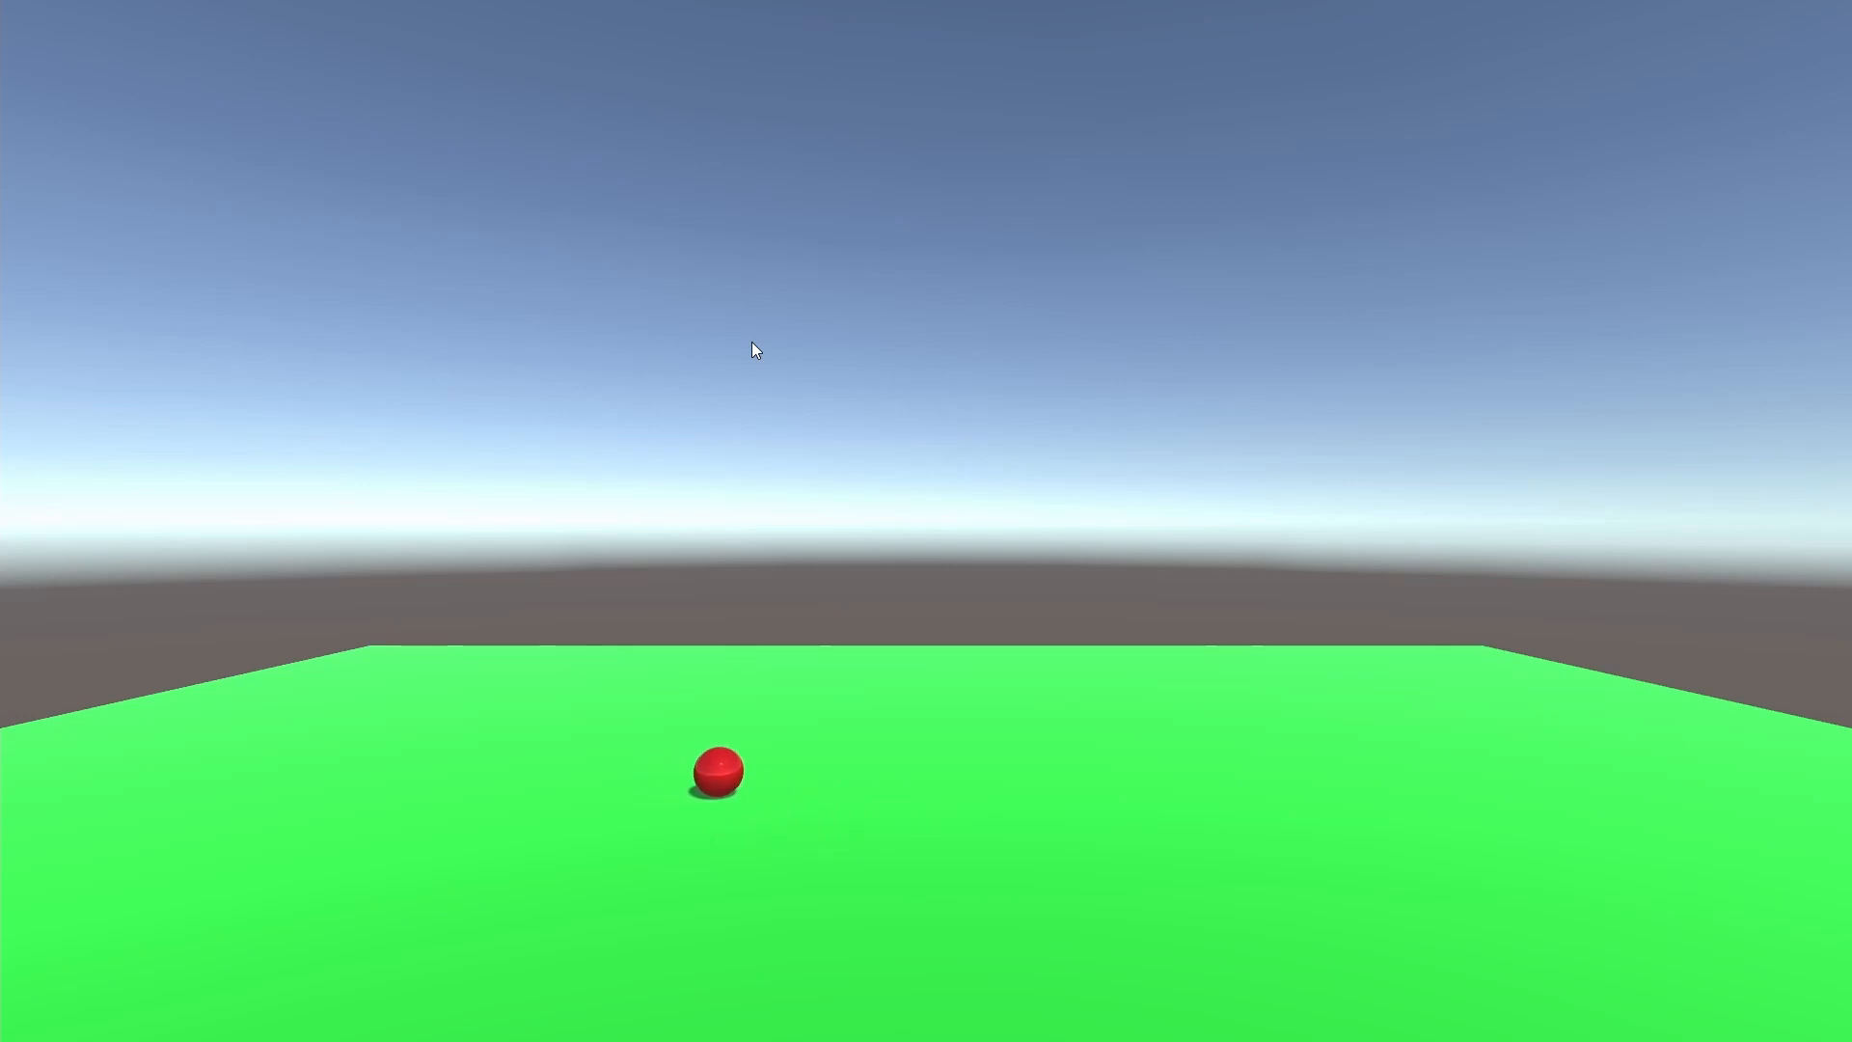
pyautogui.press('Down')
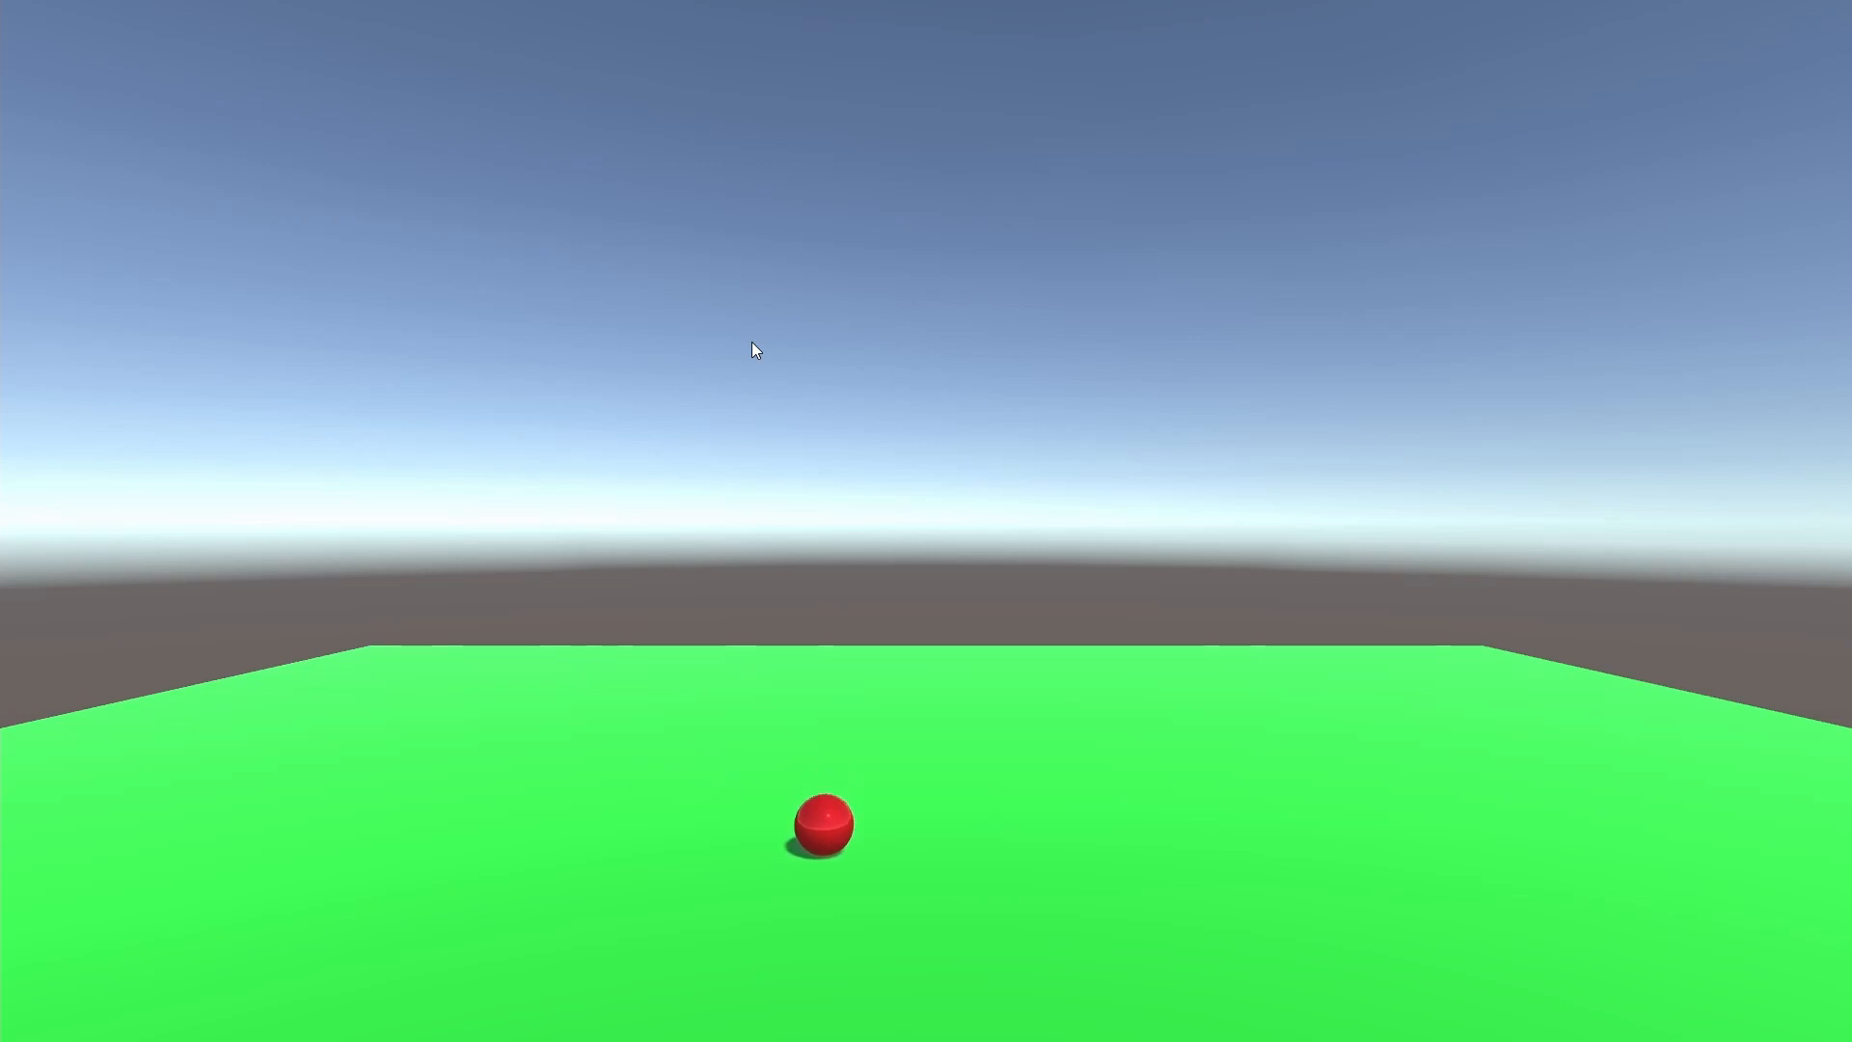
pyautogui.press('Right')
pyautogui.press('Up')
pyautogui.press('Left')
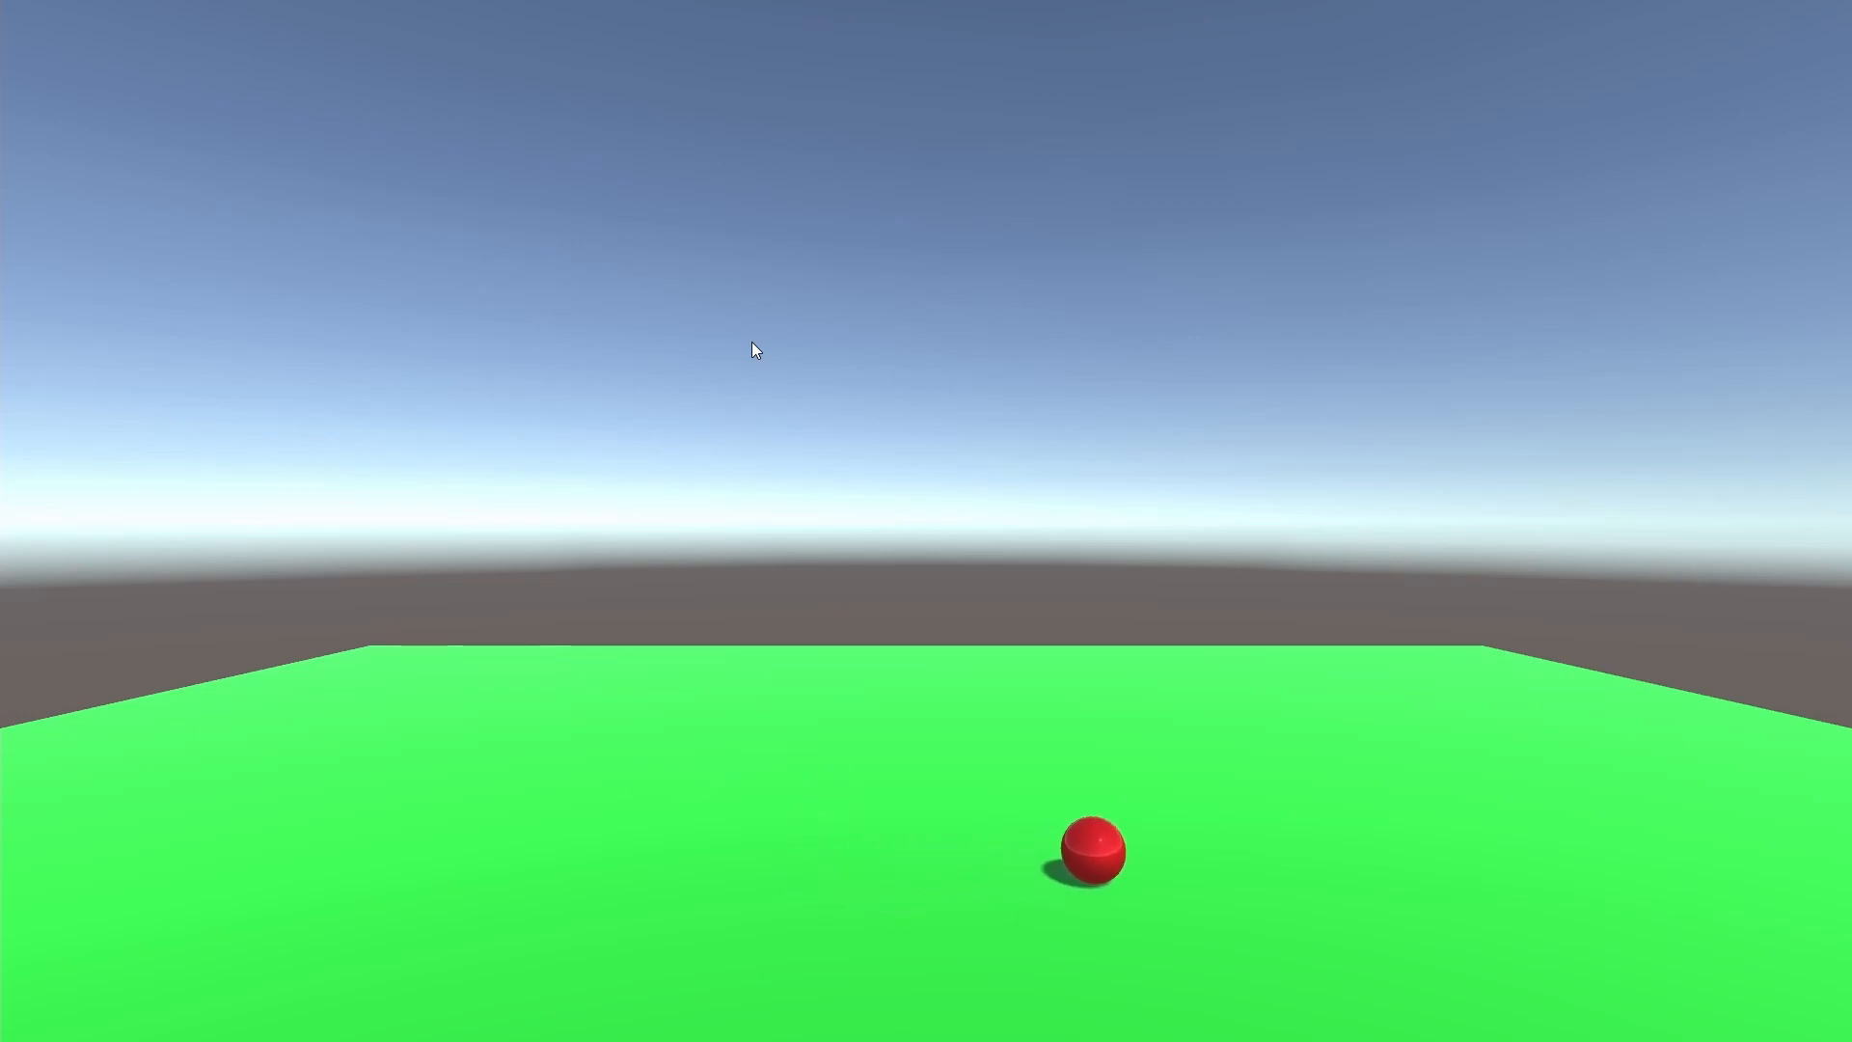
pyautogui.press('Right')
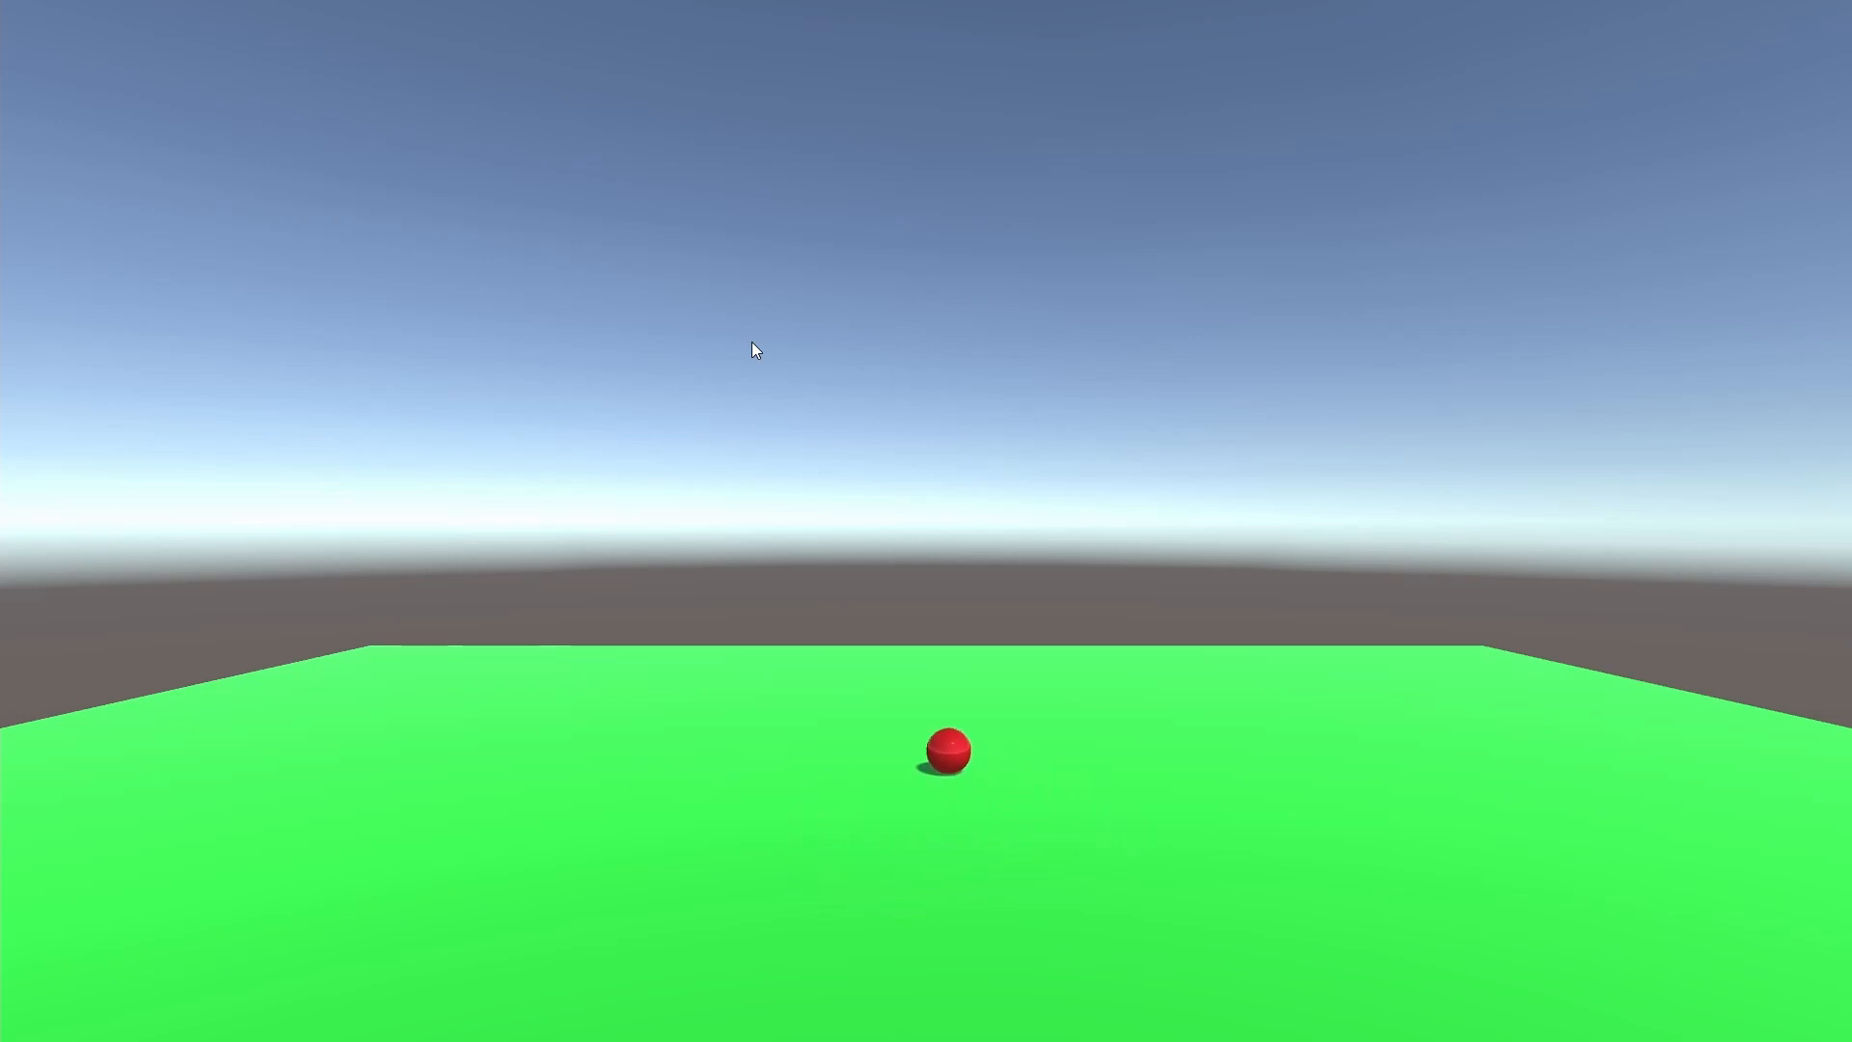
pyautogui.press('Left')
pyautogui.press('Down')
pyautogui.press('Up')
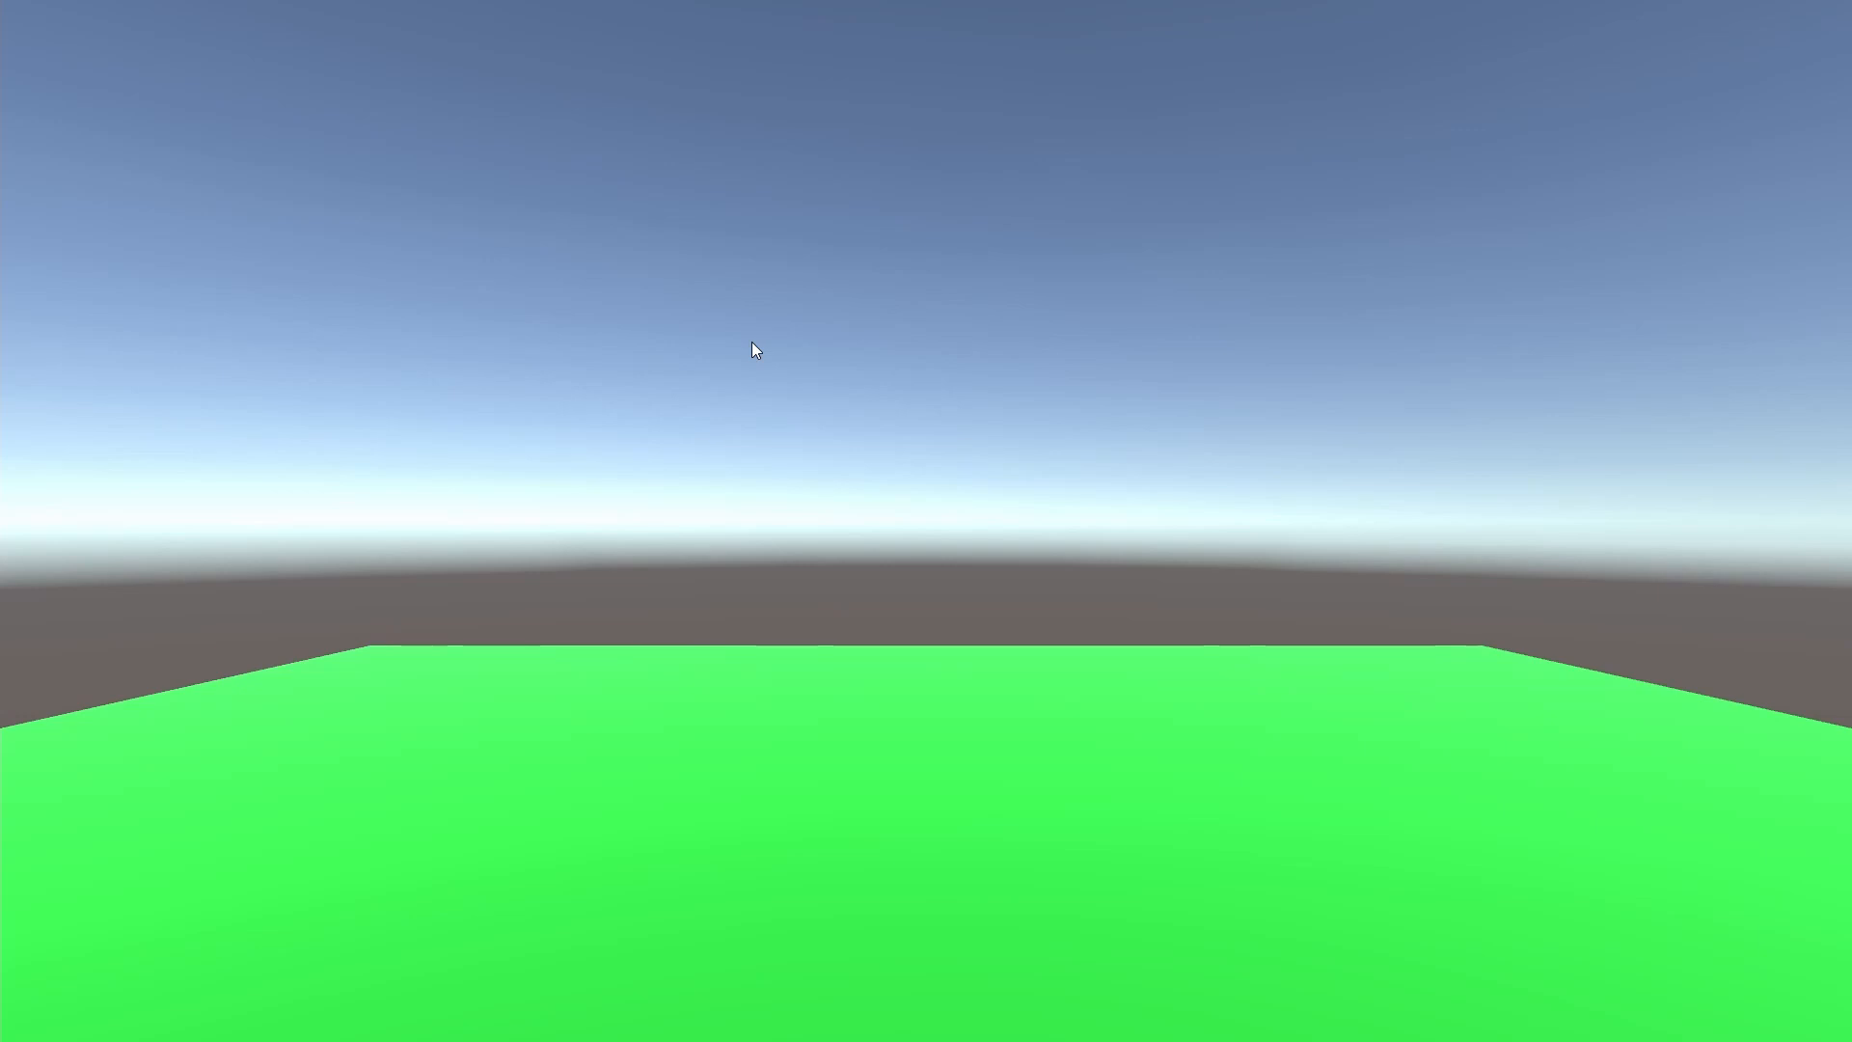
pyautogui.hotkey('alt', 'F4')
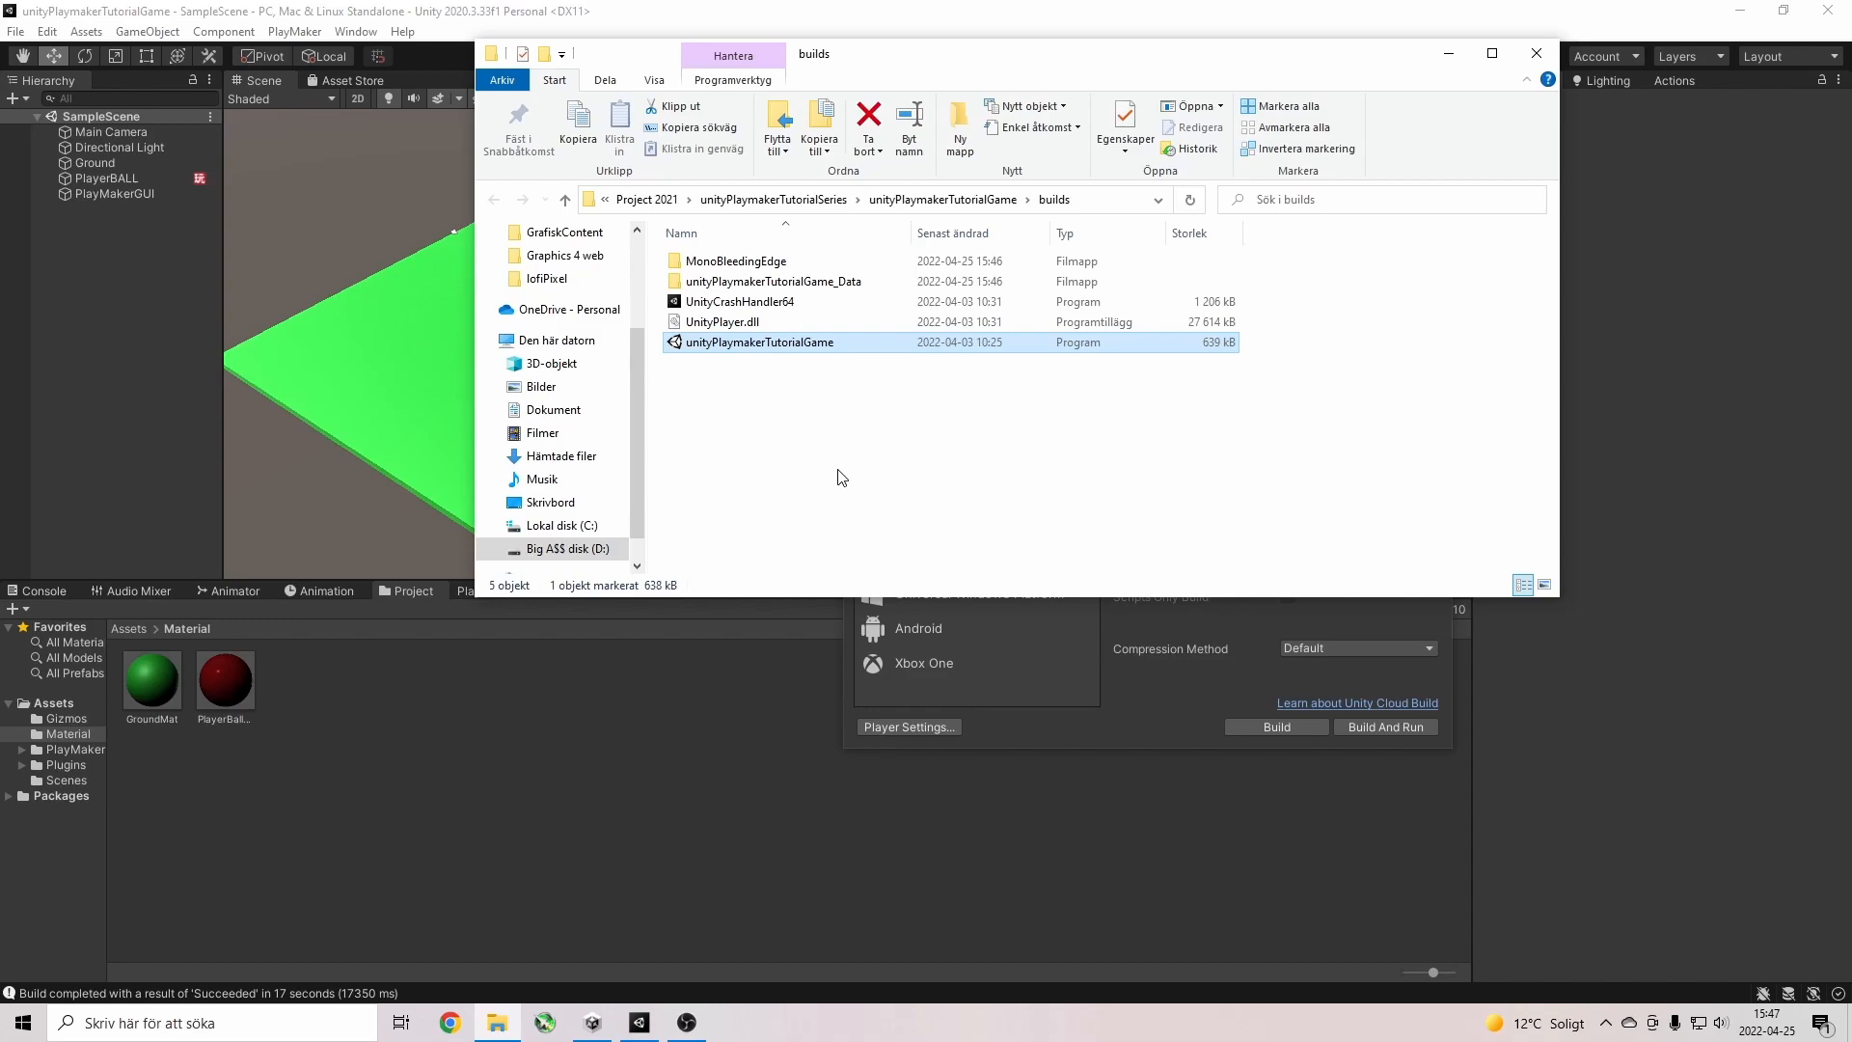
pyautogui.click(1292, 652)
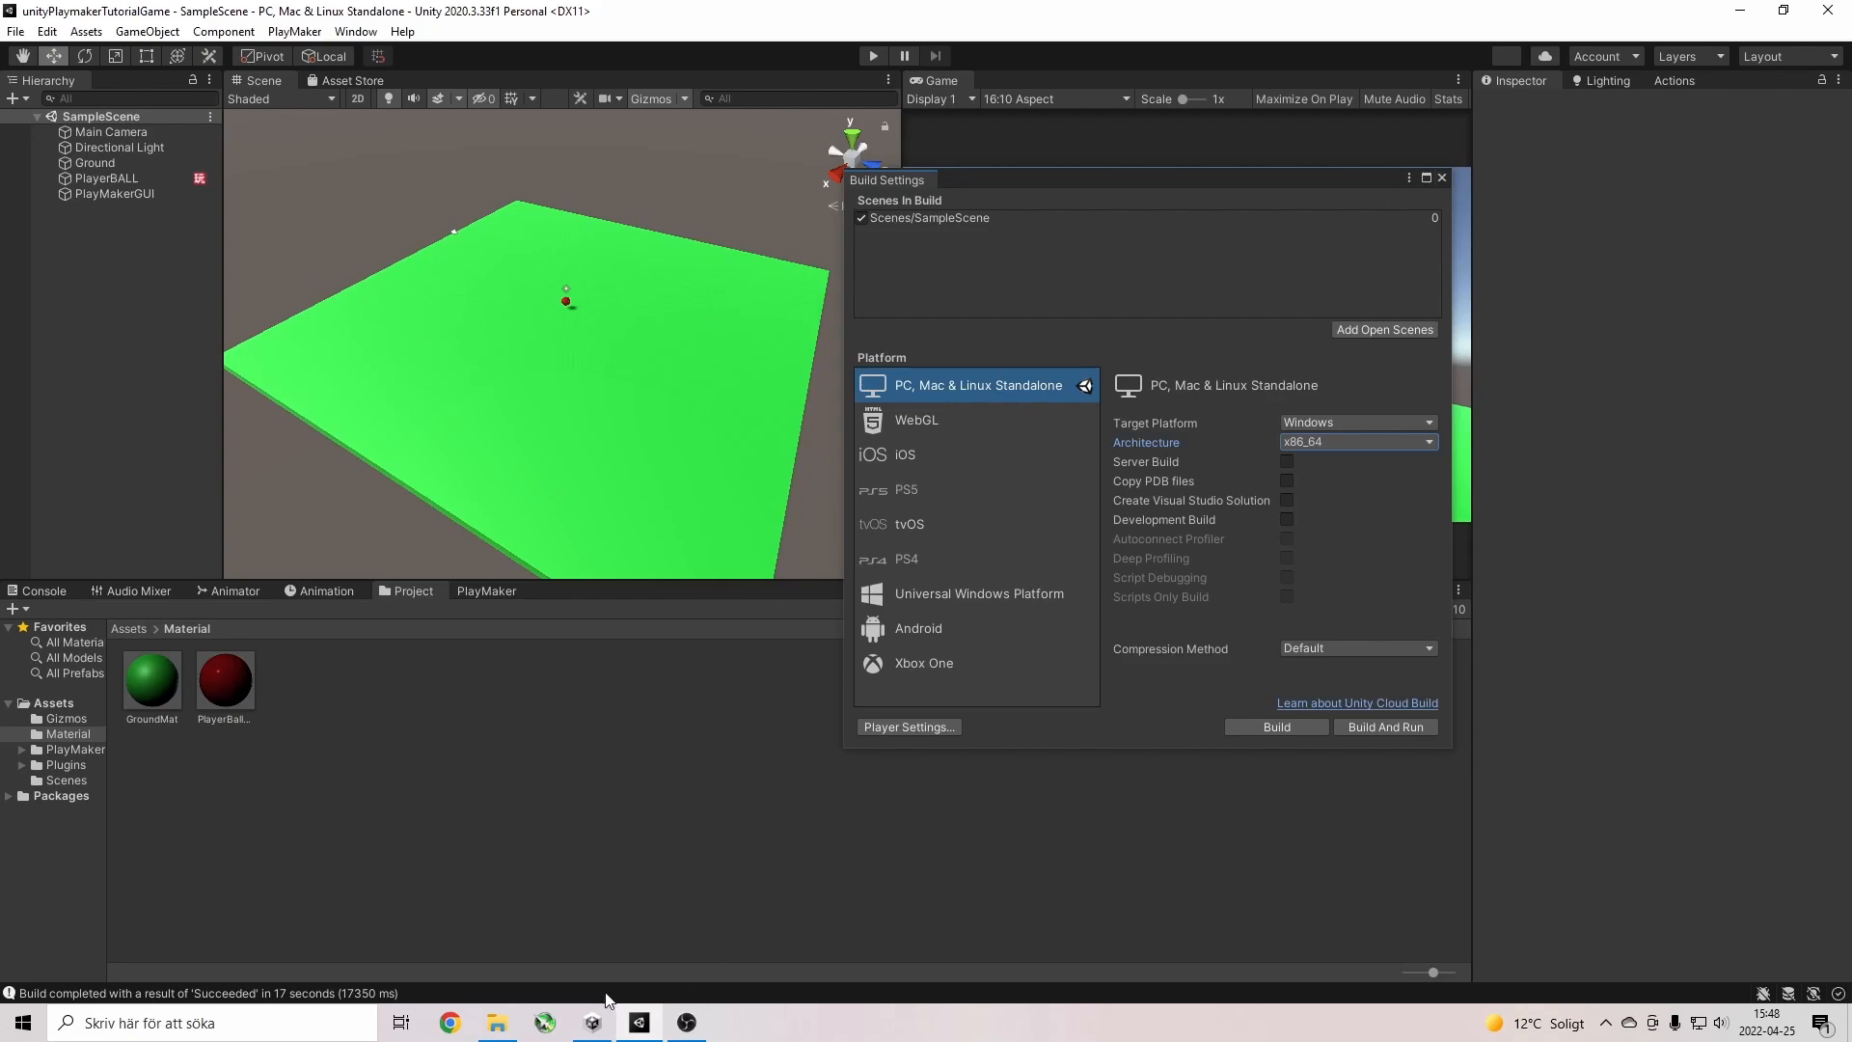
pyautogui.click(497, 1023)
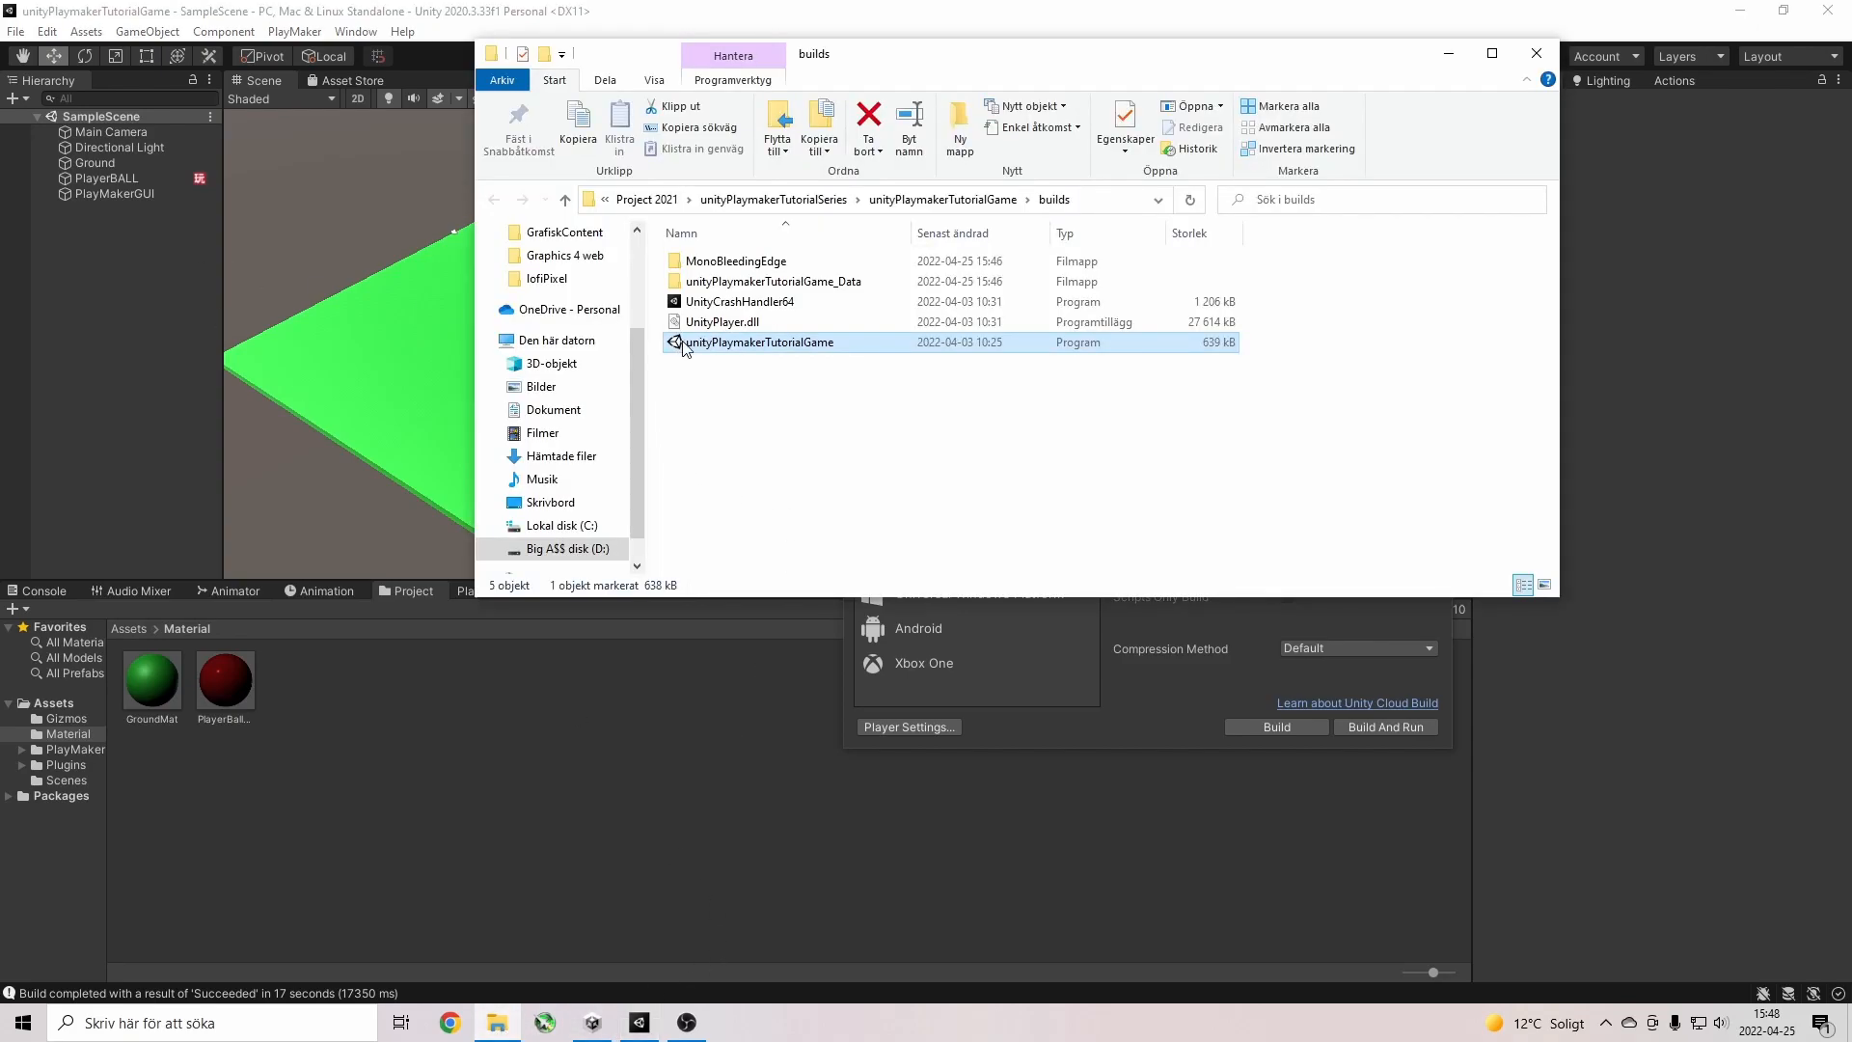
# Return to Unity, examine the Default Icon textures in the Player Settings, and close the settings windows without choosing one.
pyautogui.click(1134, 693)
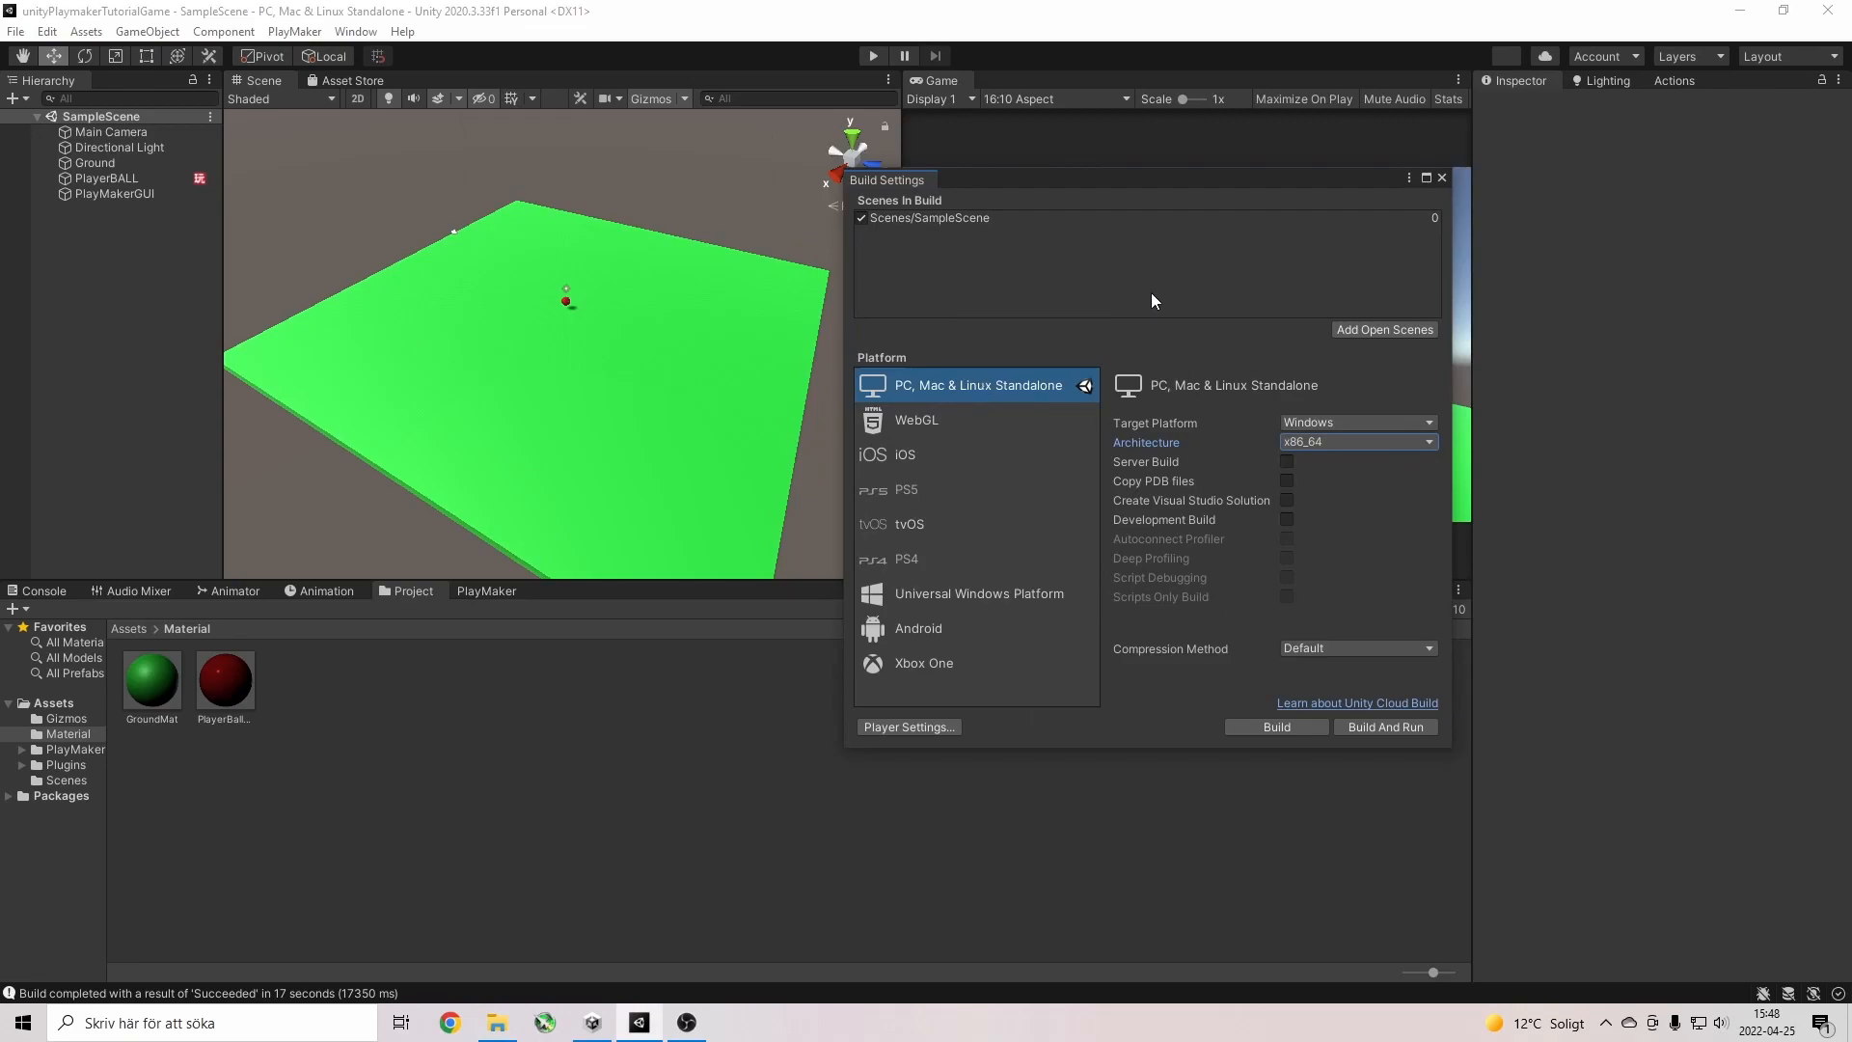
pyautogui.click(919, 727)
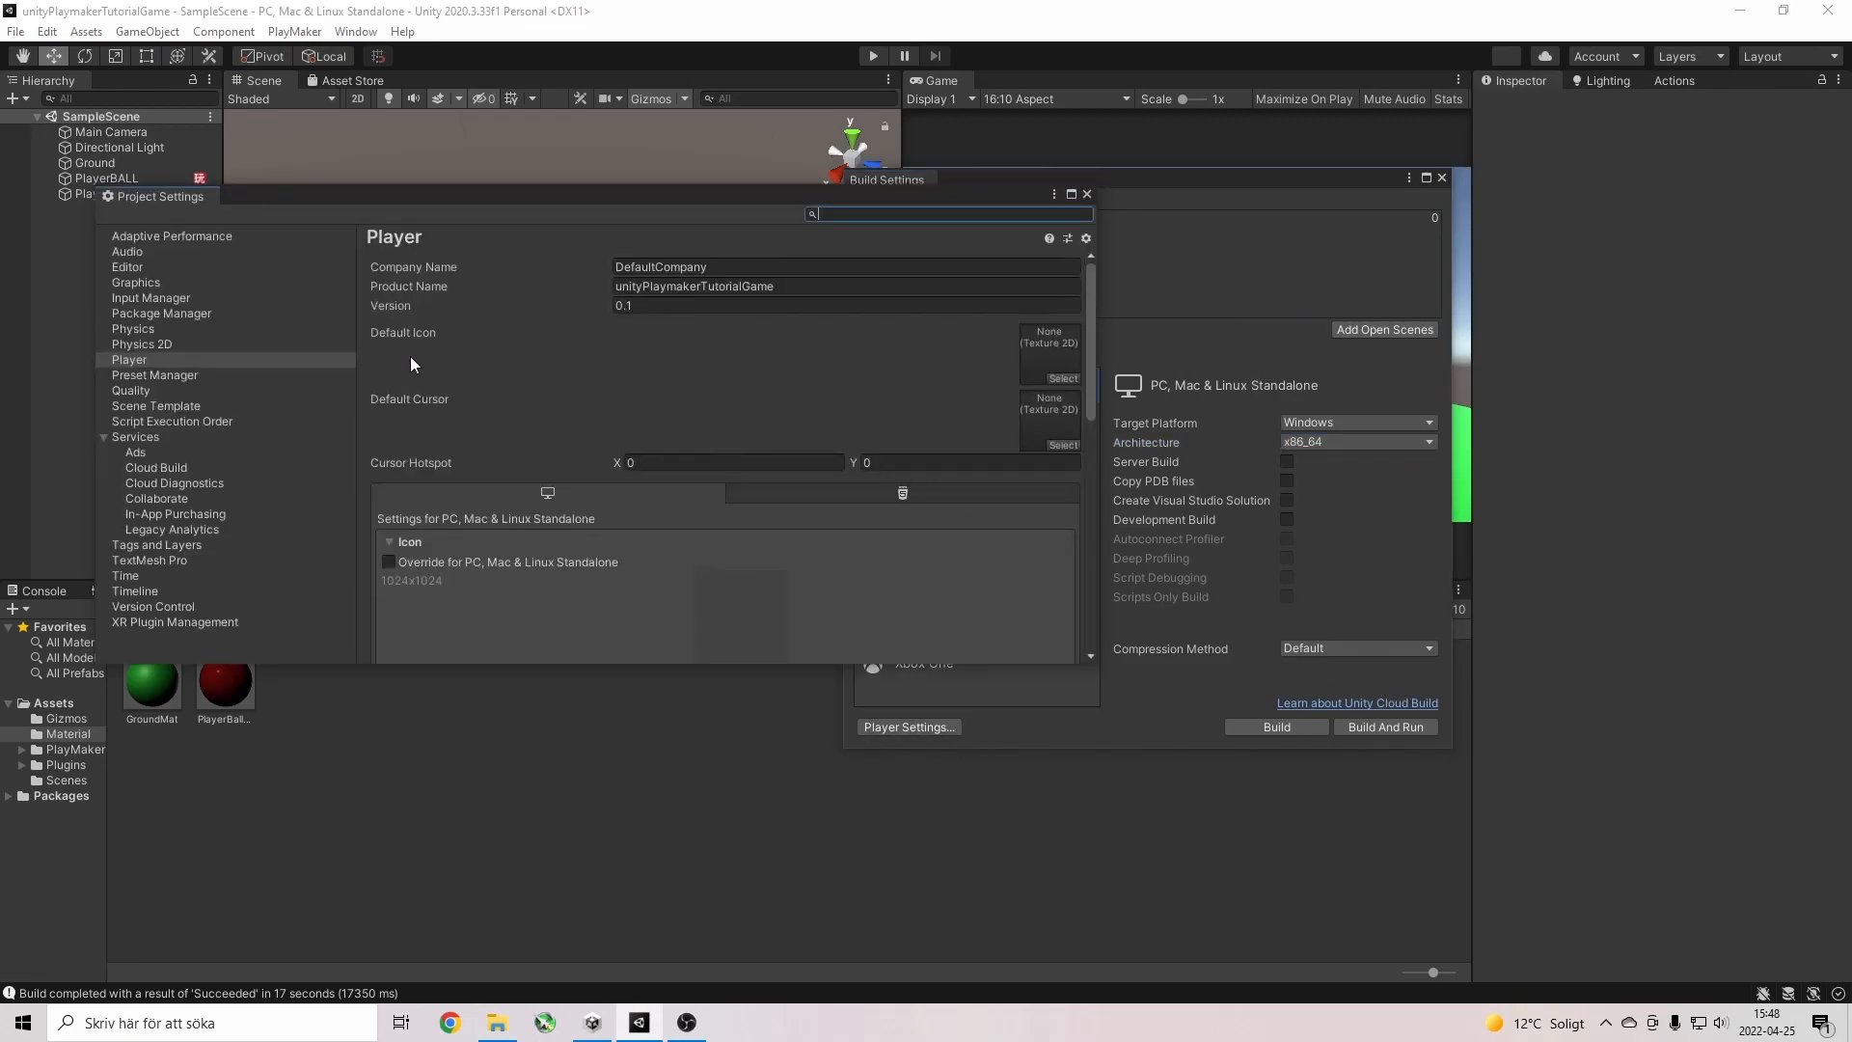
pyautogui.click(1062, 378)
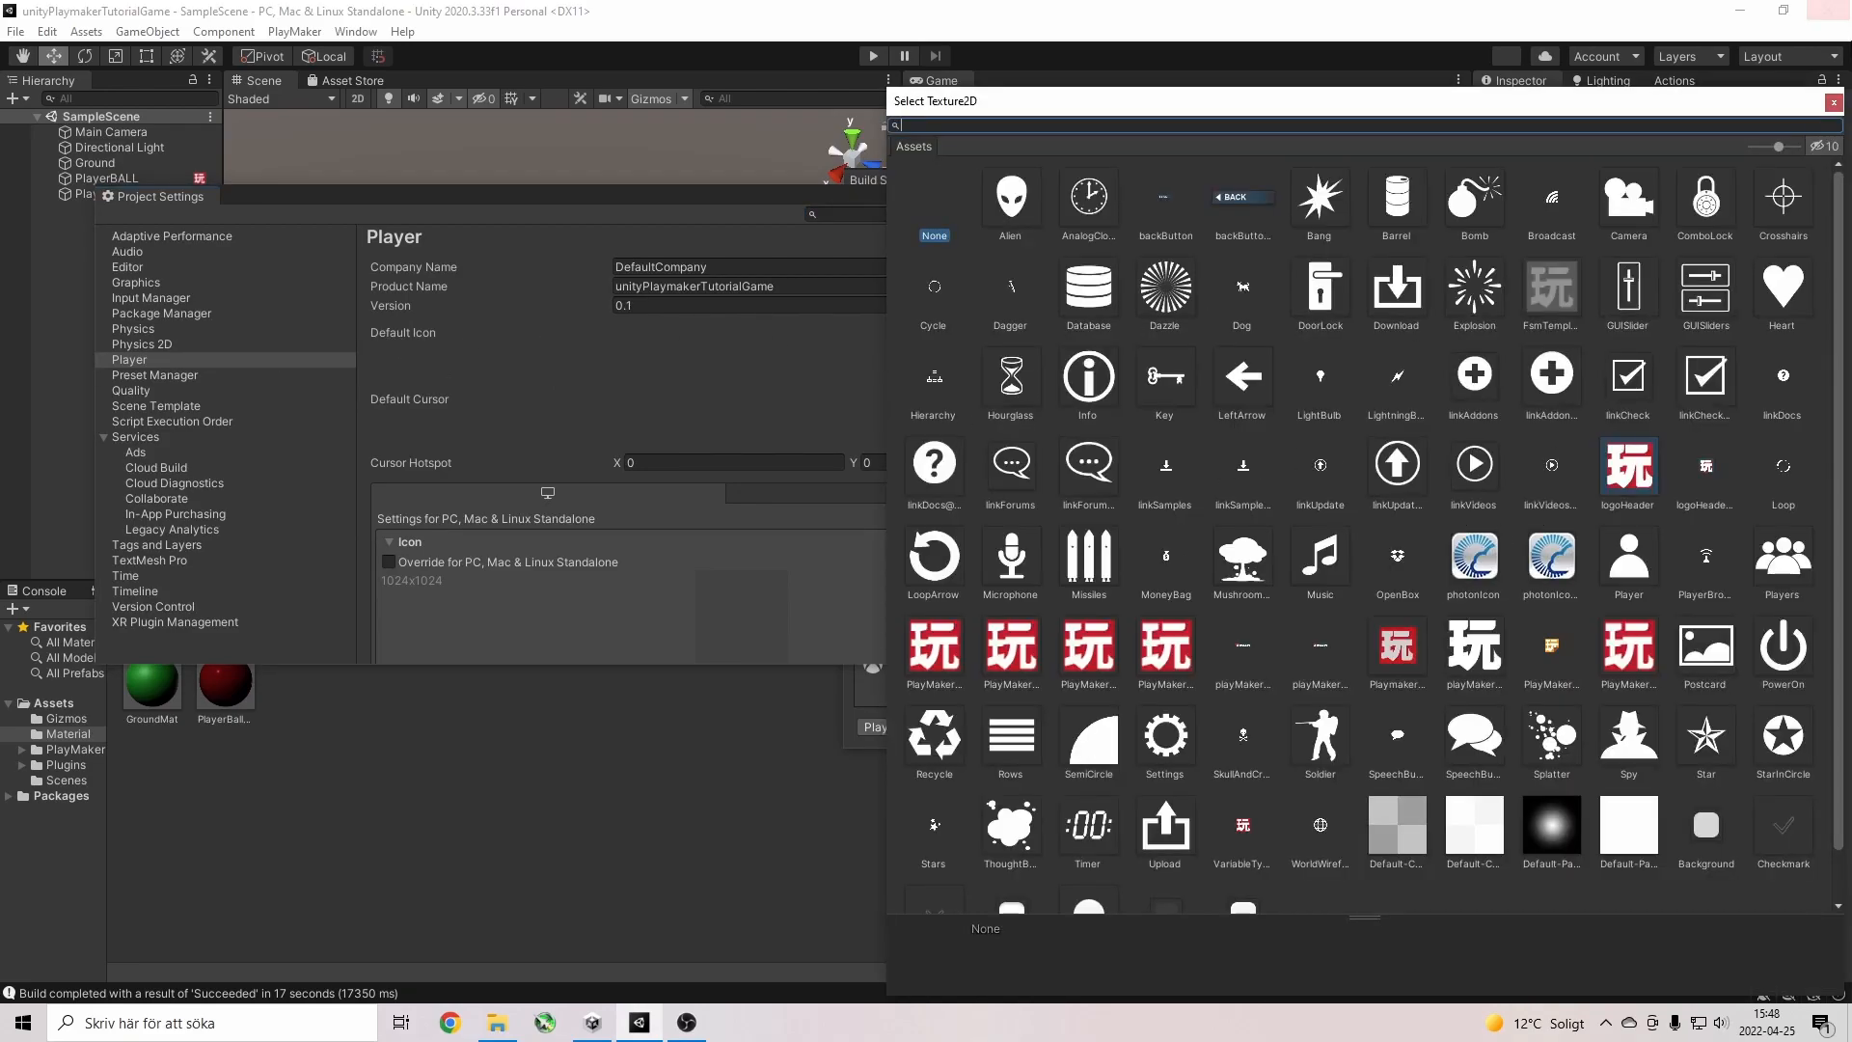
pyautogui.click(1833, 102)
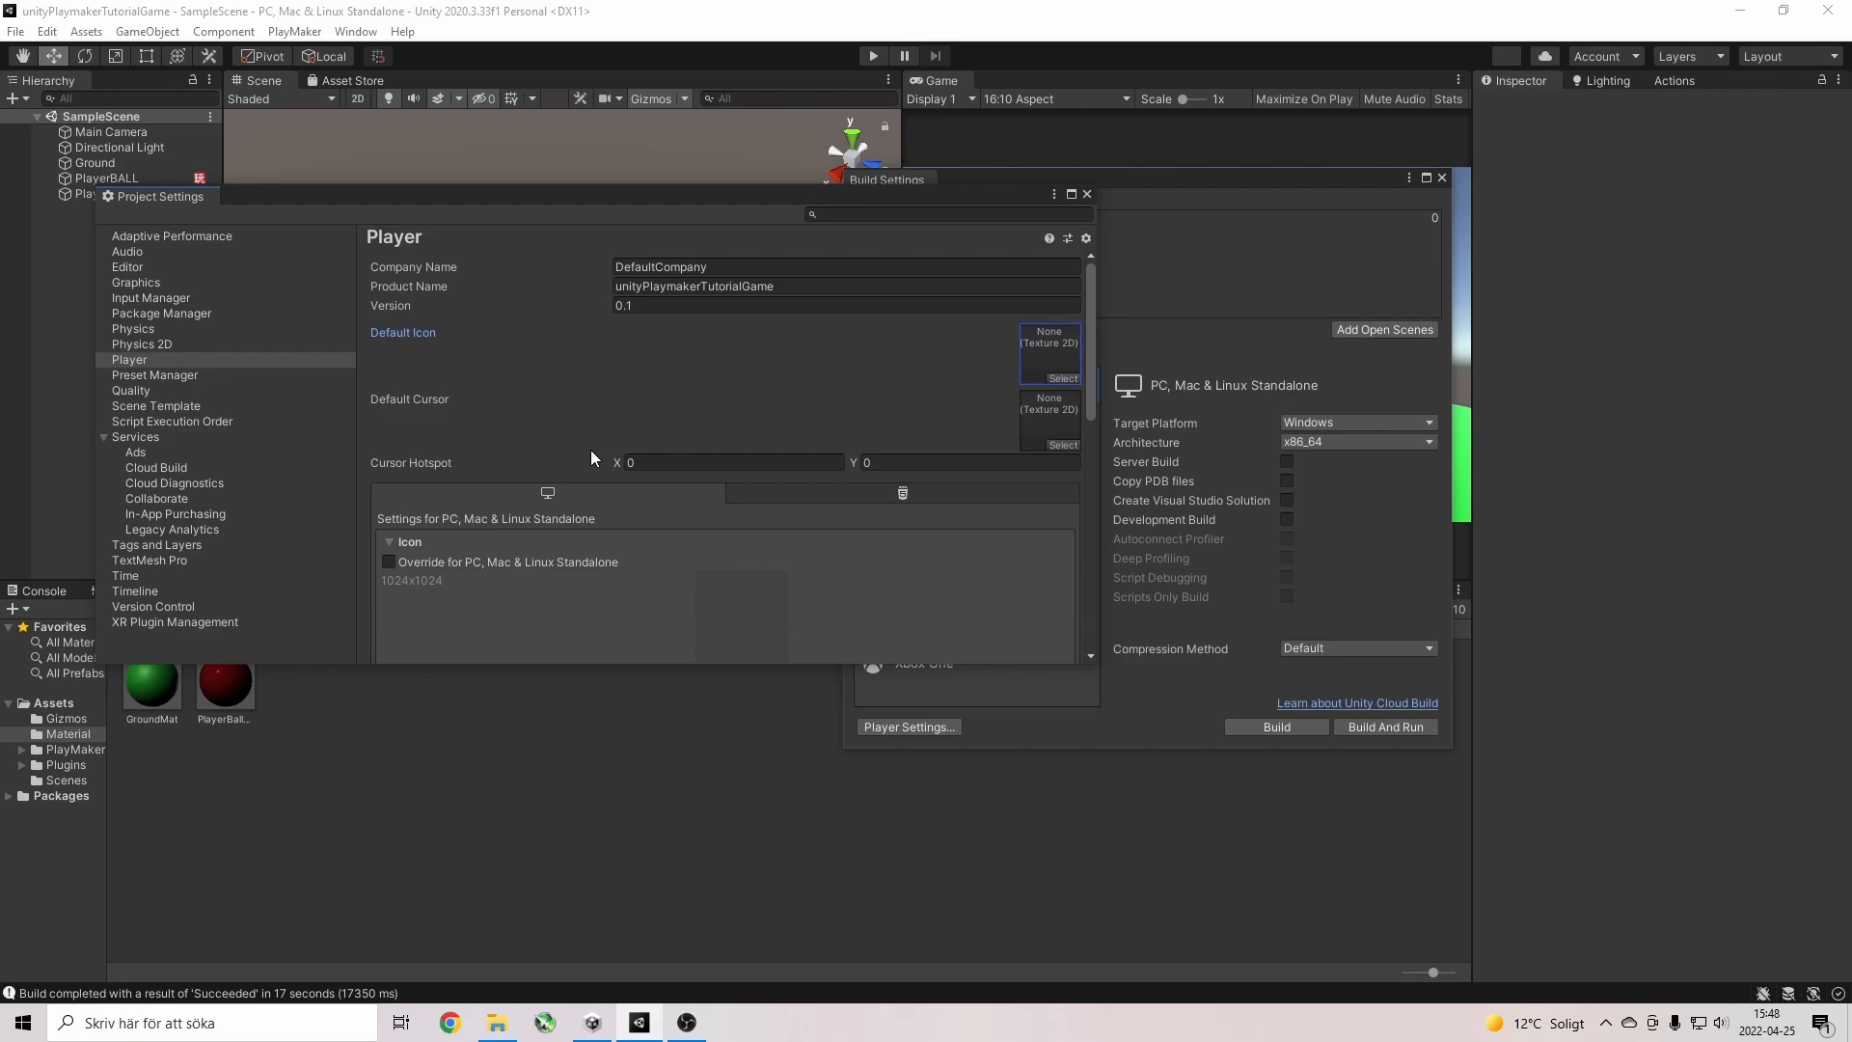
pyautogui.click(1088, 194)
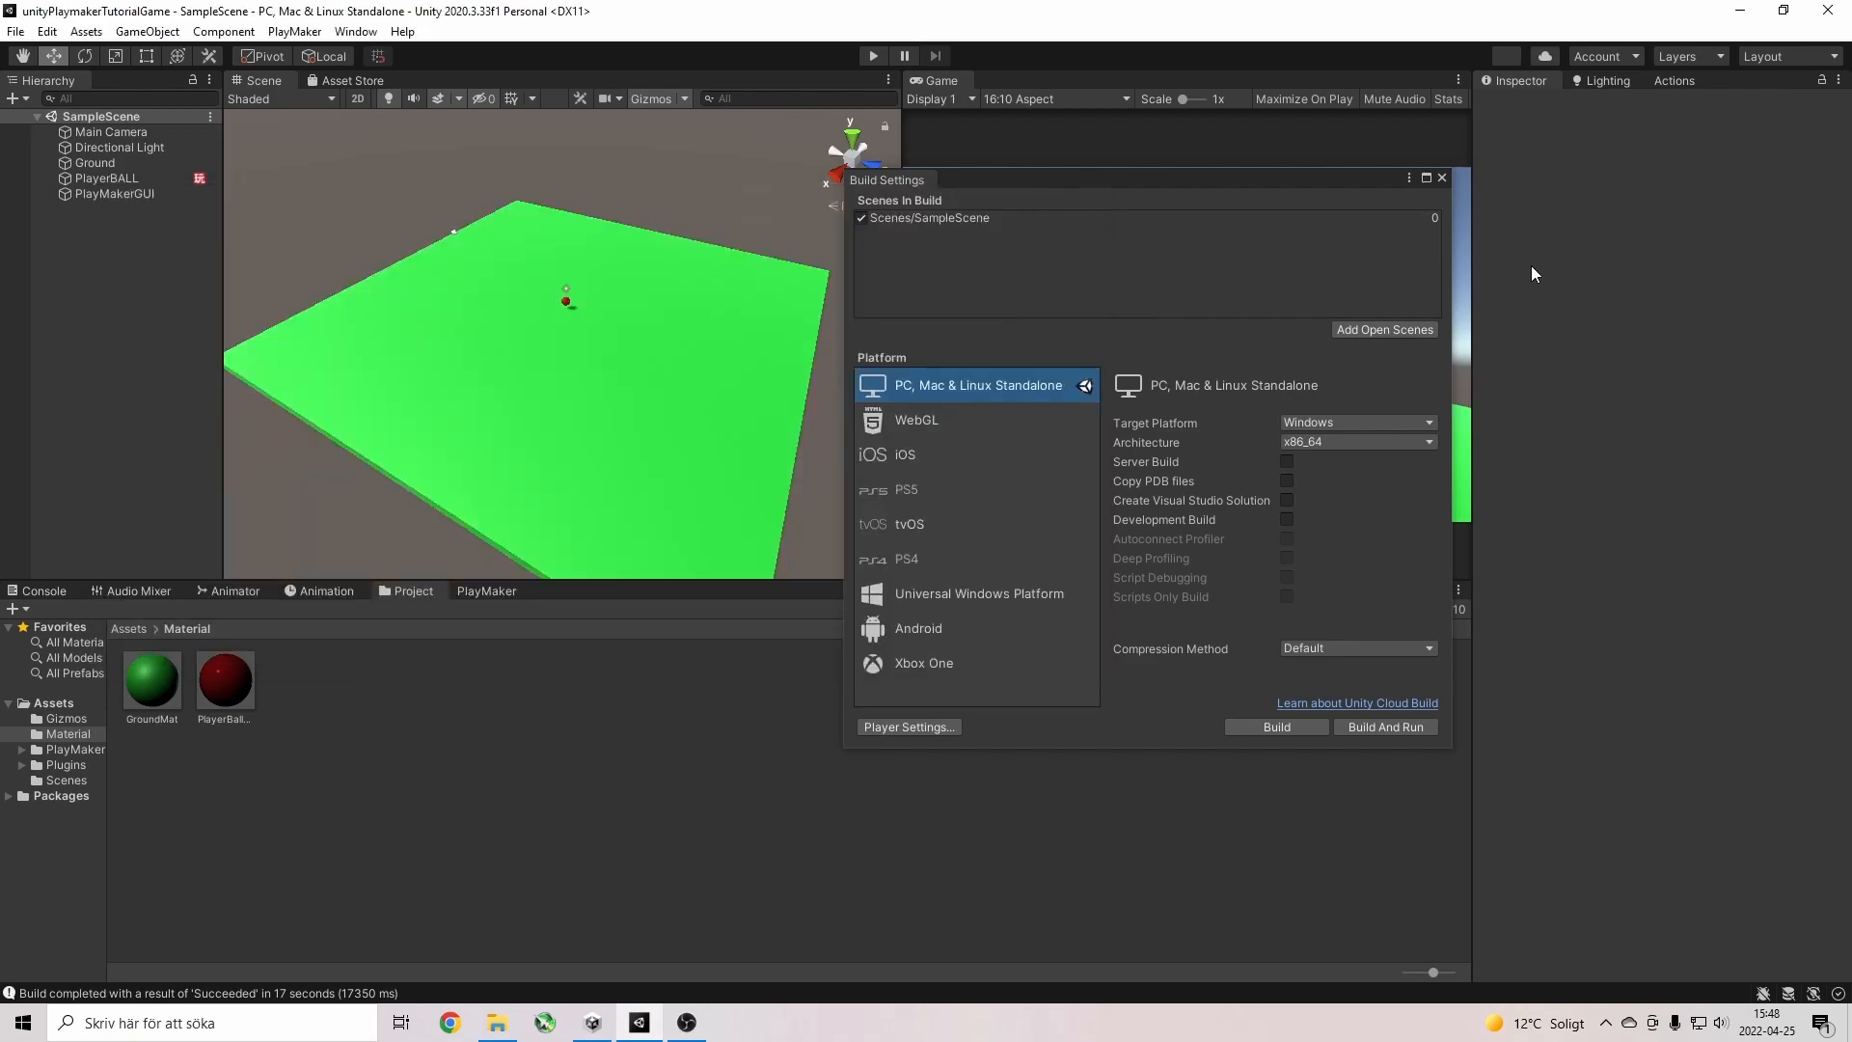
pyautogui.click(1442, 179)
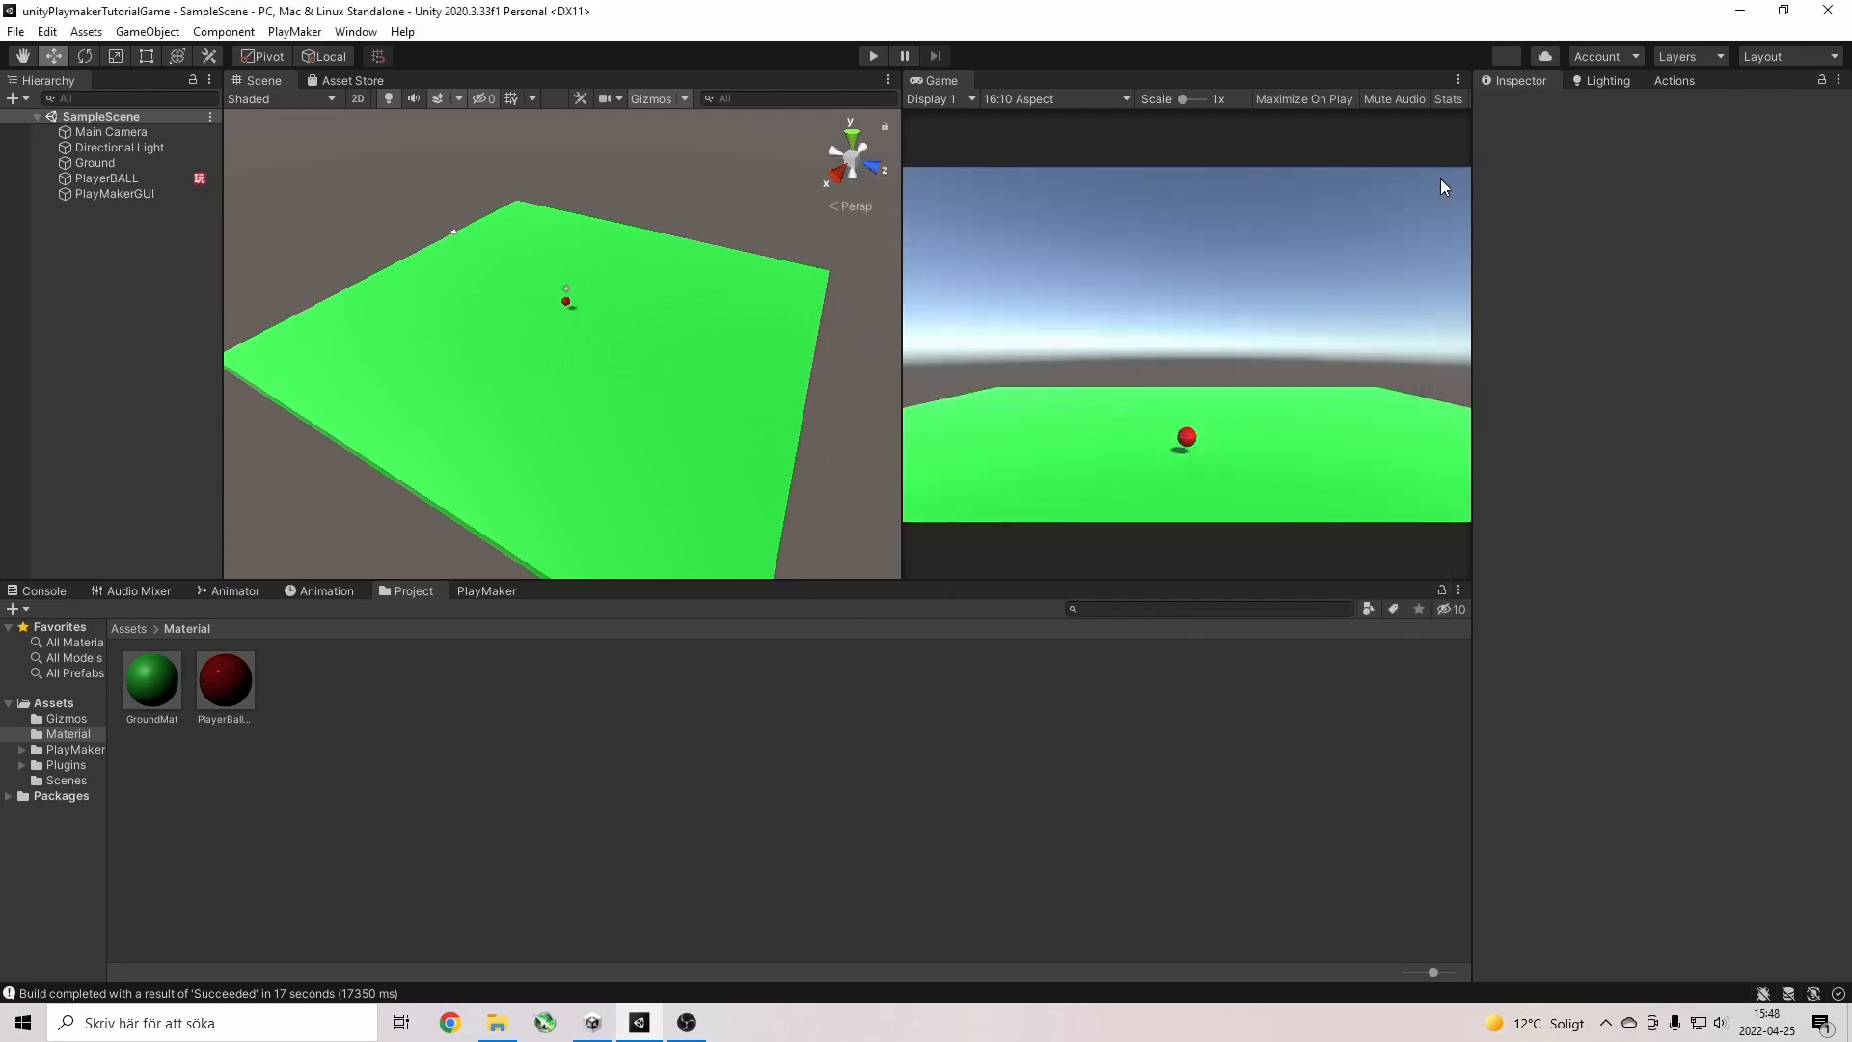